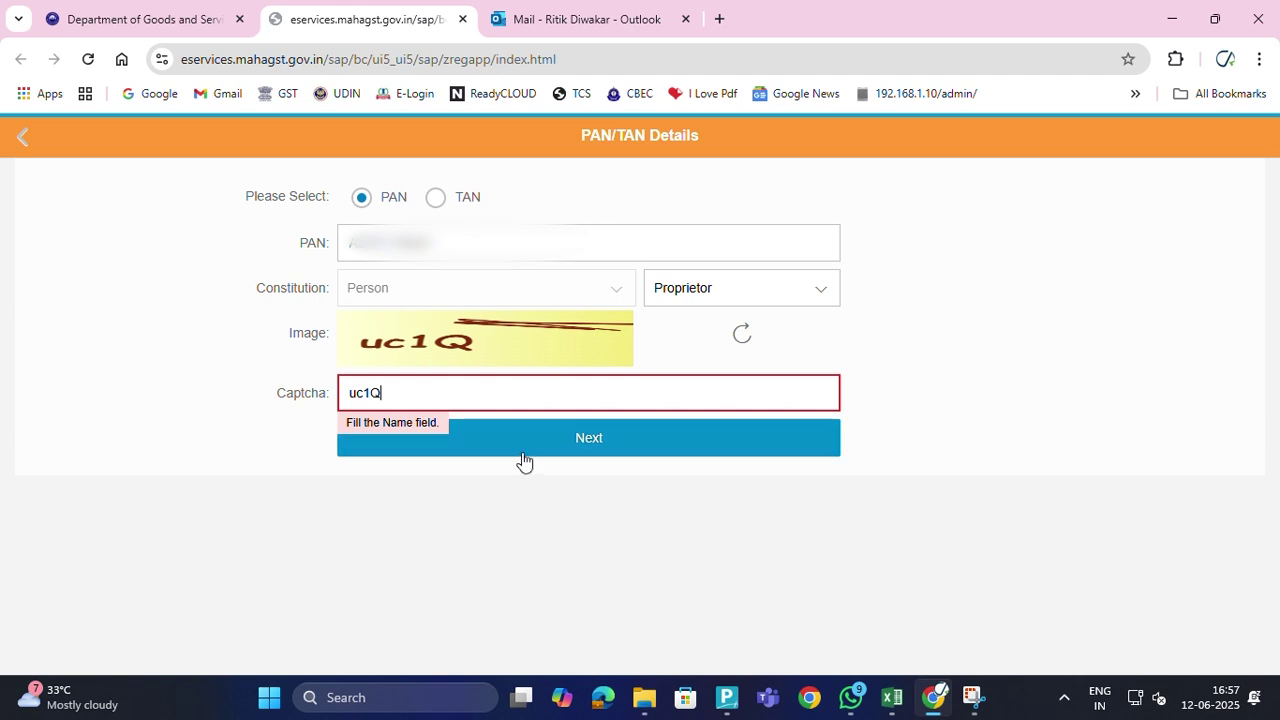
Advance past PAN/TAN Details and start entering the applicant's name, checking it against the invoice
left_click(524, 452)
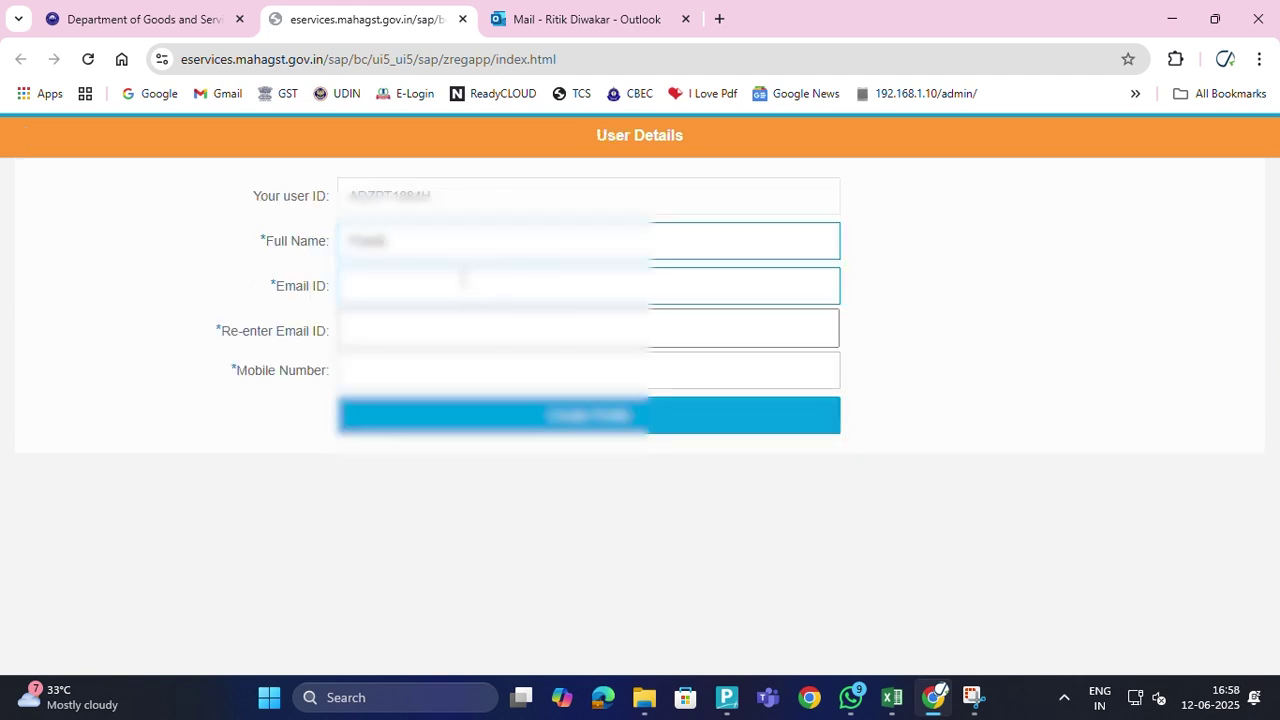
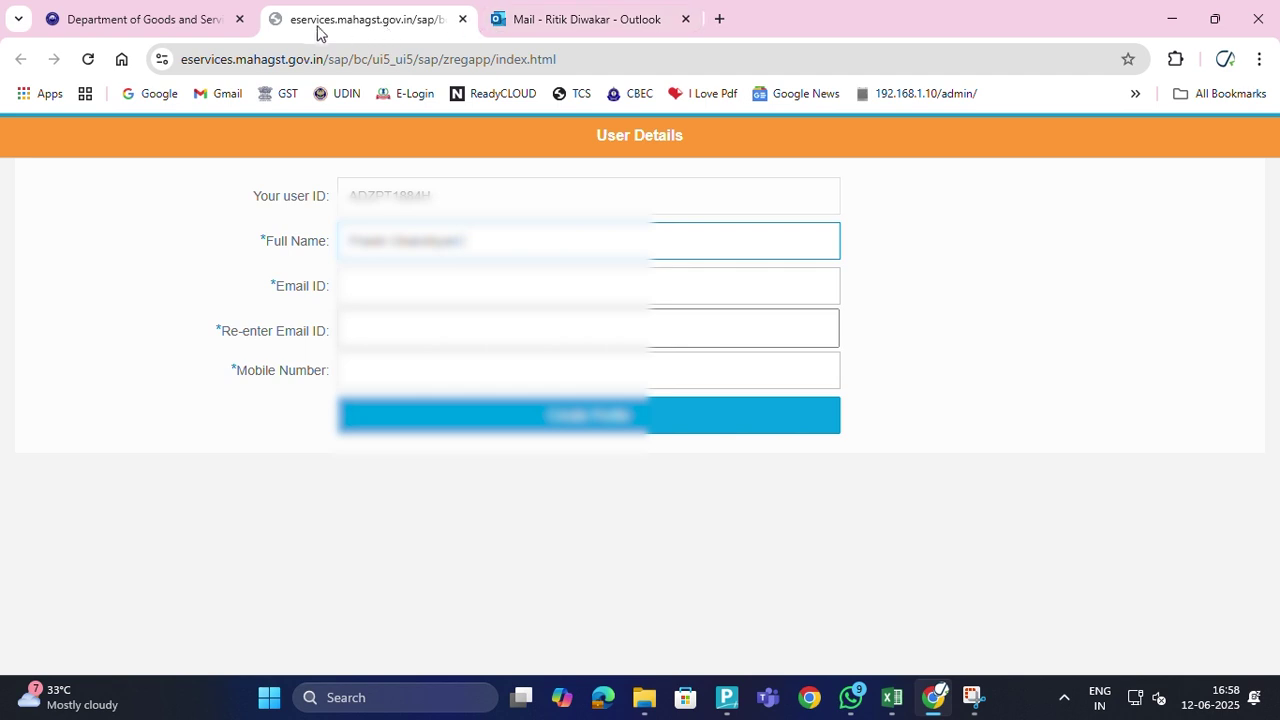
left_click(505, 20)
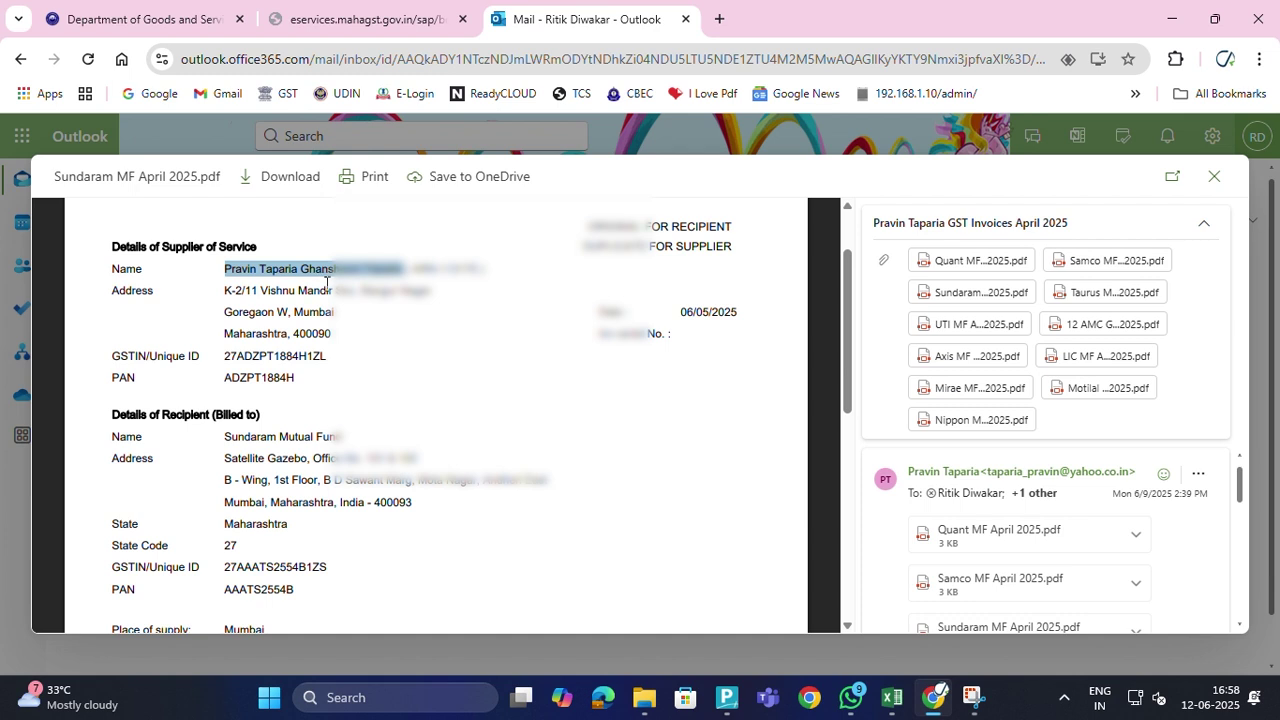
left_click(340, 26)
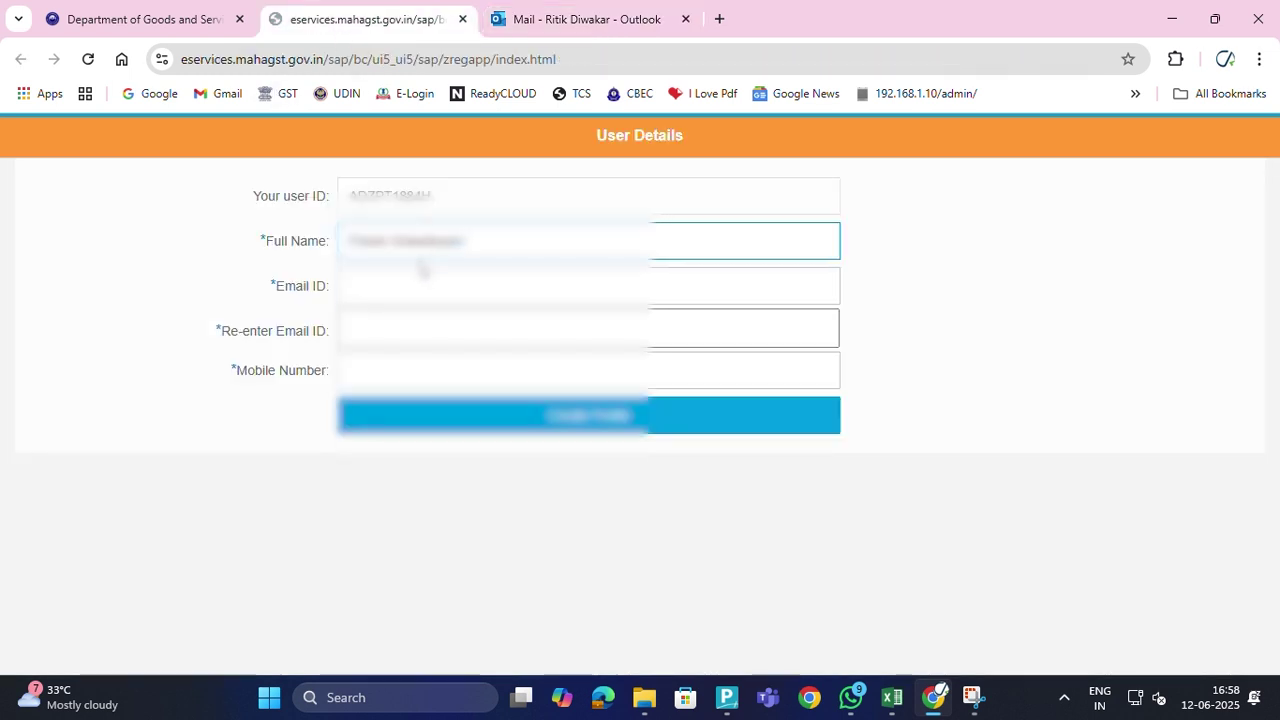
left_click(499, 24)
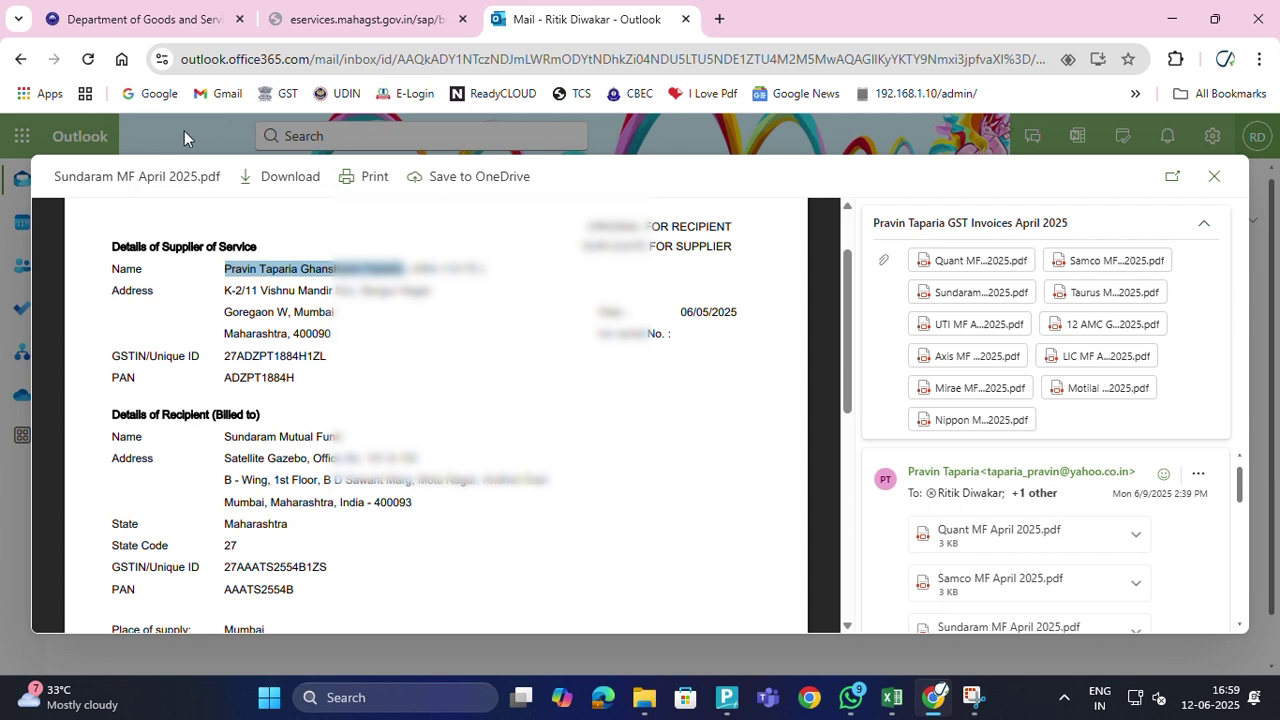
left_click(362, 20)
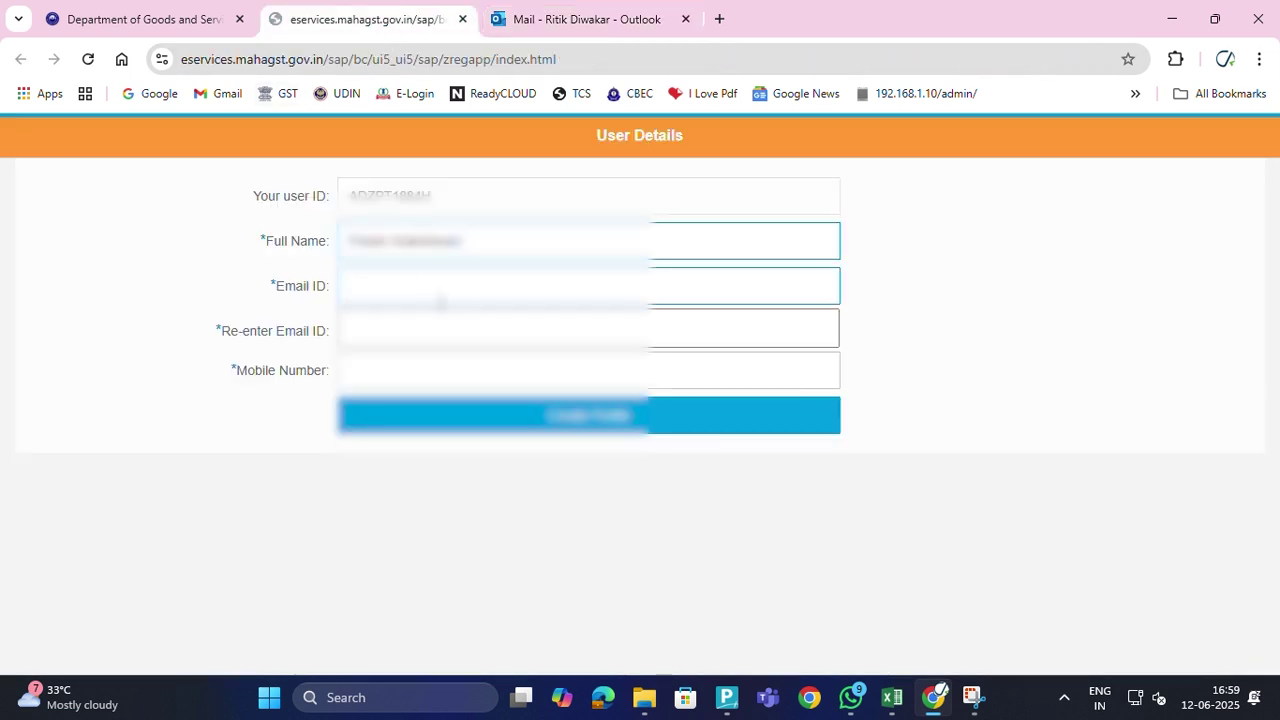
Complete the Full Name field, then recheck the supplier details in the invoice PDF preview
type("Taleeia")
left_click(442, 302)
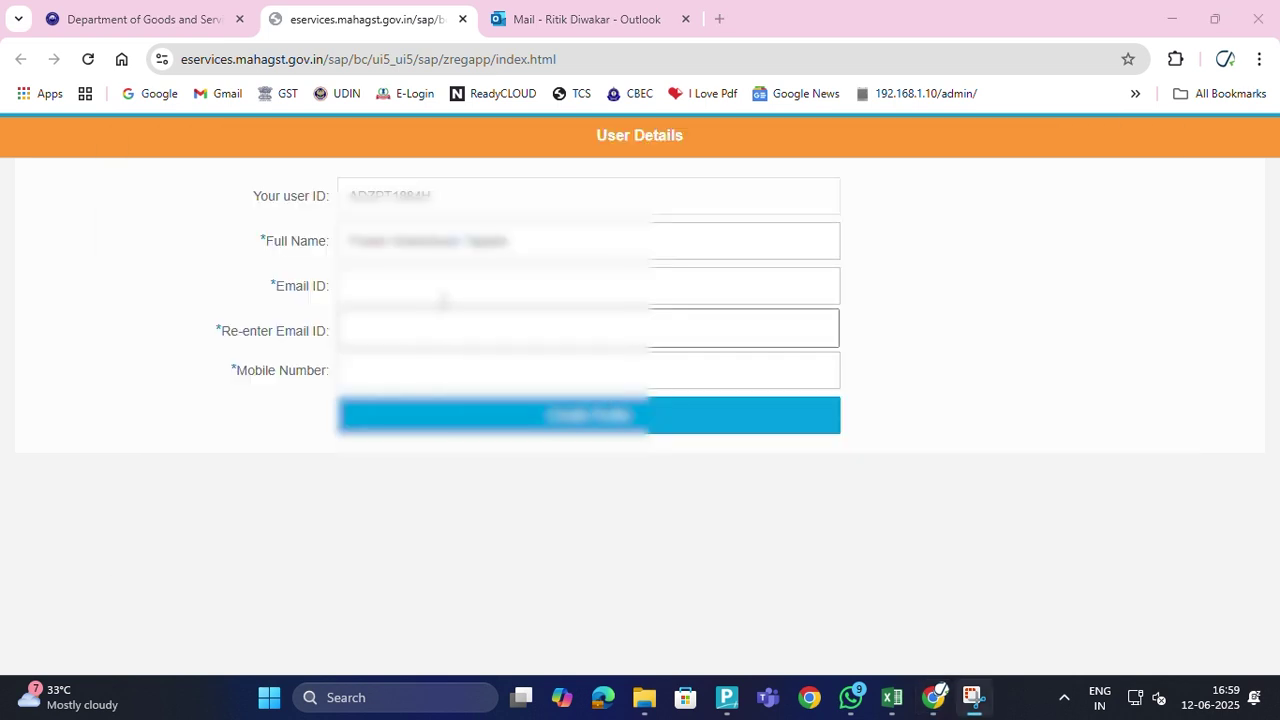
left_click(497, 20)
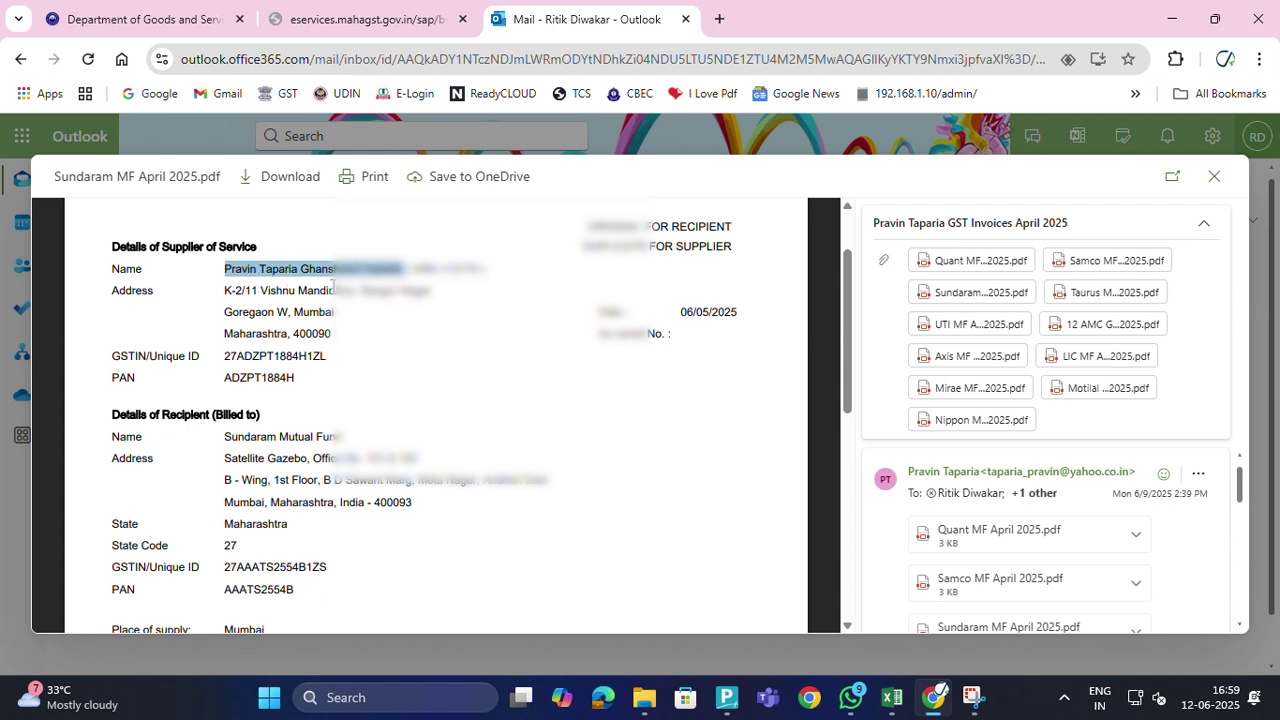
left_click(407, 30)
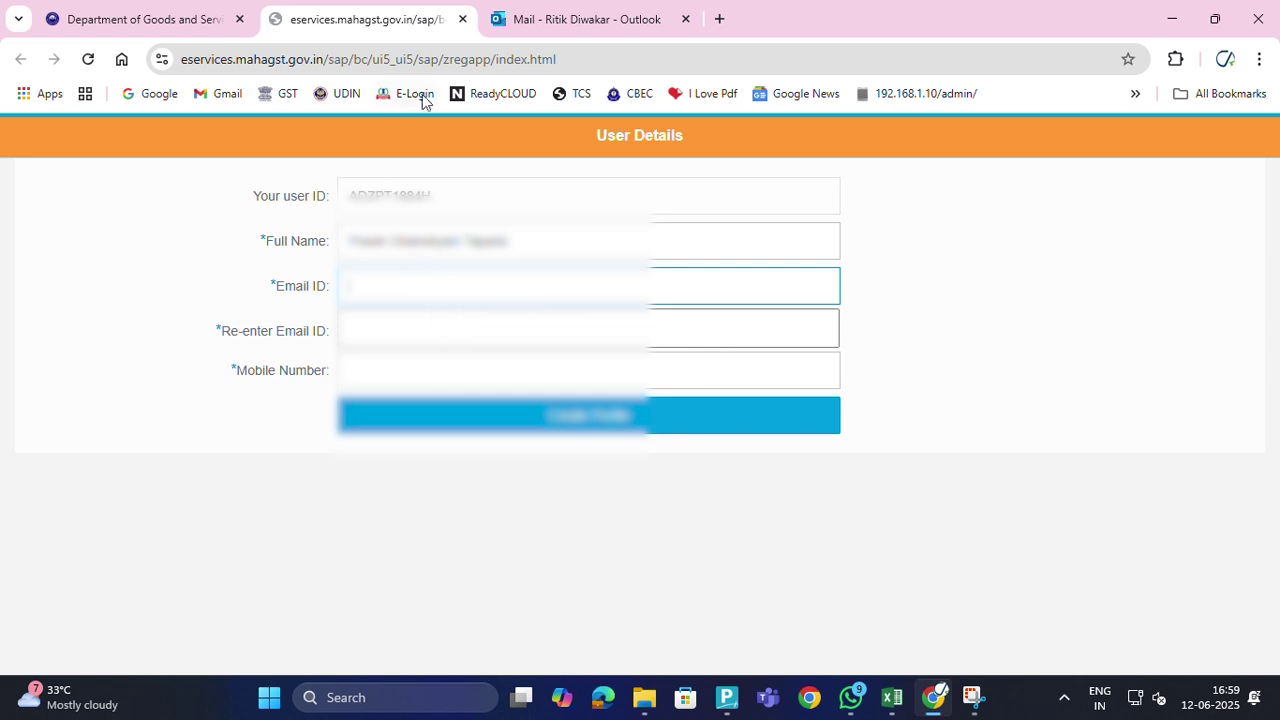
left_click(509, 27)
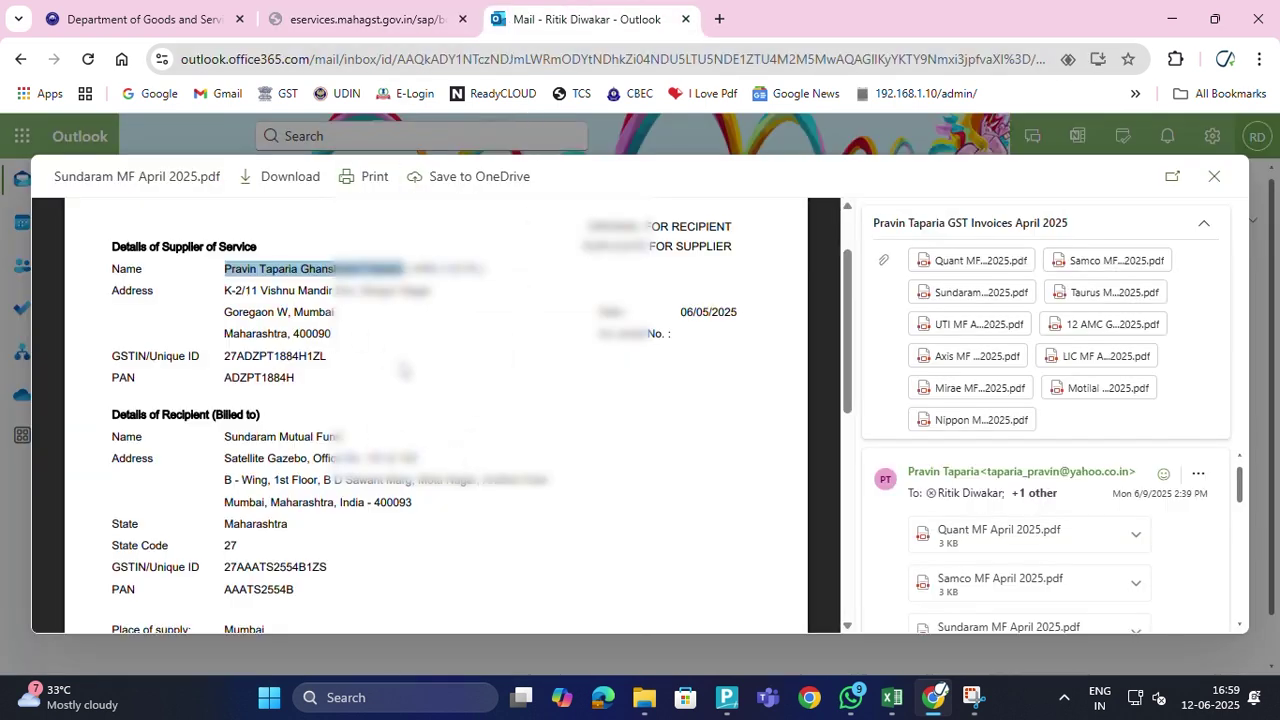
scroll(372, 450, "down", 2)
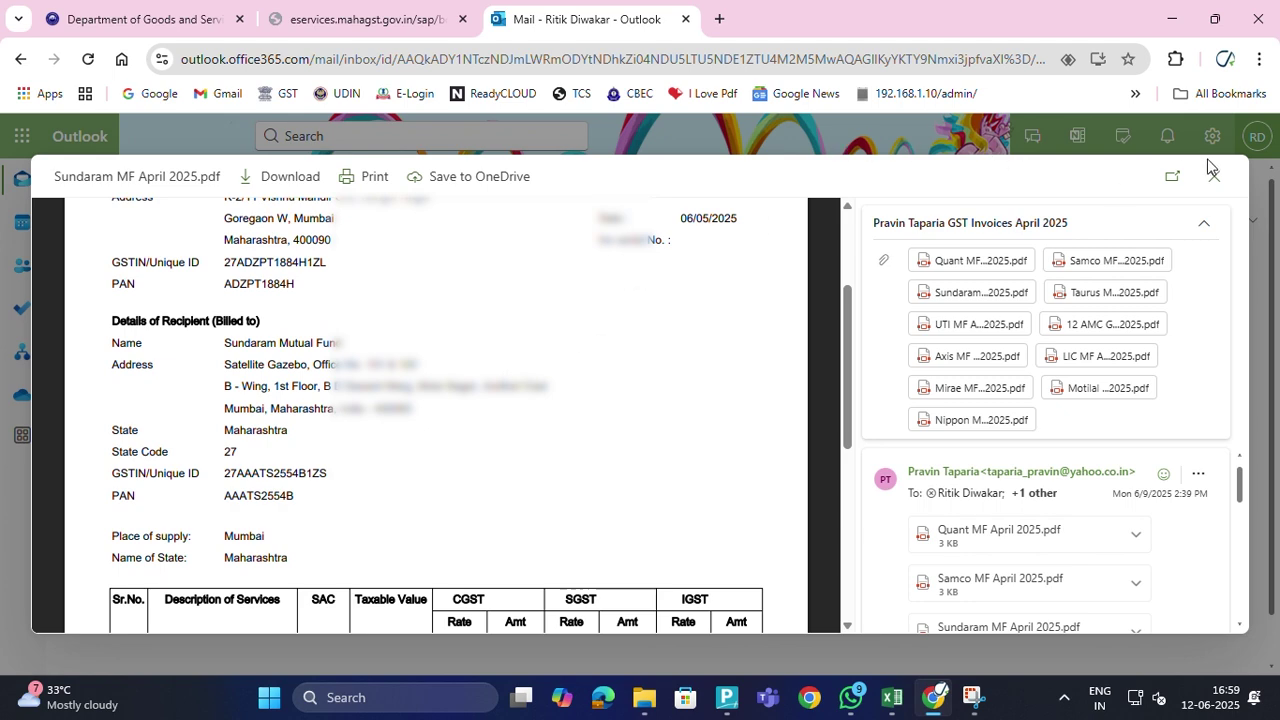
key("Escape")
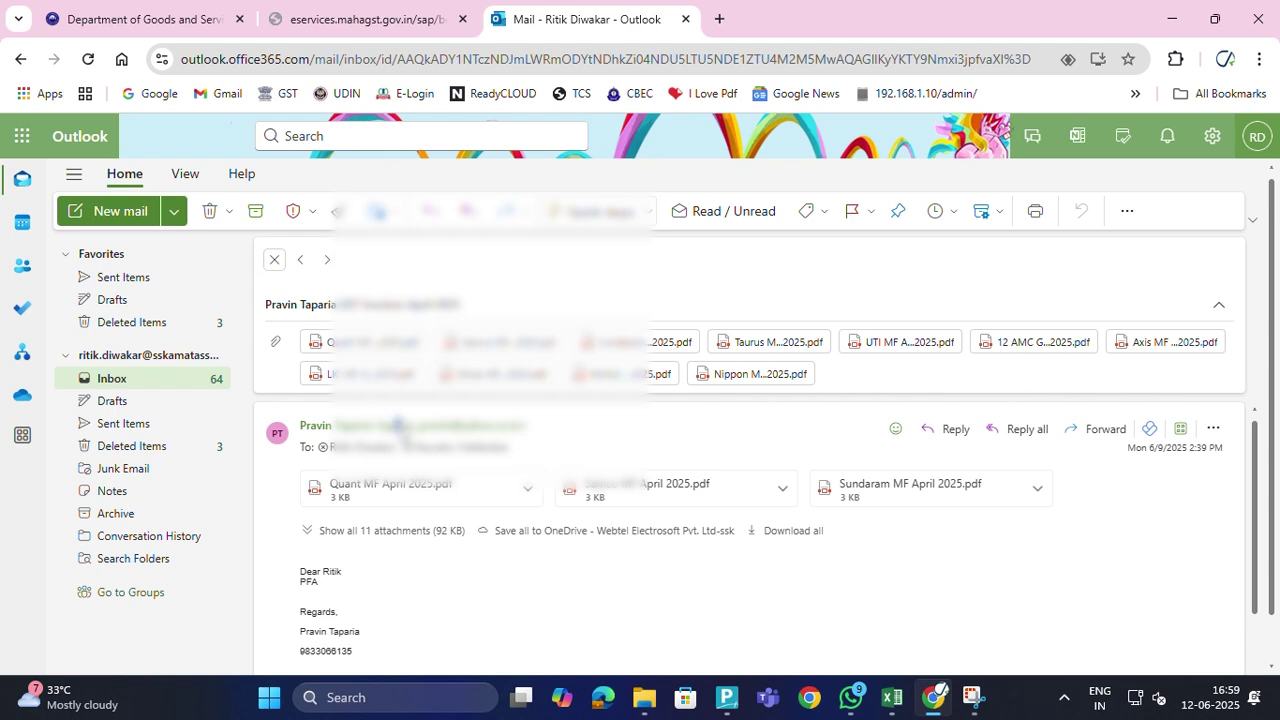
Paste the sender's e-mail from the contact card into Email ID and retype it in Re-enter Email ID
left_click(398, 430)
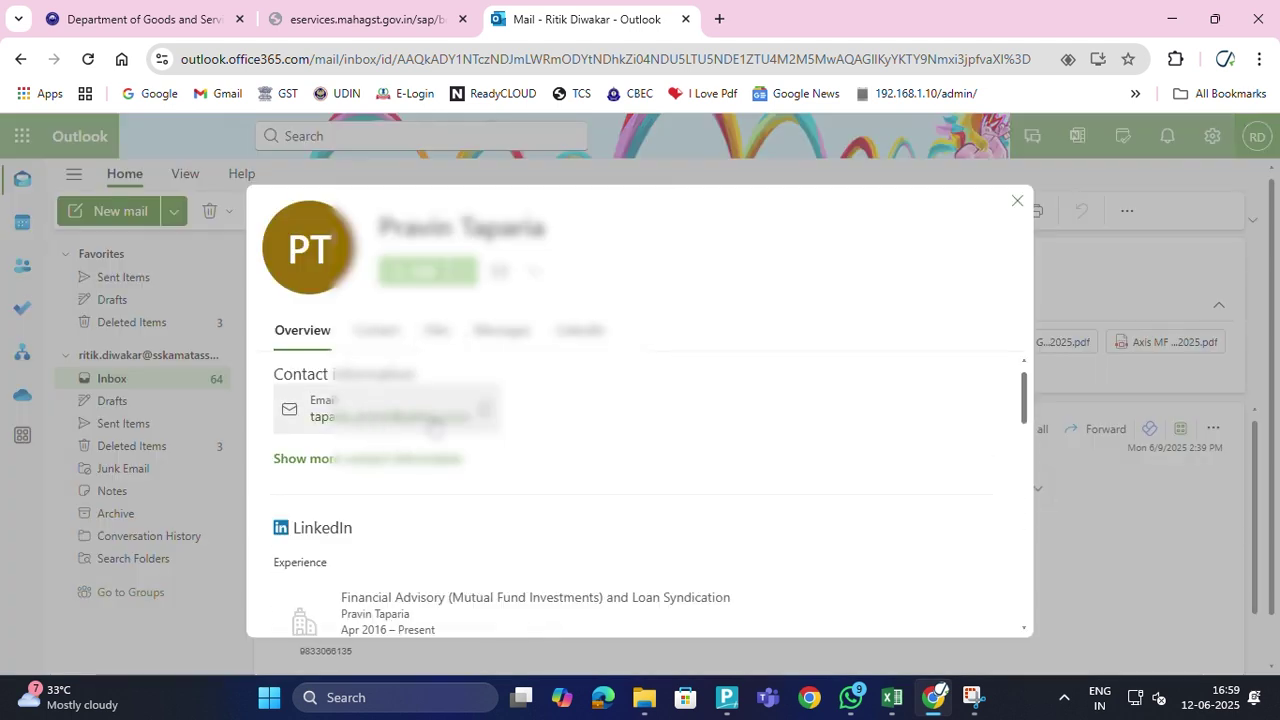
left_click(423, 20)
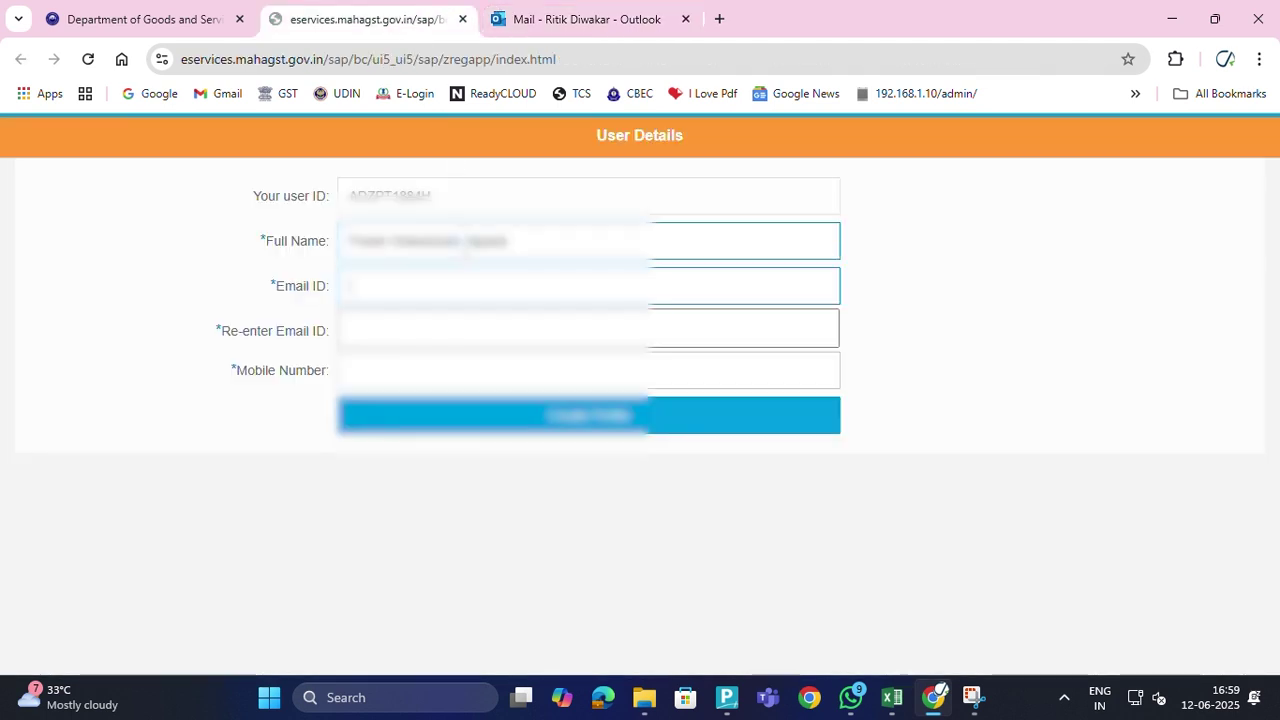
key("ctrl+v")
left_click(423, 333)
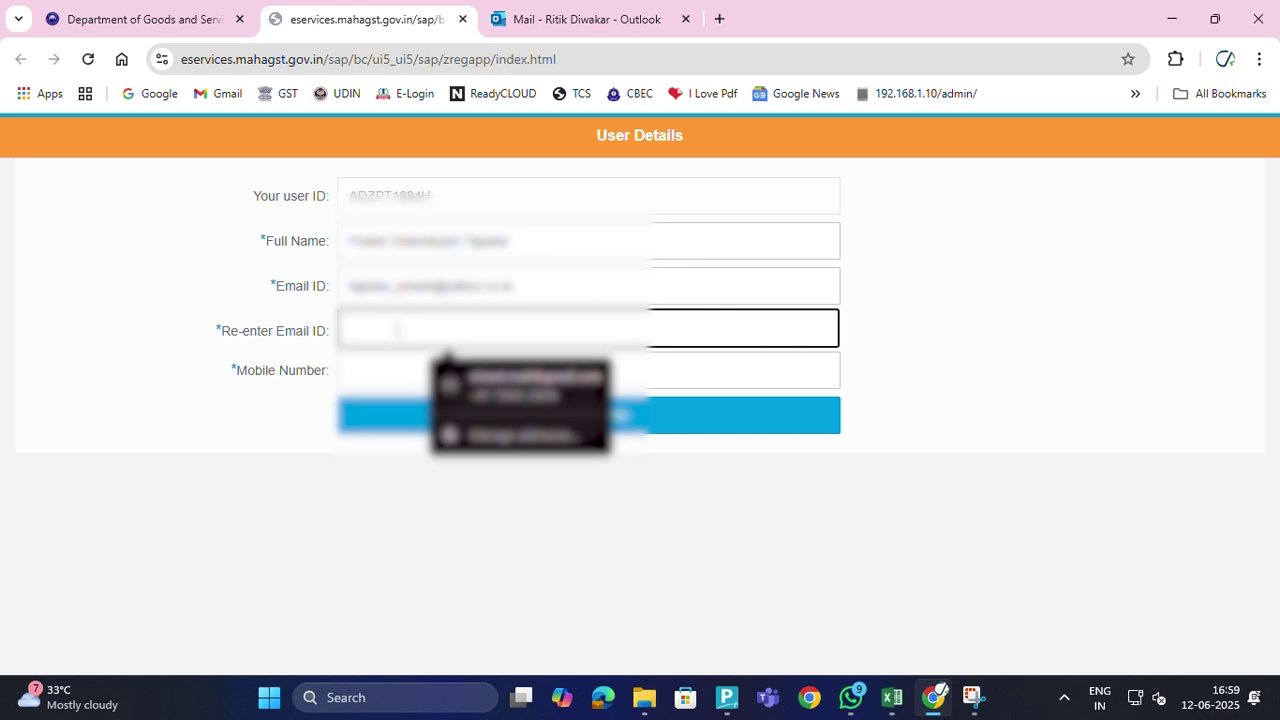
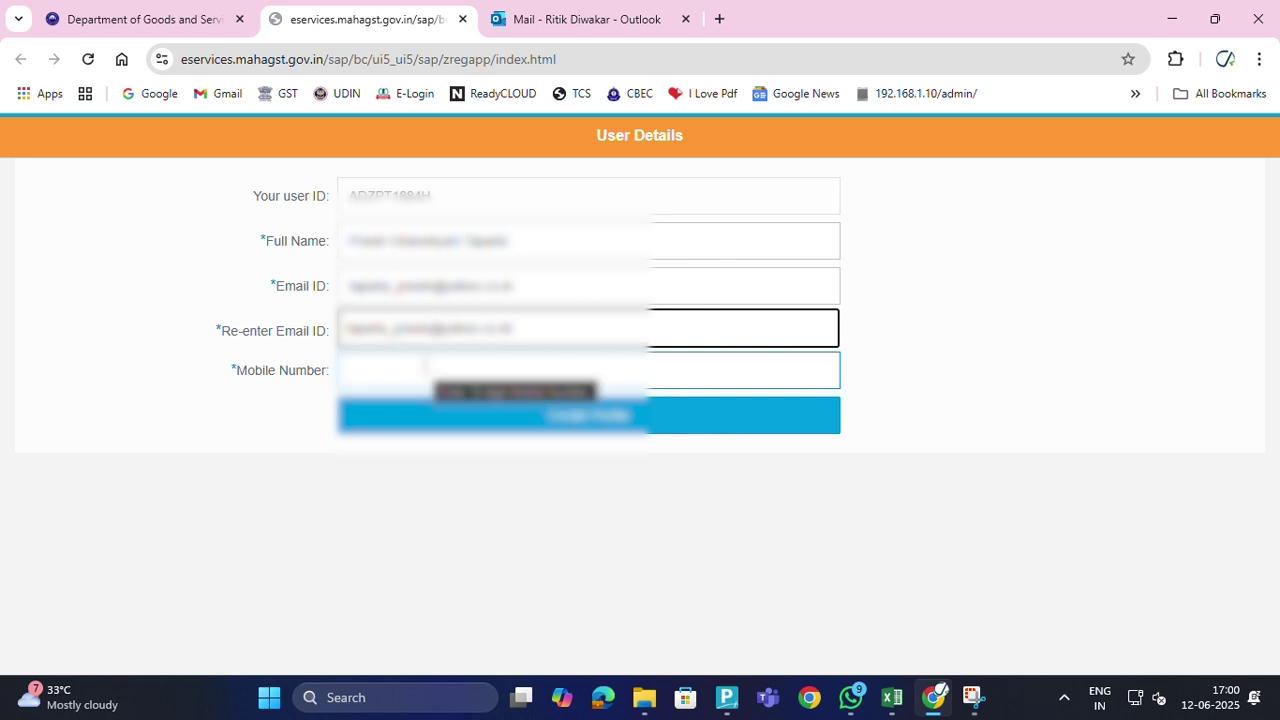
left_click(502, 21)
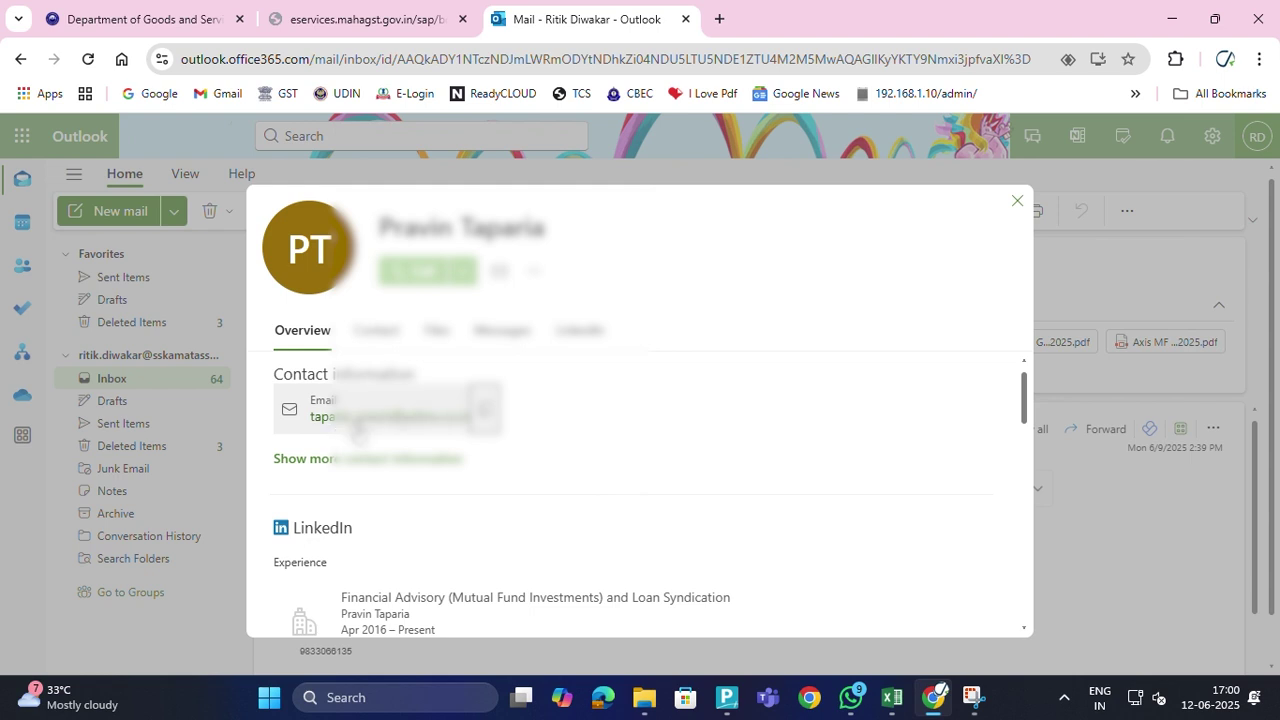
left_click(422, 20)
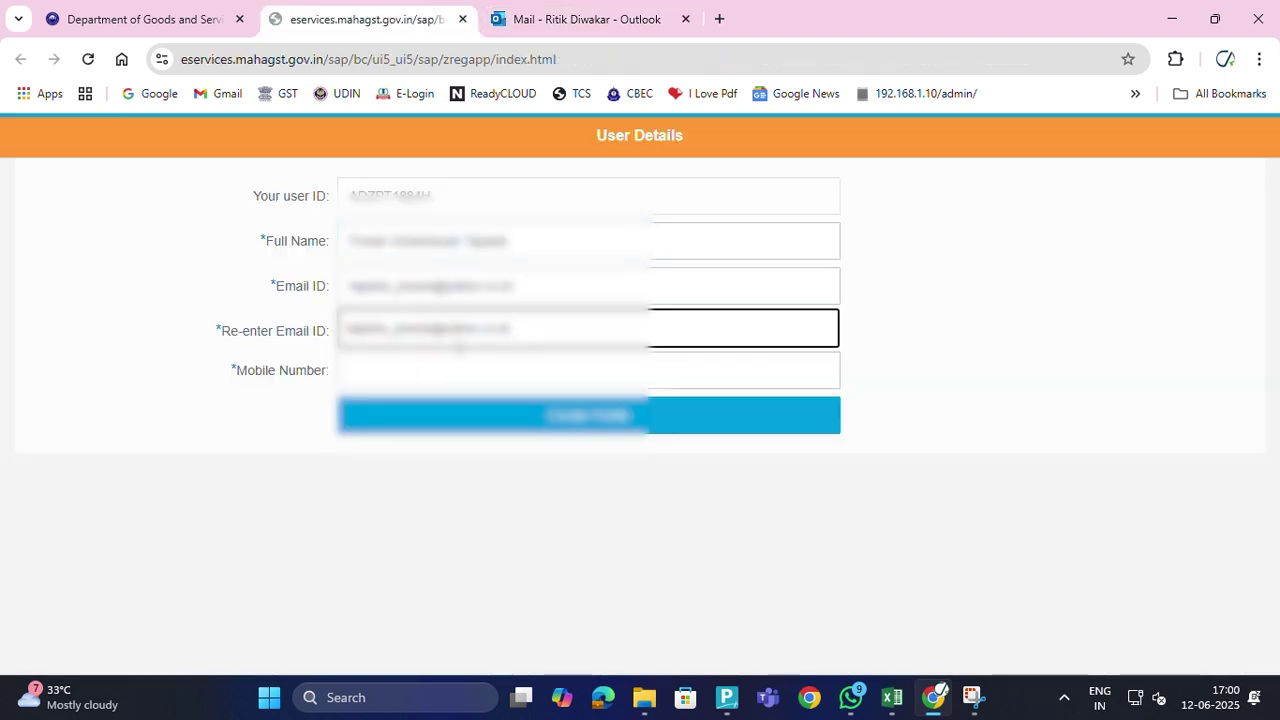
Enter the applicant's mobile number, correcting mistyped digits, and dismiss the autofill suggestions
left_click(489, 378)
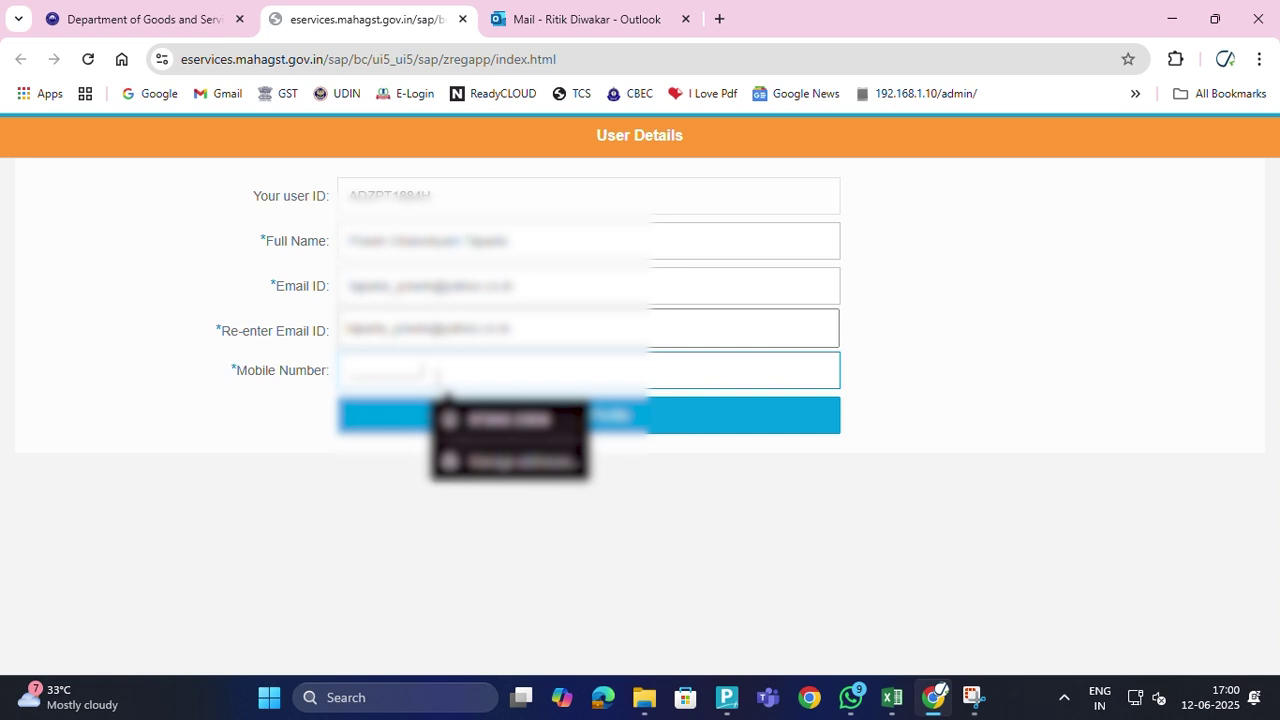
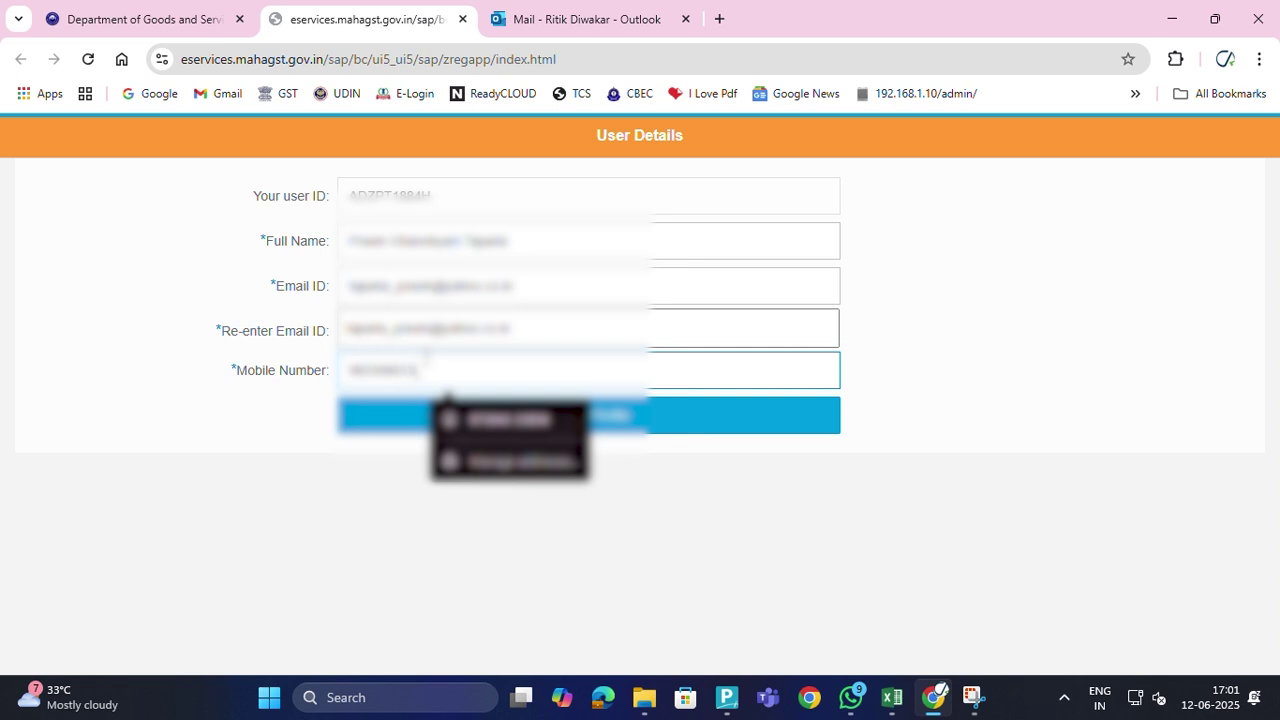
left_click(343, 560)
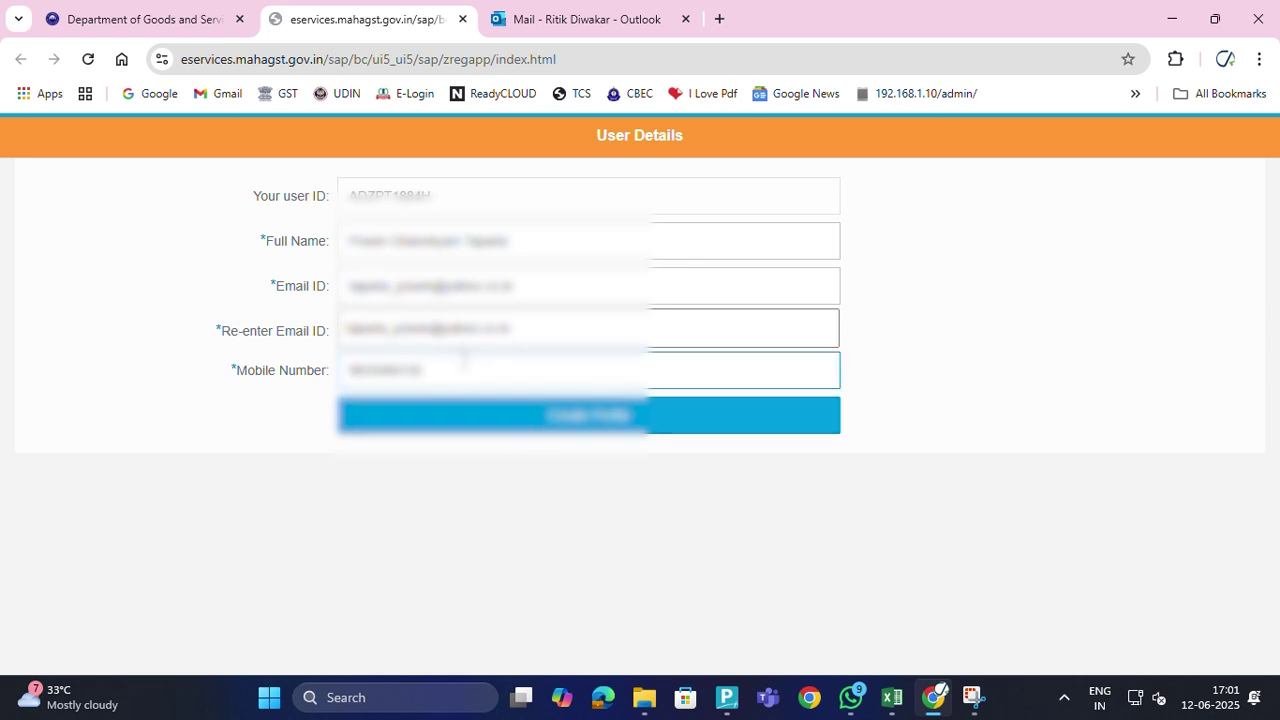
Close the sender's contact card and preview the Quant MF April 2025.pdf invoice in Outlook
left_click(501, 24)
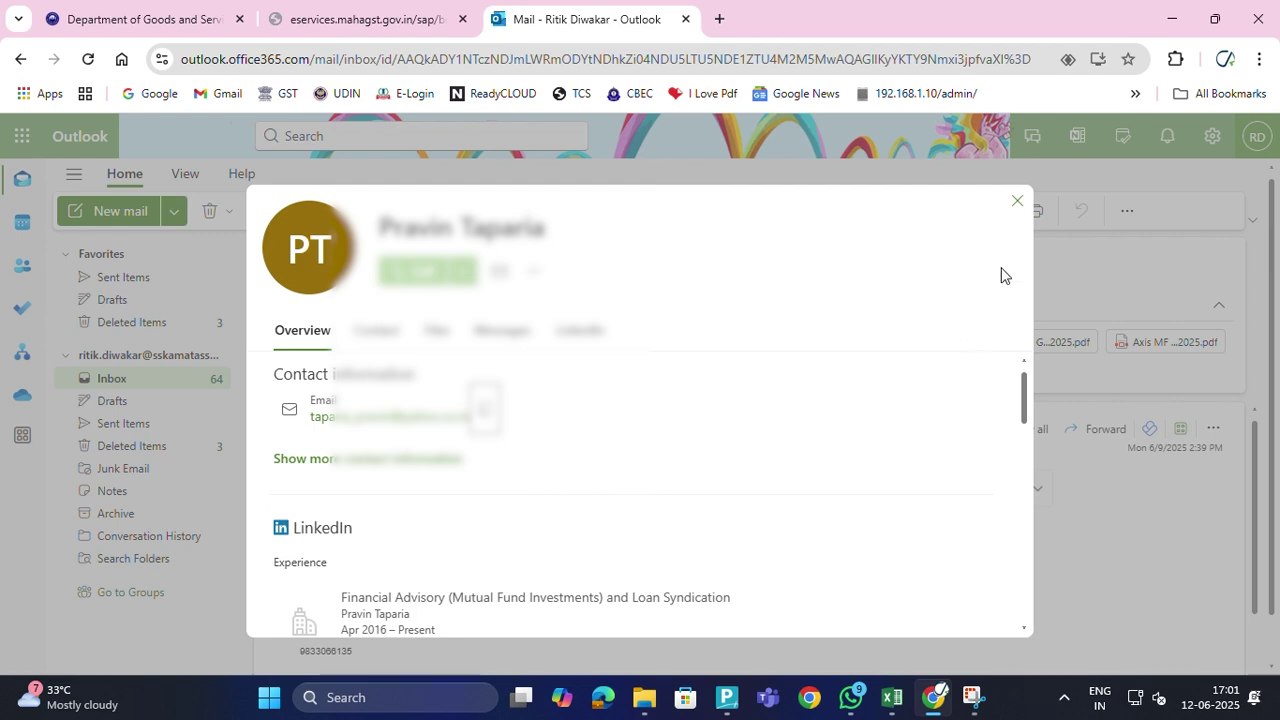
left_click(1017, 207)
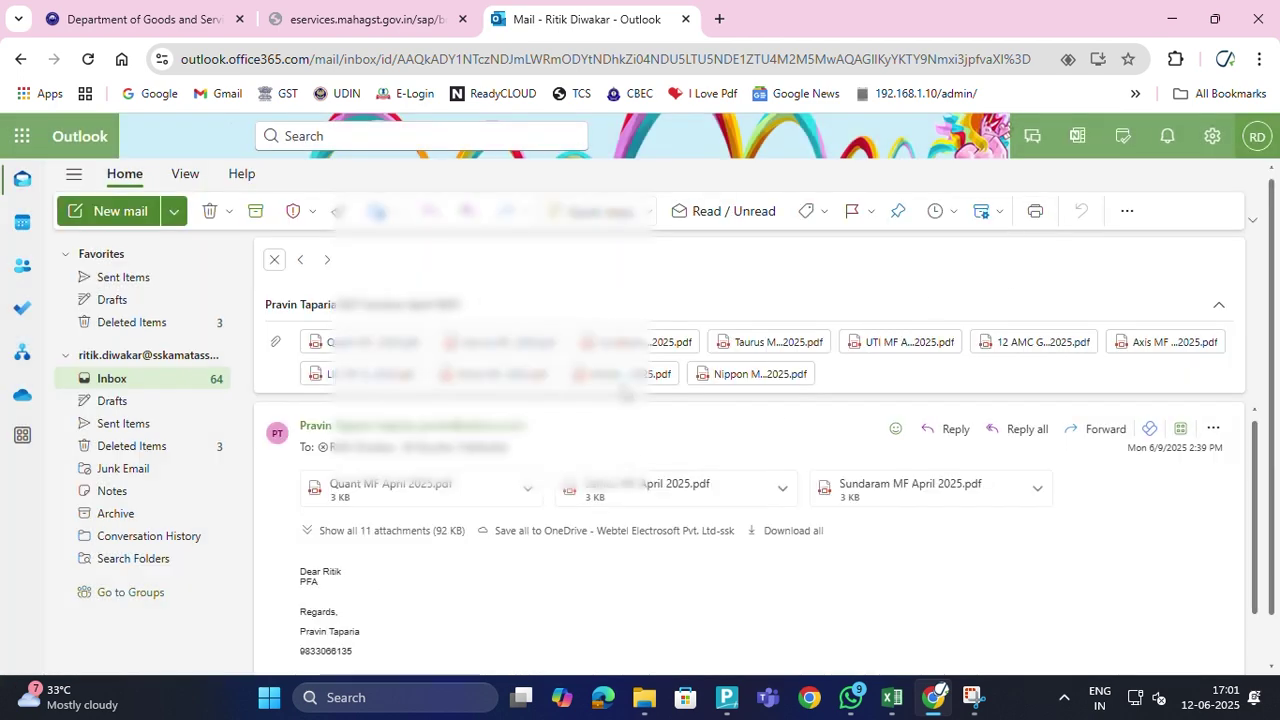
left_click(649, 348)
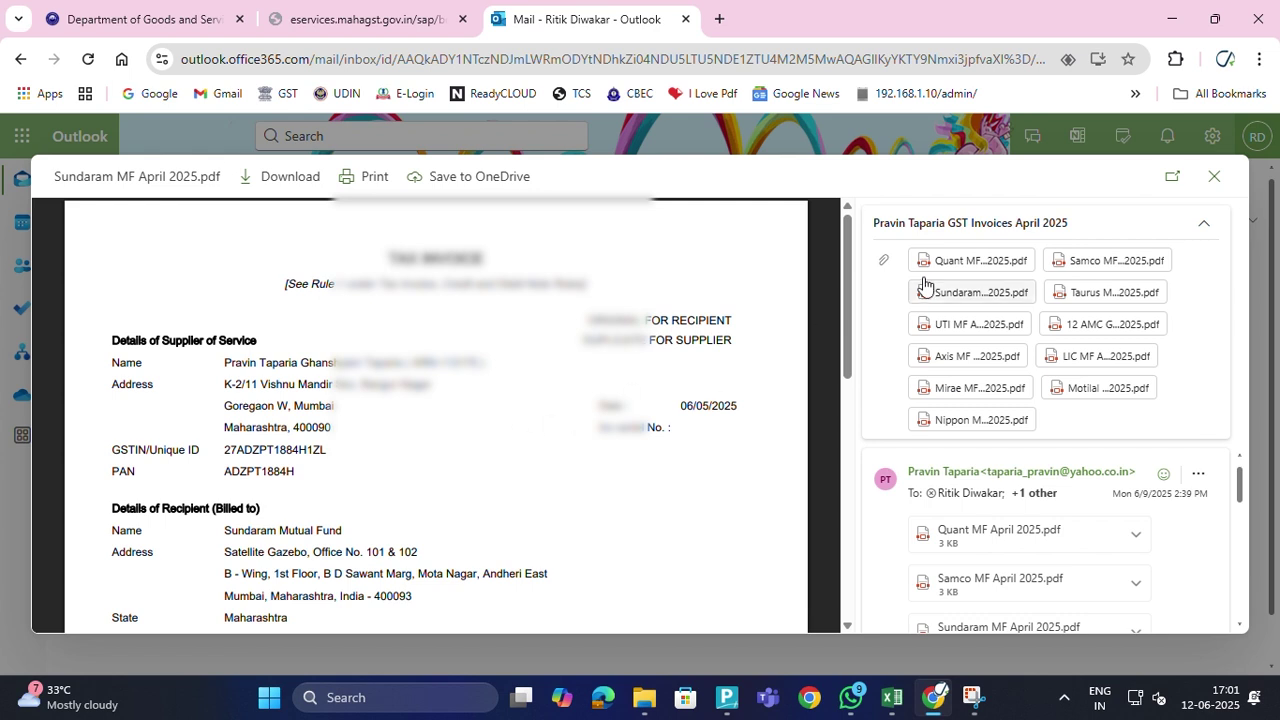
left_click(975, 260)
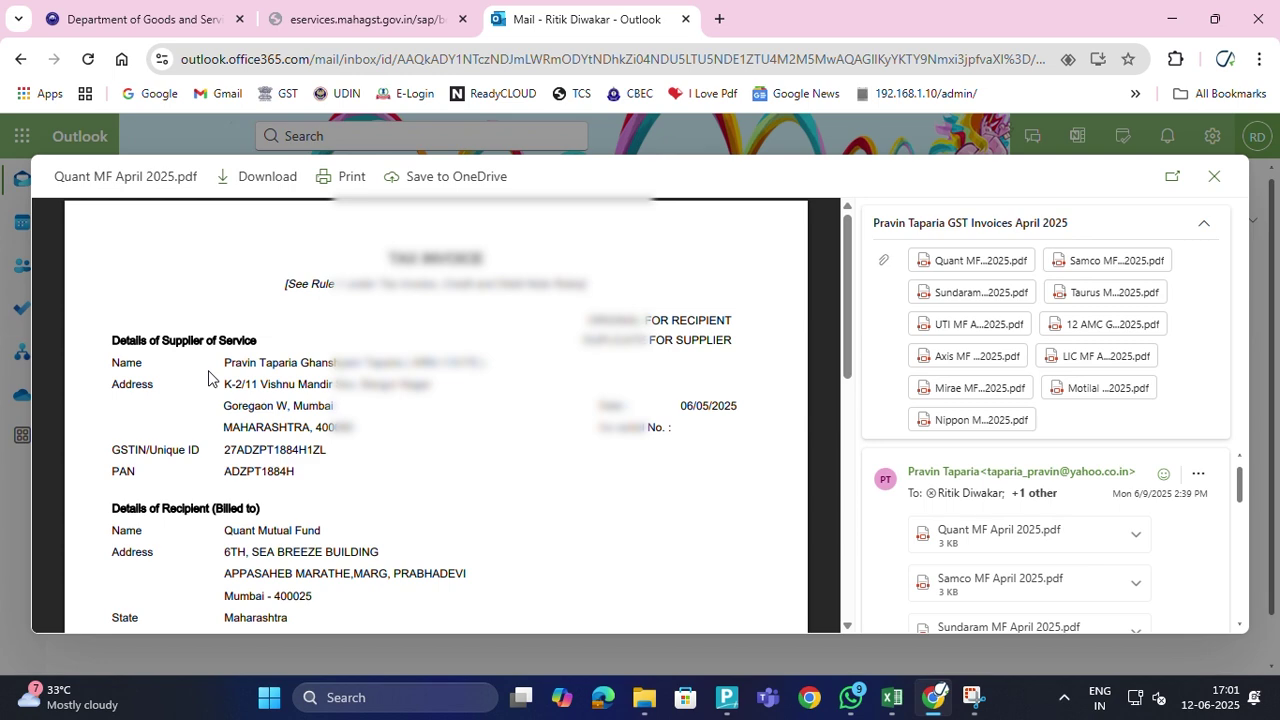
Compare the invoice details with the User Details form, ending back on the form
left_click(381, 17)
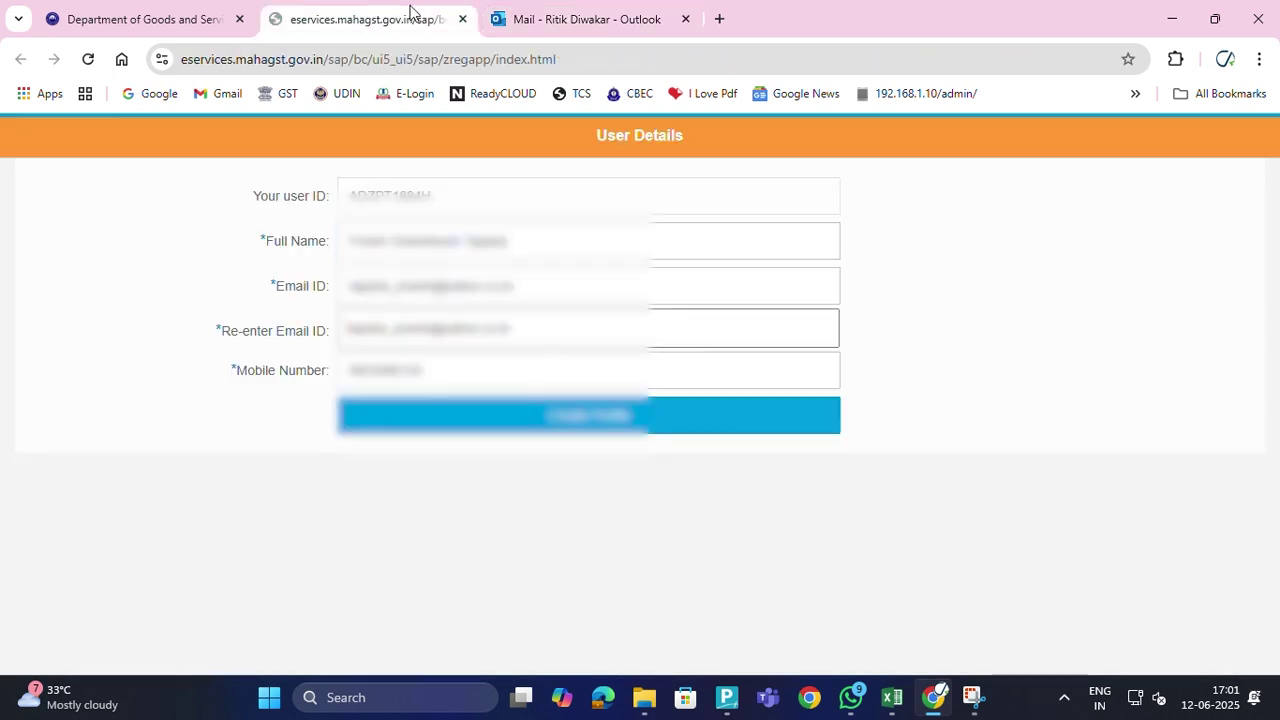
left_click(493, 20)
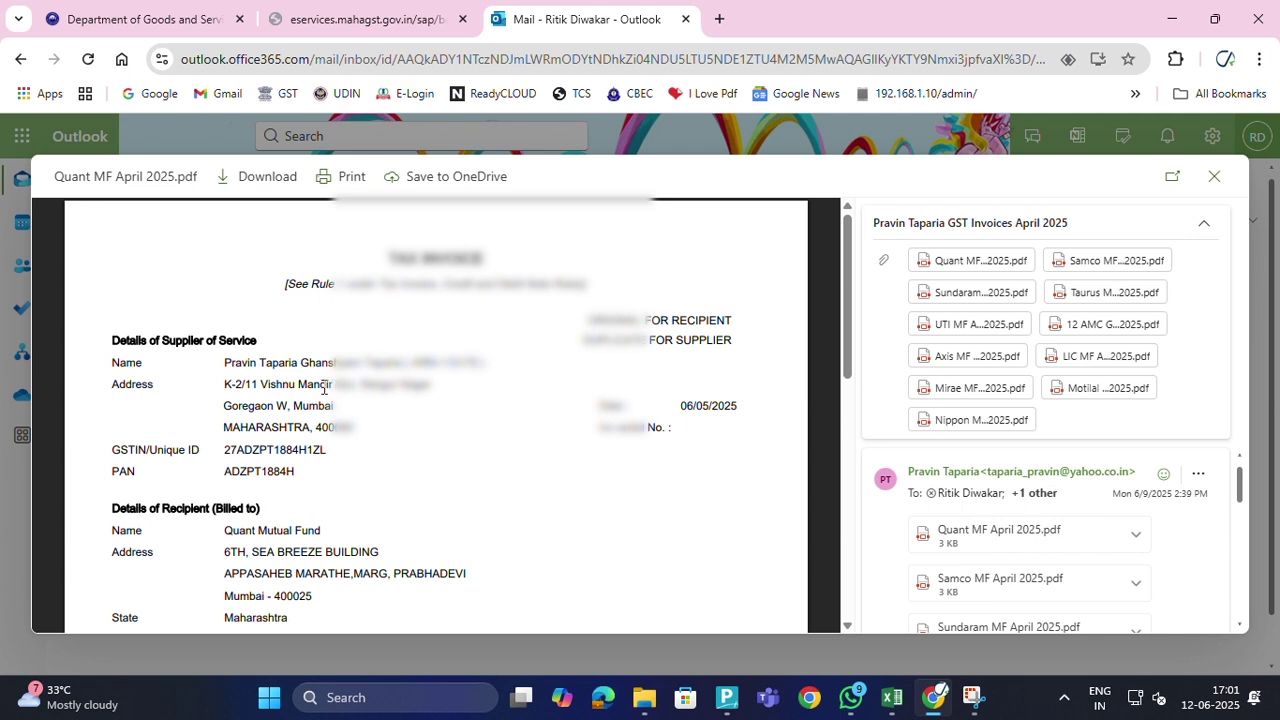
left_click(393, 24)
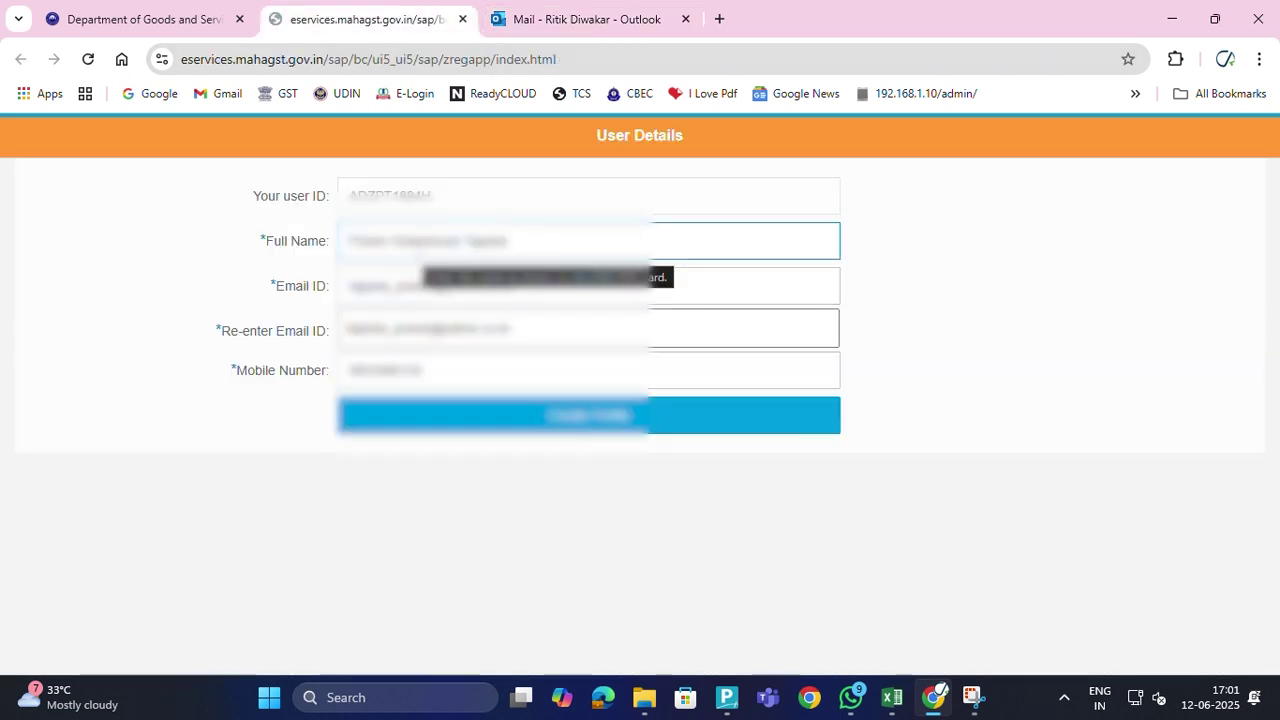
left_click(500, 24)
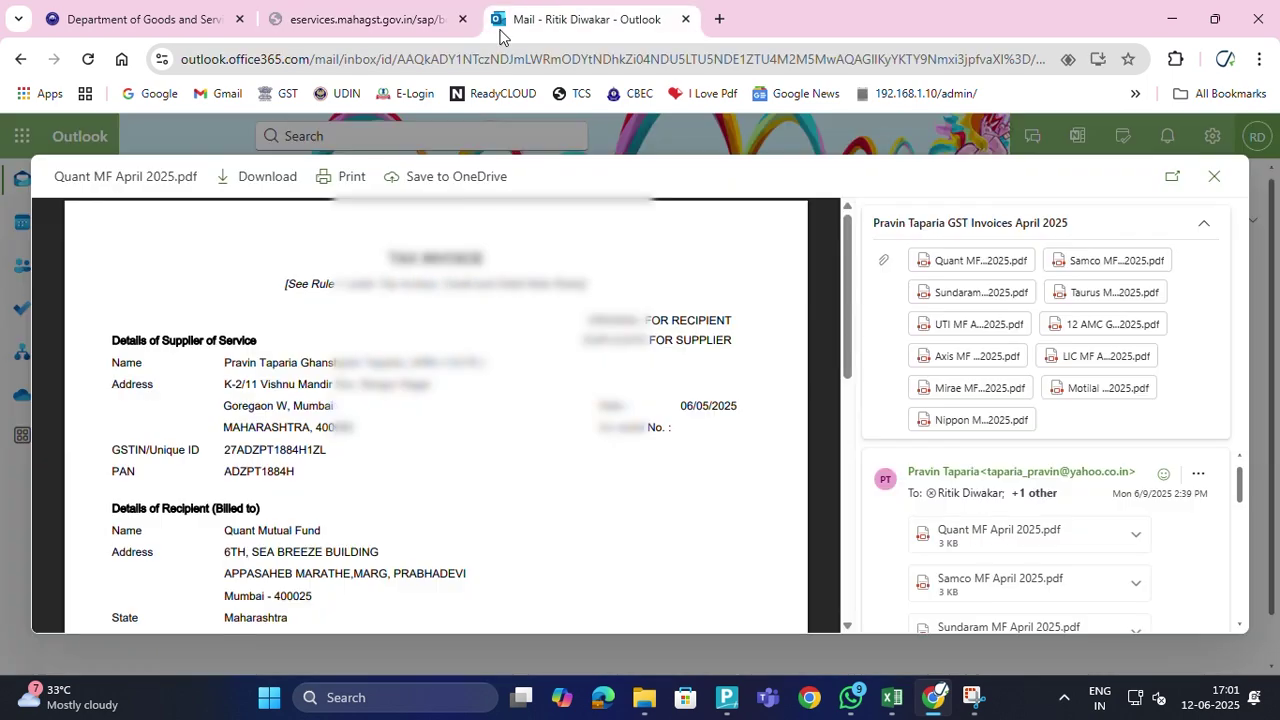
left_click(390, 28)
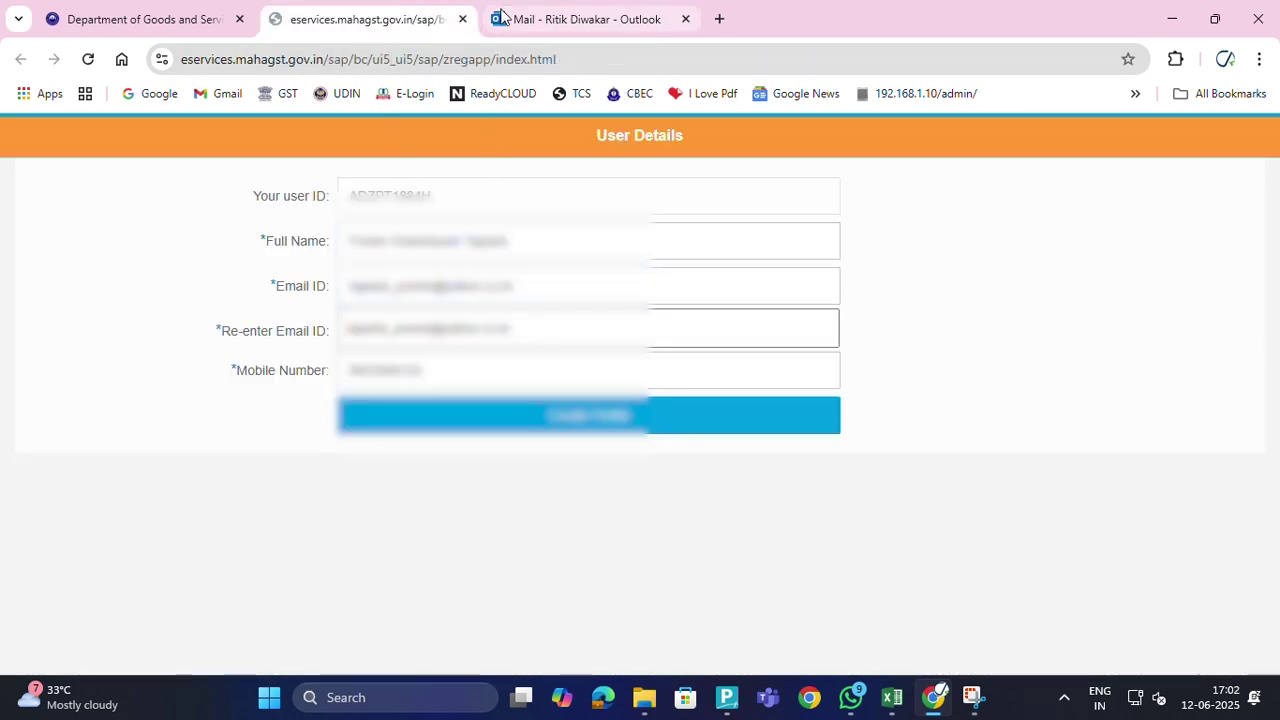
left_click(502, 18)
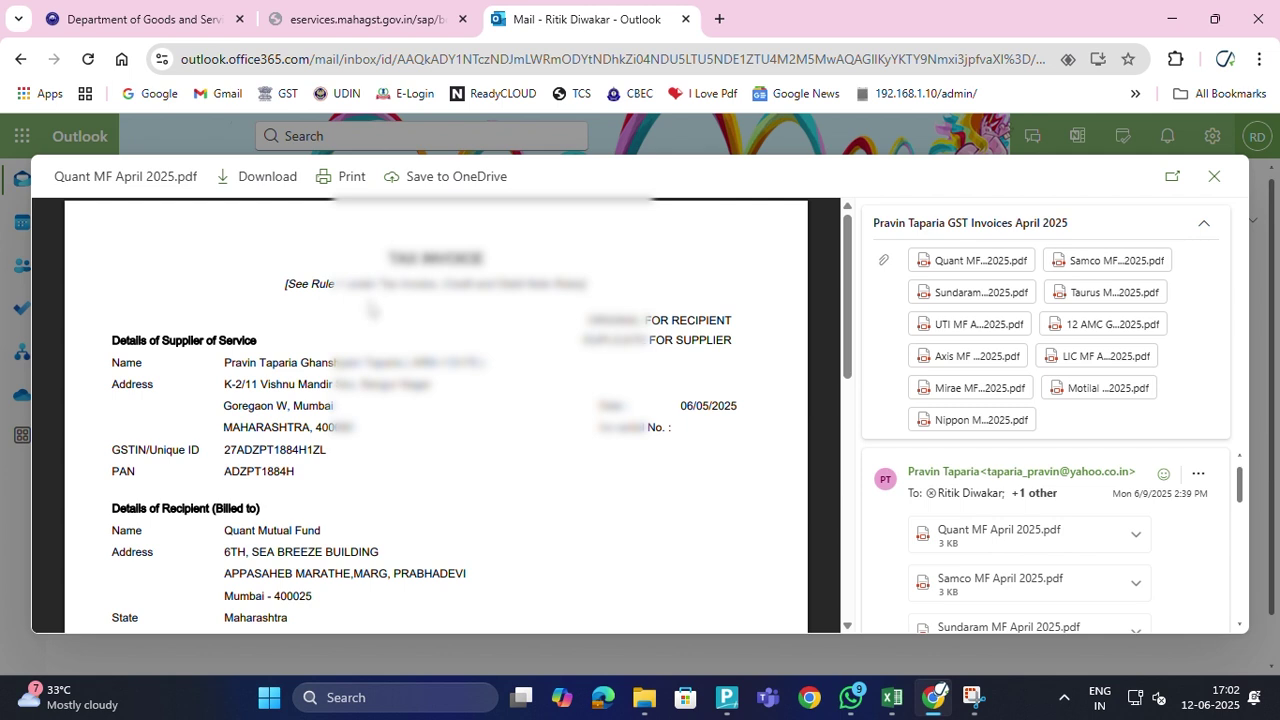
left_click(360, 28)
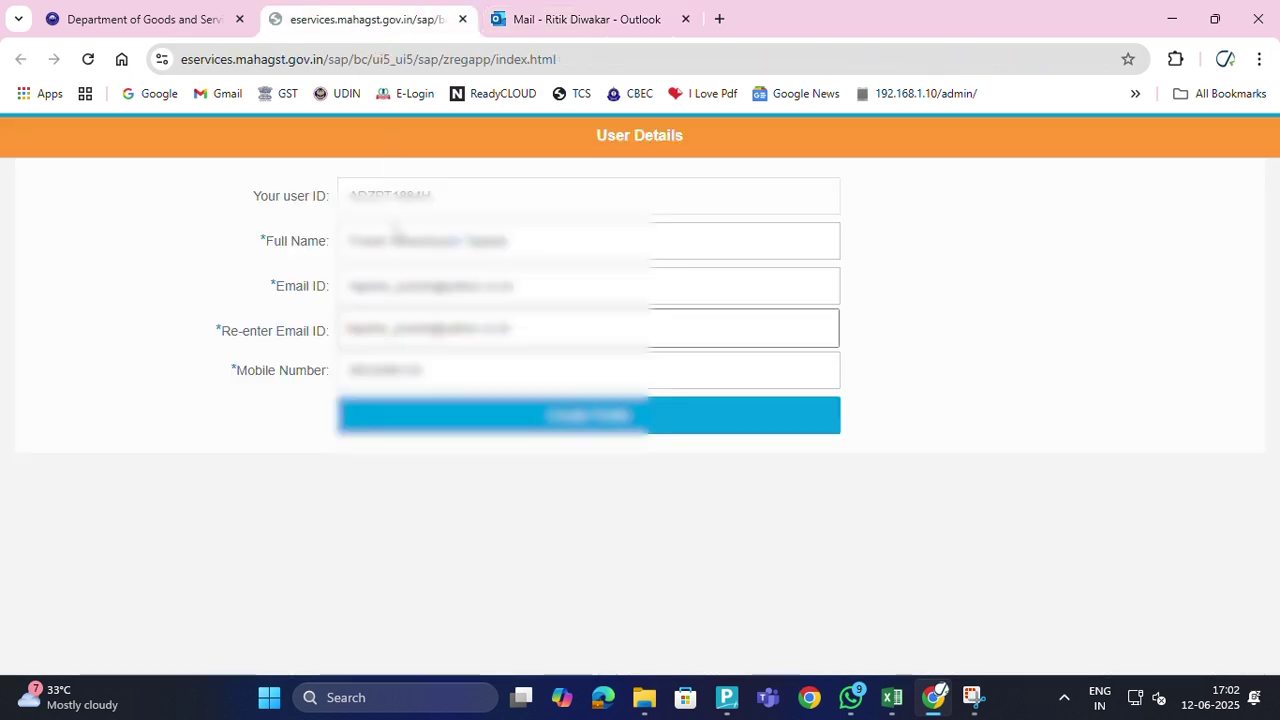
Submit the User Details with Create Profile to trigger the activation-link e-mail
left_click(450, 428)
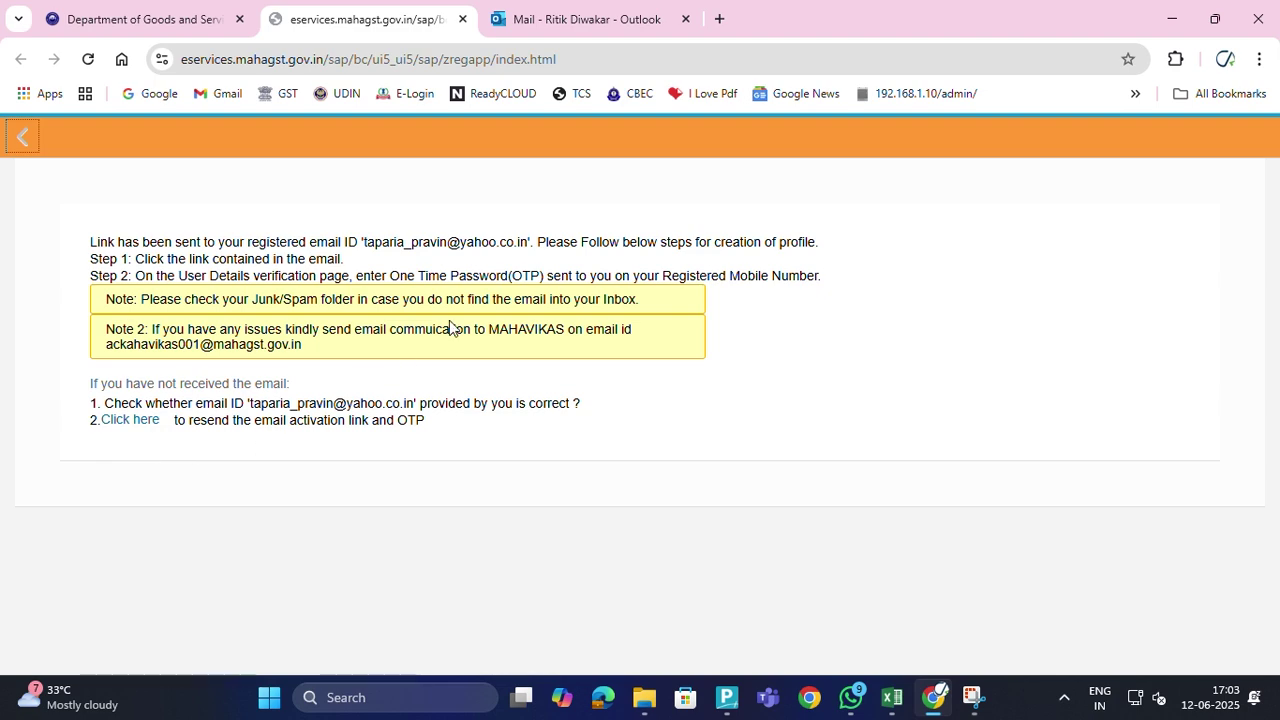
Close the invoice PDF preview and open e-mail in Outlook, then reload the inbox
left_click(507, 22)
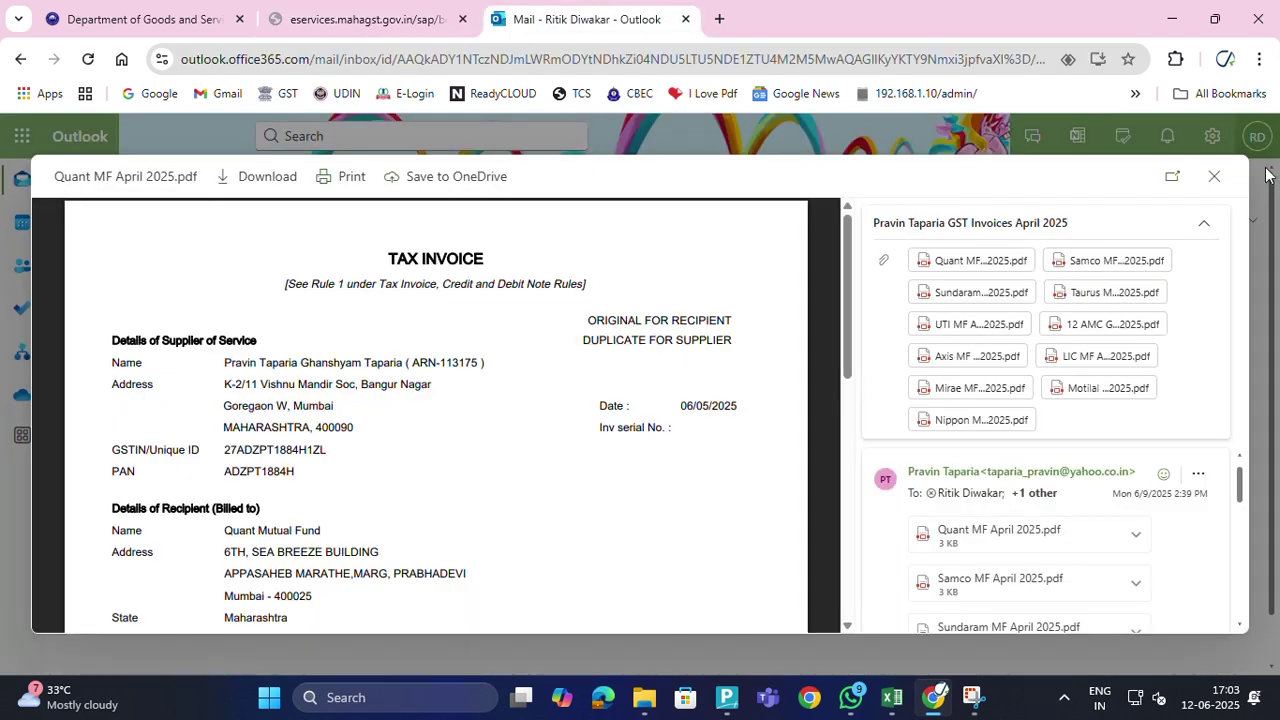
left_click(1214, 180)
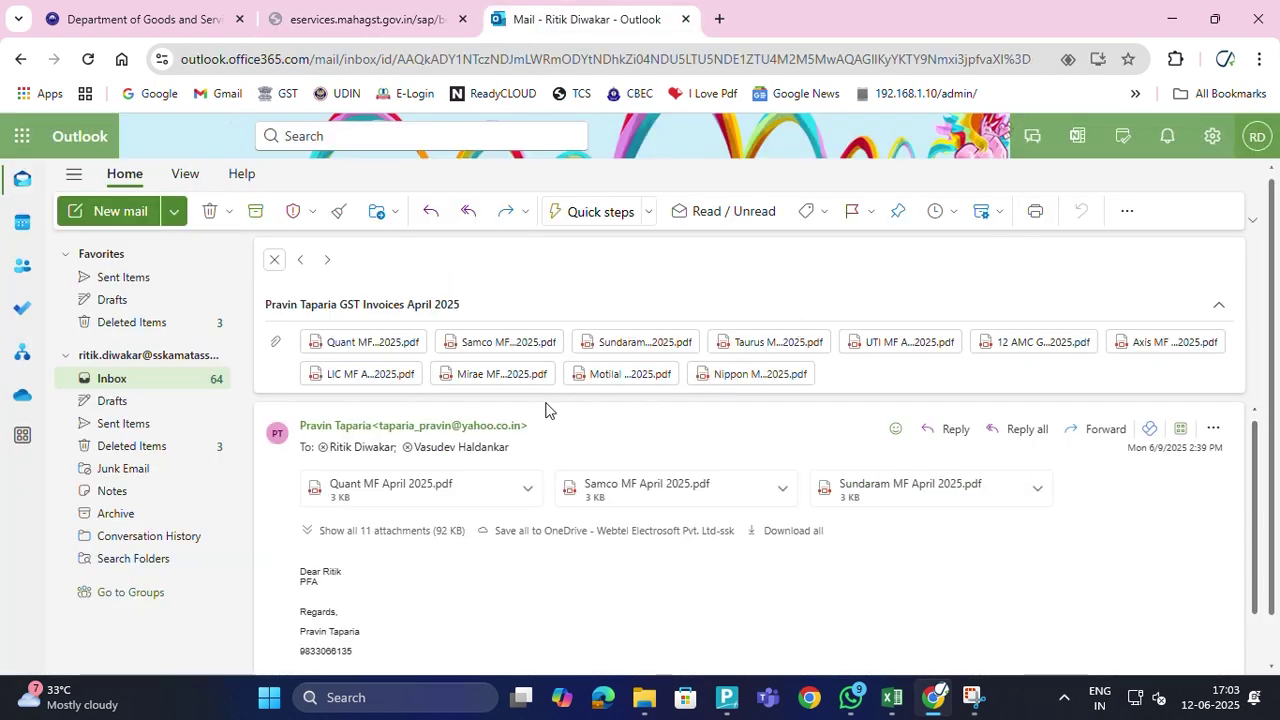
left_click(274, 259)
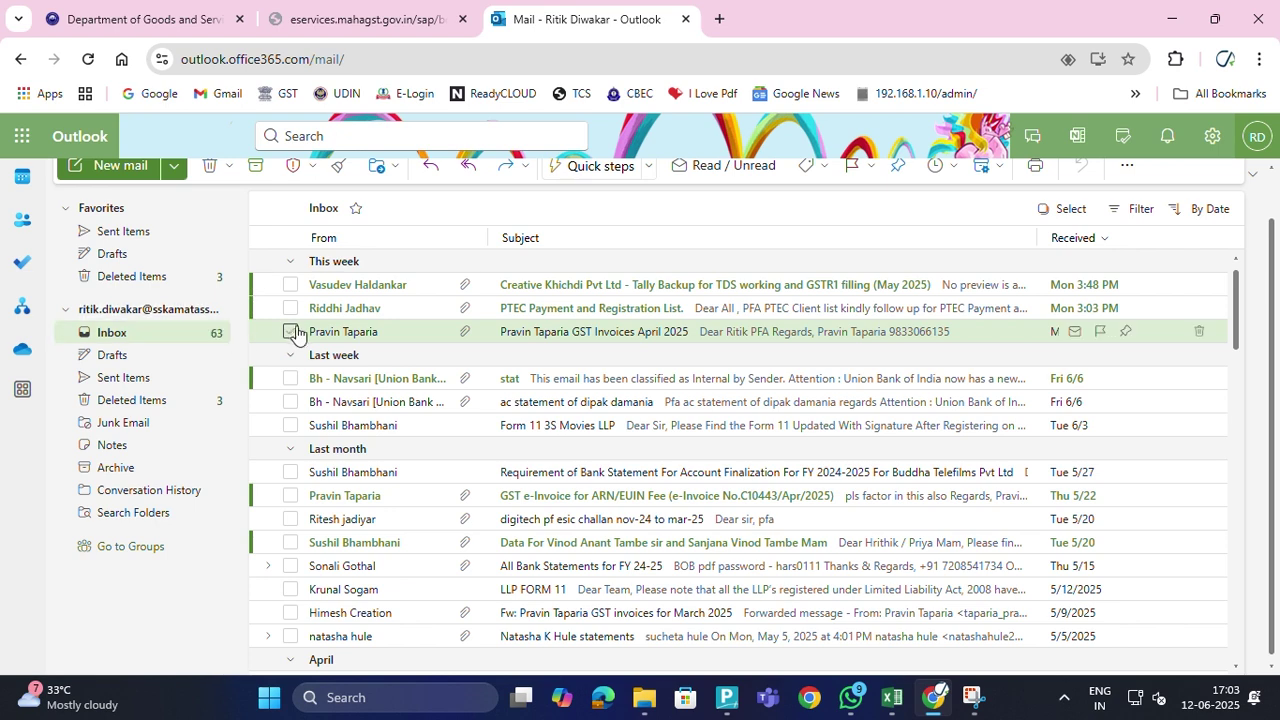
left_click(88, 59)
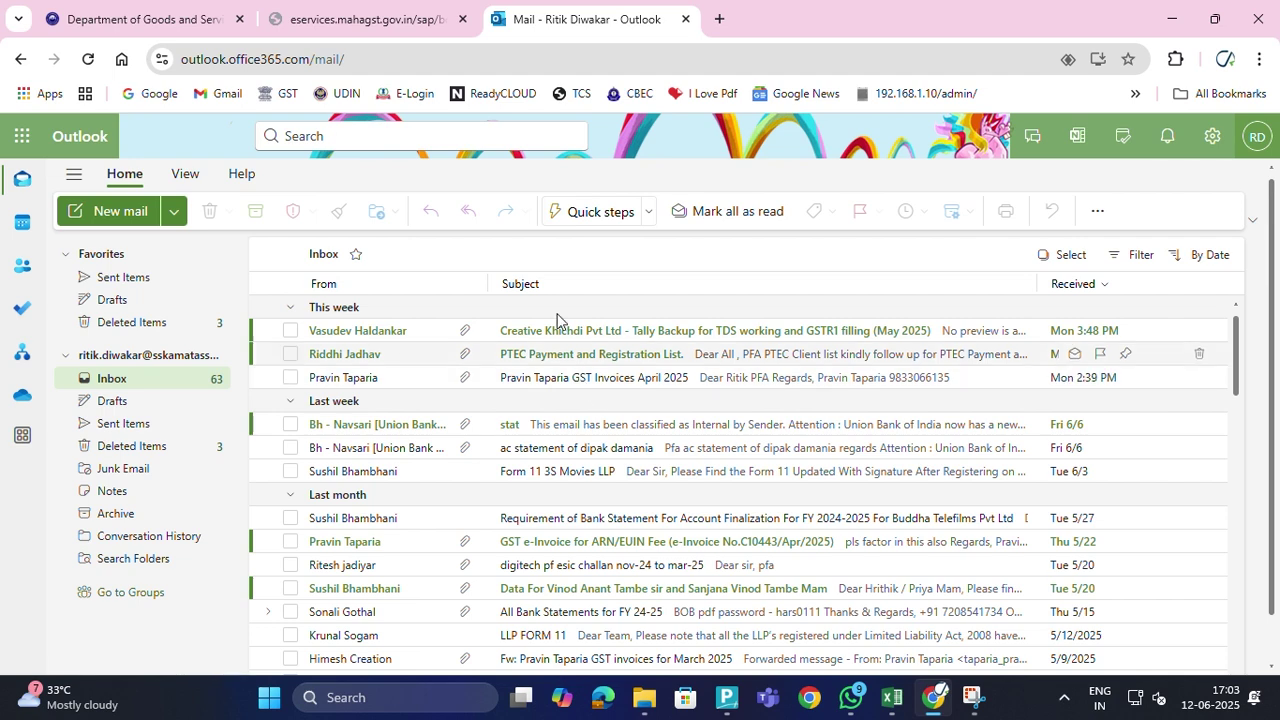
Recheck the portal's e-mail-sent page and keep refreshing the inbox for the activation e-mail
left_click(376, 22)
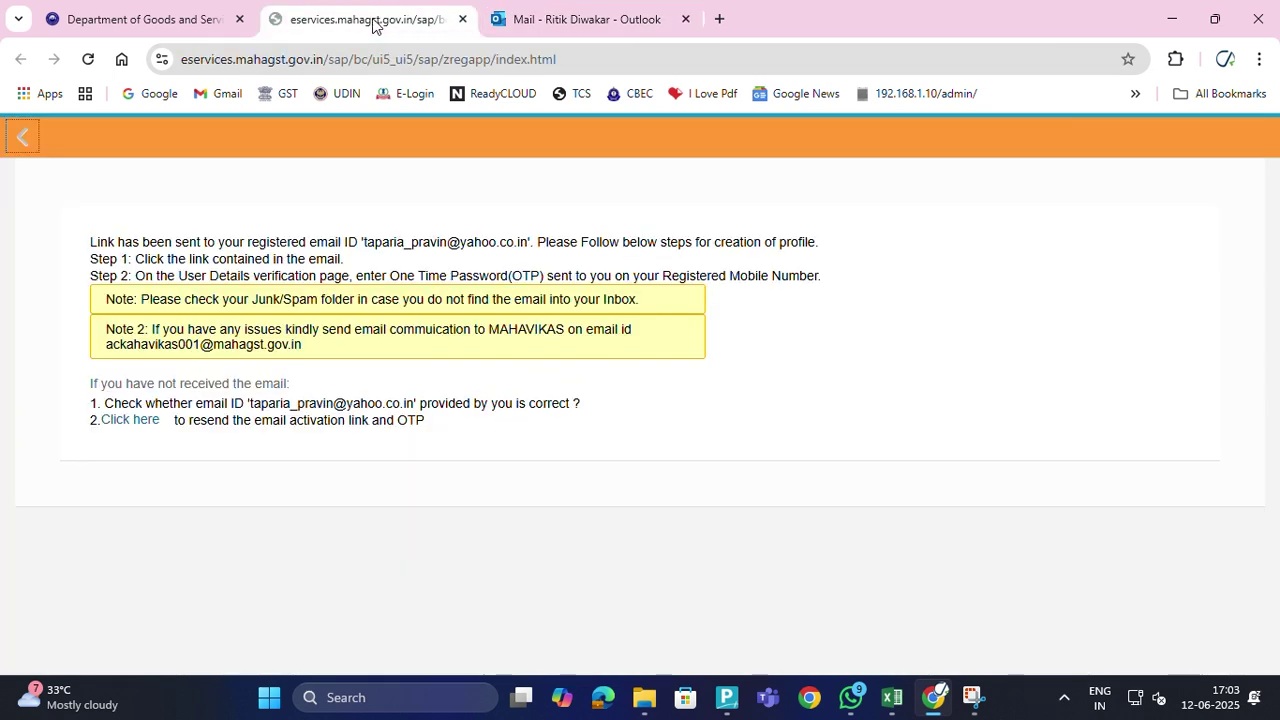
left_click(505, 24)
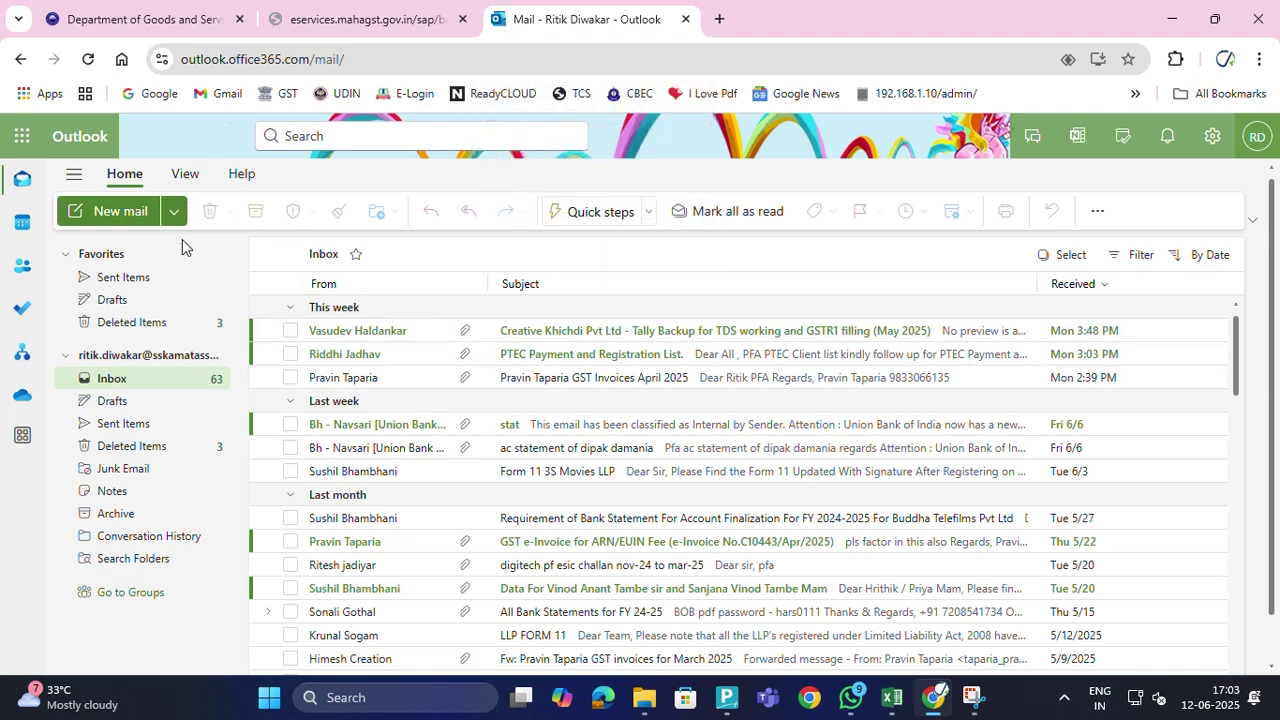
scroll(505, 473, "down", 10)
scroll(545, 488, "up", 10)
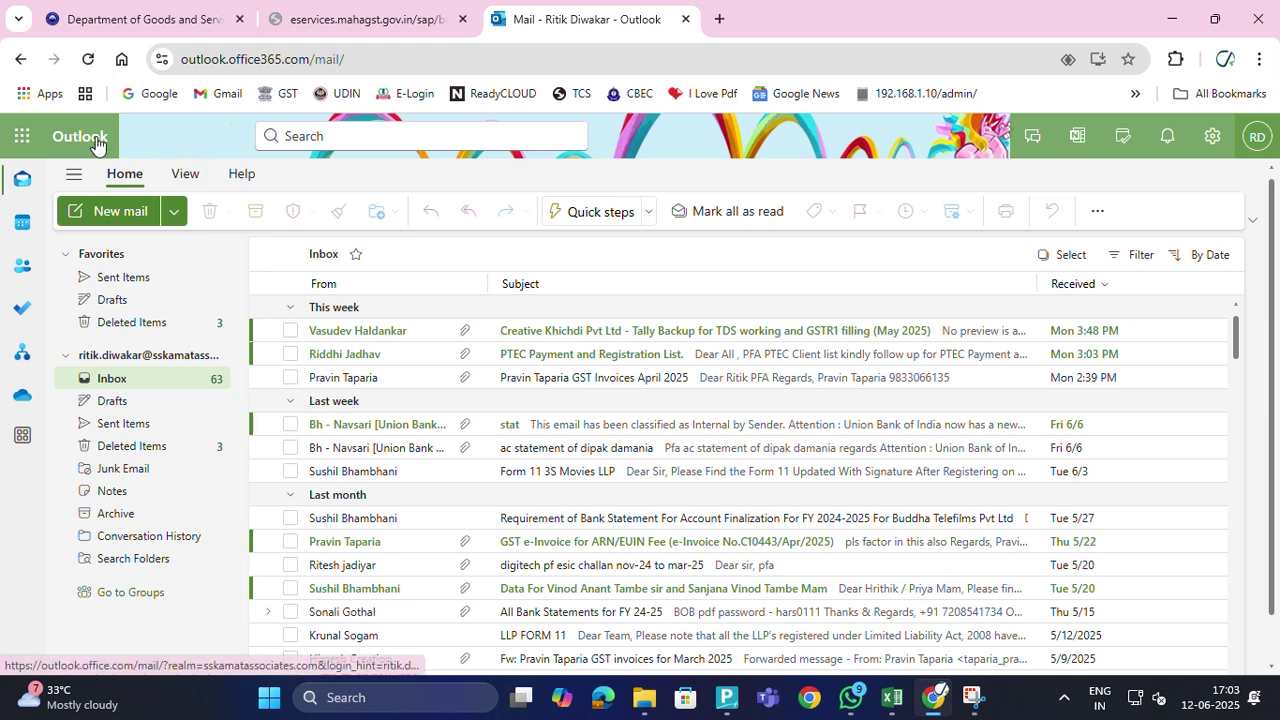
left_click(88, 60)
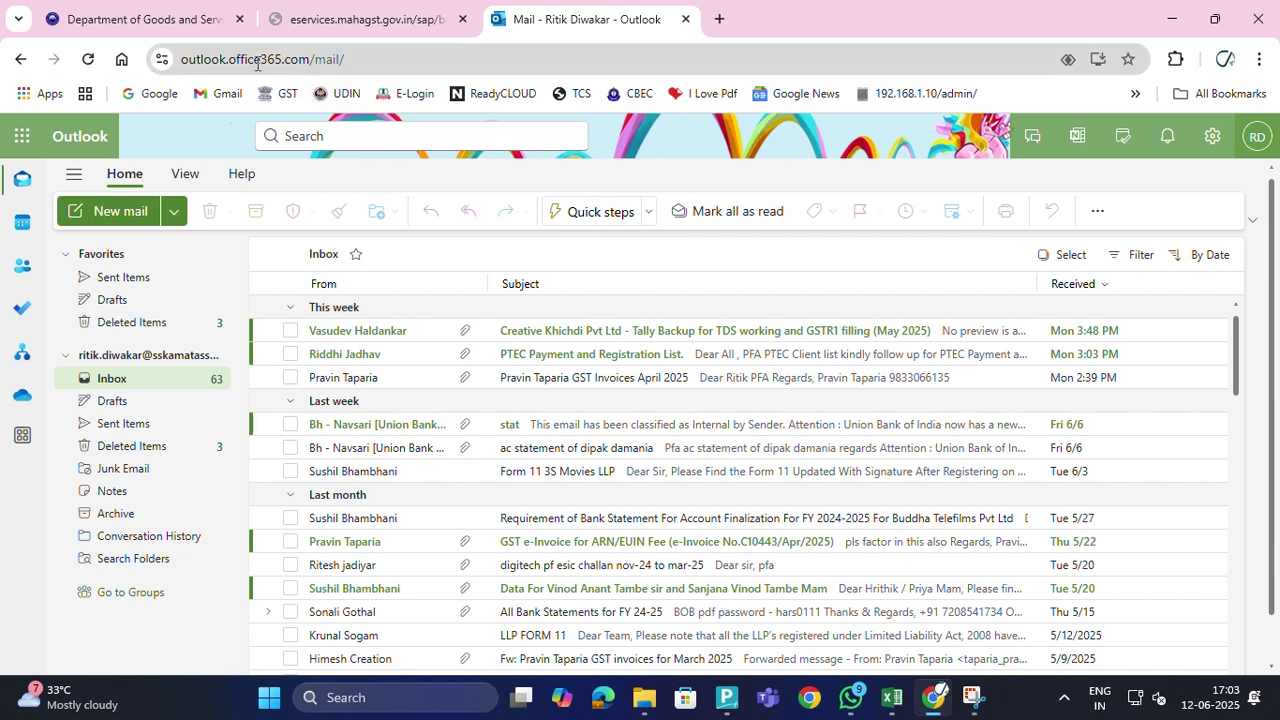
left_click(88, 60)
left_click(89, 60)
left_click(88, 59)
Refresh the inbox, view the registration confirmation e-mail, and submit the Profile Activation form
left_click(88, 59)
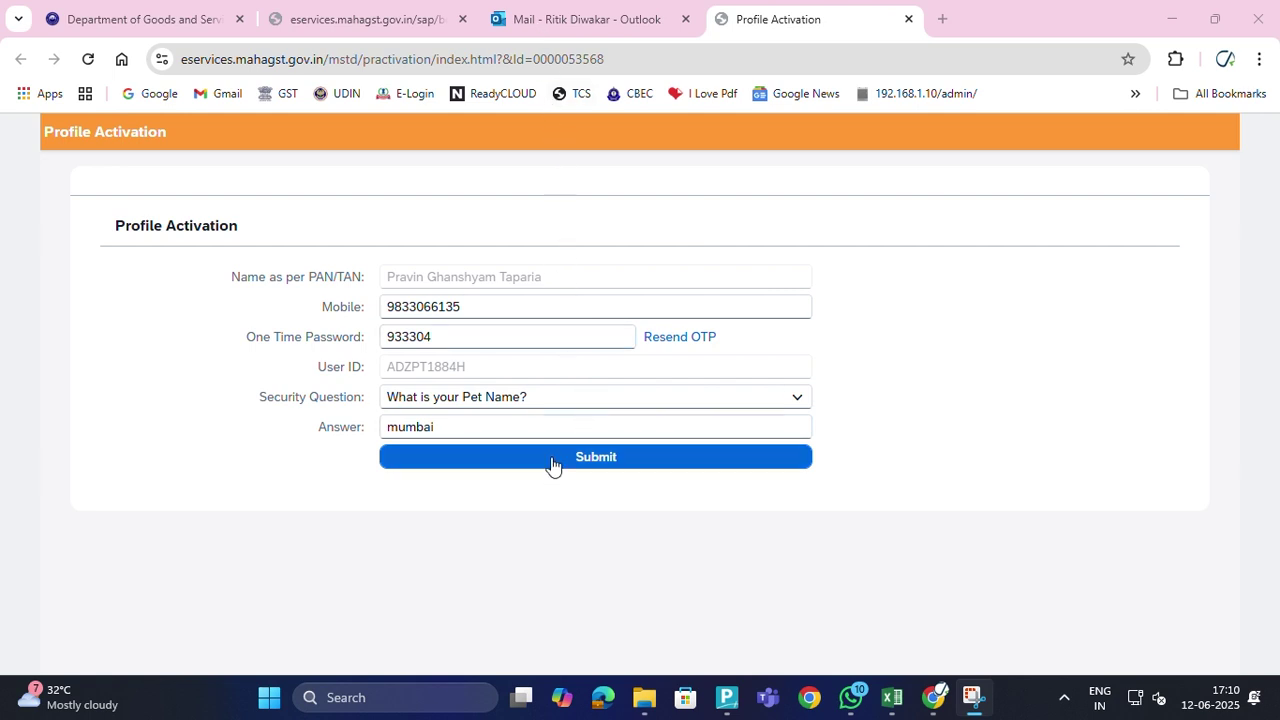
left_click(505, 24)
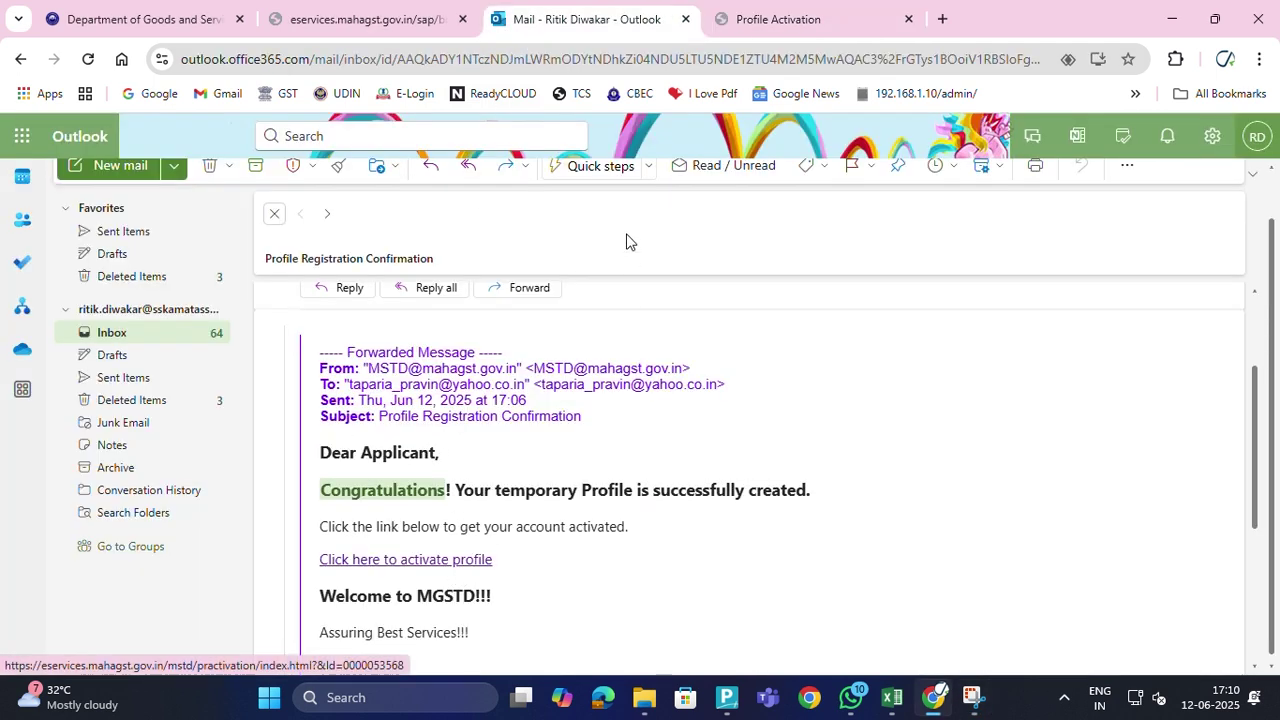
left_click(795, 20)
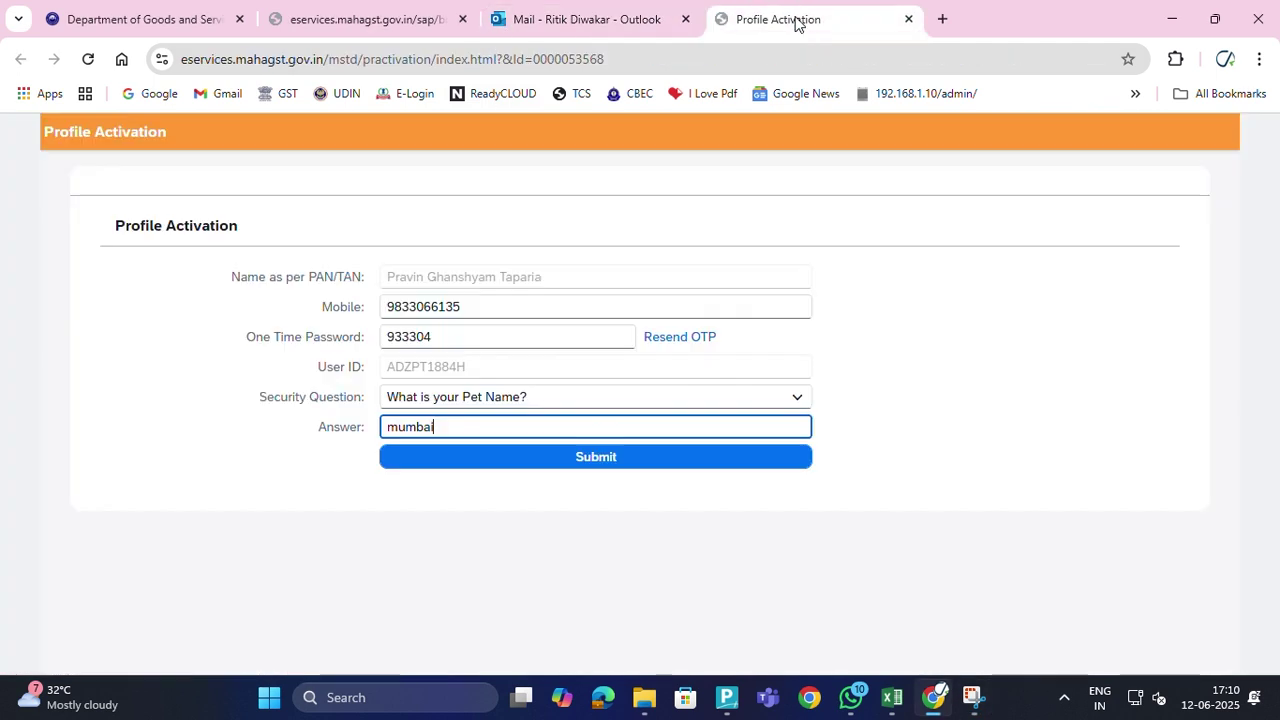
left_click(518, 461)
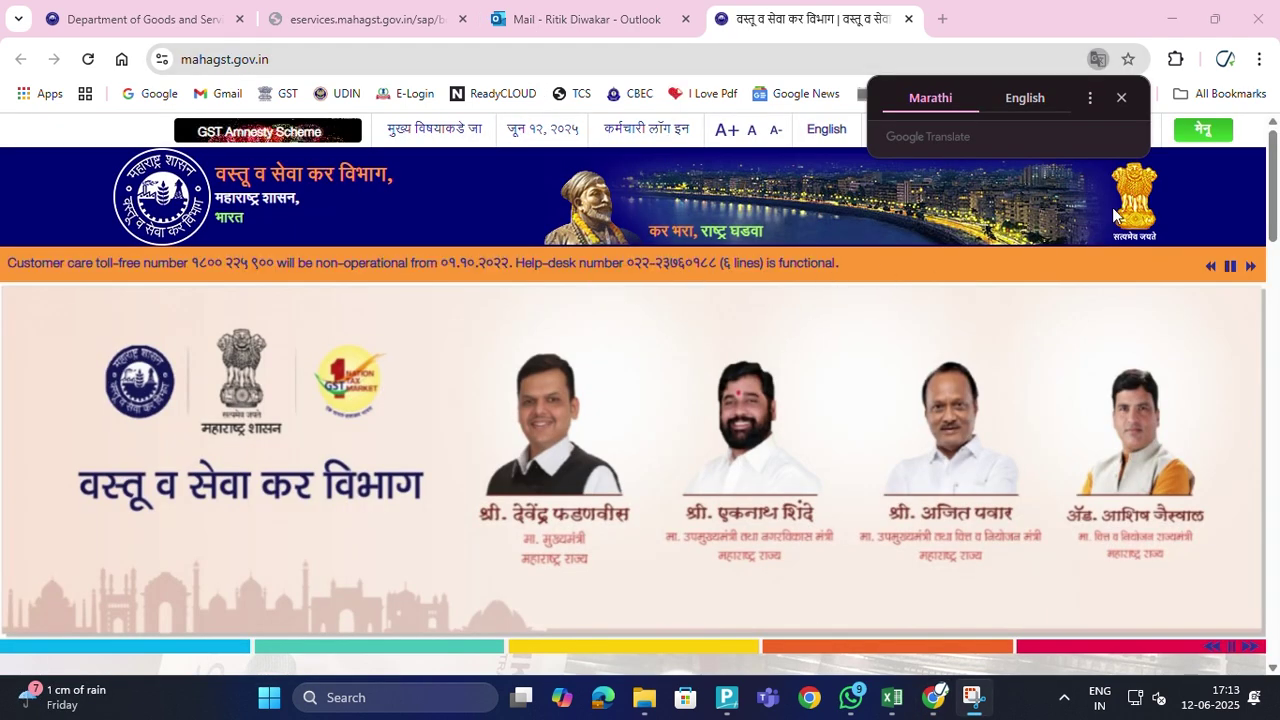
Dismiss the Google Translate popup on the mahagst.gov.in home page
scroll(381, 383, "down", 7)
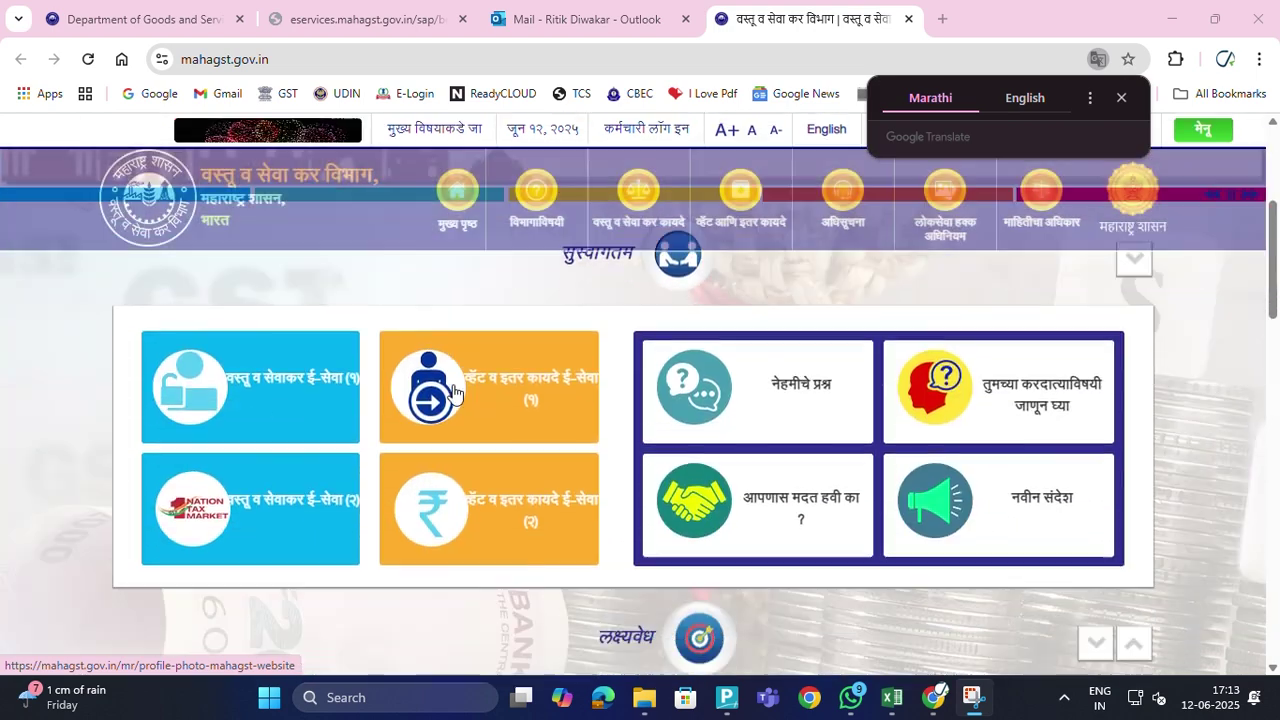
scroll(455, 394, "up", 3)
scroll(455, 394, "up", 4)
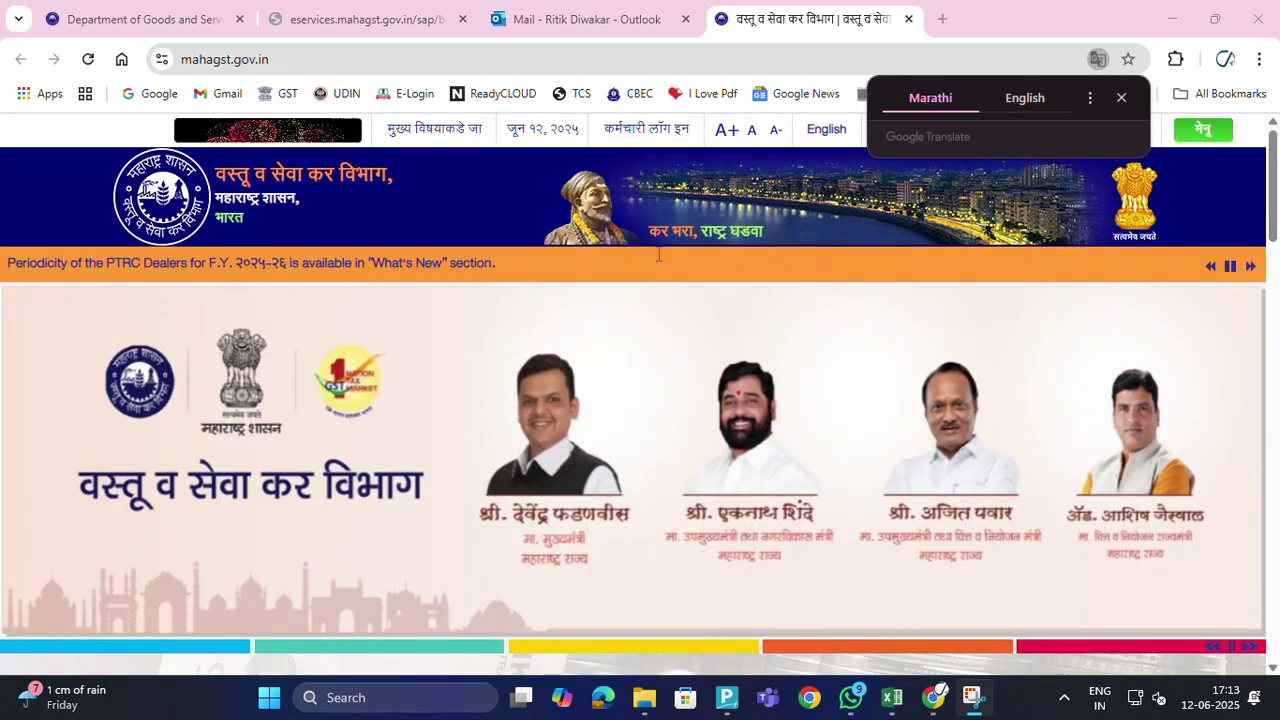
left_click(1118, 99)
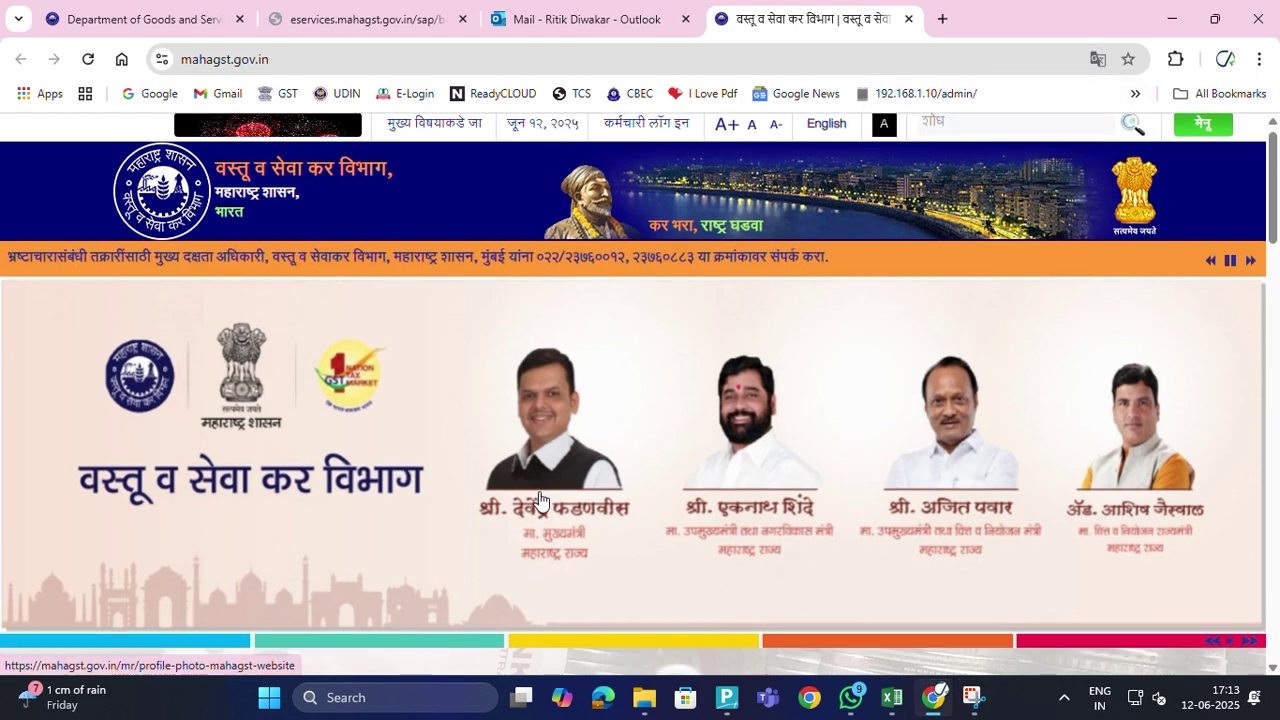
Scroll through the home page's e-service and information sections
scroll(539, 498, "down", 5)
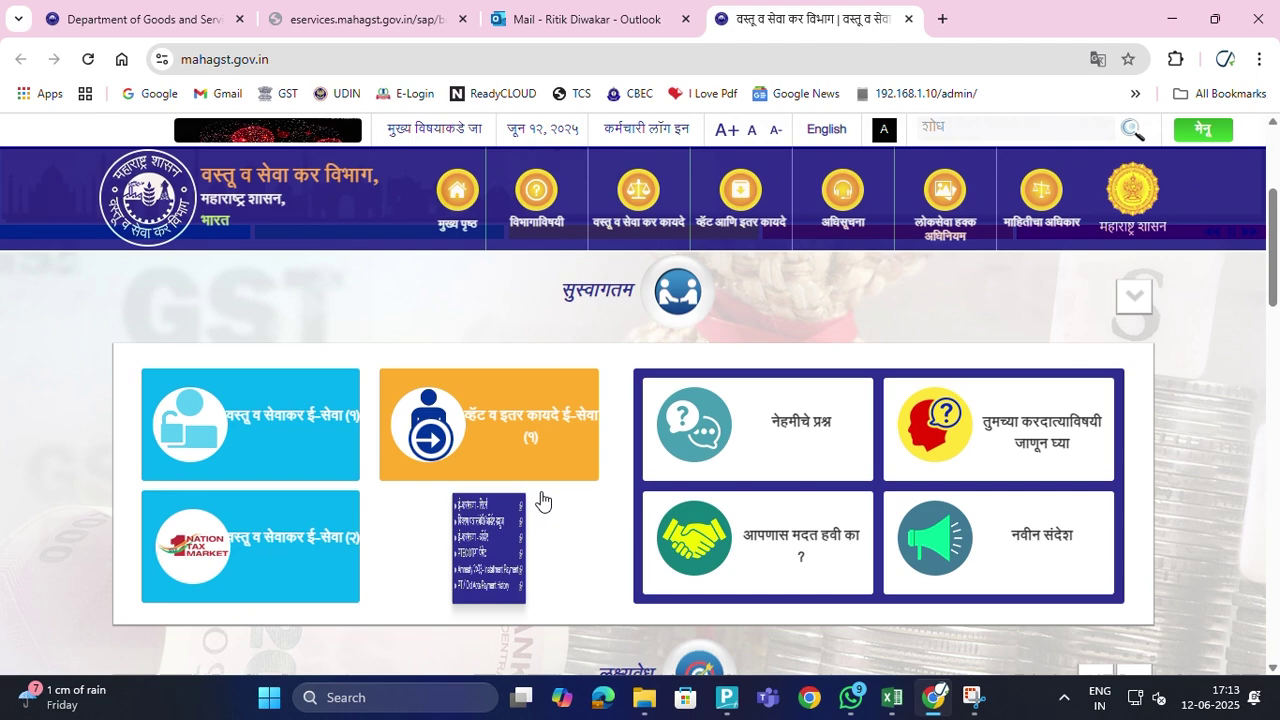
mouse_move(329, 460)
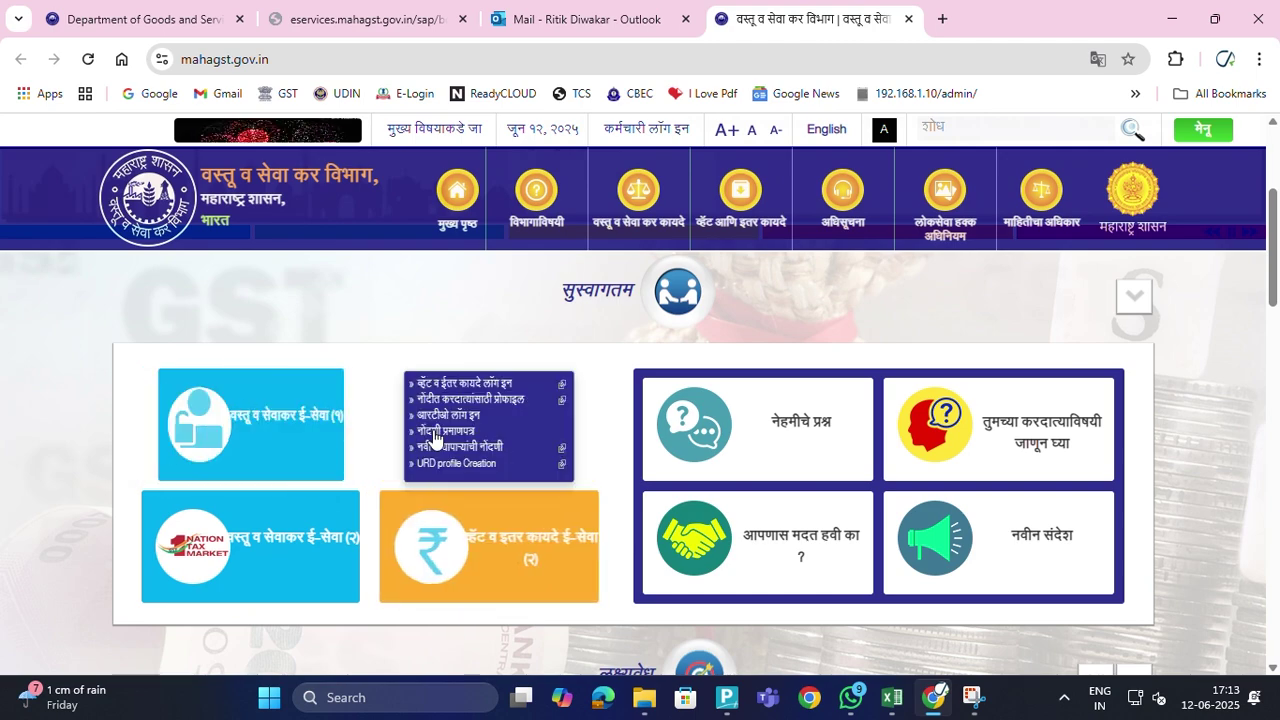
scroll(443, 449, "down", 1)
scroll(476, 430, "up", 3)
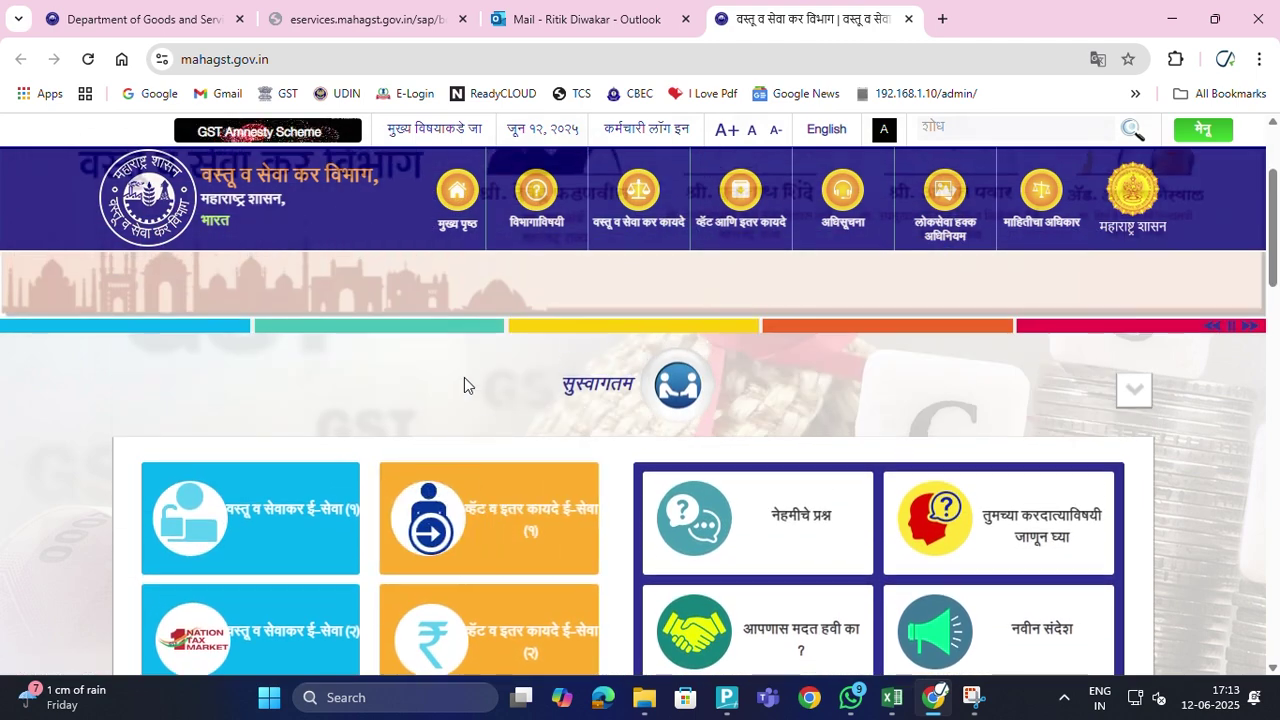
scroll(875, 398, "down", 2)
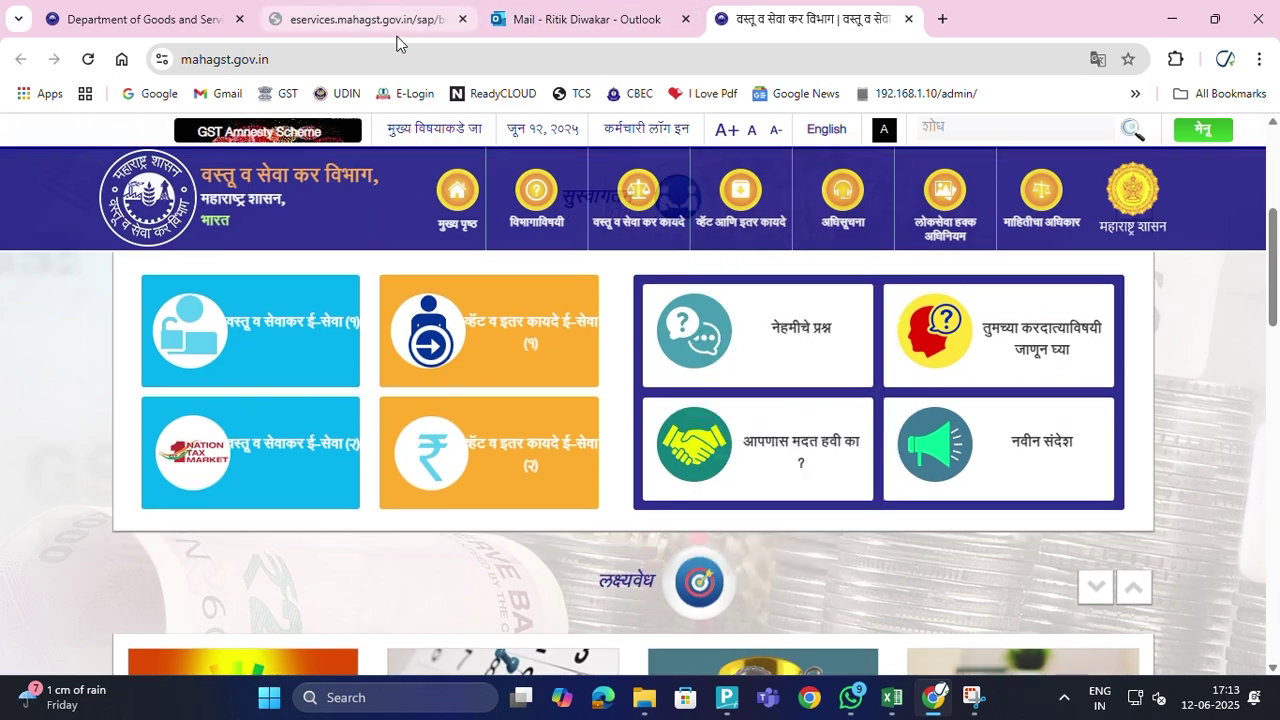
scroll(440, 398, "down", 4)
scroll(437, 395, "down", 4)
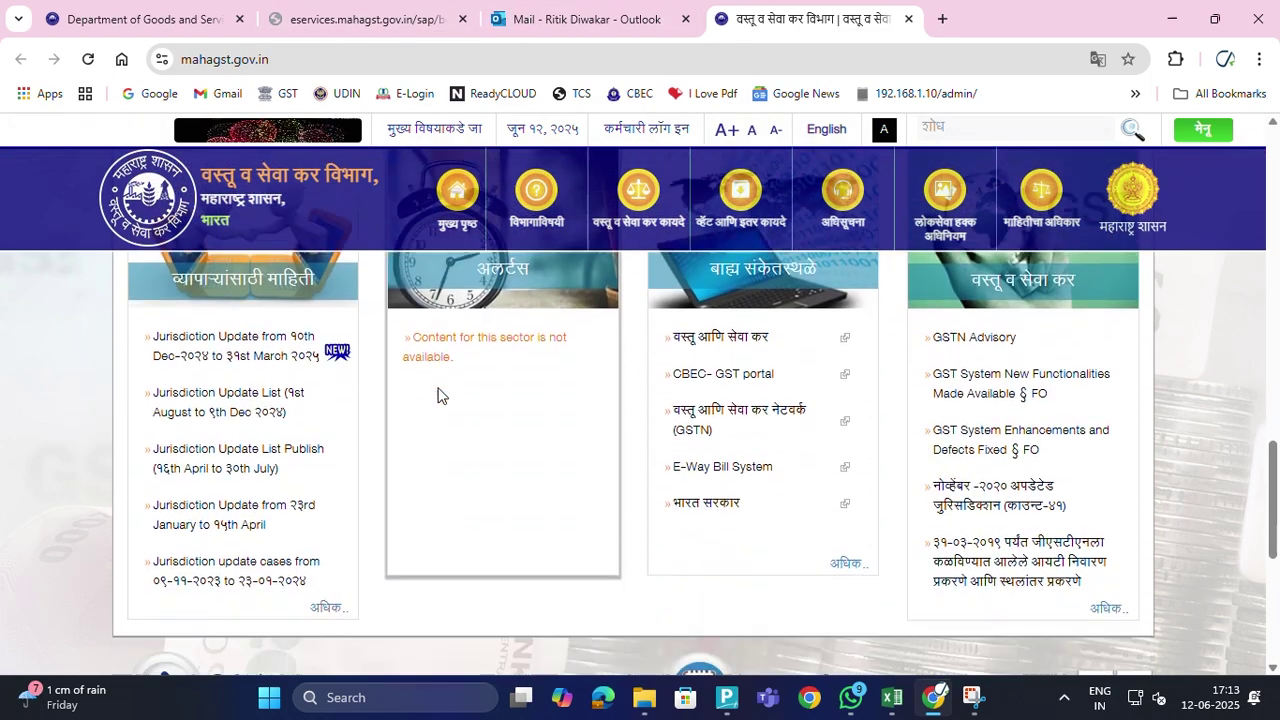
scroll(437, 395, "down", 5)
scroll(437, 395, "up", 7)
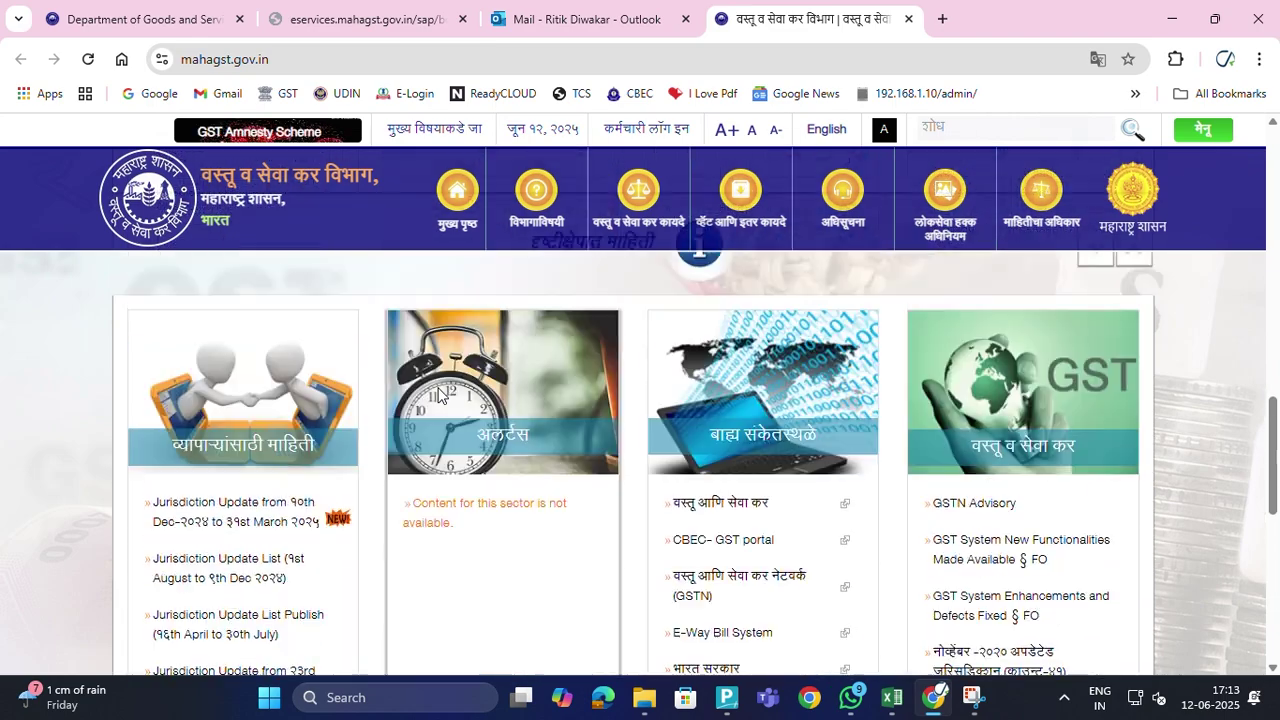
scroll(437, 395, "up", 8)
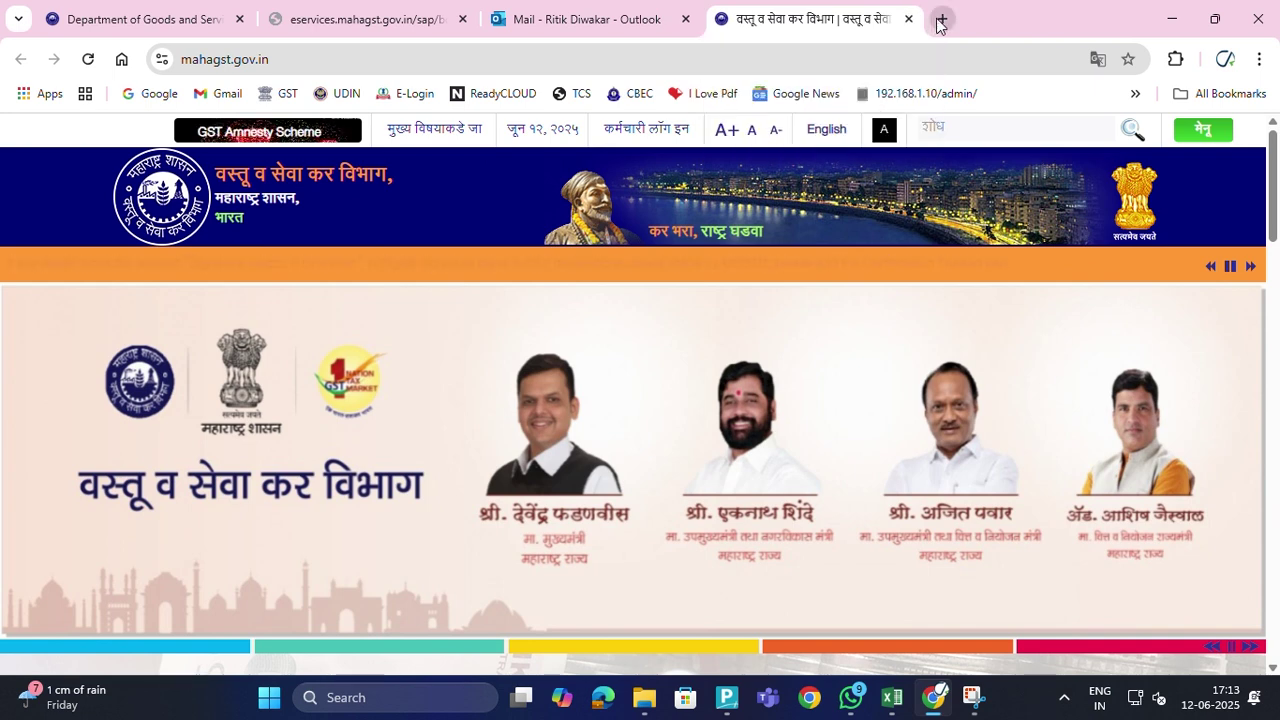
left_click(940, 20)
Search Google for 'login ptrc' and return to the mahagst.gov.in tab
left_click(493, 389)
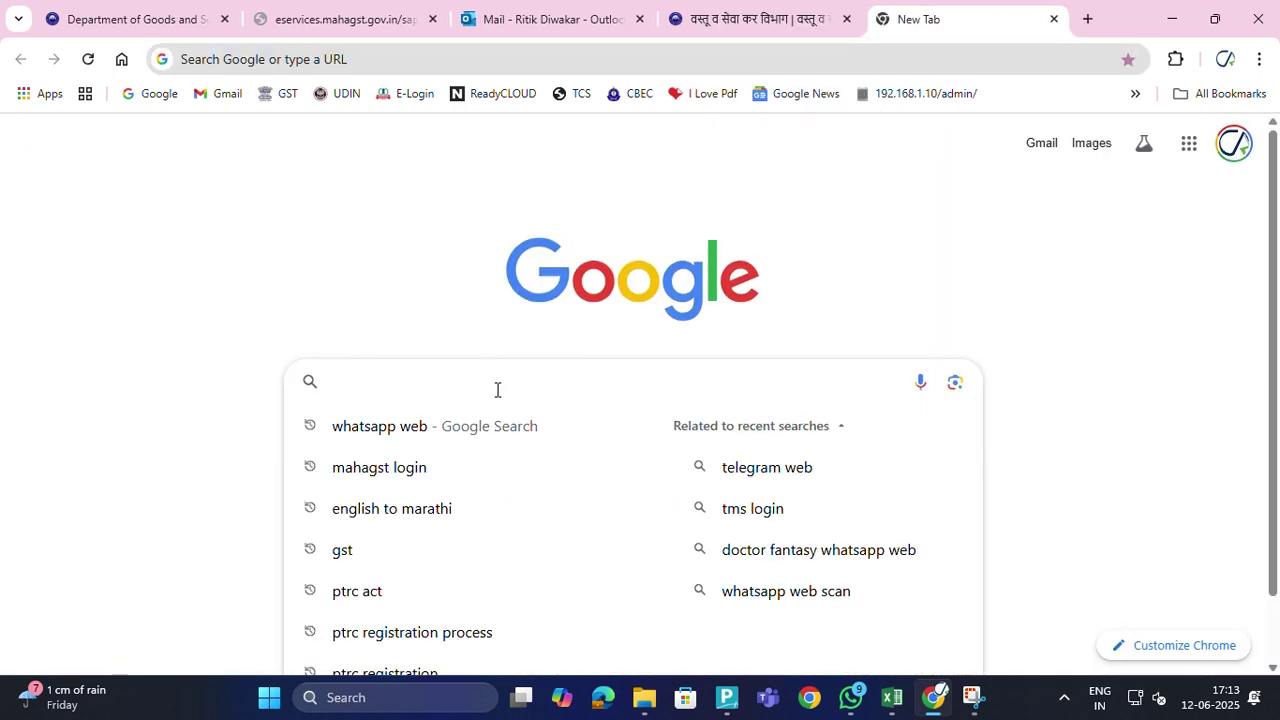
type("log")
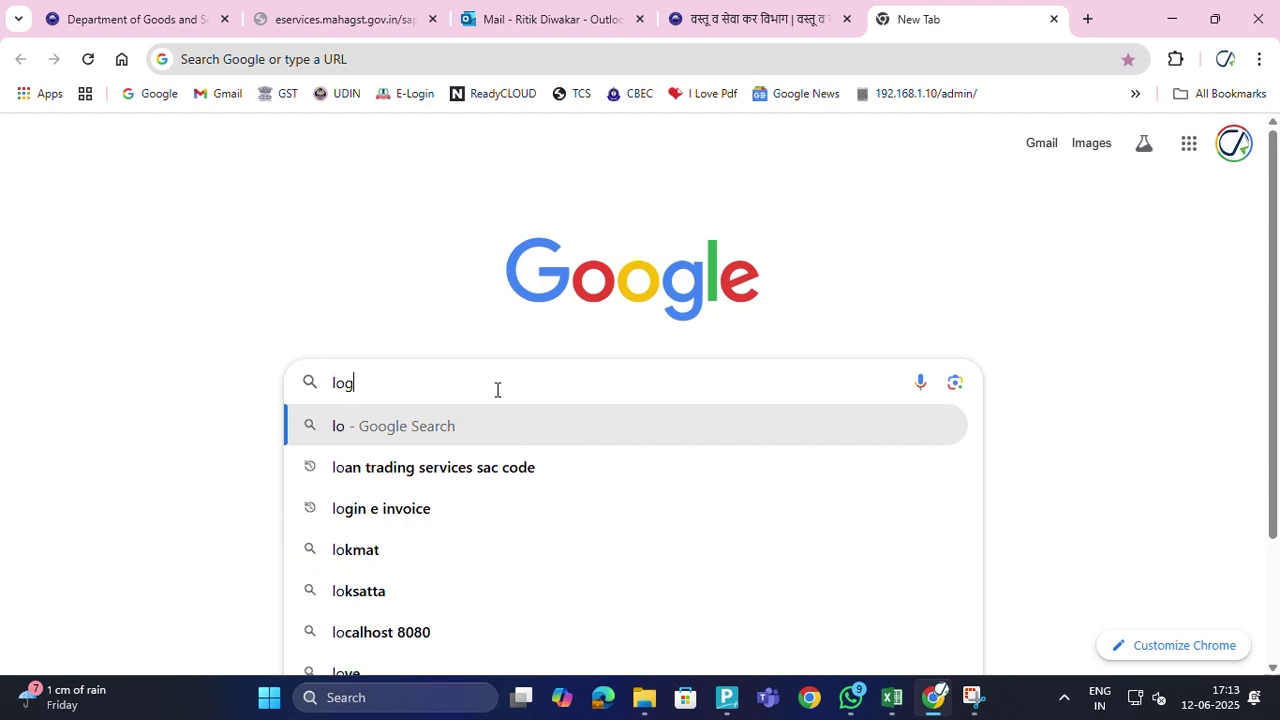
type("in ptrc")
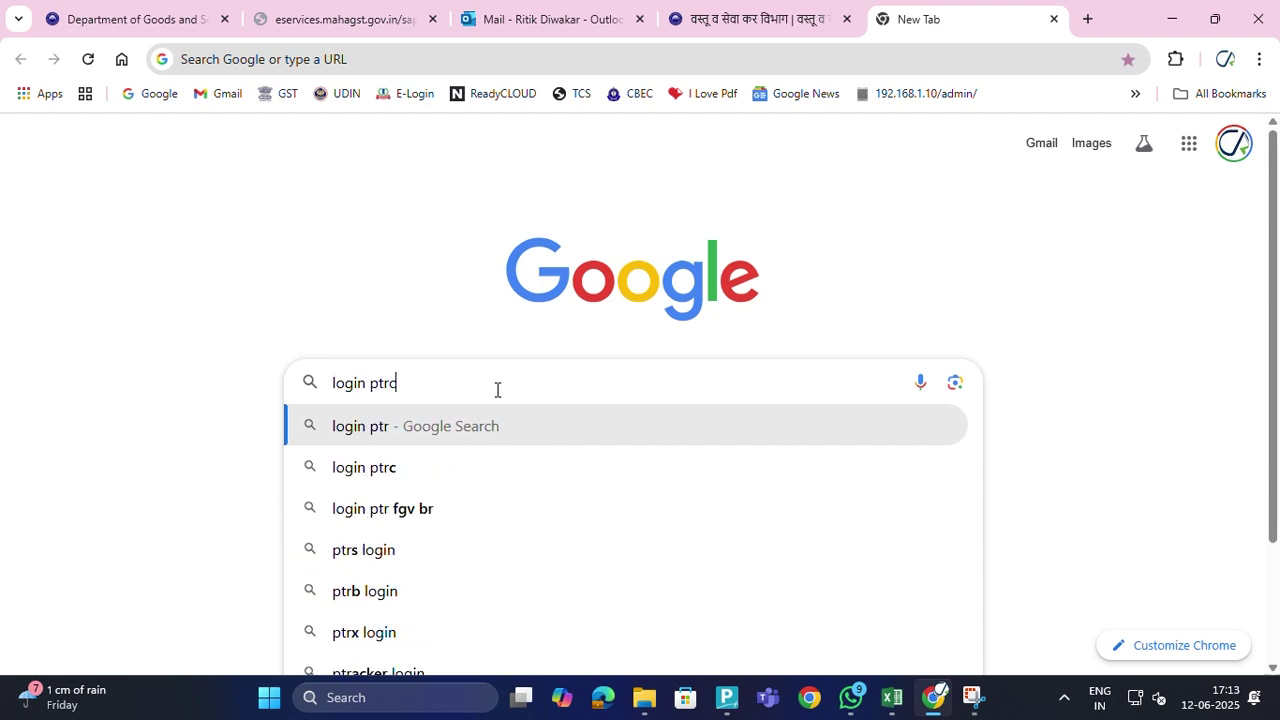
left_click(471, 424)
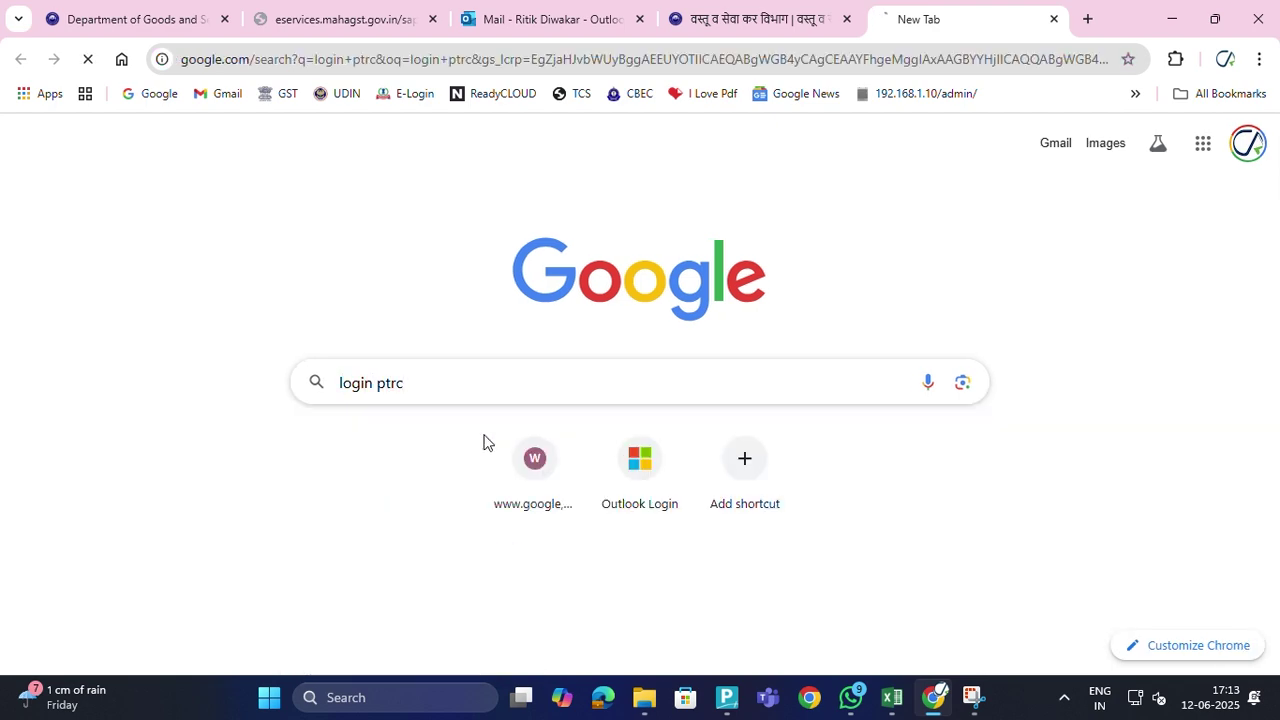
left_click(803, 20)
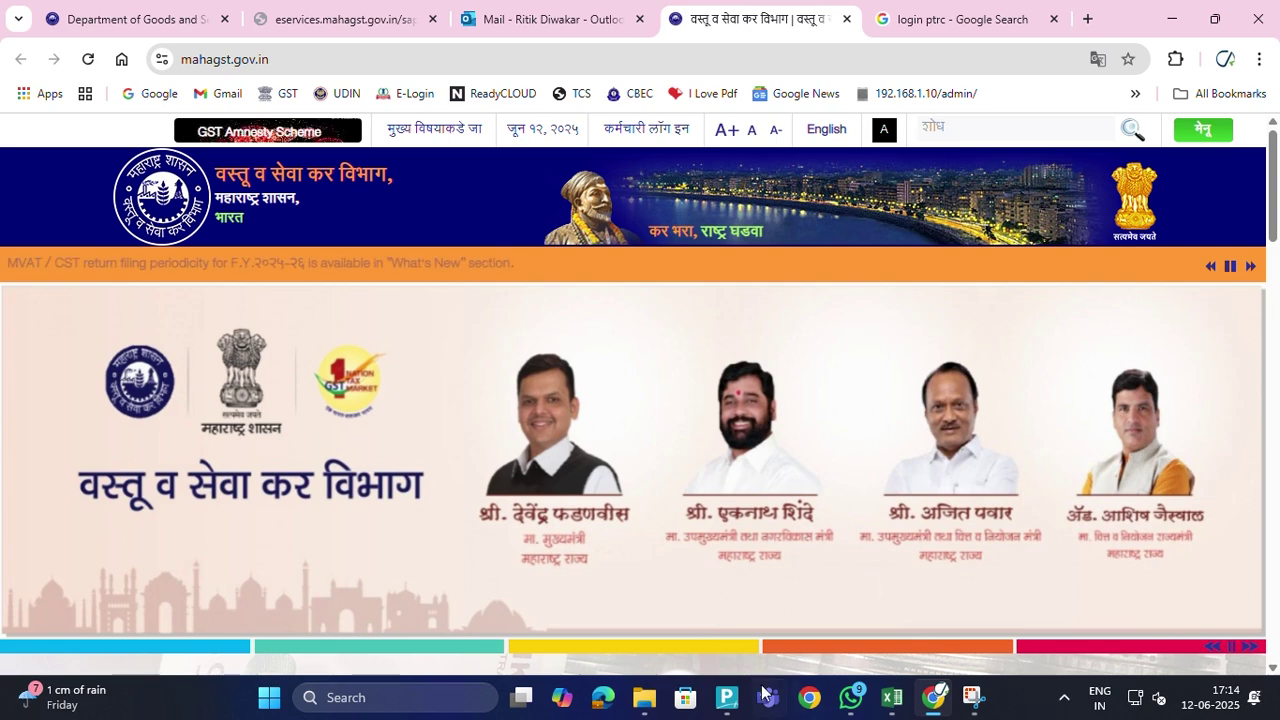
scroll(714, 586, "down", 3)
scroll(717, 588, "up", 3)
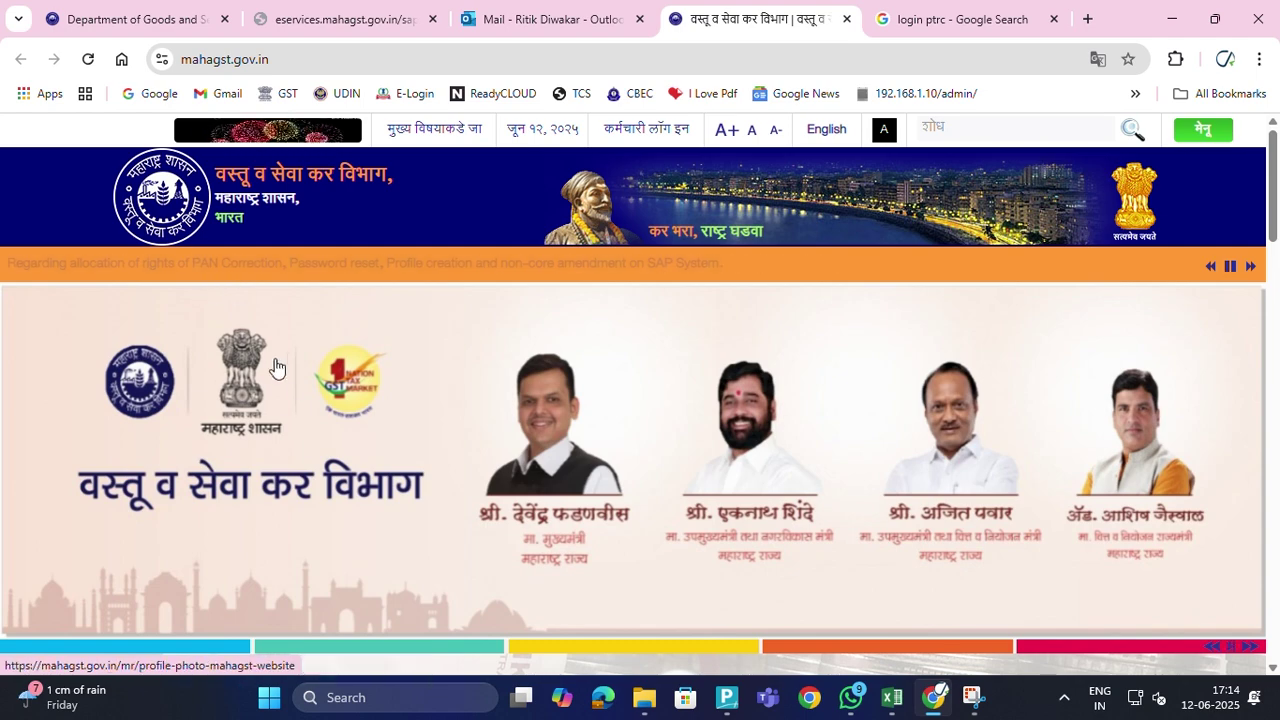
scroll(300, 366, "down", 3)
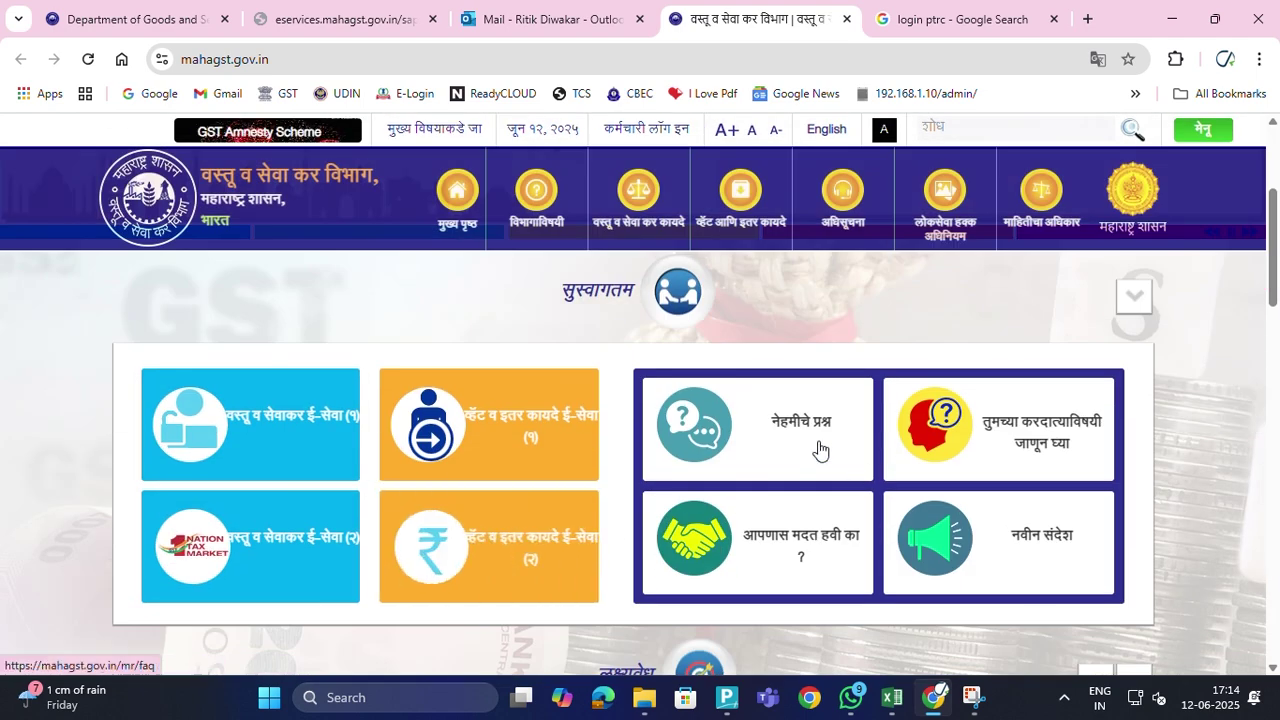
mouse_move(485, 440)
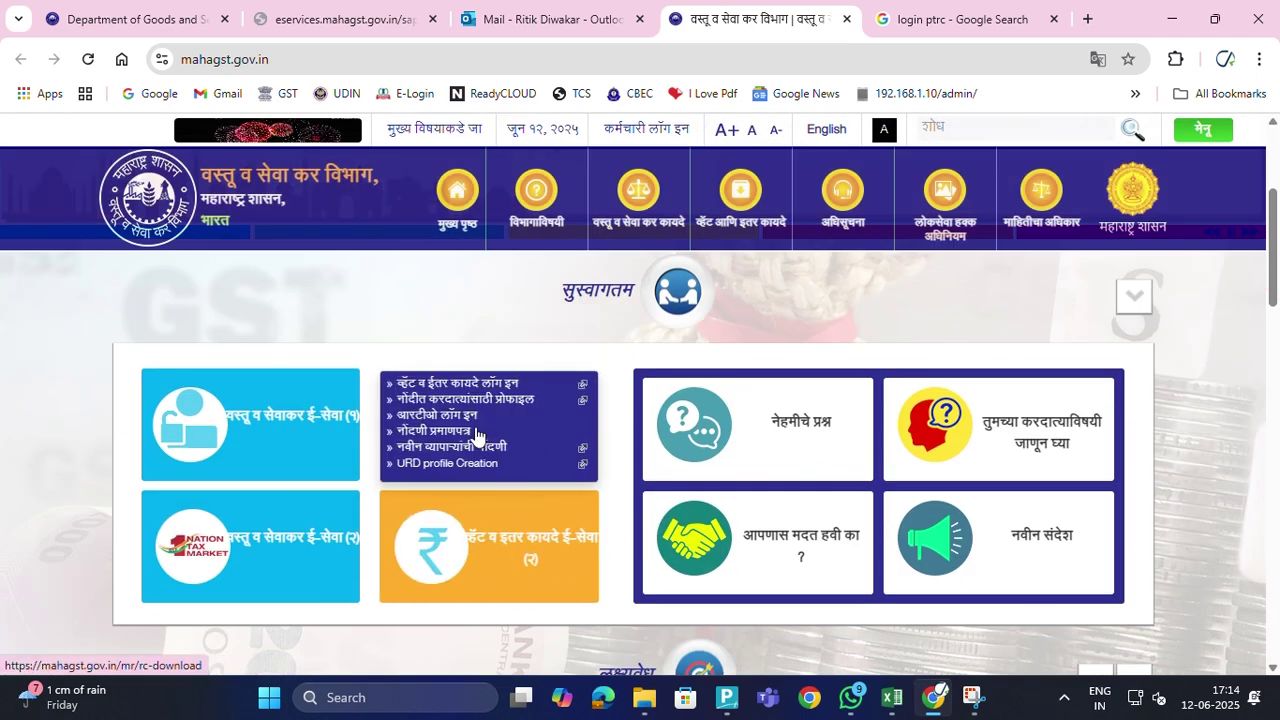
mouse_move(481, 562)
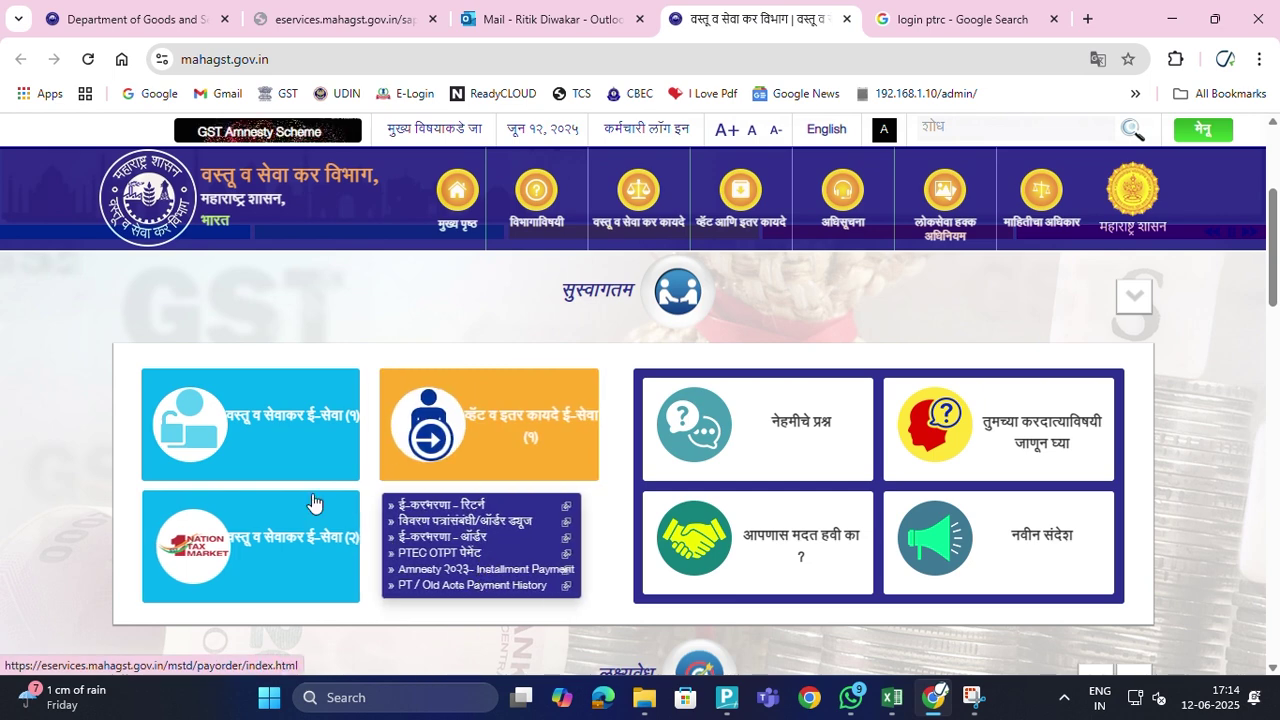
mouse_move(262, 442)
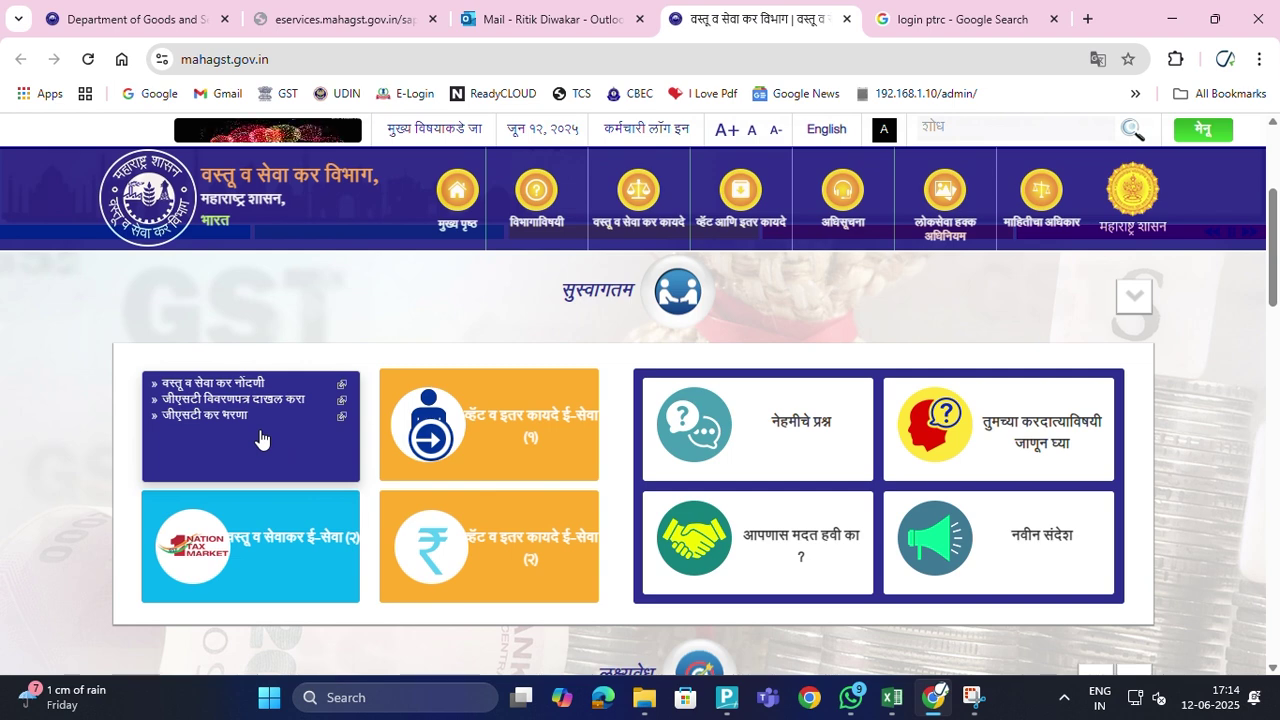
mouse_move(557, 417)
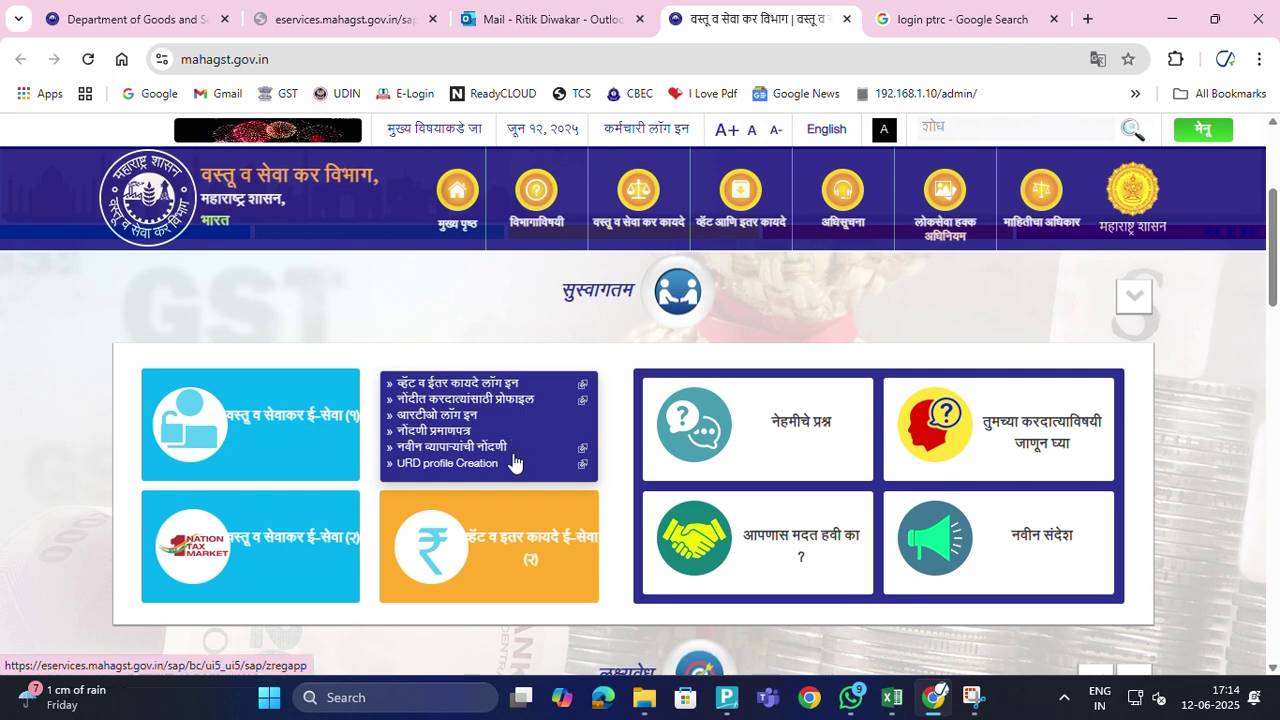
mouse_move(521, 538)
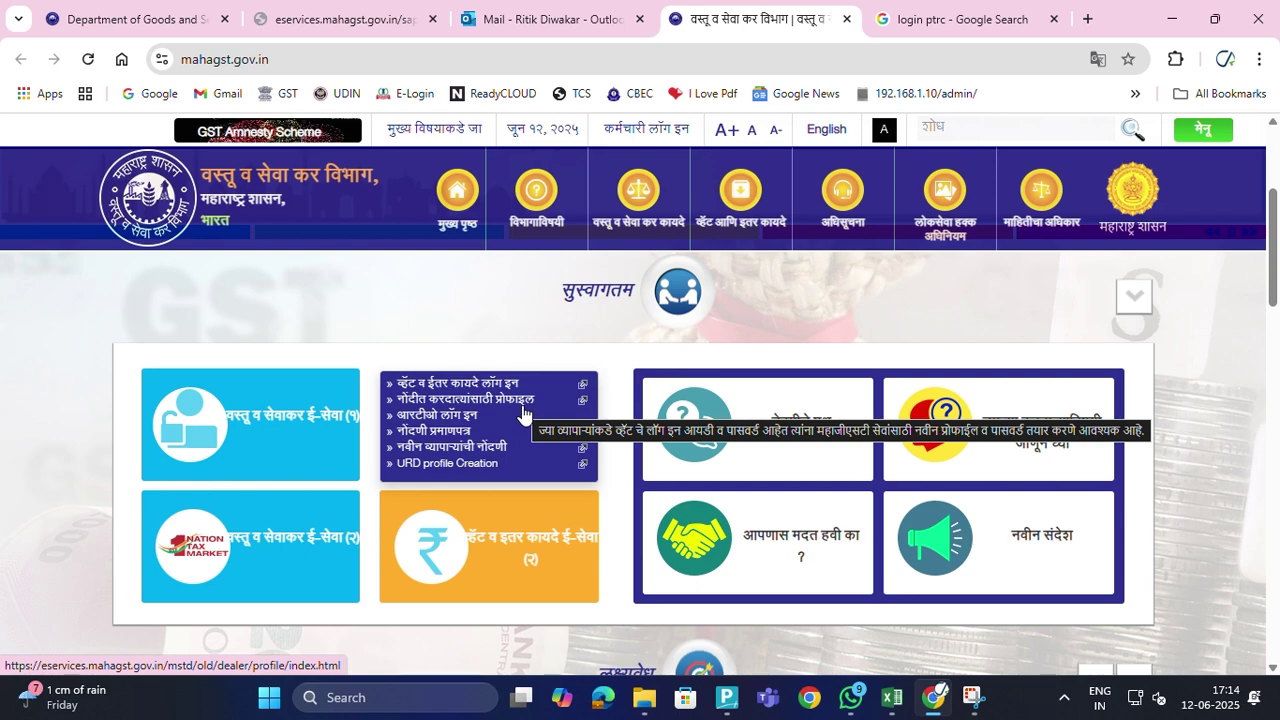
scroll(914, 300, "up", 5)
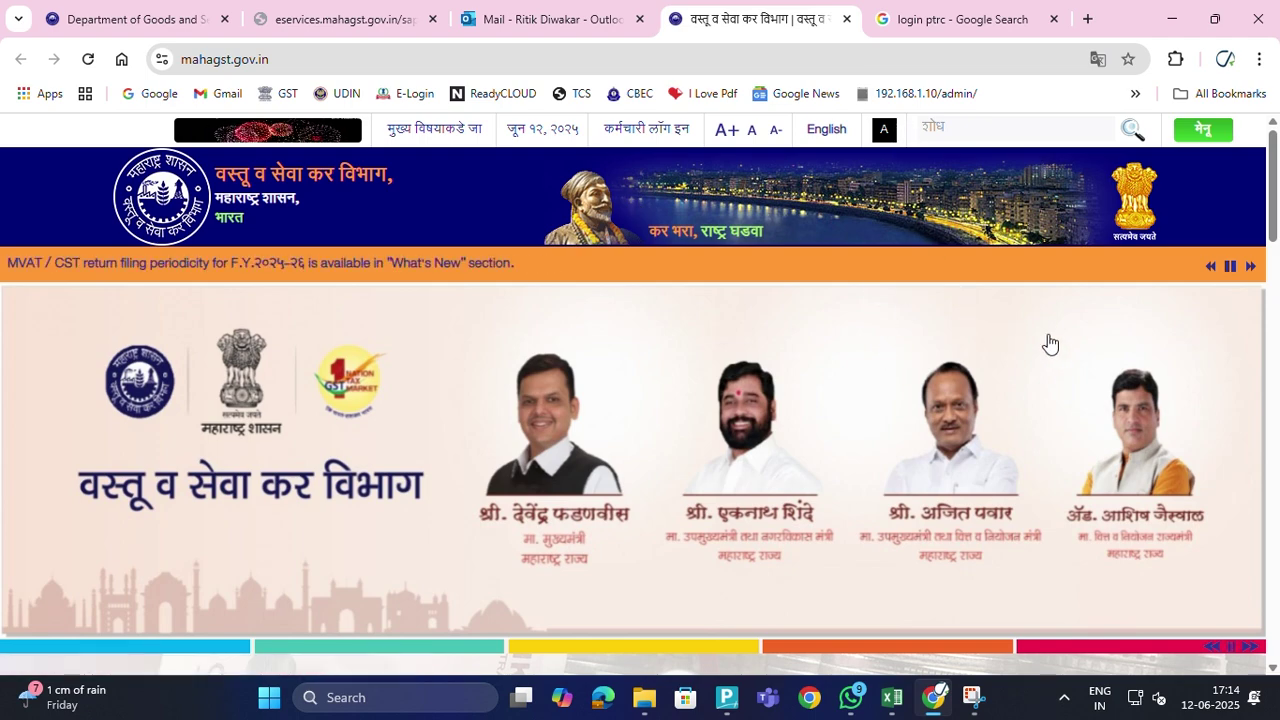
scroll(894, 400, "down", 5)
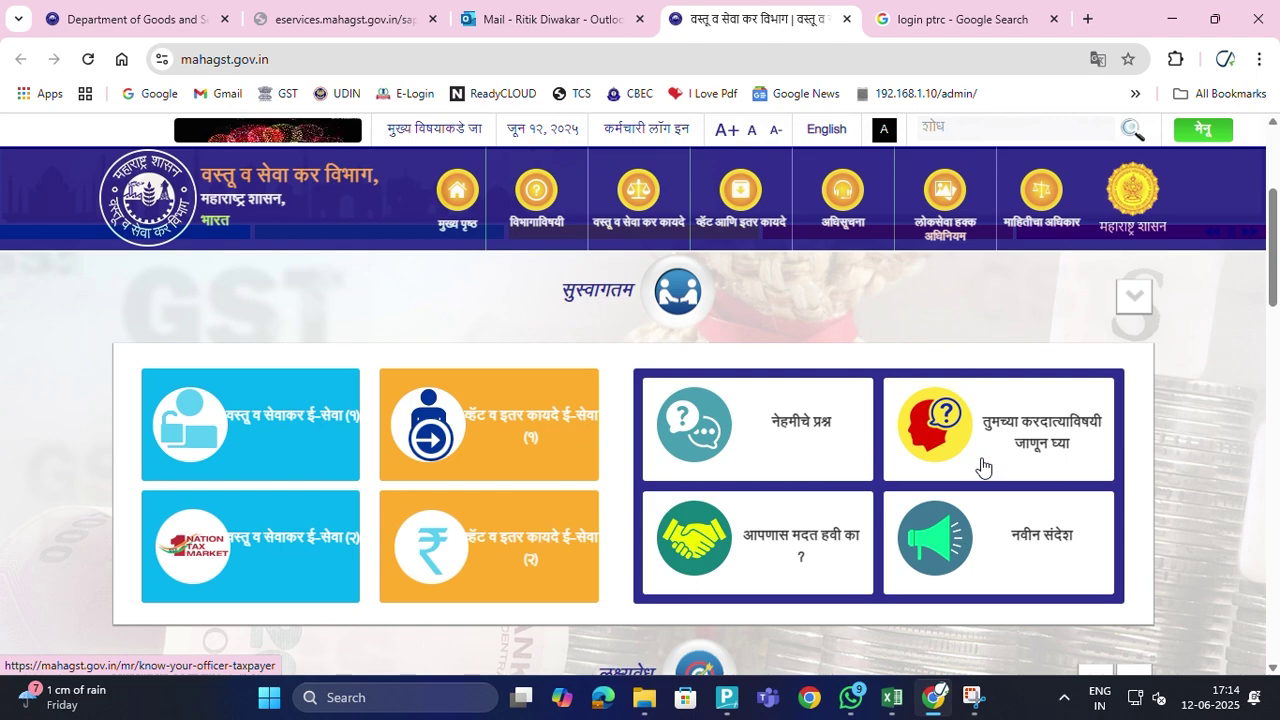
scroll(983, 466, "down", 1)
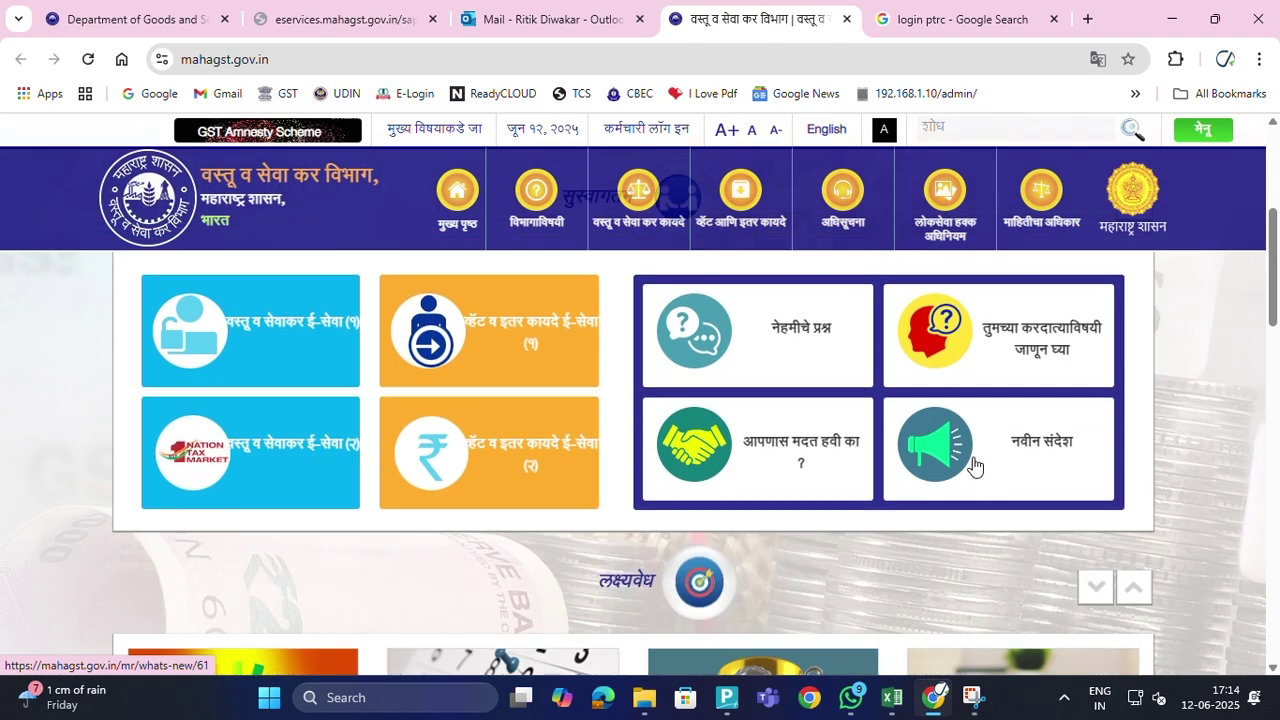
right_click(783, 336)
left_click(751, 349)
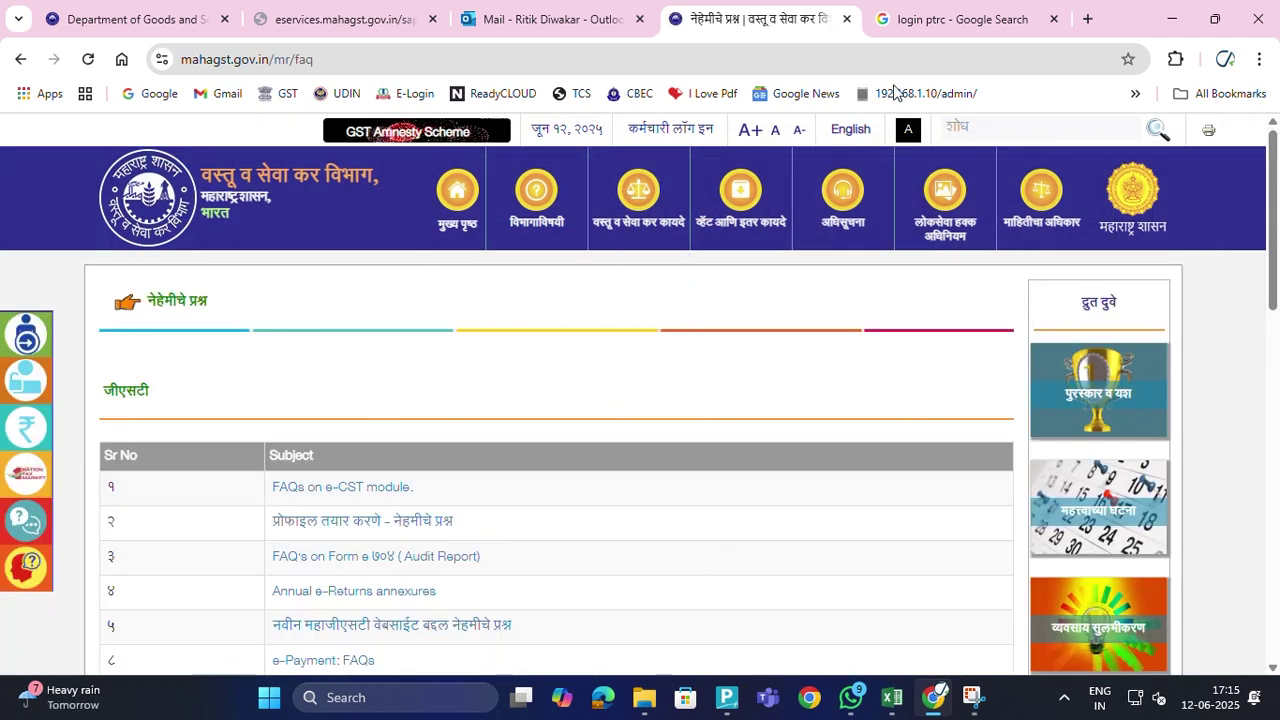
left_click(461, 203)
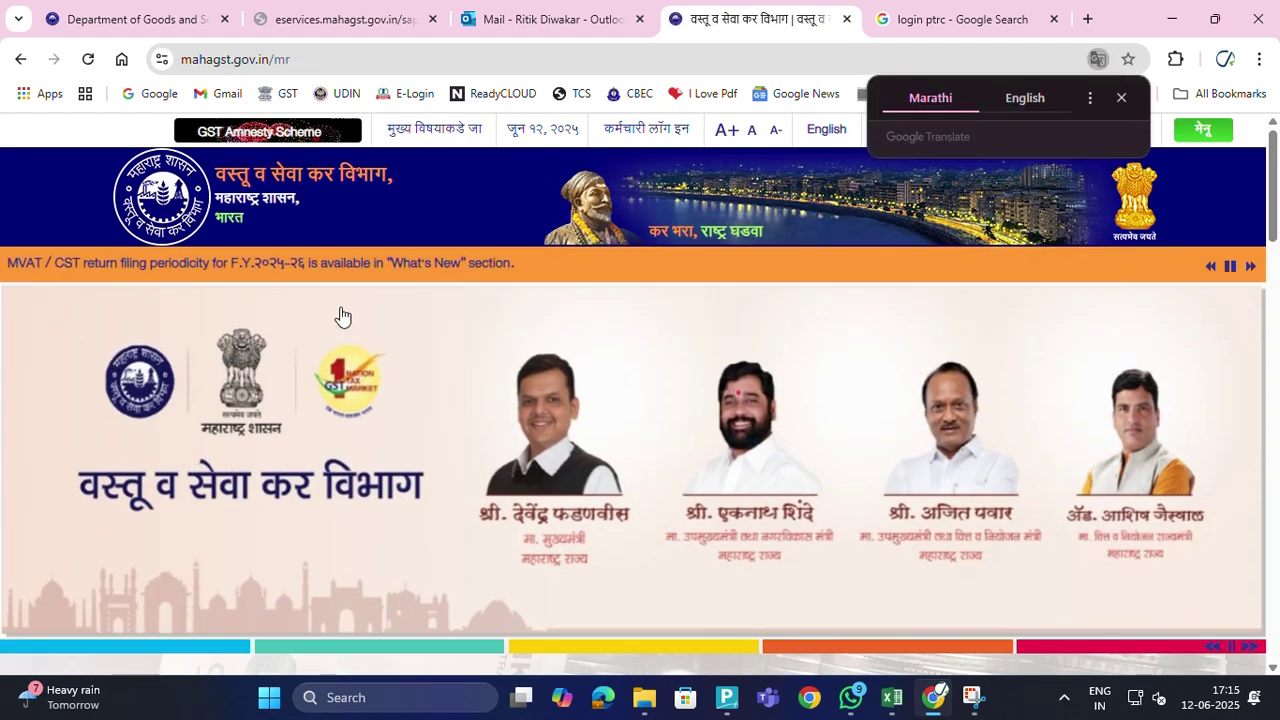
scroll(700, 420, "down", 5)
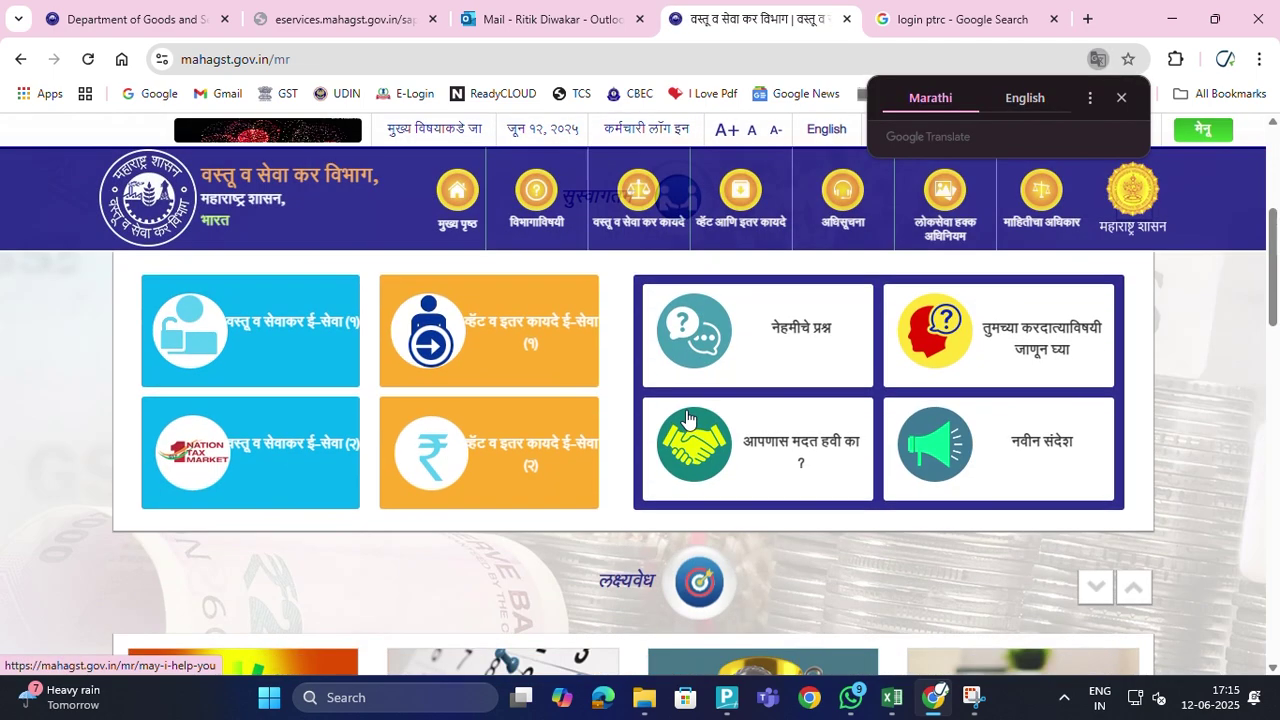
mouse_move(496, 360)
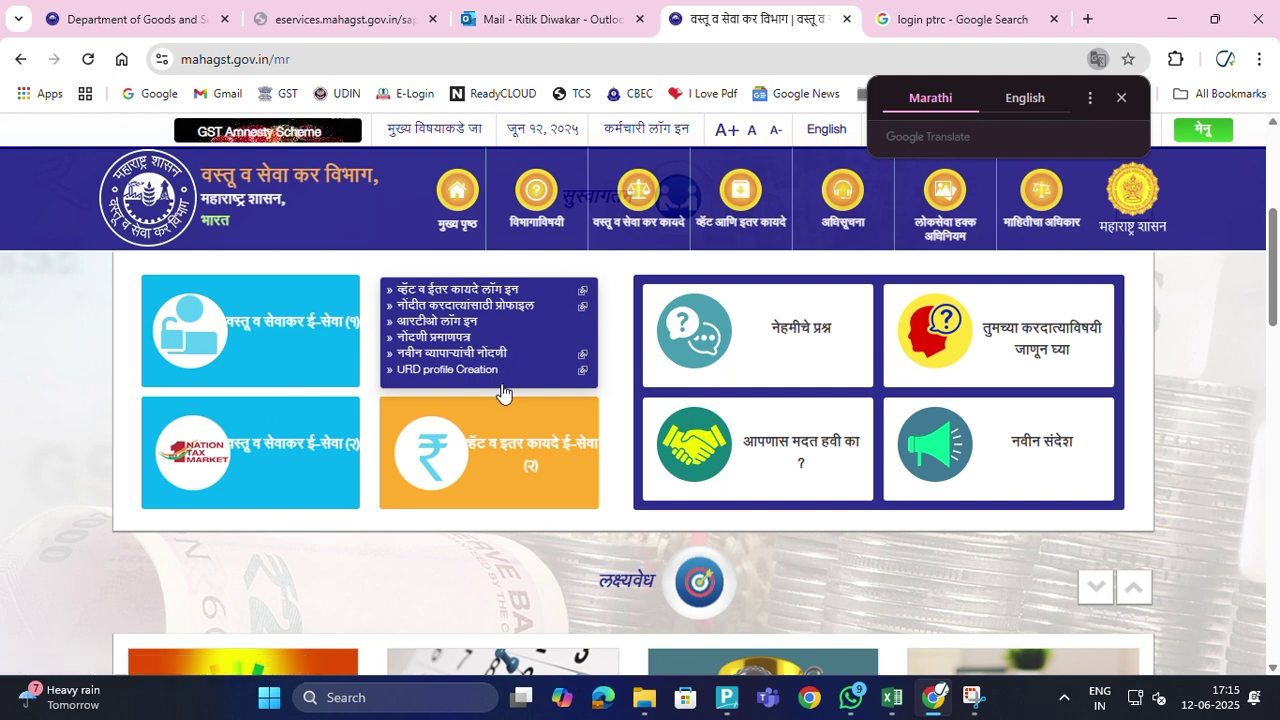
mouse_move(506, 459)
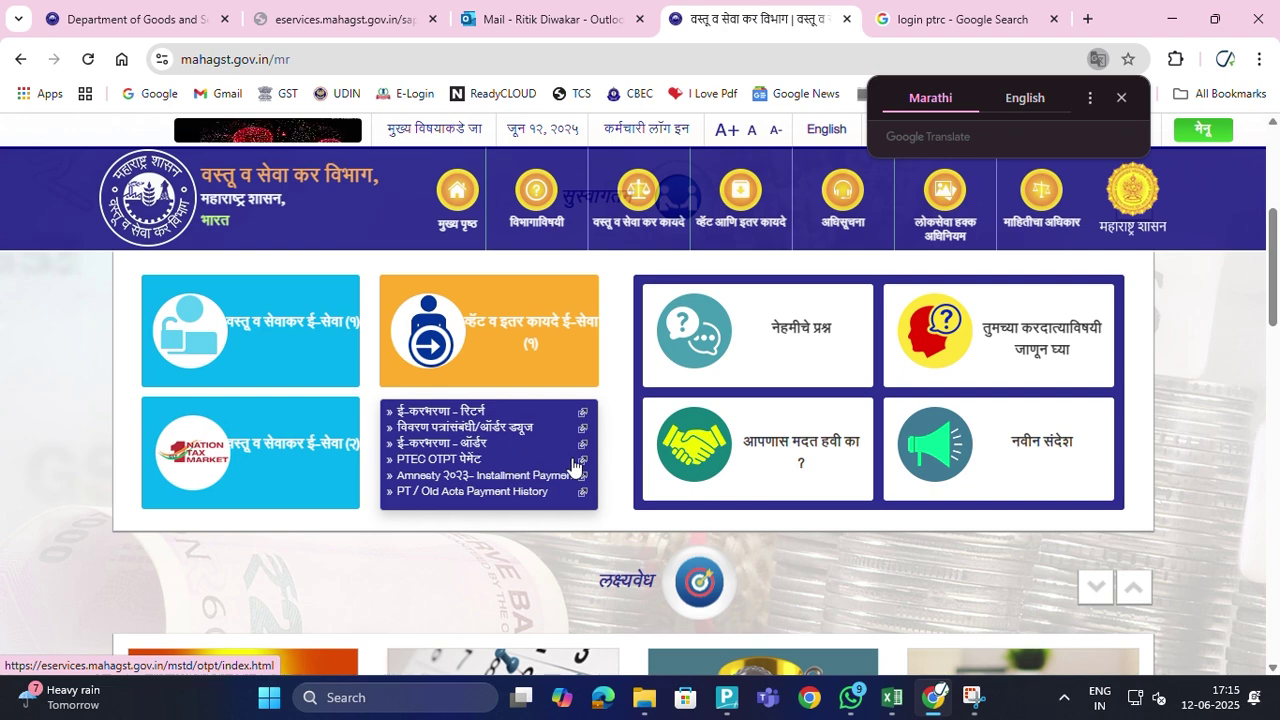
scroll(732, 556, "down", 4)
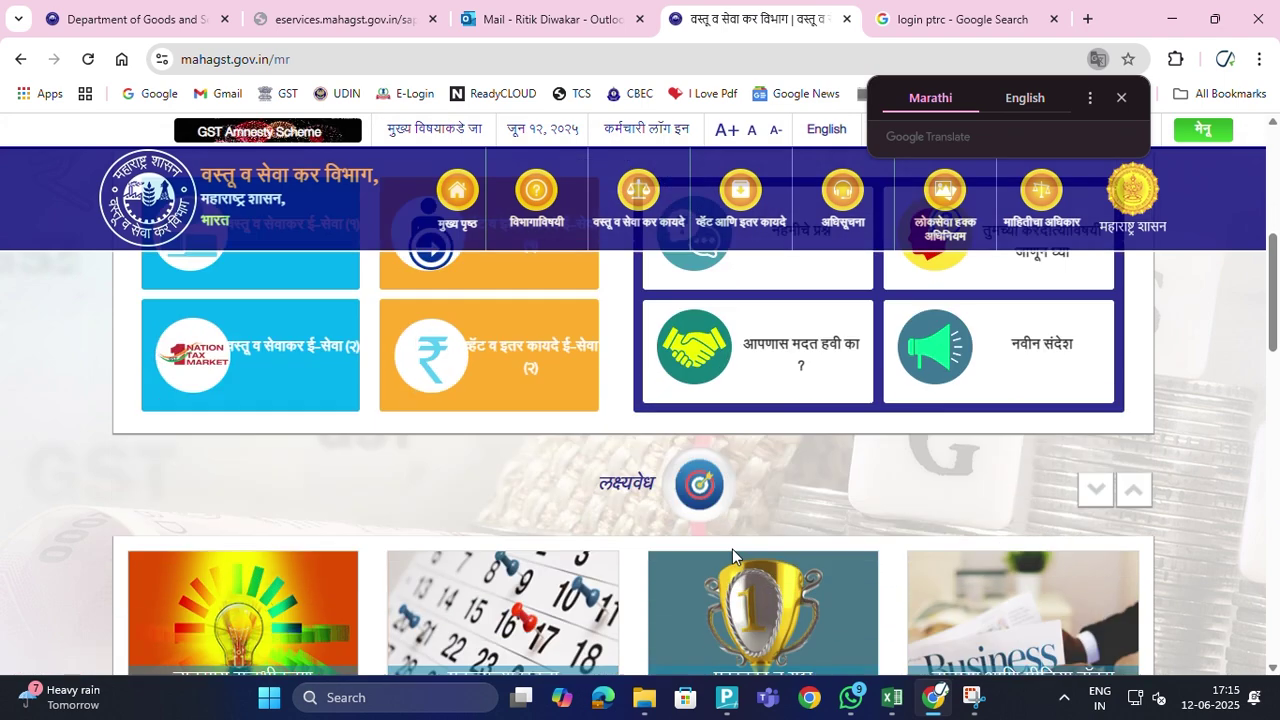
scroll(731, 556, "up", 4)
scroll(730, 547, "up", 3)
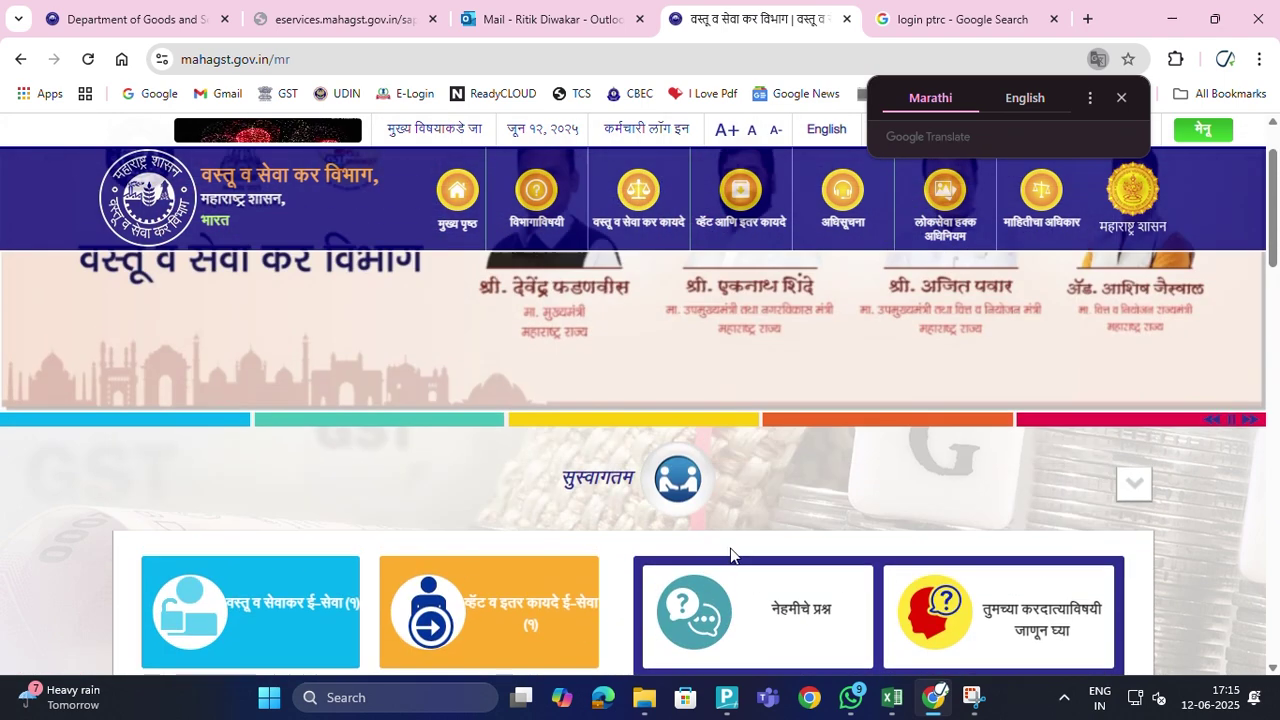
scroll(728, 552, "up", 3)
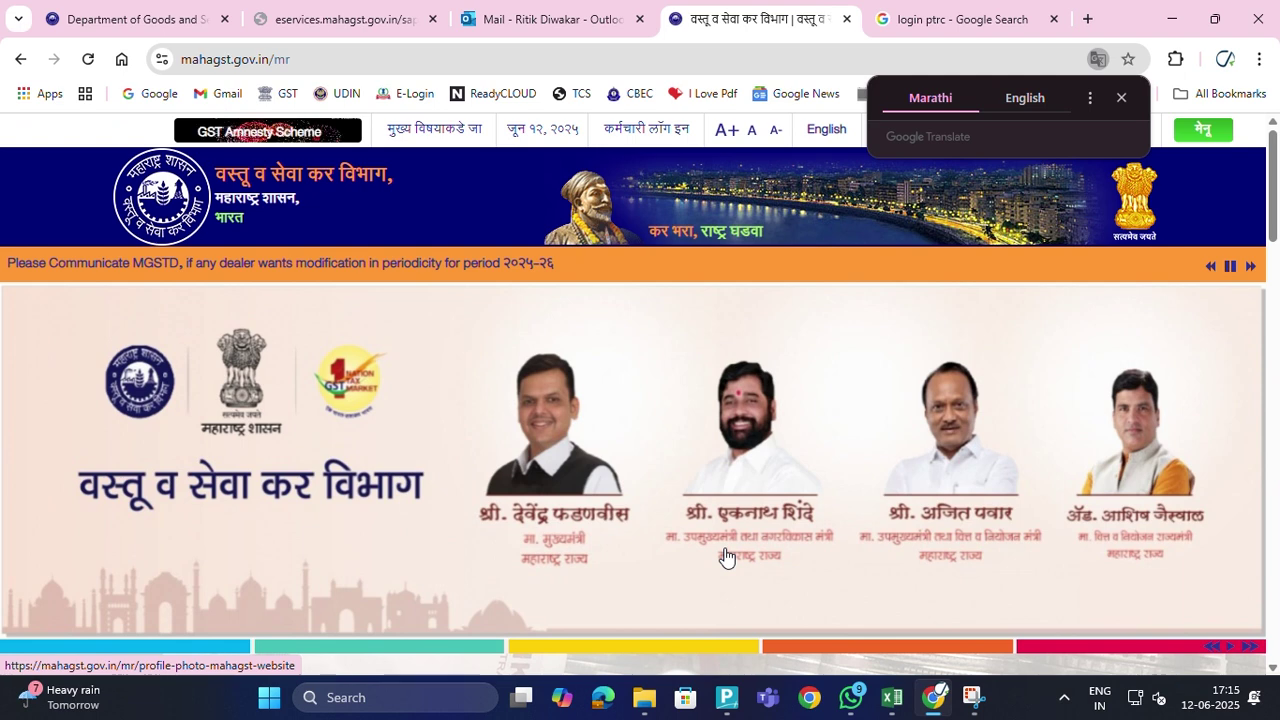
Choose English in the translate popup and scroll over the MahaGST home page
left_click(1025, 97)
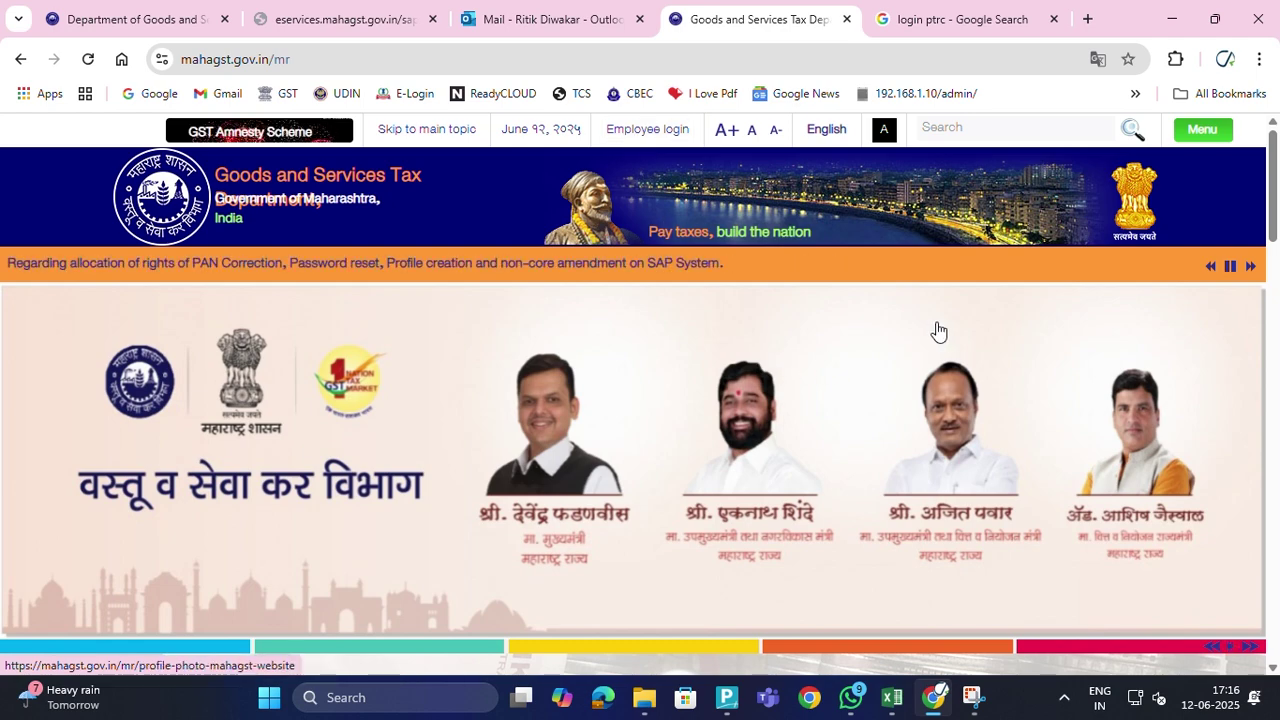
scroll(937, 331, "down", 7)
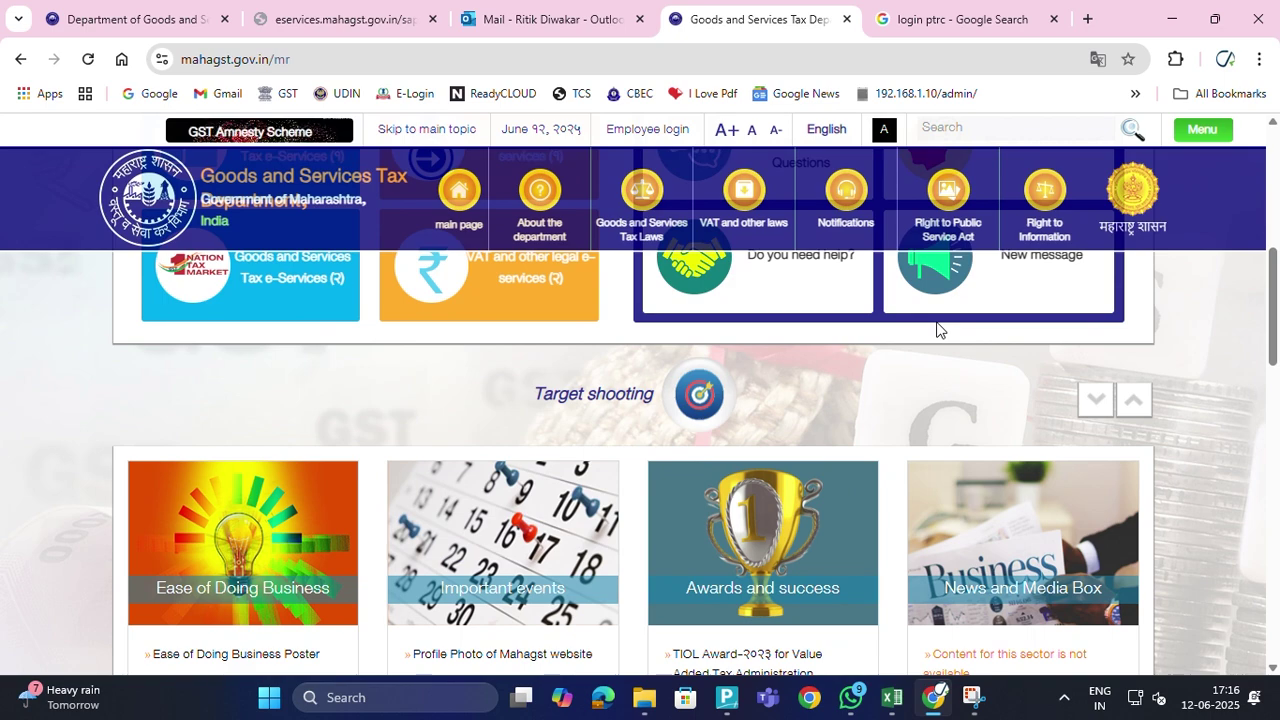
scroll(958, 338, "up", 7)
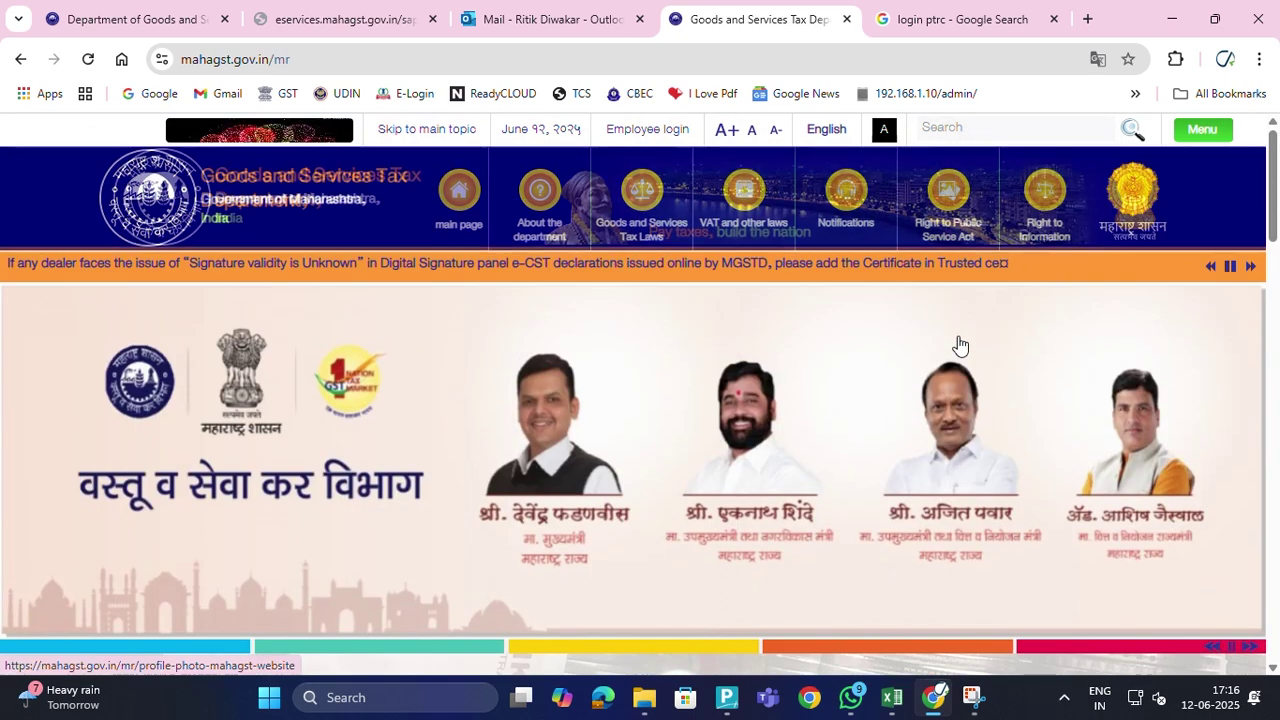
Open the MahaGST e-services login page and paste the emailed user ID into the User field
left_click(1000, 21)
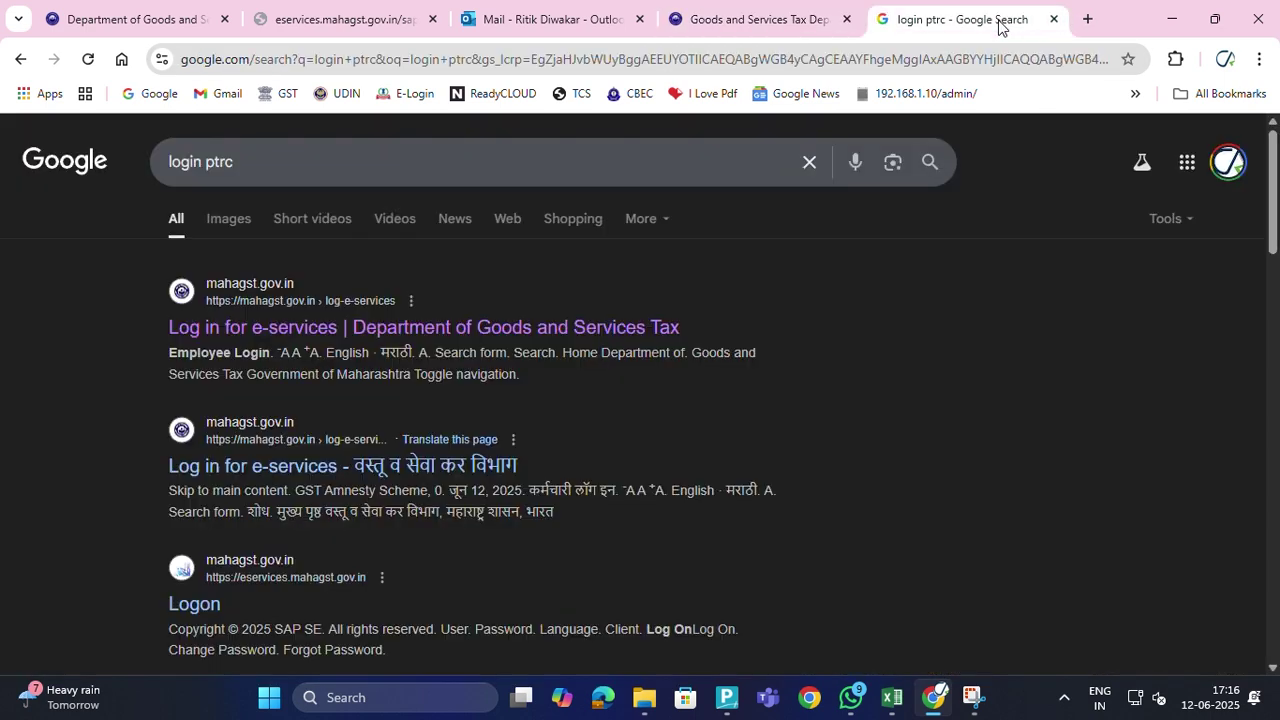
left_click(252, 330)
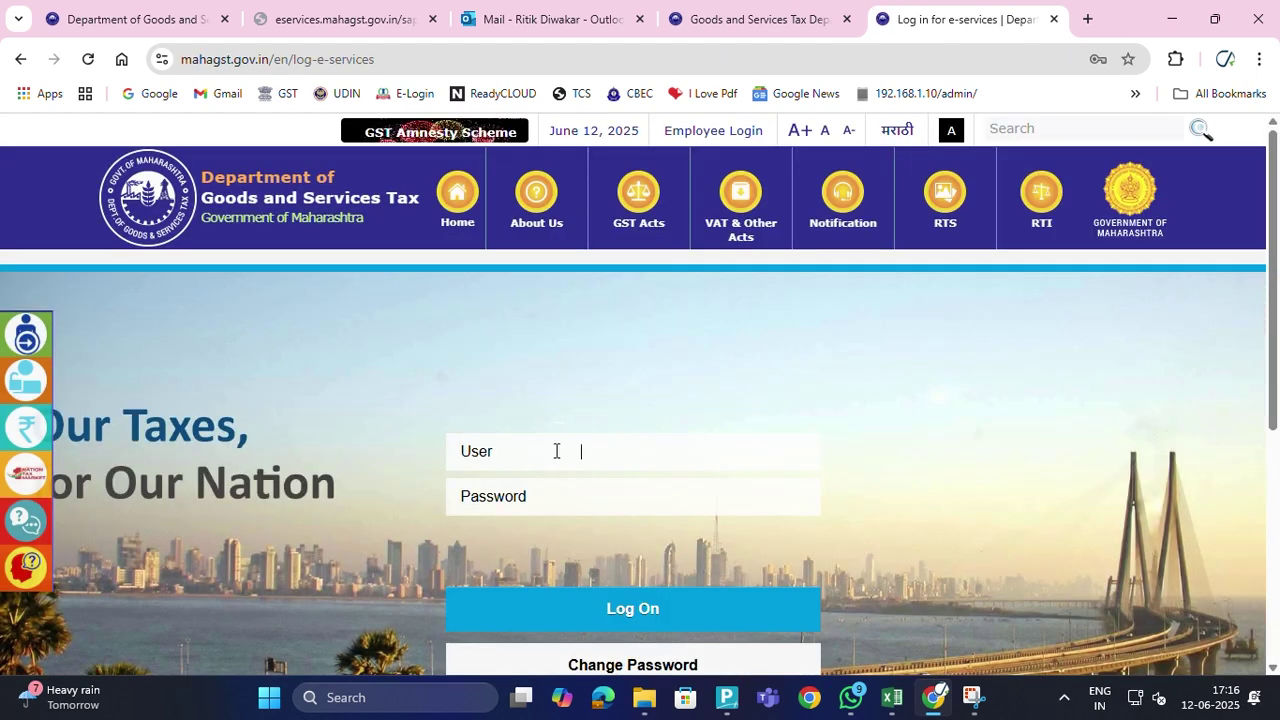
left_click(488, 22)
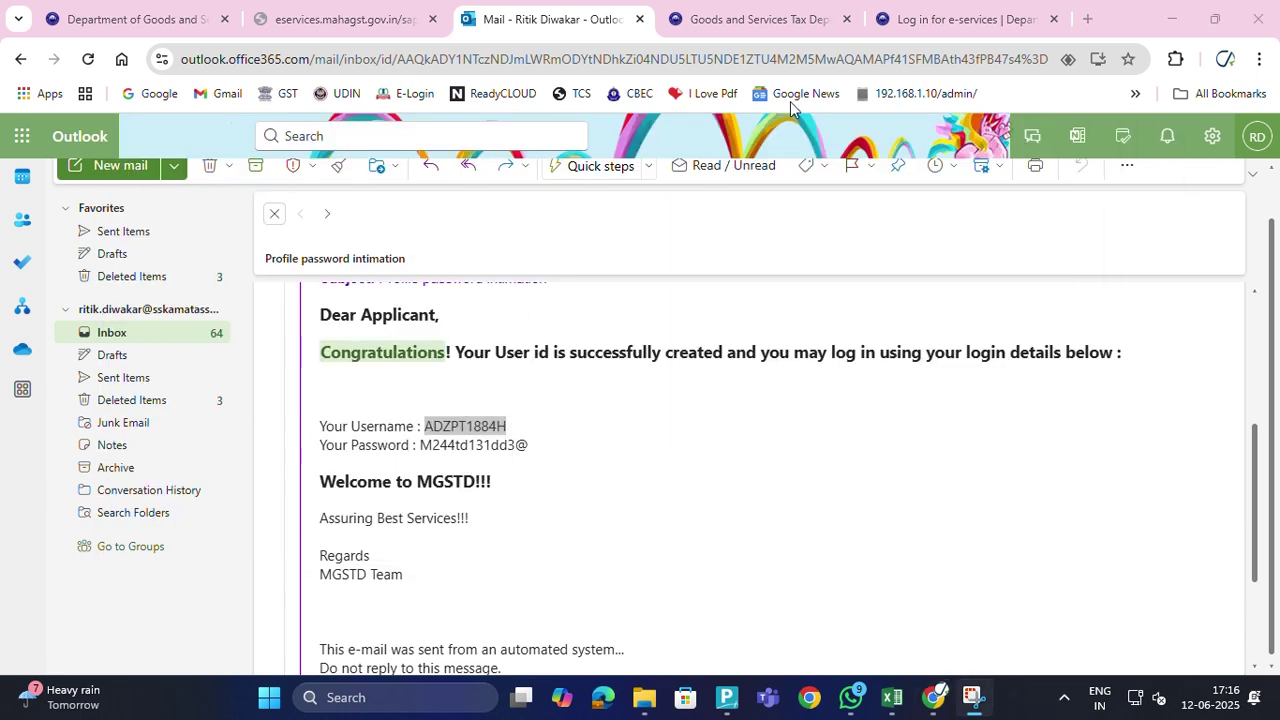
left_click(985, 22)
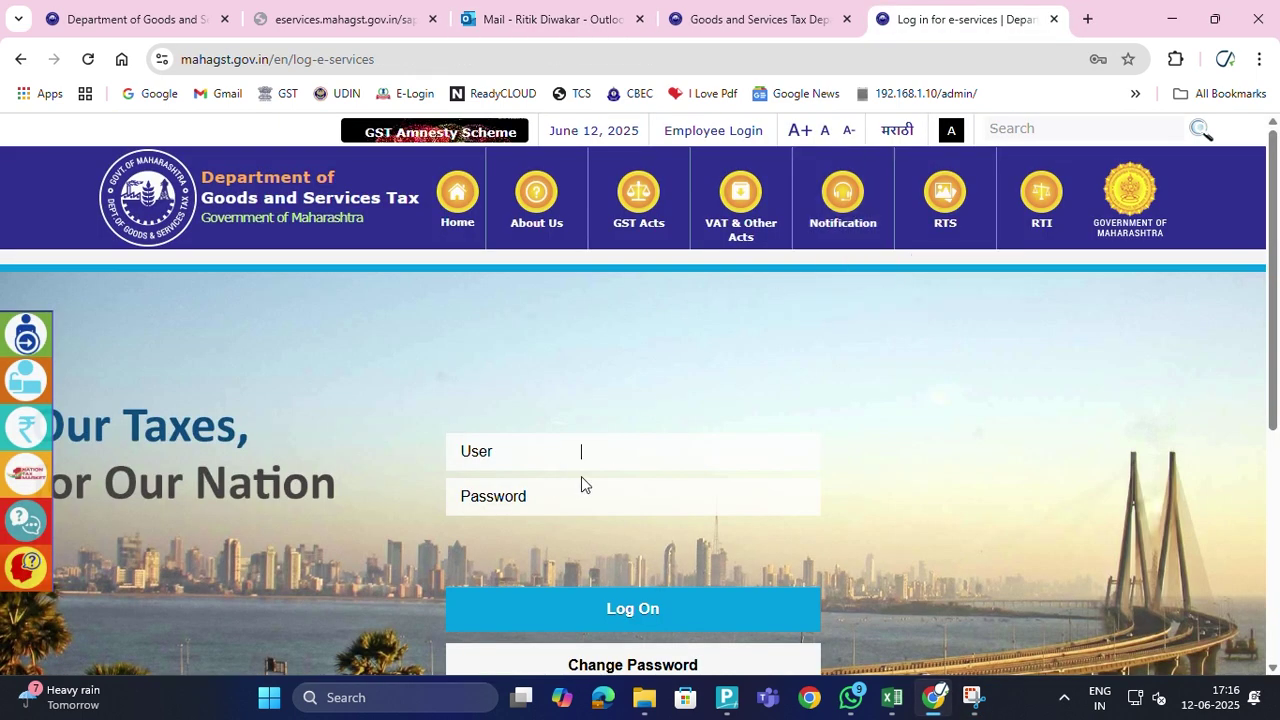
Copy the password from the credentials email into the Password field
left_click(605, 494)
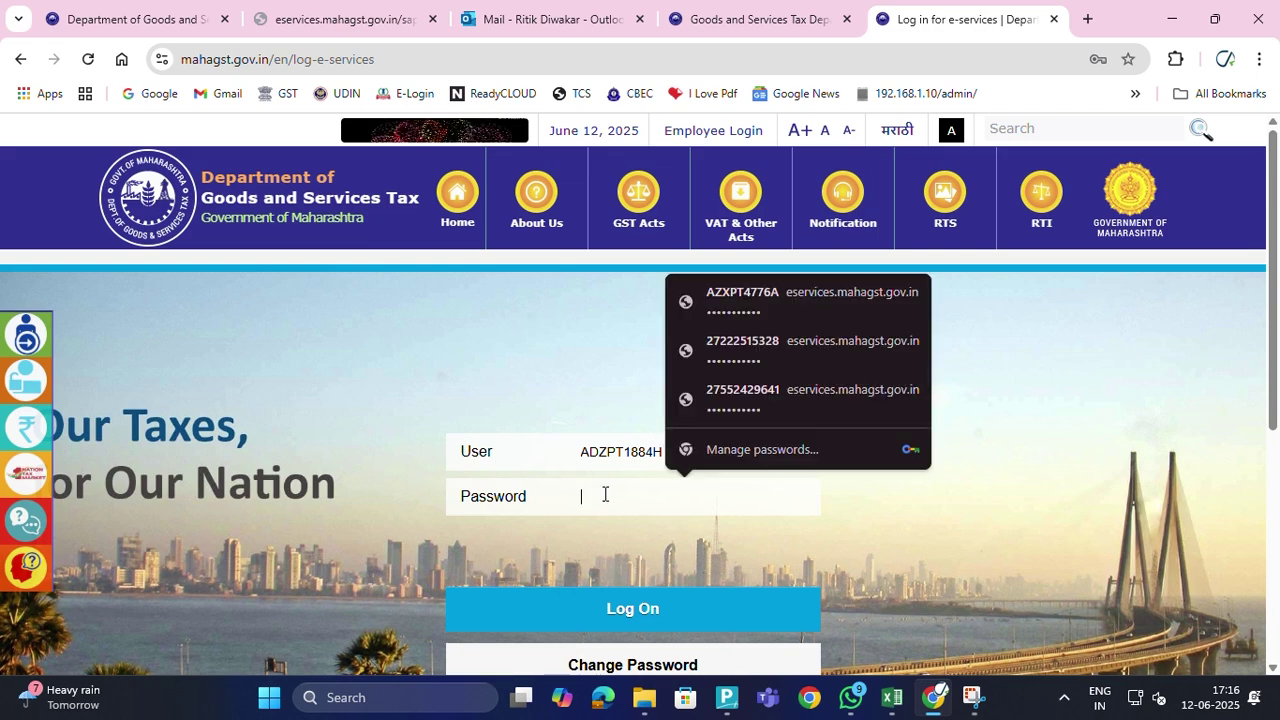
left_click(480, 16)
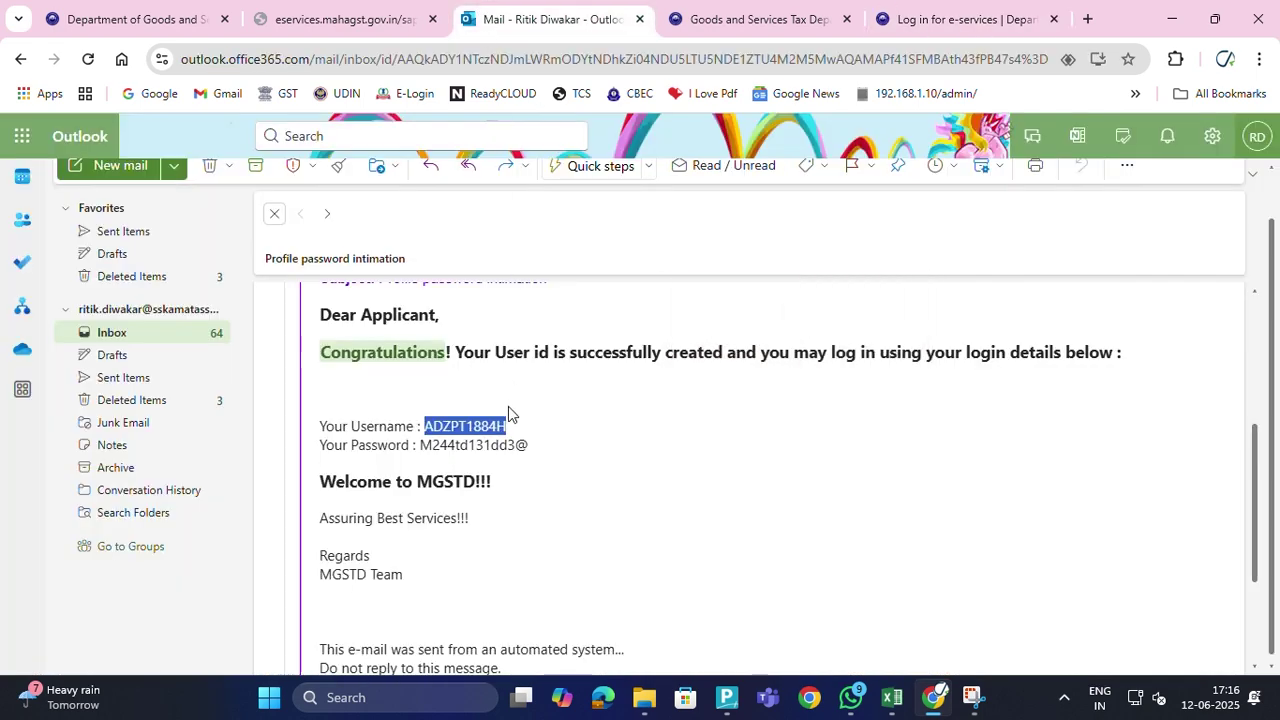
left_click_drag(420, 445, 522, 440)
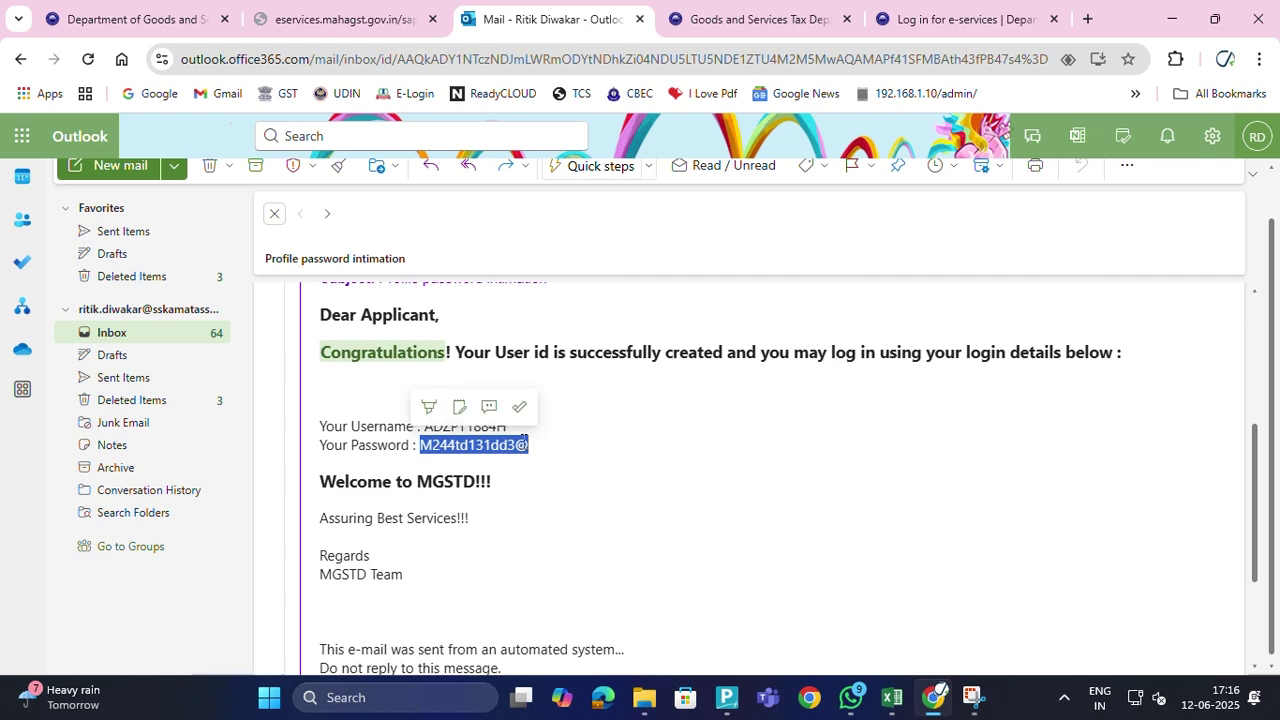
left_click(907, 22)
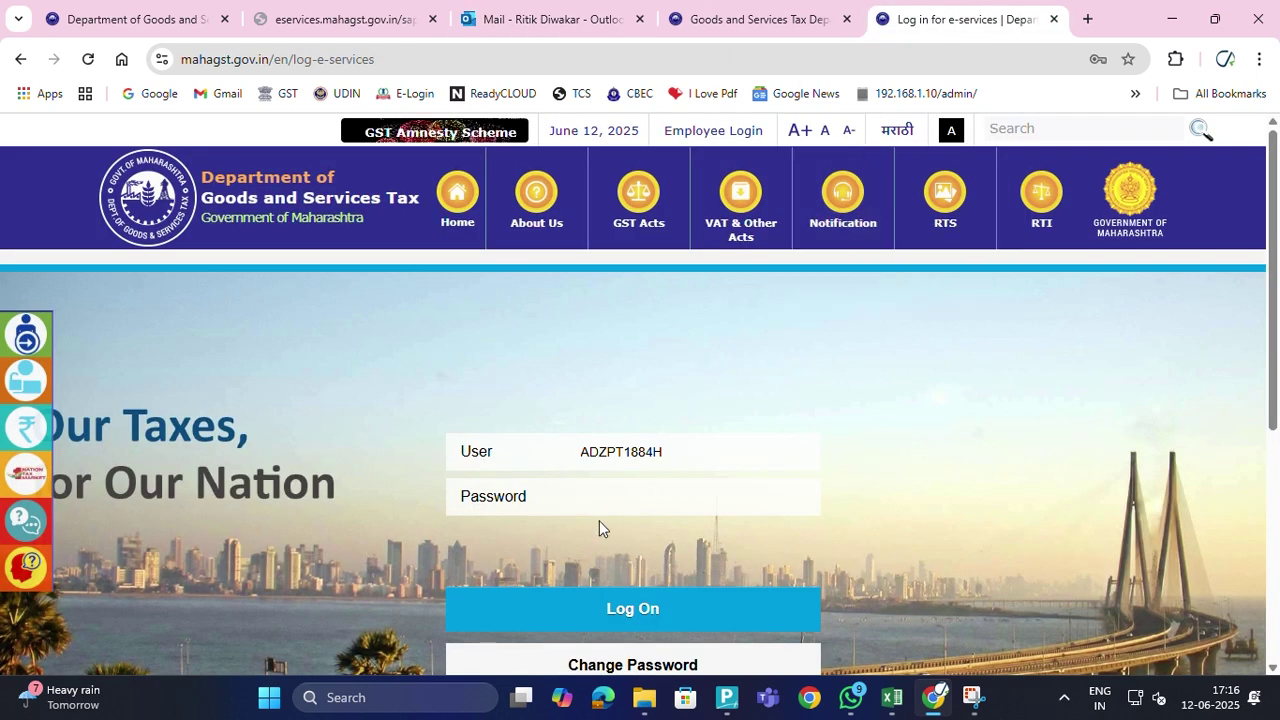
key("ctrl+v")
Log on and fill the Current Password field with the saved initial password
left_click(608, 608)
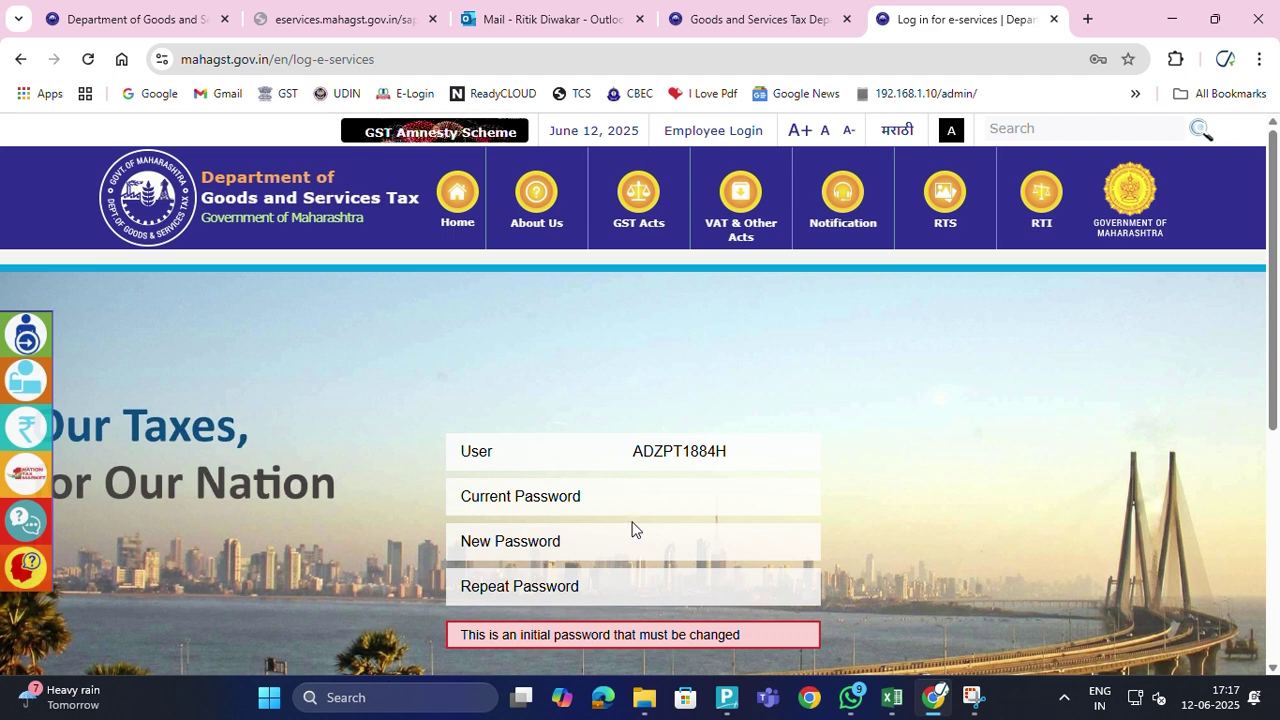
scroll(631, 528, "down", 1)
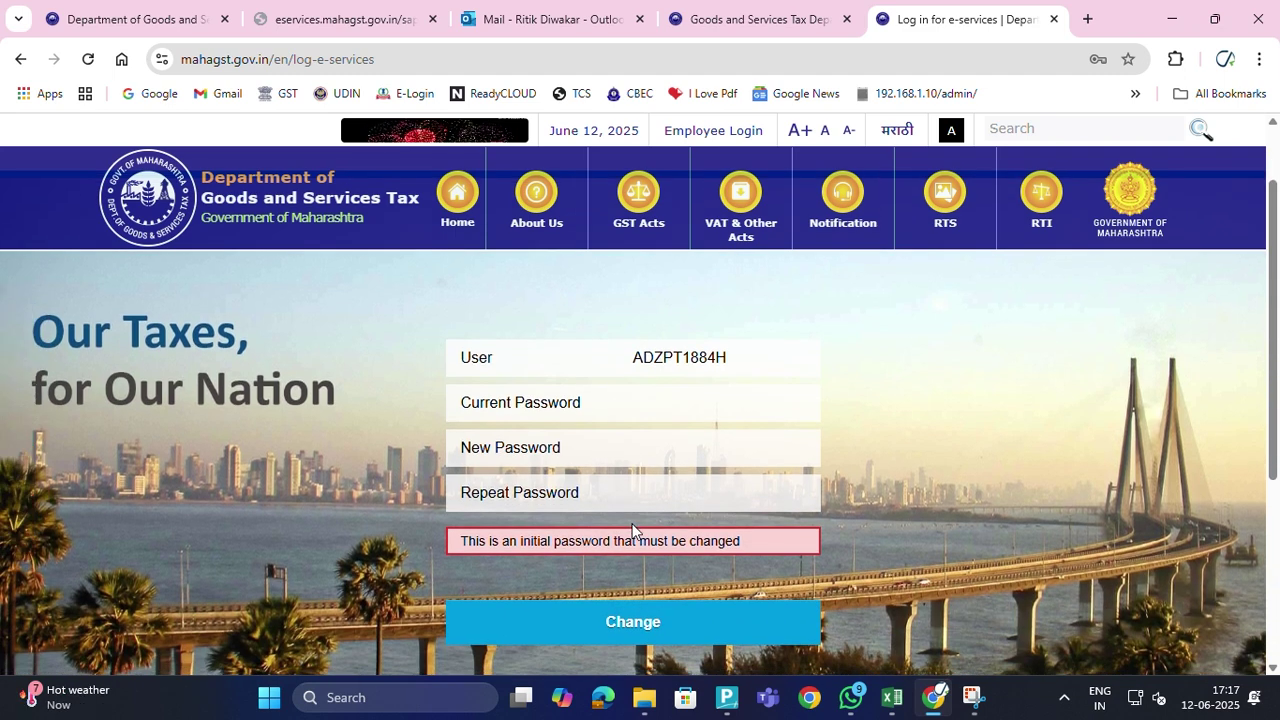
left_click(632, 437)
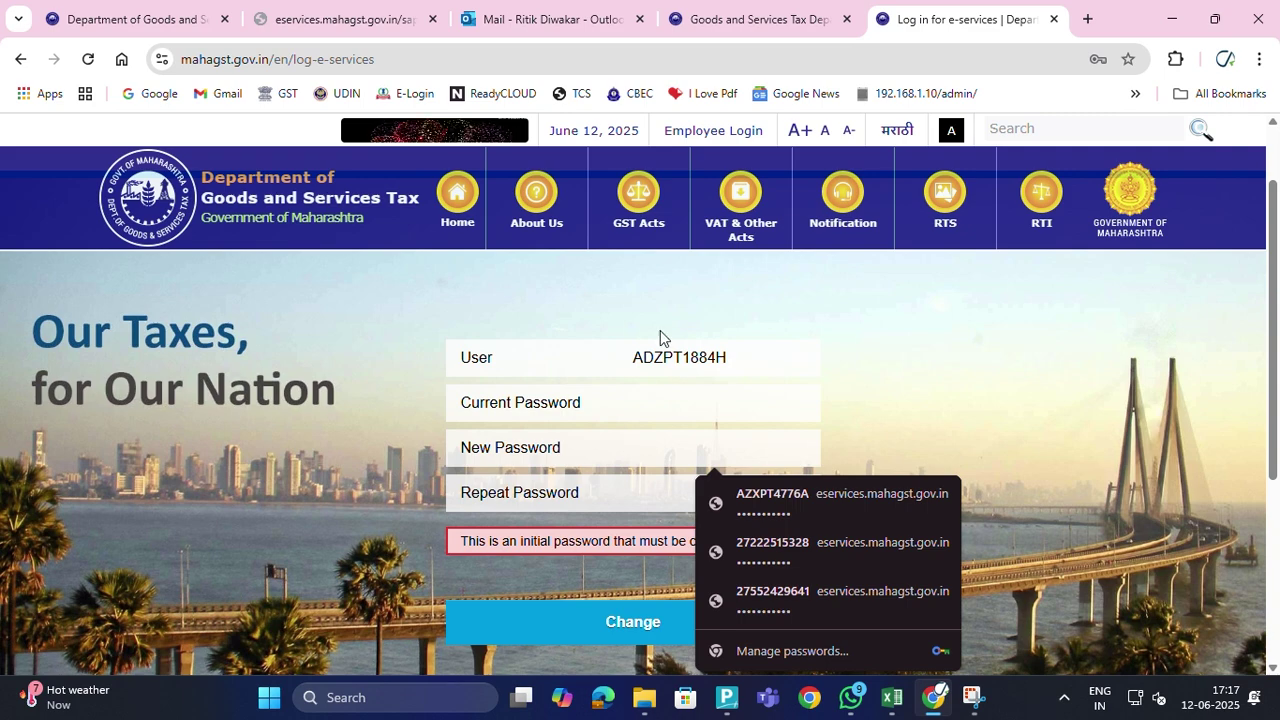
left_click(634, 399)
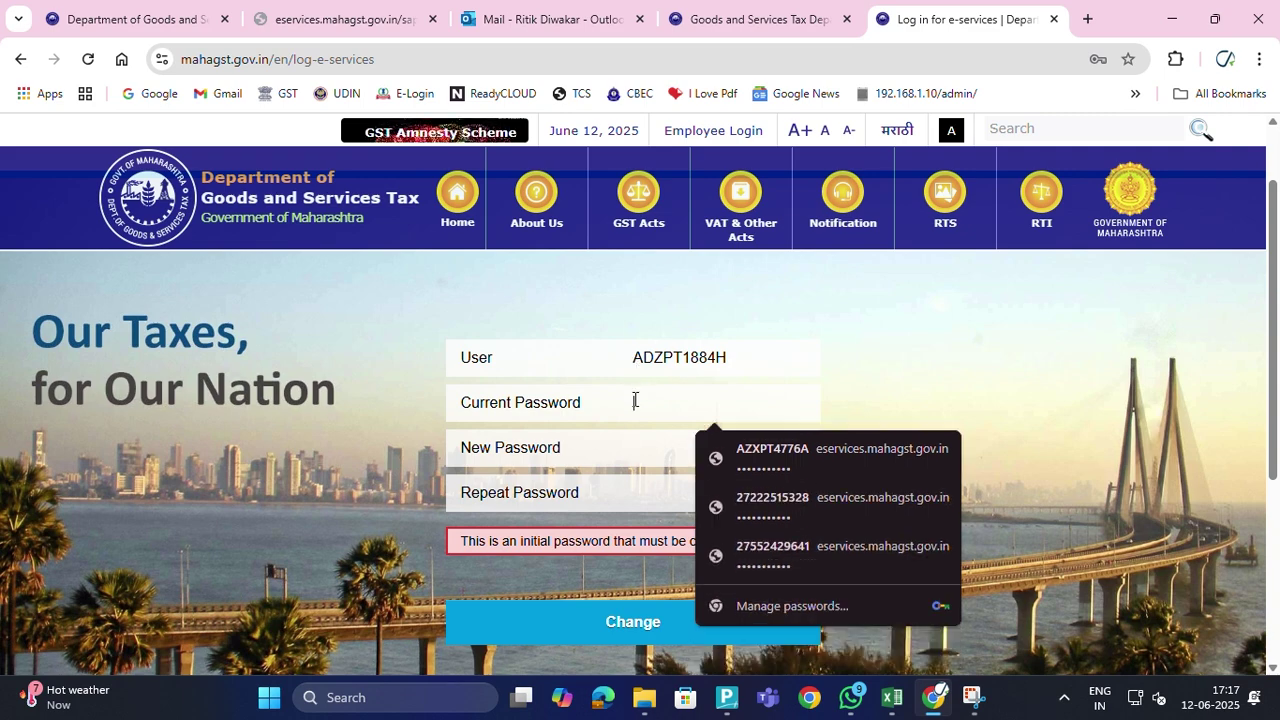
key("ctrl+v")
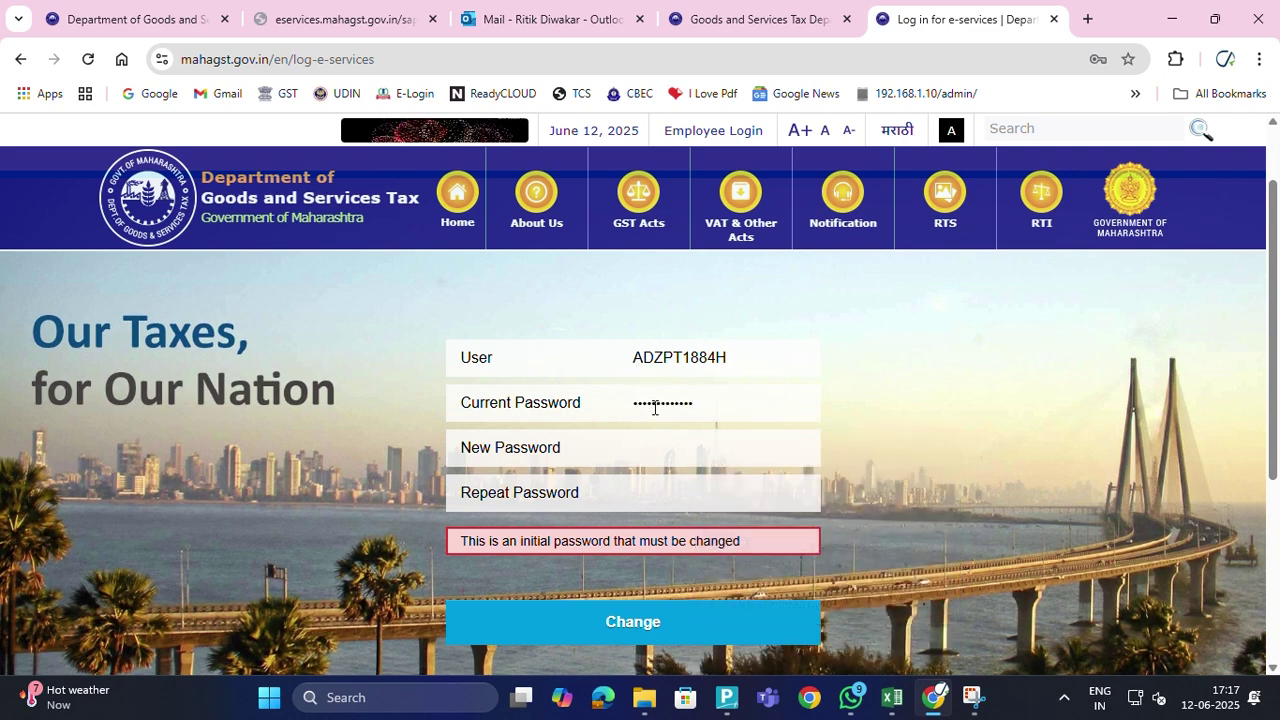
Enter the new password in New Password and Repeat Password, then submit the change
left_click(652, 457)
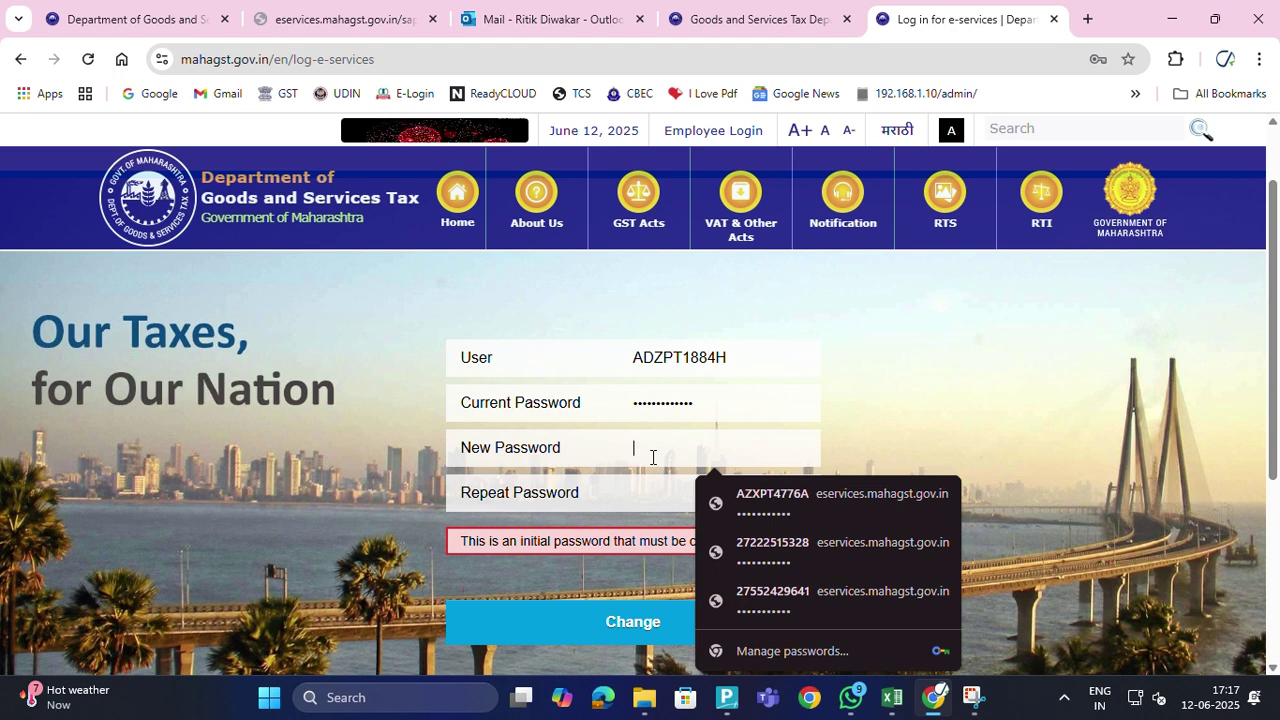
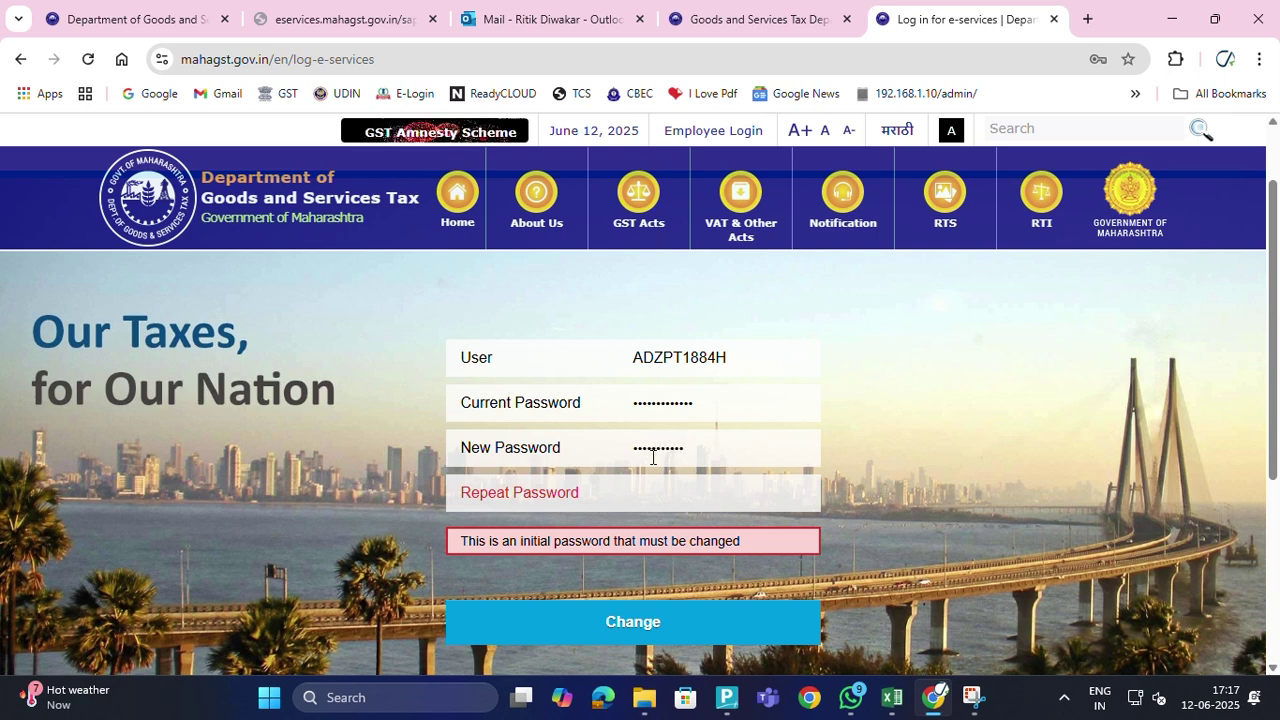
left_click(675, 493)
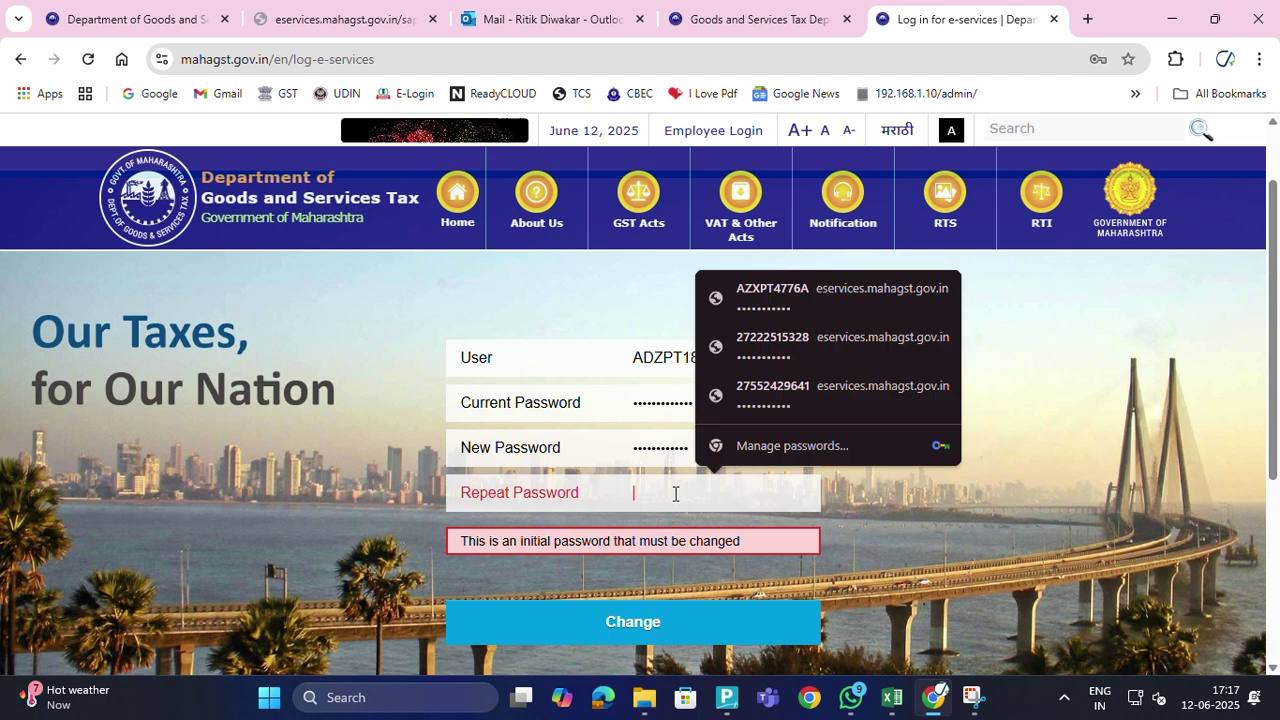
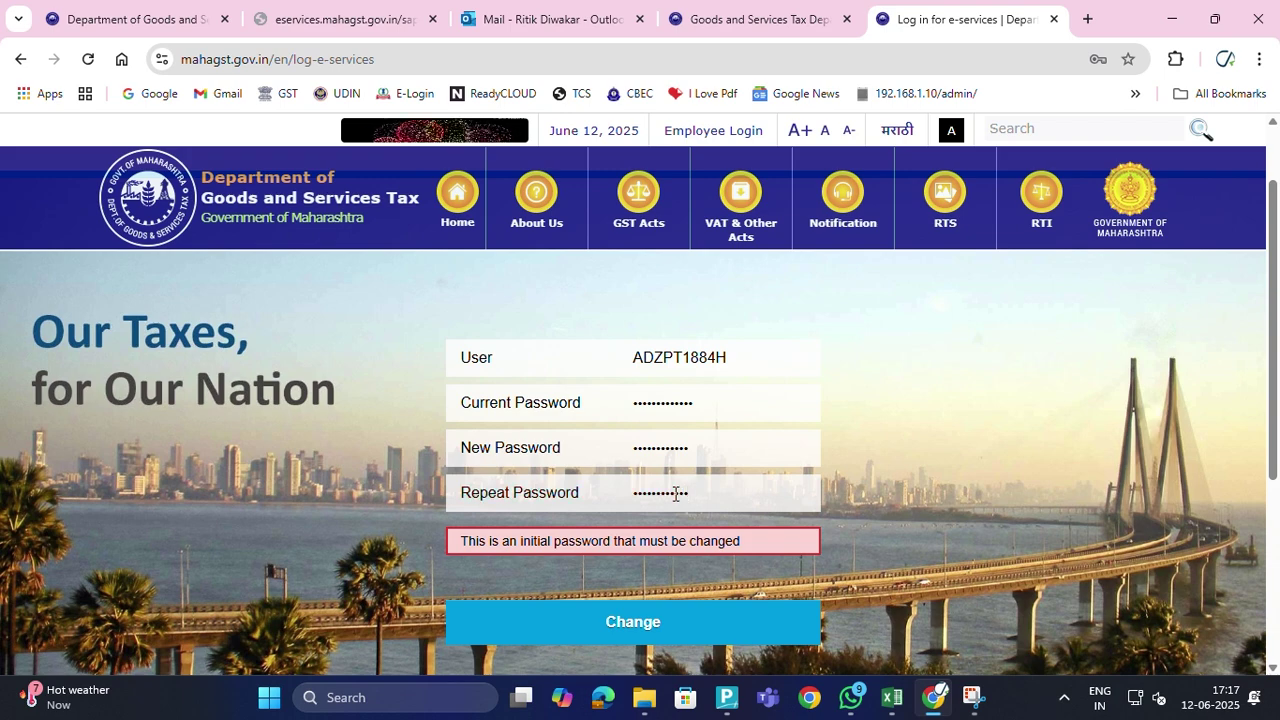
left_click(534, 628)
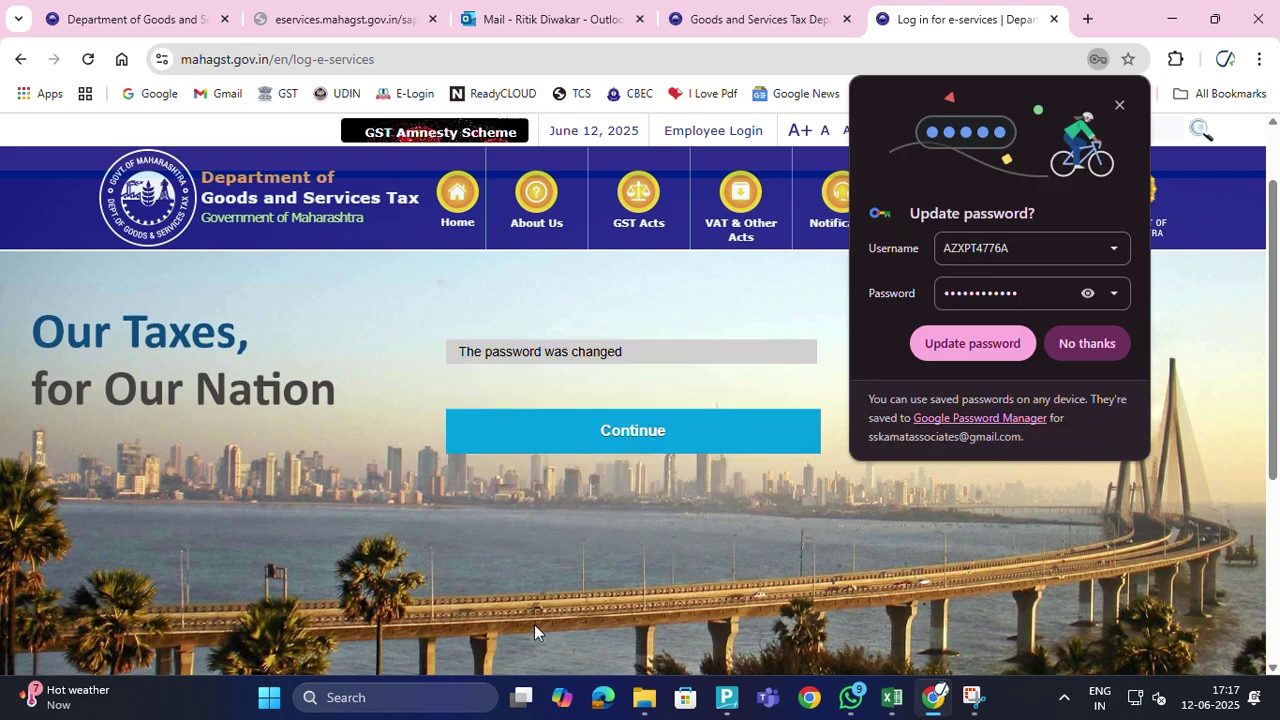
Decline Chrome's password update and start a New Registration under the PTRC act
left_click(617, 440)
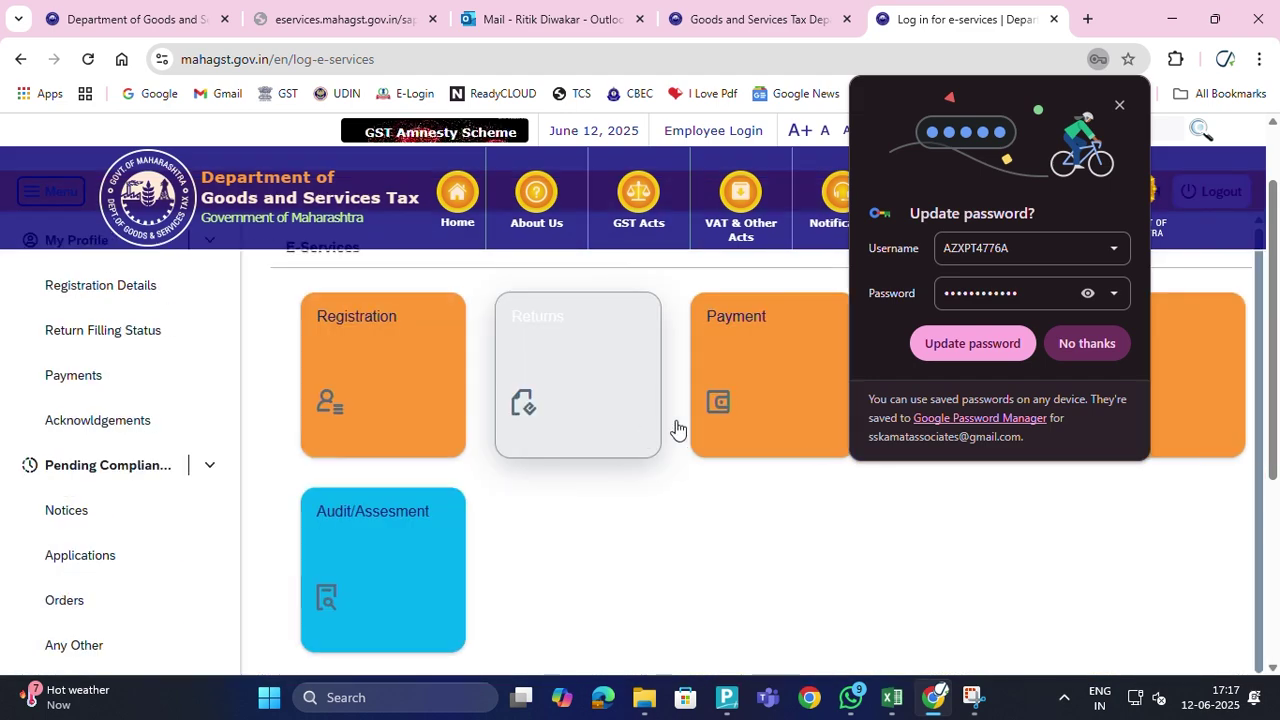
left_click(1117, 344)
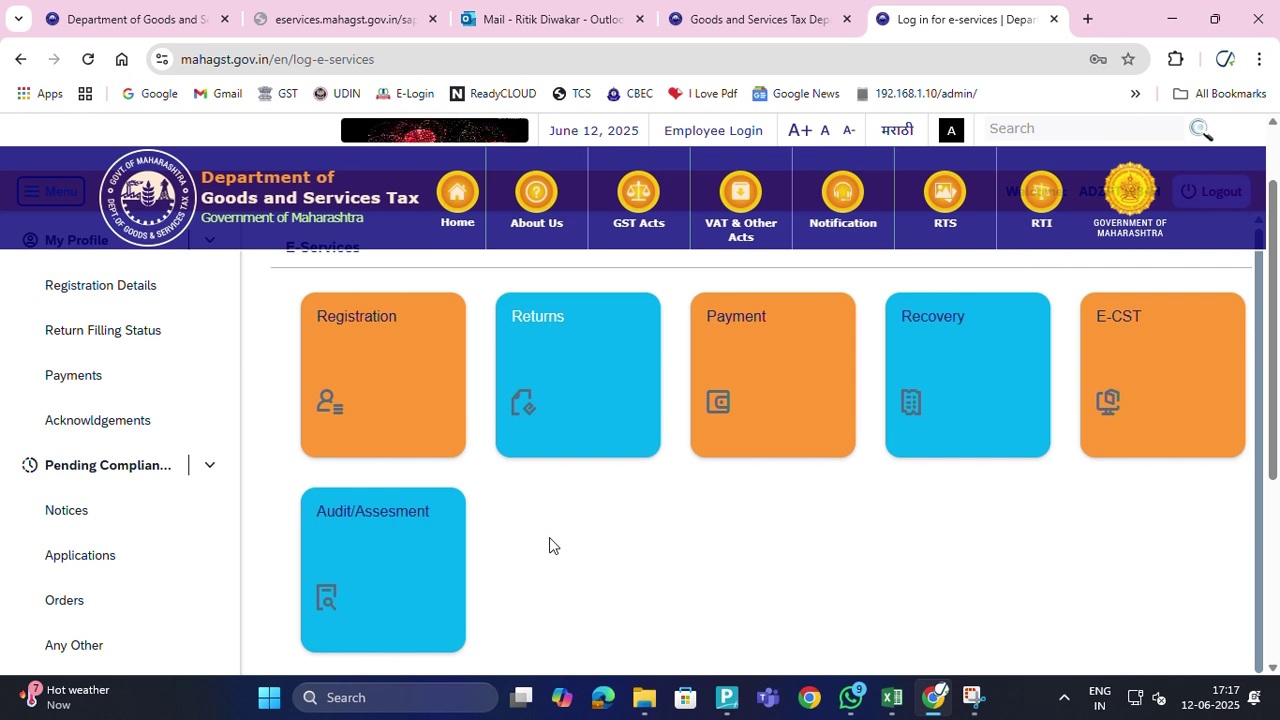
left_click(422, 405)
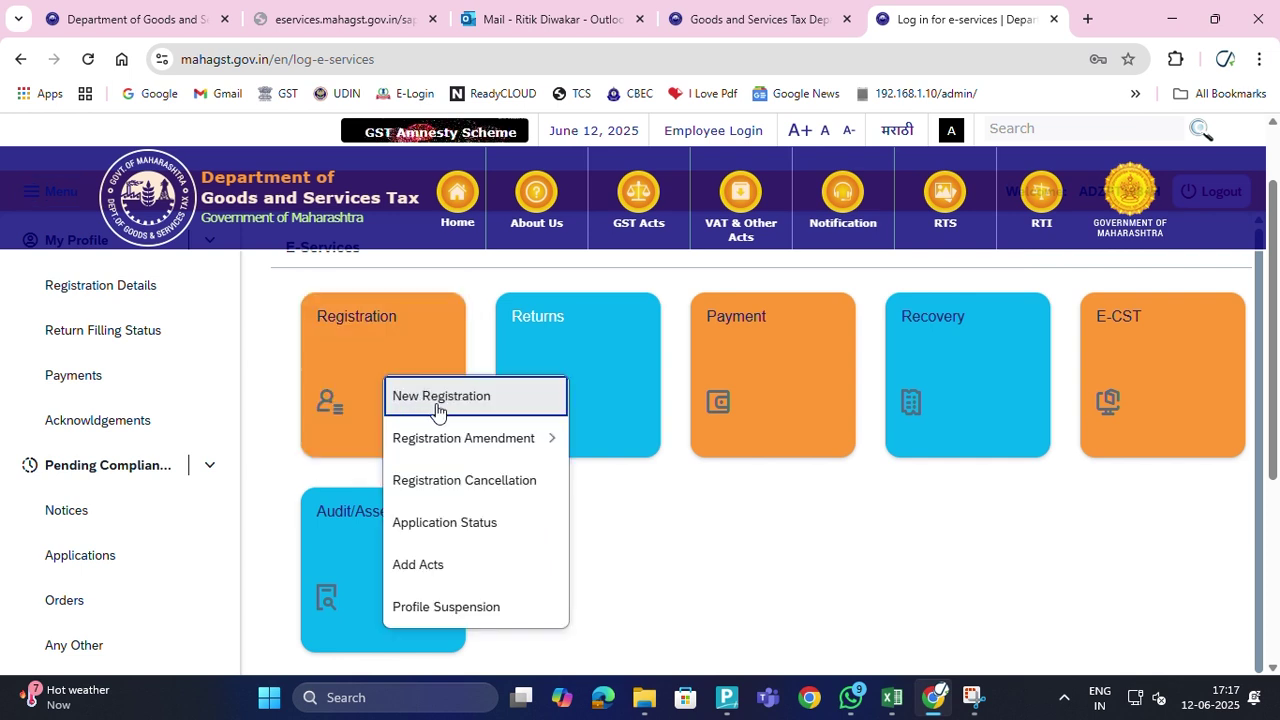
left_click(445, 400)
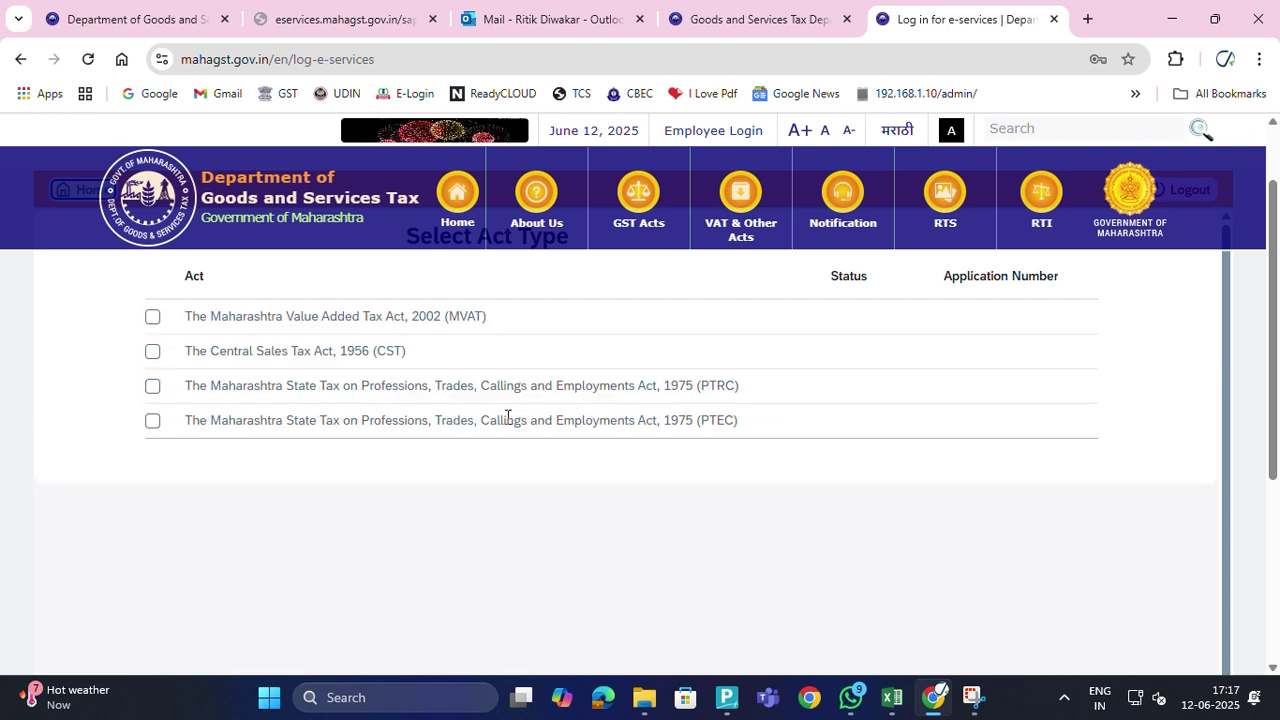
left_click(152, 388)
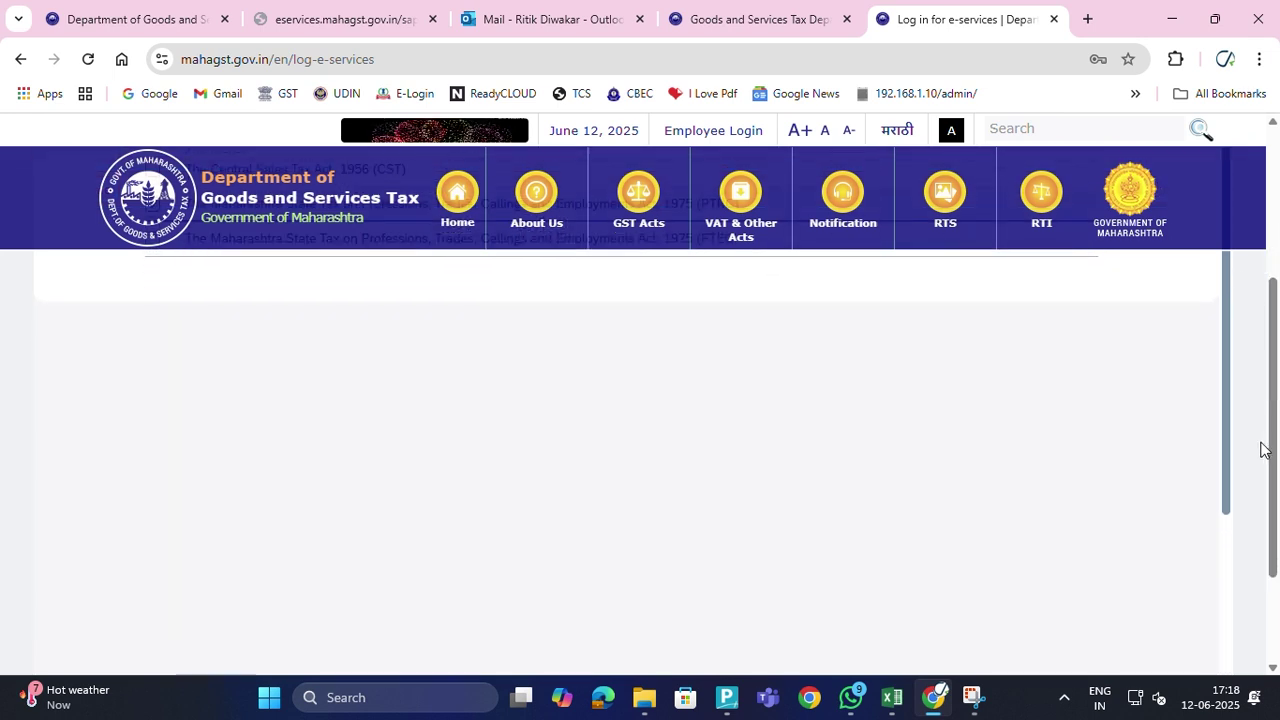
left_click(1205, 571)
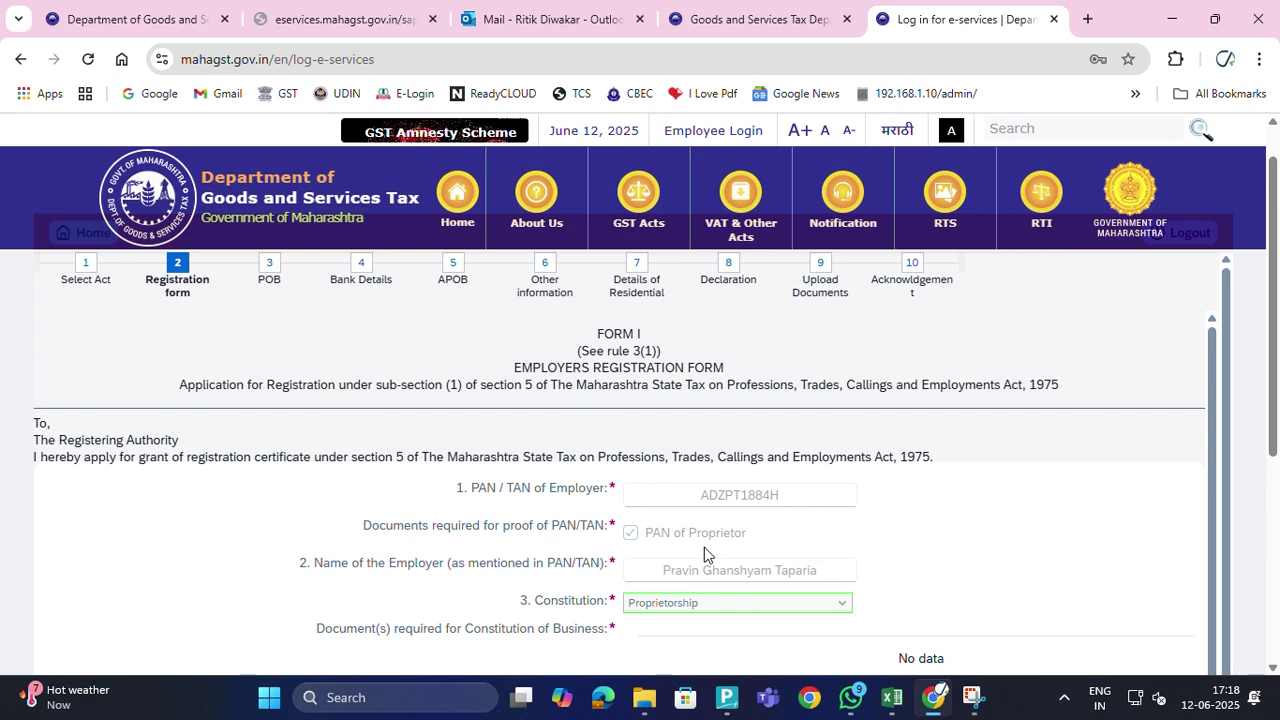
Set Status of the Signatory to PROPRIETOR
scroll(700, 548, "down", 1)
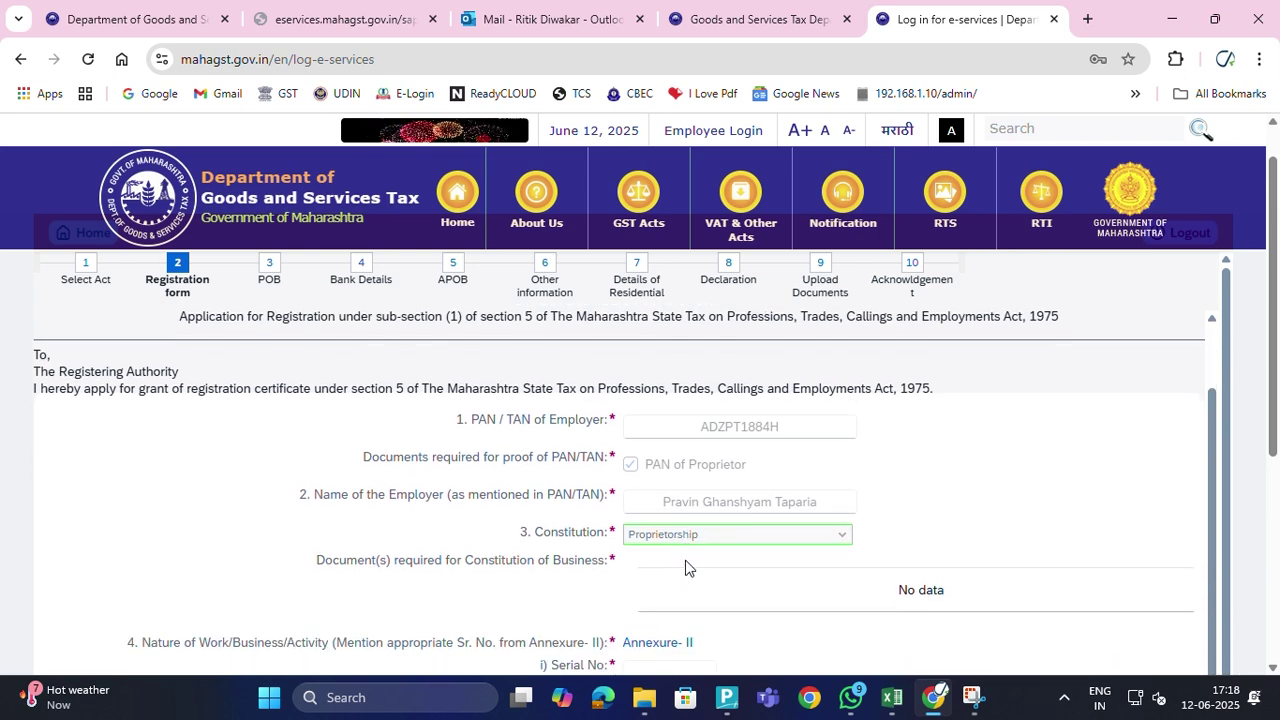
scroll(678, 560, "down", 3)
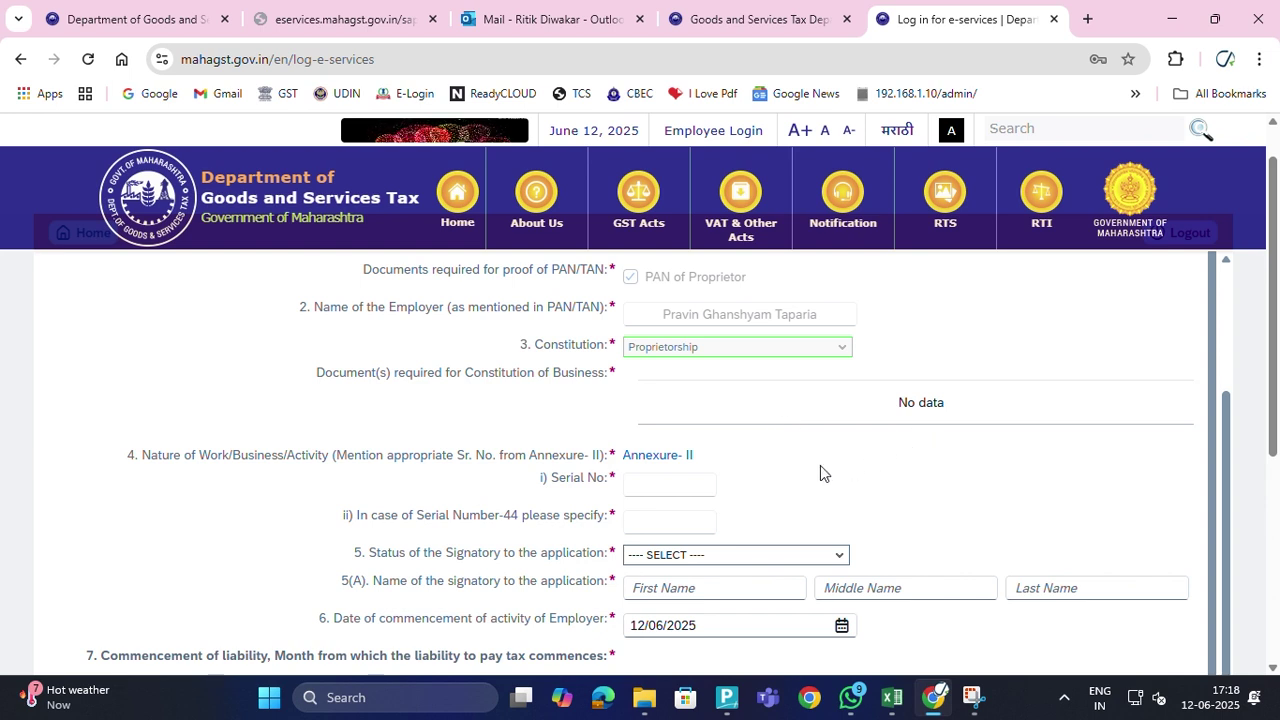
scroll(608, 519, "down", 1)
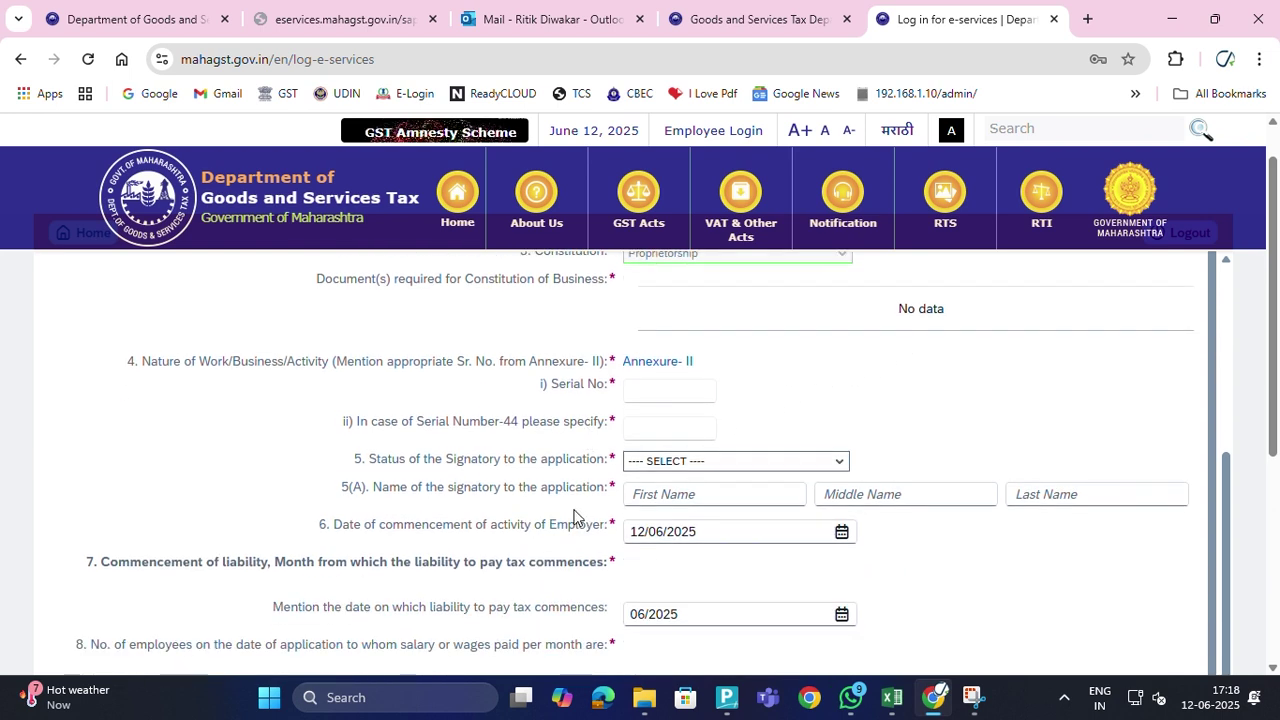
left_click(690, 464)
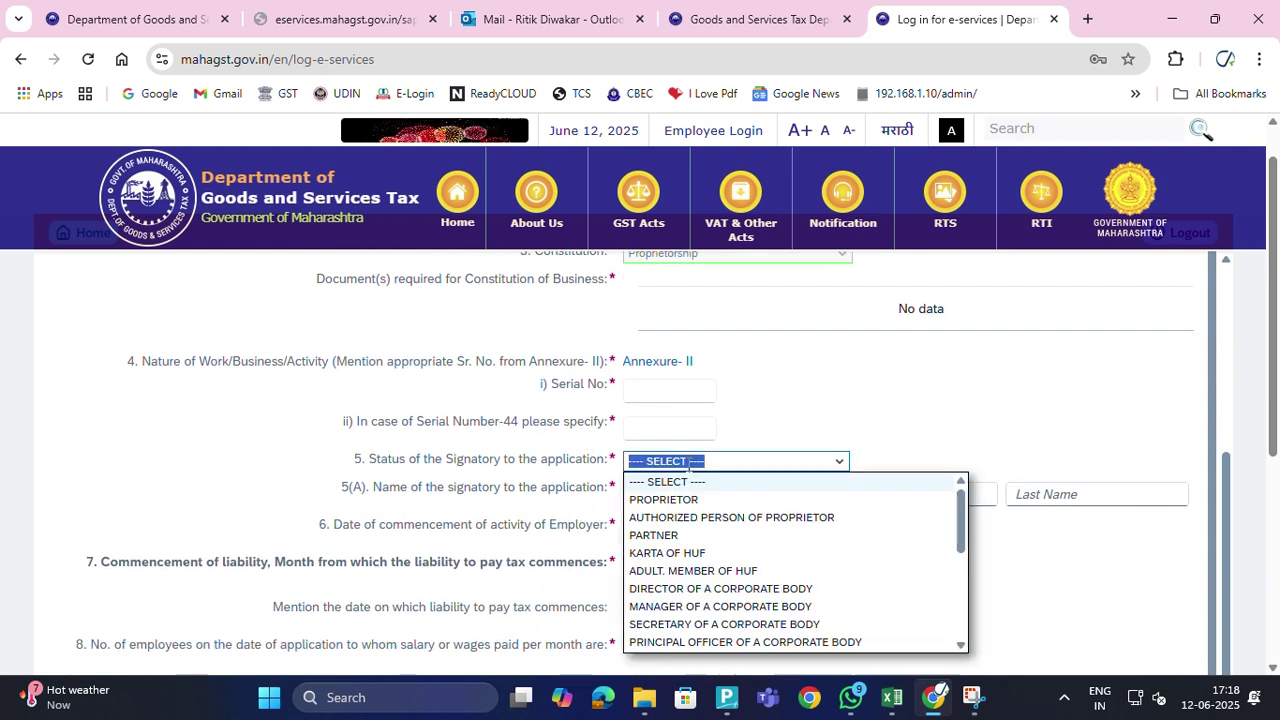
left_click(663, 499)
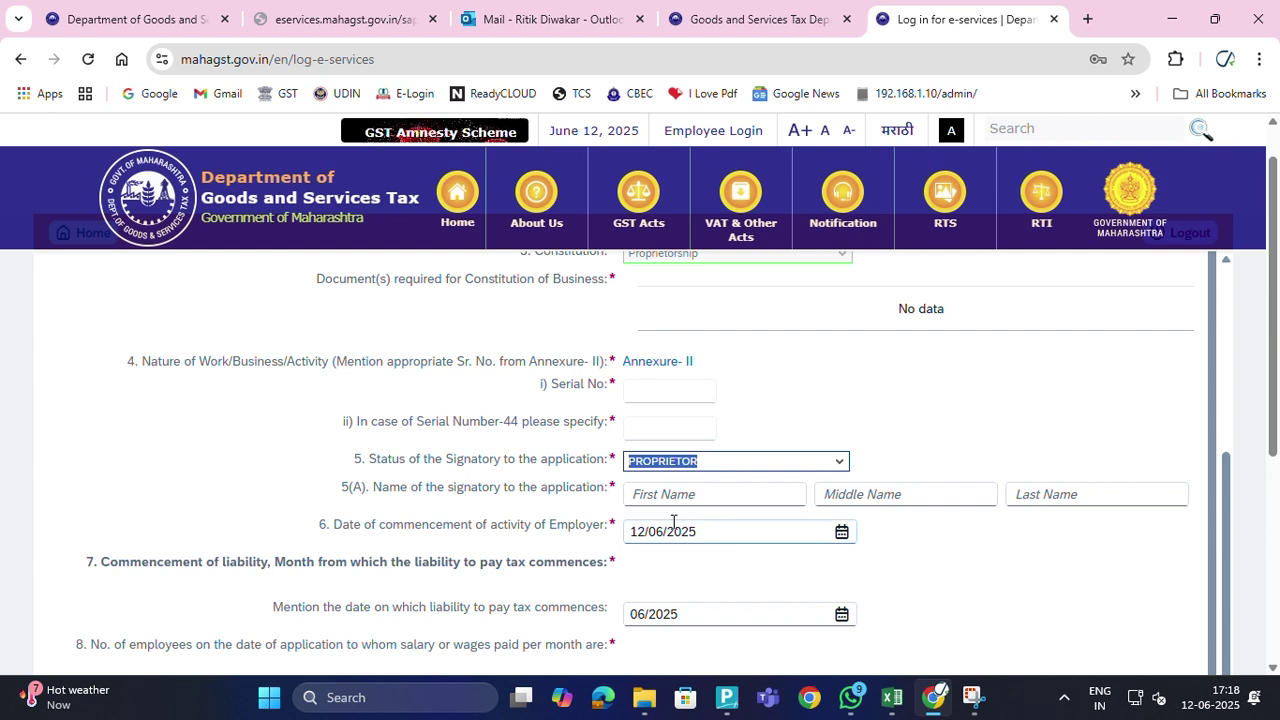
Enter the signatory's first, middle and last name in the 5(A) fields
left_click(691, 497)
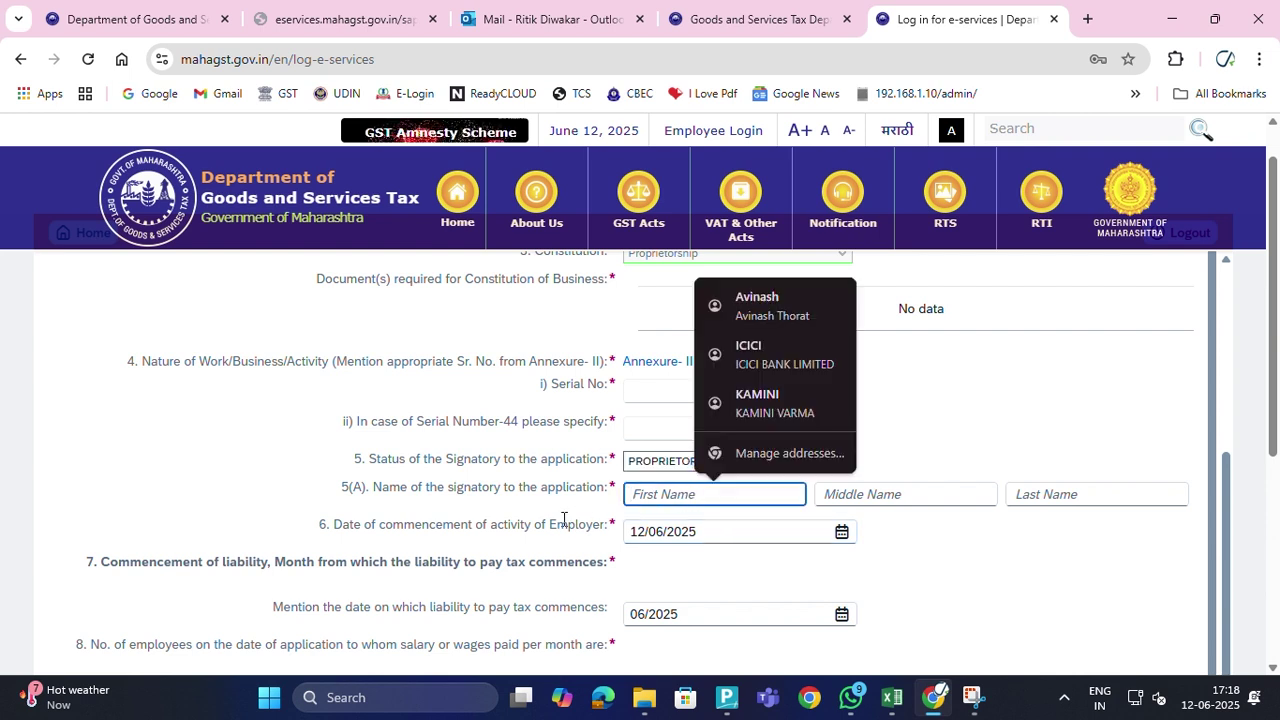
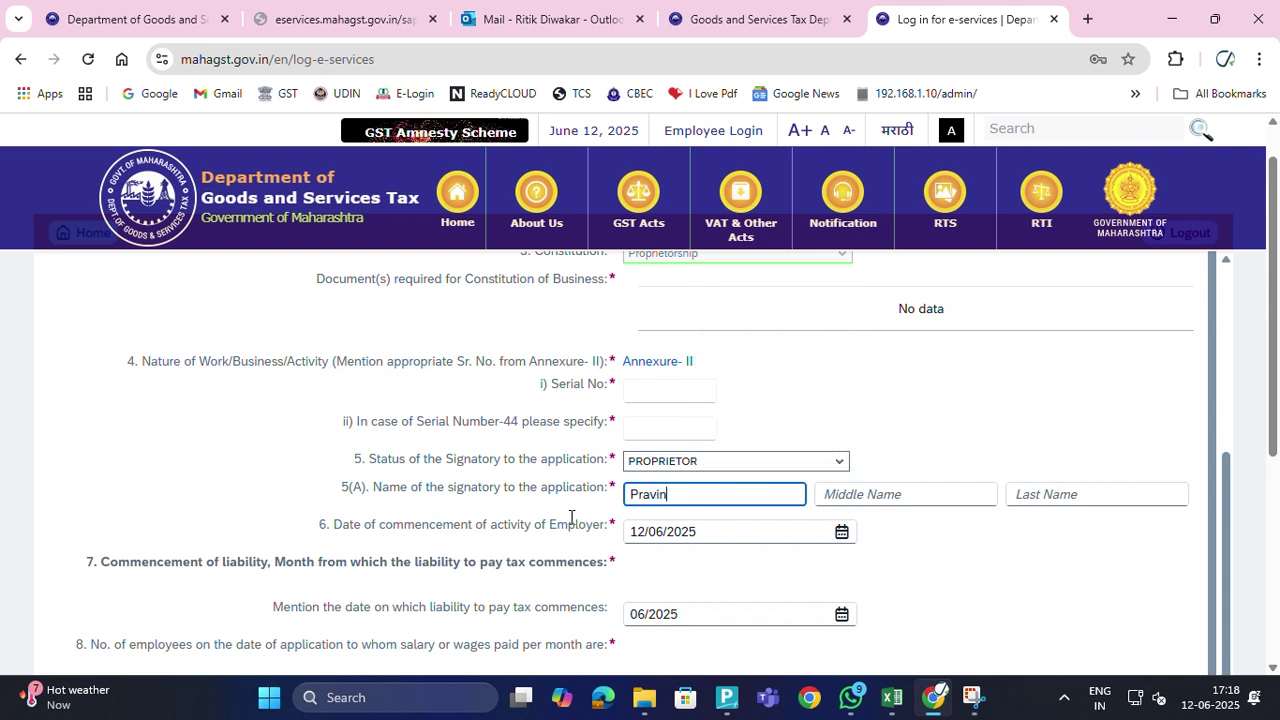
left_click(875, 501)
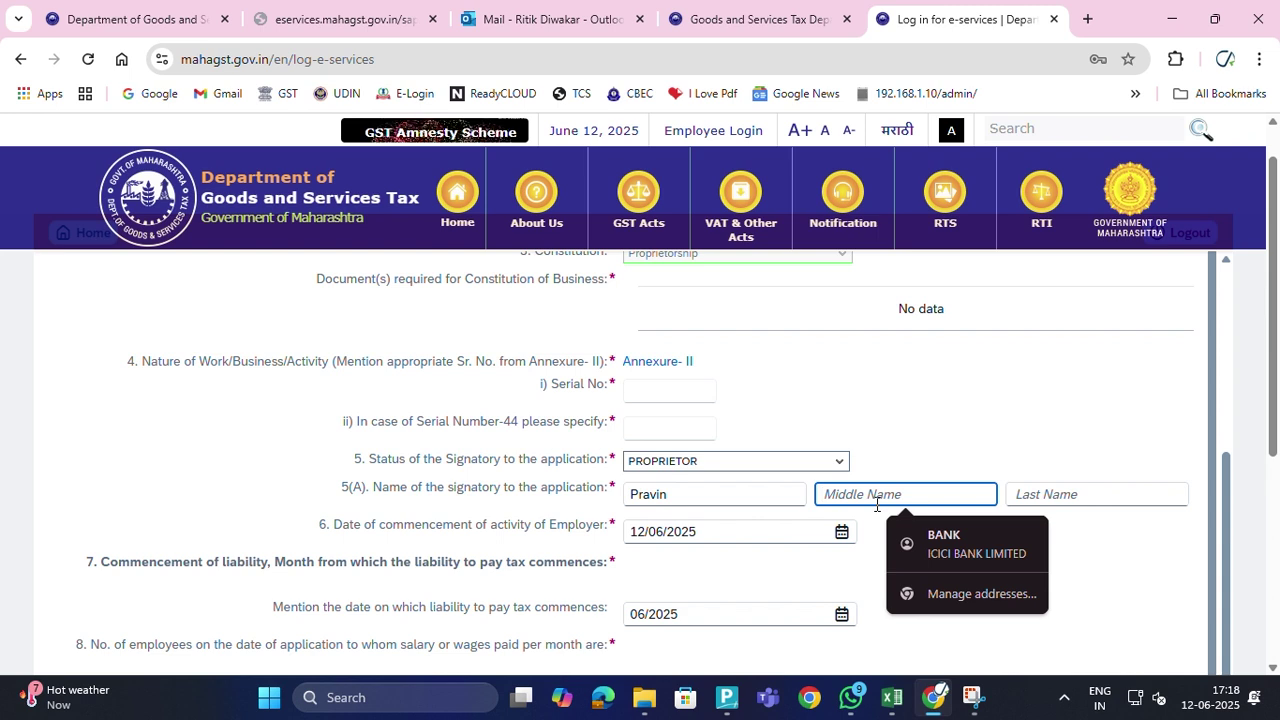
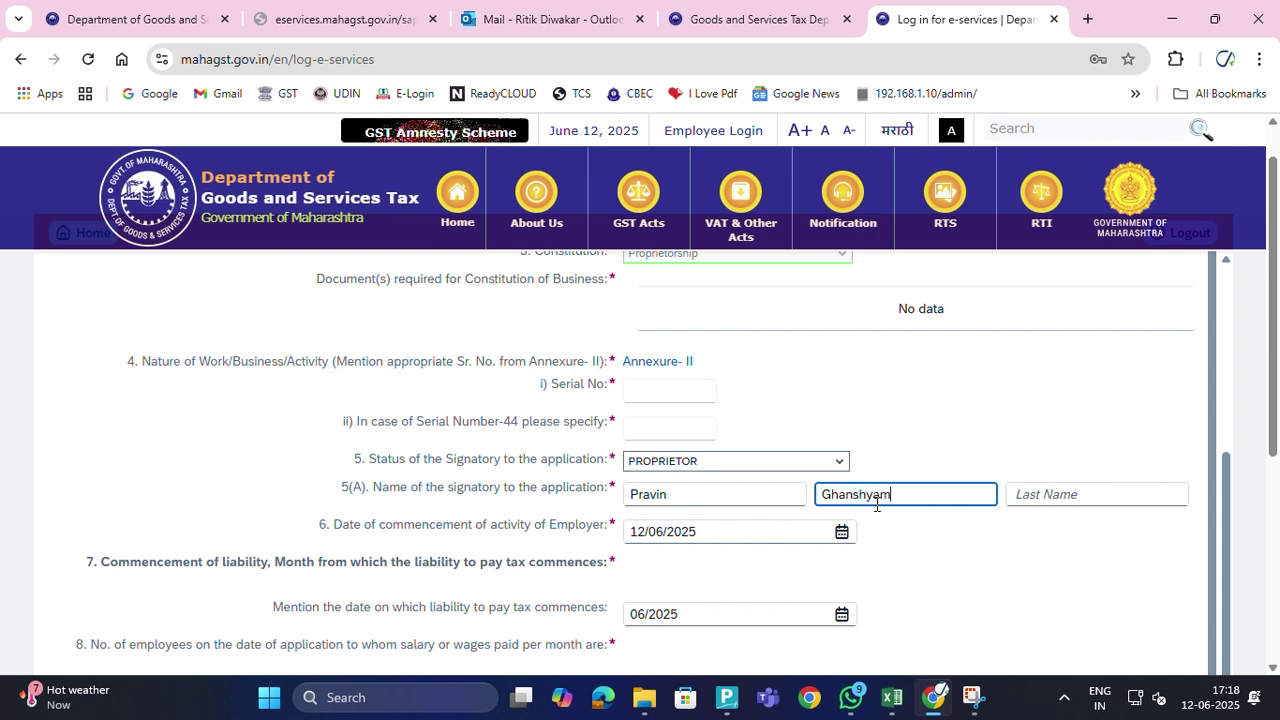
left_click(1068, 512)
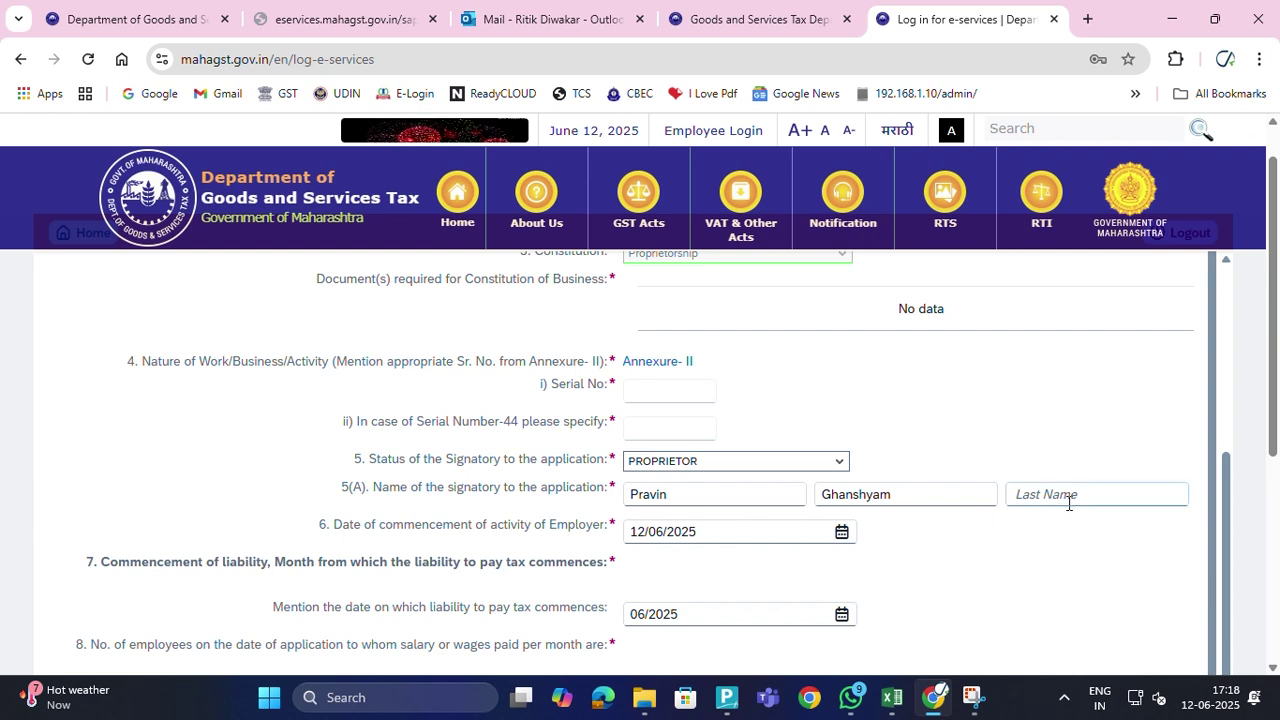
left_click(1068, 500)
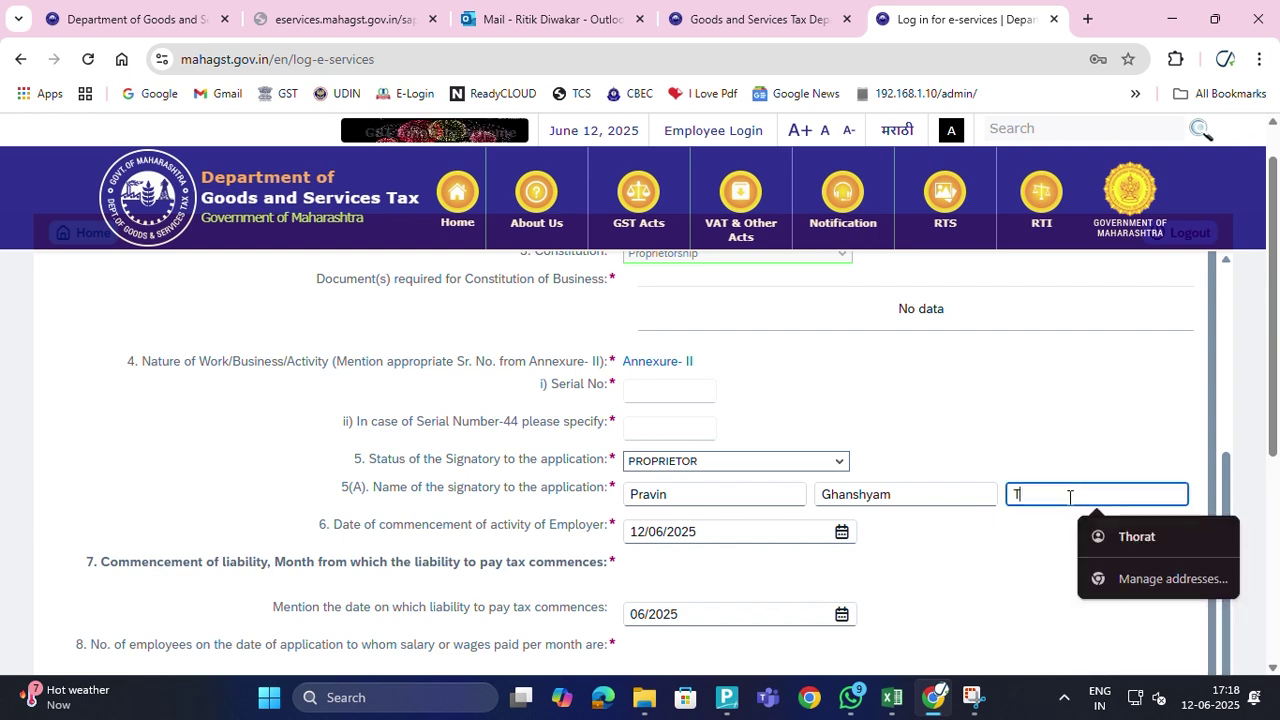
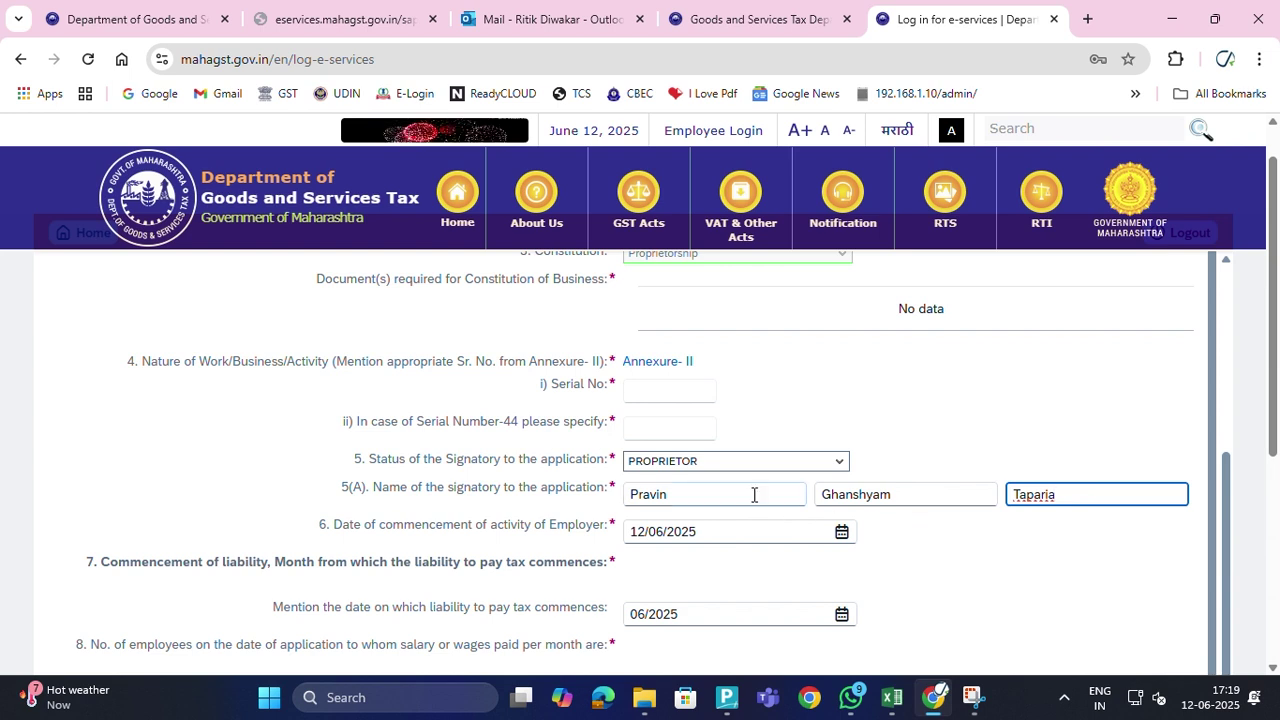
scroll(686, 483, "down", 1)
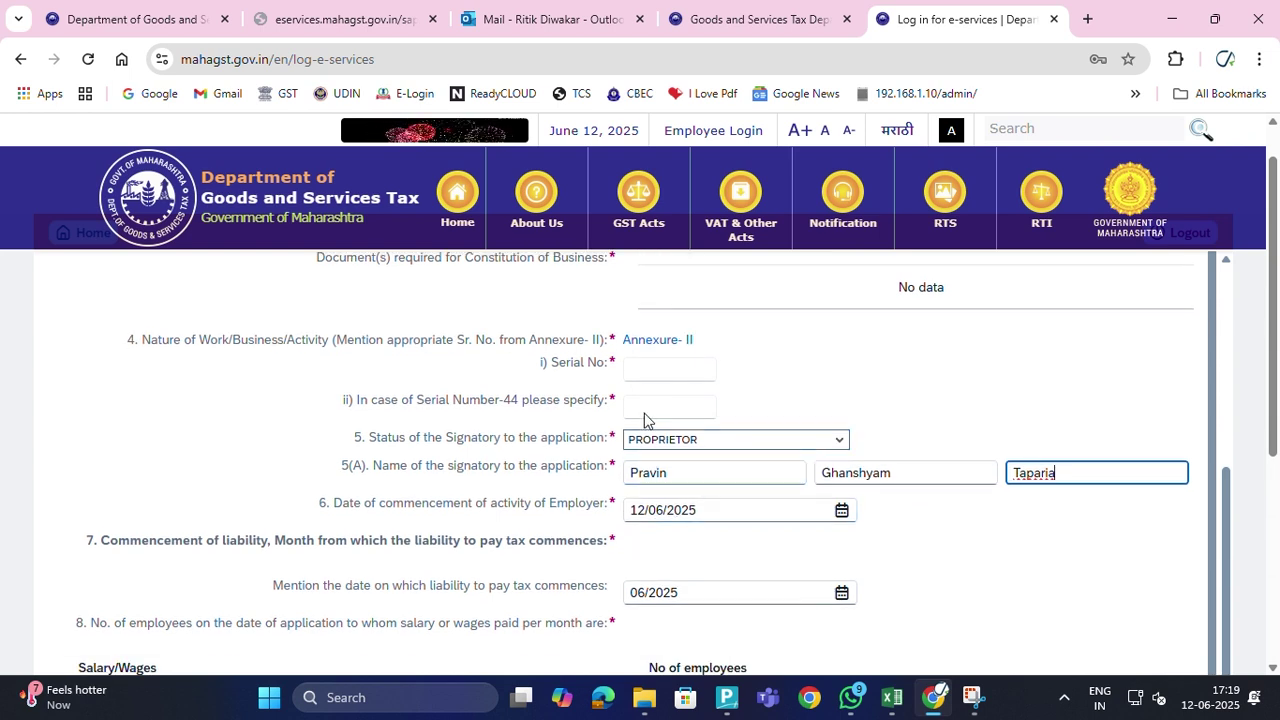
Re-enter the date of commencement of activity as 01/05/2025
left_click(718, 513)
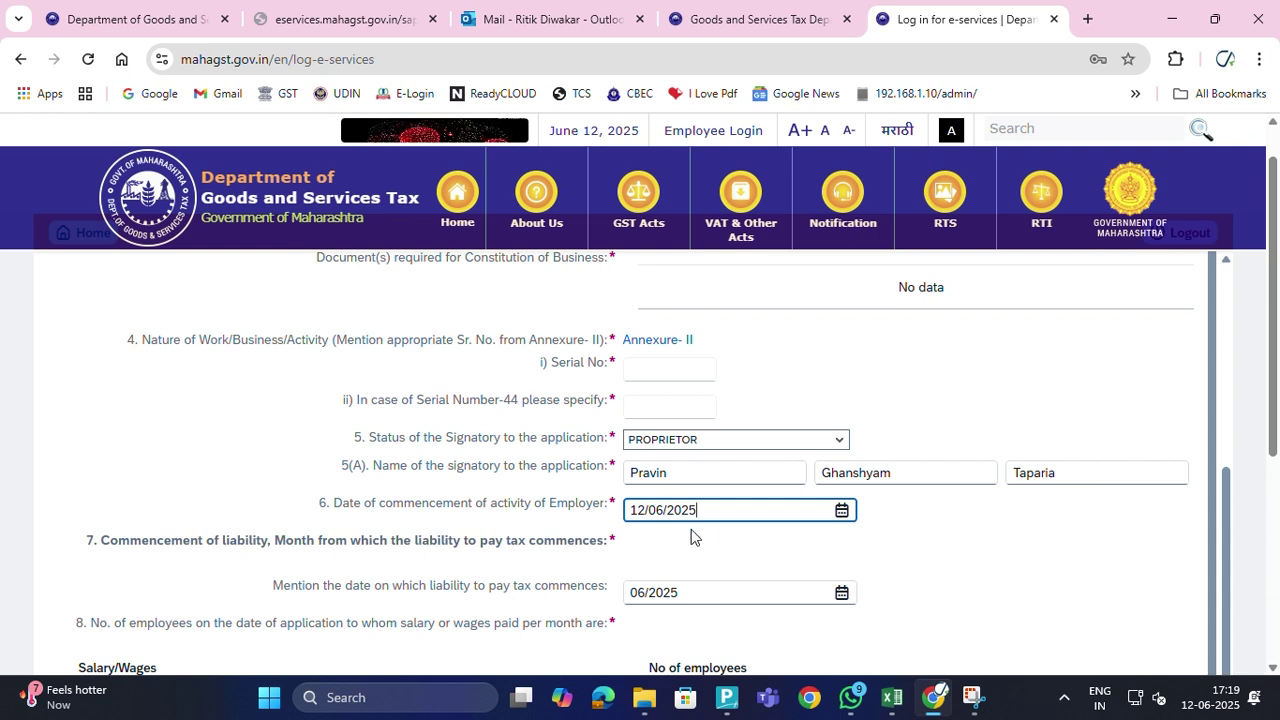
key("BackSpace")
key("BackSpace")
key("BackSpace")
key("BackSpace")
key("BackSpace")
key("BackSpace")
key("BackSpace")
key("BackSpace")
key("BackSpace")
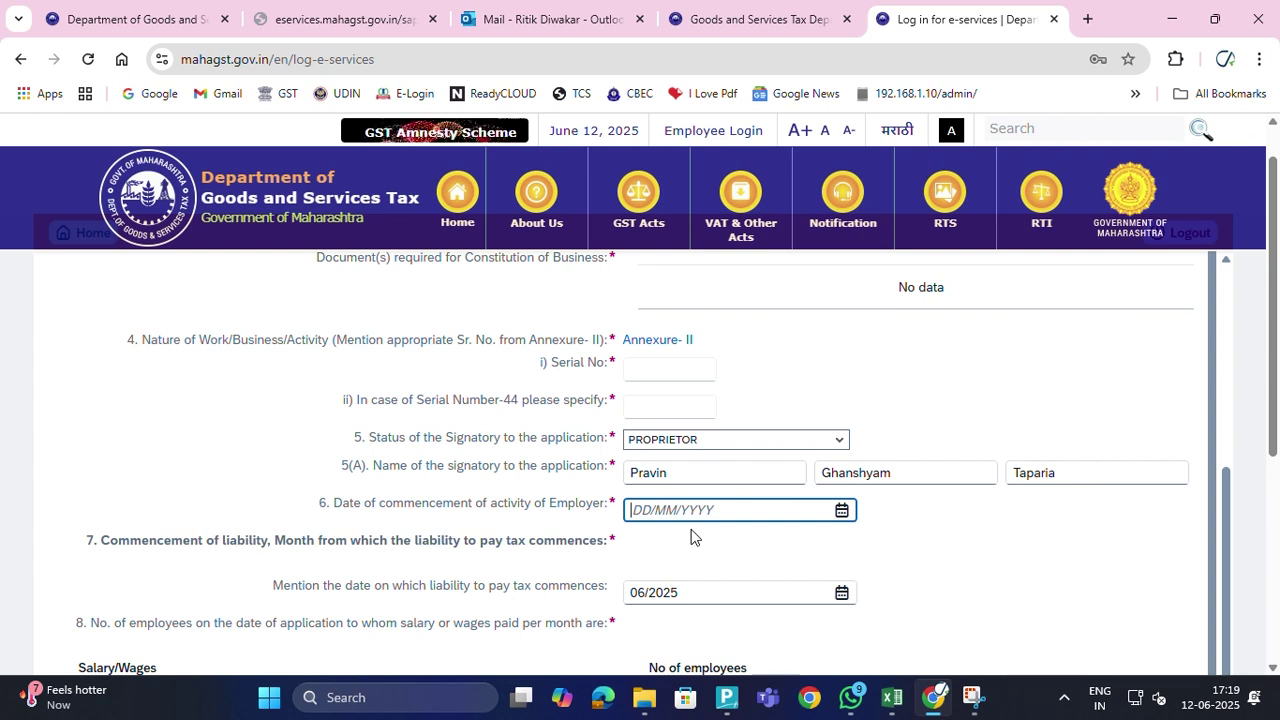
type("0105")
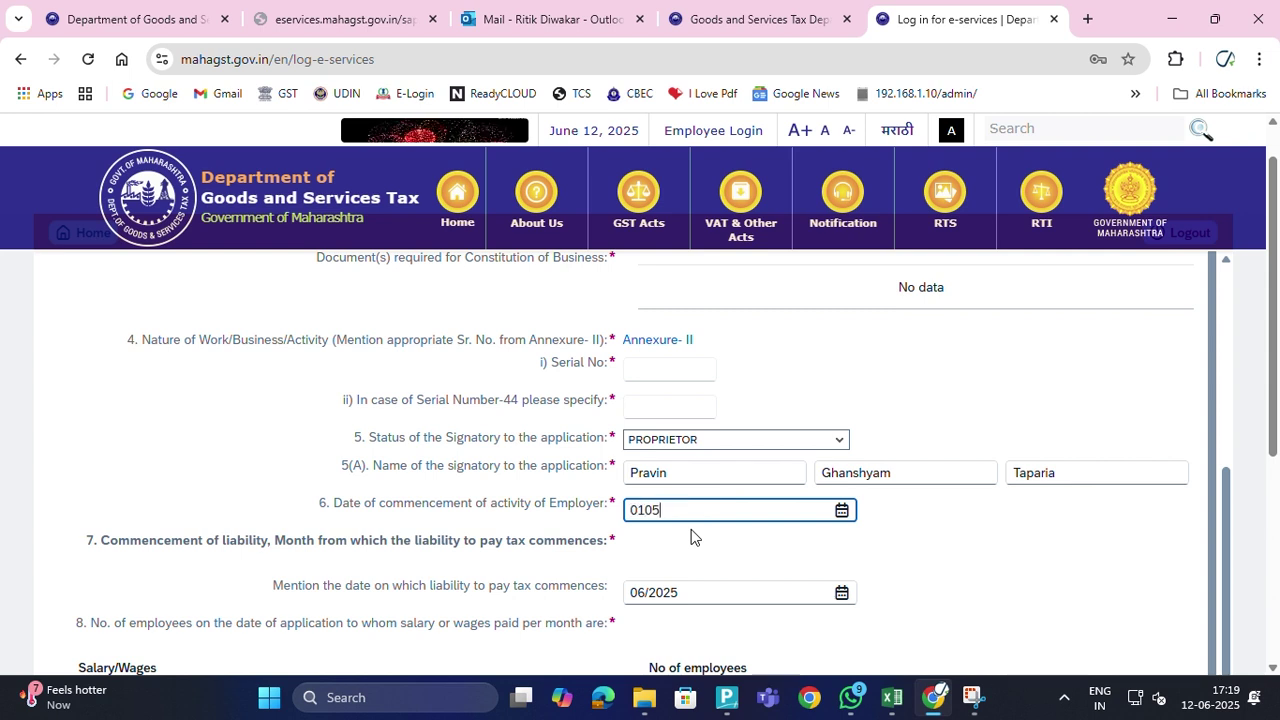
key("BackSpace")
key("BackSpace")
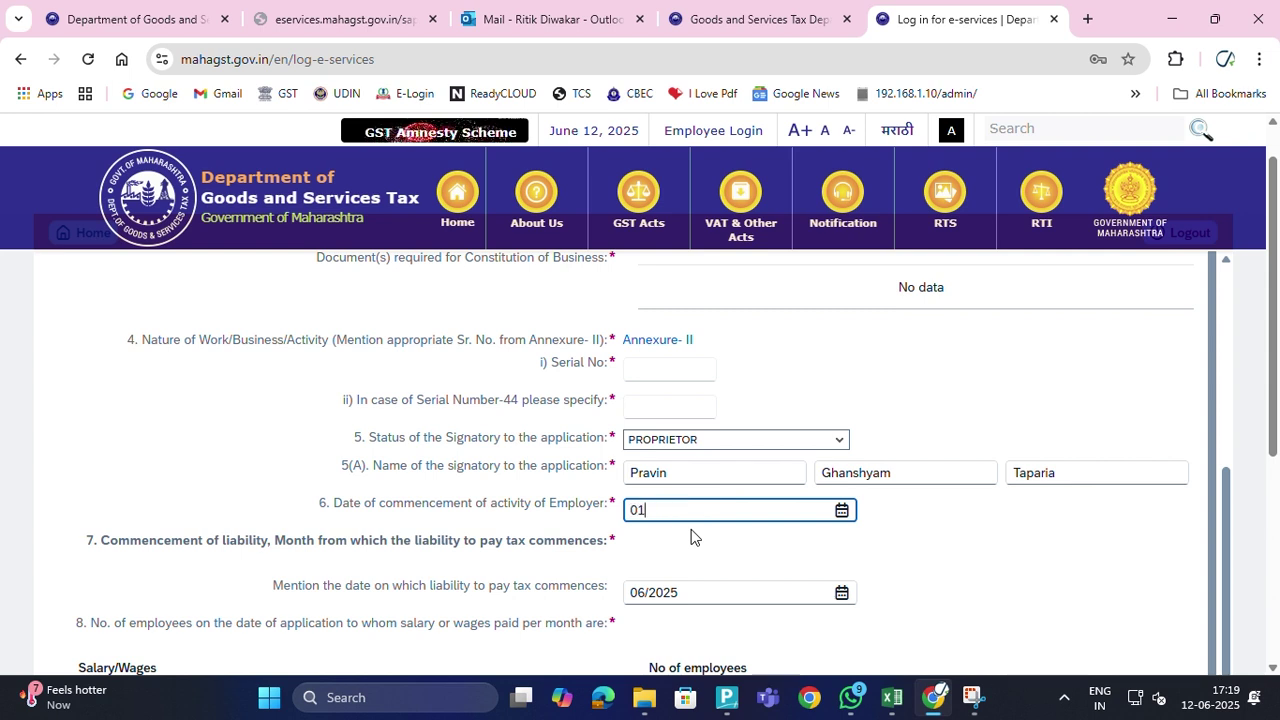
type("/05/20")
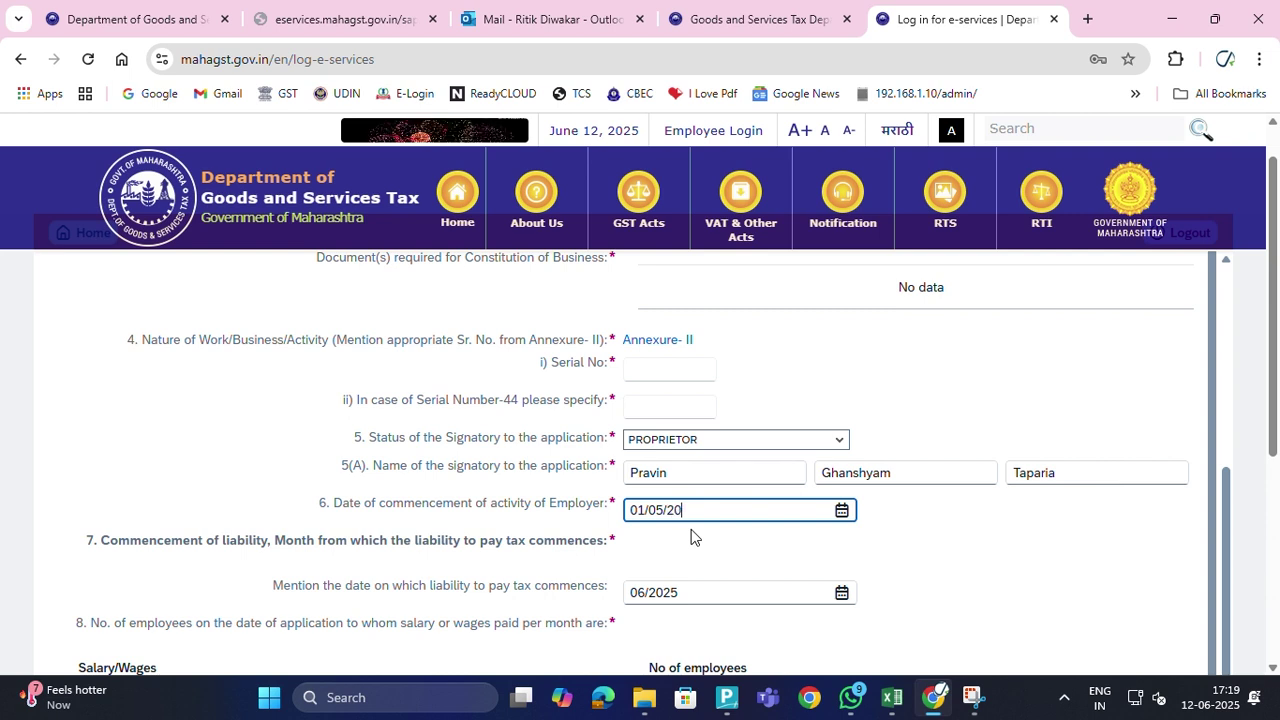
type("25")
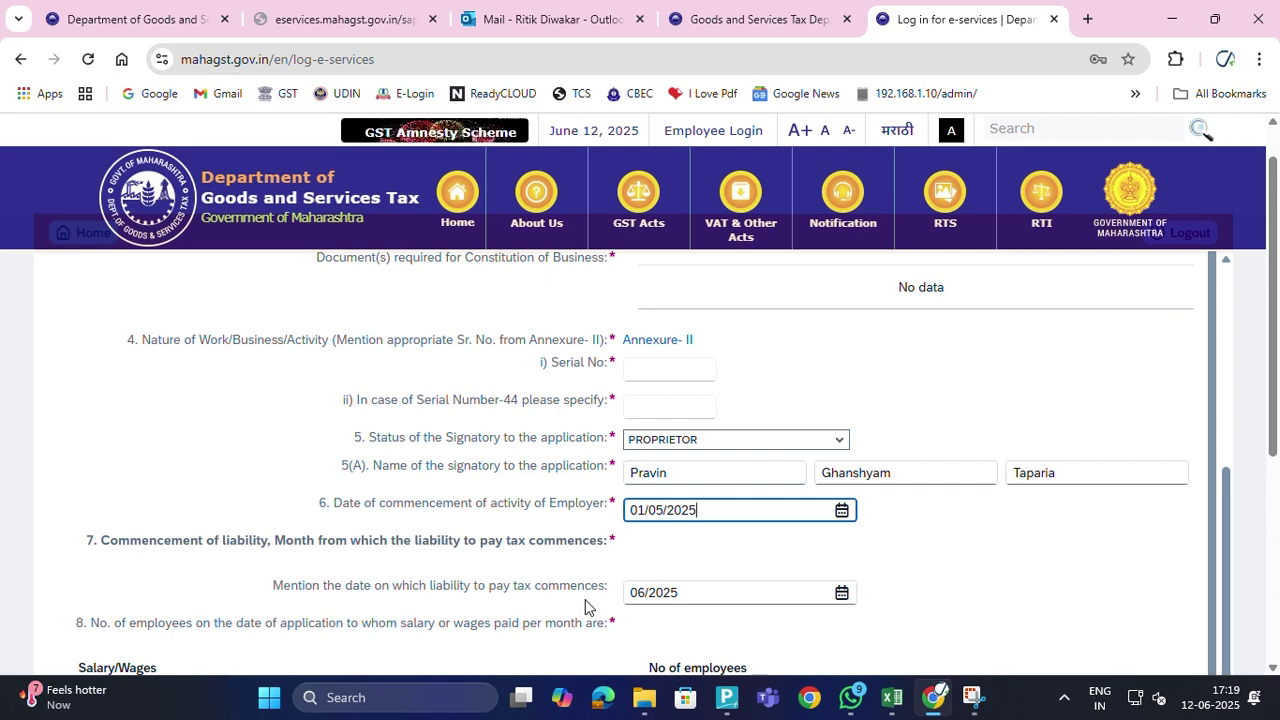
Set the liability month to May 2025, record 1 employee earning over ₹10,000, and continue
left_click(839, 594)
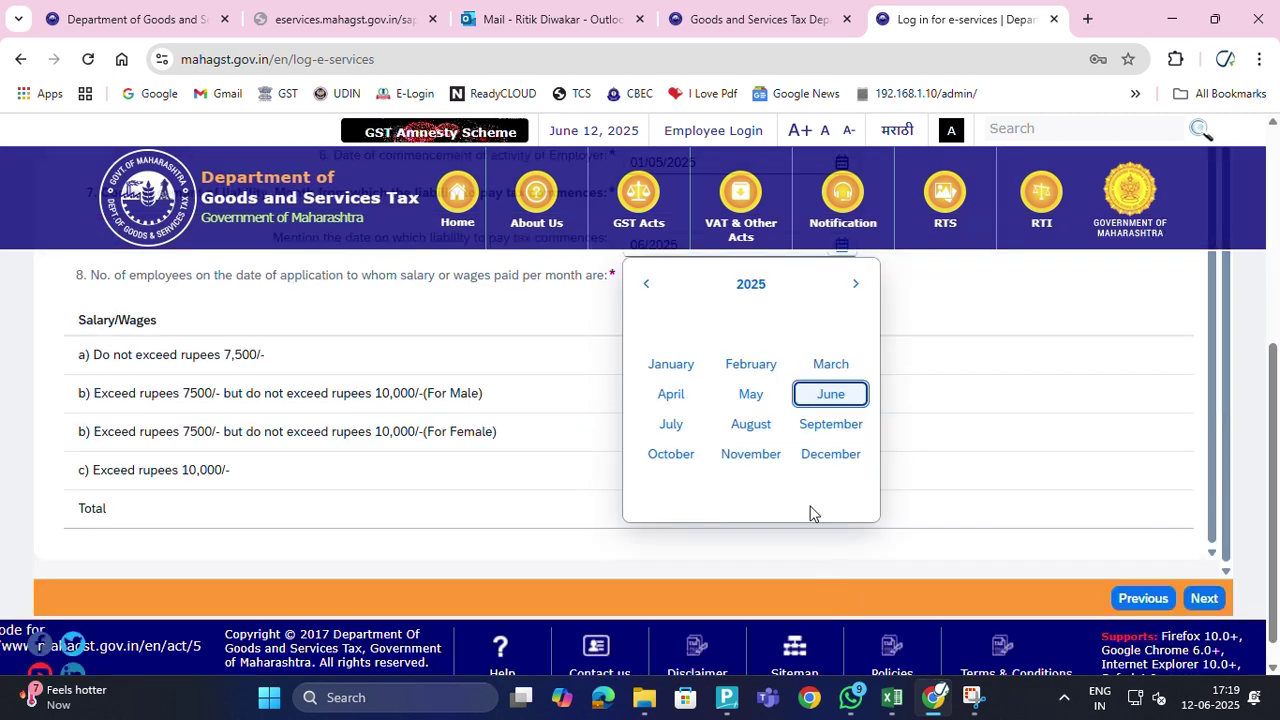
left_click(752, 395)
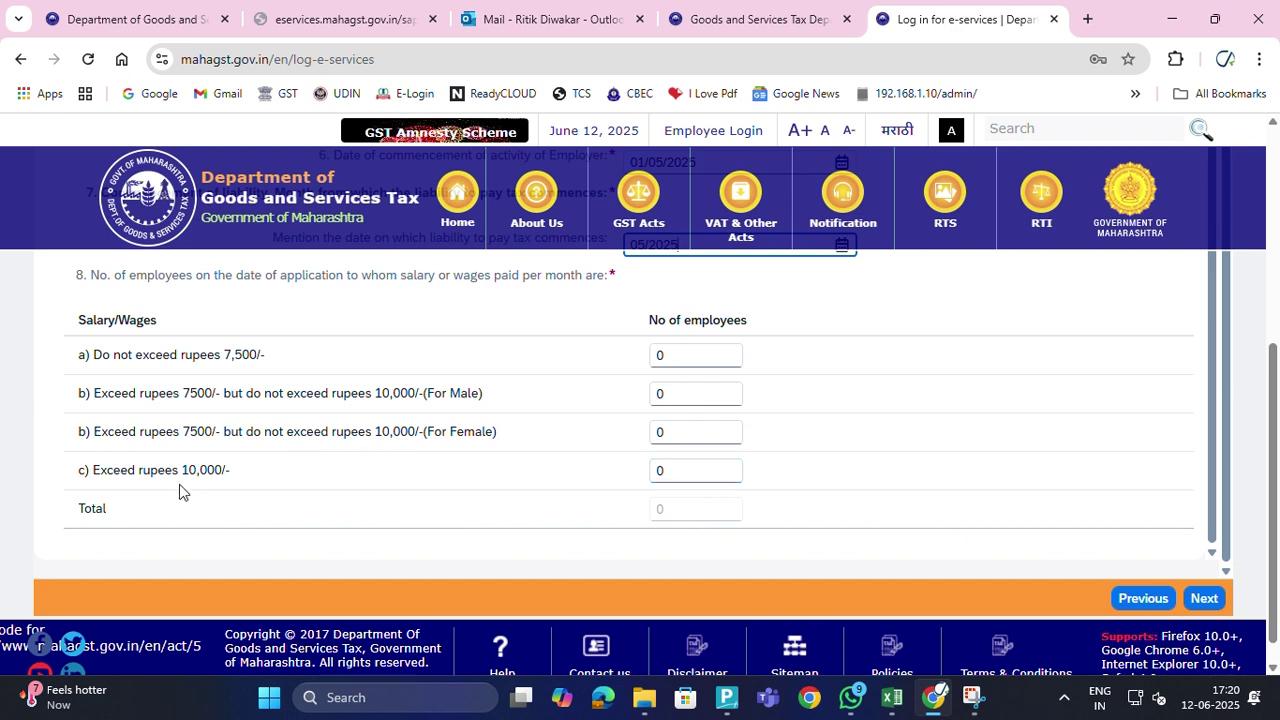
left_click(672, 480)
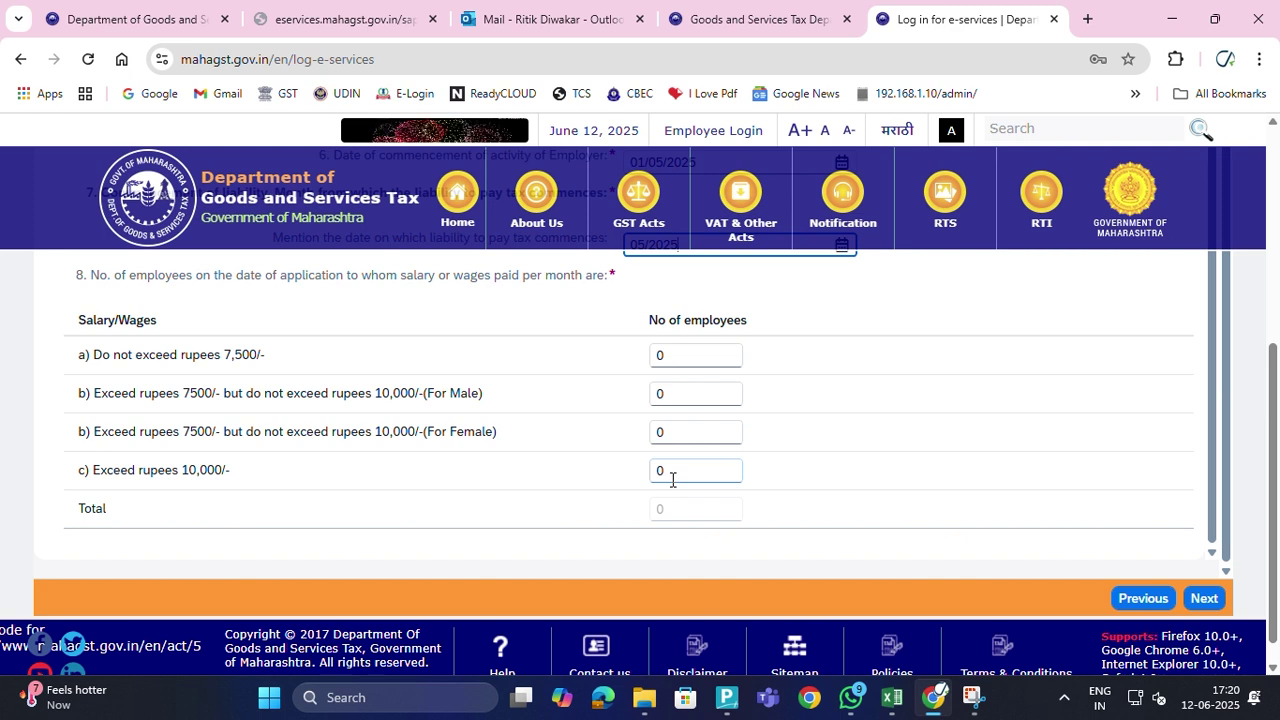
left_click(670, 472)
type("1")
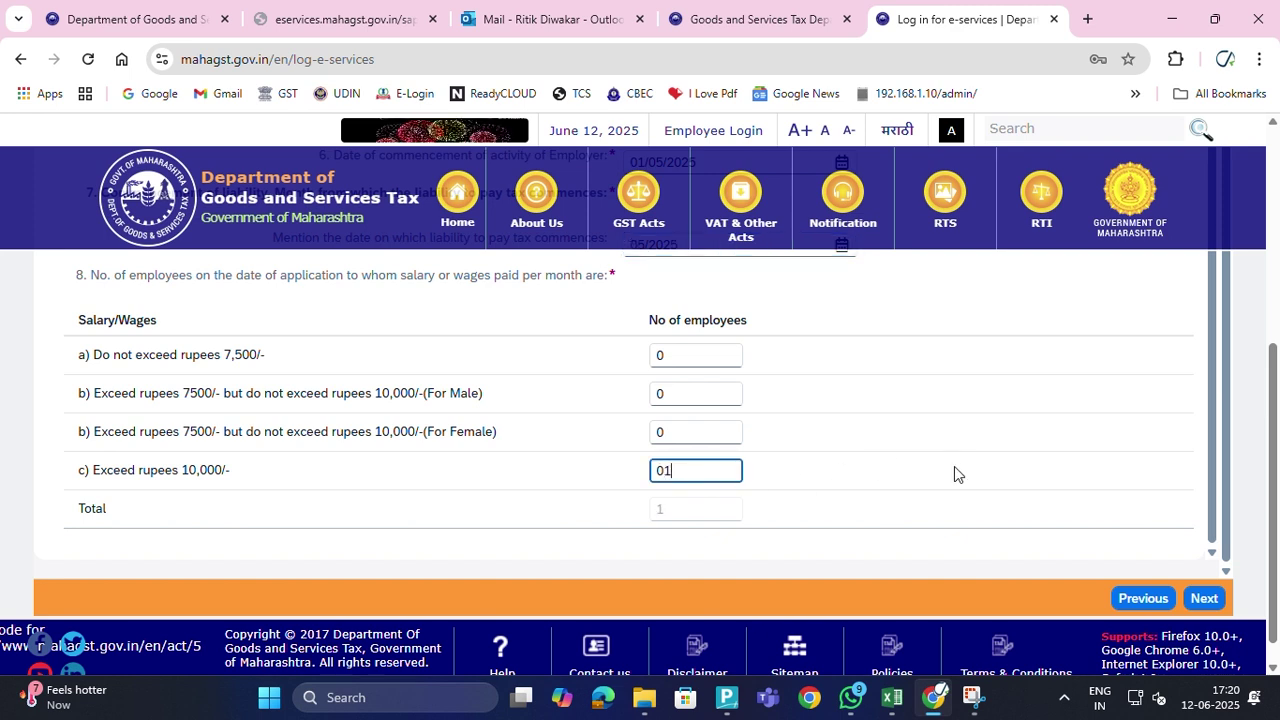
left_click(1200, 597)
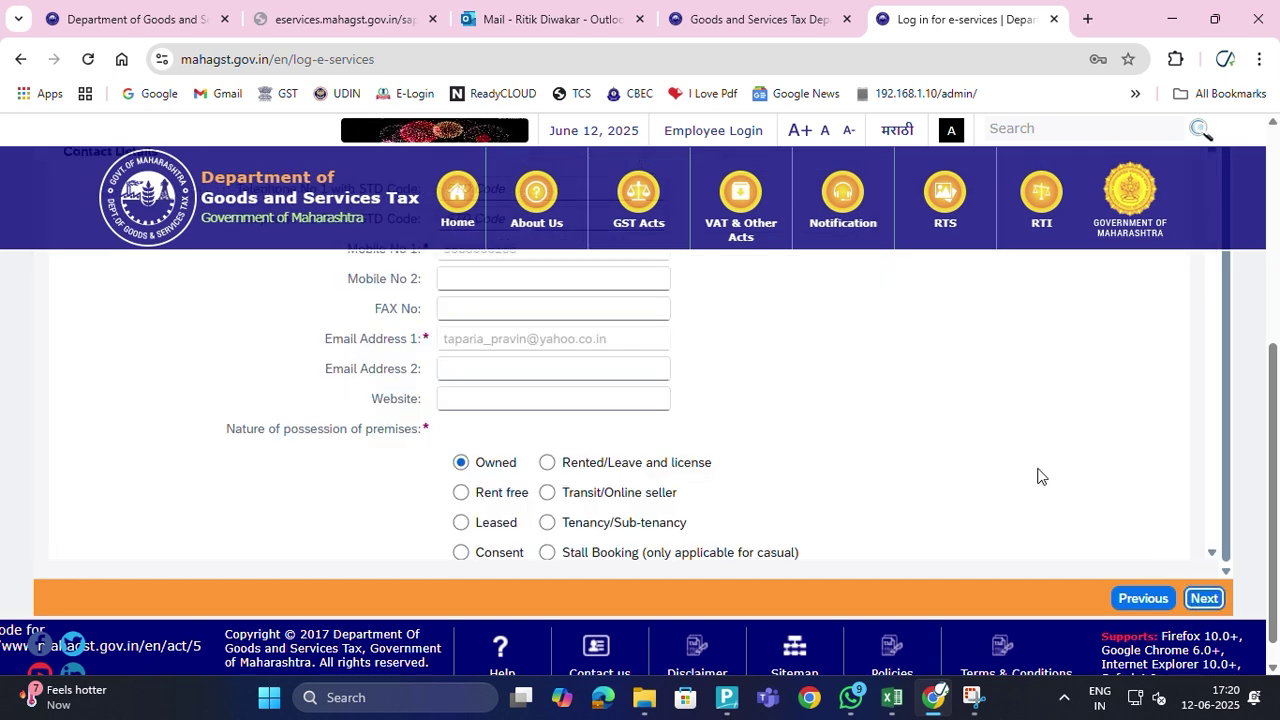
Leave the empty business address form and return to the Outlook inbox
scroll(831, 429, "up", 2)
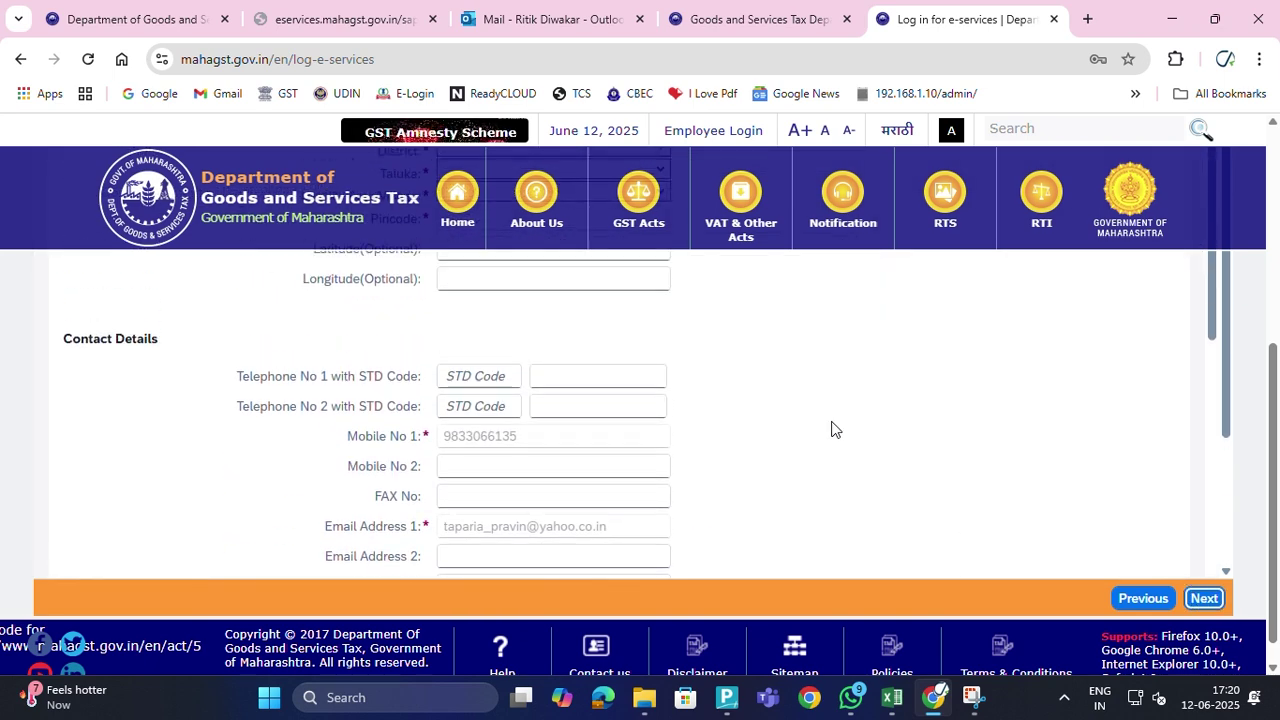
scroll(831, 429, "up", 1)
scroll(927, 385, "up", 4)
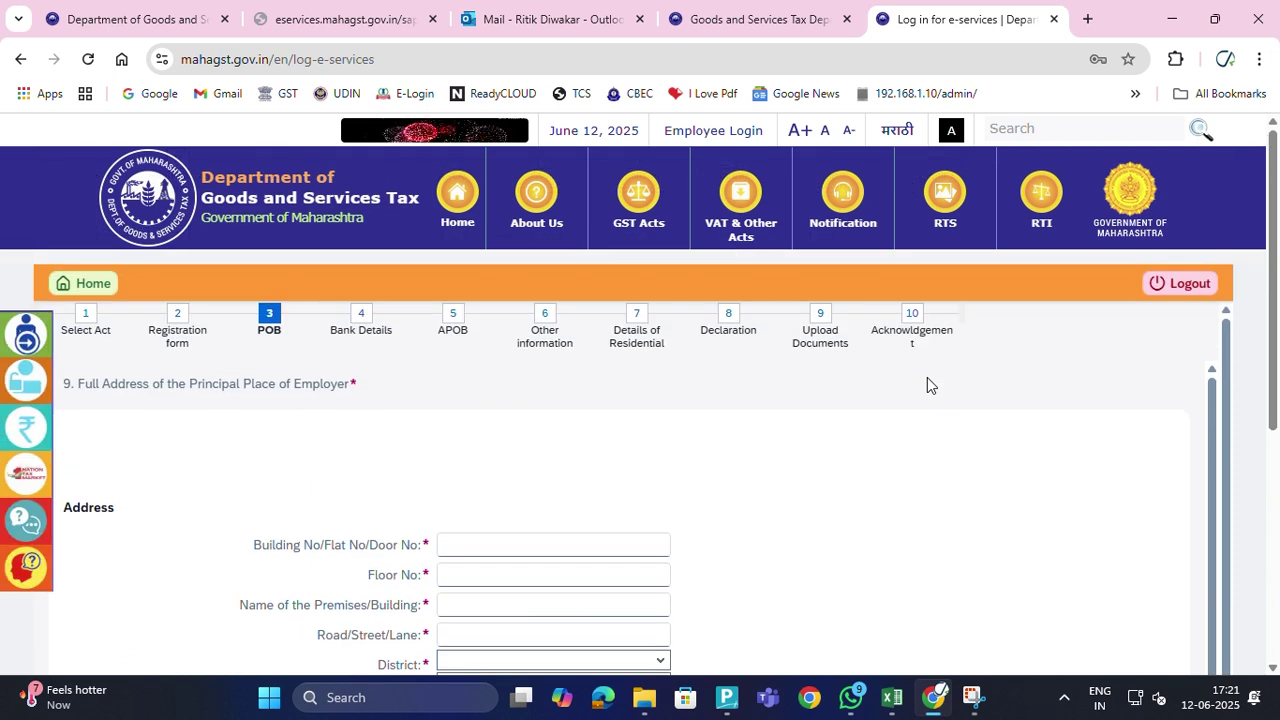
scroll(927, 385, "down", 1)
left_click(524, 451)
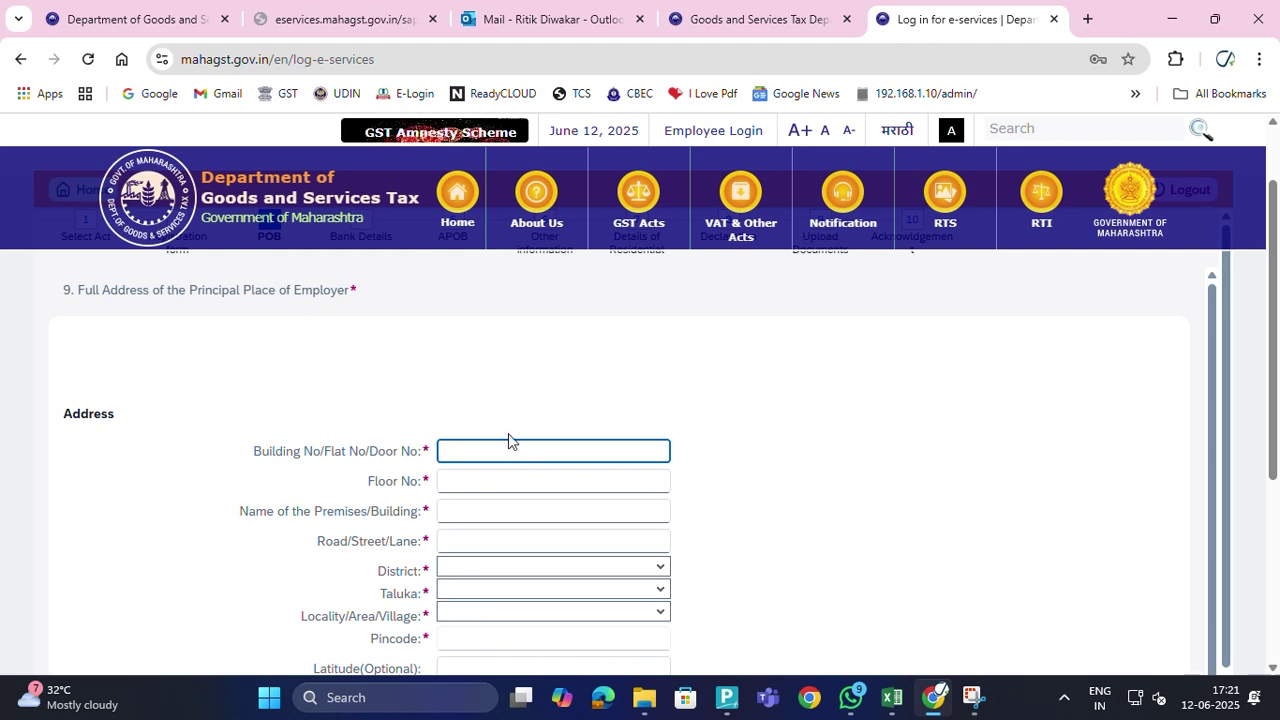
left_click(482, 20)
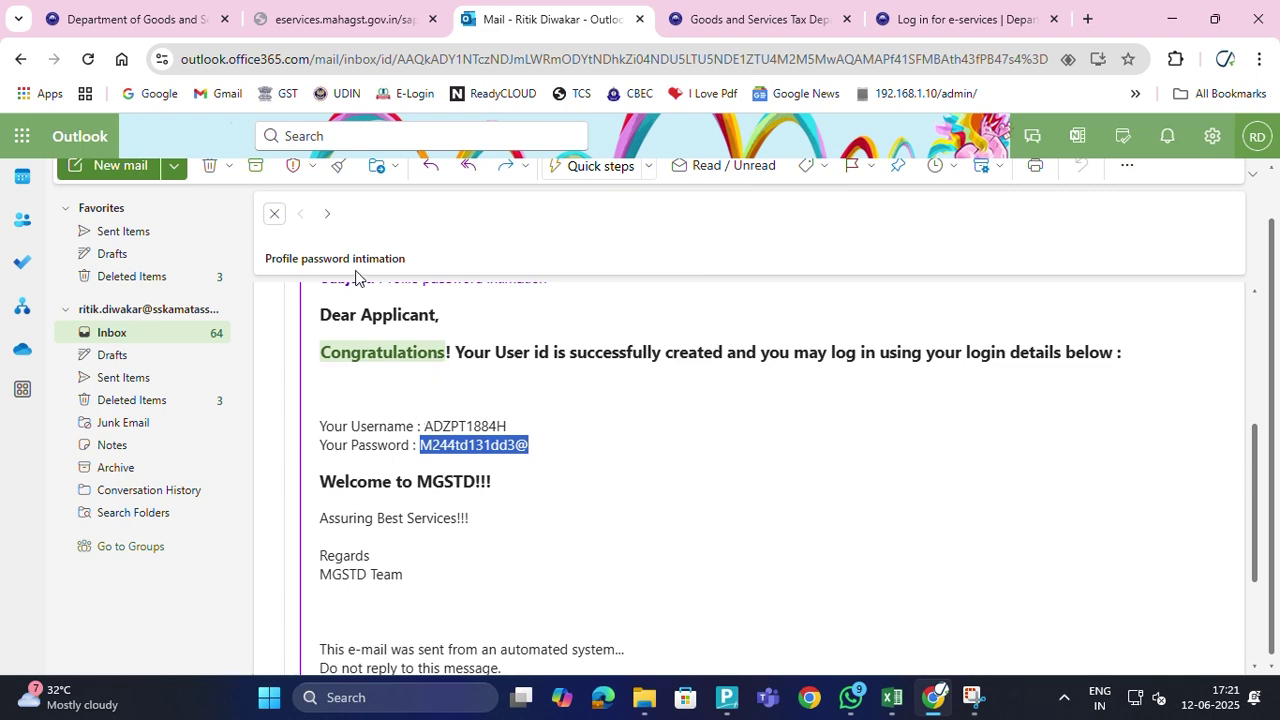
left_click(274, 213)
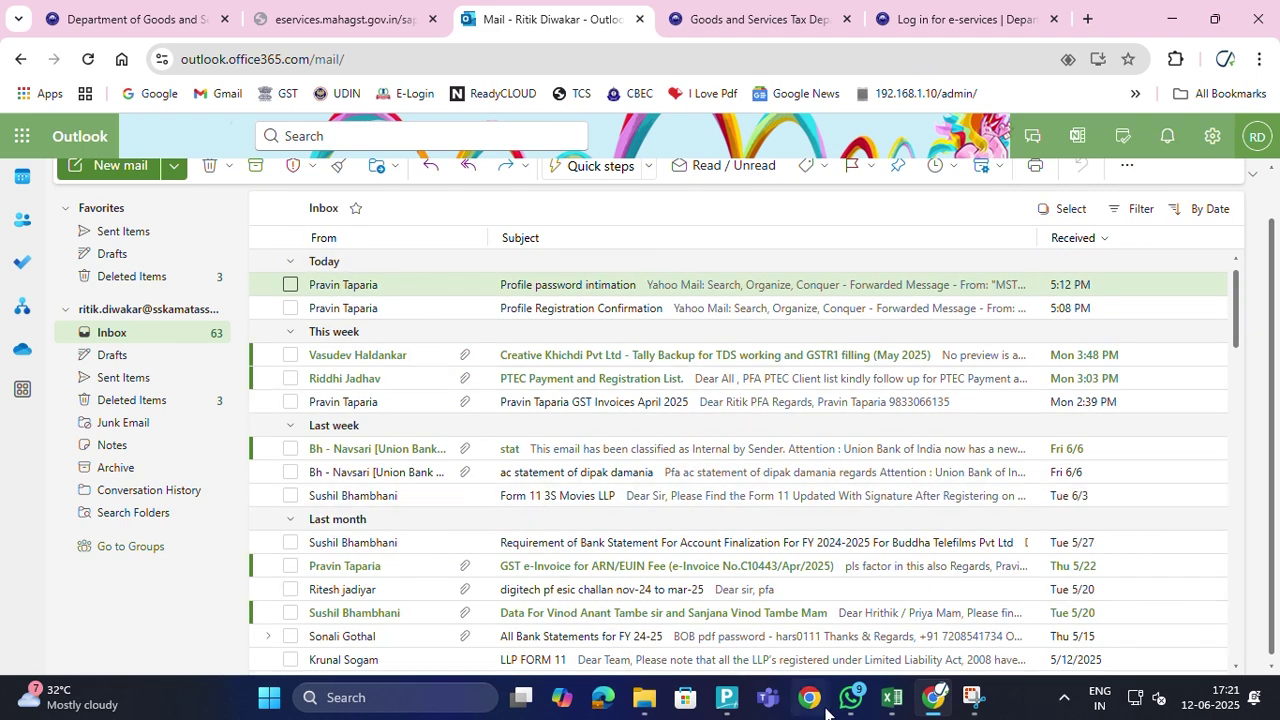
Browse SSK-NAS to wfh > OFFICEDATA 25-26 > 1 Working's & Final Data in File Explorer
left_click(640, 699)
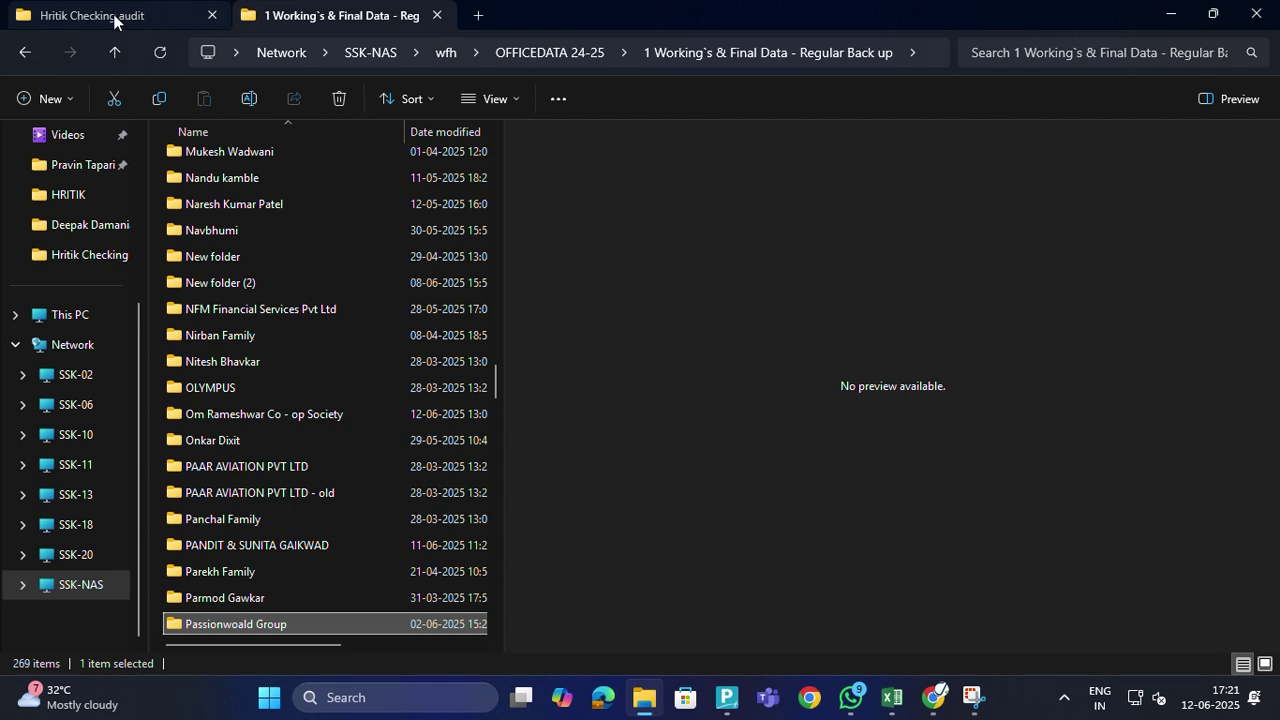
scroll(243, 343, "up", 3)
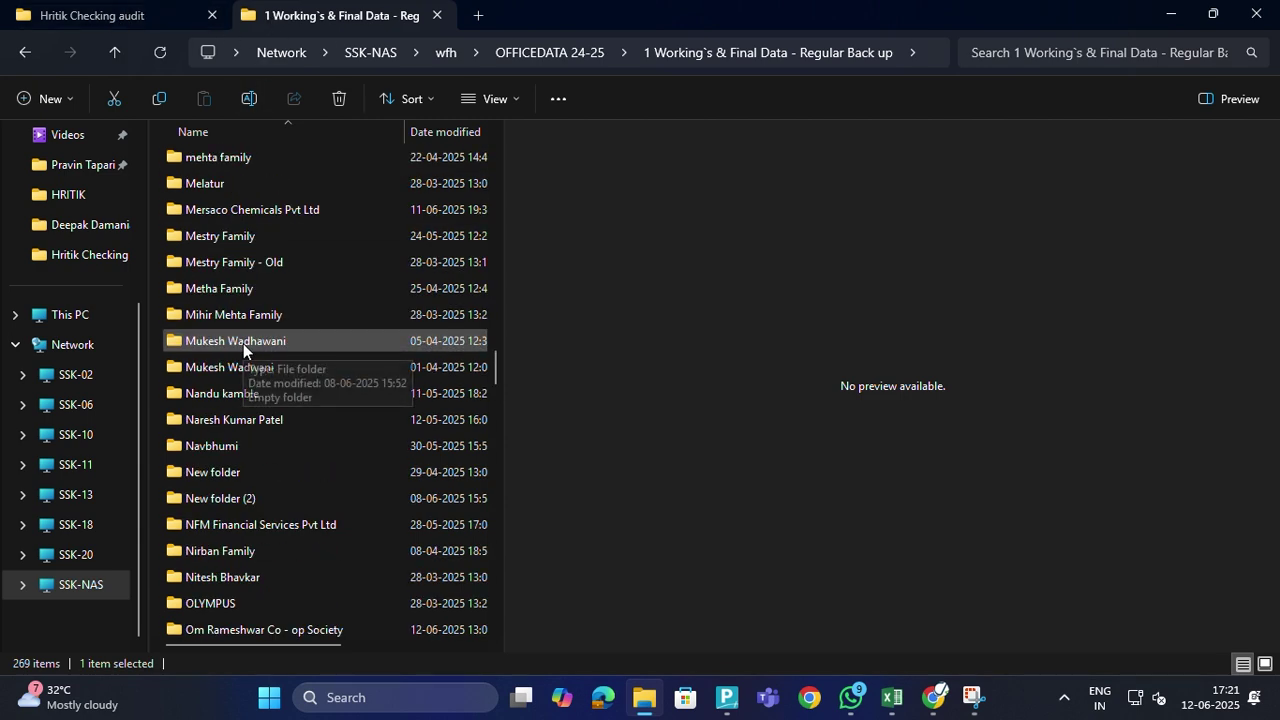
left_click(85, 585)
scroll(340, 460, "down", 3)
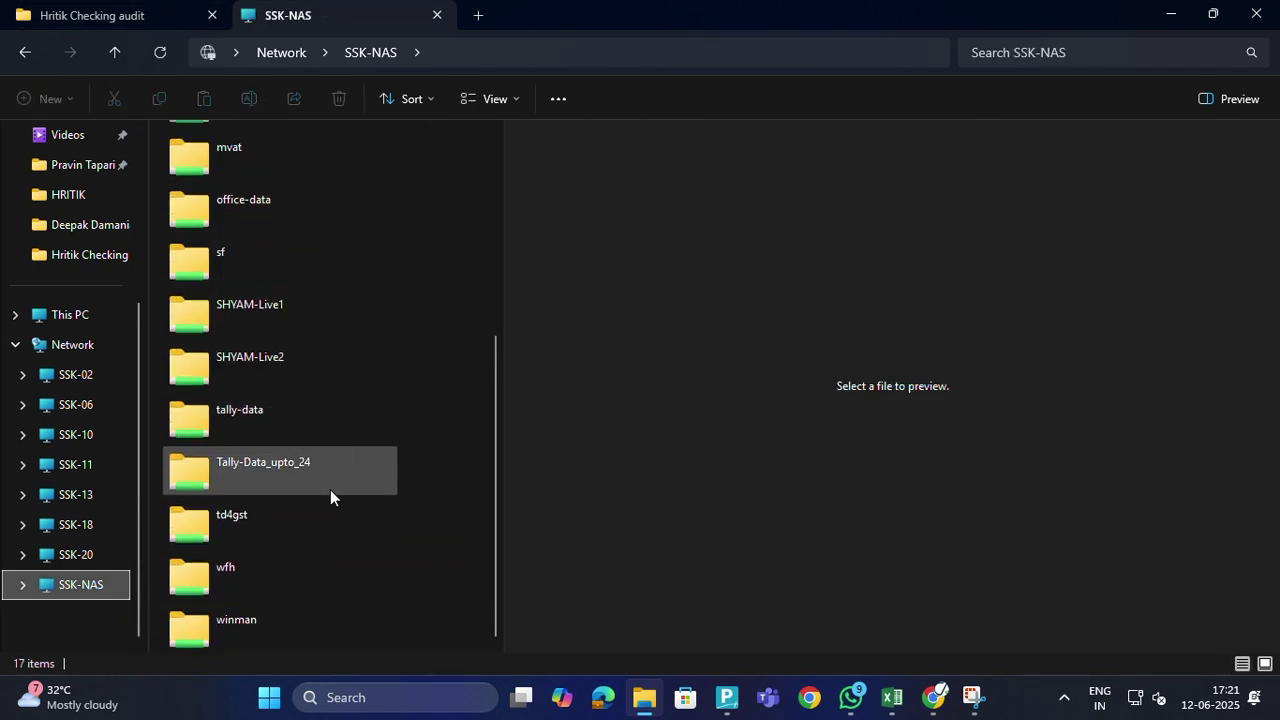
double_click(237, 566)
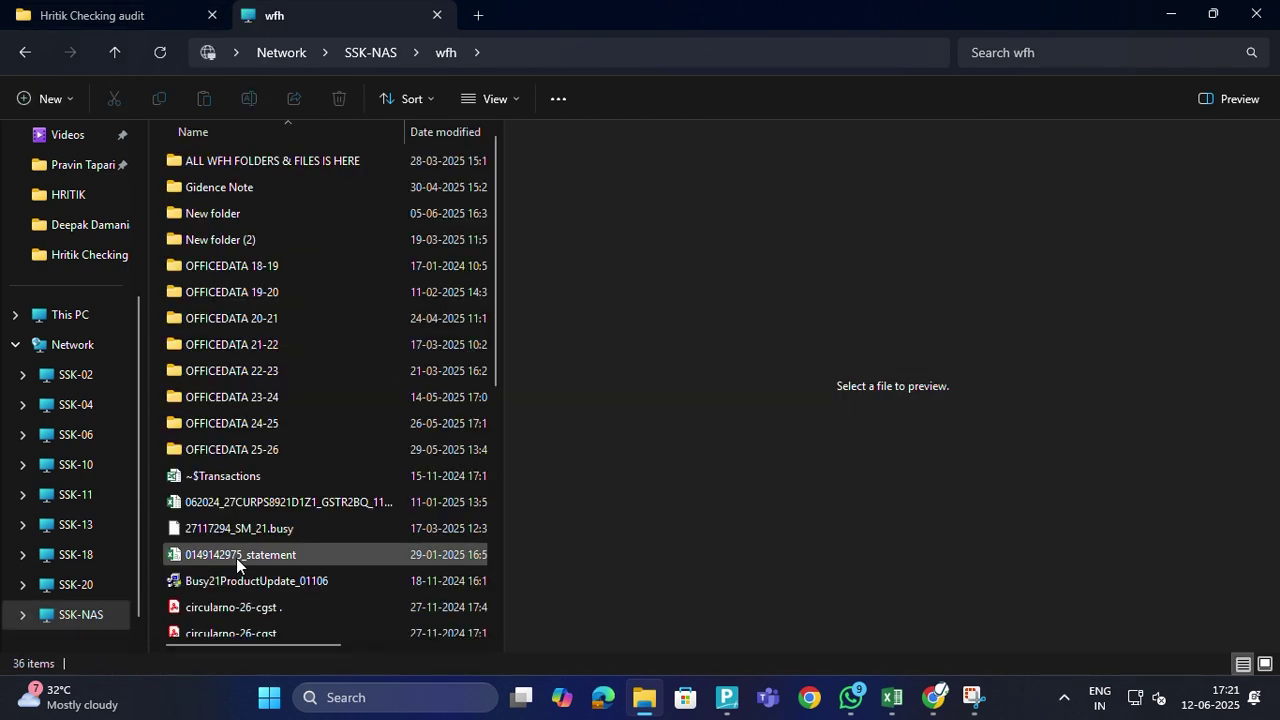
double_click(286, 446)
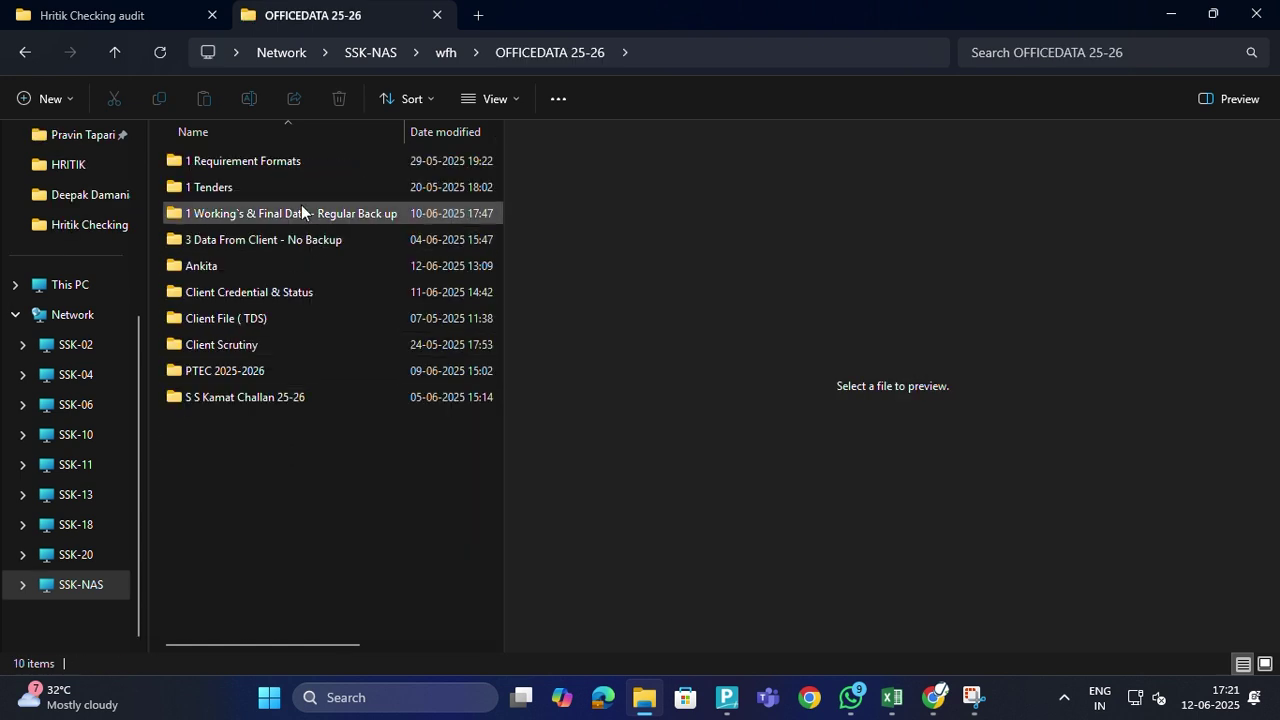
double_click(302, 215)
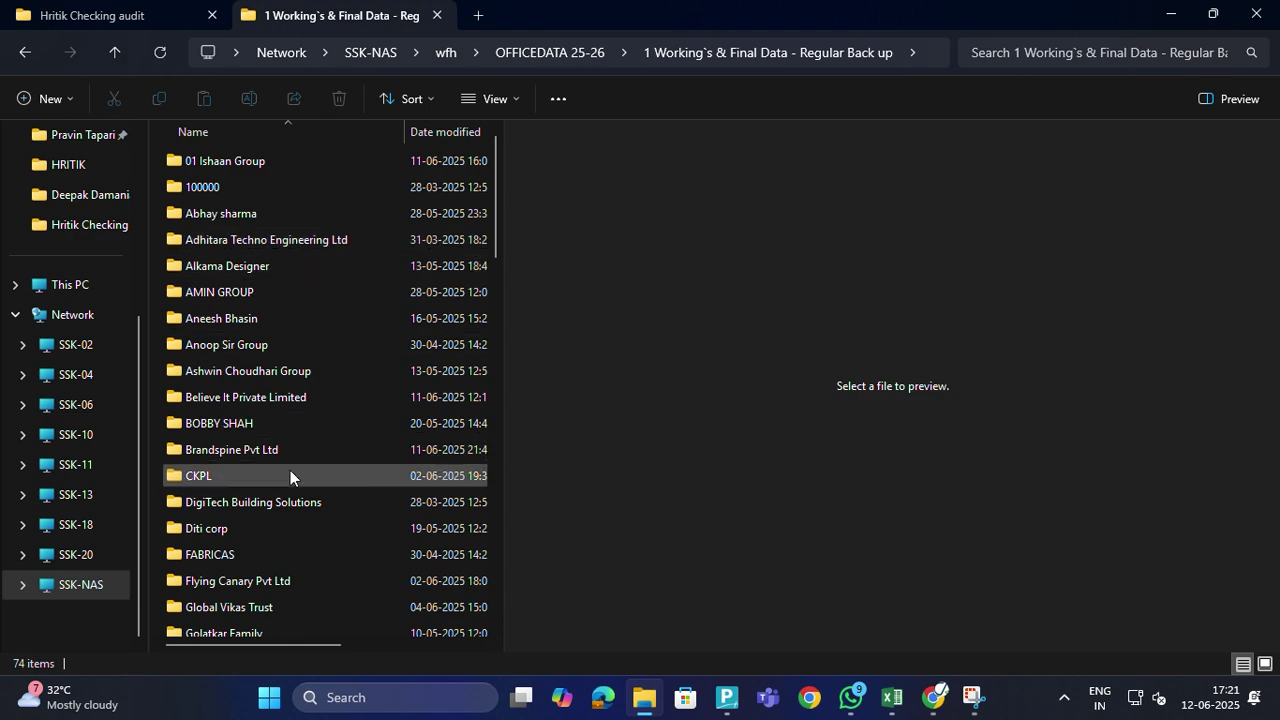
Open Axis MF April 2025.pdf from the client's May 25 invoices folder
scroll(251, 500, "down", 6)
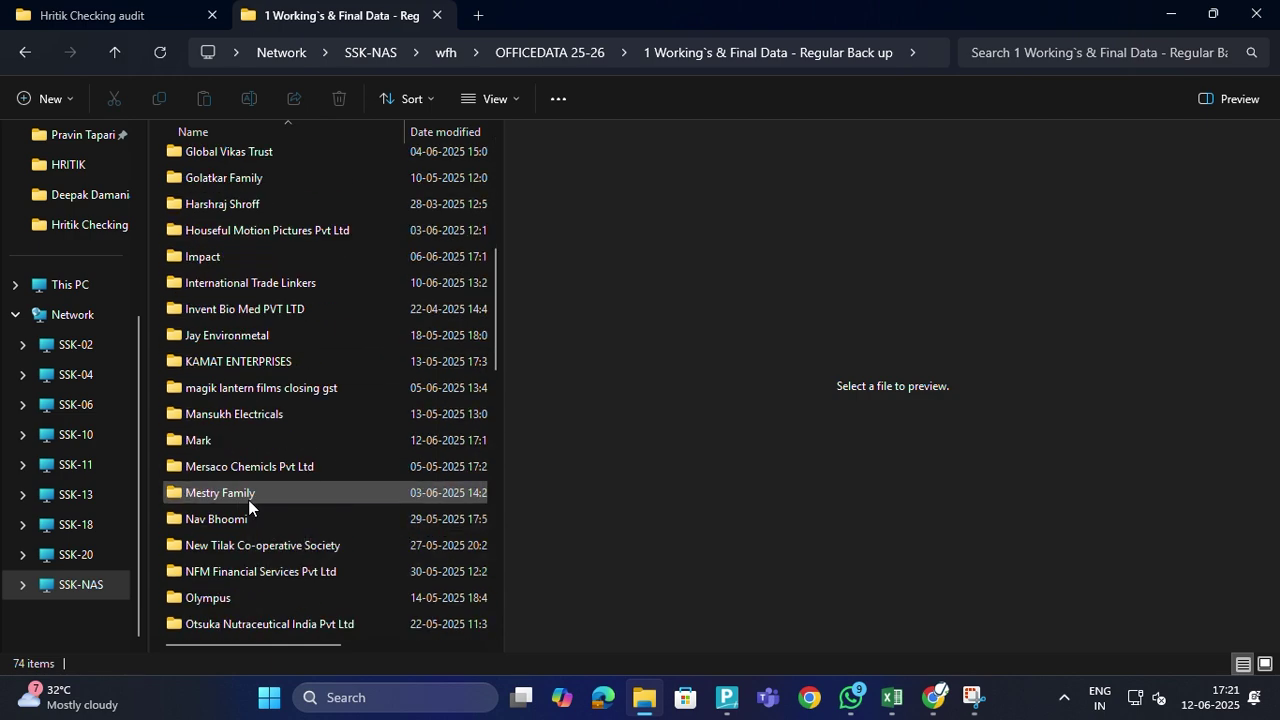
scroll(255, 496, "down", 3)
double_click(258, 467)
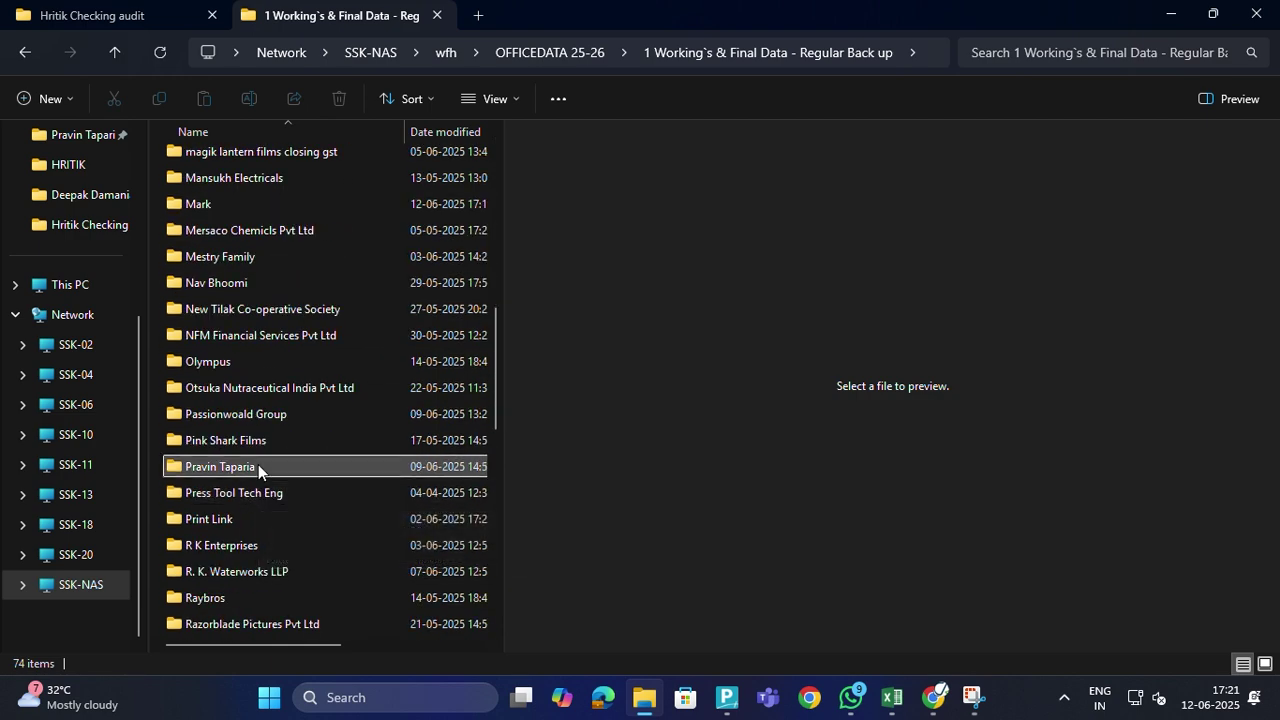
double_click(280, 185)
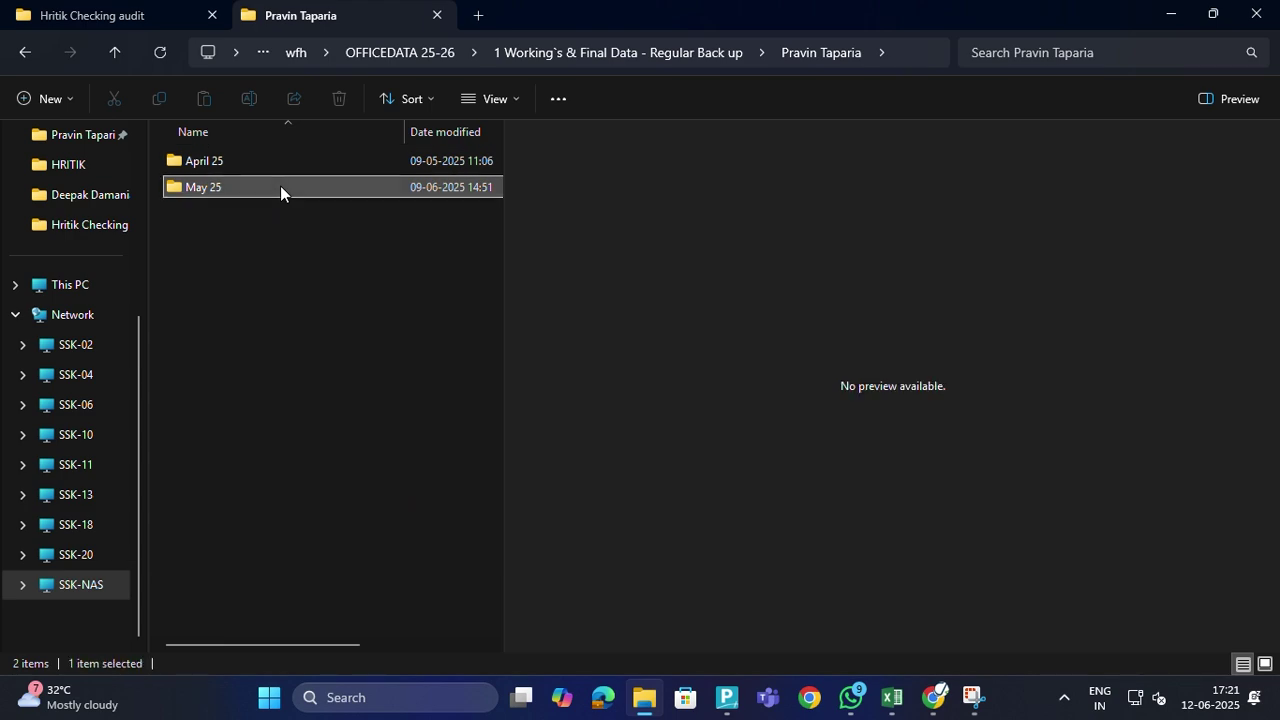
double_click(330, 166)
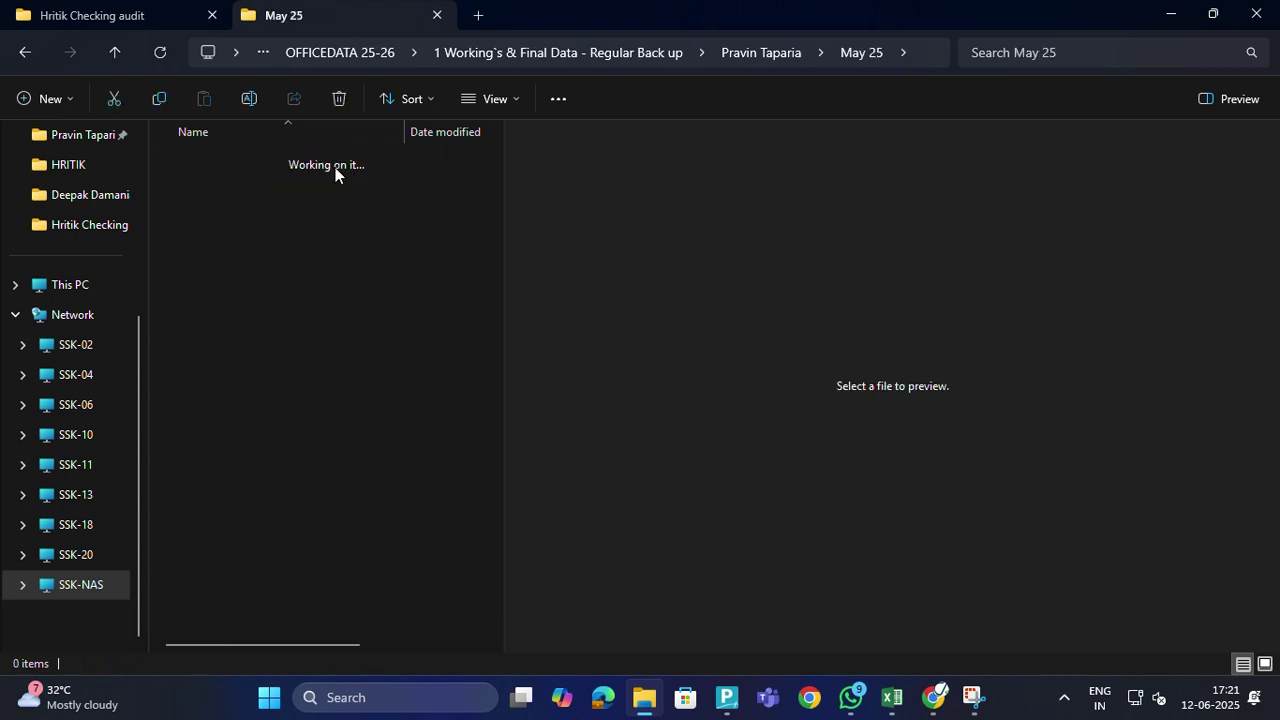
left_click(303, 191)
double_click(303, 191)
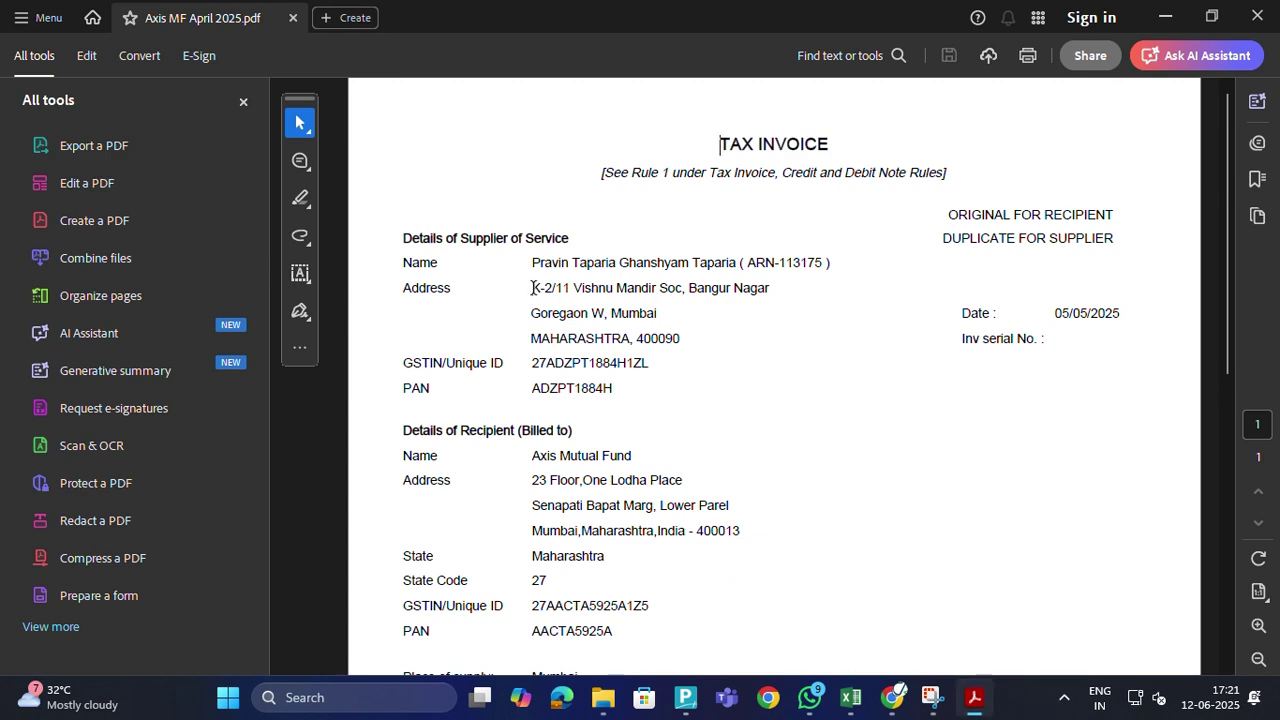
Copy the start of the invoice's supplier address into the Building No field
left_click_drag(530, 288, 661, 290)
key("ctrl+c")
key("alt+Tab")
key("alt+Tab")
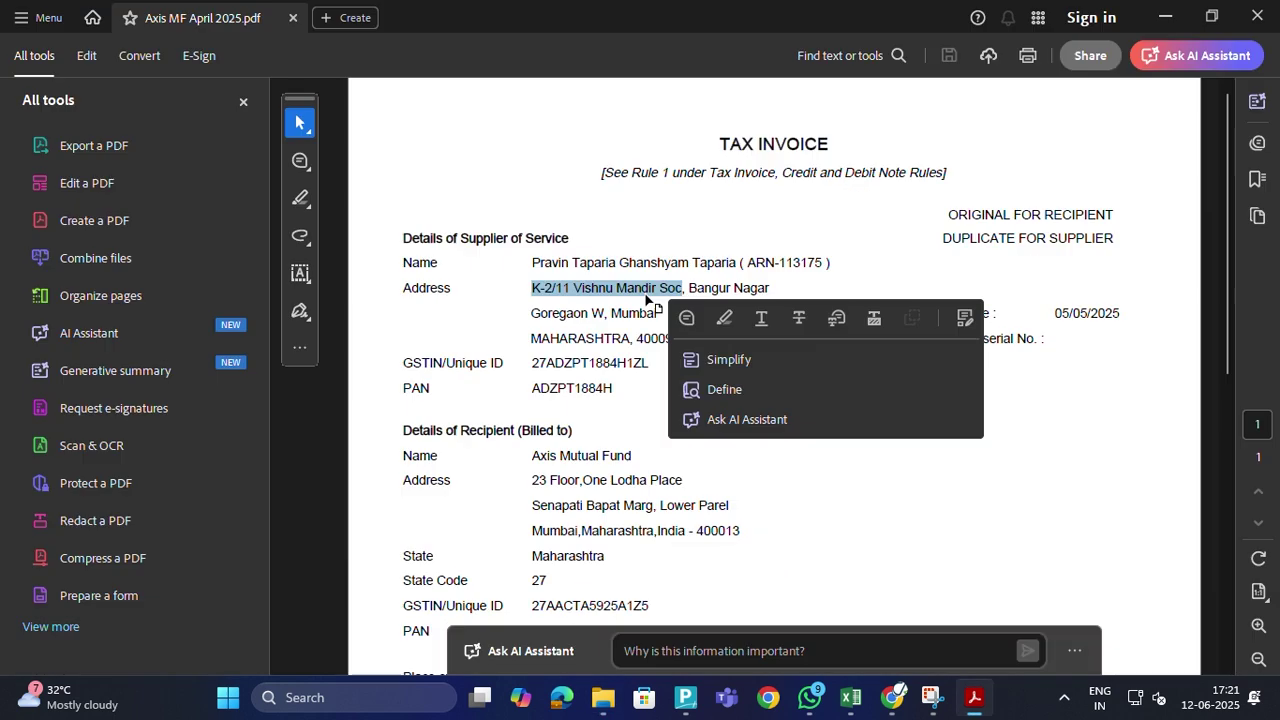
key("alt+Tab")
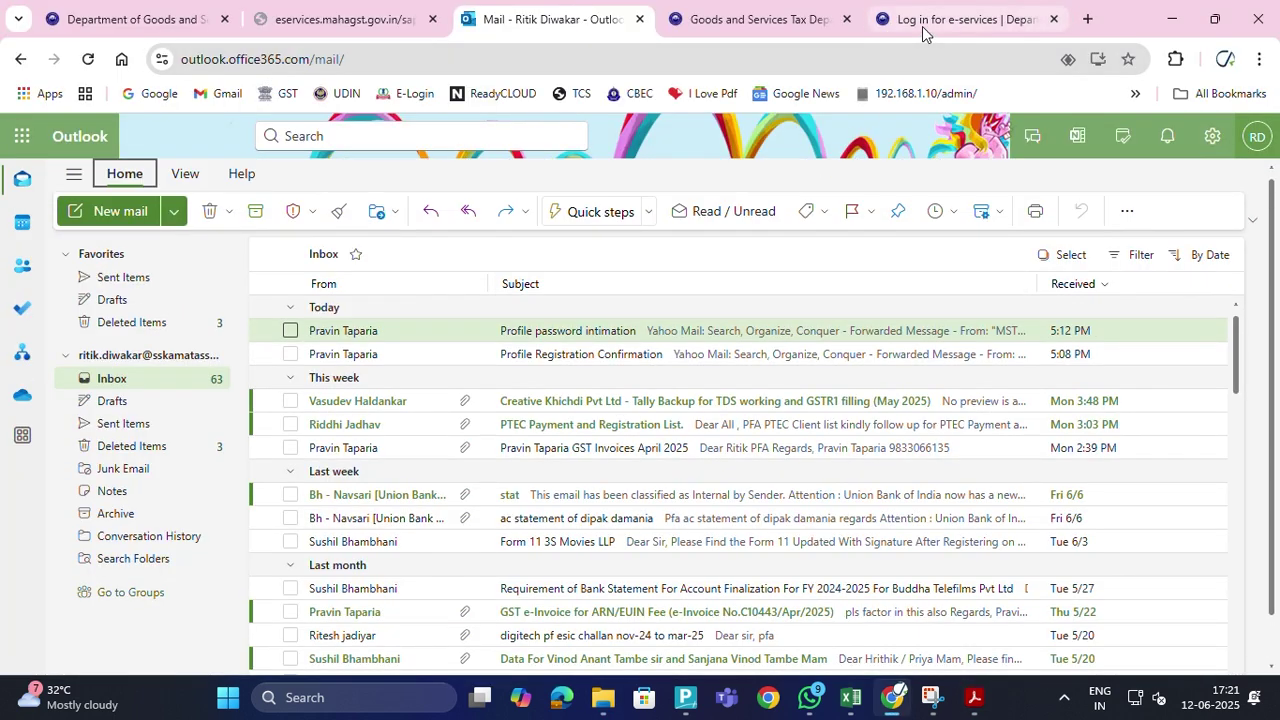
left_click(965, 19)
key("ctrl+v")
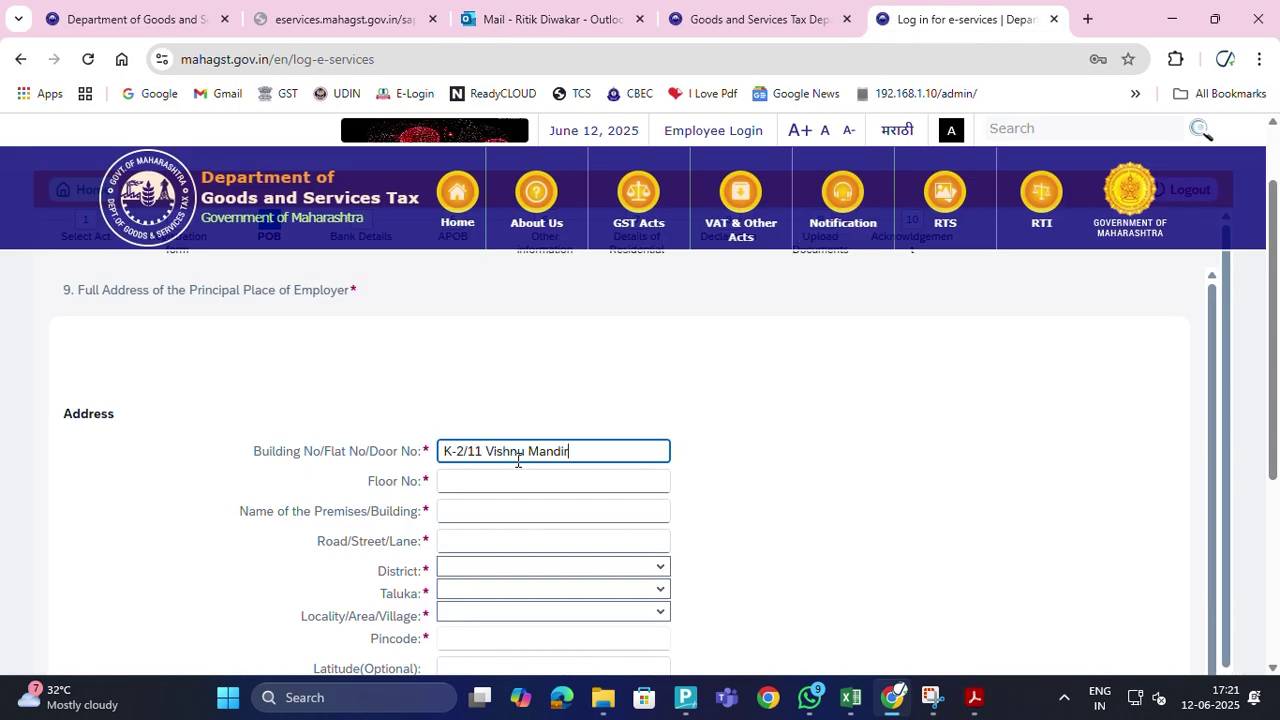
left_click(477, 484)
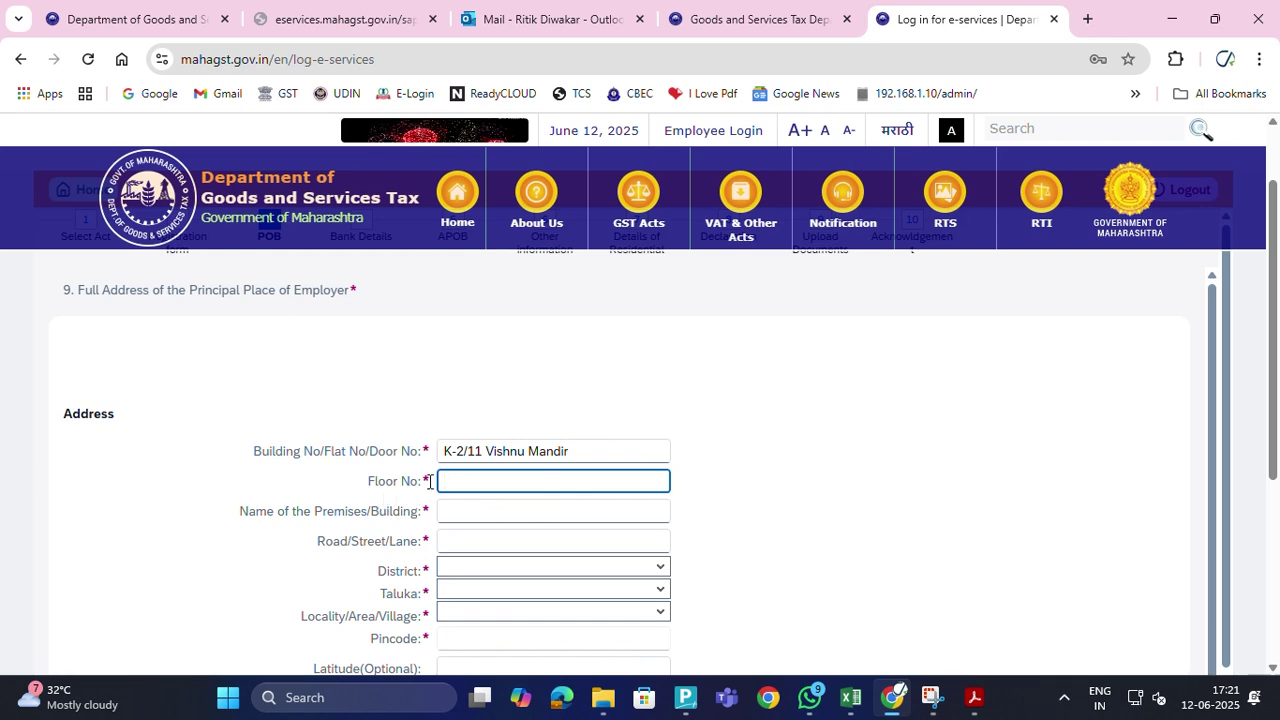
key("alt+Tab")
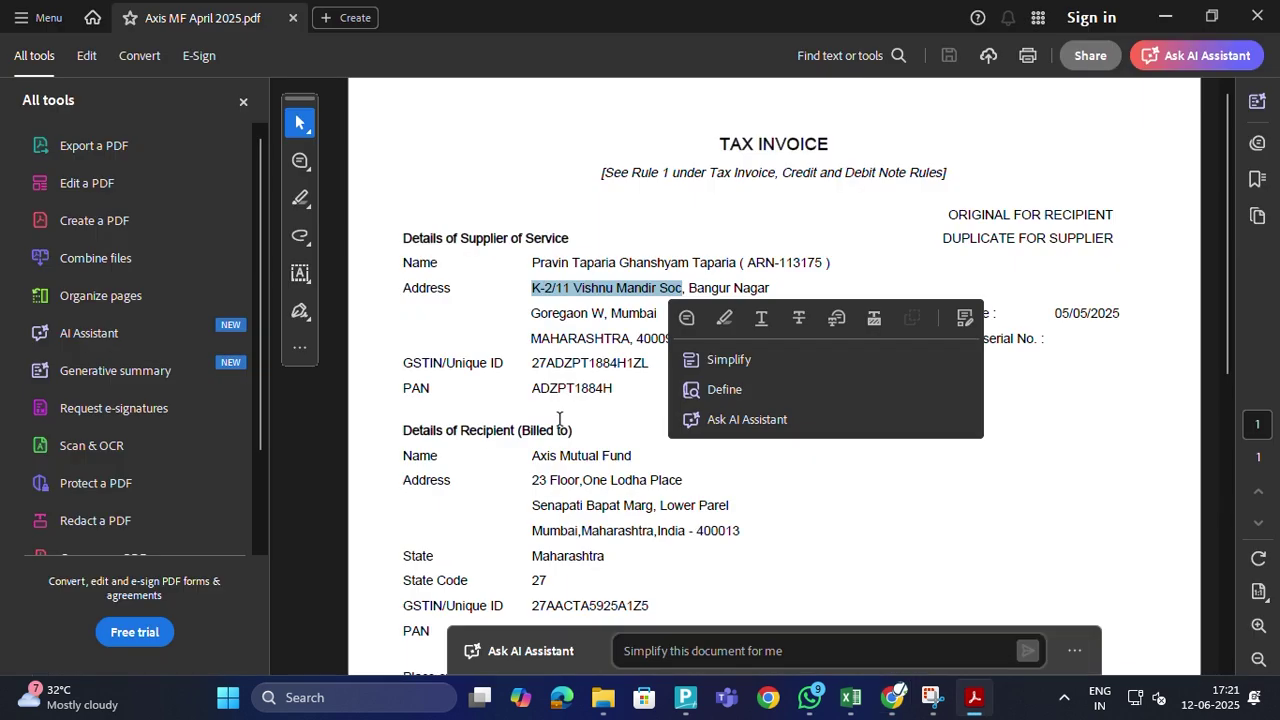
left_click(567, 367)
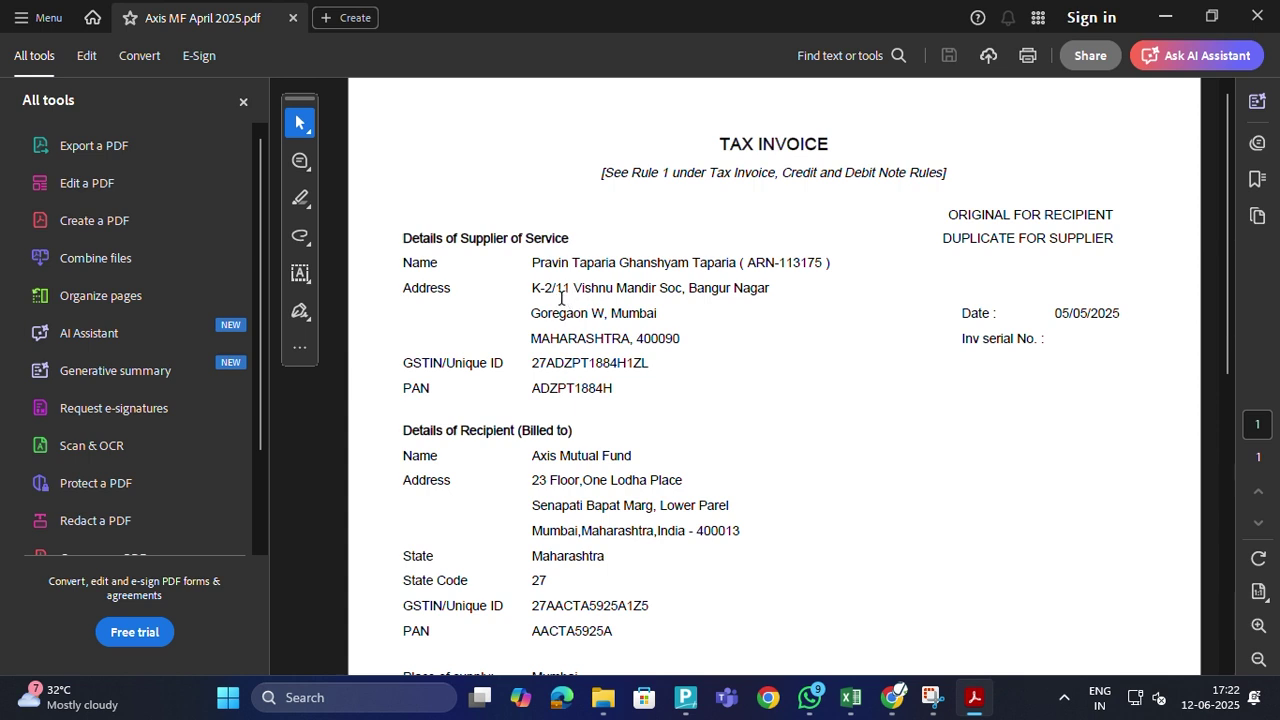
key("alt+Tab")
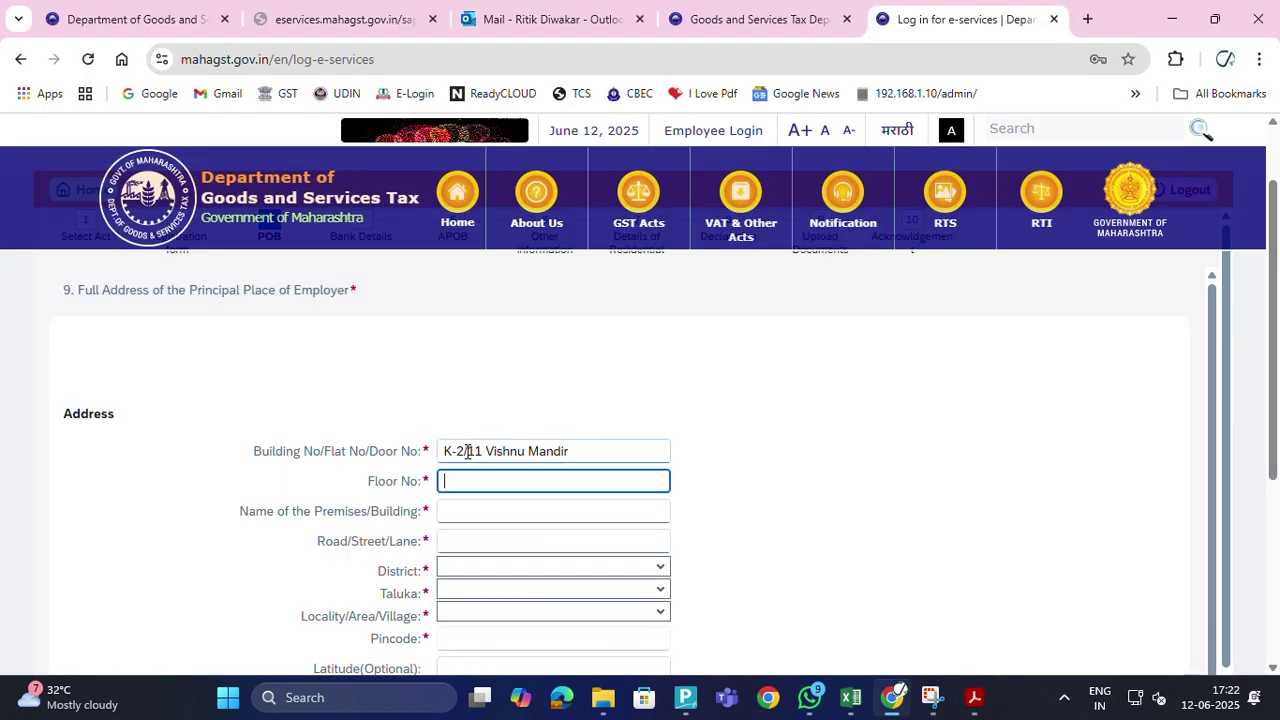
Move the floor number from Building No into Floor No, then select the locality in the invoice
left_click_drag(467, 451, 484, 451)
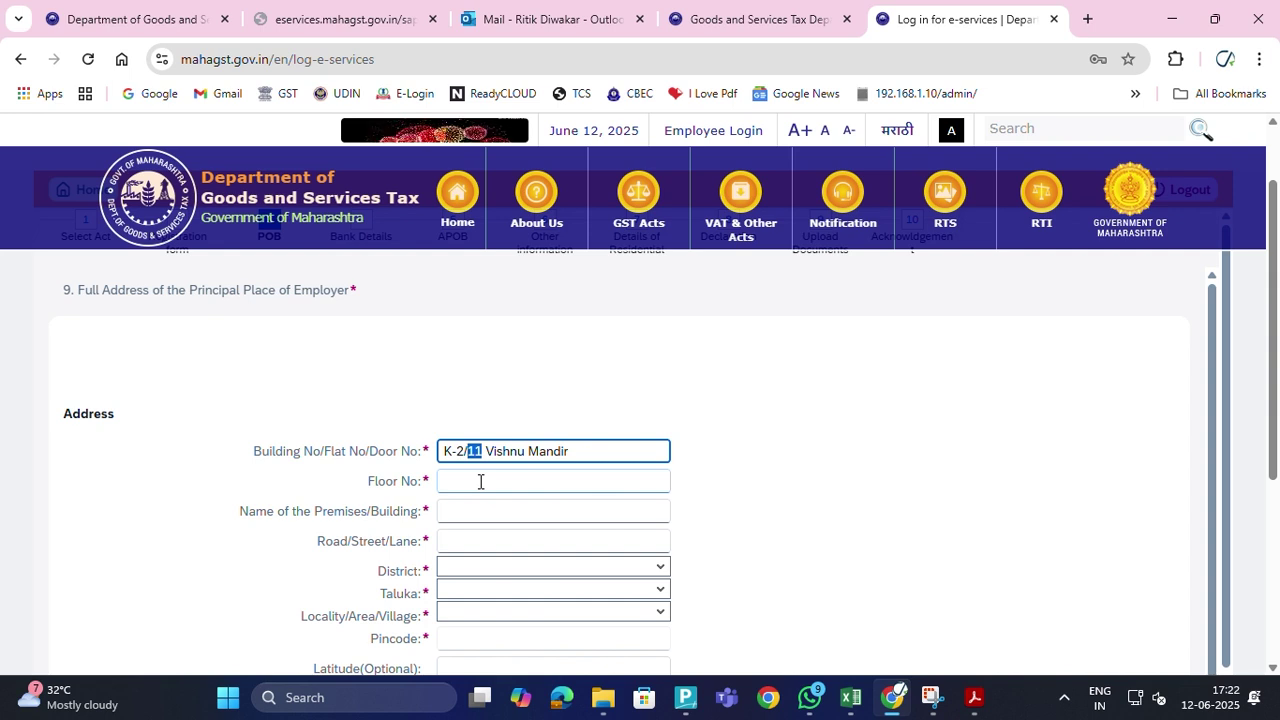
key("BackSpace")
left_click(476, 481)
type("11")
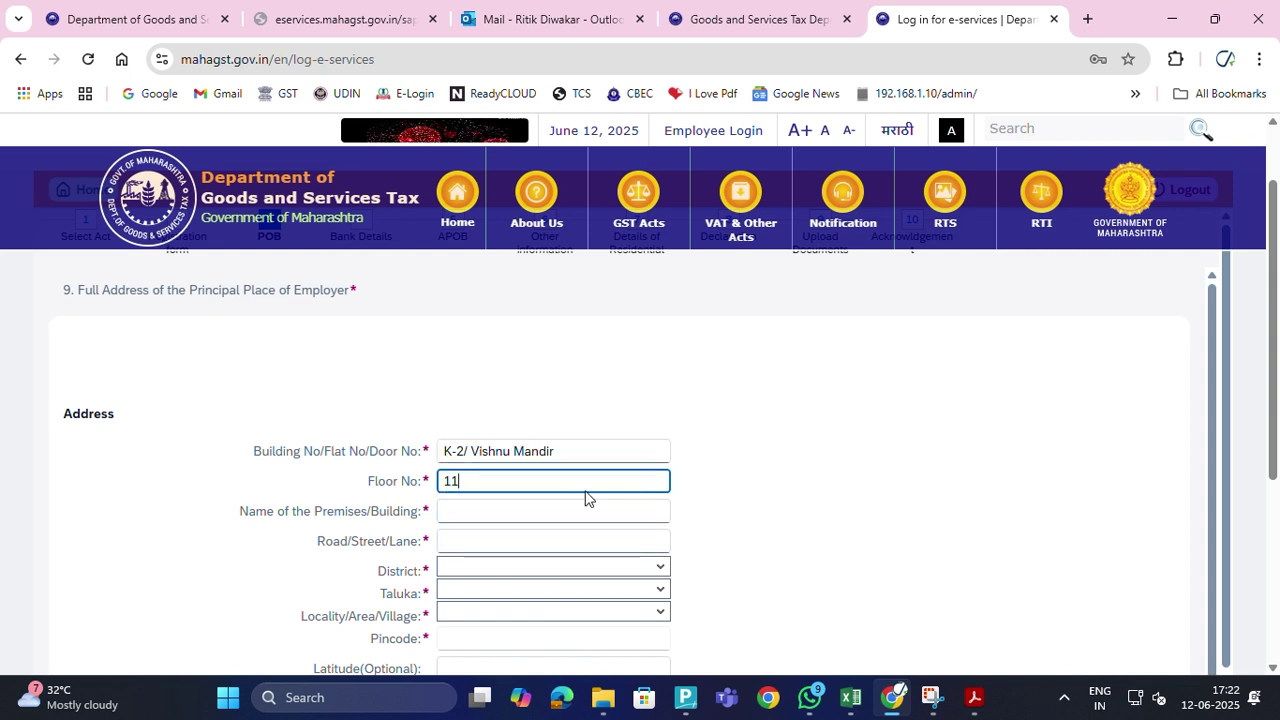
left_click(668, 404)
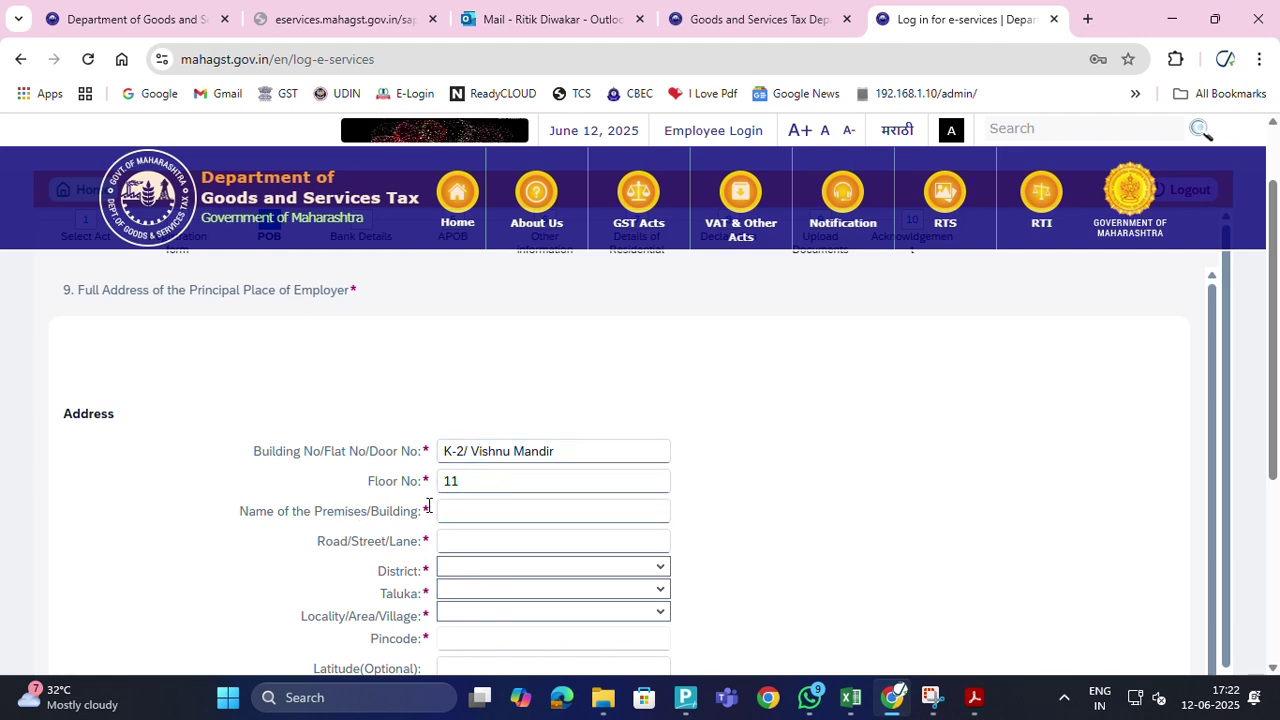
key("alt+Tab")
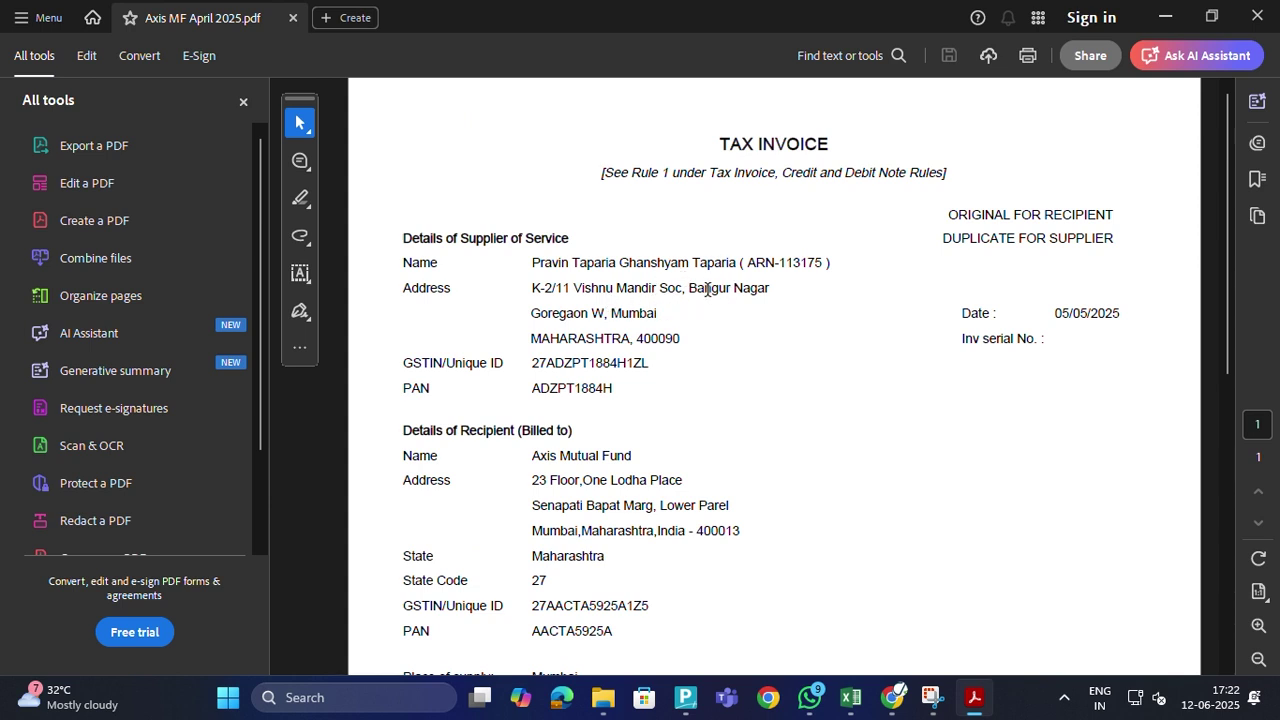
left_click_drag(689, 288, 769, 296)
key("ctrl+c")
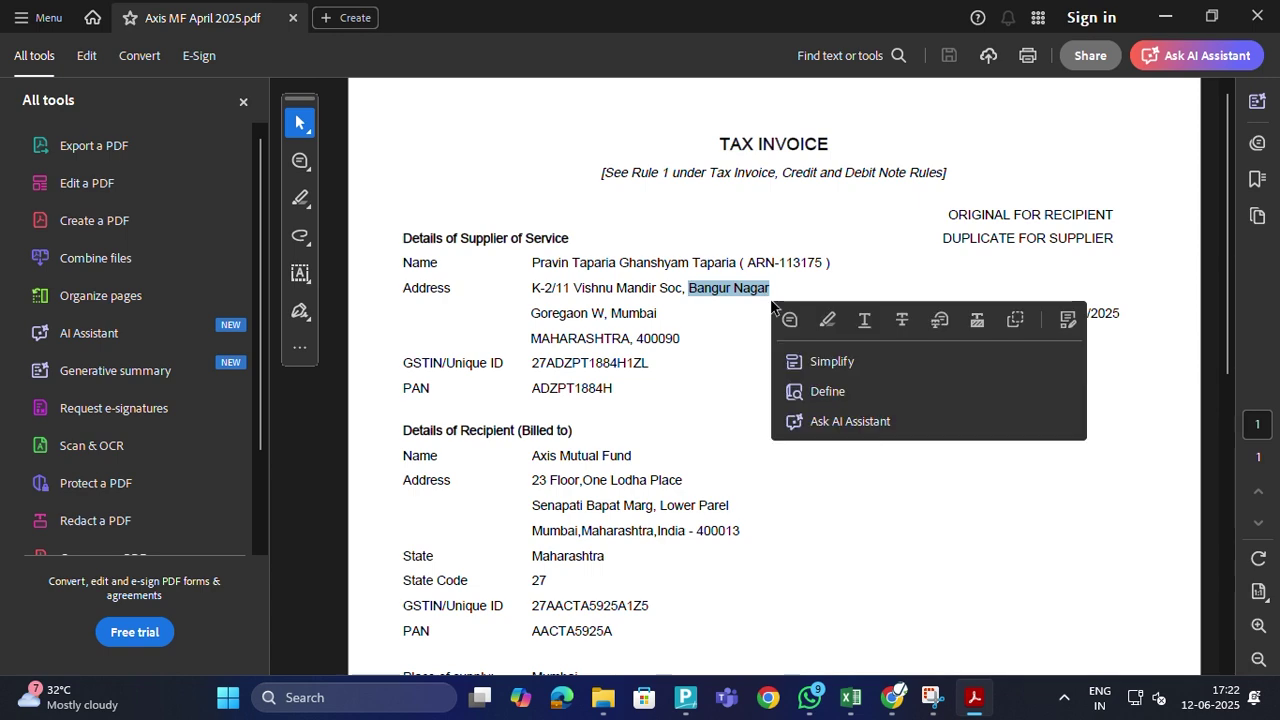
Fill Premises/Building with the building name and trim Building No to just the unit number
key("alt+Tab")
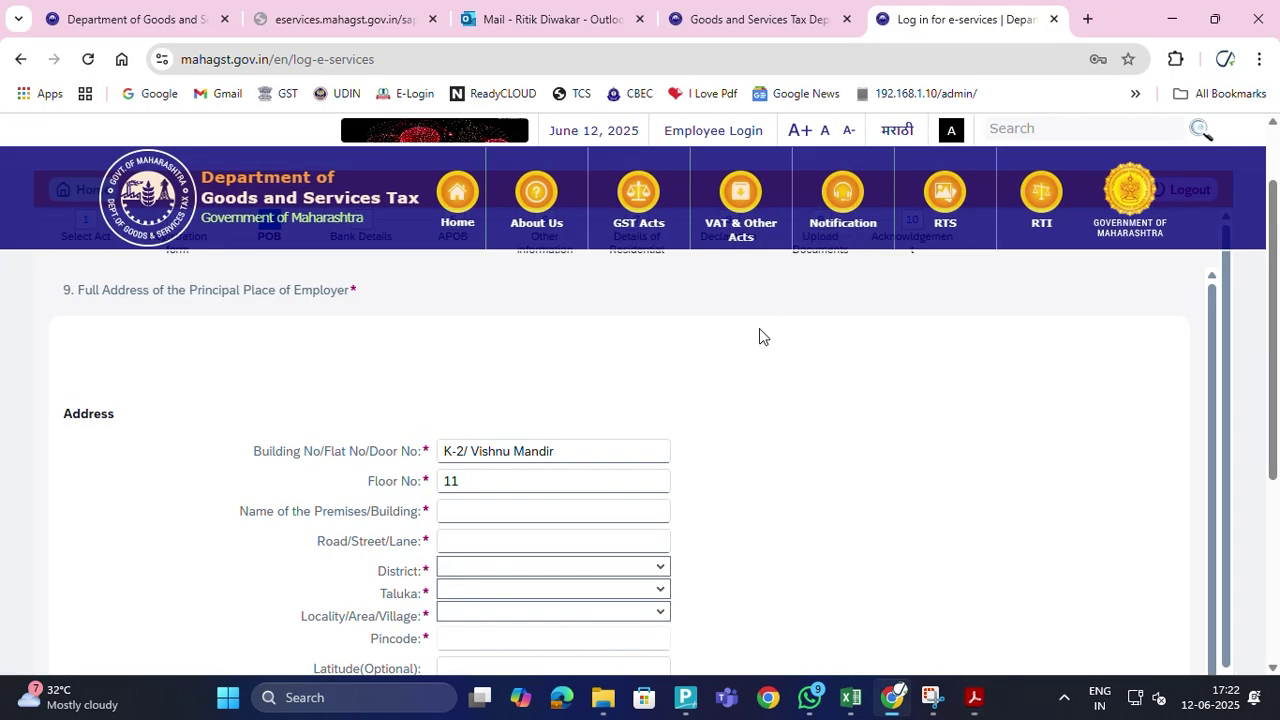
left_click(486, 513)
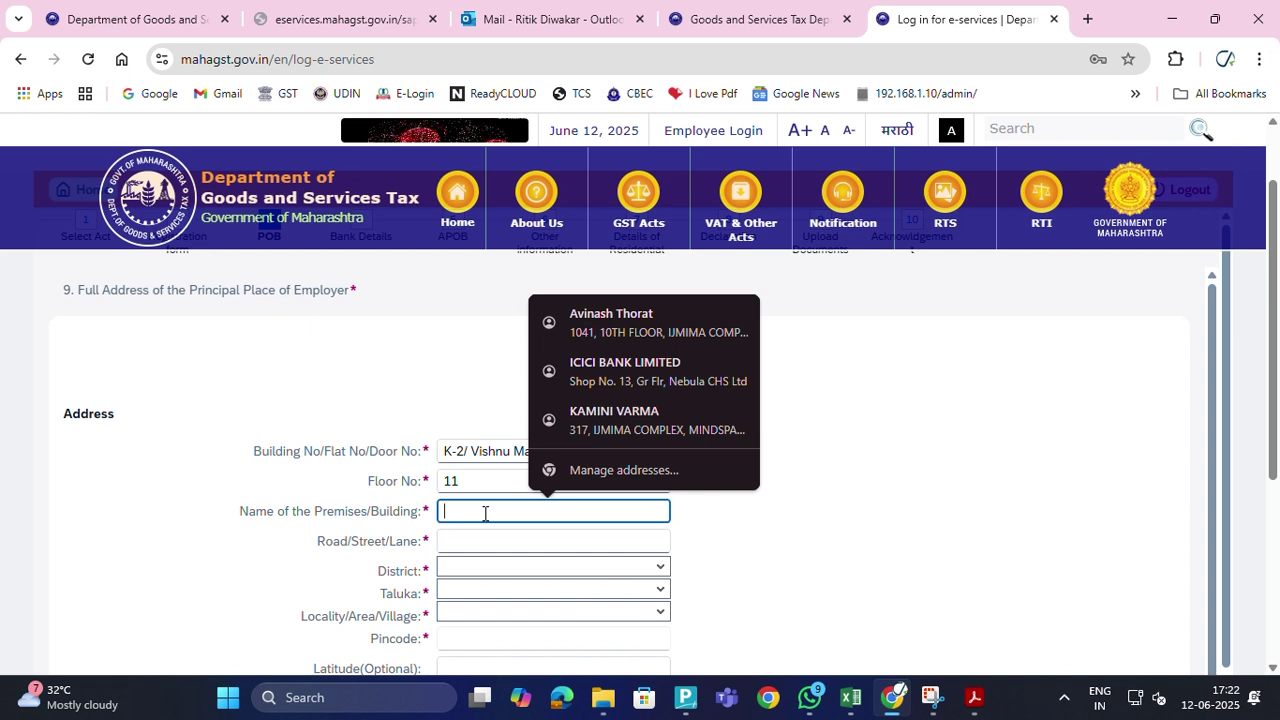
key("ctrl+v")
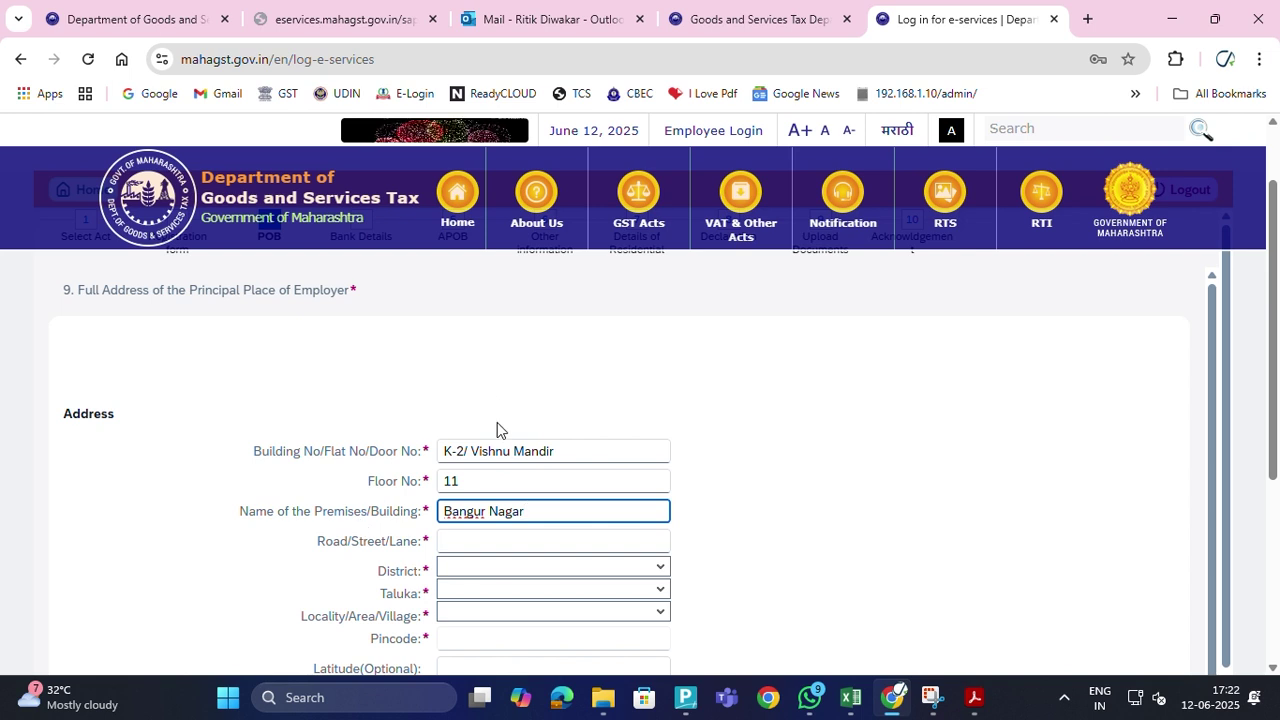
left_click_drag(471, 451, 557, 451)
key("ctrl+c")
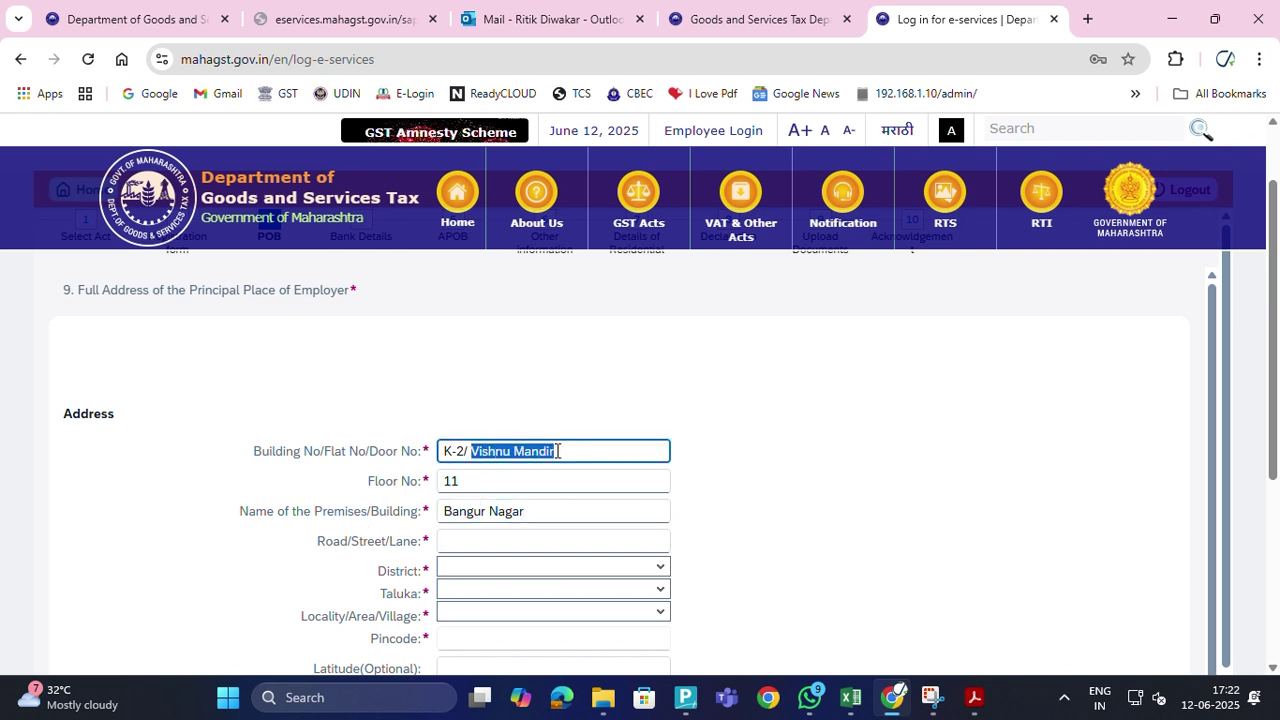
left_click(530, 512)
key("BackSpace")
key("BackSpace")
key("BackSpace")
key("BackSpace")
key("BackSpace")
key("BackSpace")
key("BackSpace")
key("BackSpace")
key("BackSpace")
key("BackSpace")
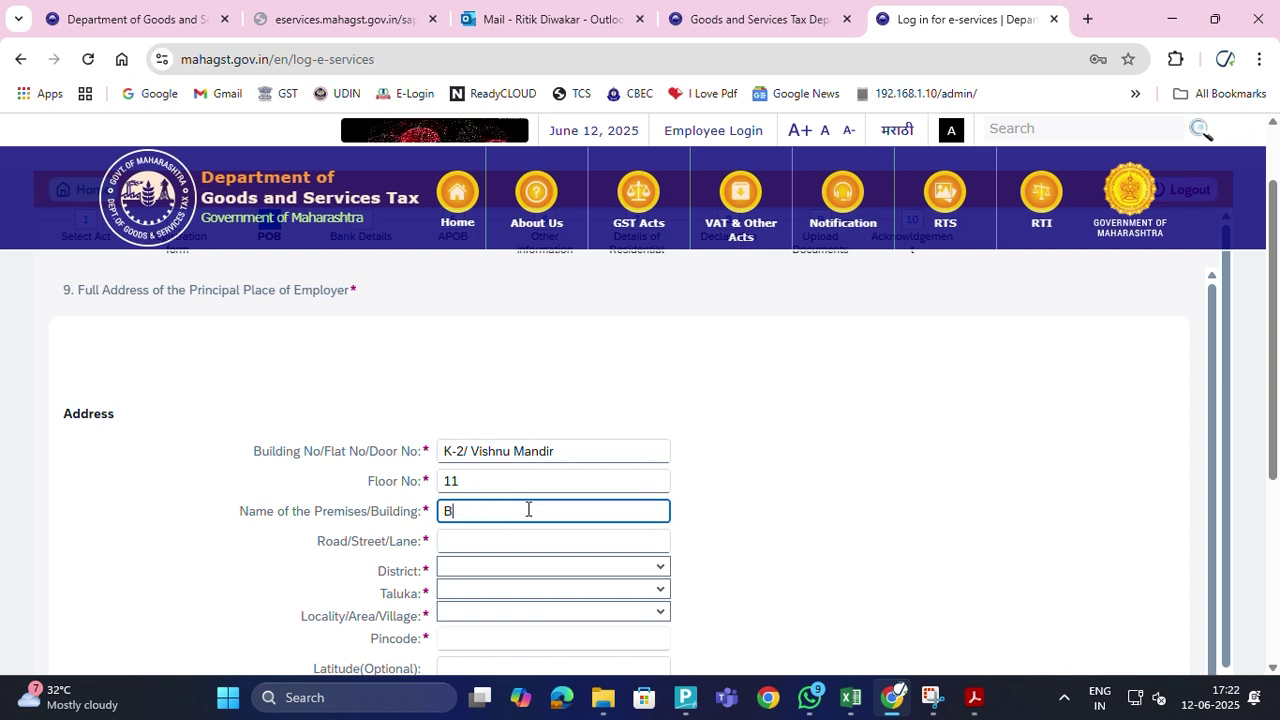
key("ctrl+v")
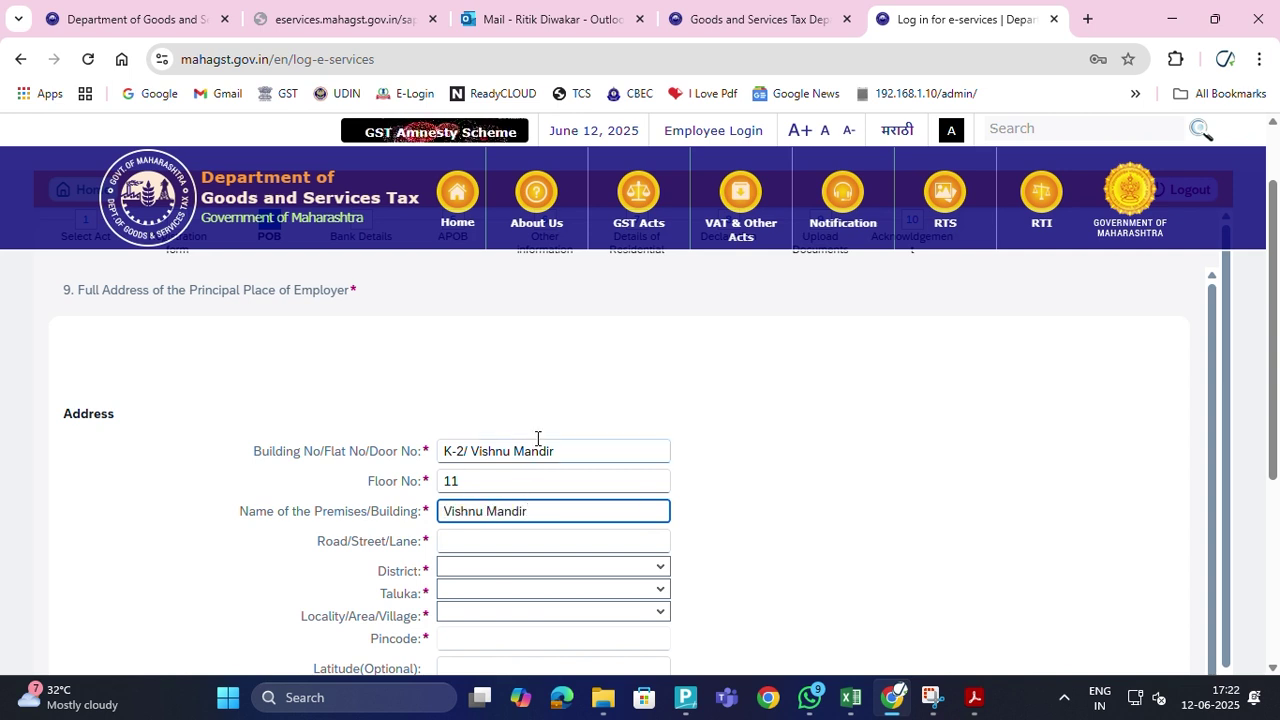
left_click(548, 455)
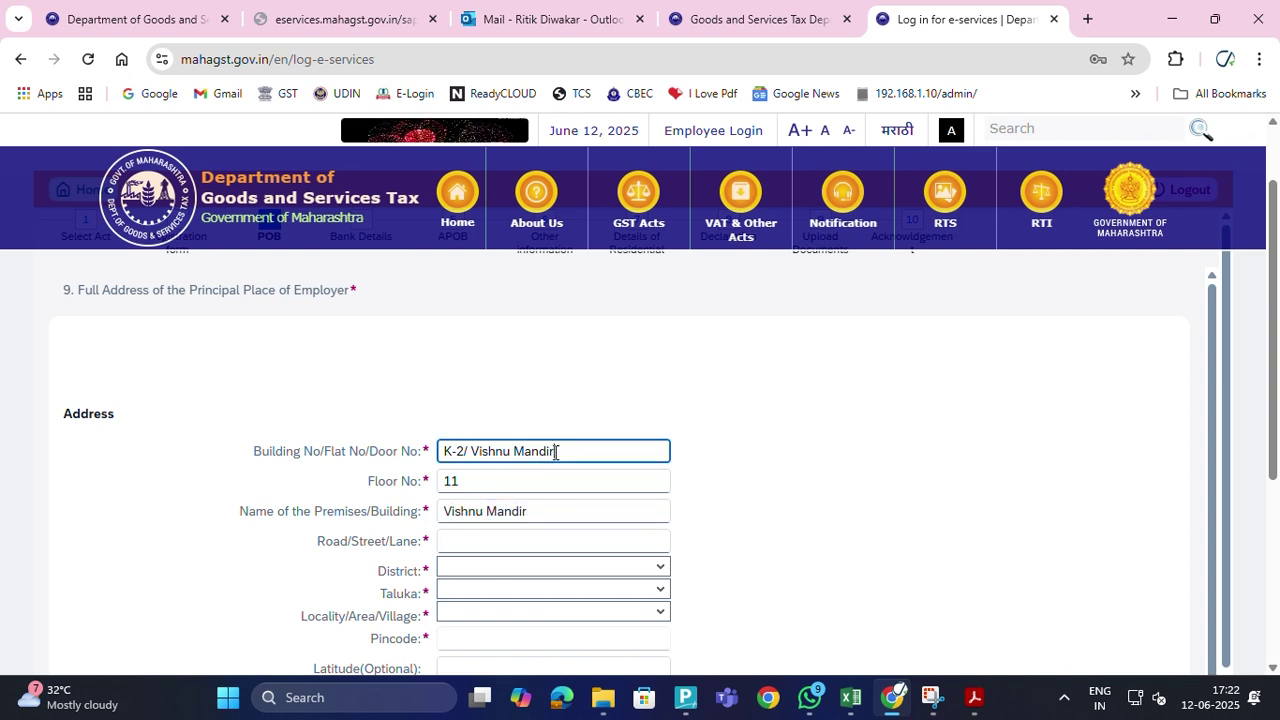
key("BackSpace")
key("BackSpace")
key("BackSpace")
key("BackSpace")
key("BackSpace")
key("BackSpace")
key("BackSpace")
key("BackSpace")
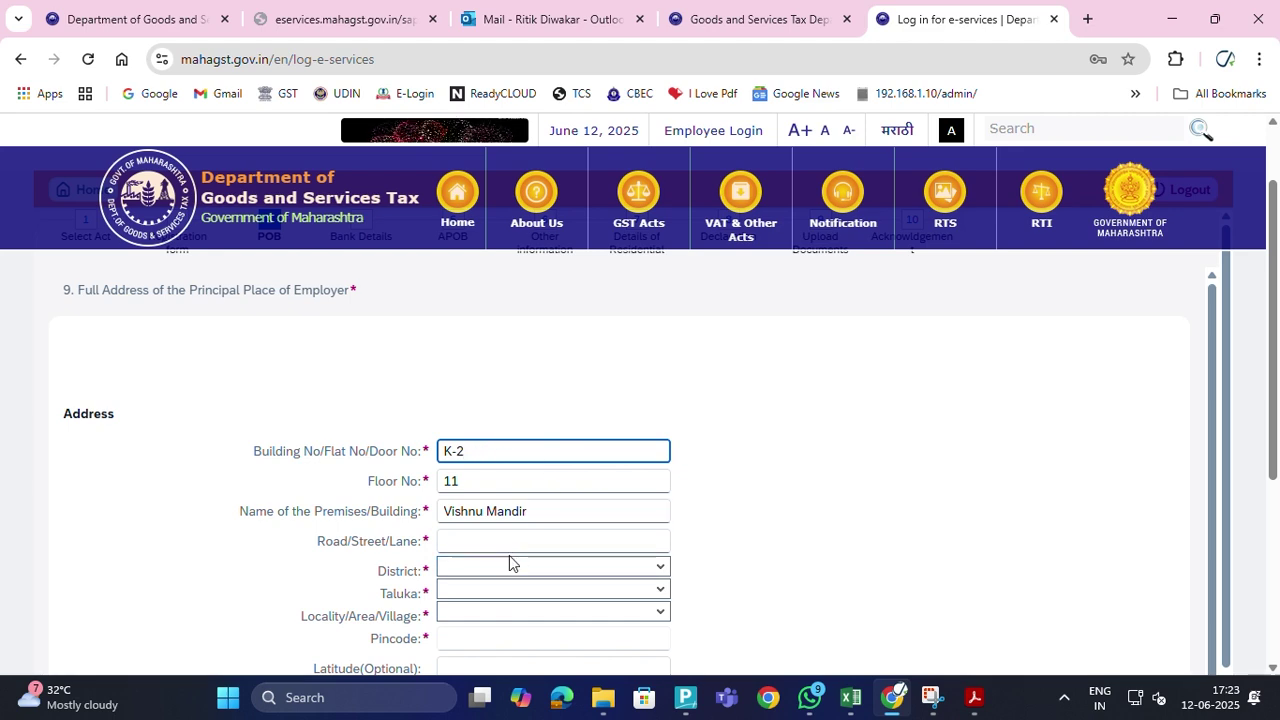
Fill Road/Street/Lane with the locality and area copied from the invoice's supplier address
left_click(481, 538)
key("alt+Tab")
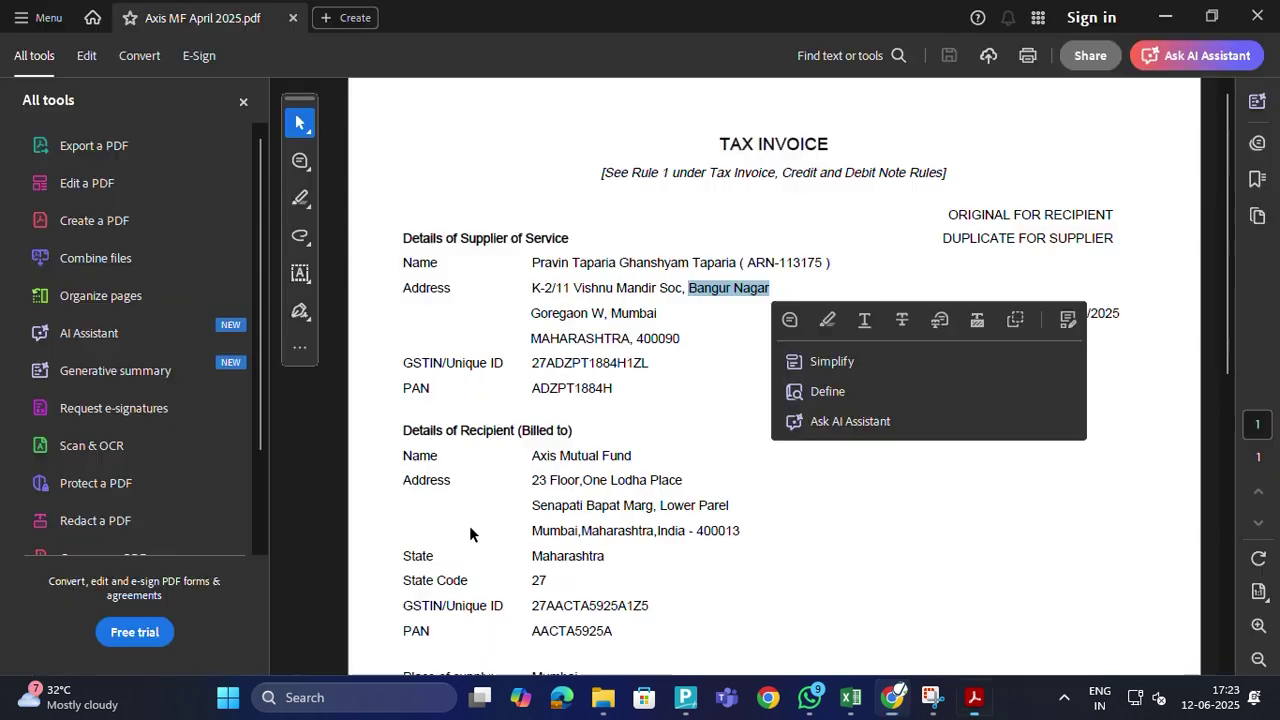
key("alt+Tab")
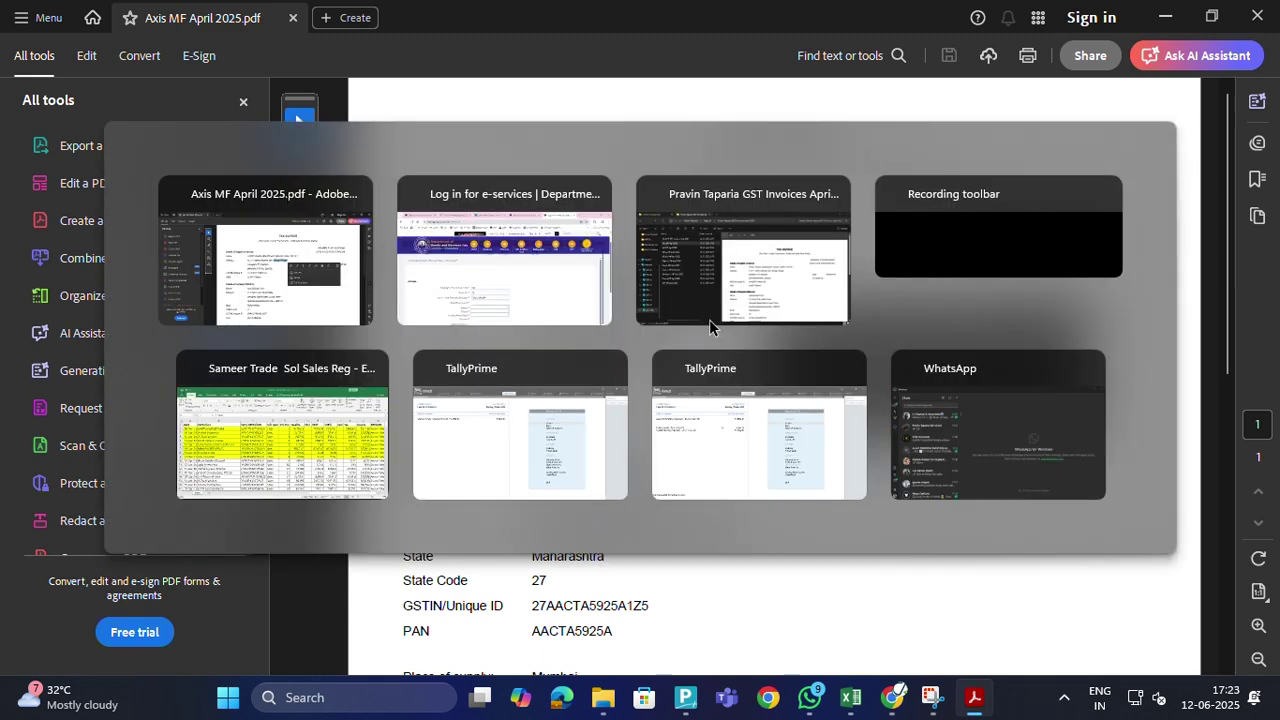
type("Bangur Nagar")
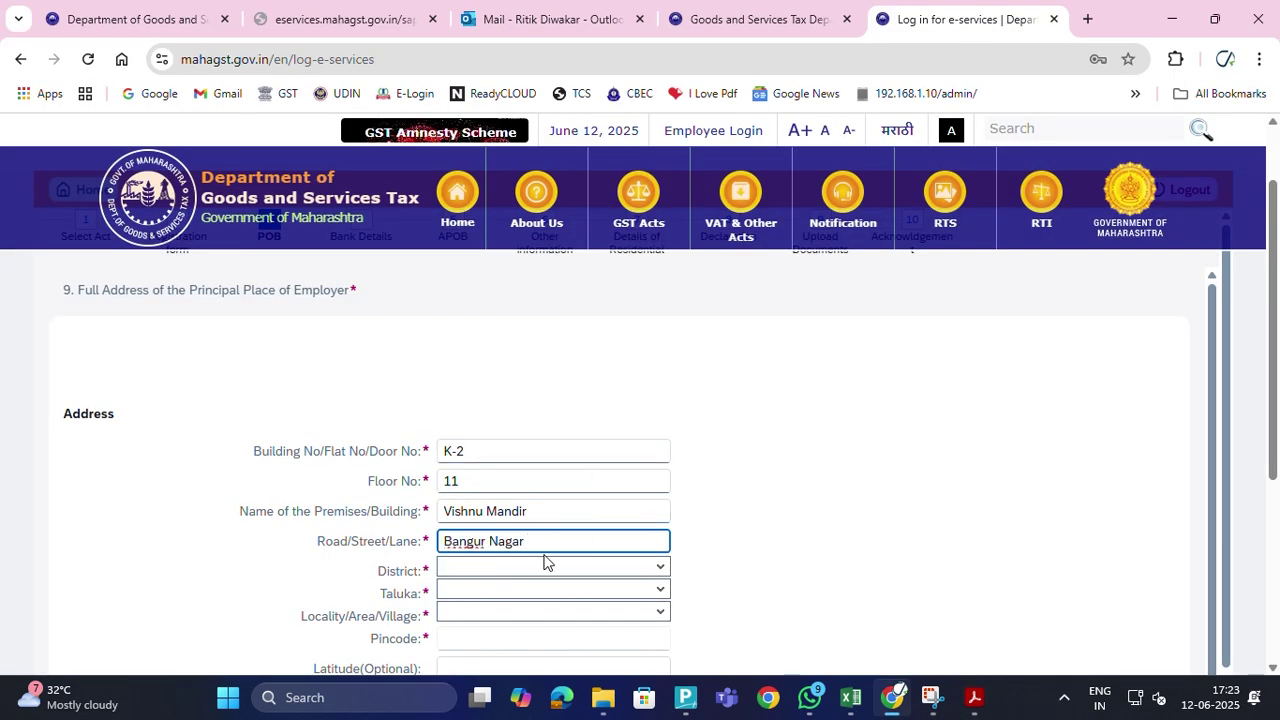
key("alt+Tab")
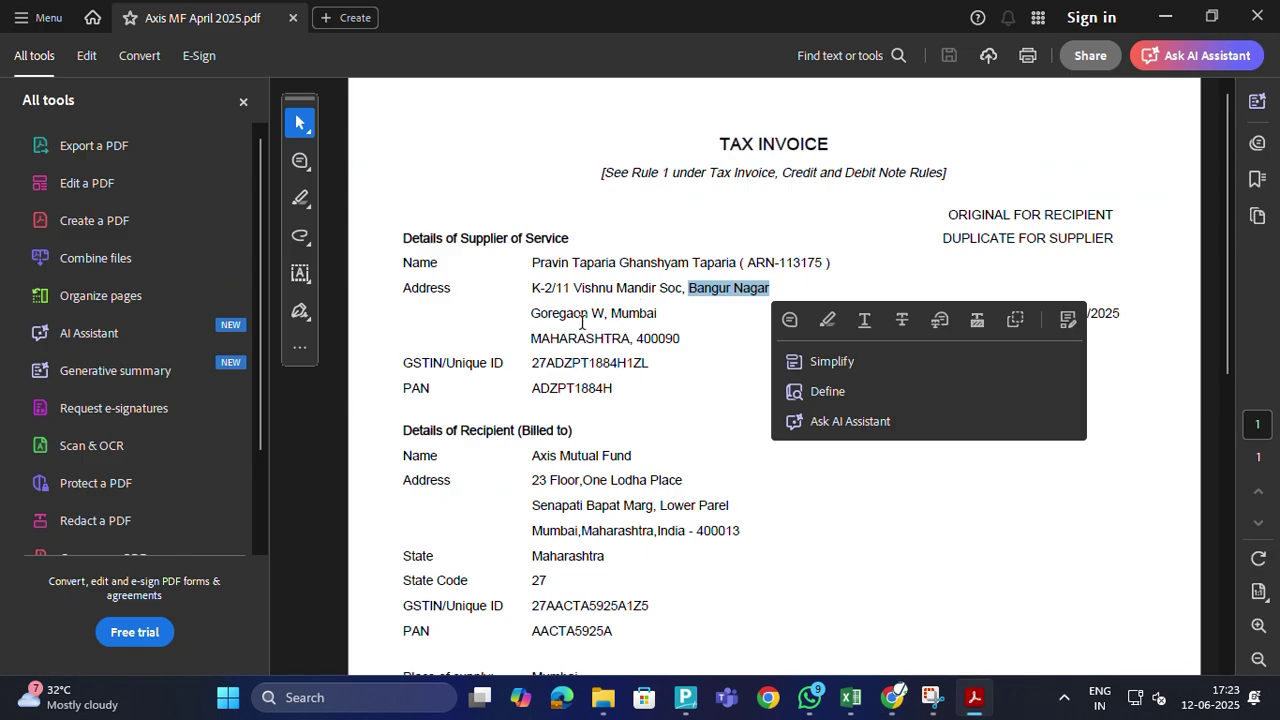
left_click_drag(530, 313, 605, 316)
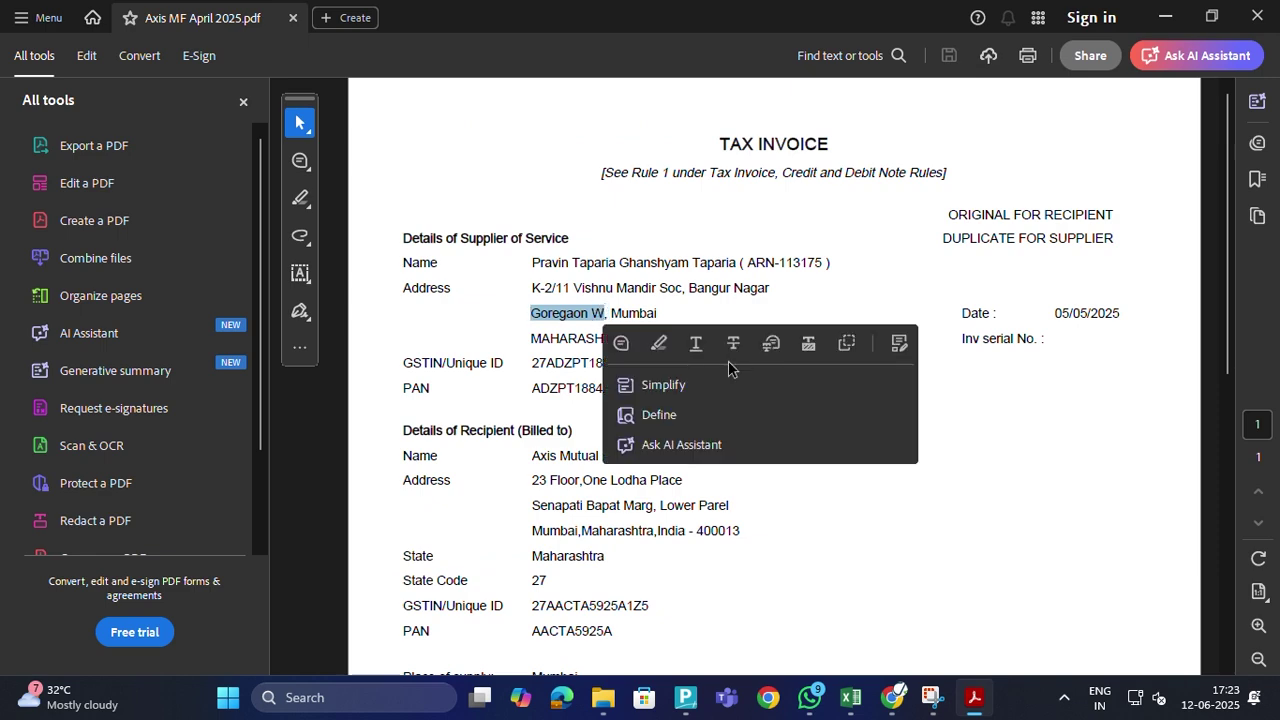
key("alt+Tab")
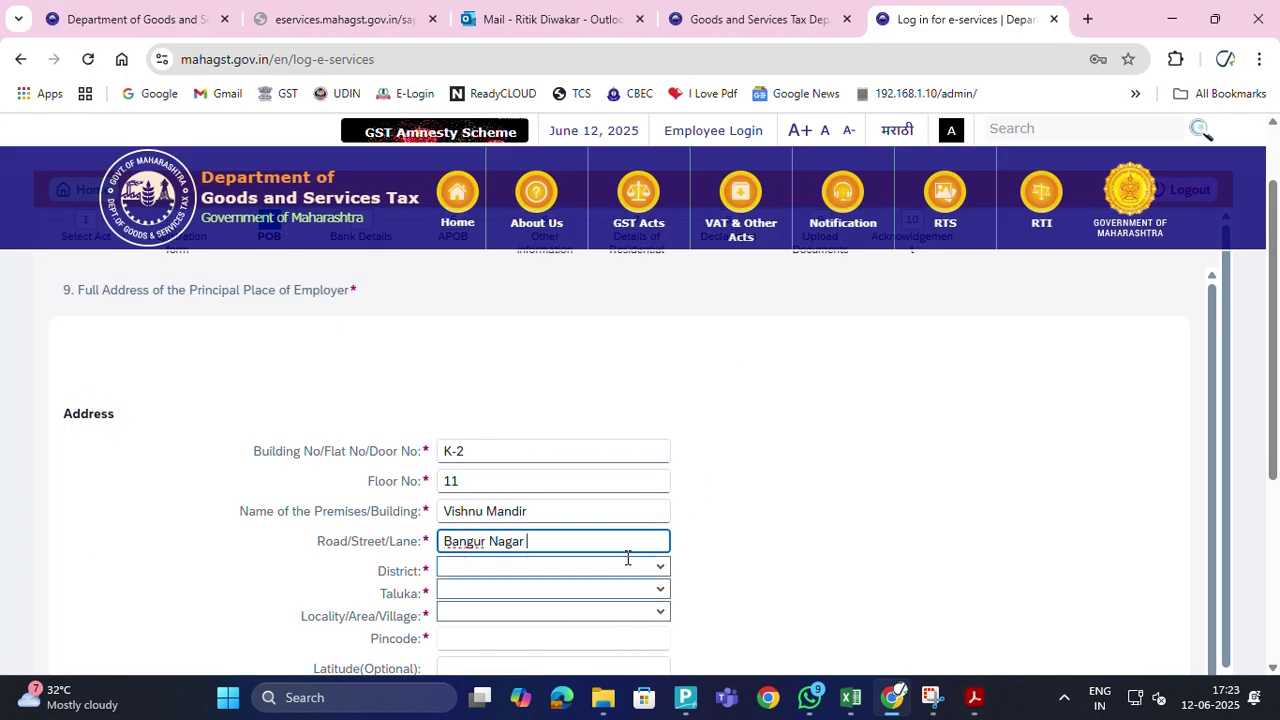
type("Goregaon W")
Set the District to MUMBAI and the Taluka to MUMBAI (M. CORP)
left_click(535, 568)
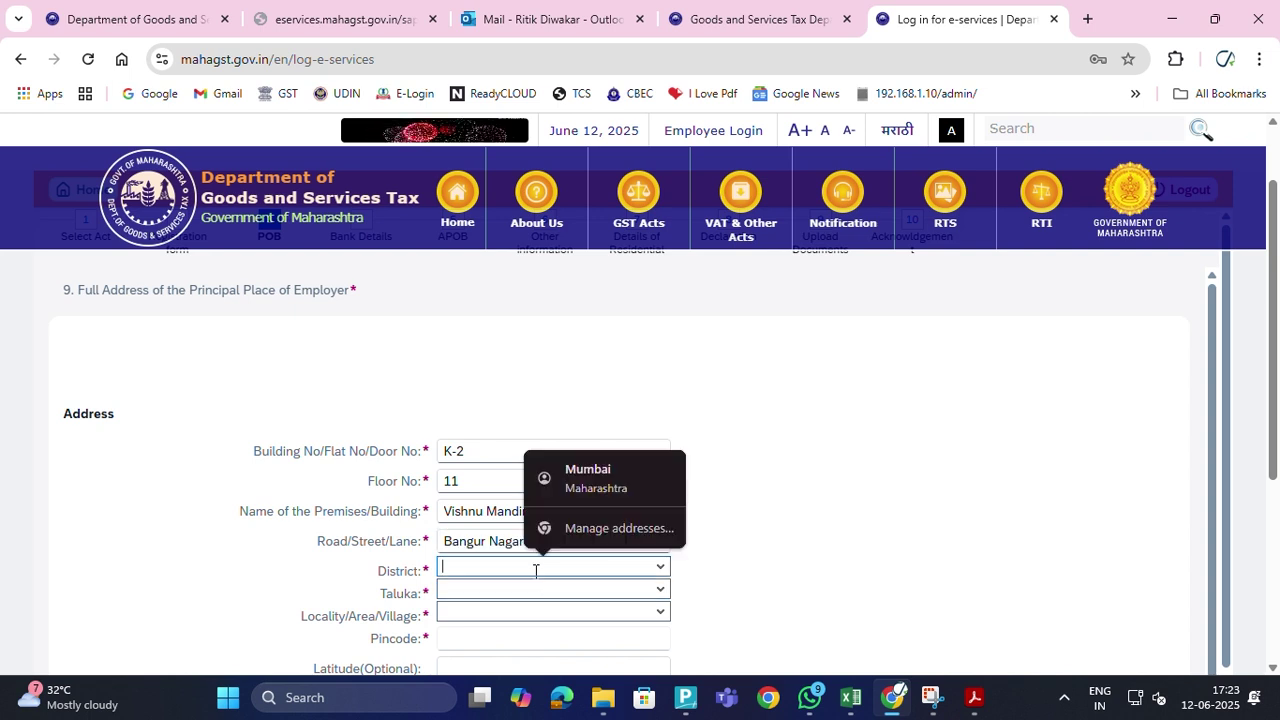
type("MUMBAI")
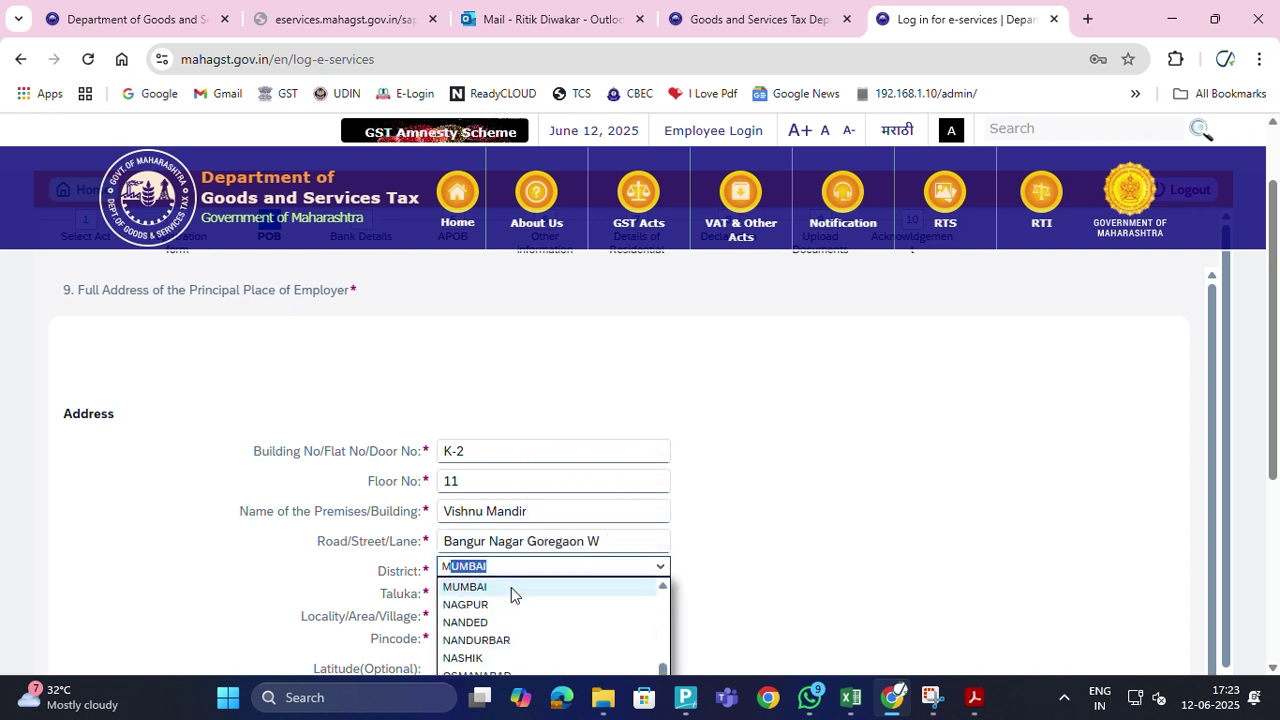
left_click(836, 566)
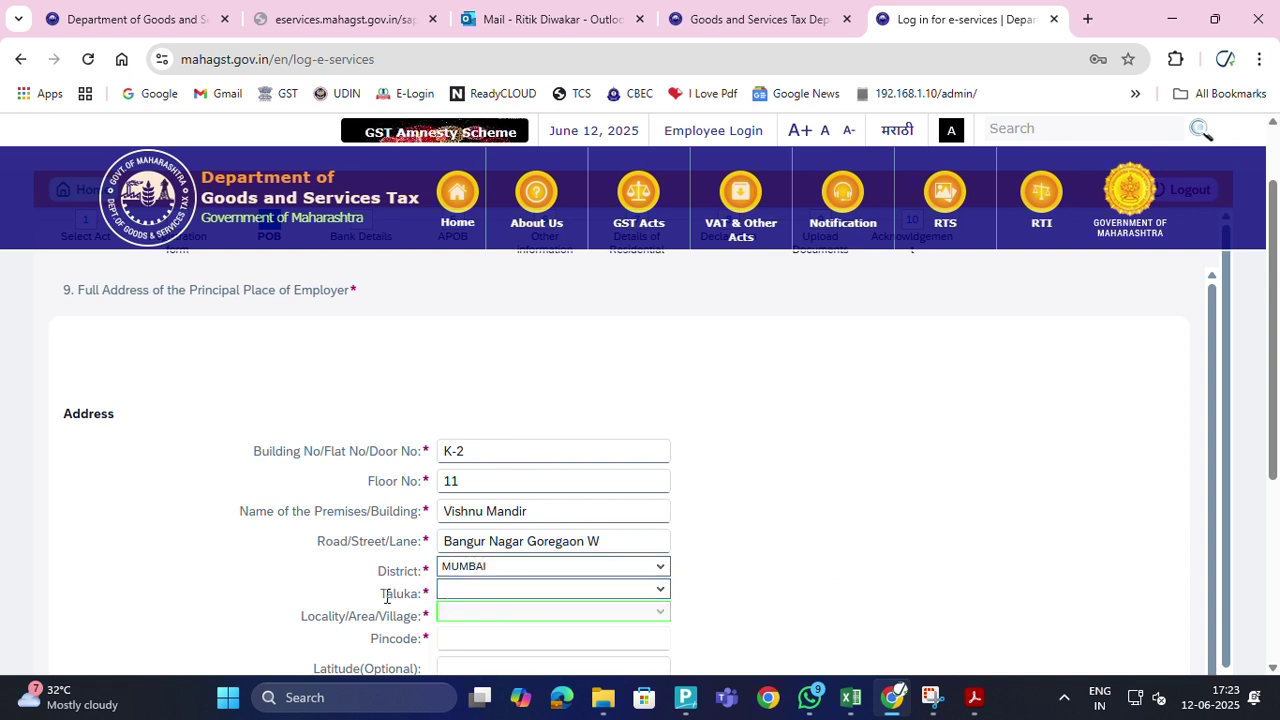
left_click(570, 588)
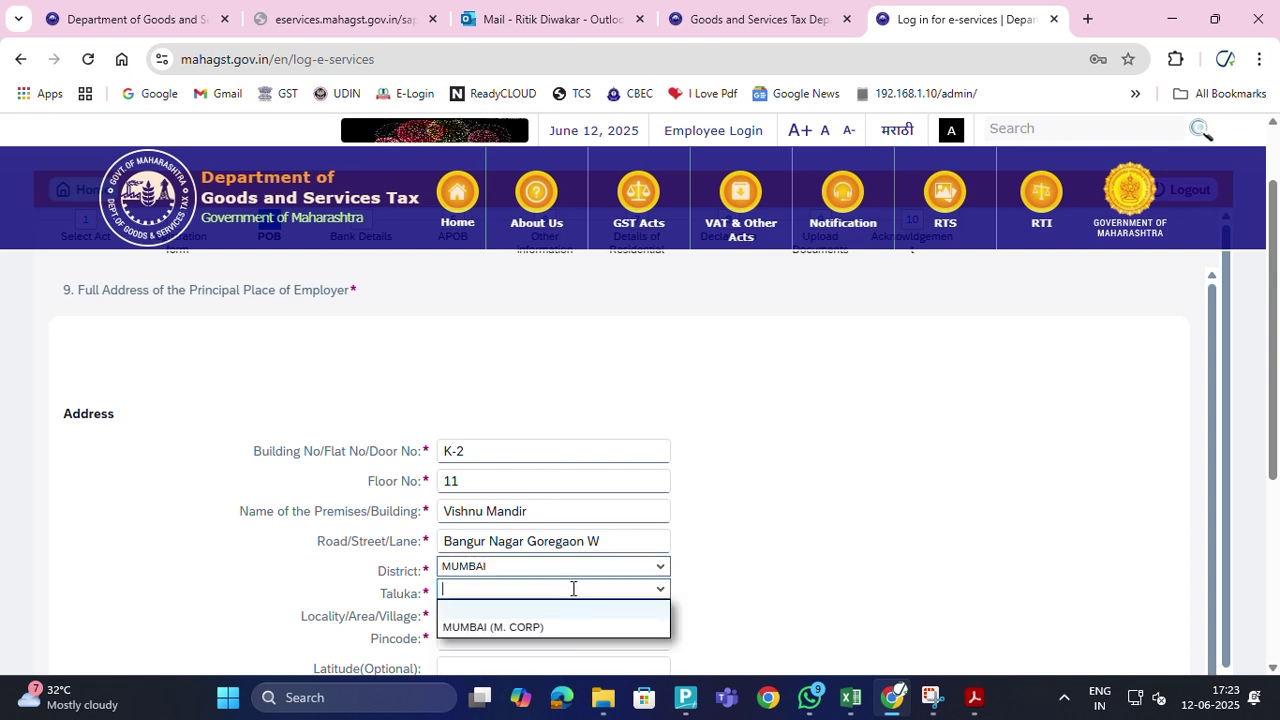
left_click(525, 627)
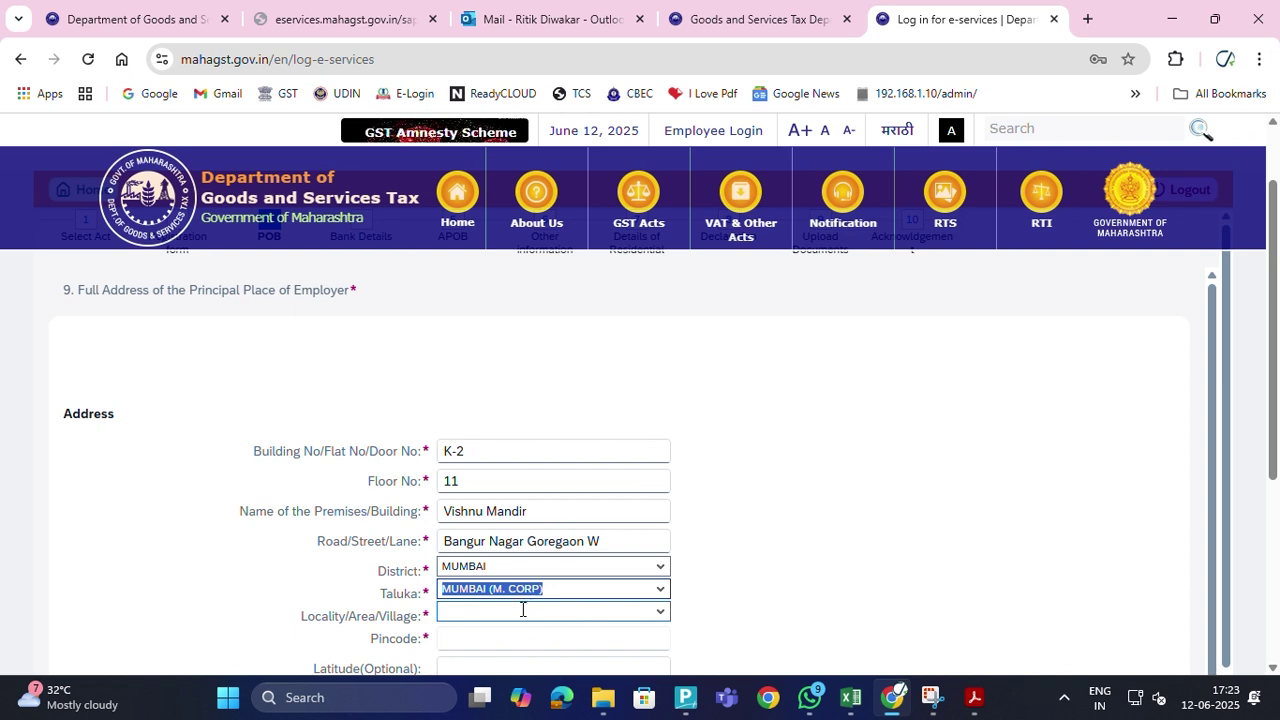
Choose Bangur Nagar as the locality, which fills in pincode 400104
left_click(503, 616)
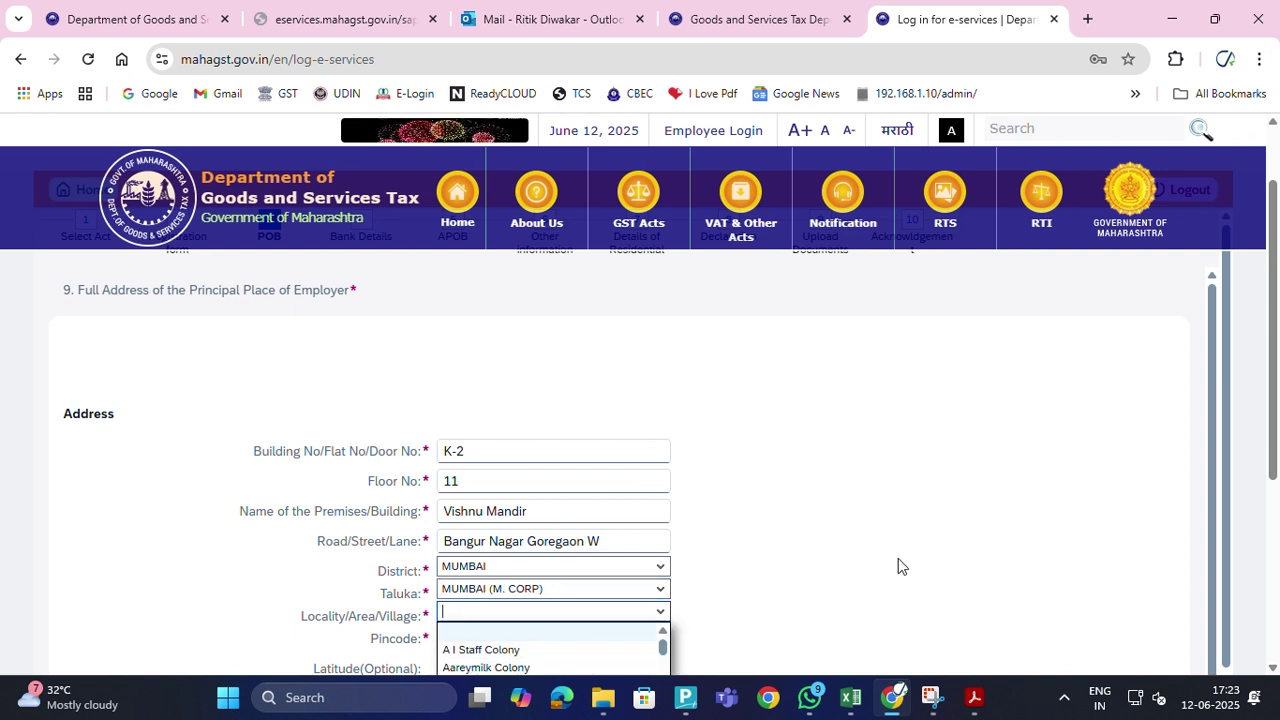
scroll(893, 565, "down", 1)
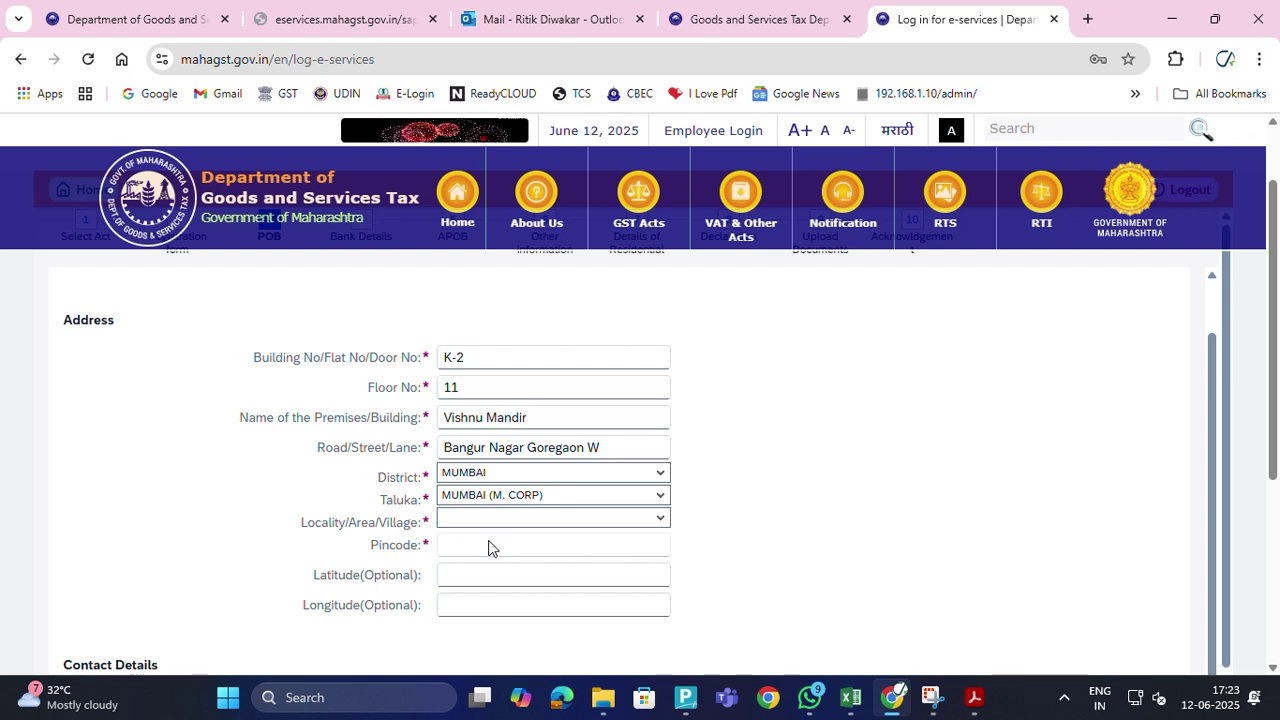
left_click(662, 520)
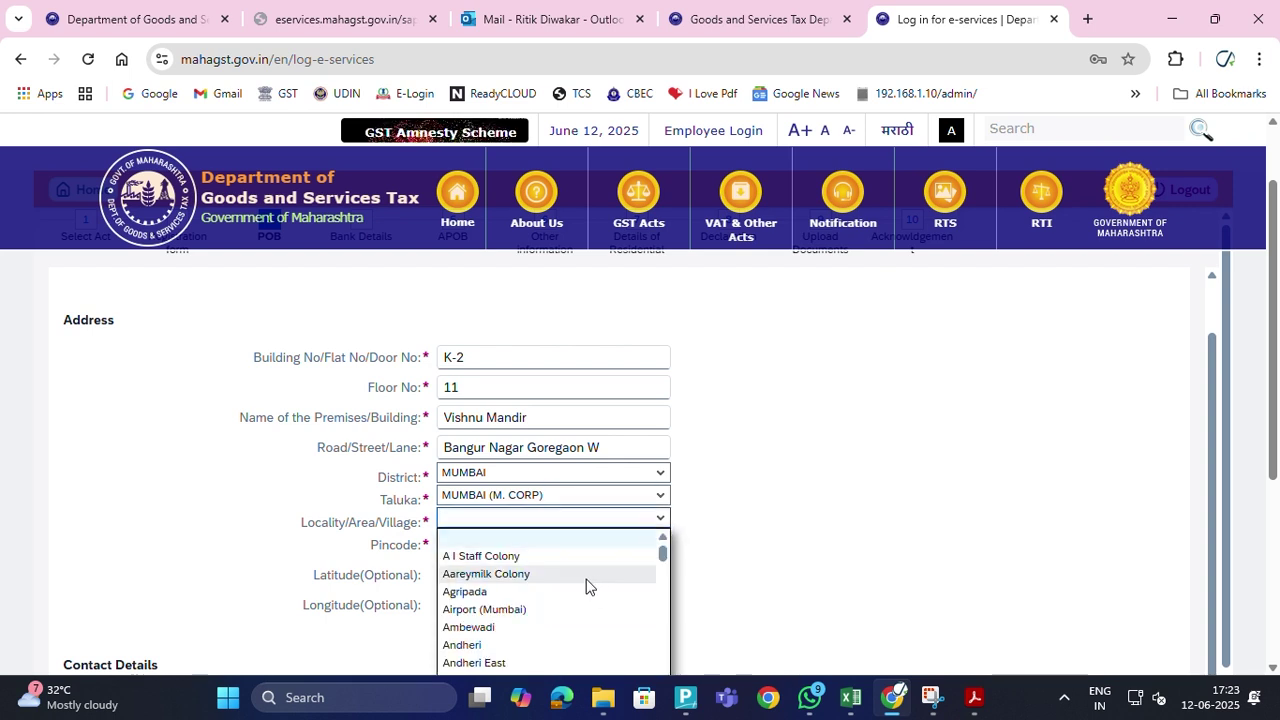
scroll(563, 583, "down", 8)
scroll(560, 583, "down", 1)
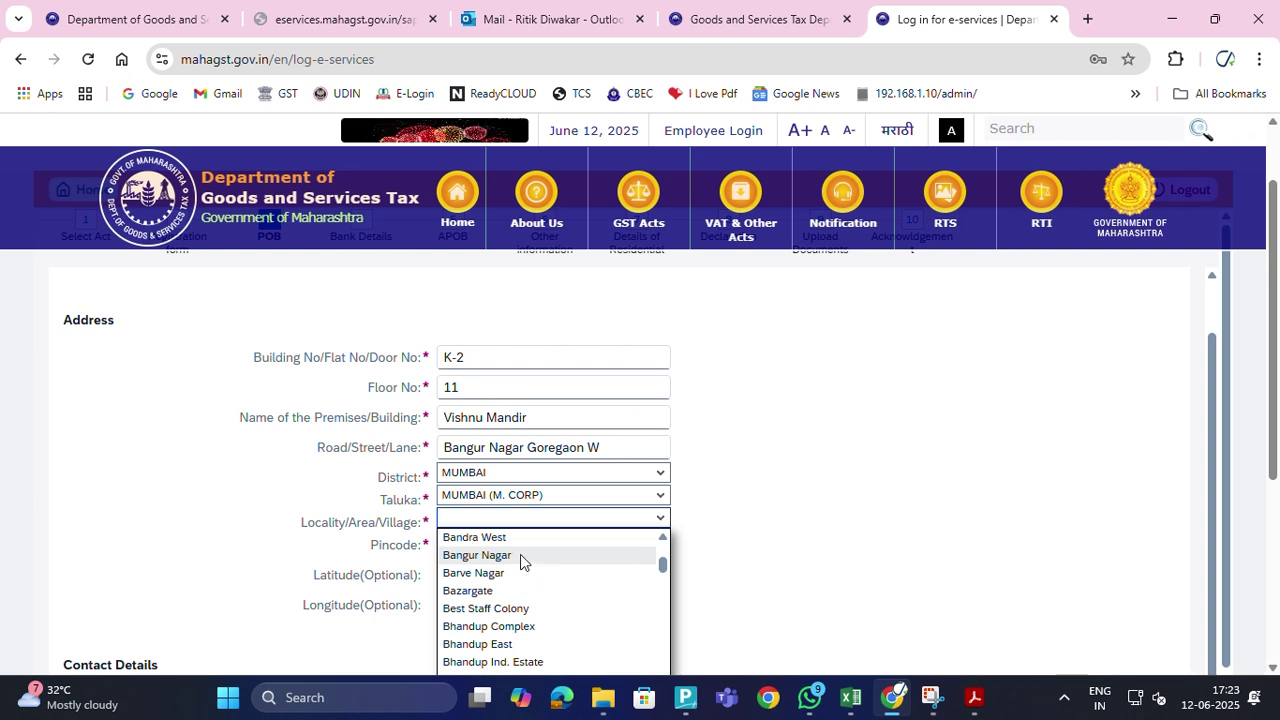
left_click(520, 554)
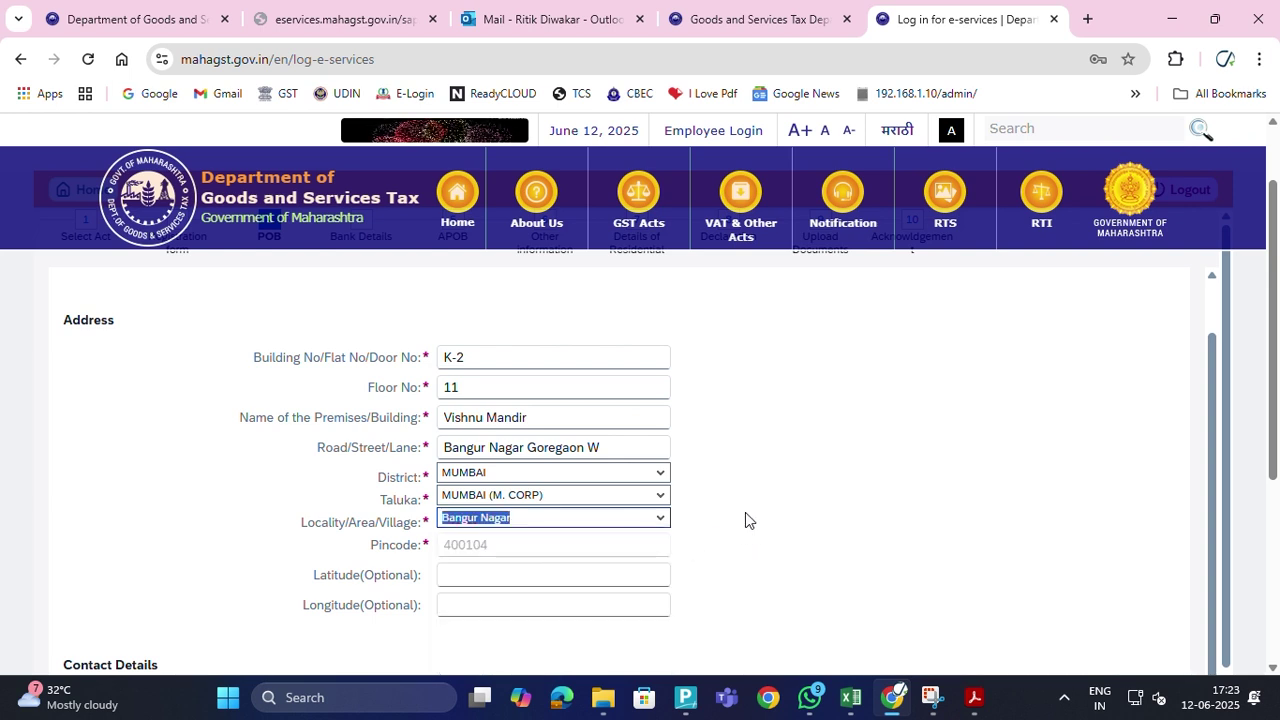
Compare the business address against the tax invoice PDF, leaving Latitude empty
left_click(487, 577)
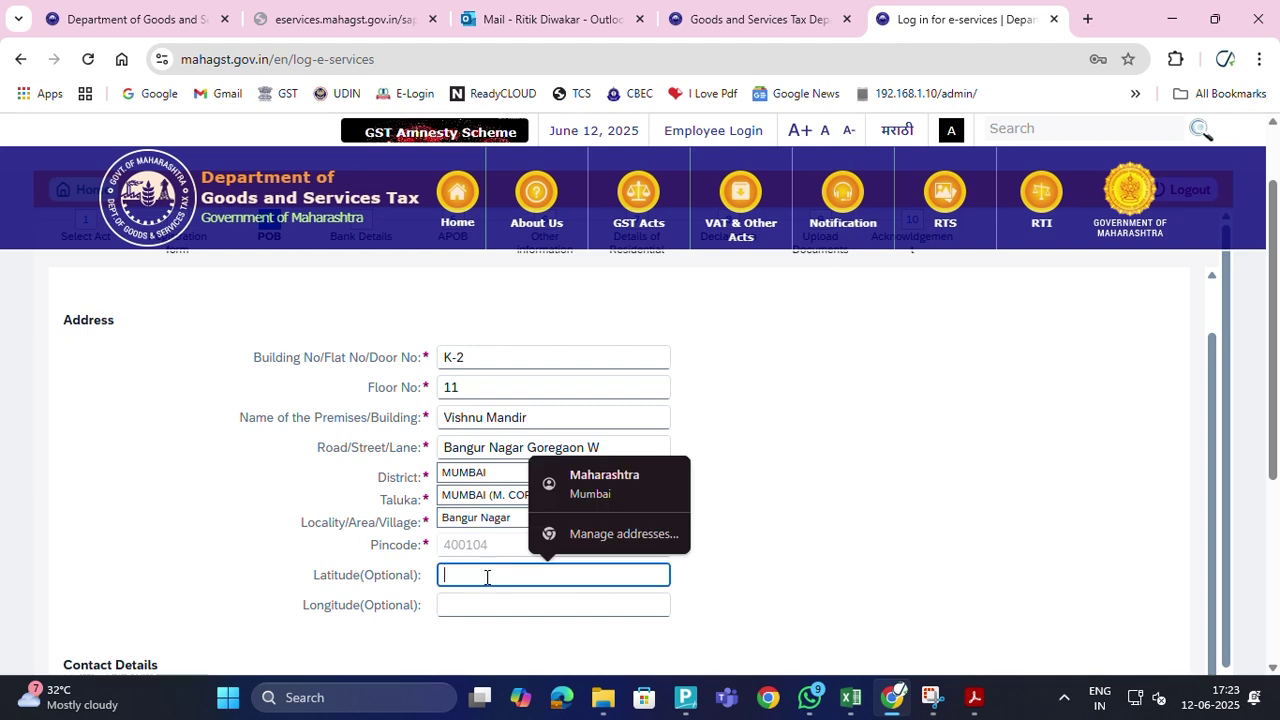
scroll(893, 557, "down", 3)
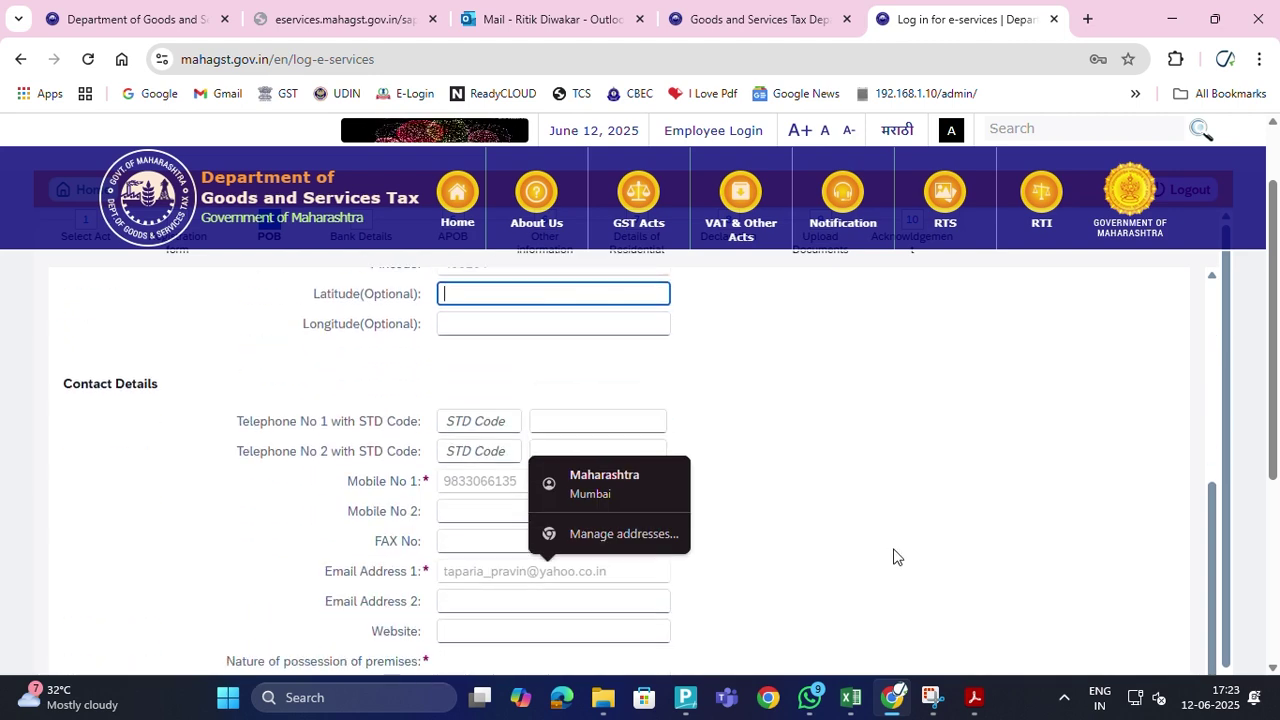
key("alt+Tab")
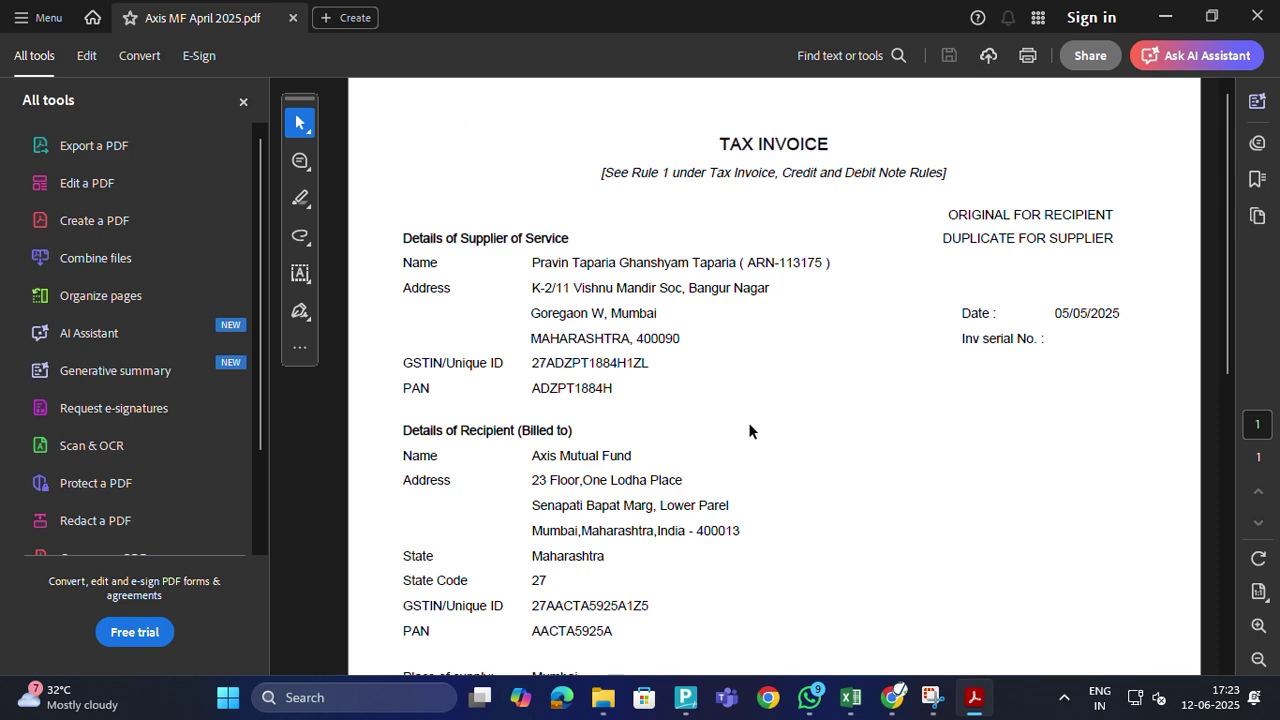
key("alt+Tab")
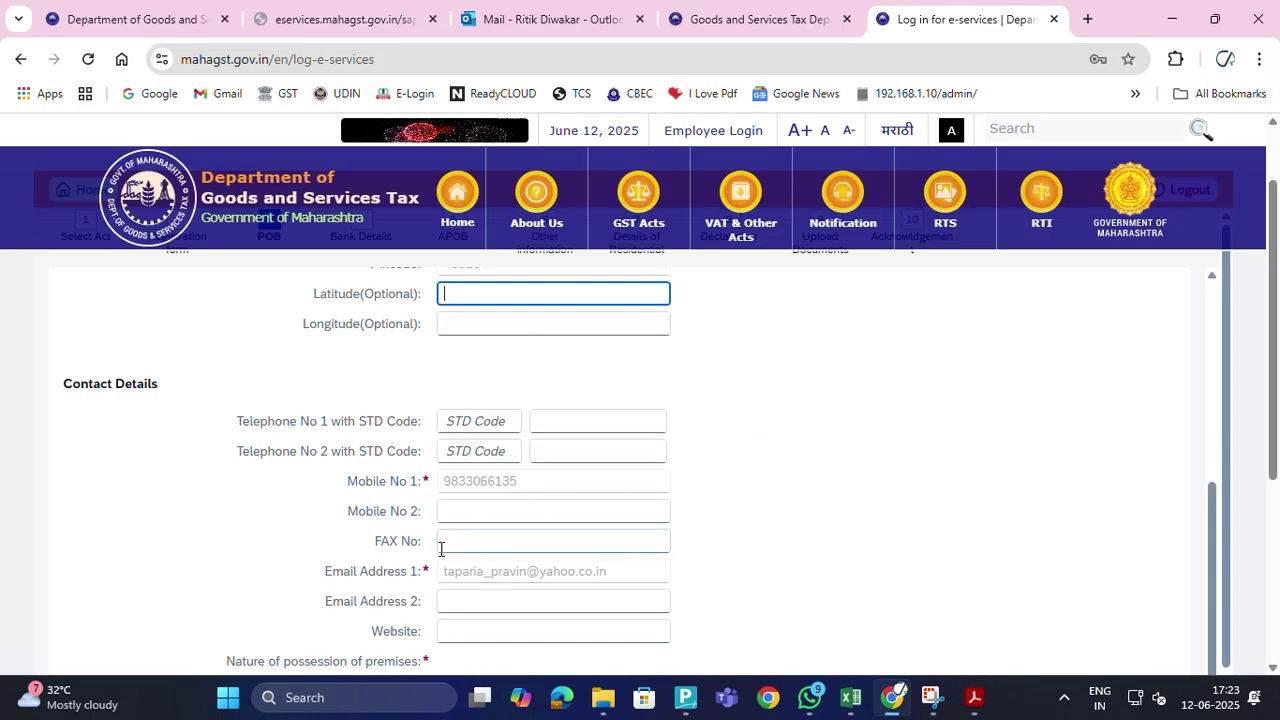
scroll(532, 480, "up", 1)
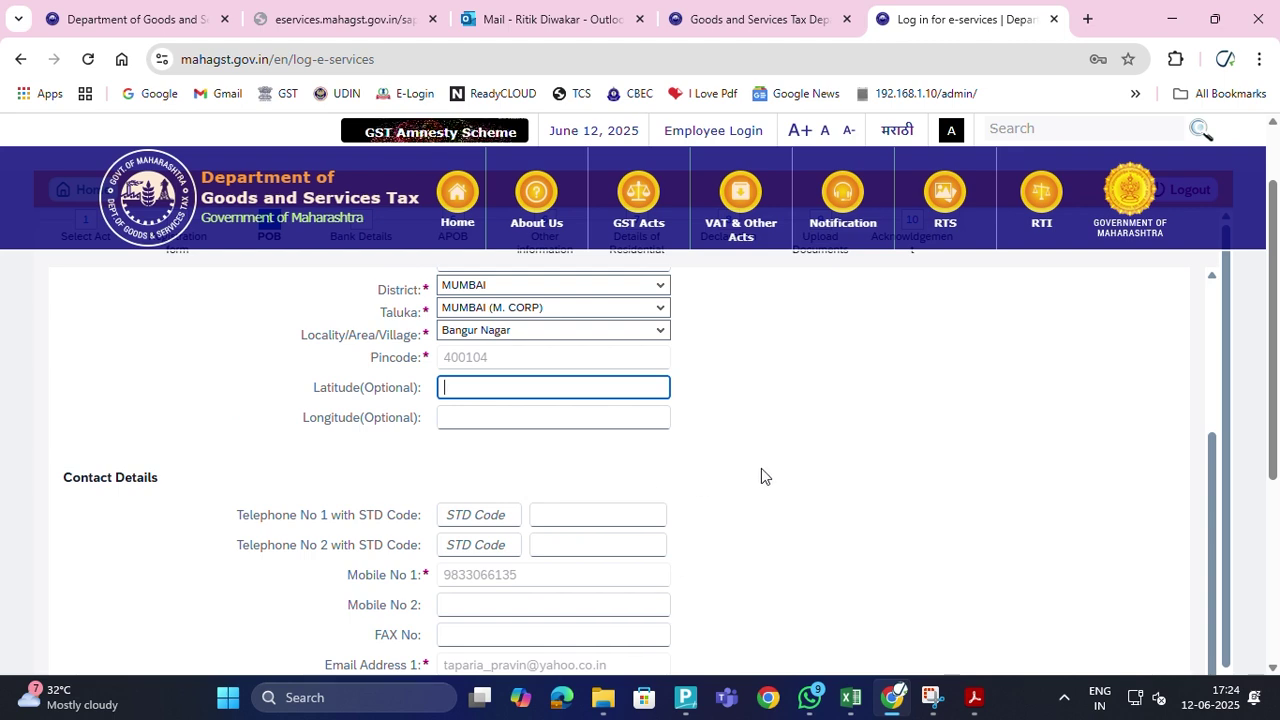
scroll(960, 465, "up", 1)
scroll(960, 465, "down", 1)
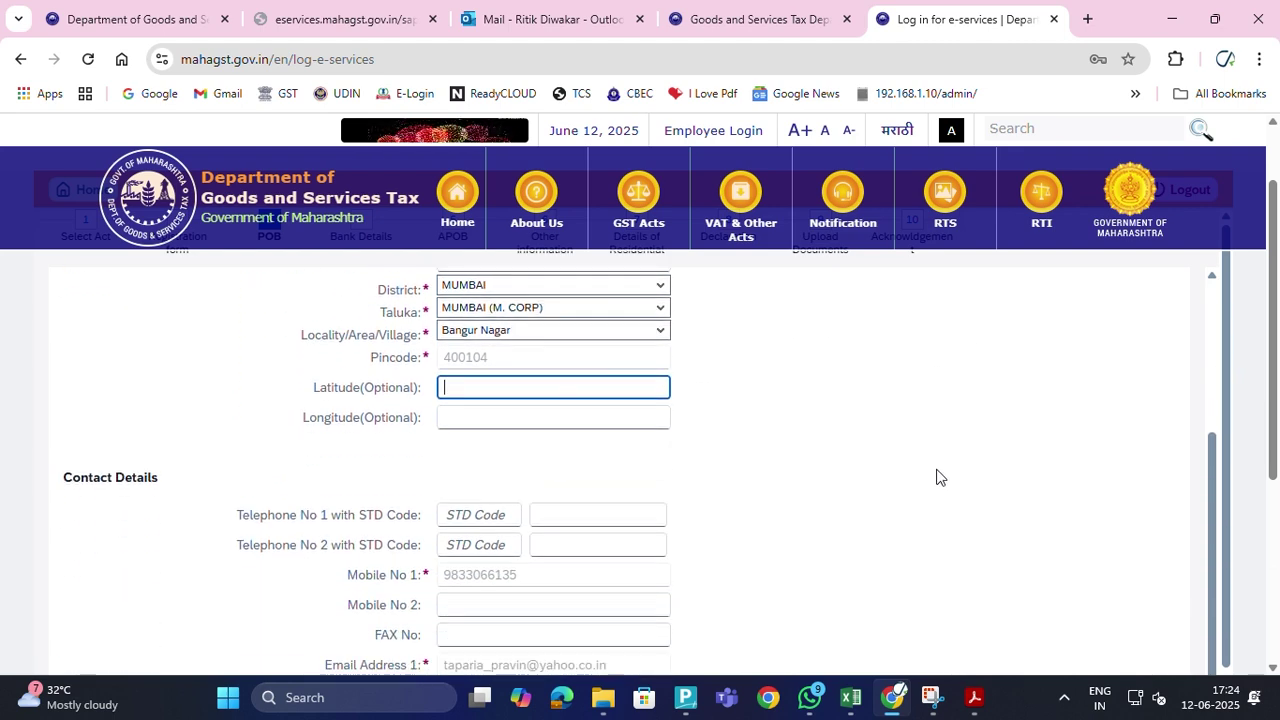
left_click(912, 480)
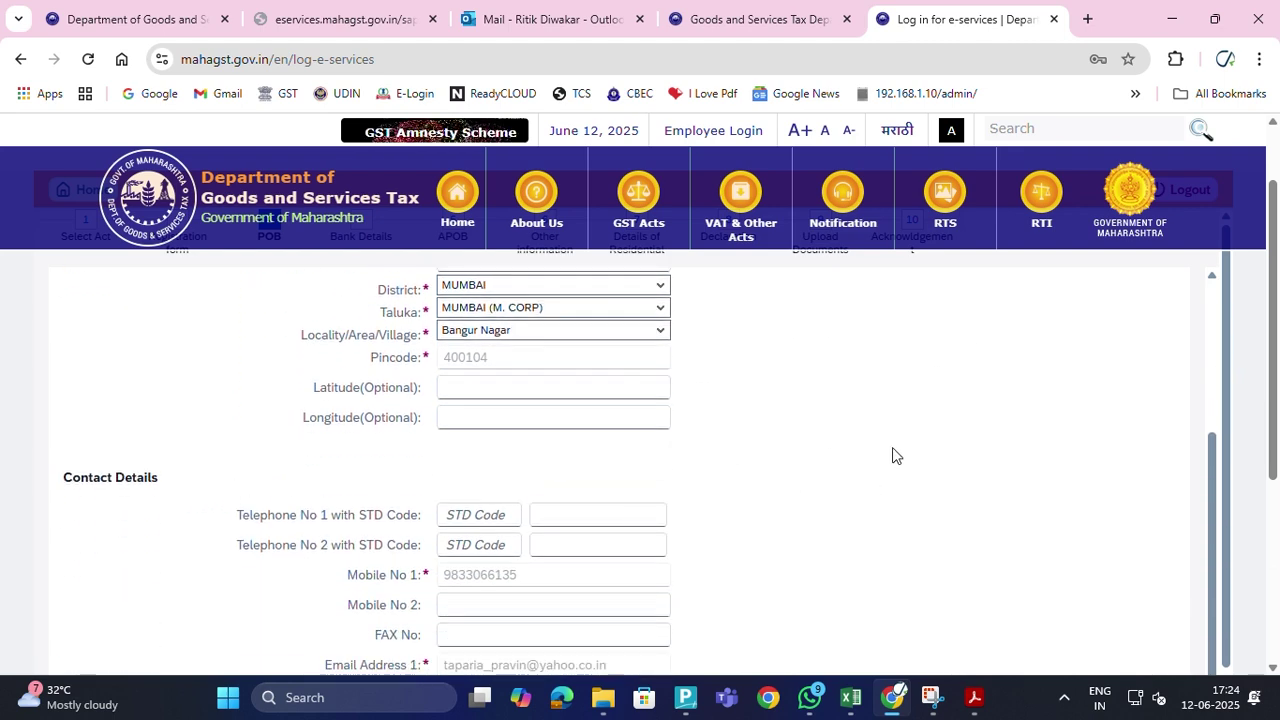
scroll(894, 455, "down", 4)
scroll(894, 452, "up", 5)
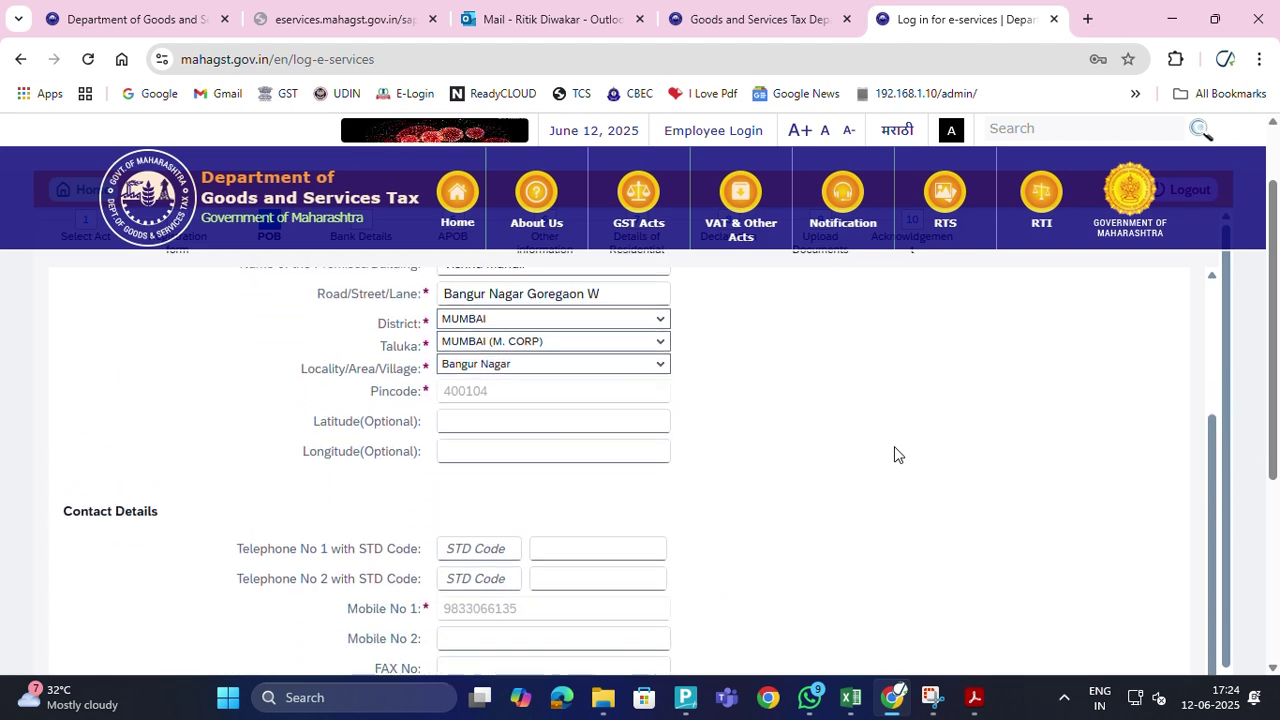
scroll(894, 446, "down", 1)
key("alt+Tab")
key("alt+Tab")
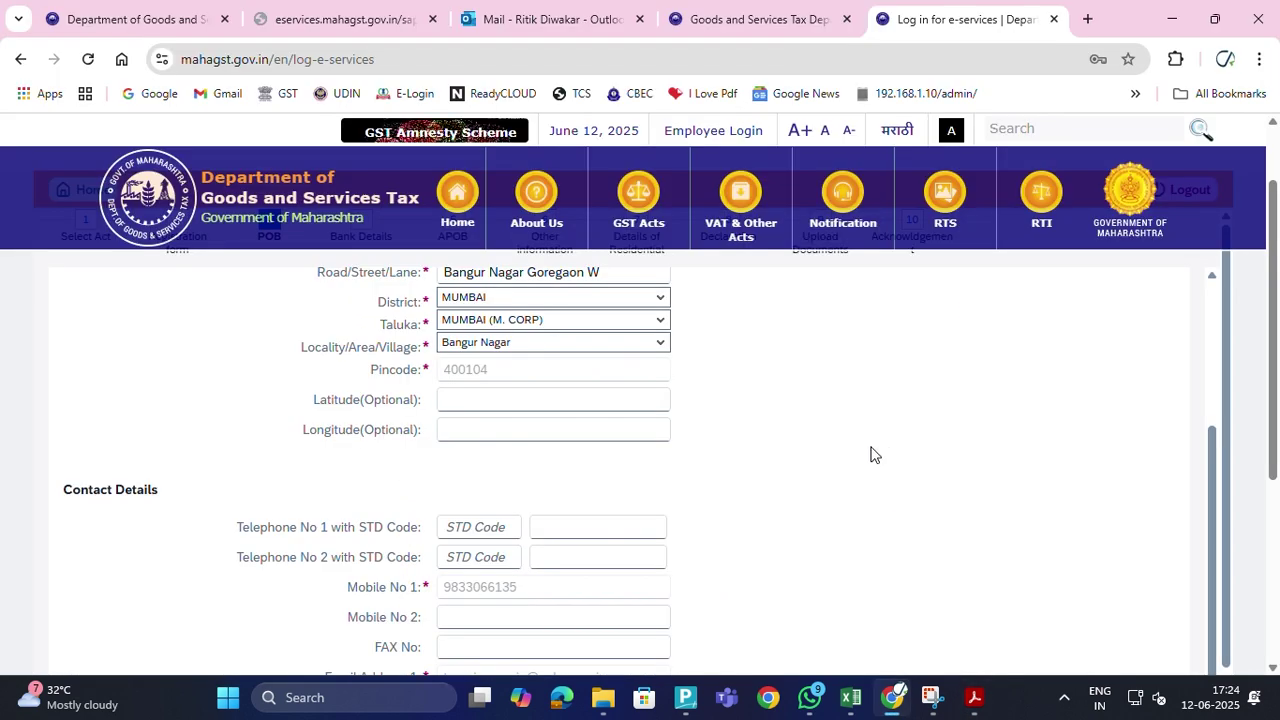
scroll(514, 478, "down", 1)
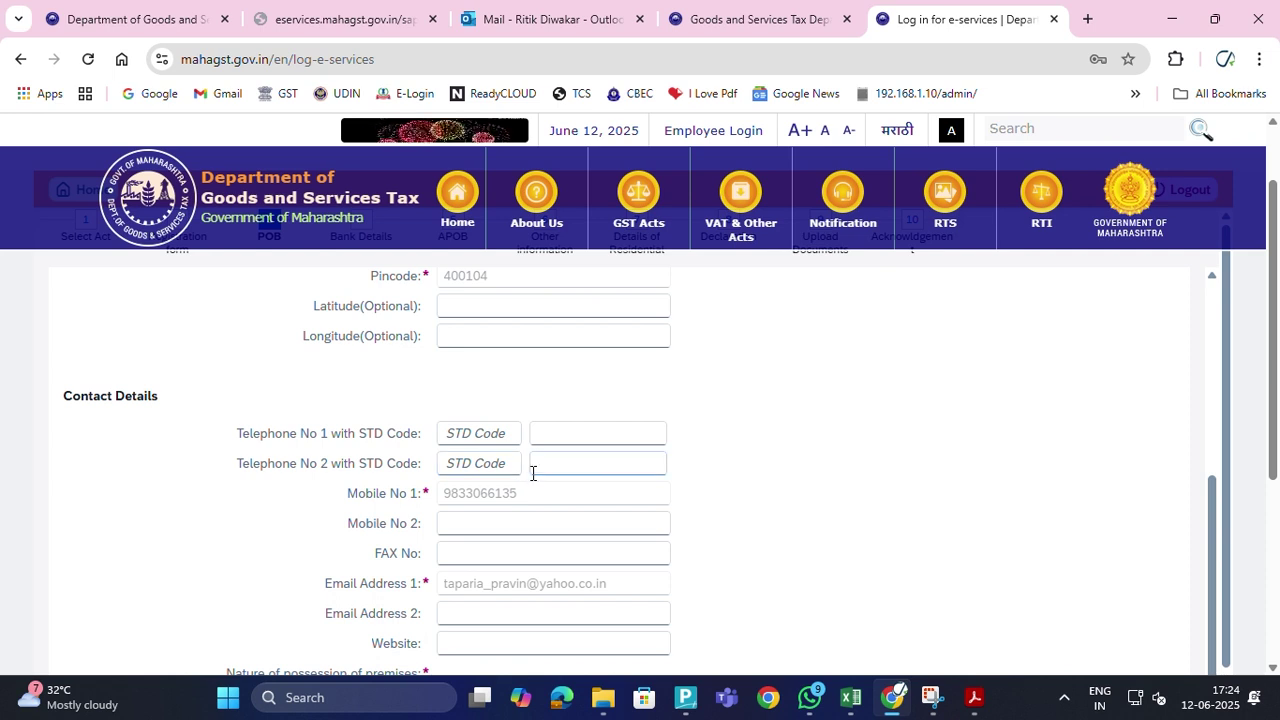
scroll(517, 473, "up", 2)
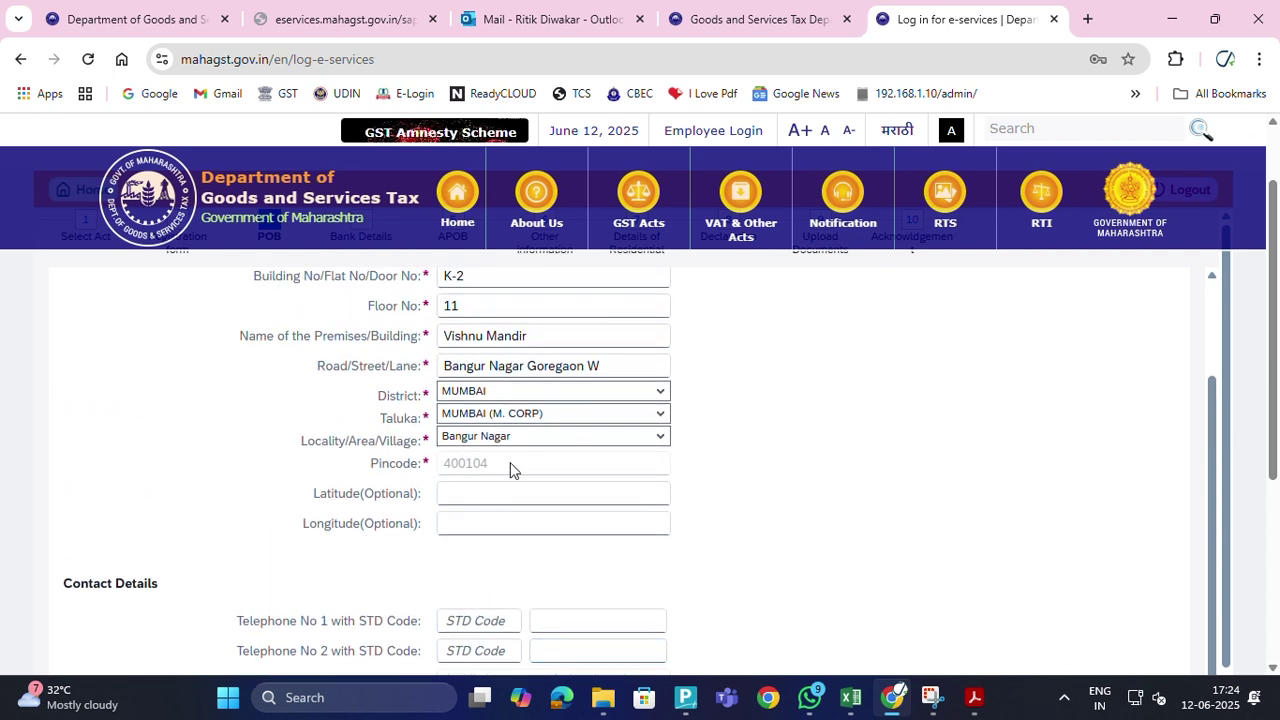
Check pincode 400104 and the contact fields, then save and advance to bank details
double_click(511, 464)
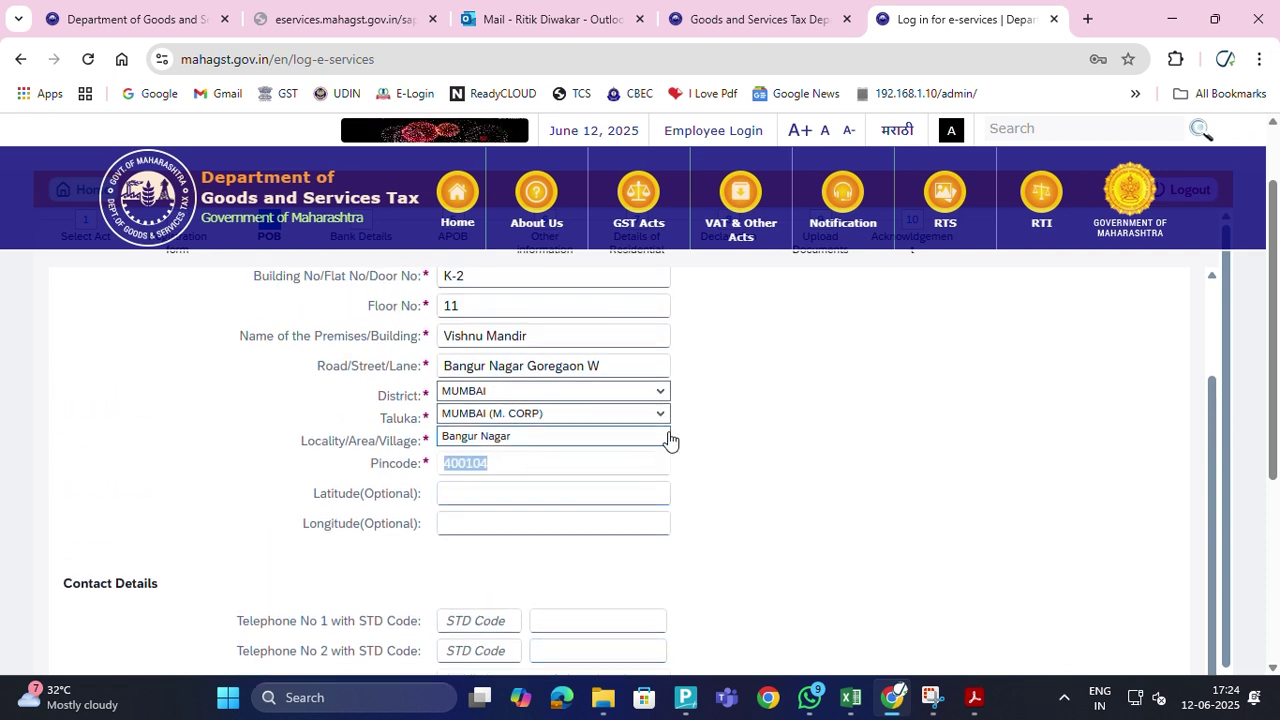
scroll(475, 550, "down", 1)
scroll(470, 545, "down", 1)
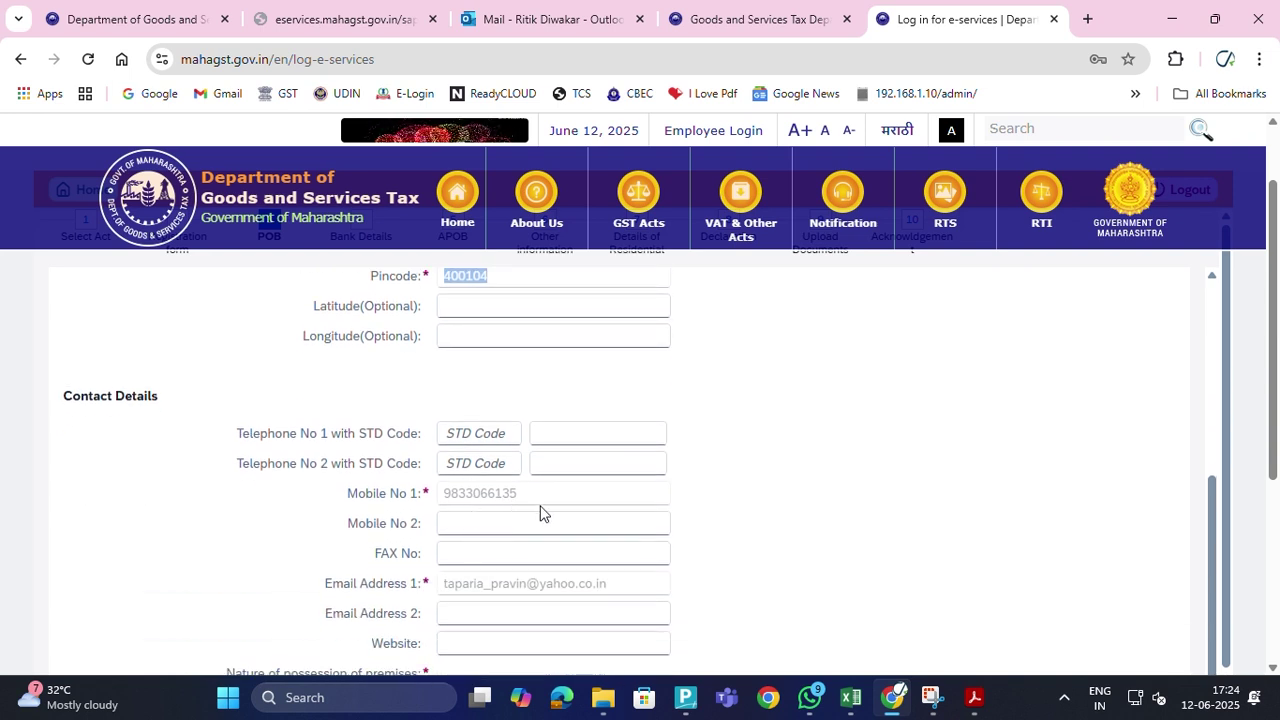
scroll(497, 546, "down", 2)
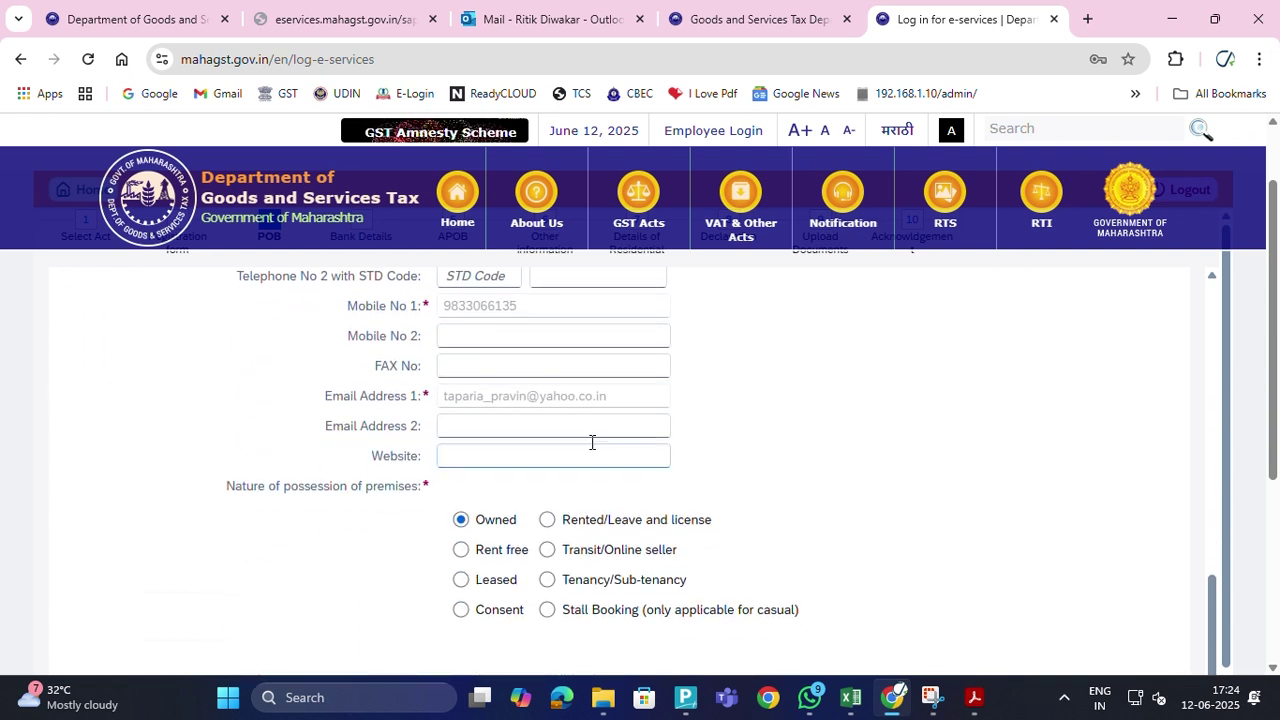
left_click(461, 417)
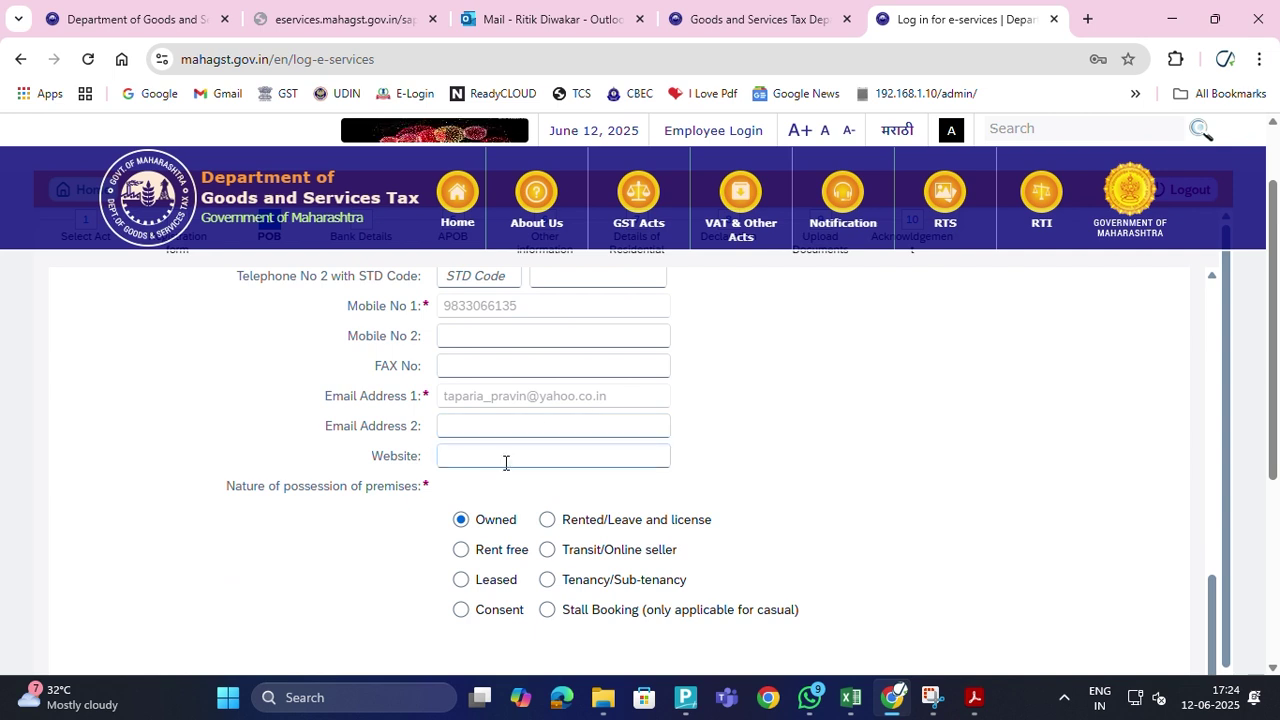
scroll(506, 463, "down", 1)
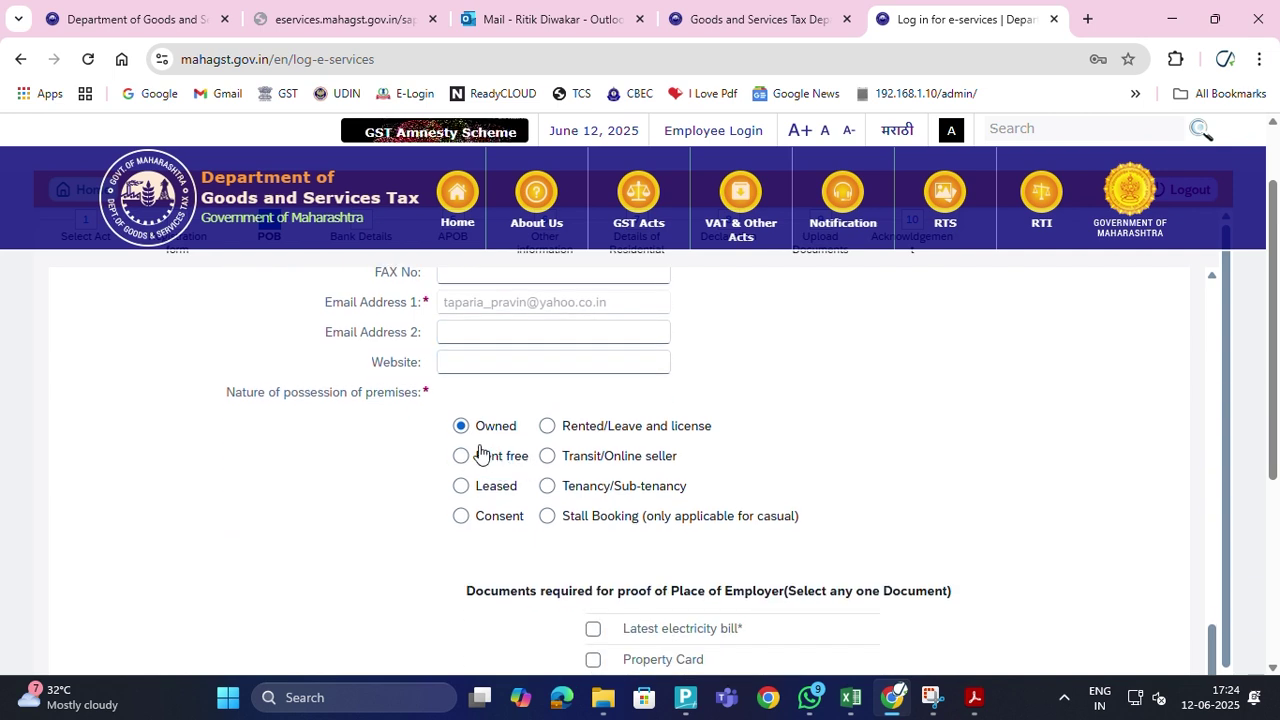
scroll(507, 540, "down", 3)
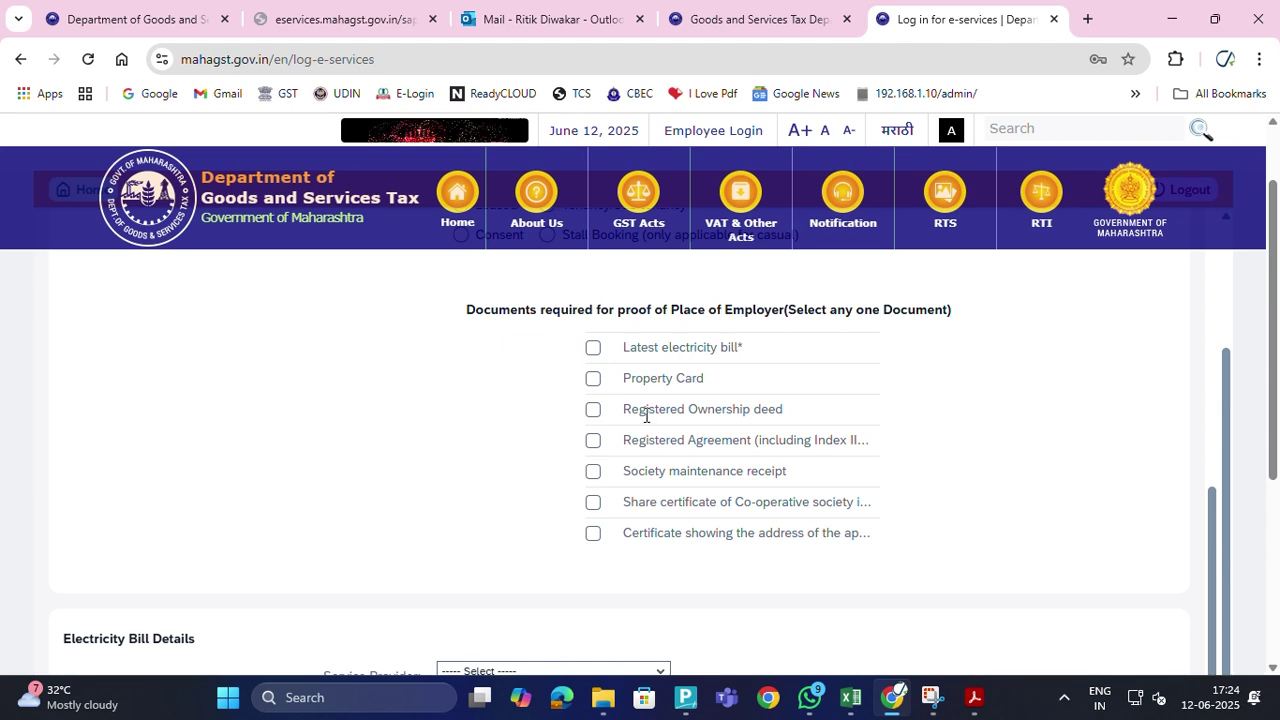
scroll(689, 551, "down", 3)
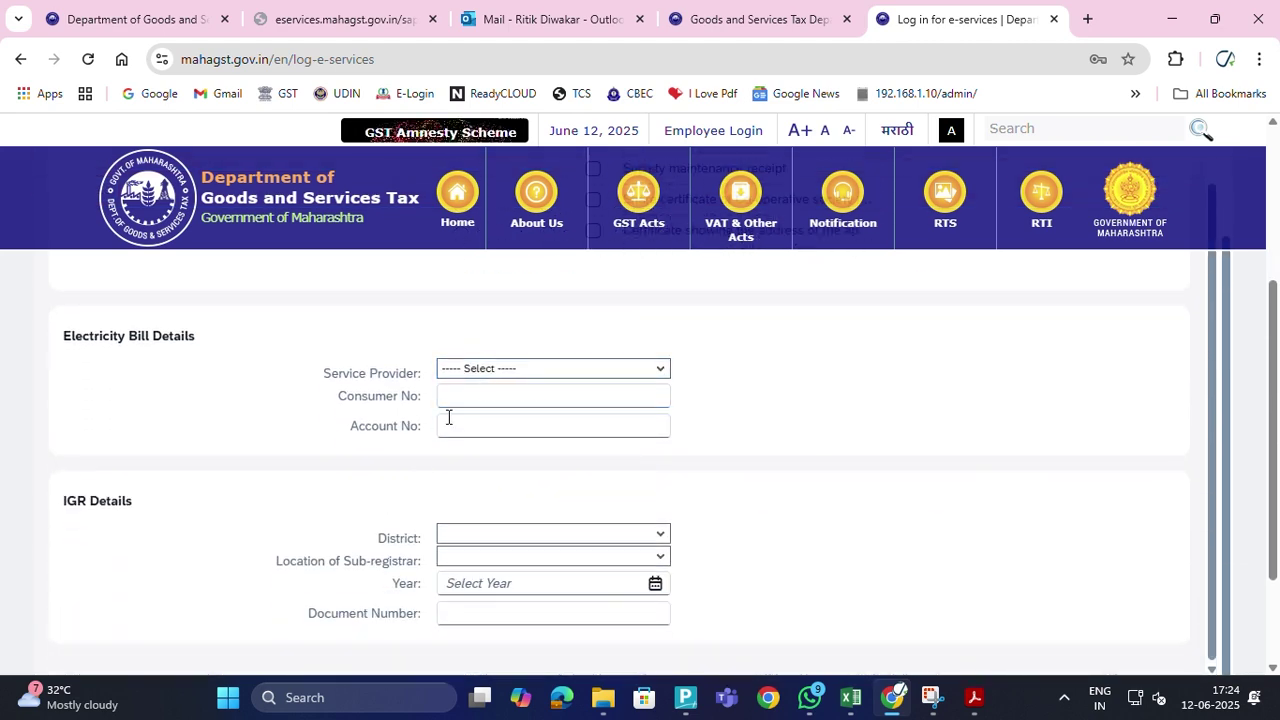
scroll(573, 518, "down", 1)
scroll(573, 518, "down", 1)
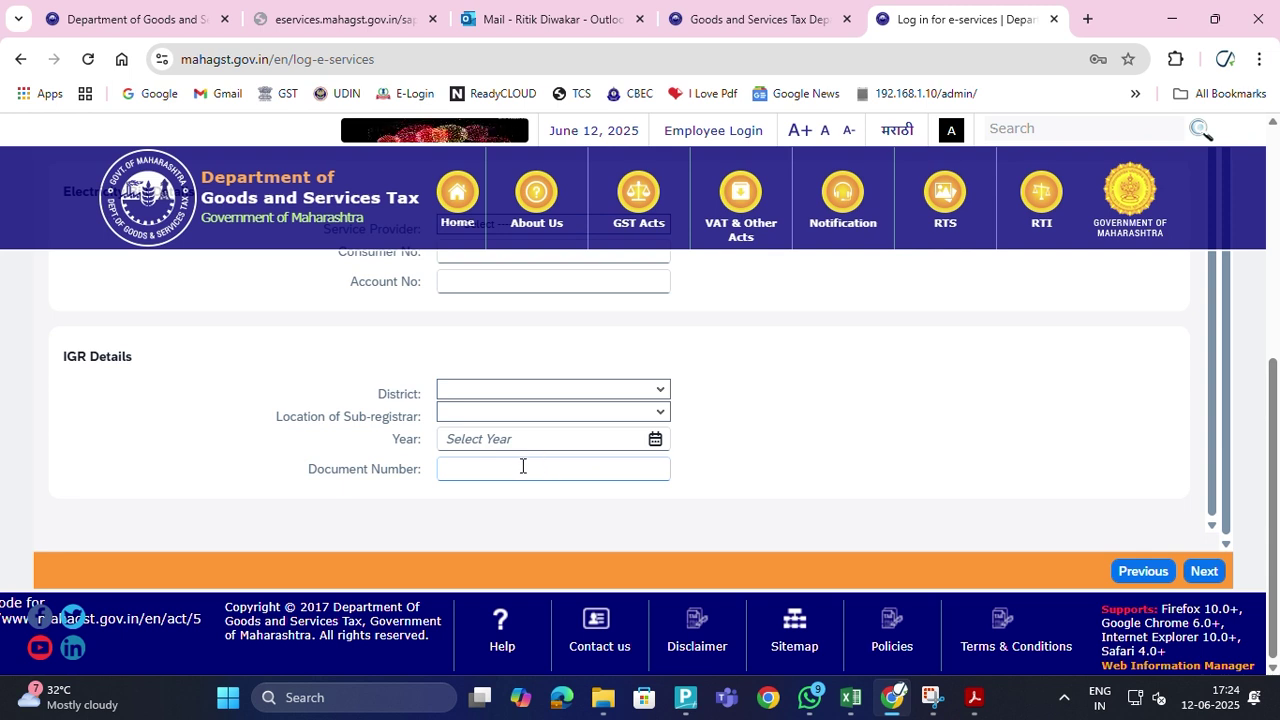
left_click(1192, 571)
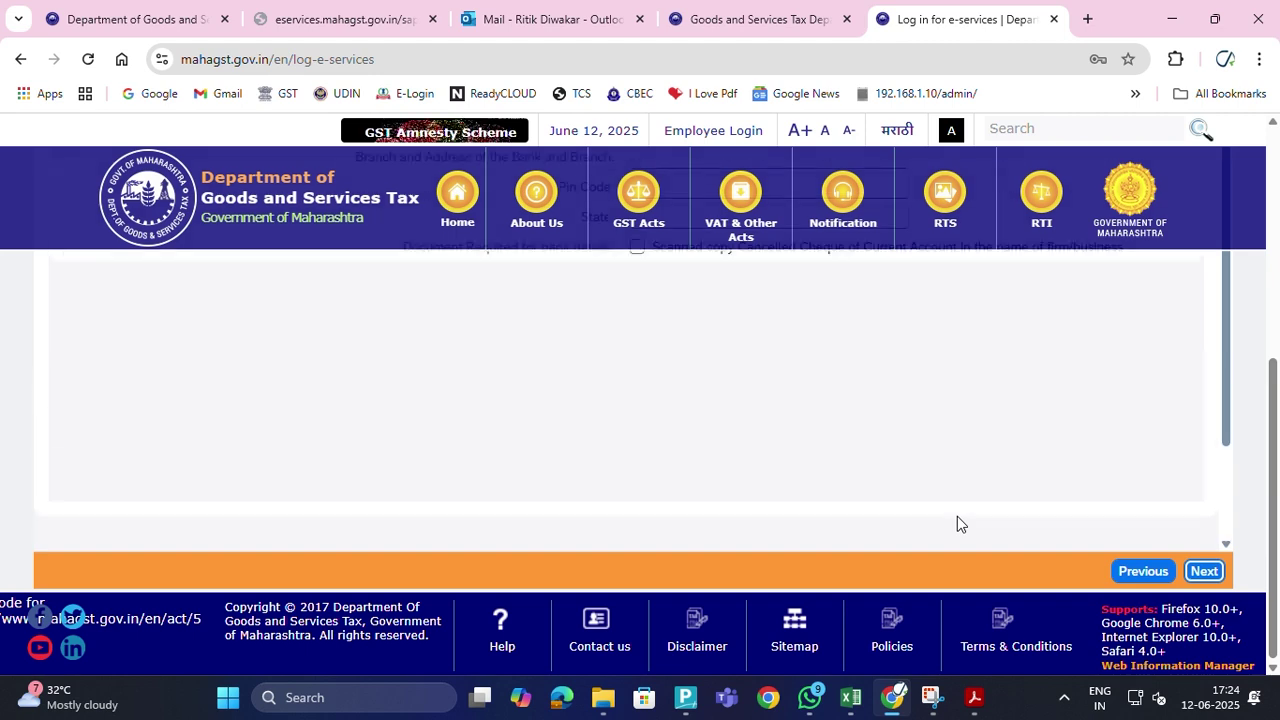
Start entering the bank account number in the bank details step
scroll(957, 516, "down", 1)
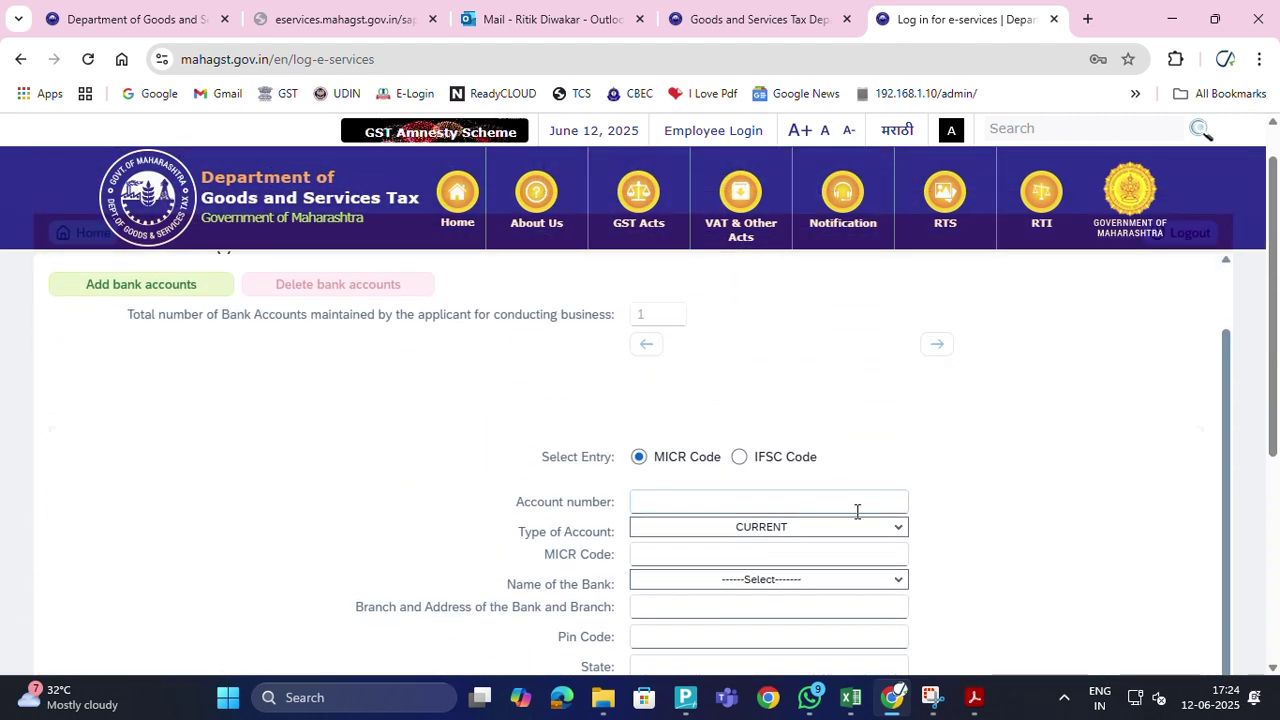
left_click(791, 502)
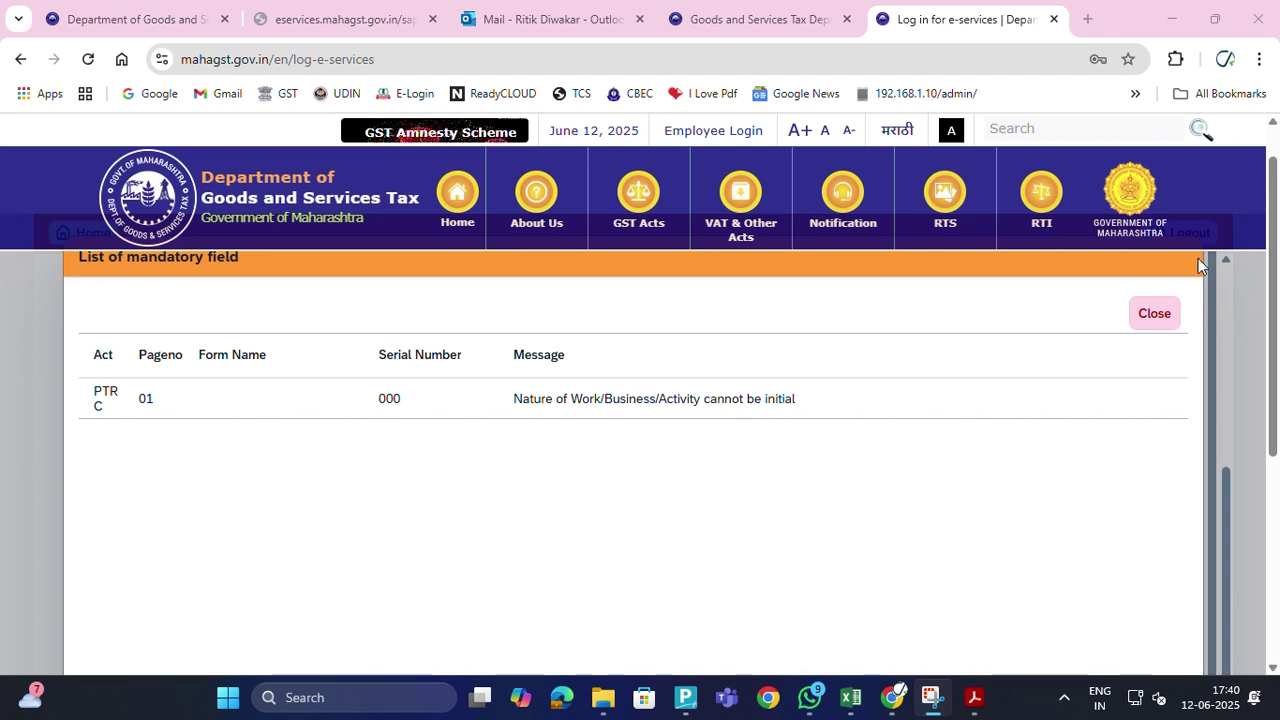
Close the mandatory-field list and go back to step 1, Select Act
left_click(1158, 316)
scroll(466, 437, "up", 3)
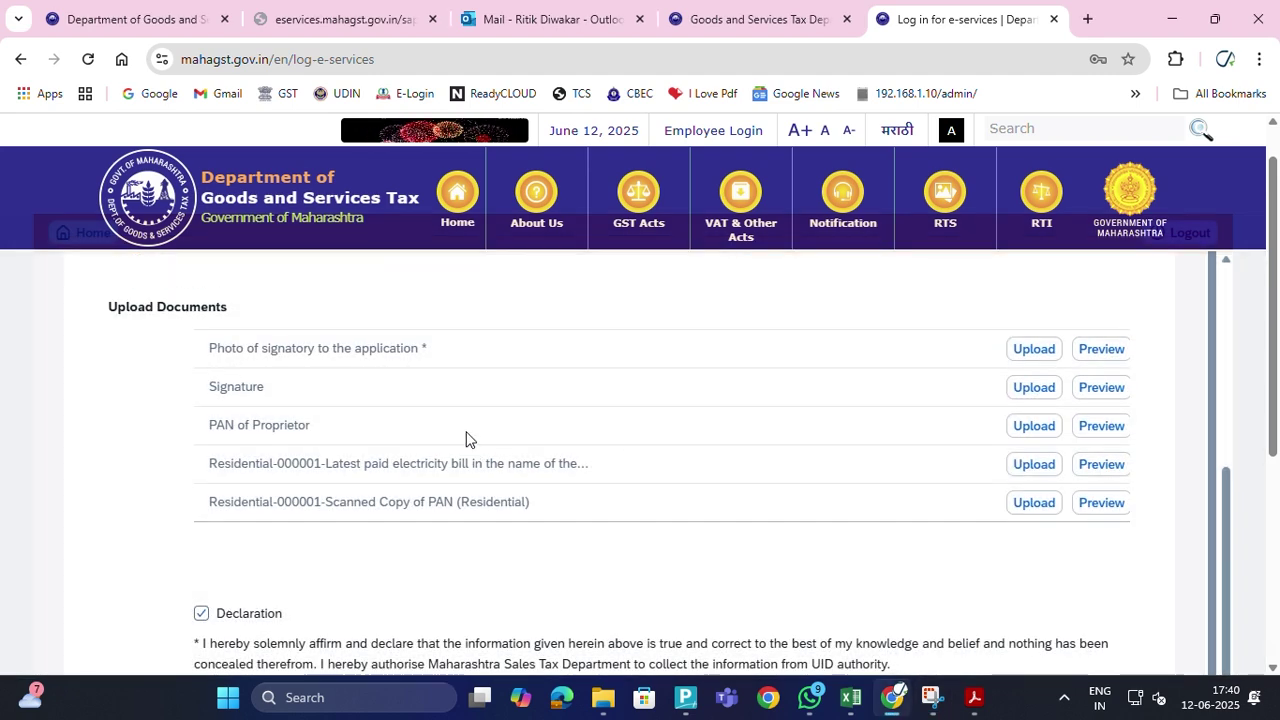
scroll(558, 485, "up", 3)
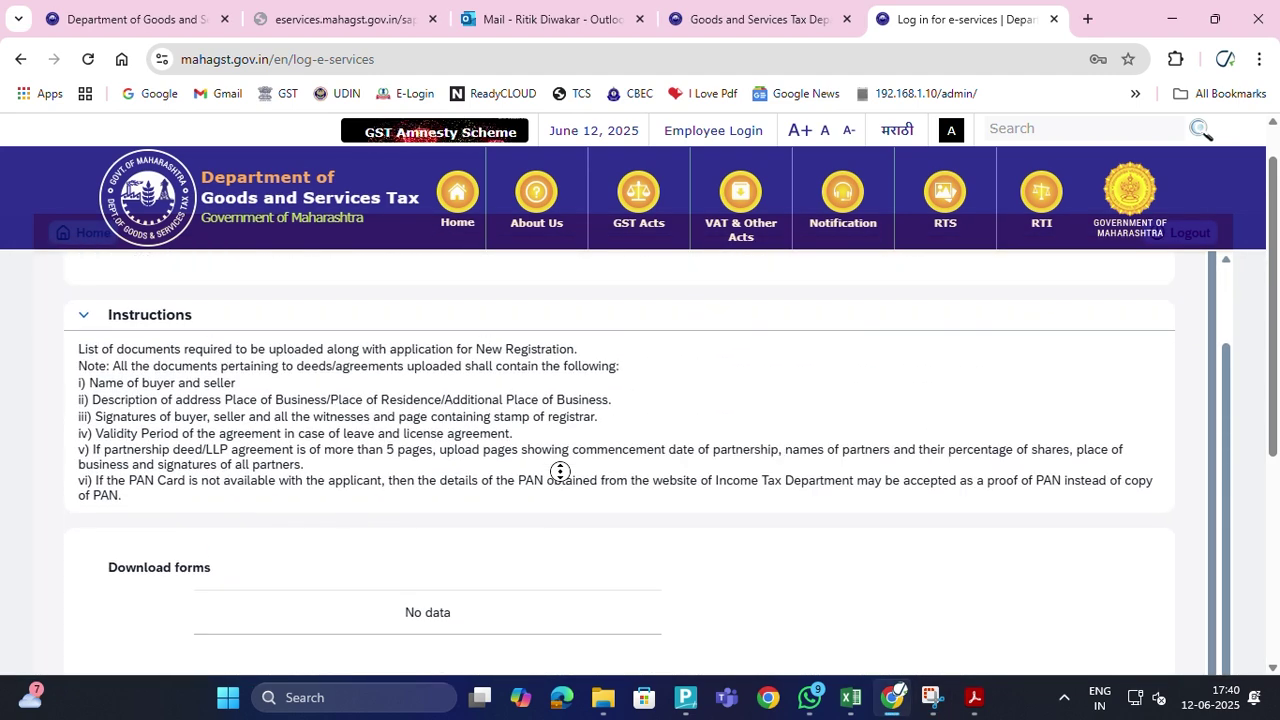
scroll(560, 480, "up", 1)
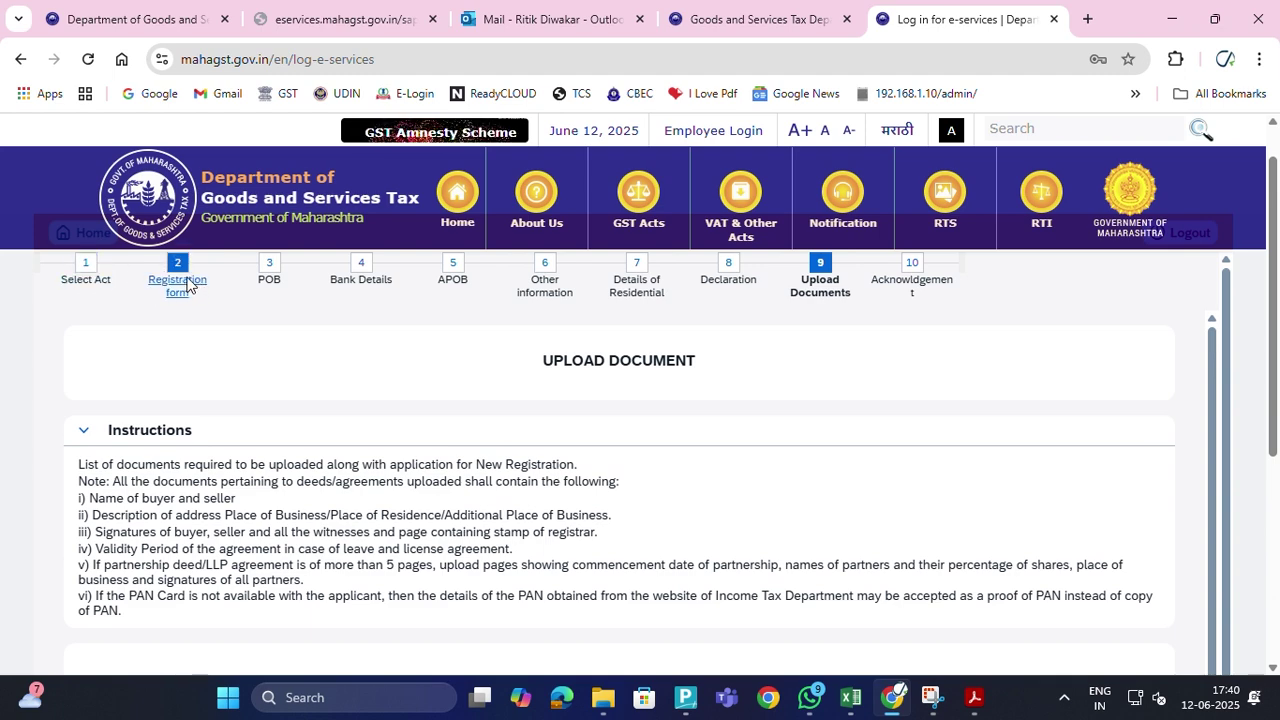
left_click(89, 262)
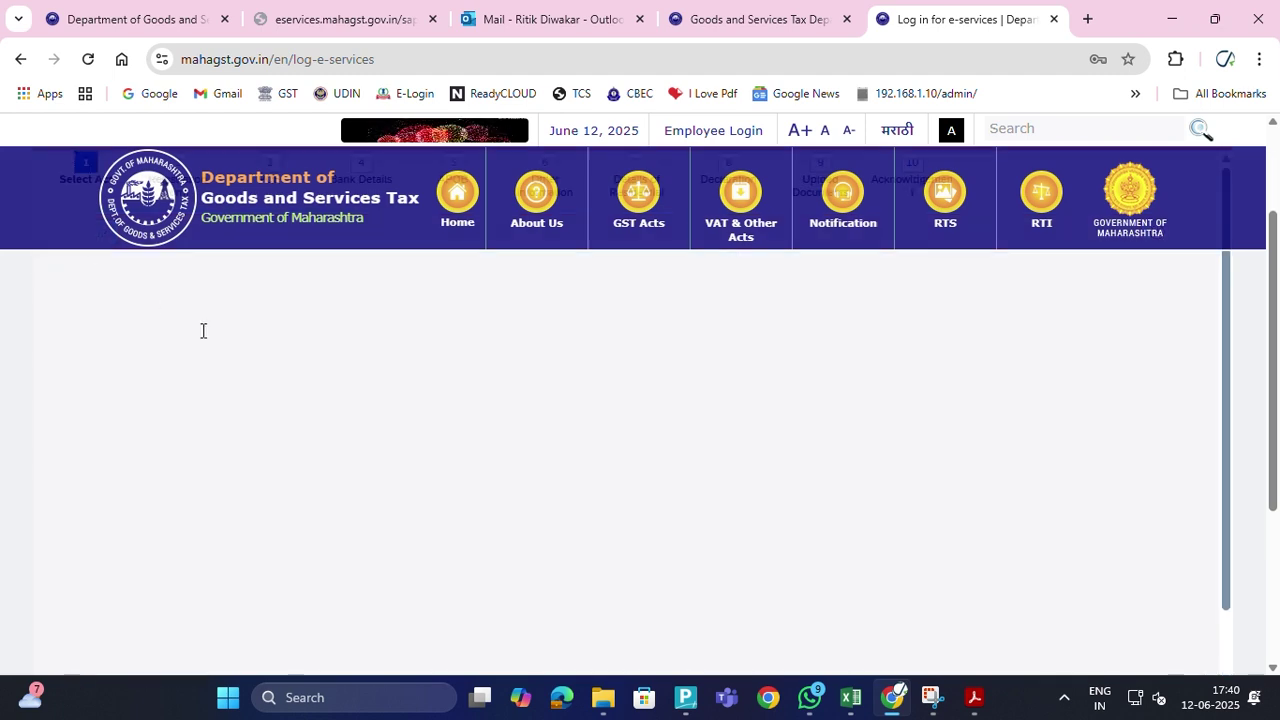
Advance to the step 2 Registration form showing the Nature of Work section
scroll(499, 565, "down", 5)
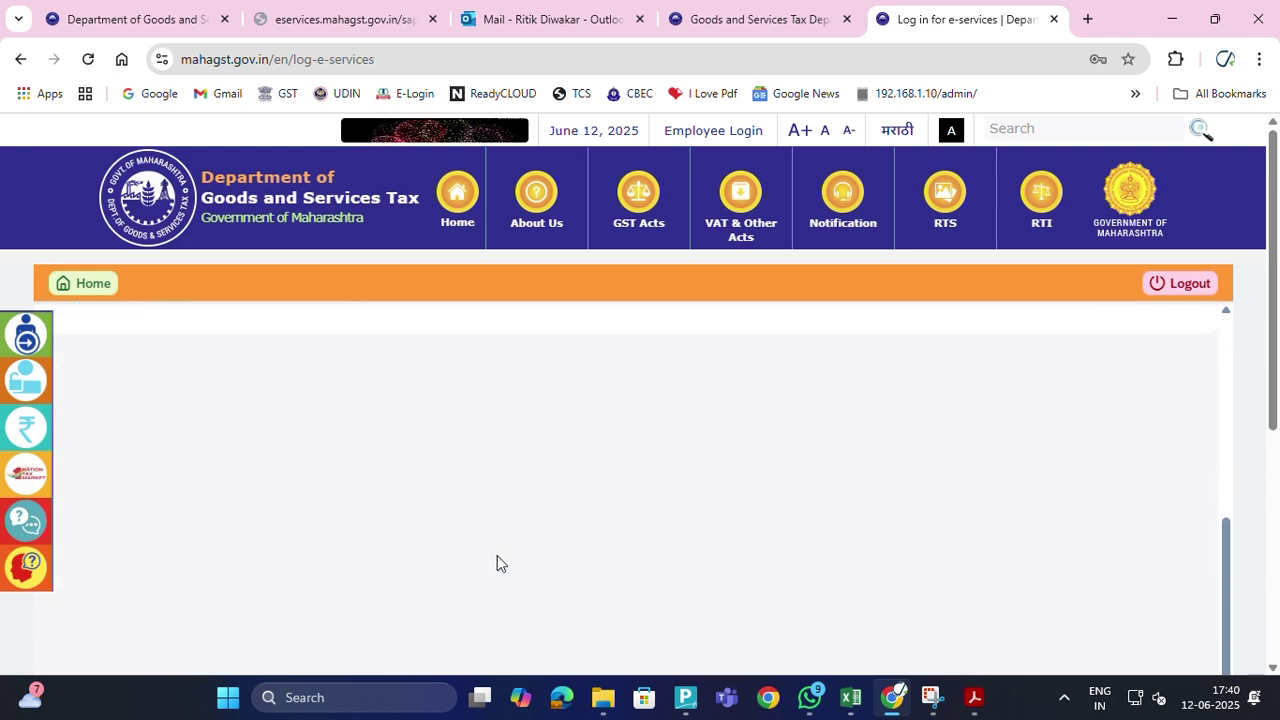
scroll(501, 564, "up", 5)
scroll(502, 562, "down", 5)
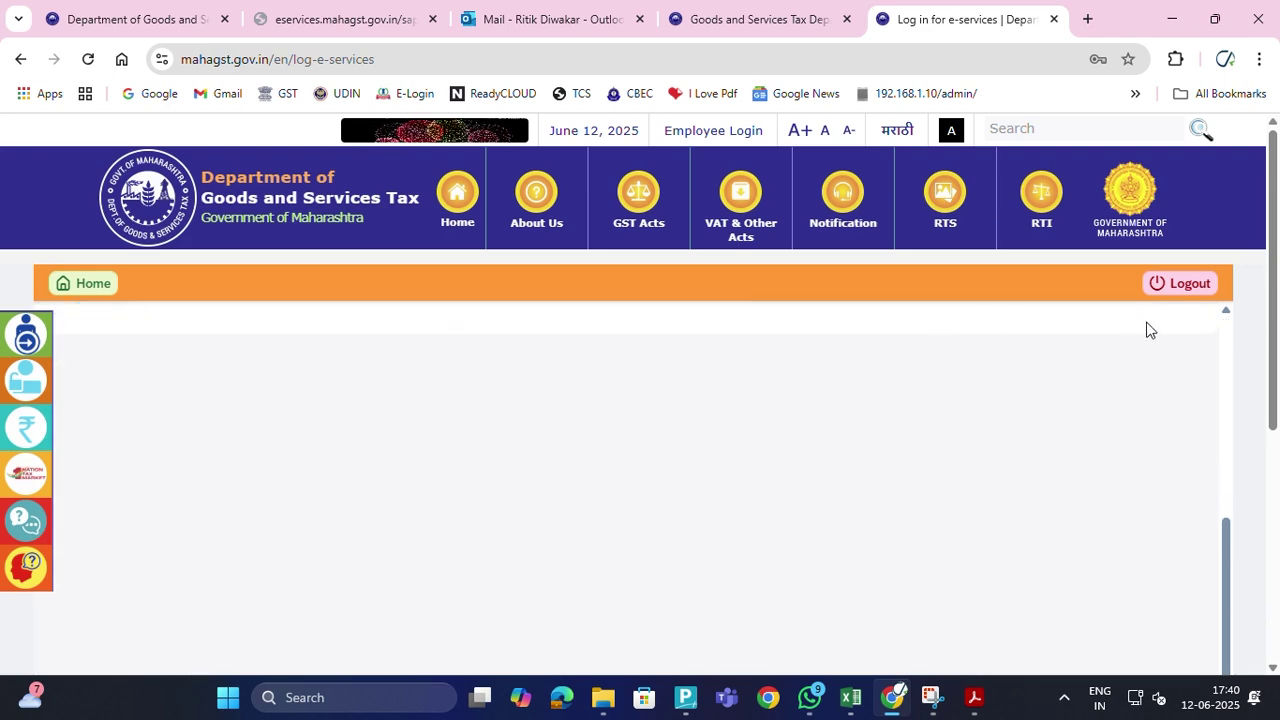
scroll(1020, 437, "down", 3)
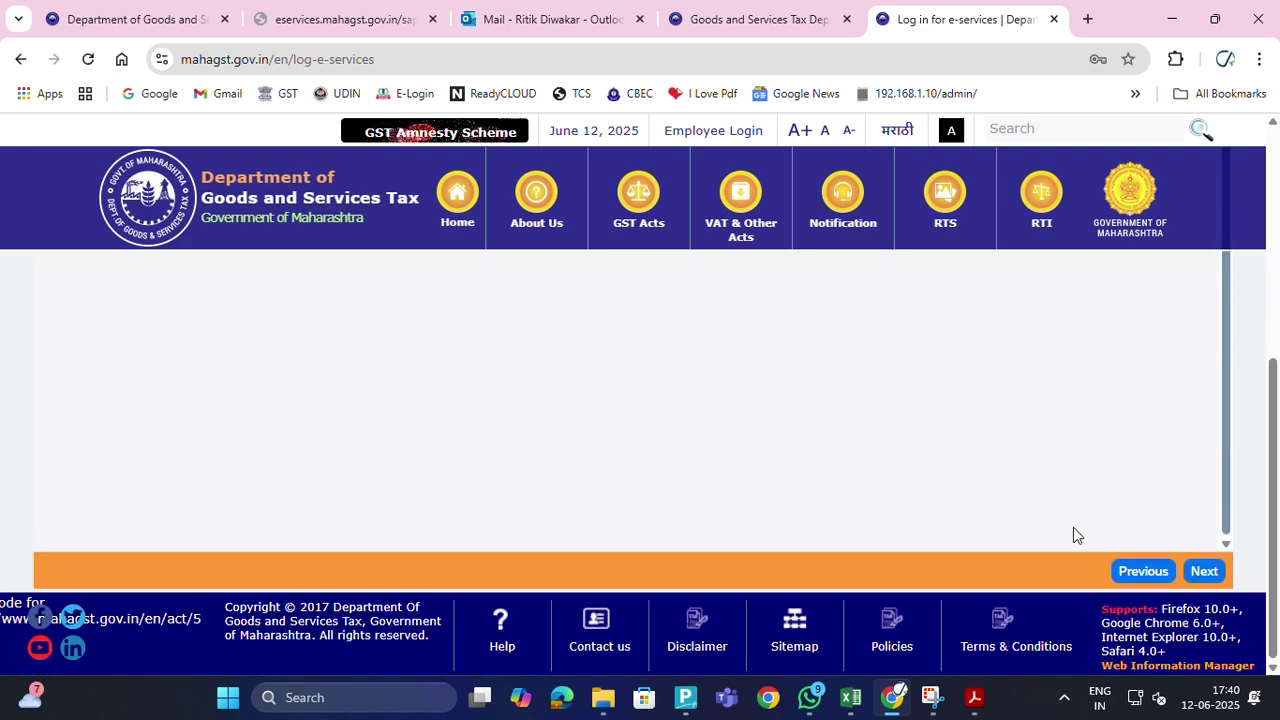
left_click(1203, 571)
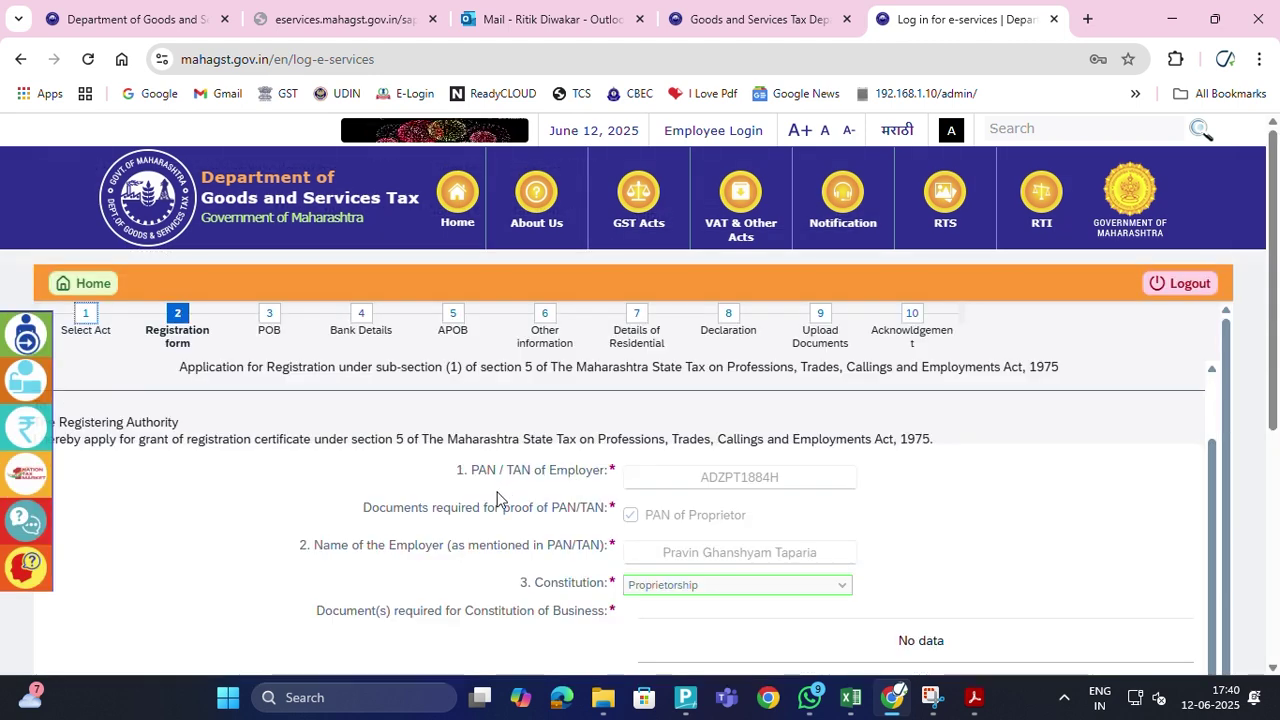
scroll(496, 497, "down", 3)
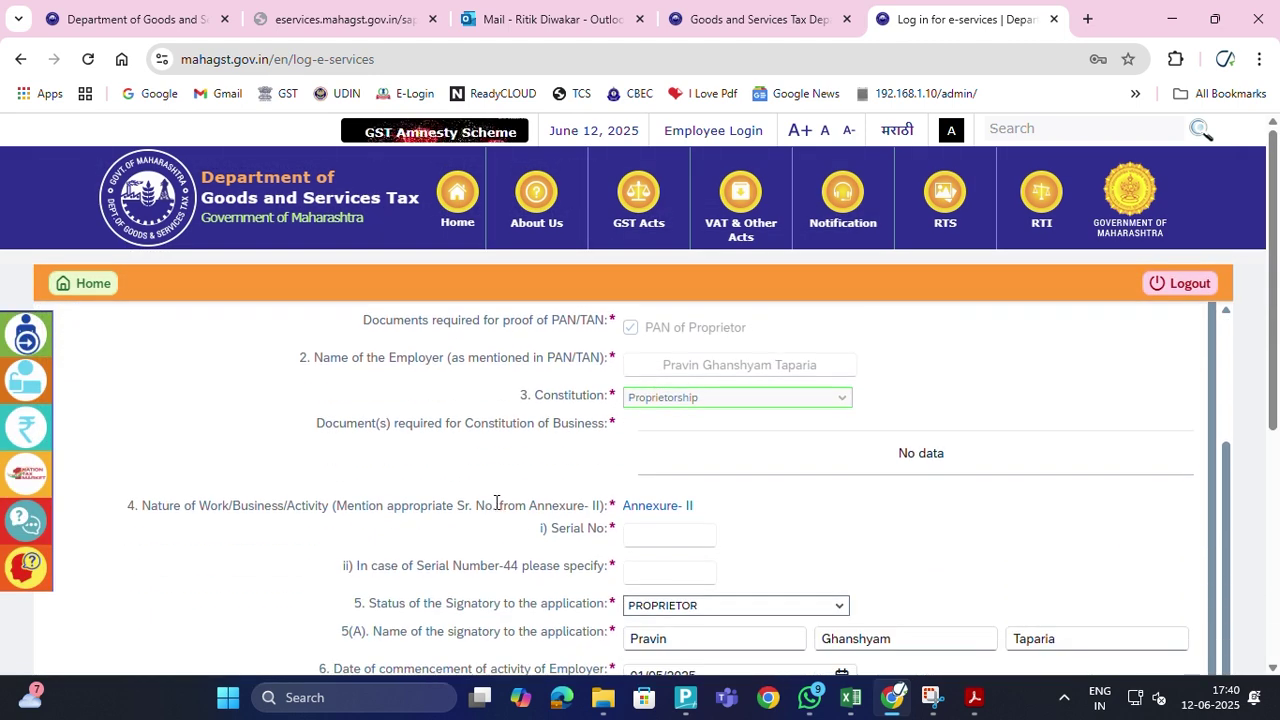
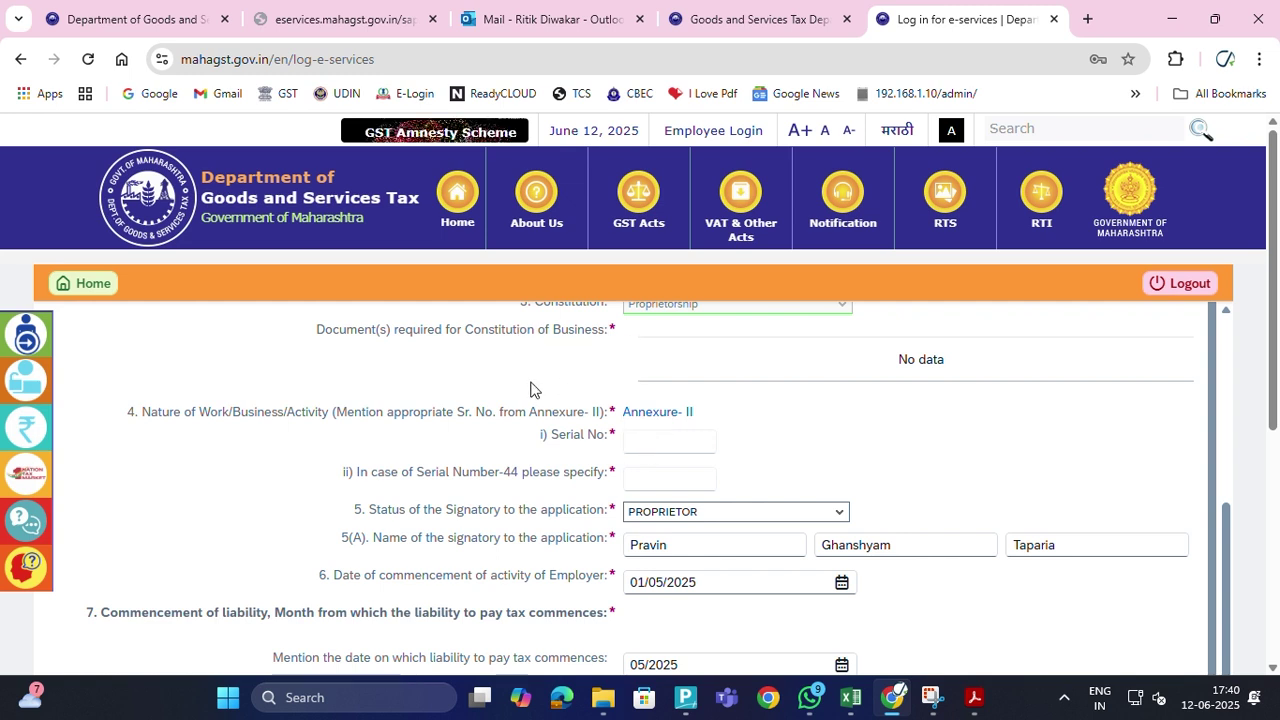
Open the Annexure-II business category list and load every item up to serial 45
scroll(533, 385, "up", 1)
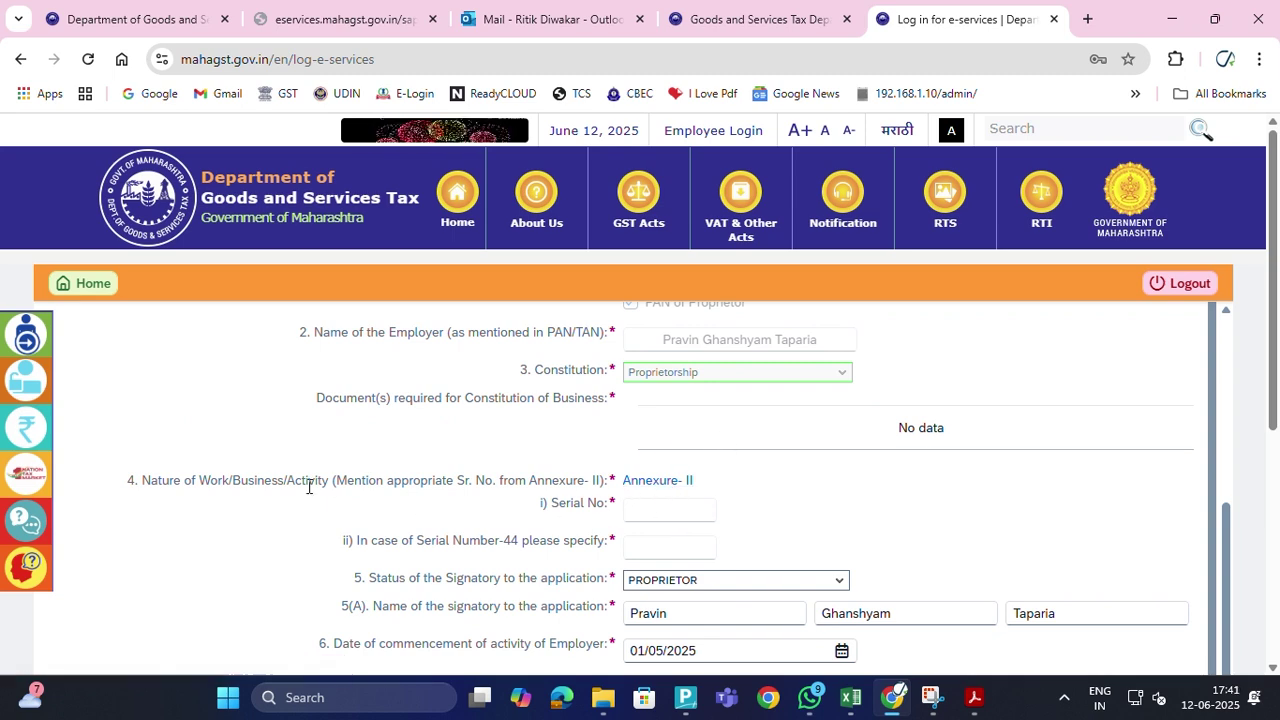
left_click(658, 481)
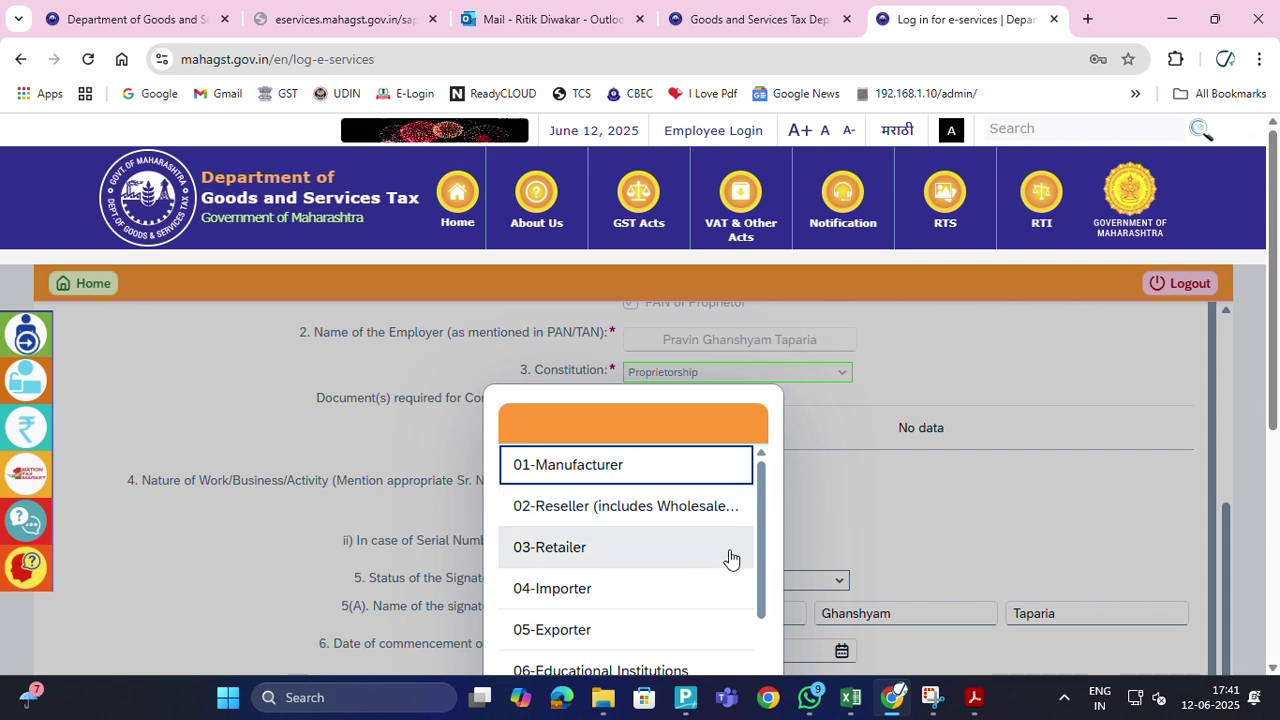
left_click_drag(761, 544, 768, 718)
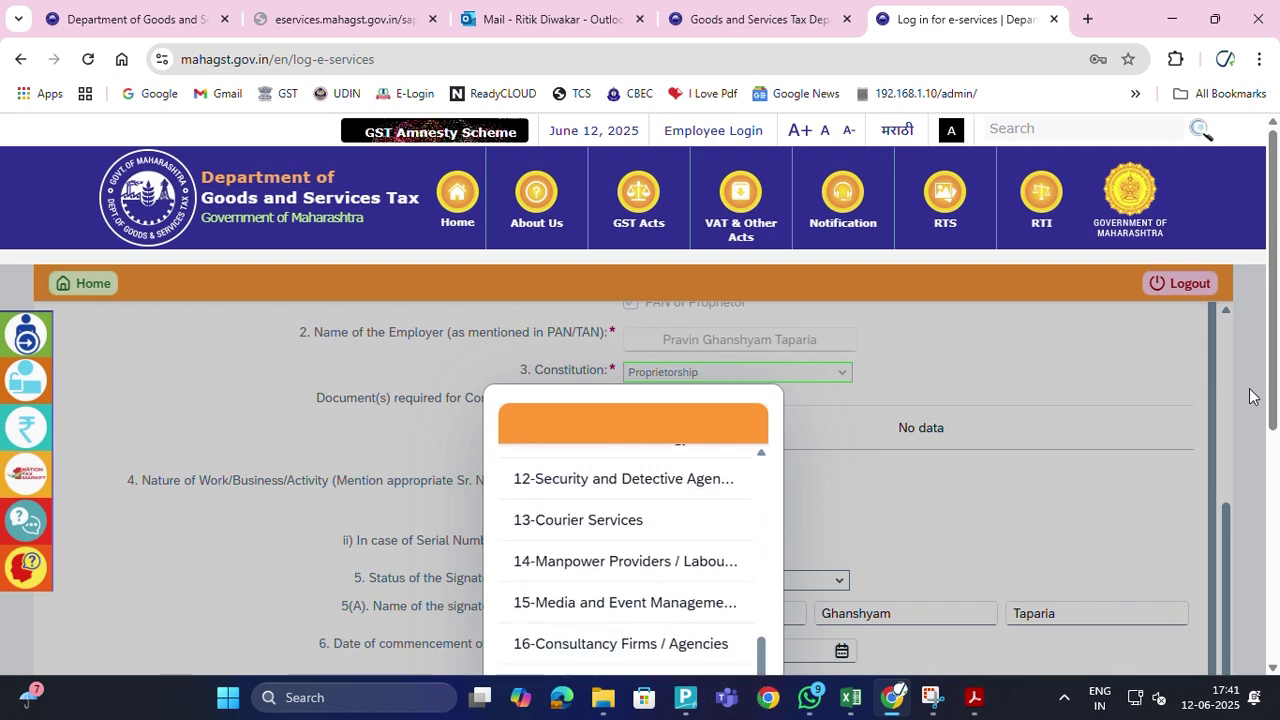
left_click_drag(1276, 370, 1209, 528)
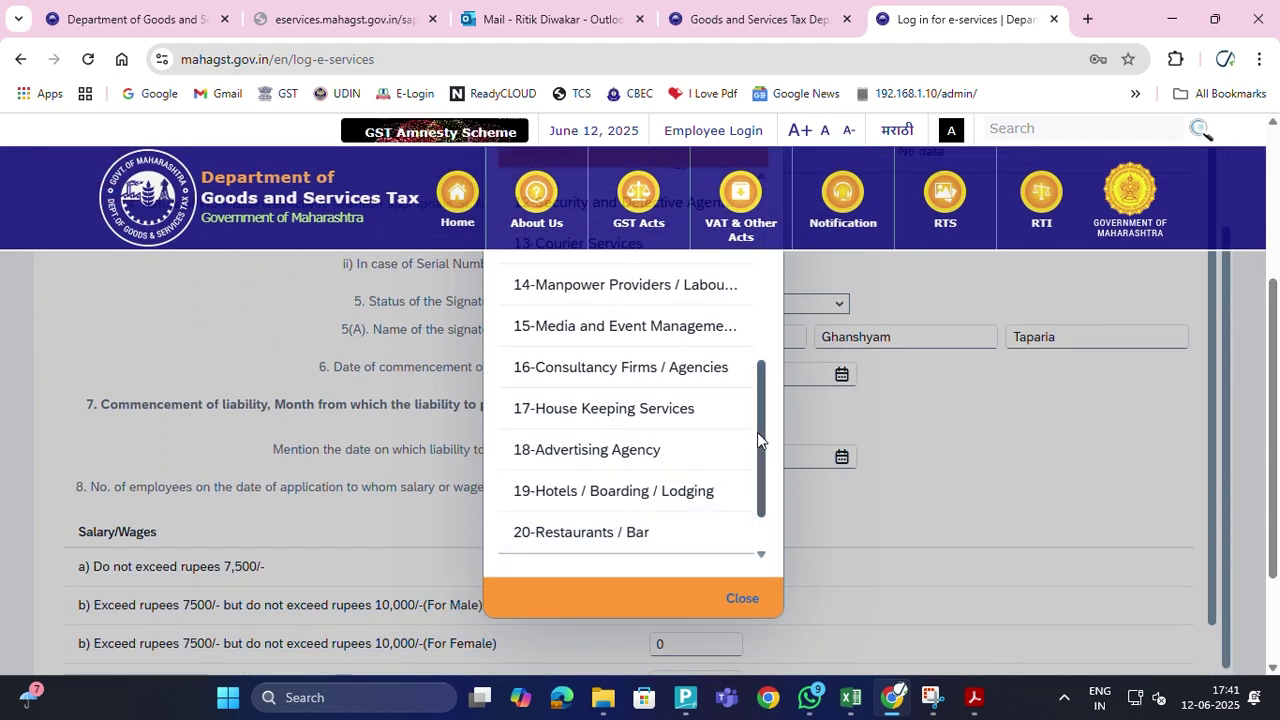
left_click_drag(766, 437, 766, 471)
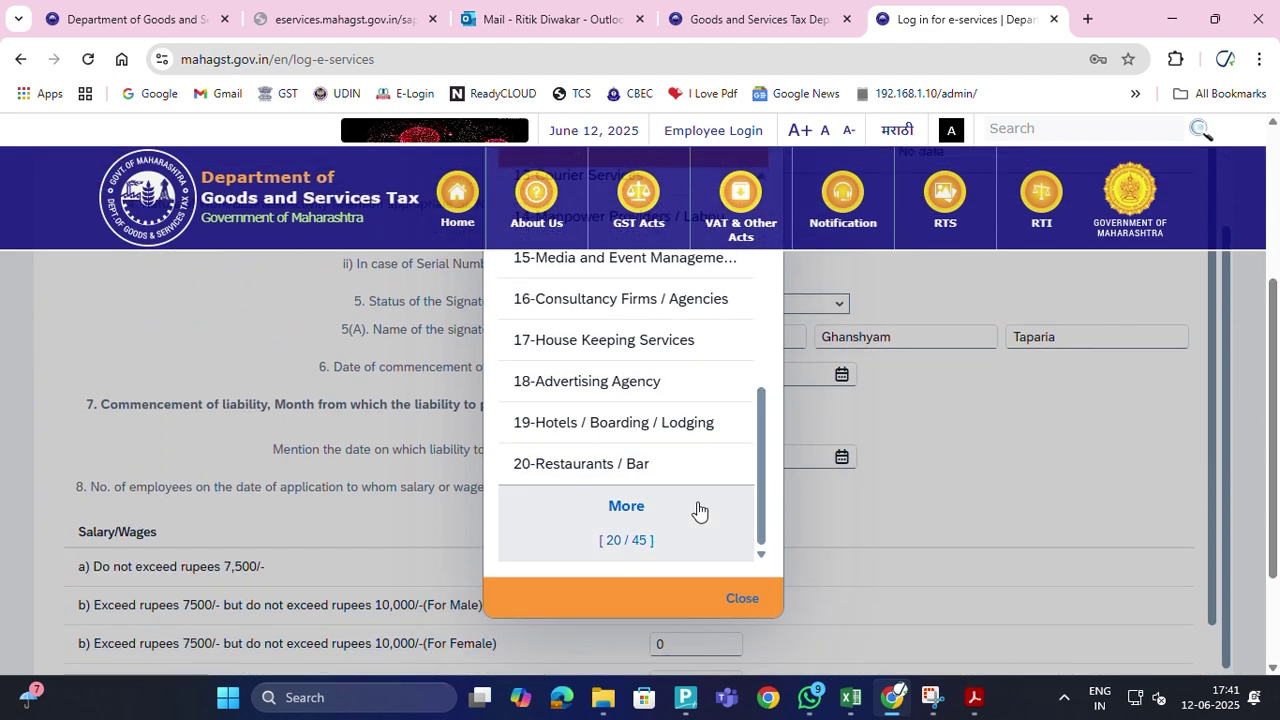
left_click(627, 507)
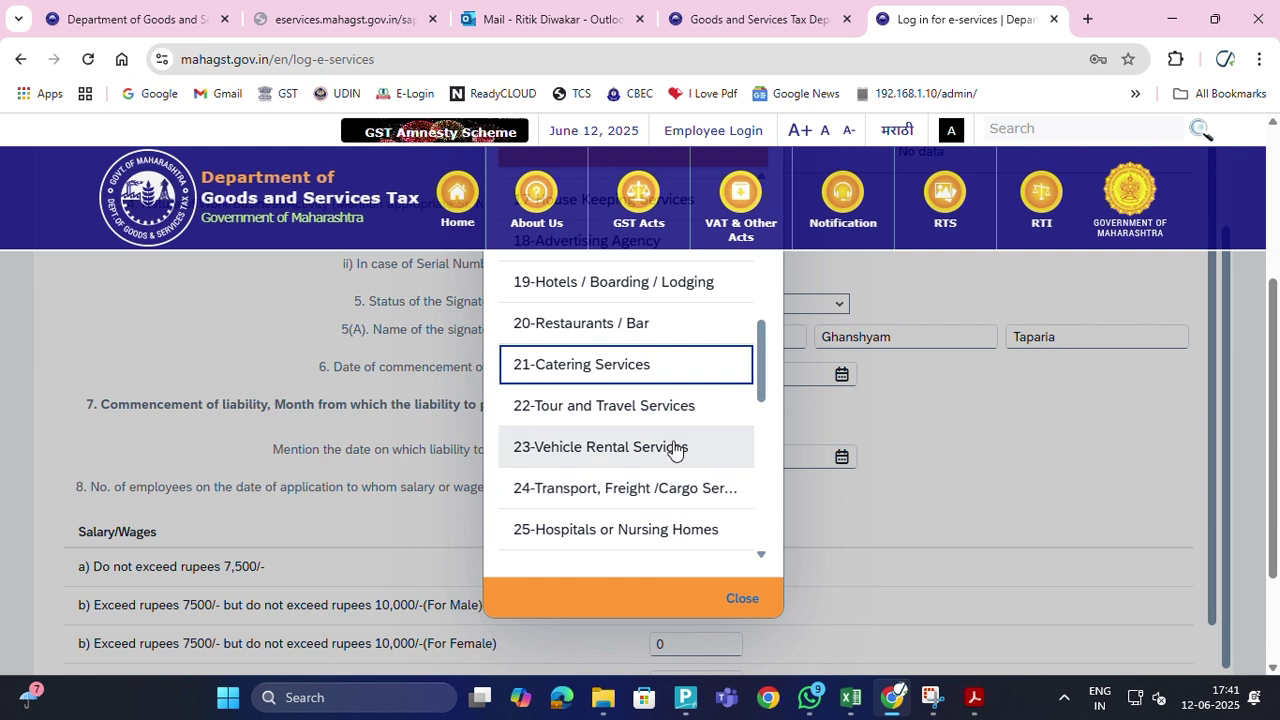
left_click_drag(766, 357, 736, 514)
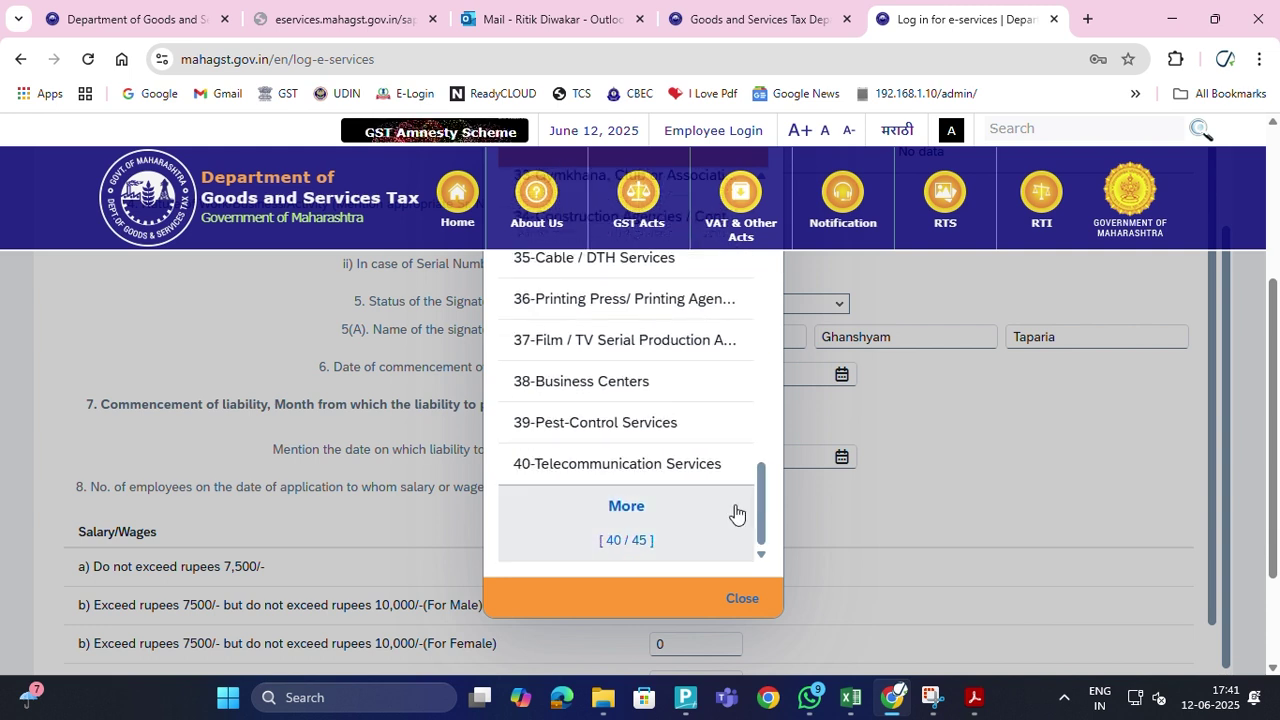
left_click(624, 507)
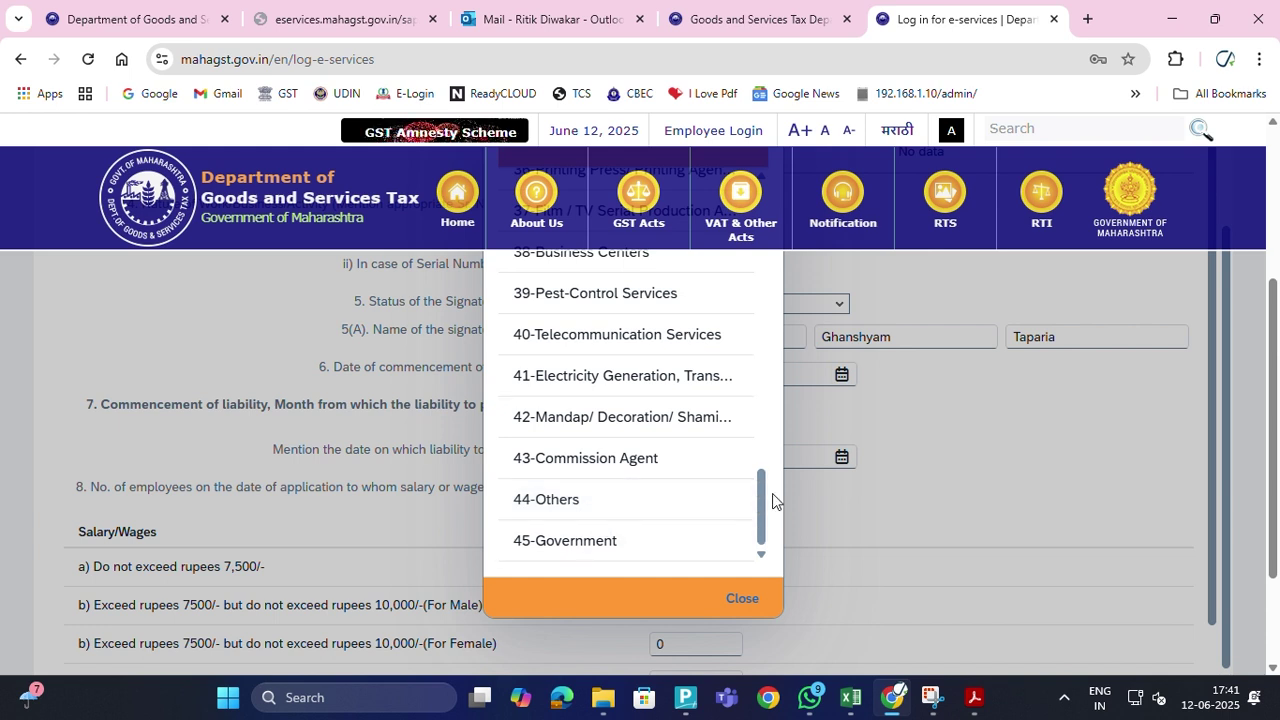
Scroll to the end of the list and choose 44-Others as the nature of work
left_click_drag(763, 500, 787, 188)
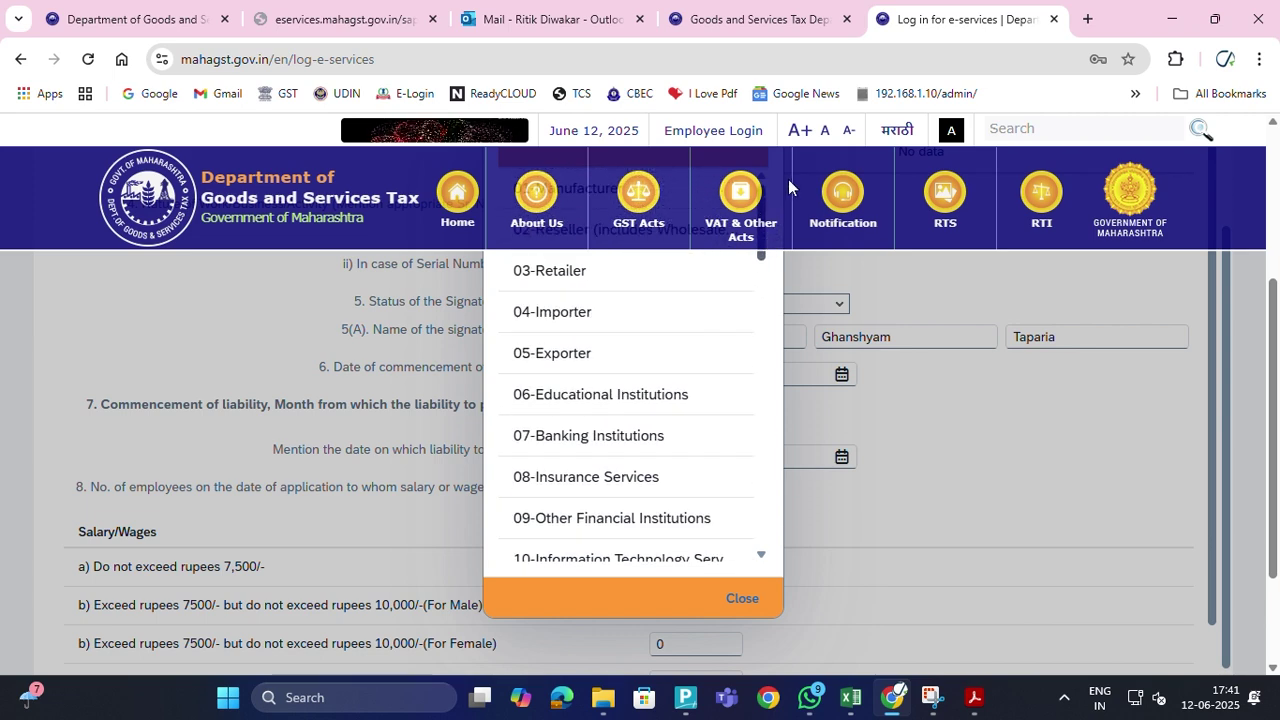
scroll(749, 318, "up", 3)
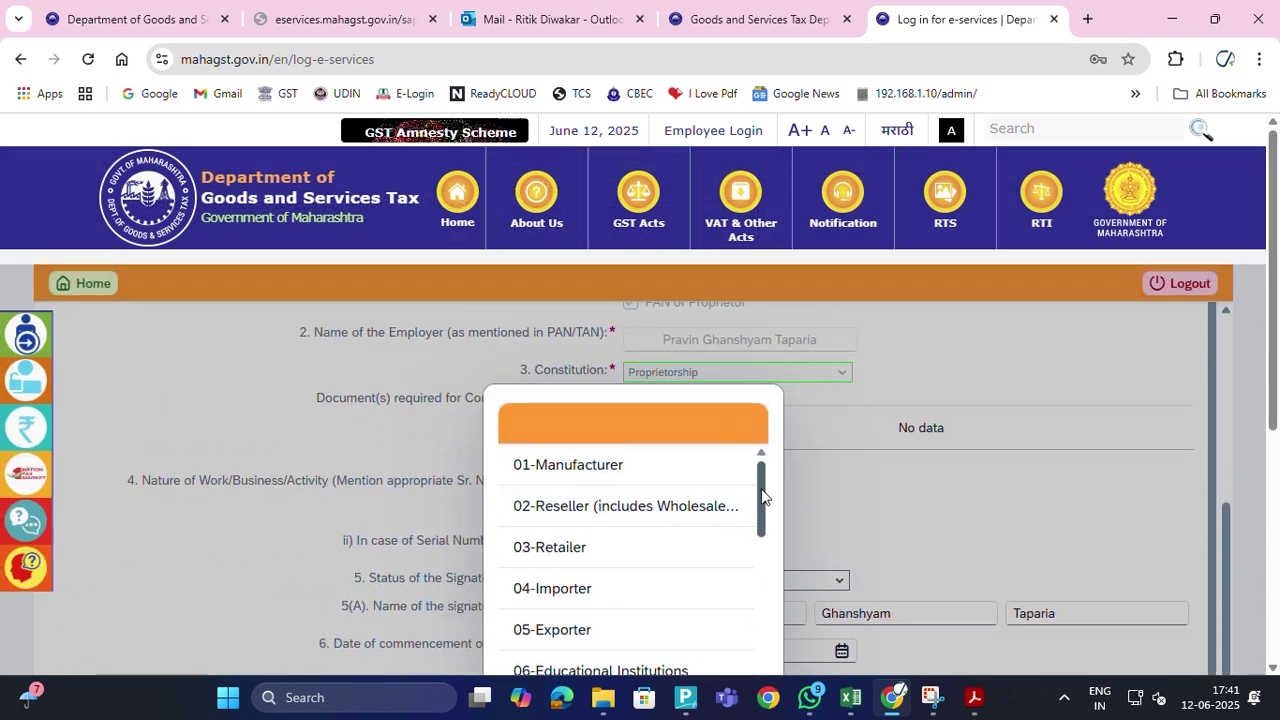
left_click_drag(762, 492, 745, 712)
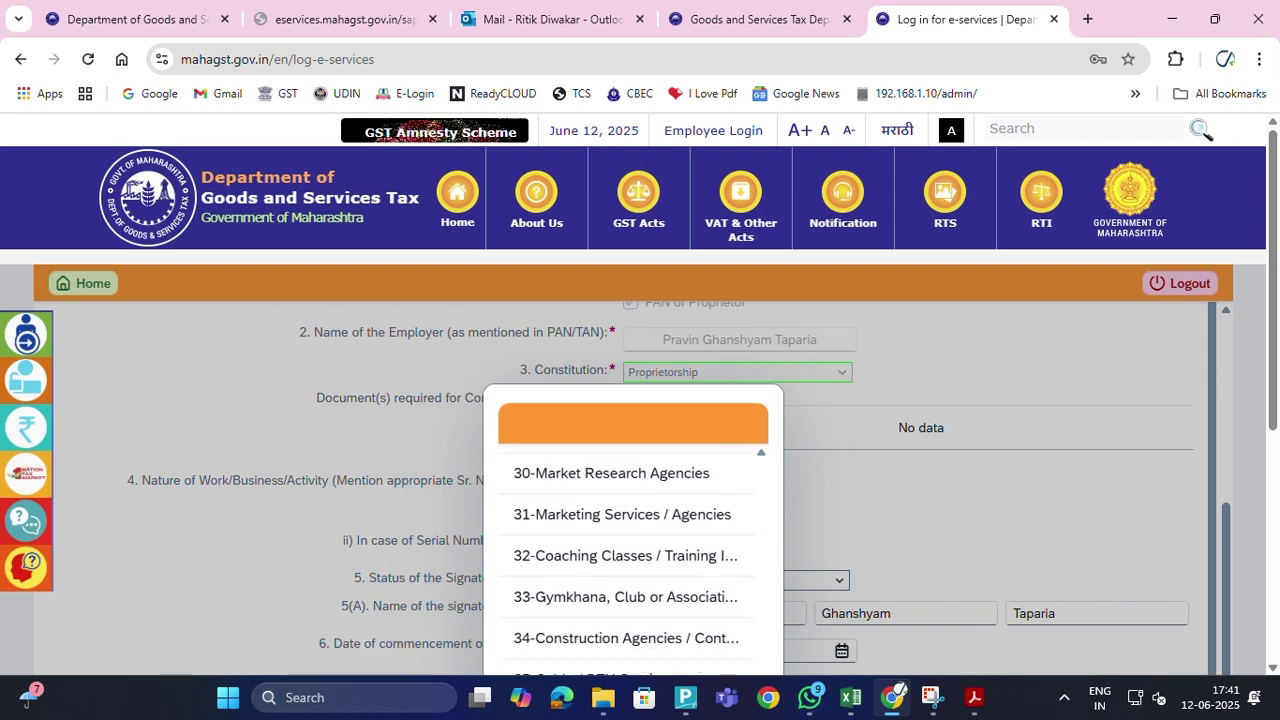
scroll(580, 614, "down", 3)
scroll(562, 642, "down", 2)
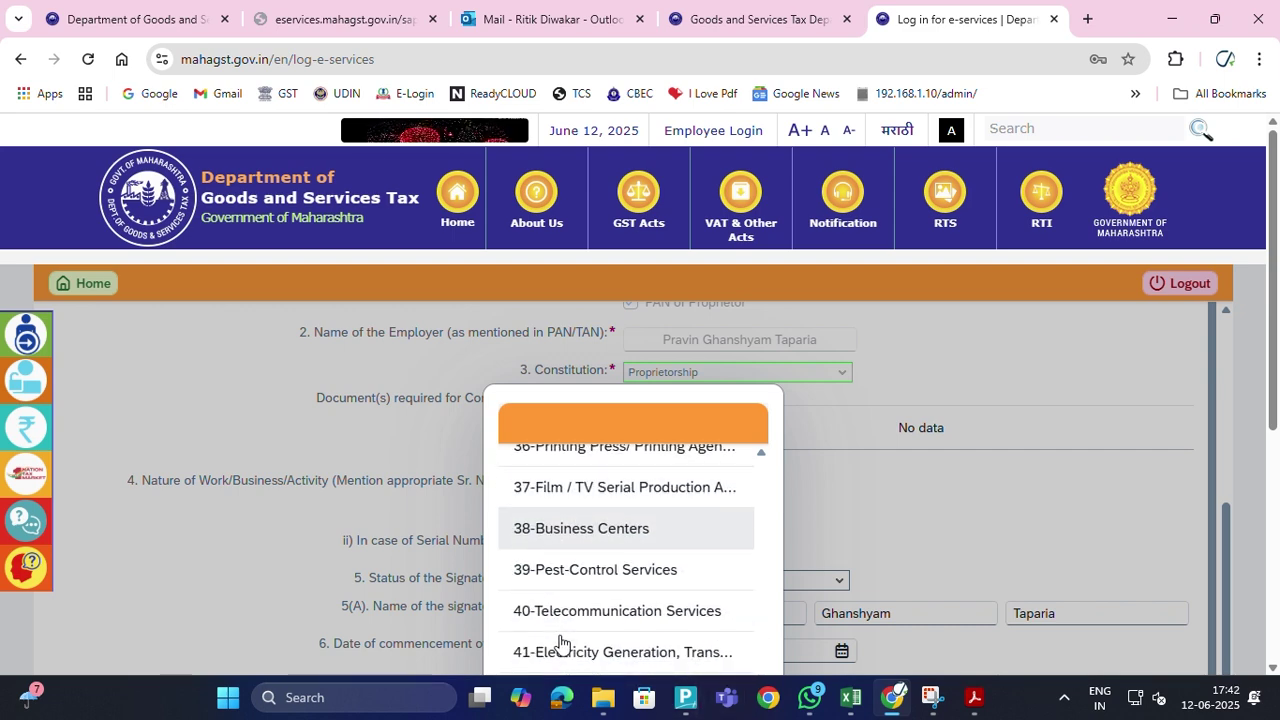
scroll(680, 568, "down", 2)
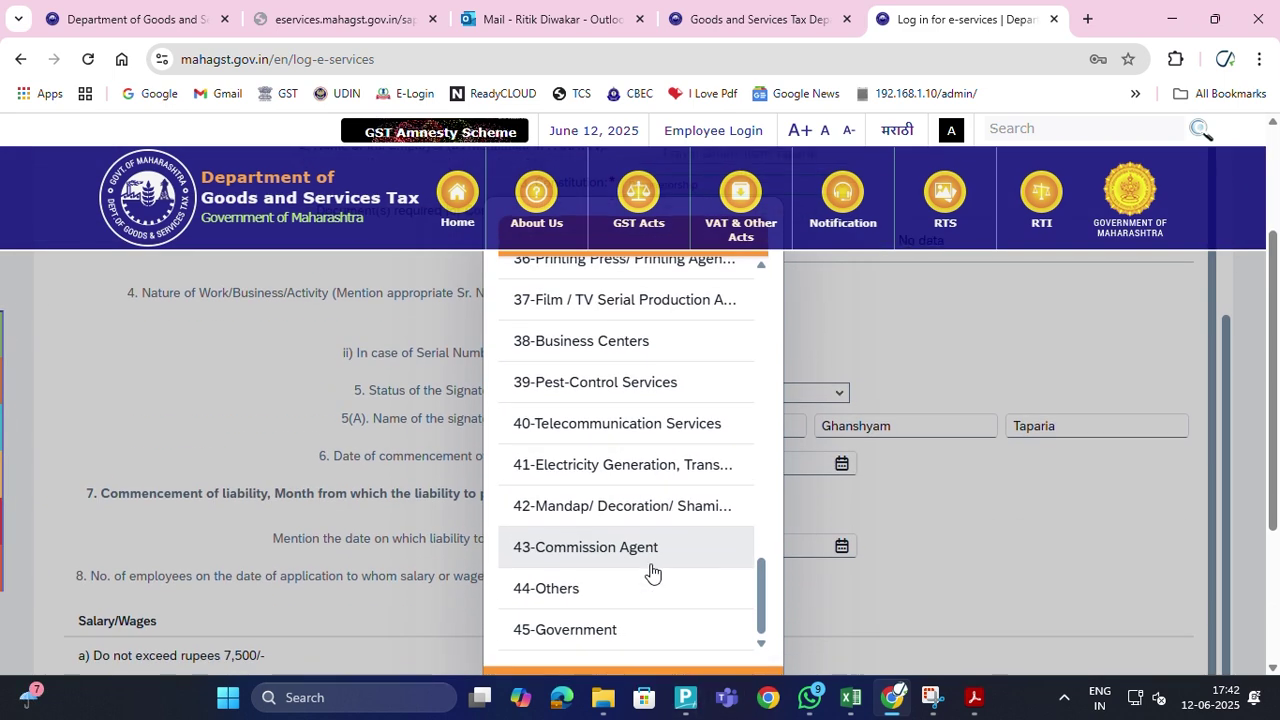
left_click(561, 597)
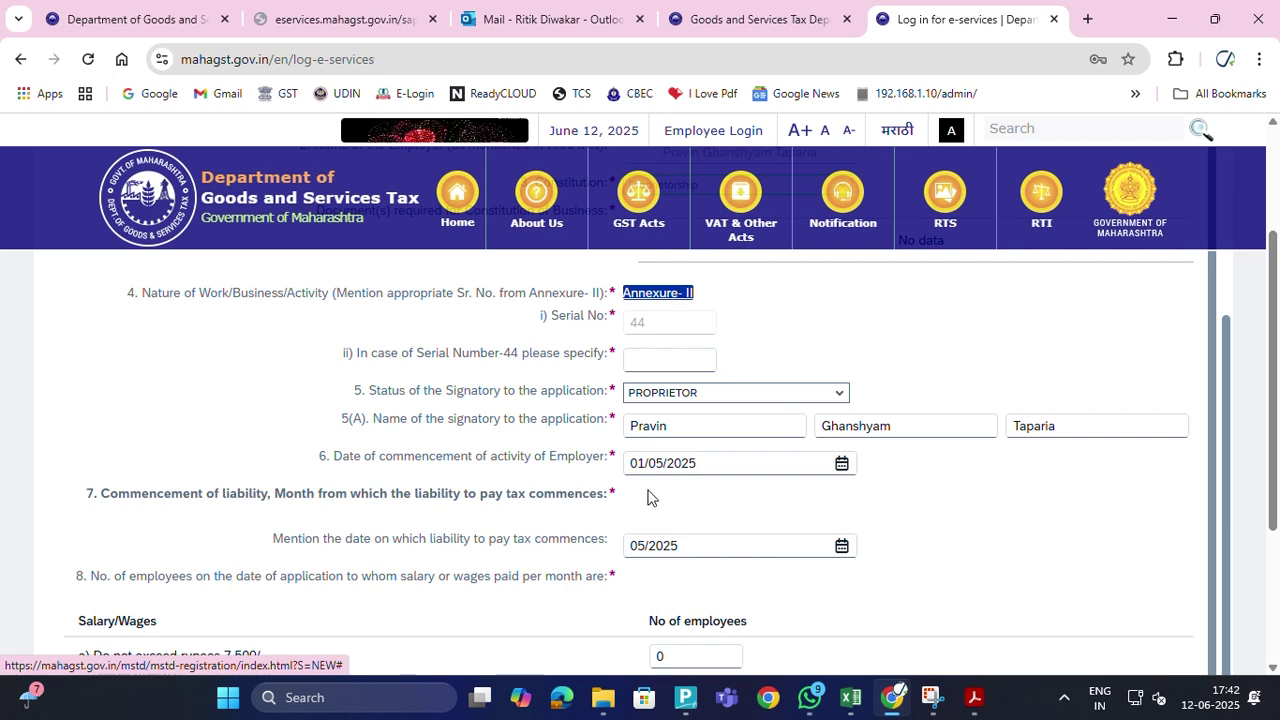
Enter 'Mutual Fund Agent' as the serial-44 business description and review the form
scroll(596, 468, "up", 2)
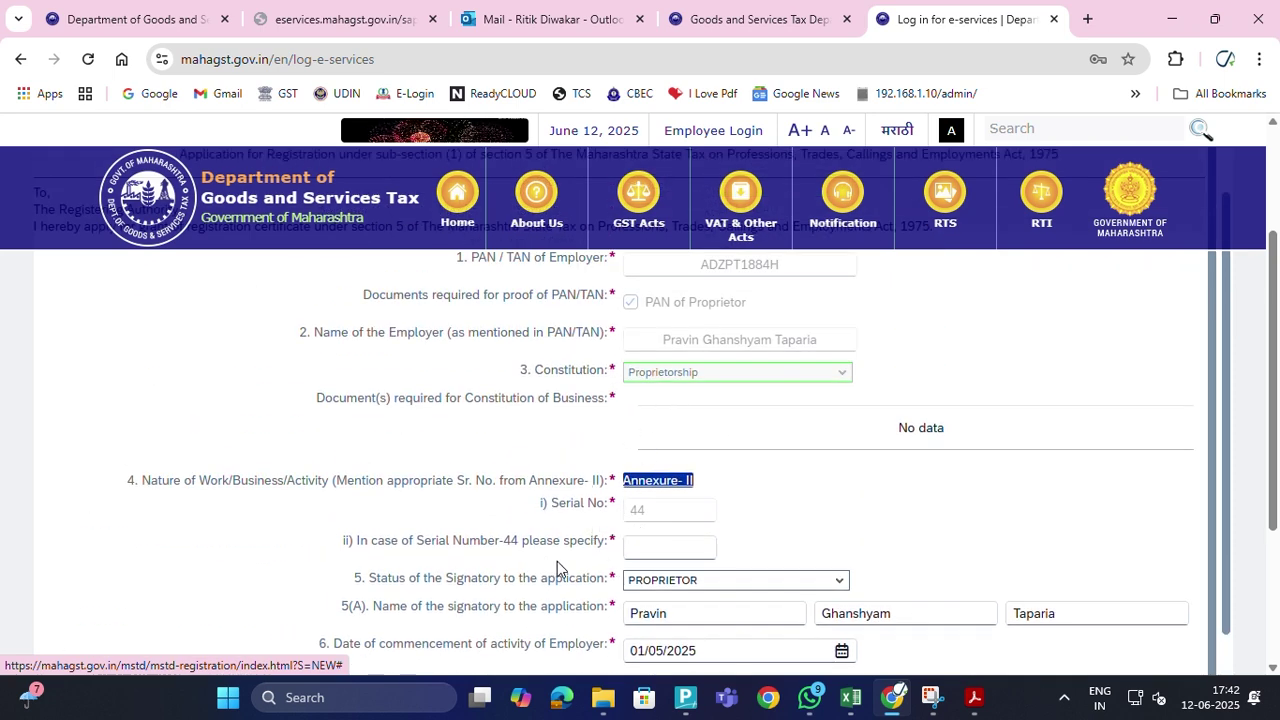
left_click(655, 548)
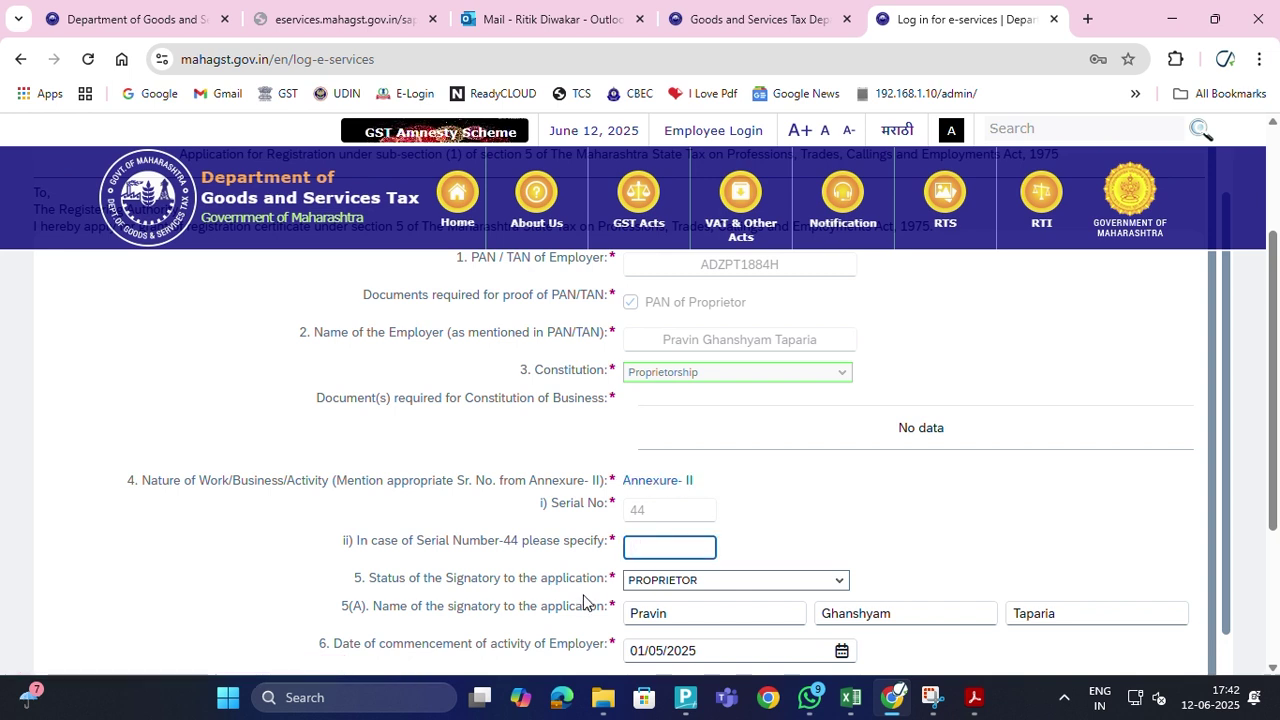
type("Mutual Fun")
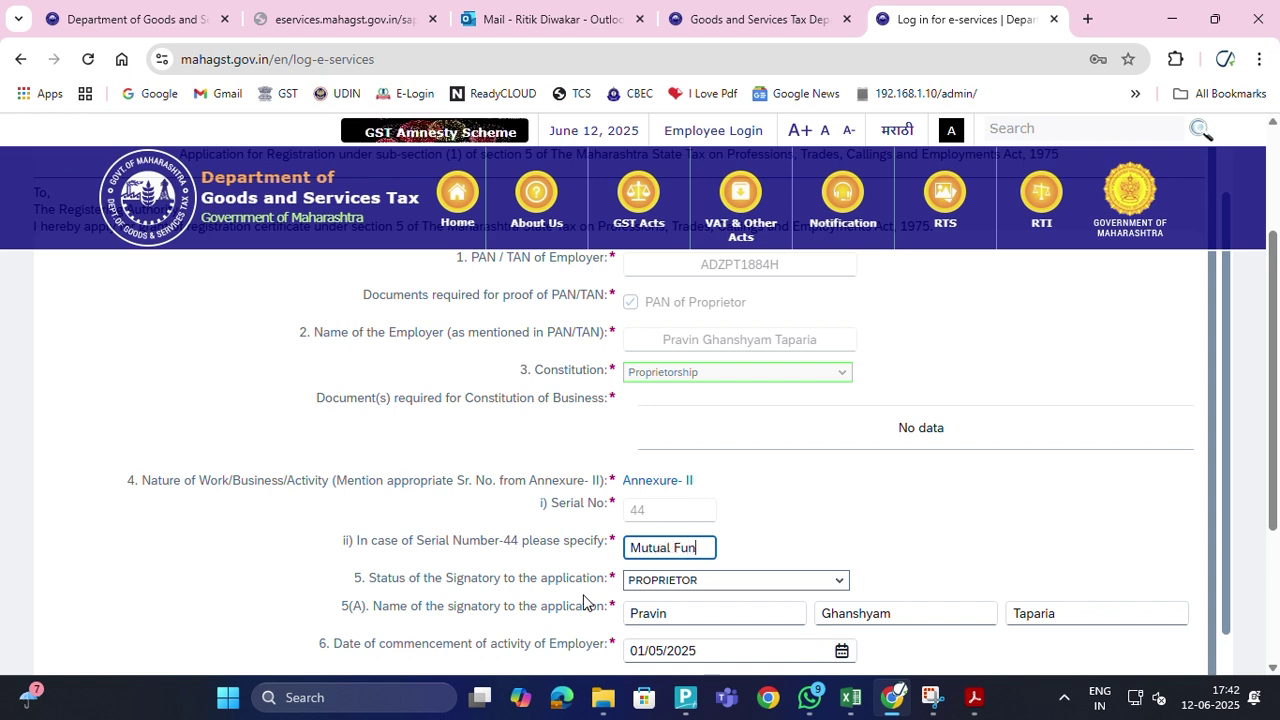
type("d Ag")
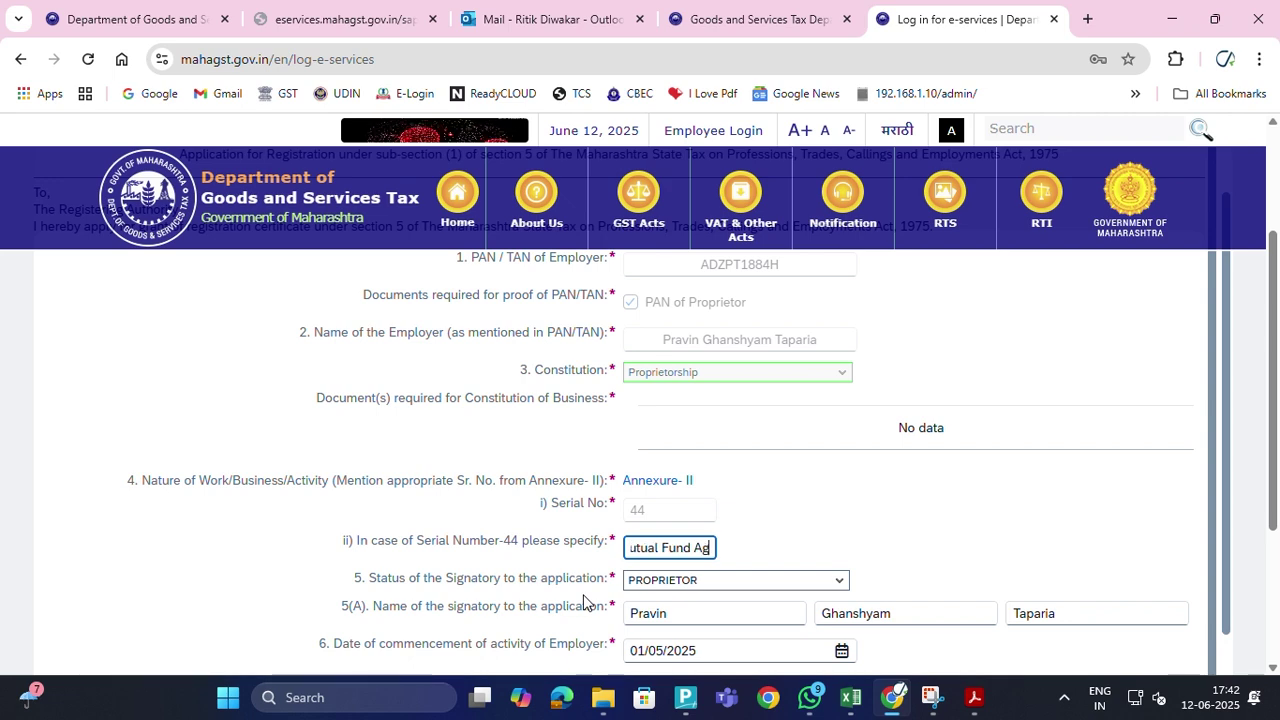
type("ent")
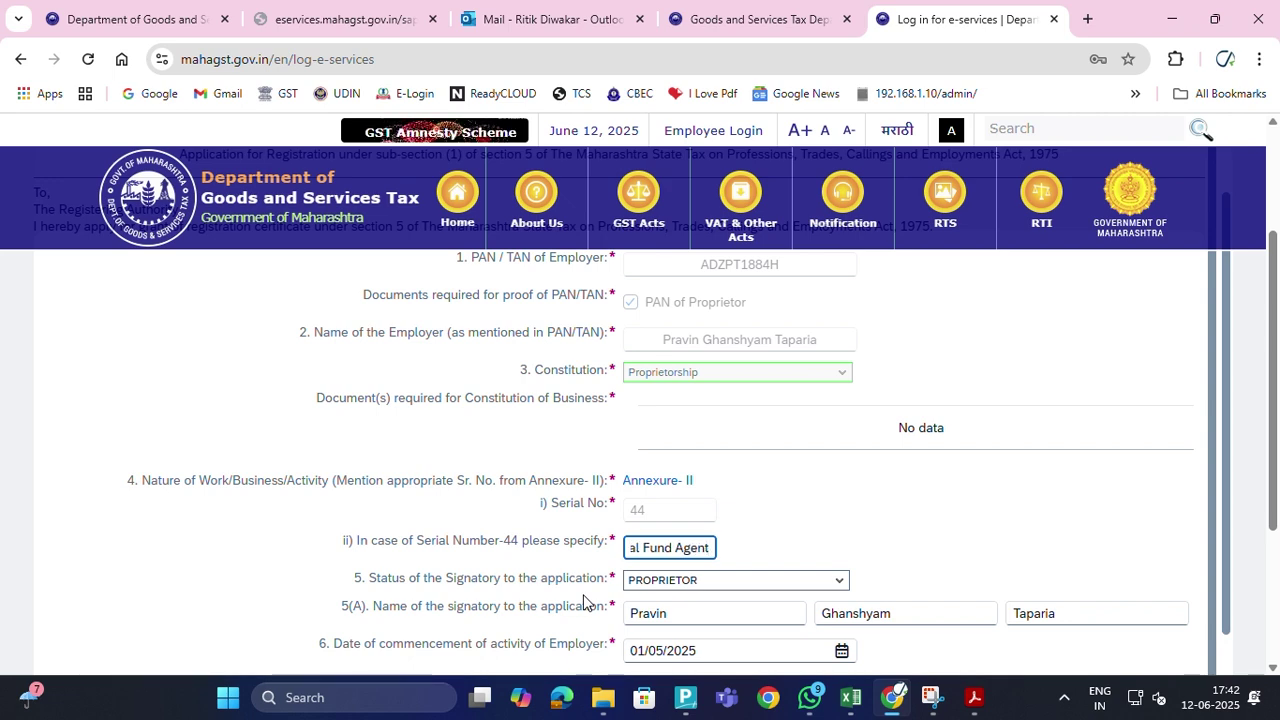
scroll(852, 483, "down", 5)
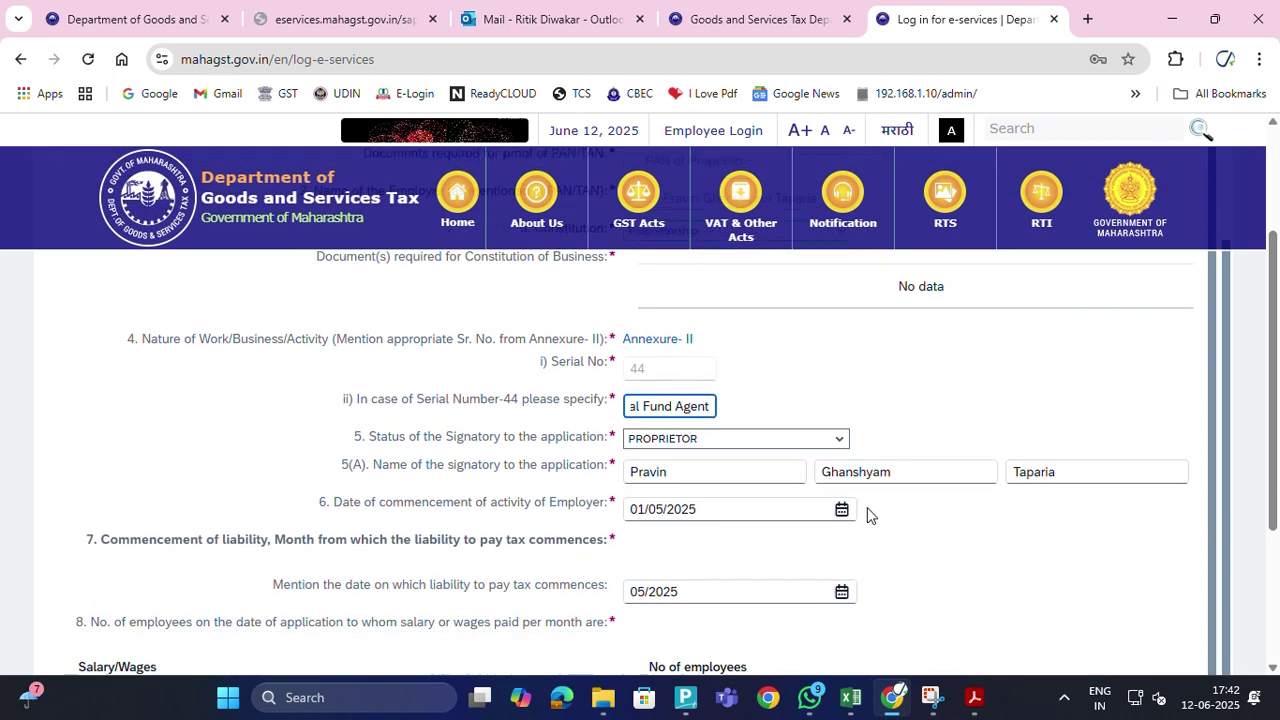
scroll(878, 509, "down", 1)
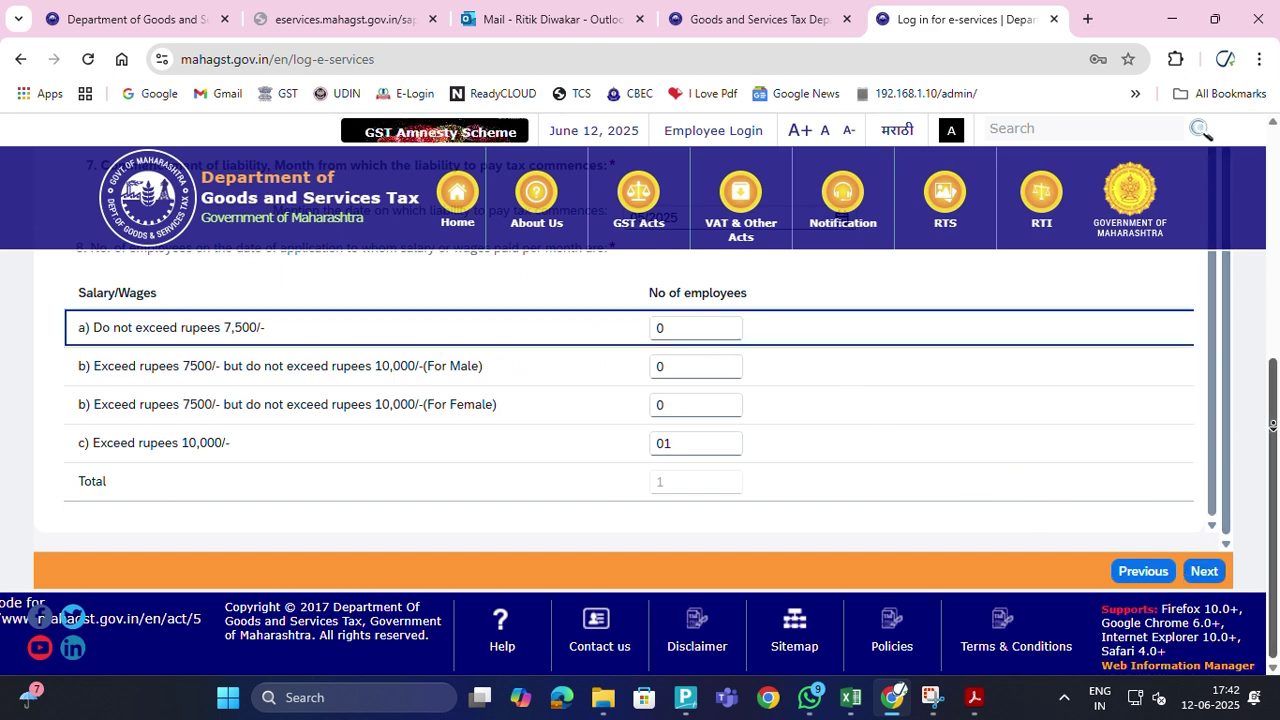
scroll(1273, 424, "up", 5)
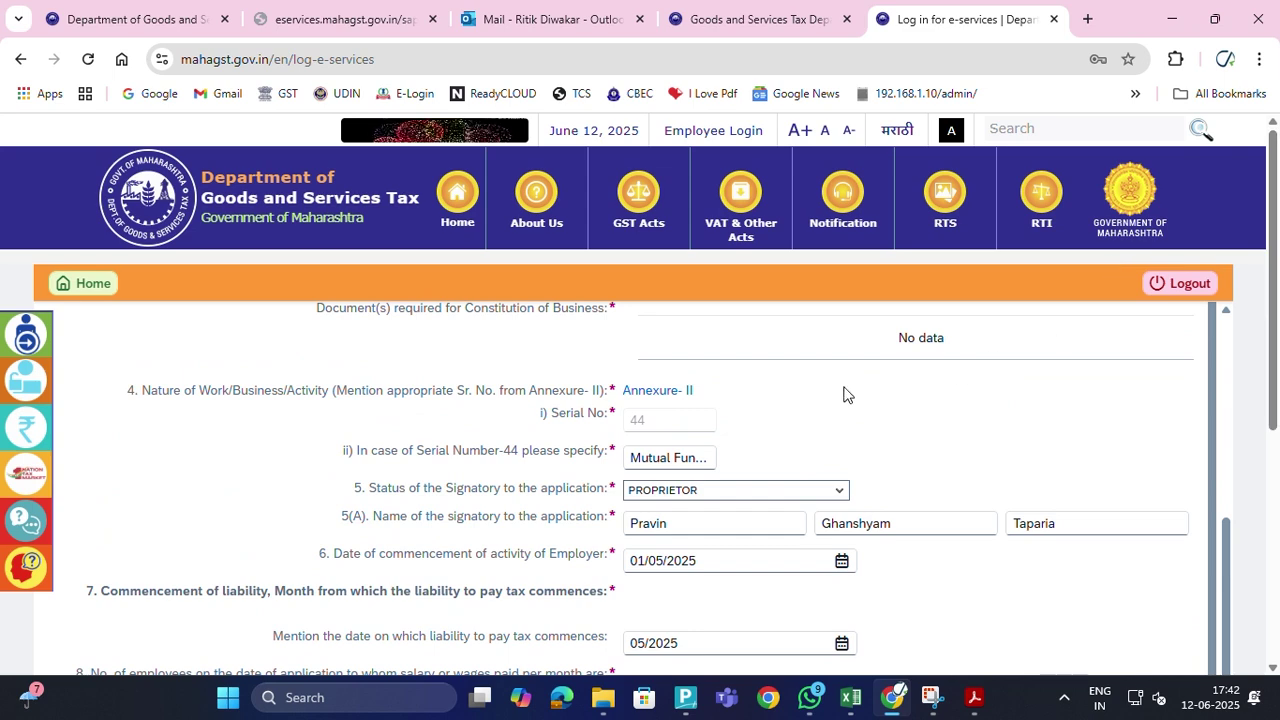
scroll(843, 394, "up", 3)
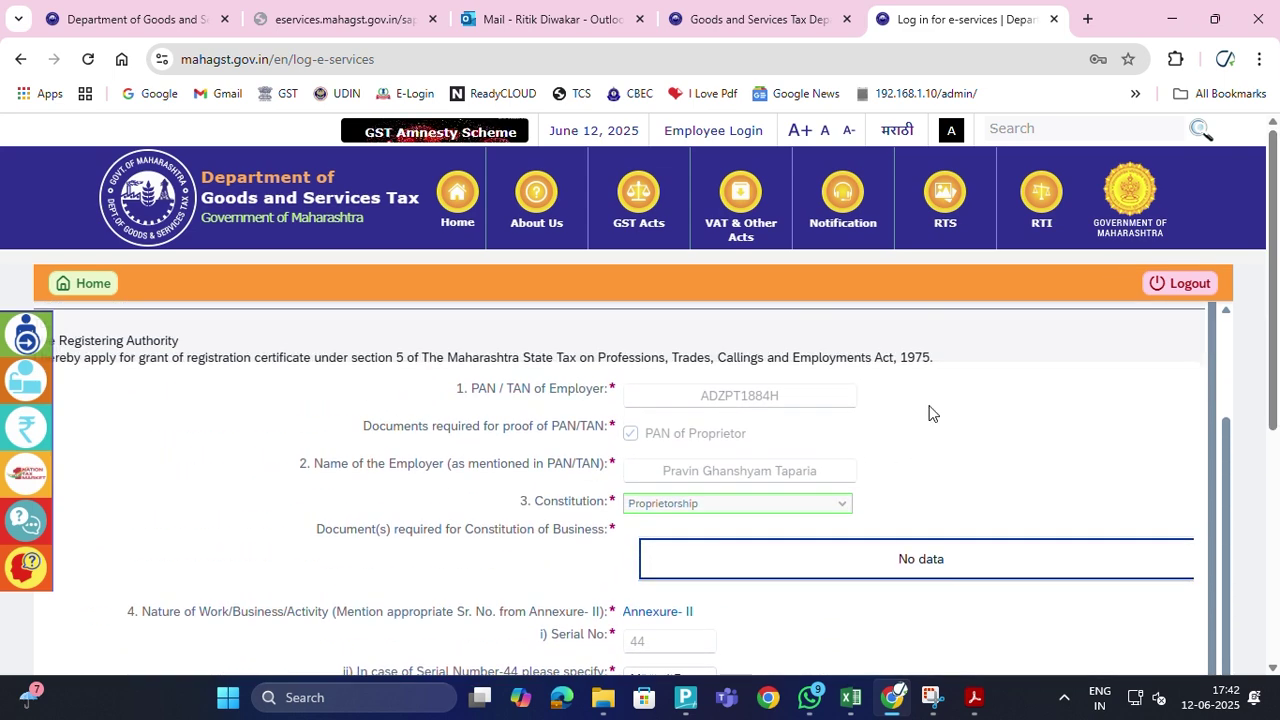
scroll(929, 413, "up", 2)
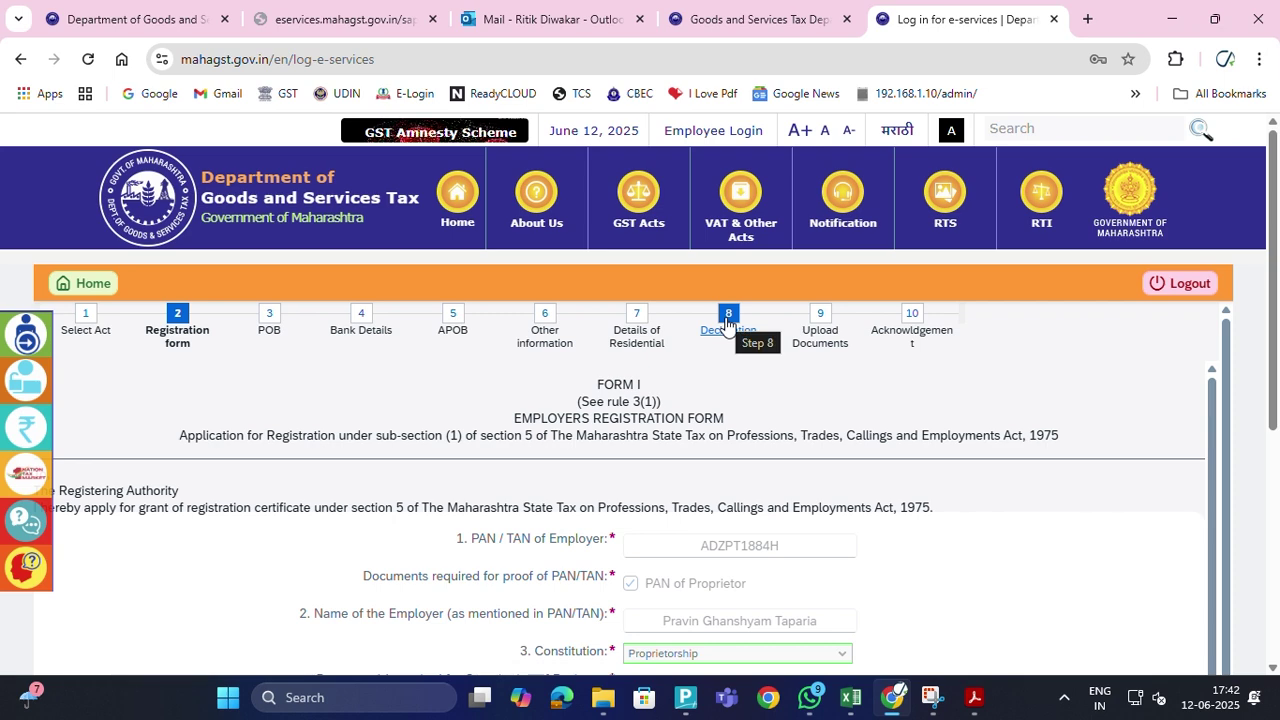
Jump to the Upload Documents step and look over its contents
left_click(820, 318)
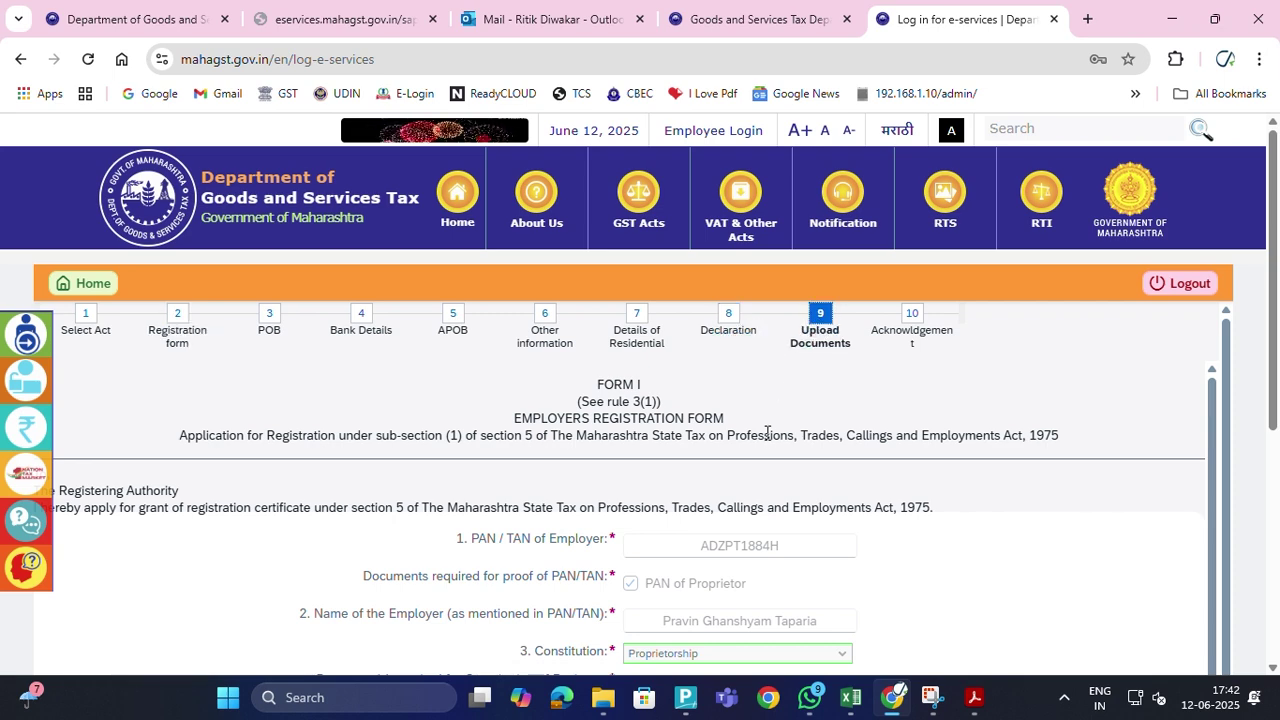
scroll(768, 455, "down", 1)
scroll(866, 492, "down", 10)
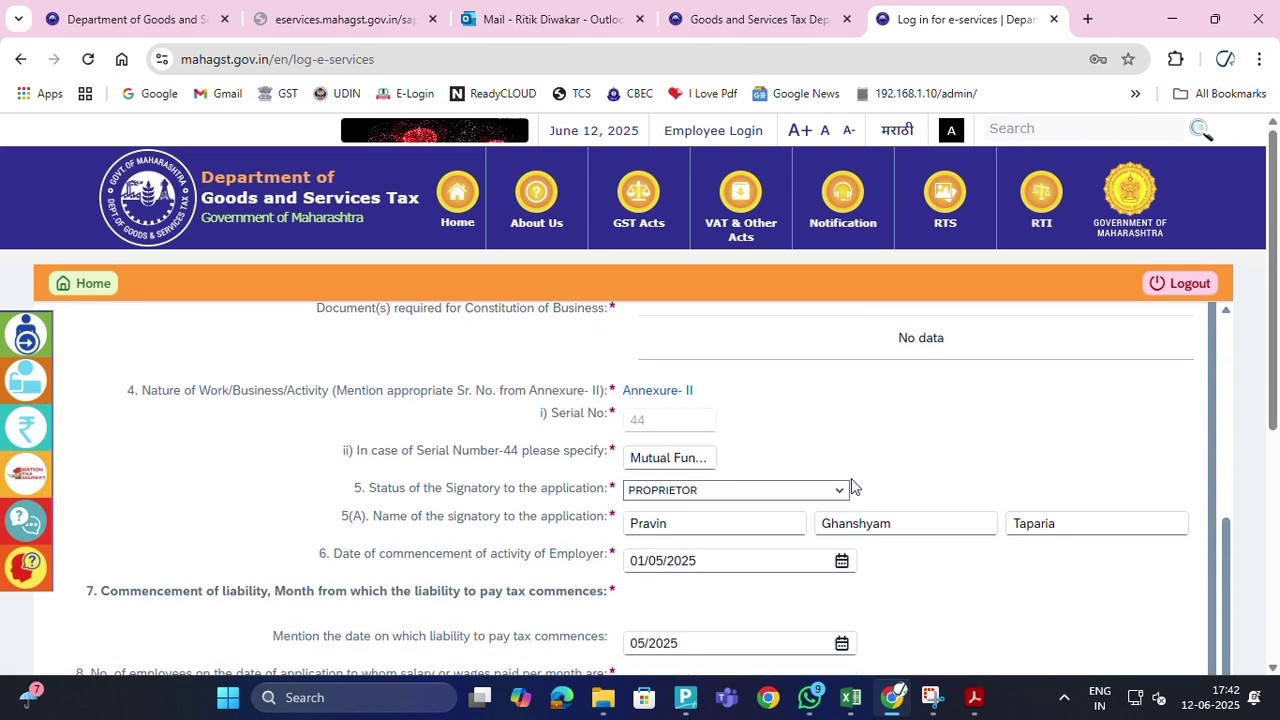
scroll(840, 490, "up", 1)
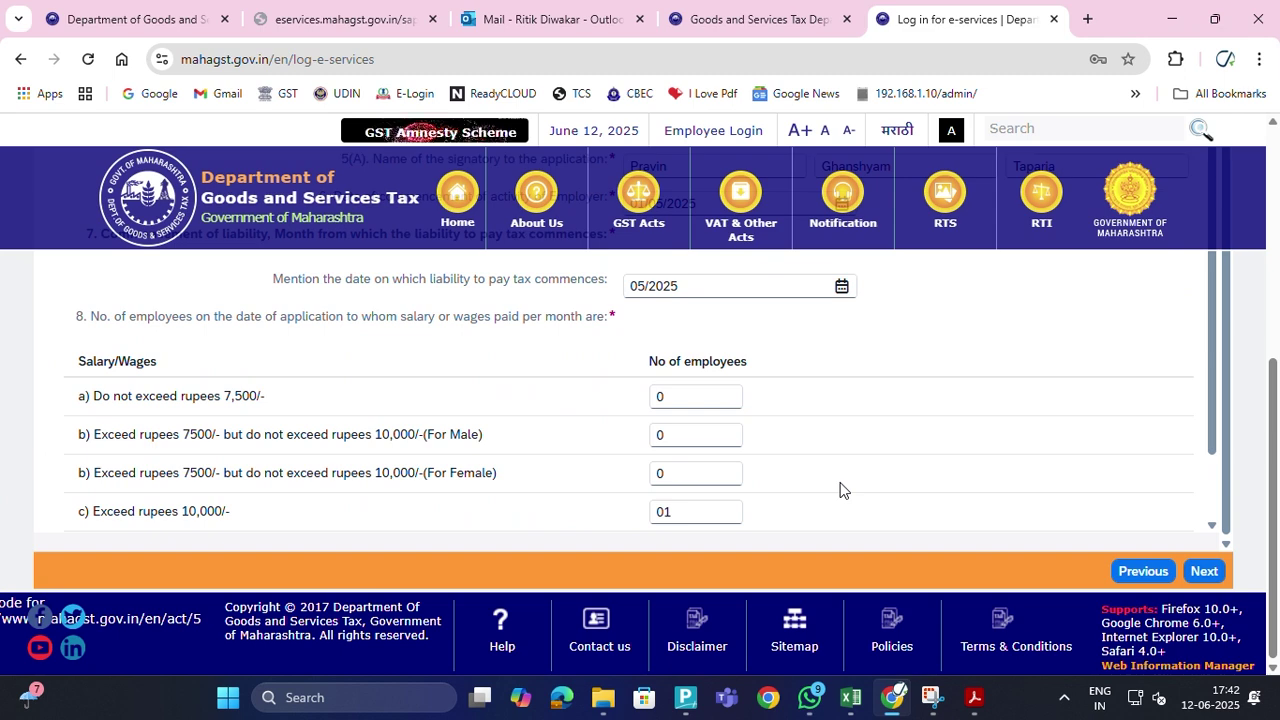
left_click(1203, 571)
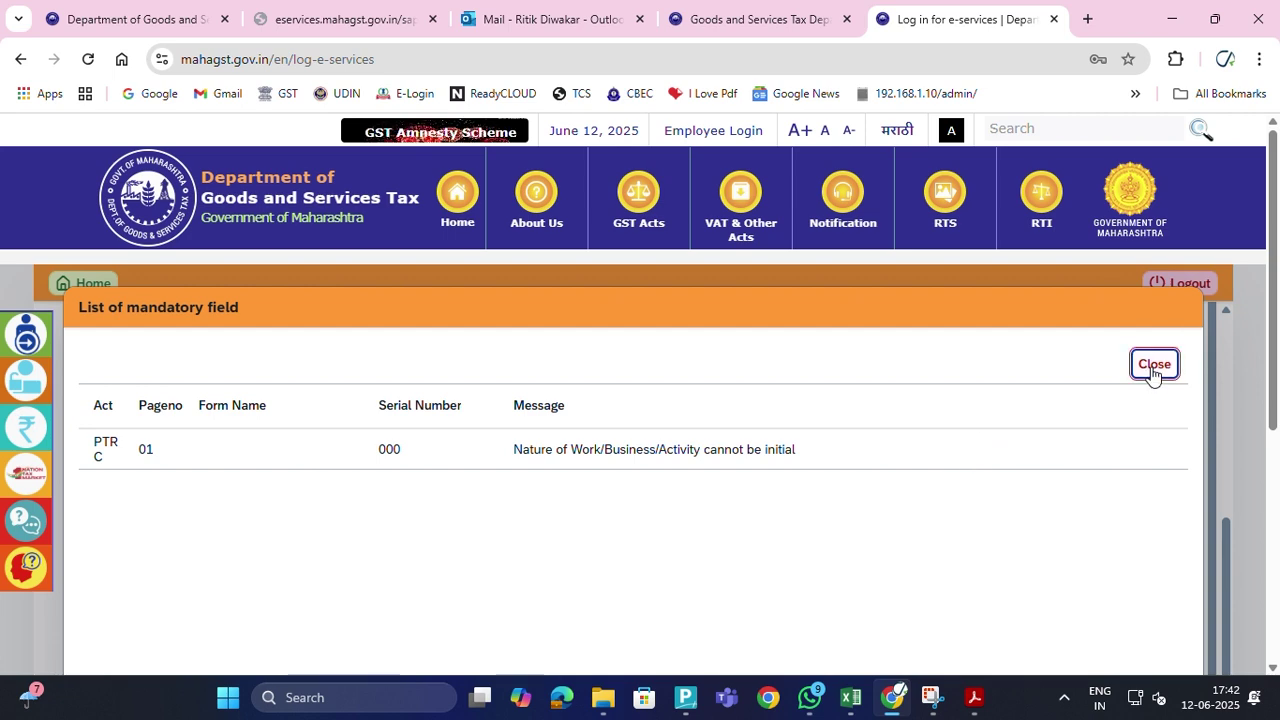
left_click(1152, 365)
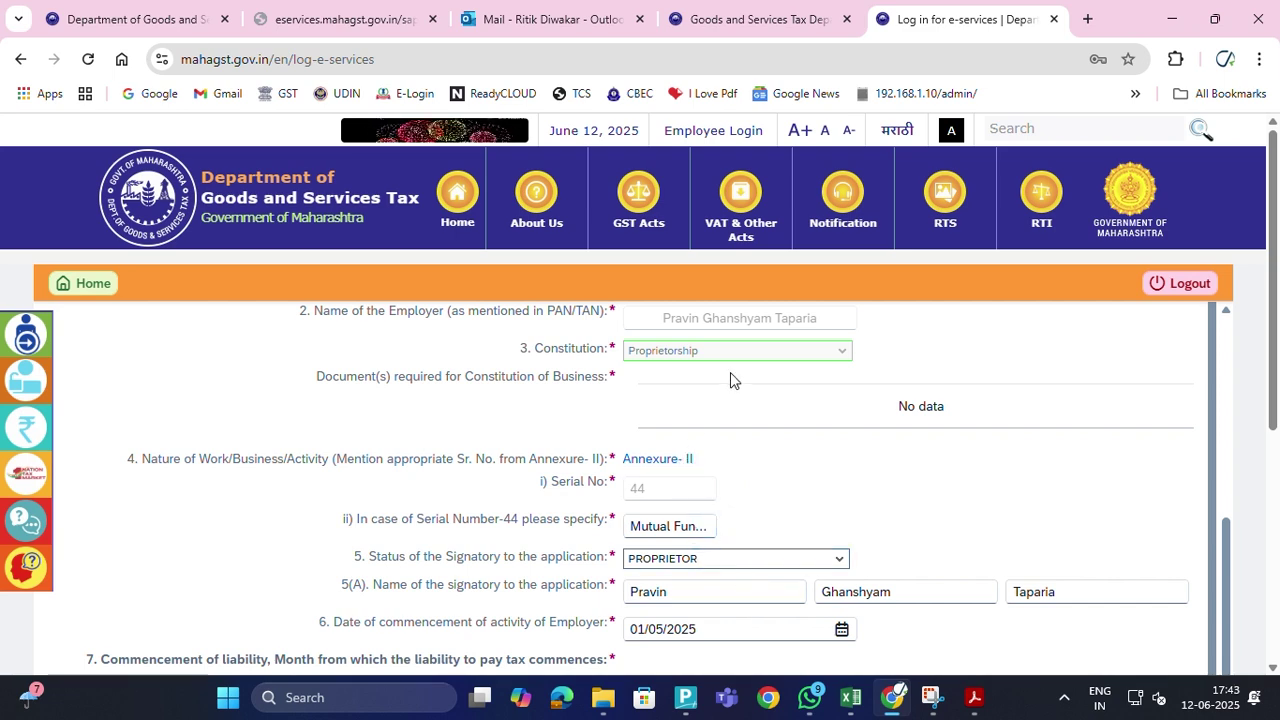
scroll(735, 500, "up", 3)
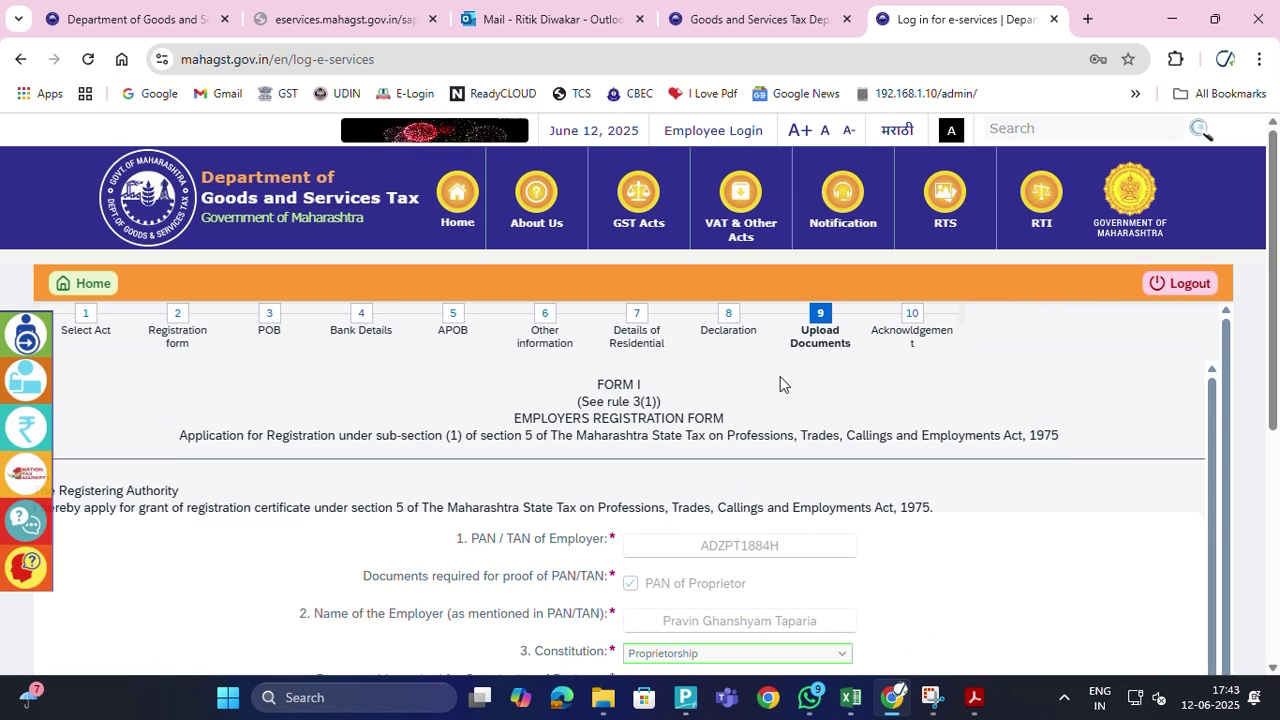
scroll(826, 474, "down", 1)
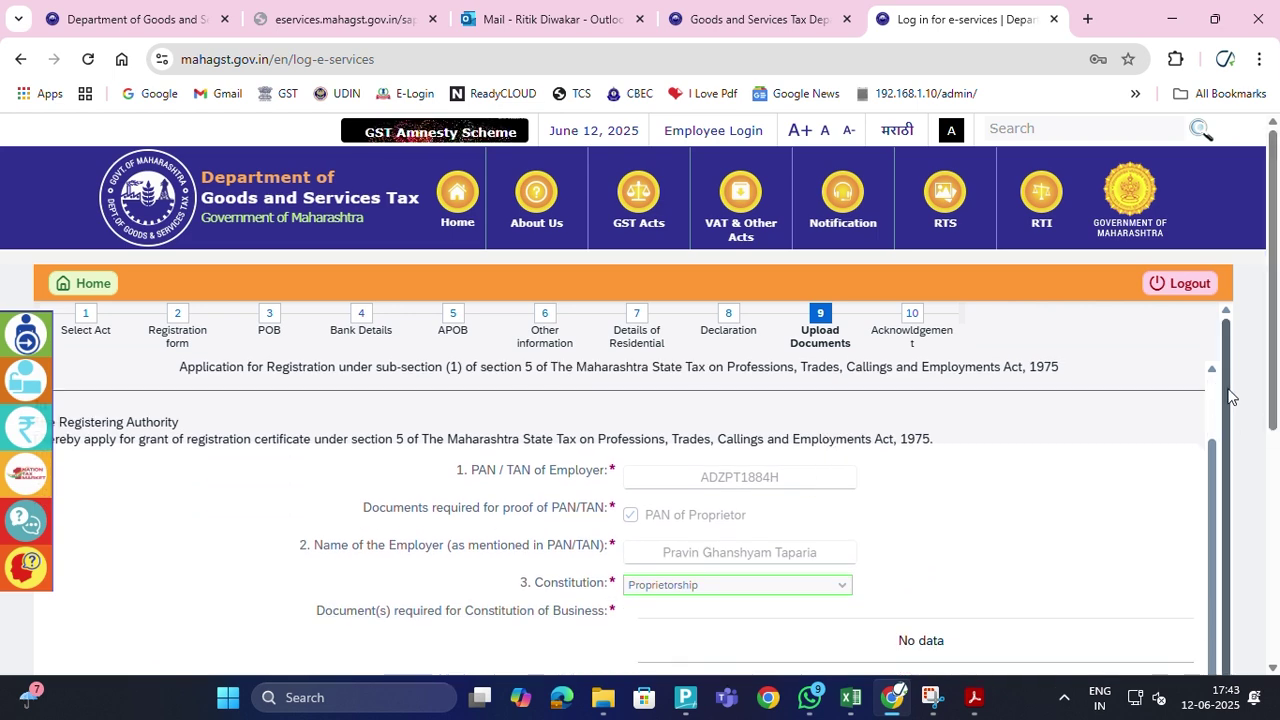
scroll(1222, 408, "down", 1)
scroll(1222, 408, "down", 3)
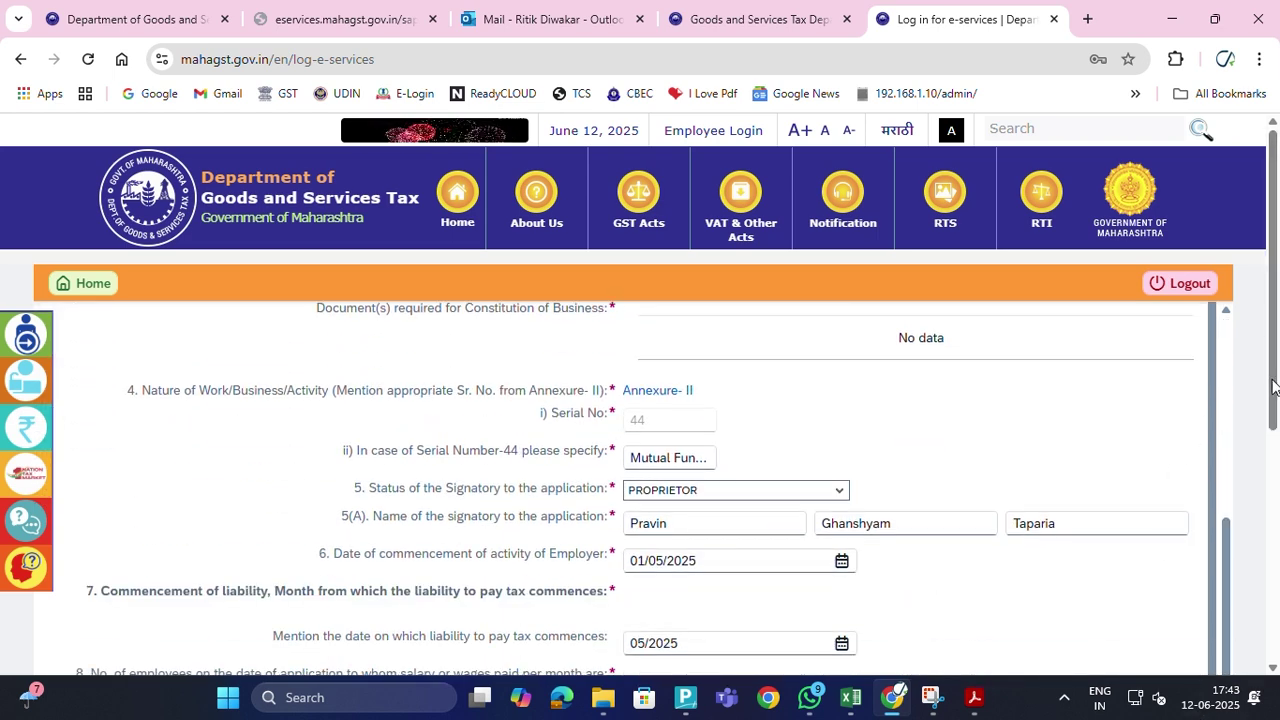
scroll(1273, 387, "down", 4)
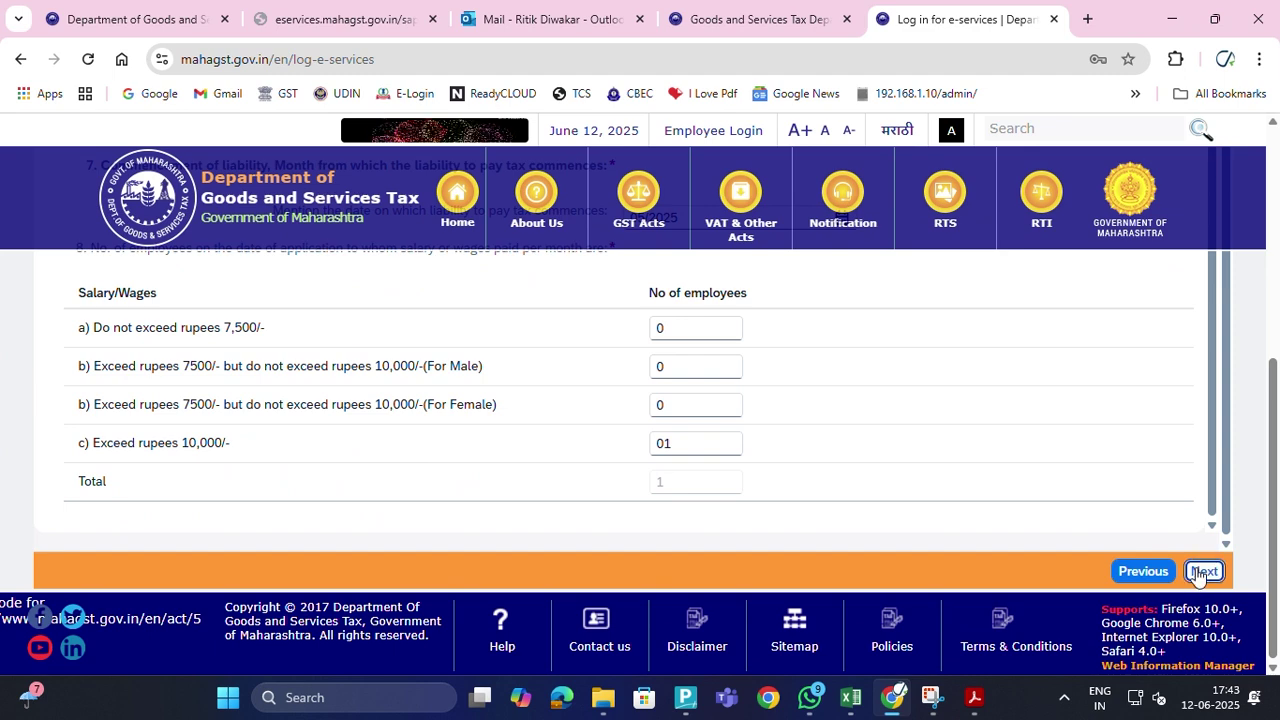
left_click(1203, 572)
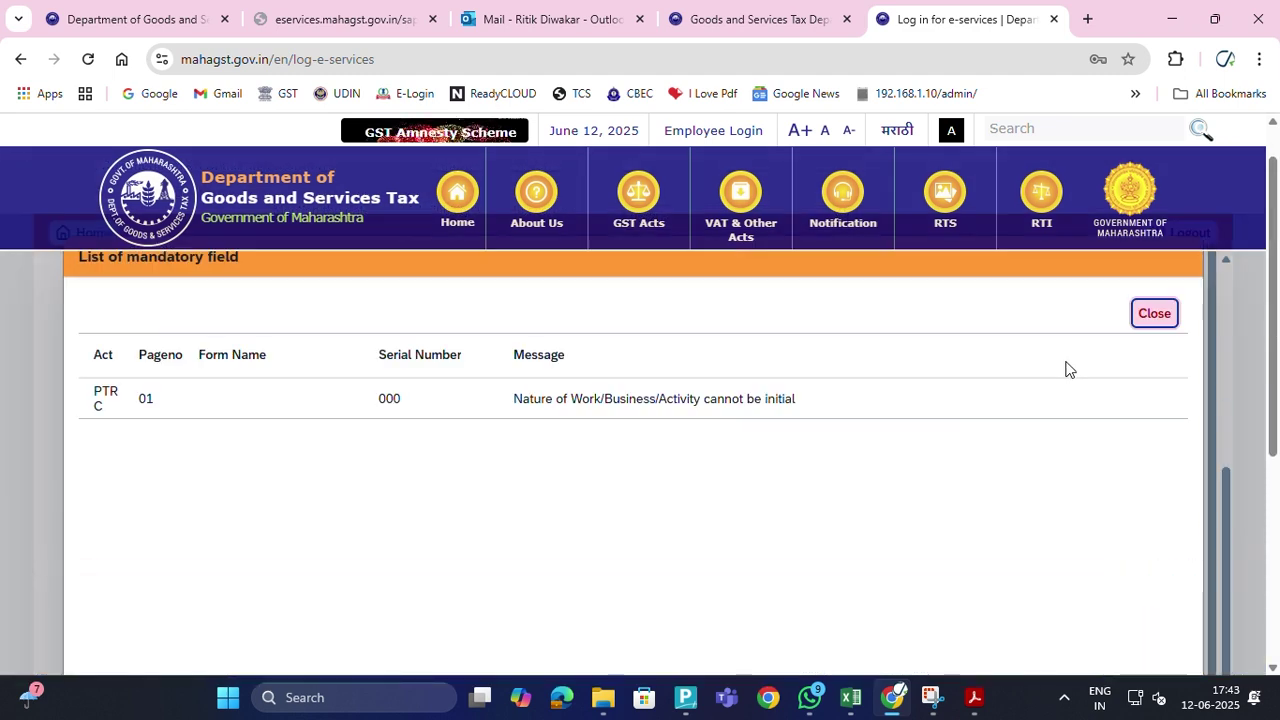
left_click(1156, 316)
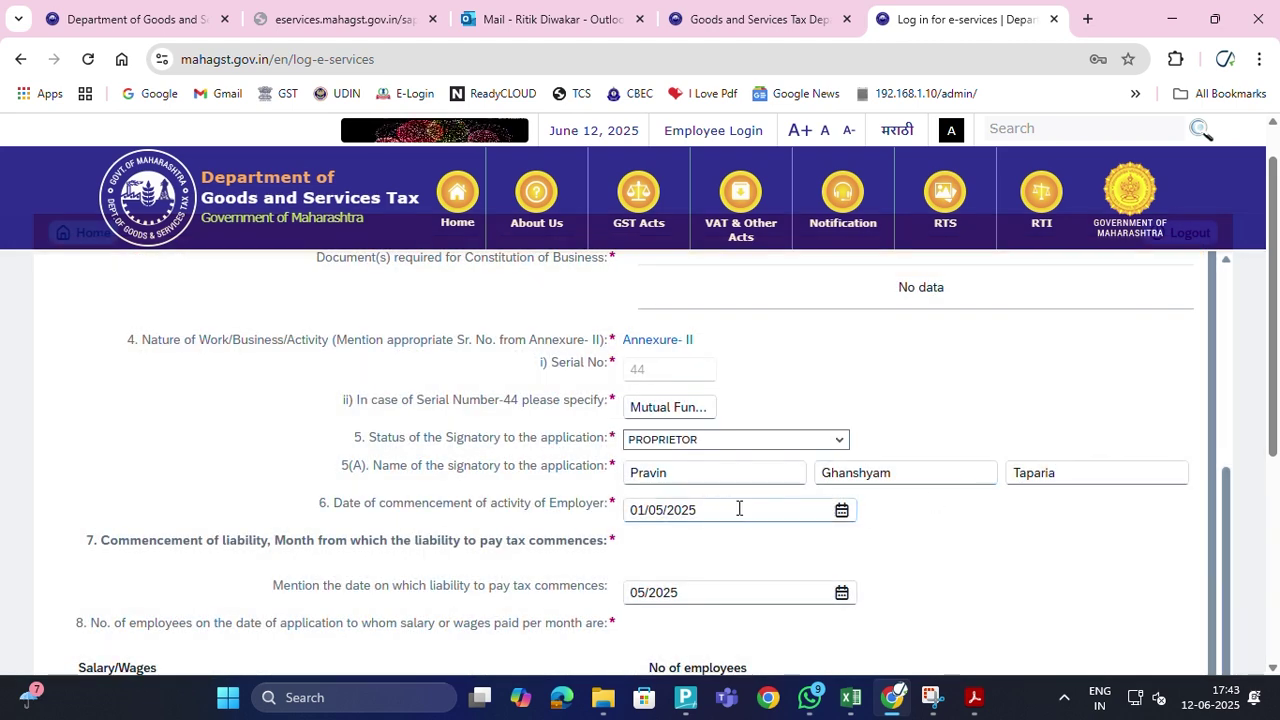
scroll(739, 508, "down", 2)
scroll(739, 512, "up", 3)
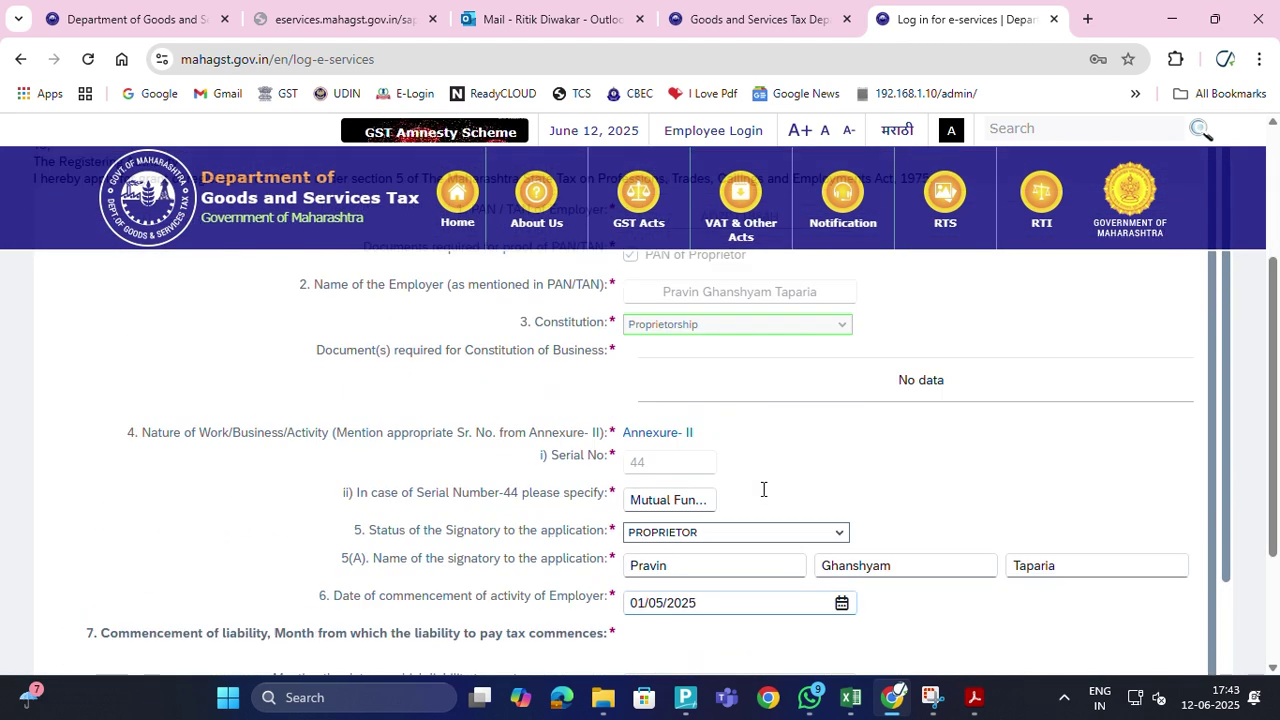
scroll(770, 520, "up", 1)
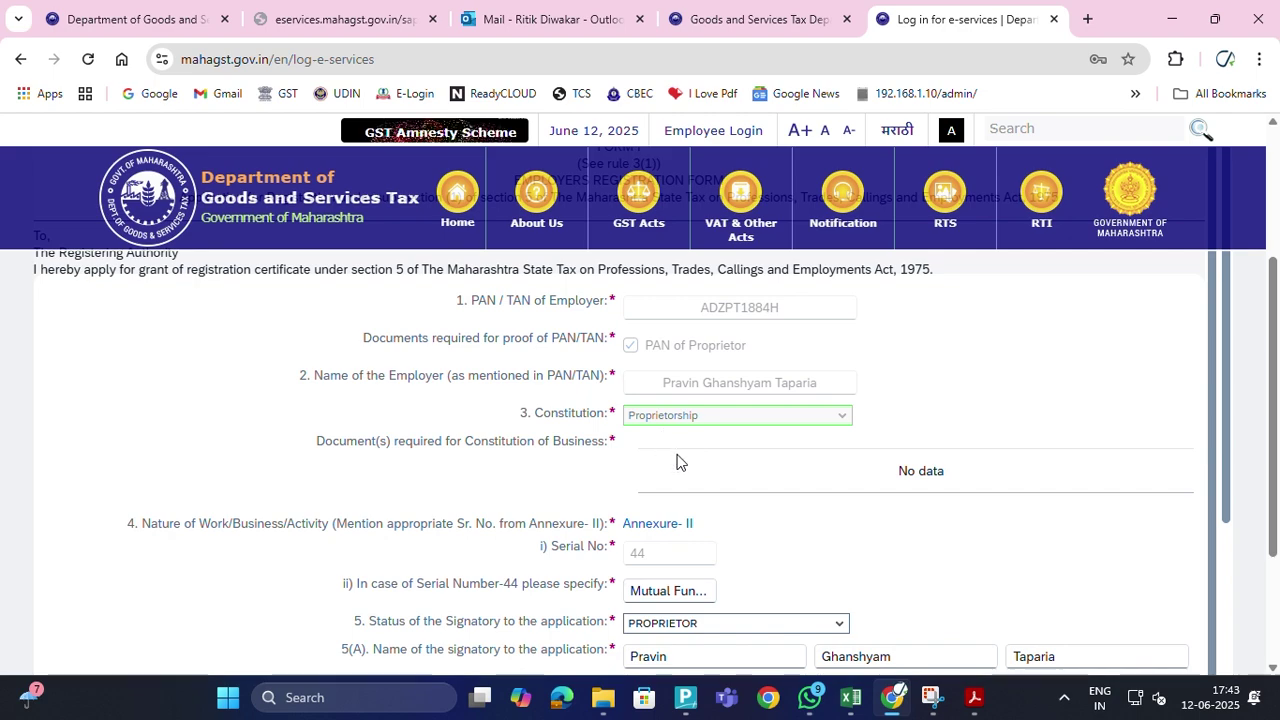
scroll(805, 512, "down", 1)
scroll(777, 514, "down", 1)
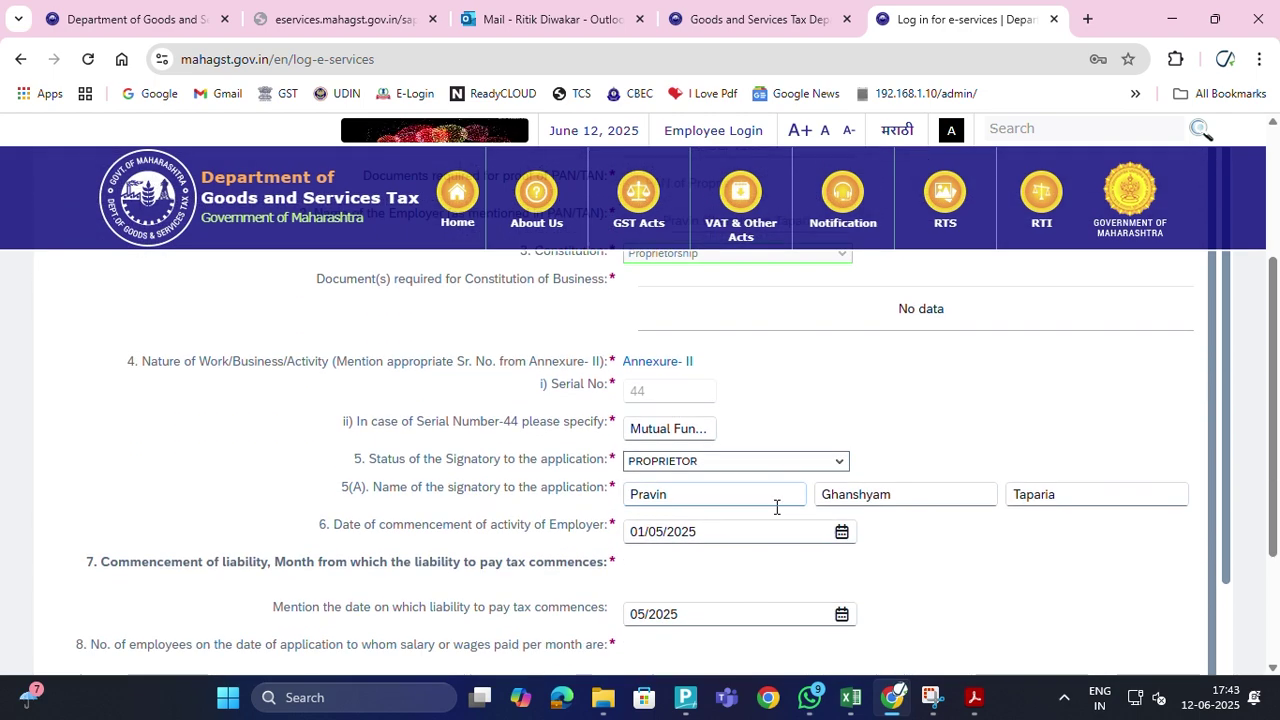
scroll(773, 510, "down", 2)
scroll(769, 512, "up", 6)
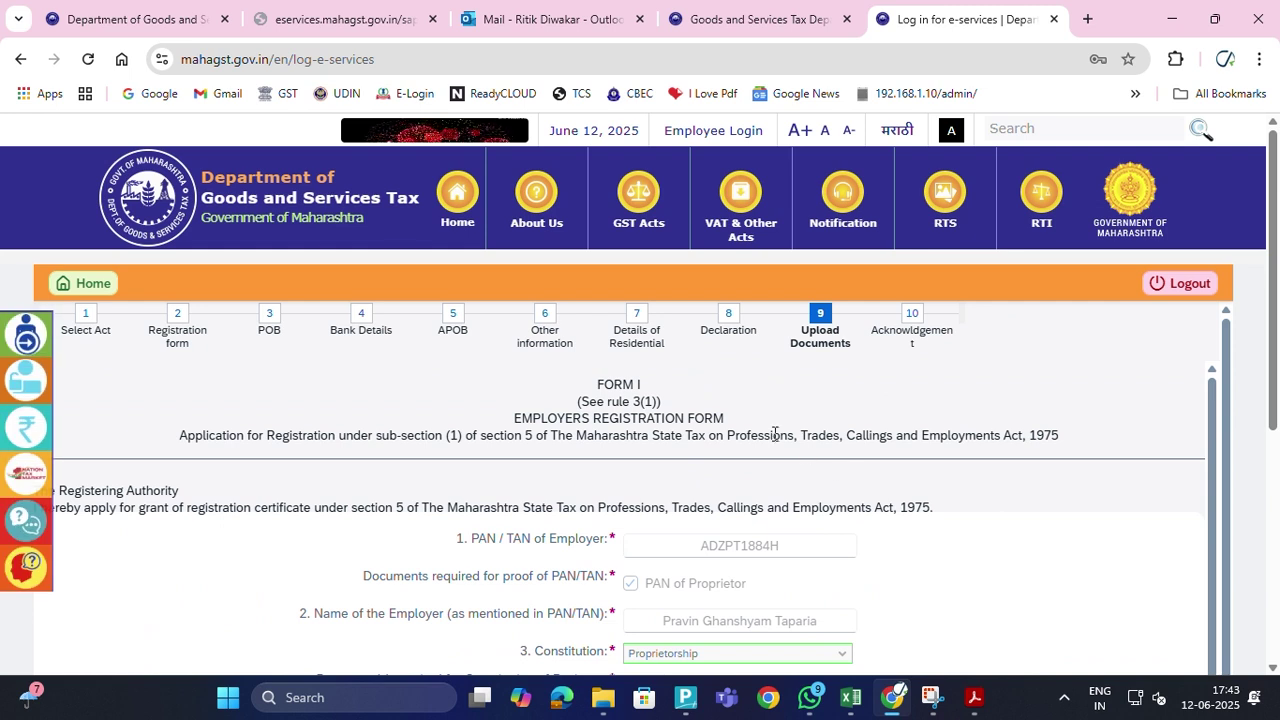
Go to the Declaration step, then advance to Upload Documents
left_click(725, 318)
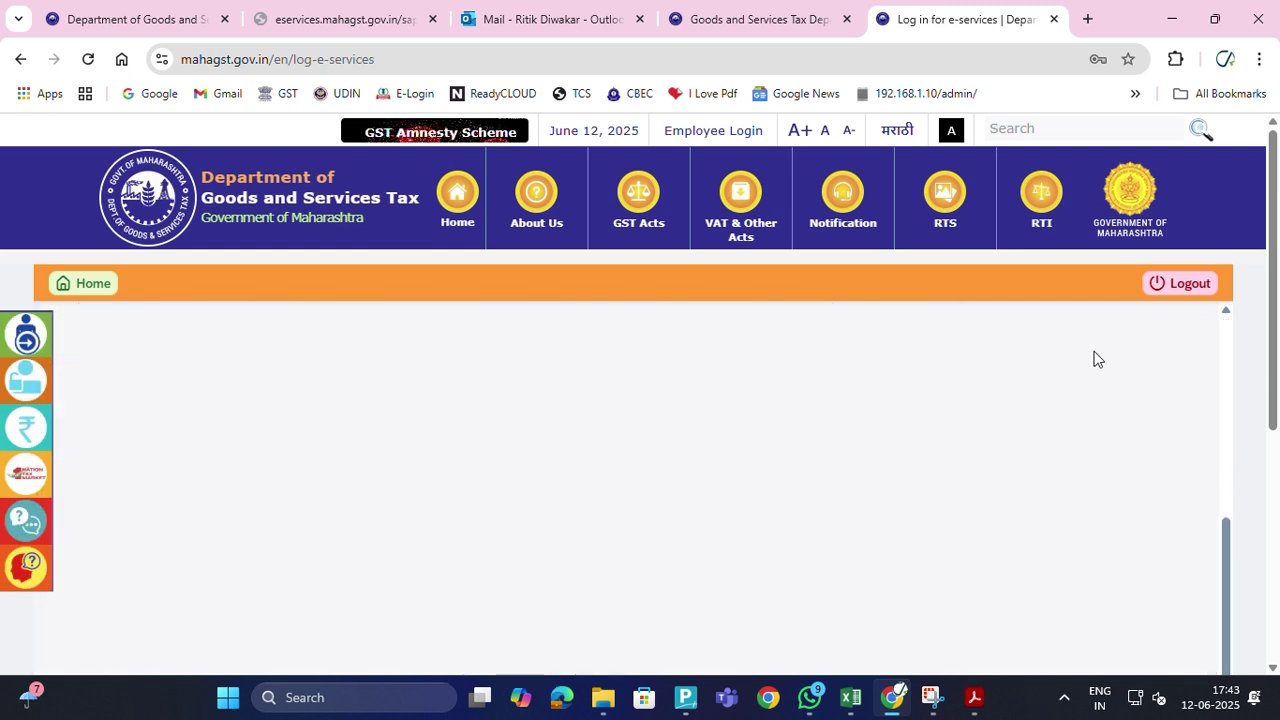
left_click_drag(1275, 300, 1176, 596)
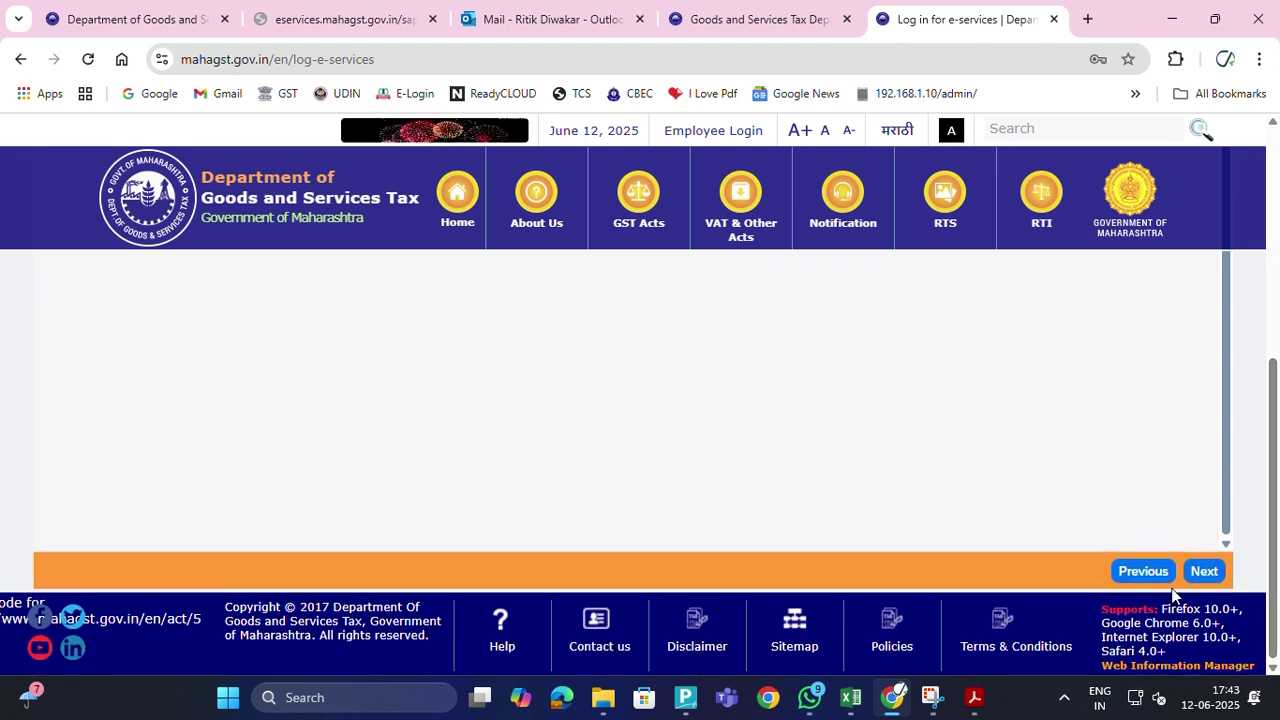
left_click(1203, 571)
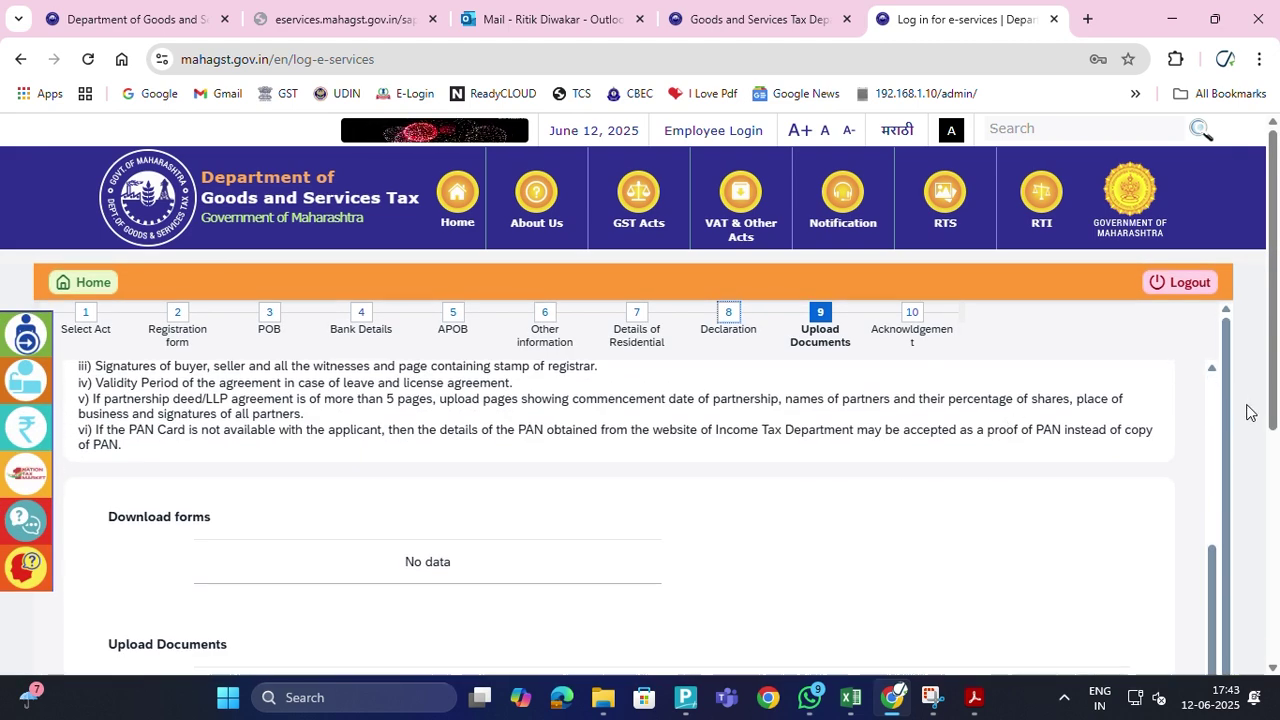
scroll(1208, 403, "down", 10)
scroll(1019, 453, "down", 3)
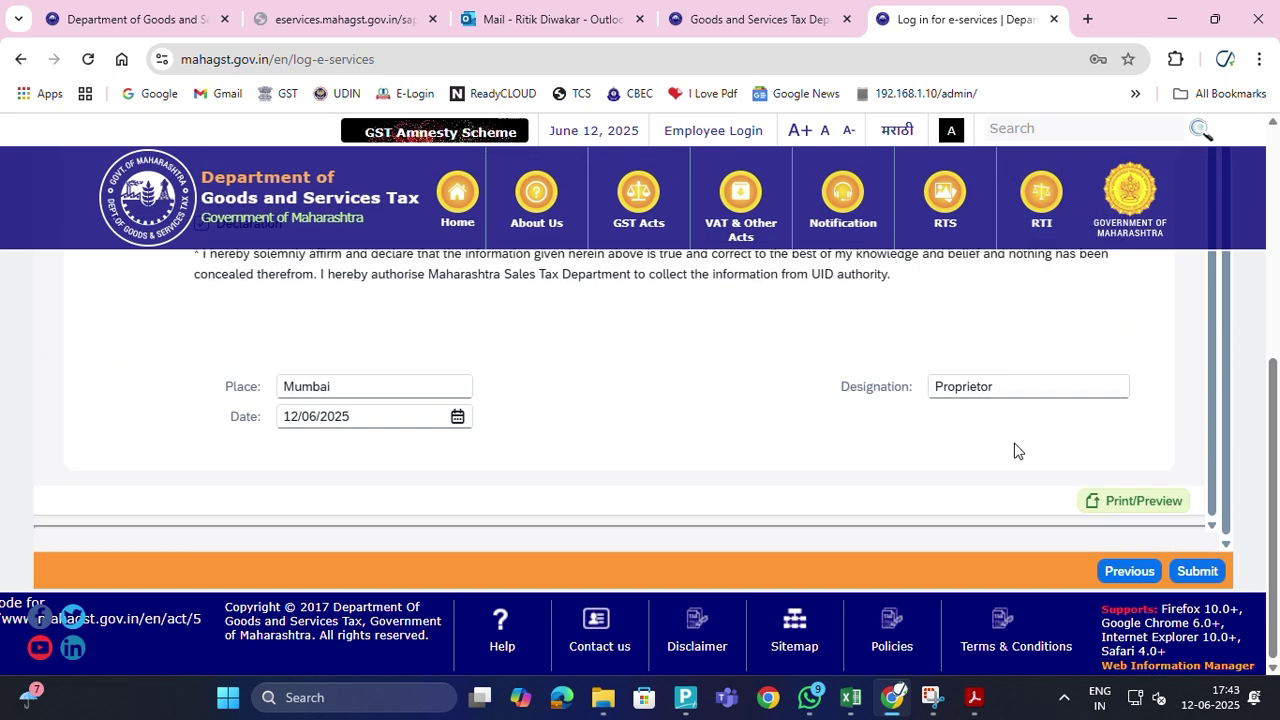
Open the Print/Preview of the Form I application and browse the 5-page PDF
left_click(1136, 504)
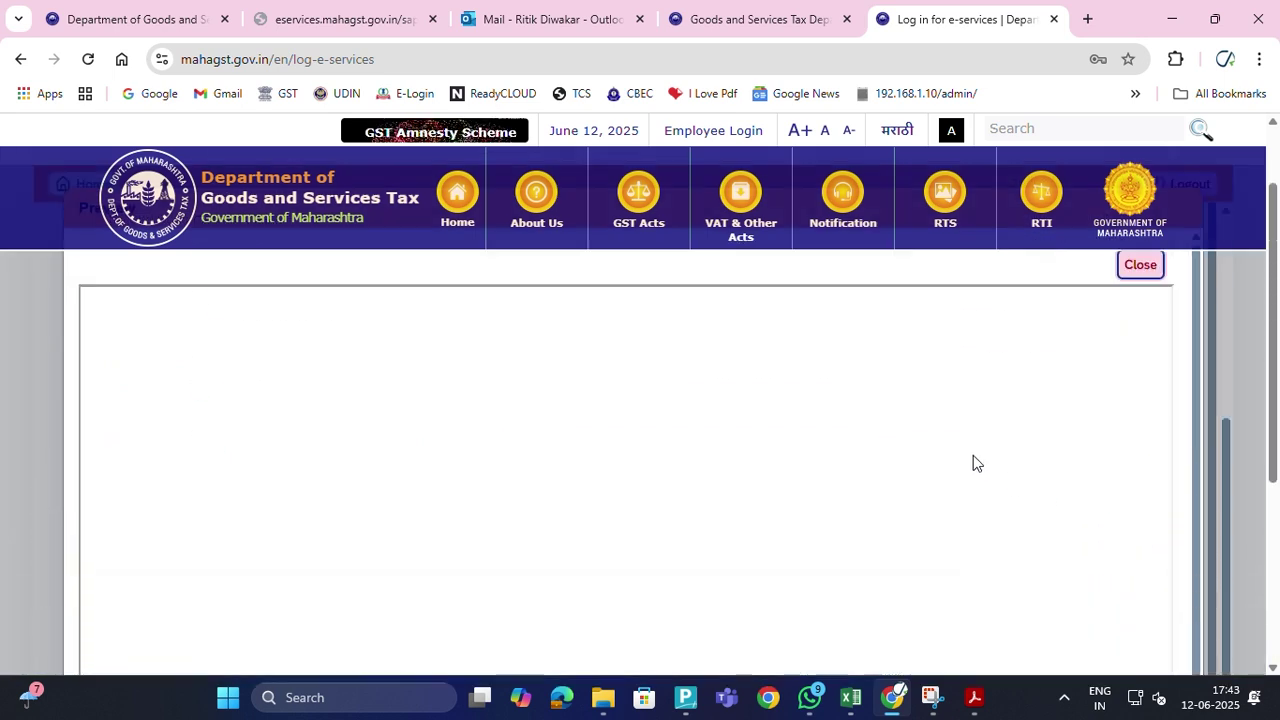
scroll(973, 453, "down", 4)
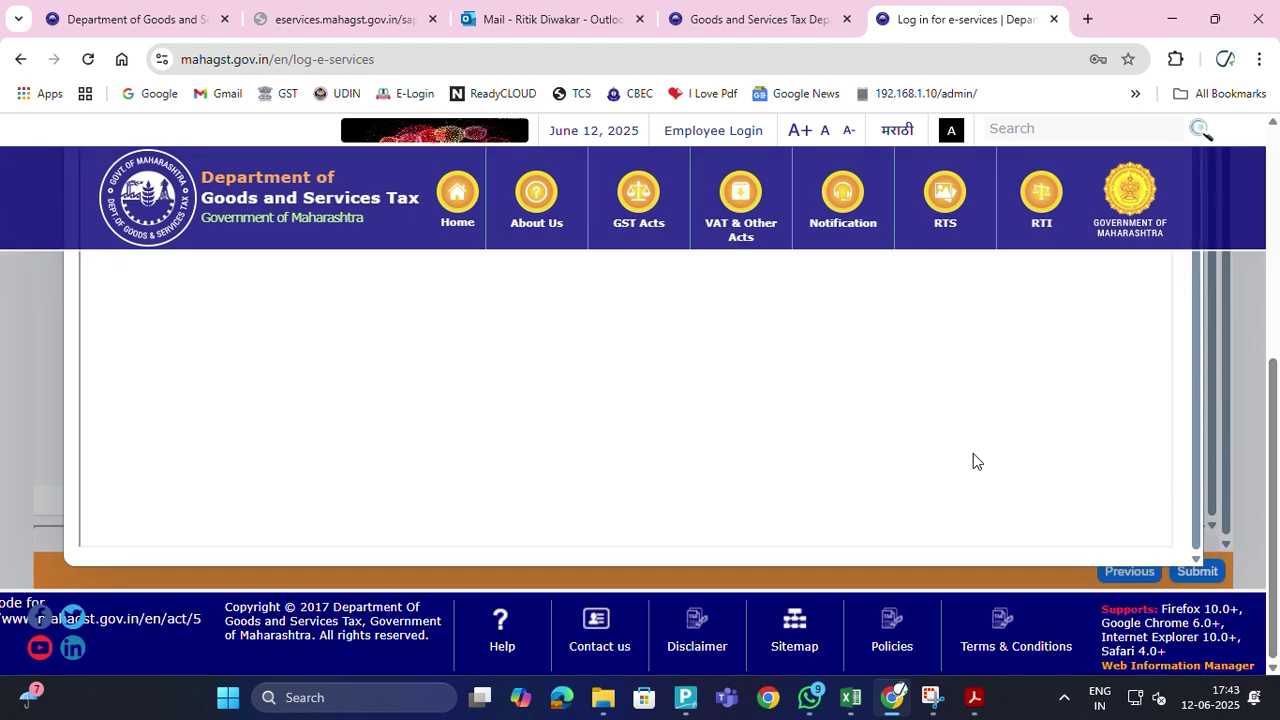
scroll(973, 453, "up", 2)
middle_click(973, 451)
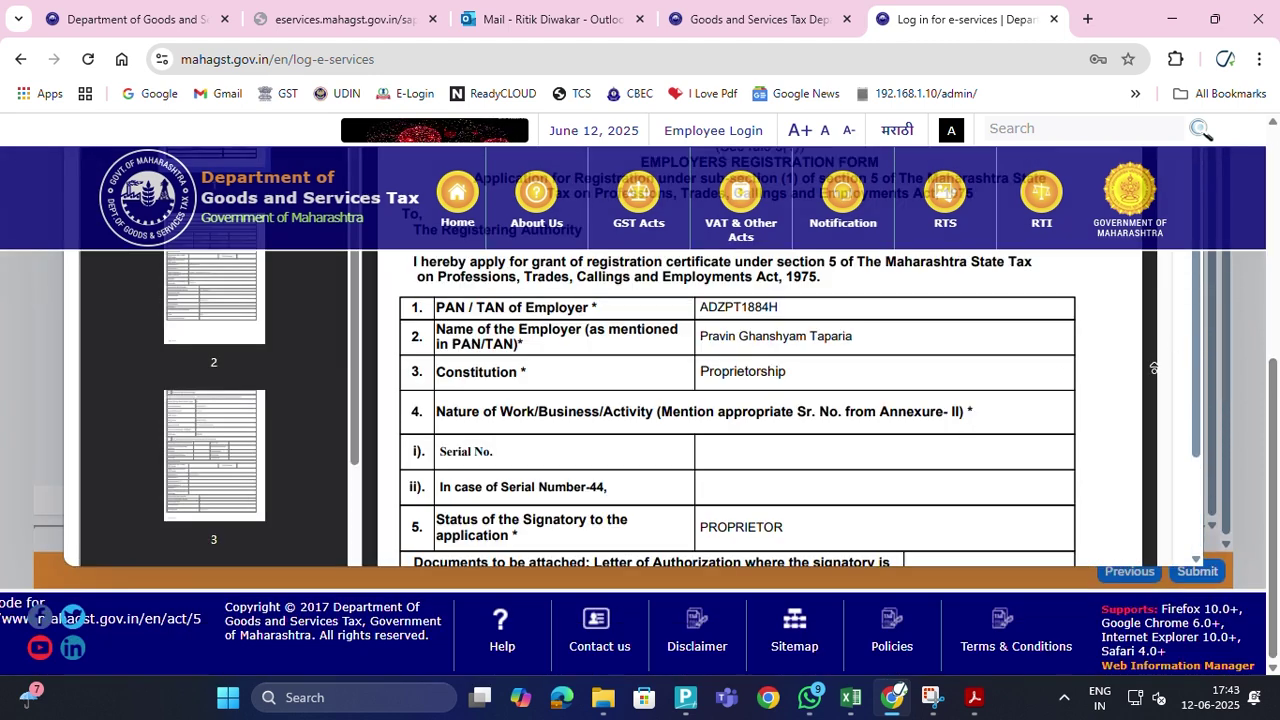
left_click(1198, 358)
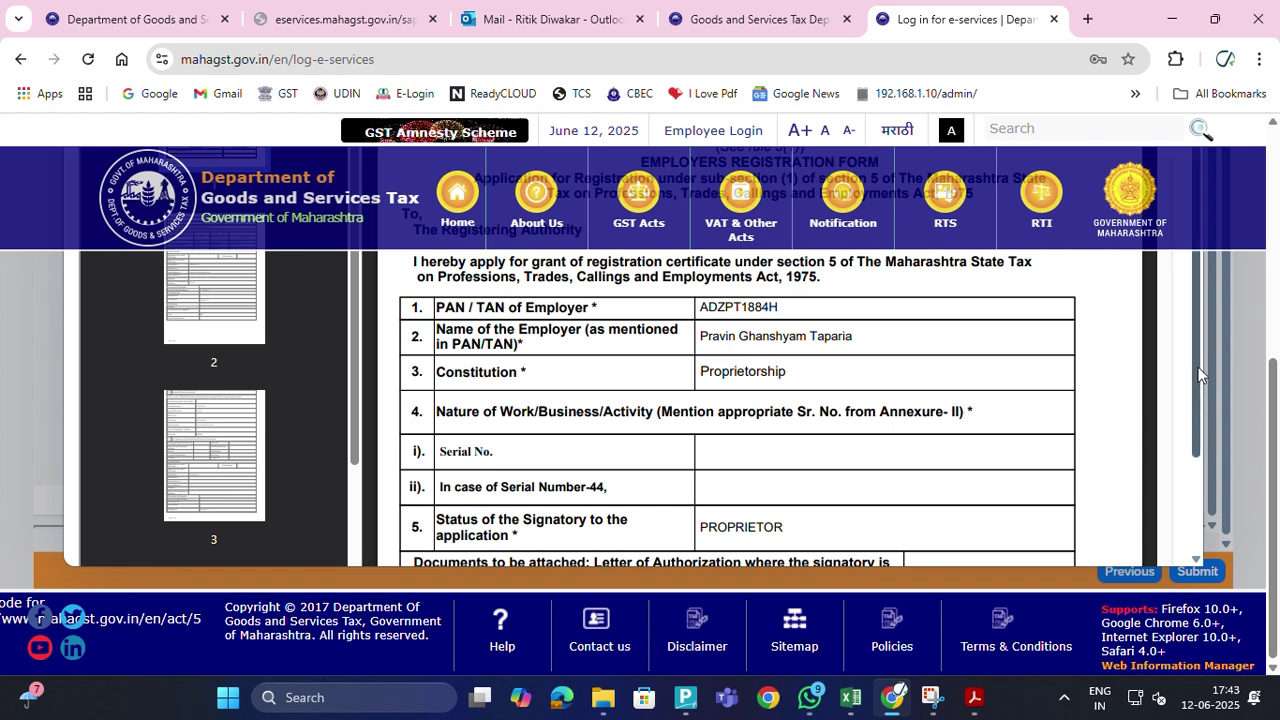
left_click_drag(1194, 439, 1222, 304)
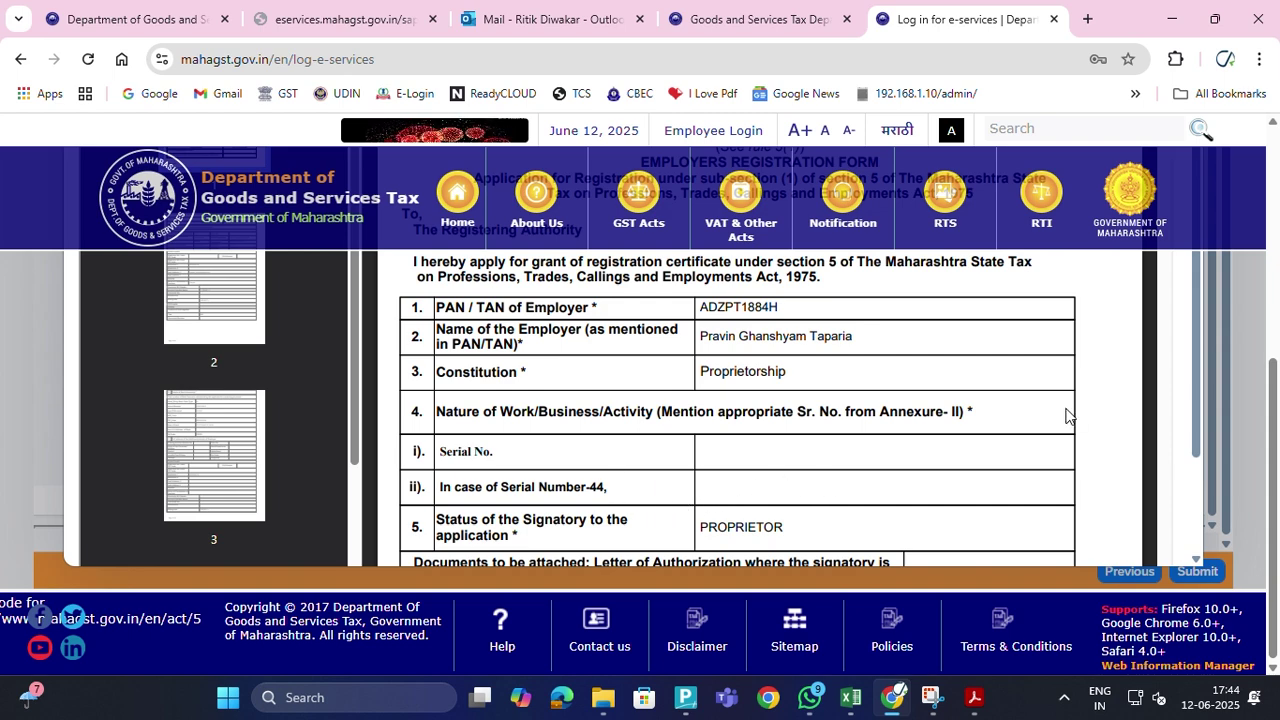
scroll(1066, 416, "down", 4)
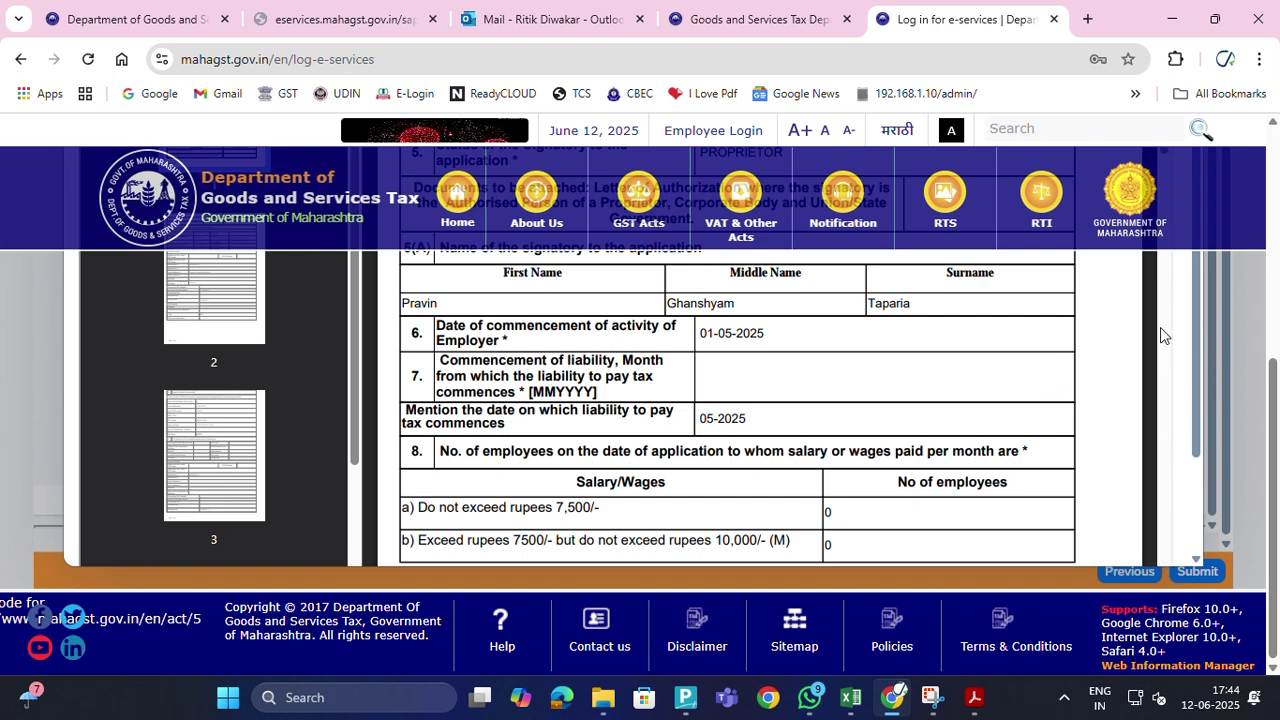
scroll(1106, 333, "up", 4)
middle_click(1096, 328)
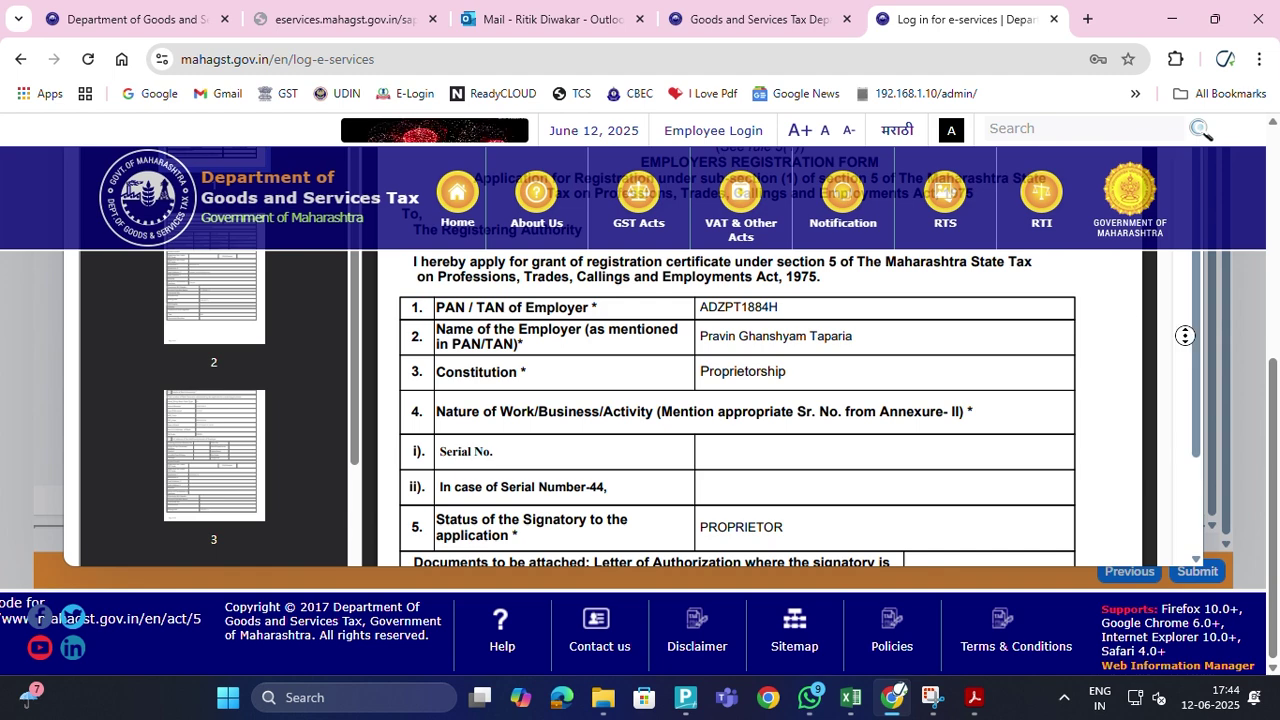
scroll(1128, 308, "up", 3)
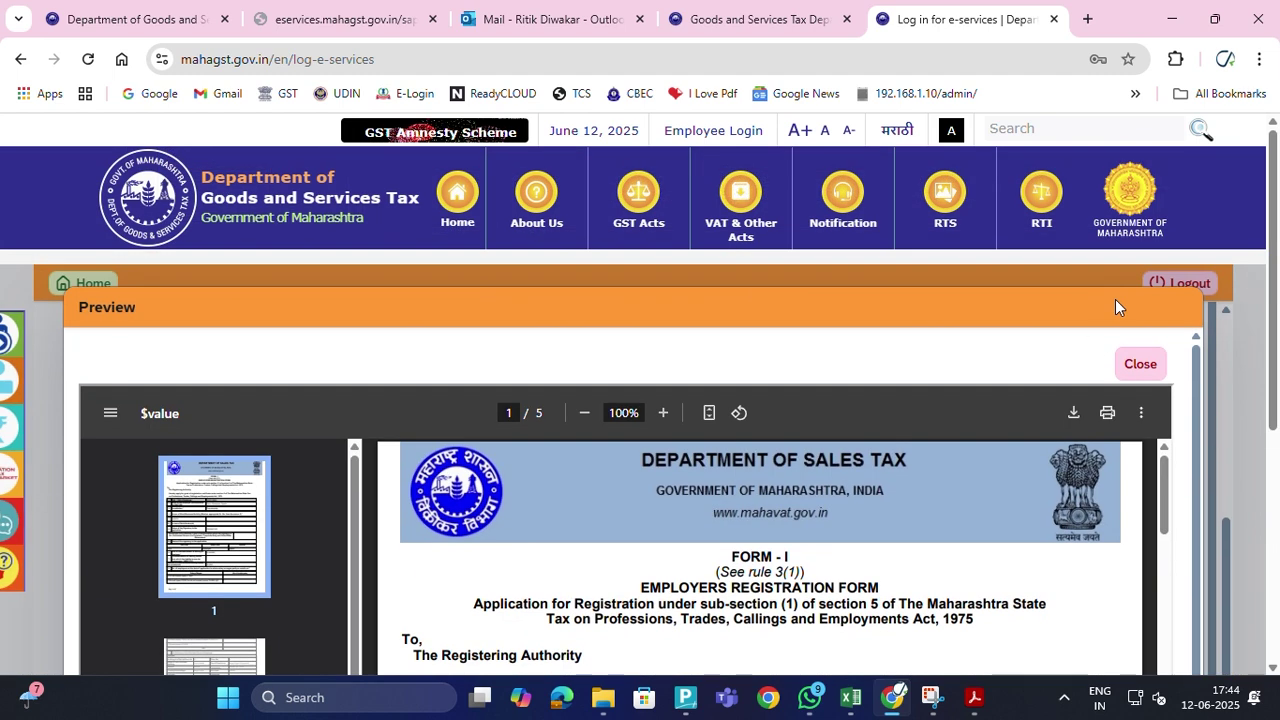
Close the Form I application preview
left_click(1141, 364)
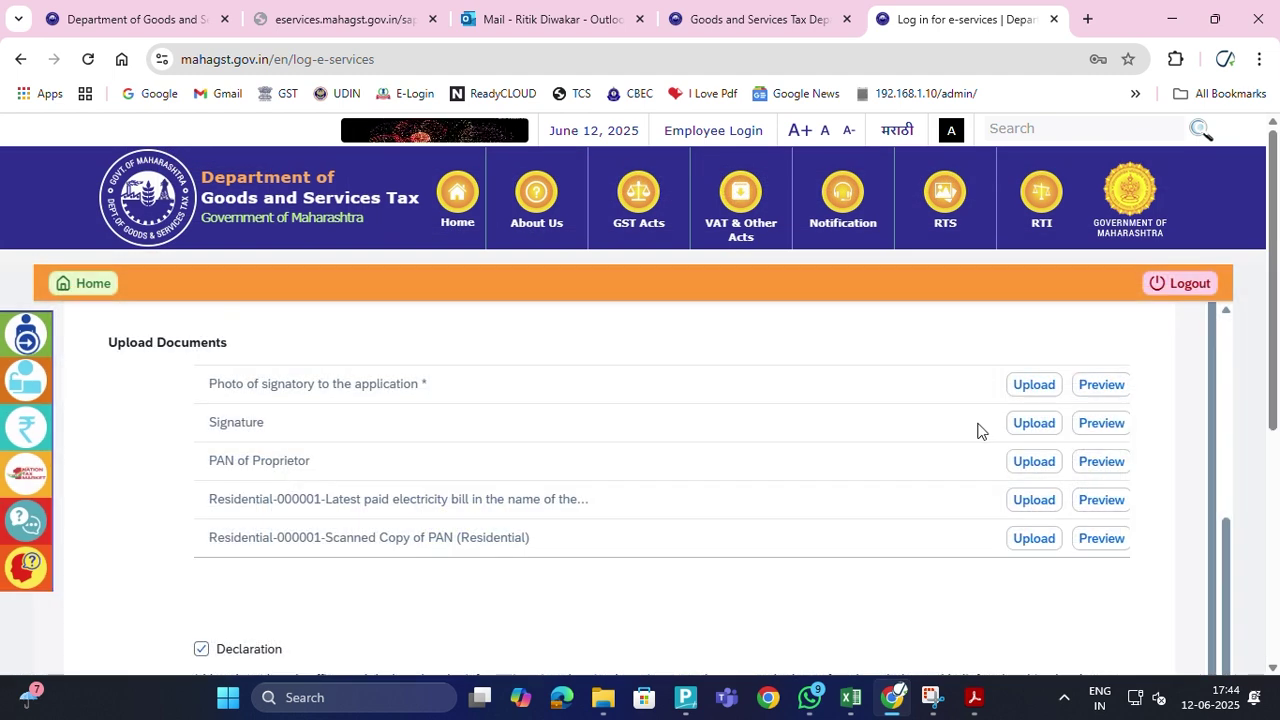
scroll(822, 462, "up", 2)
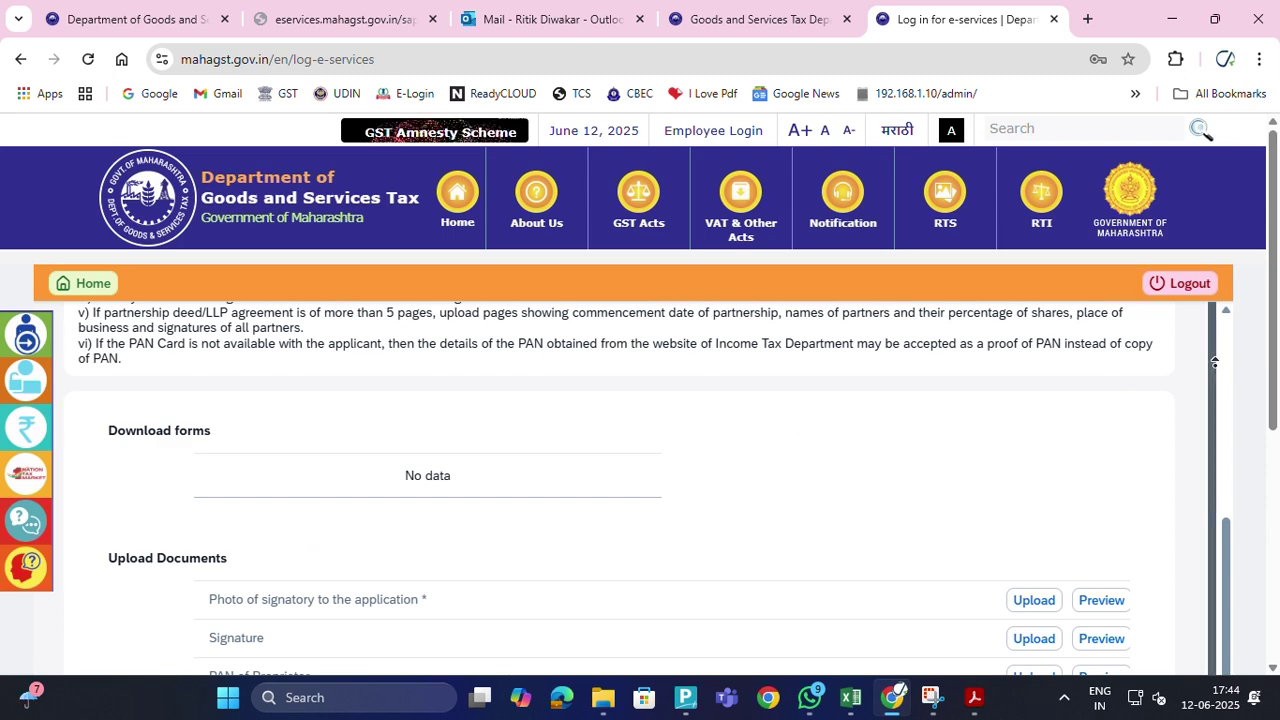
scroll(878, 528, "down", 2)
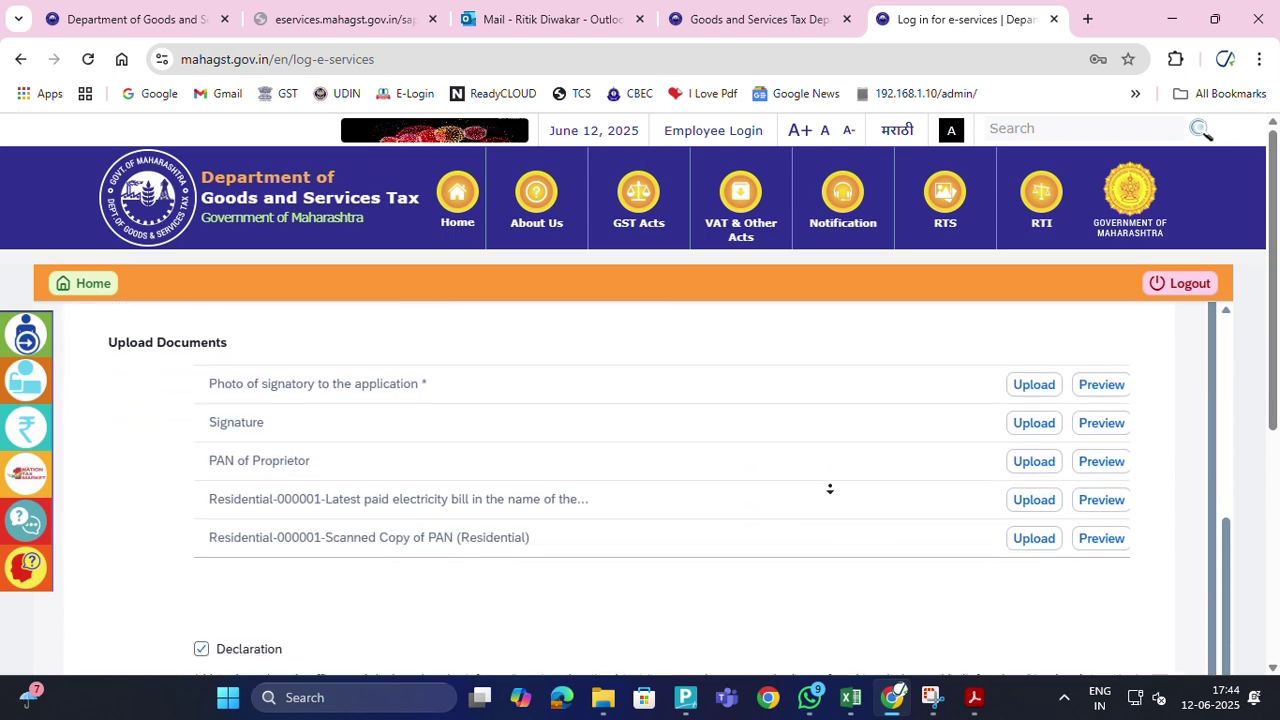
scroll(829, 489, "up", 2)
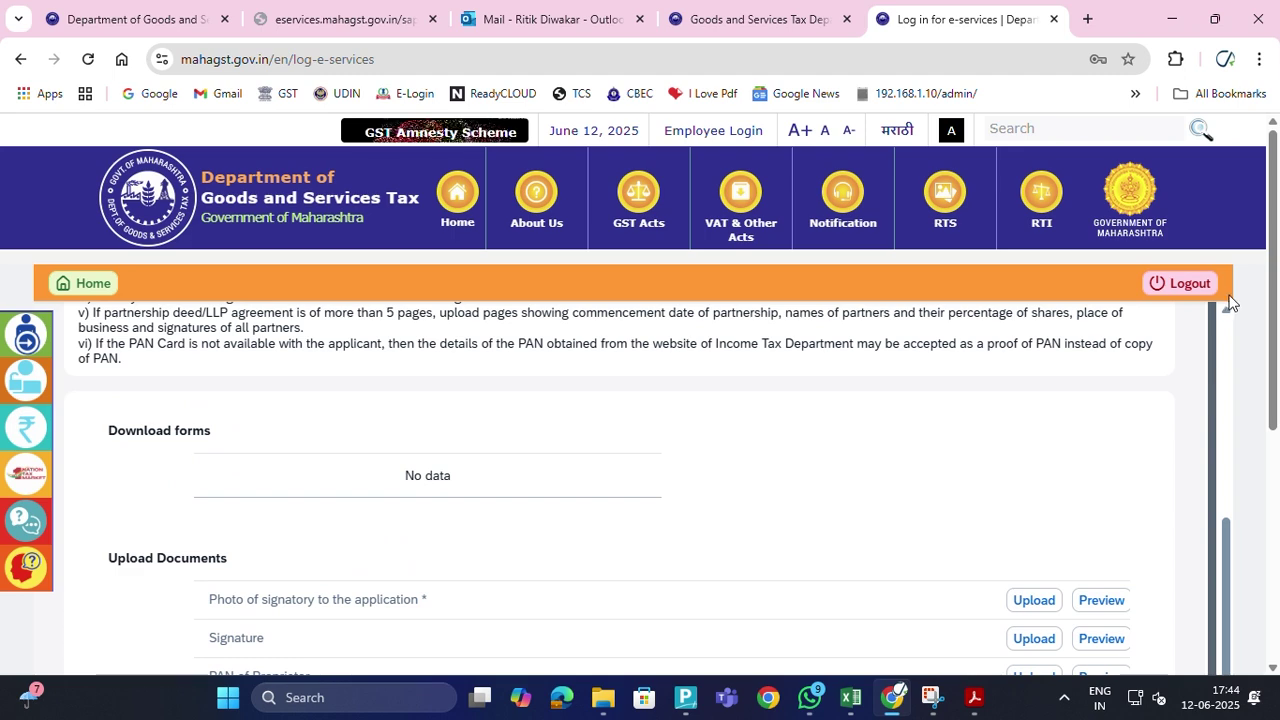
middle_click(886, 454)
scroll(892, 454, "down", 2)
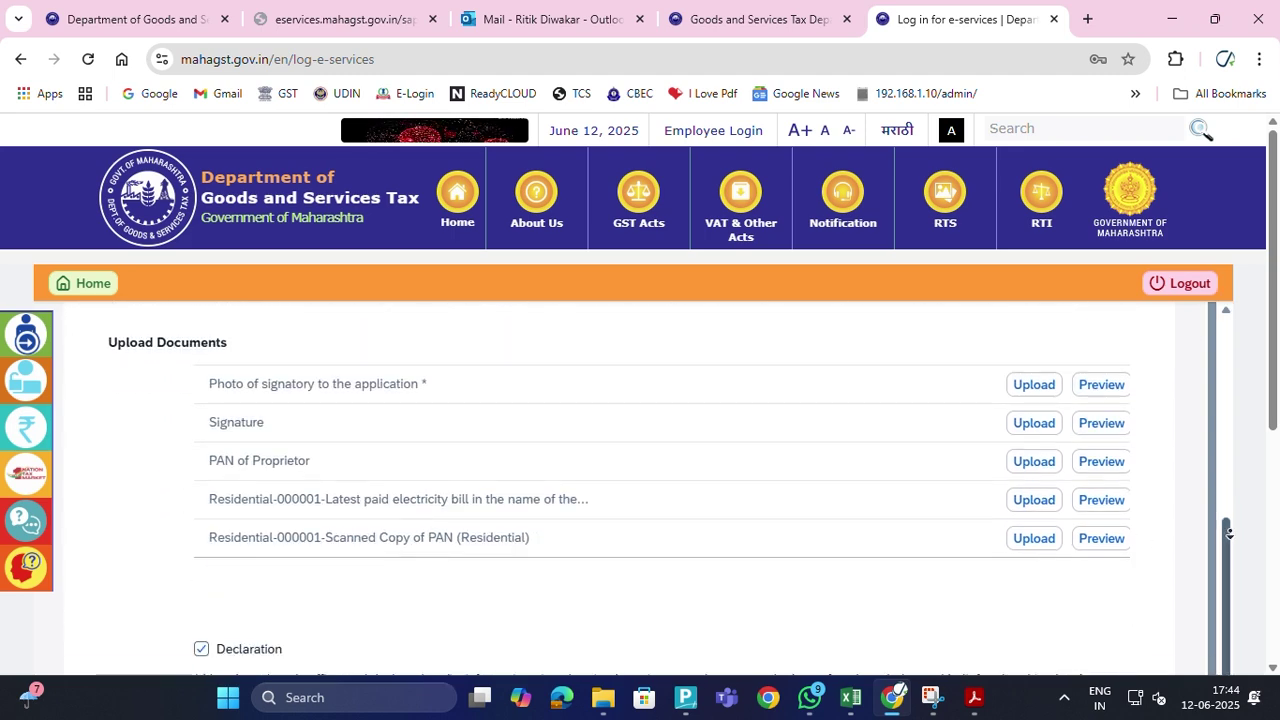
scroll(1249, 386, "up", 3)
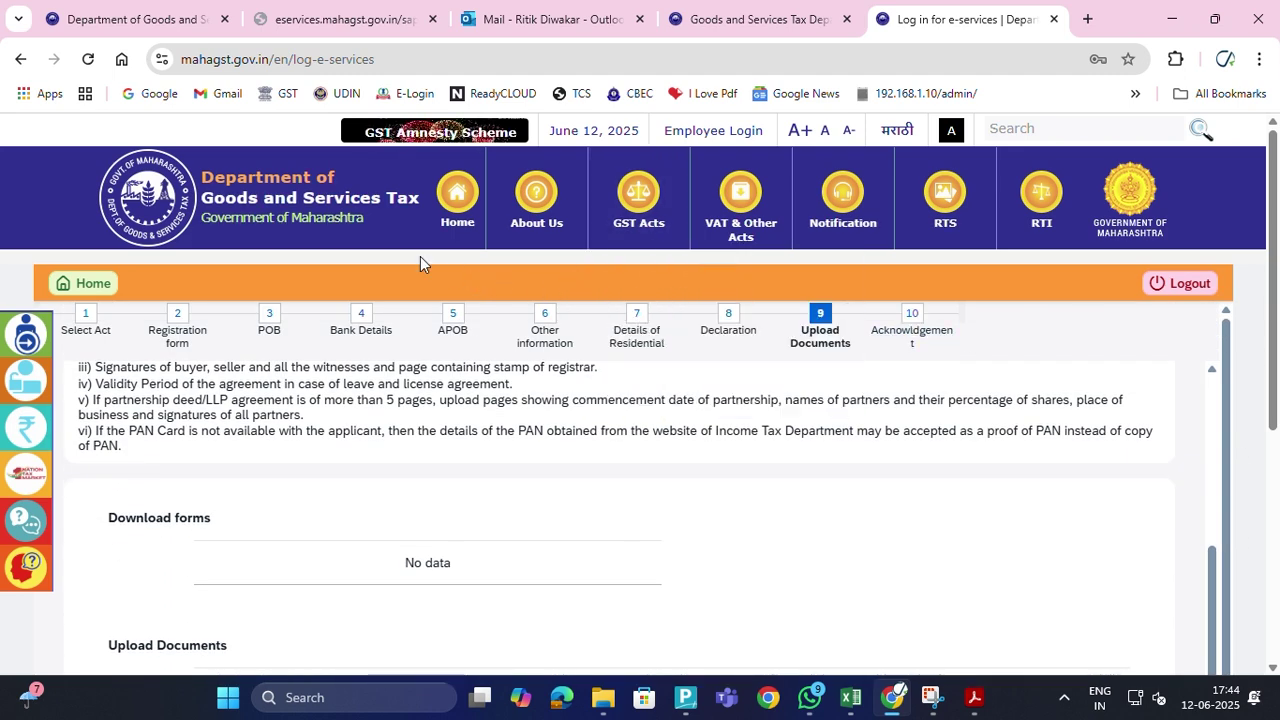
Return to the Registration form and advance through POB to Bank Details
left_click(176, 330)
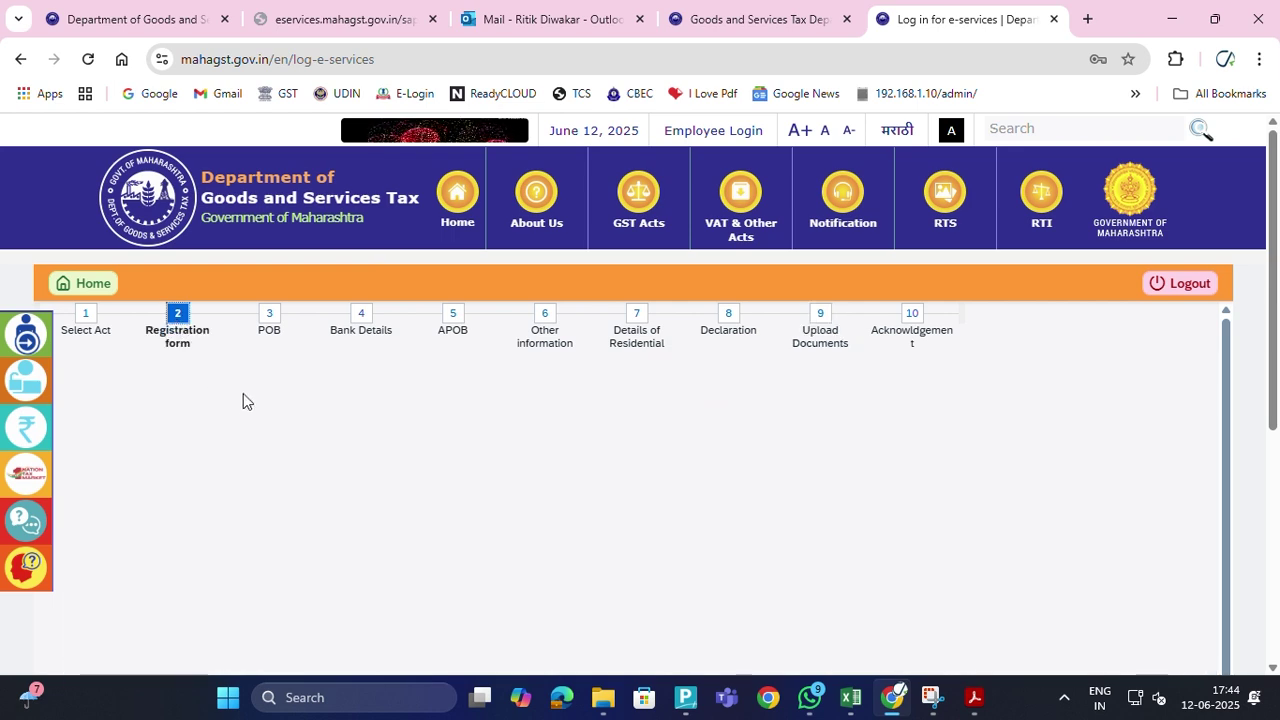
scroll(683, 530, "down", 3)
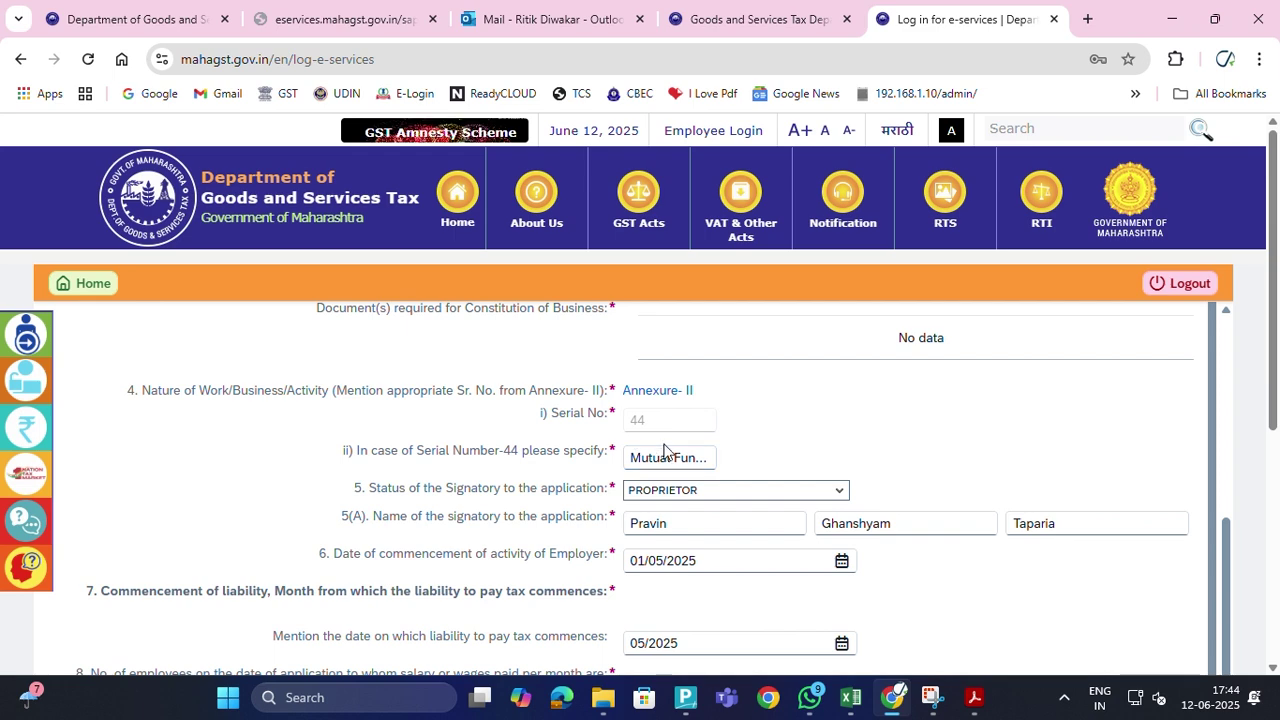
scroll(666, 451, "down", 5)
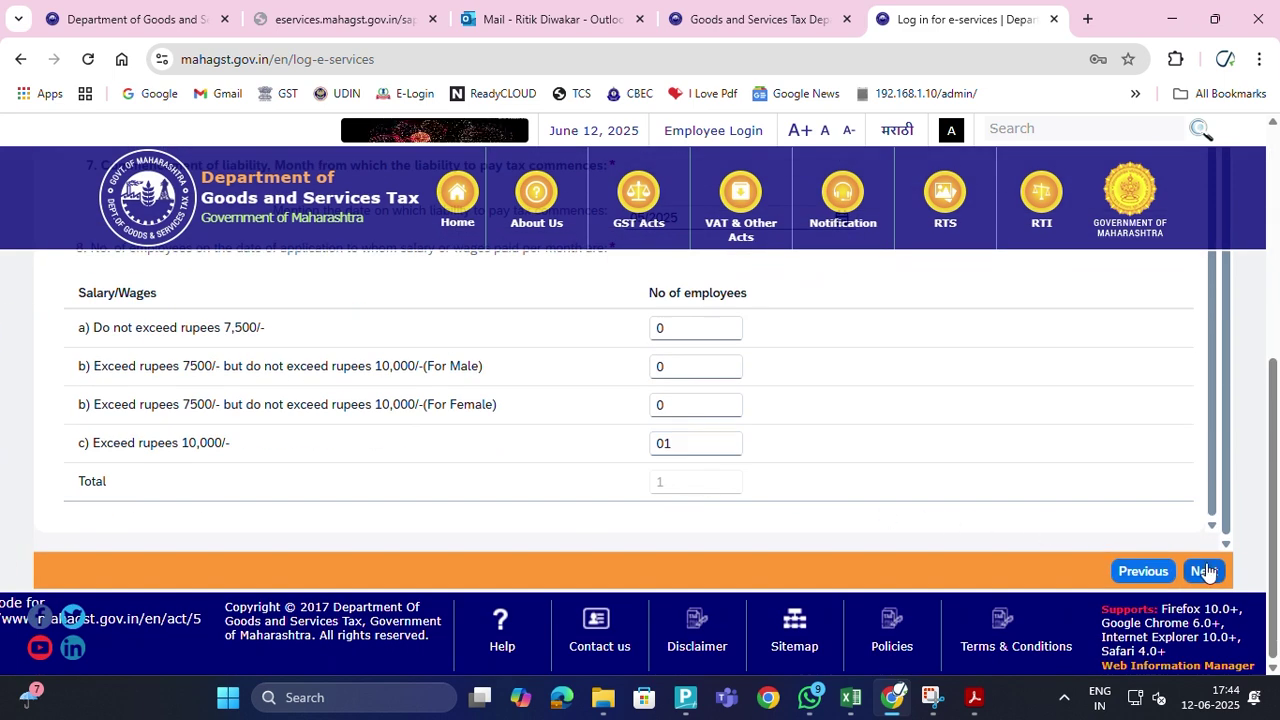
left_click(1204, 571)
scroll(886, 522, "down", 10)
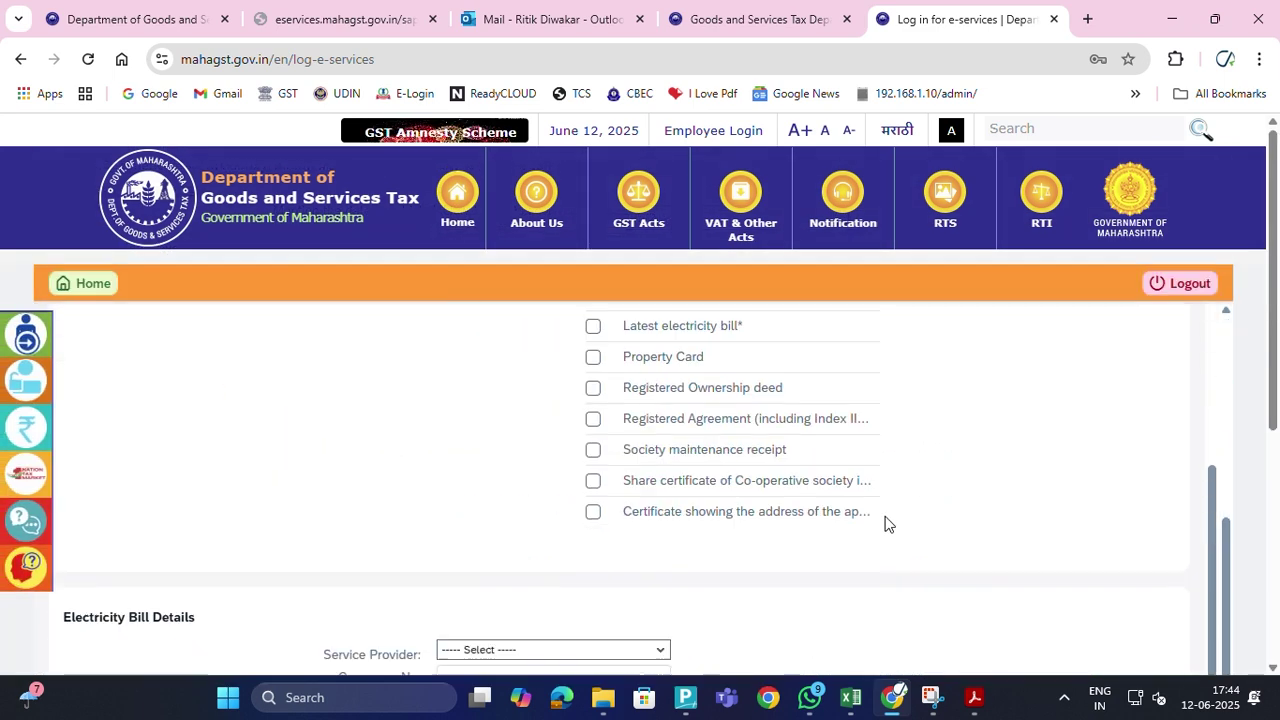
left_click(1204, 571)
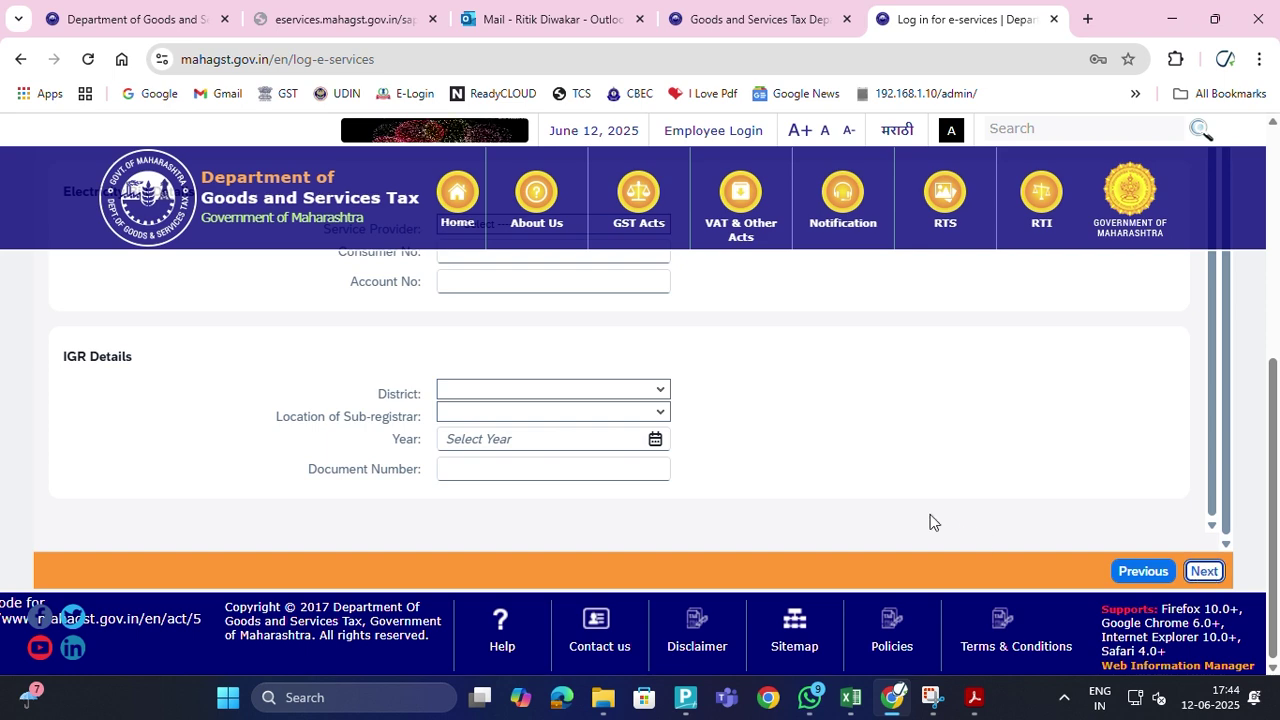
scroll(870, 505, "down", 10)
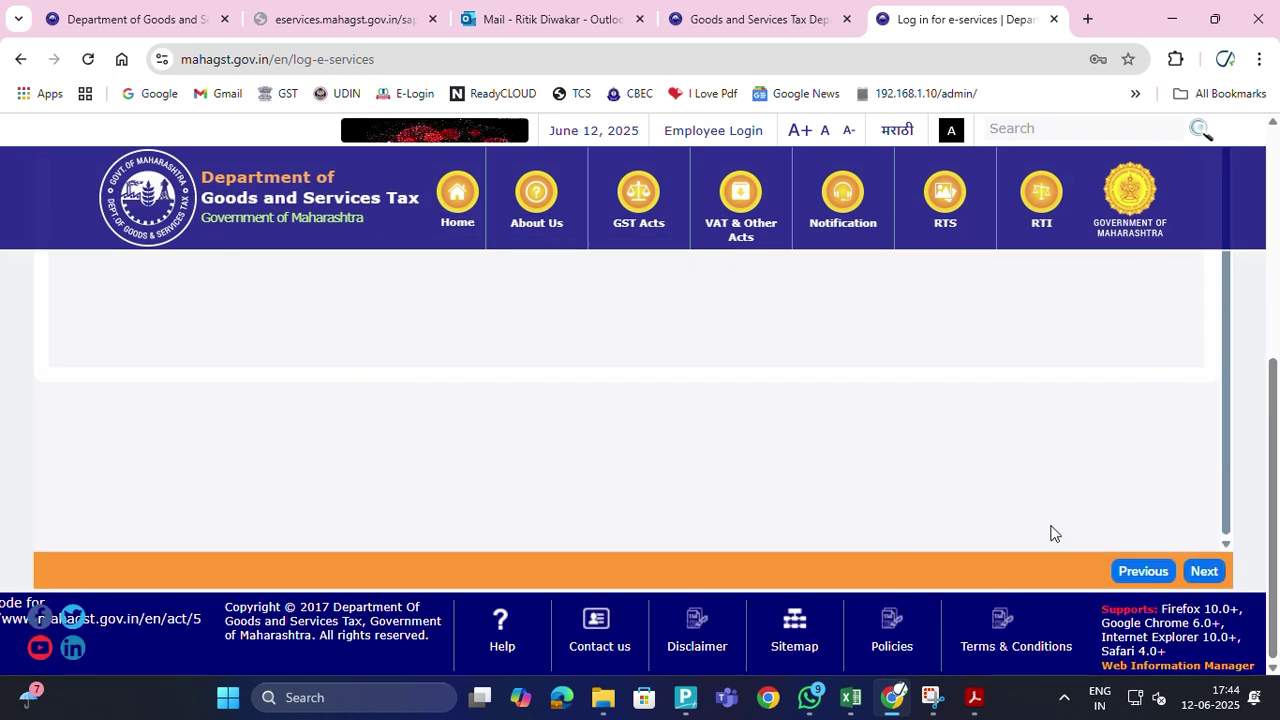
Continue through APOB, Other Information and Details of Residential to the final declaration
left_click(1135, 572)
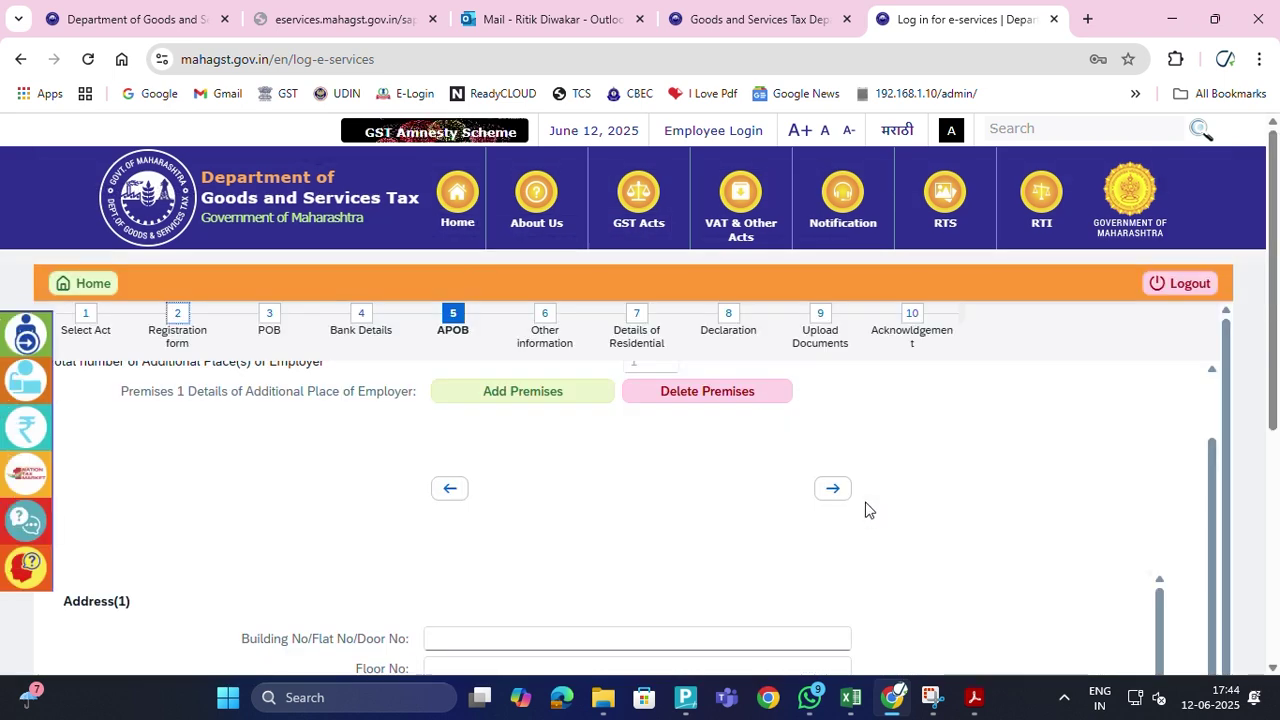
scroll(866, 510, "down", 10)
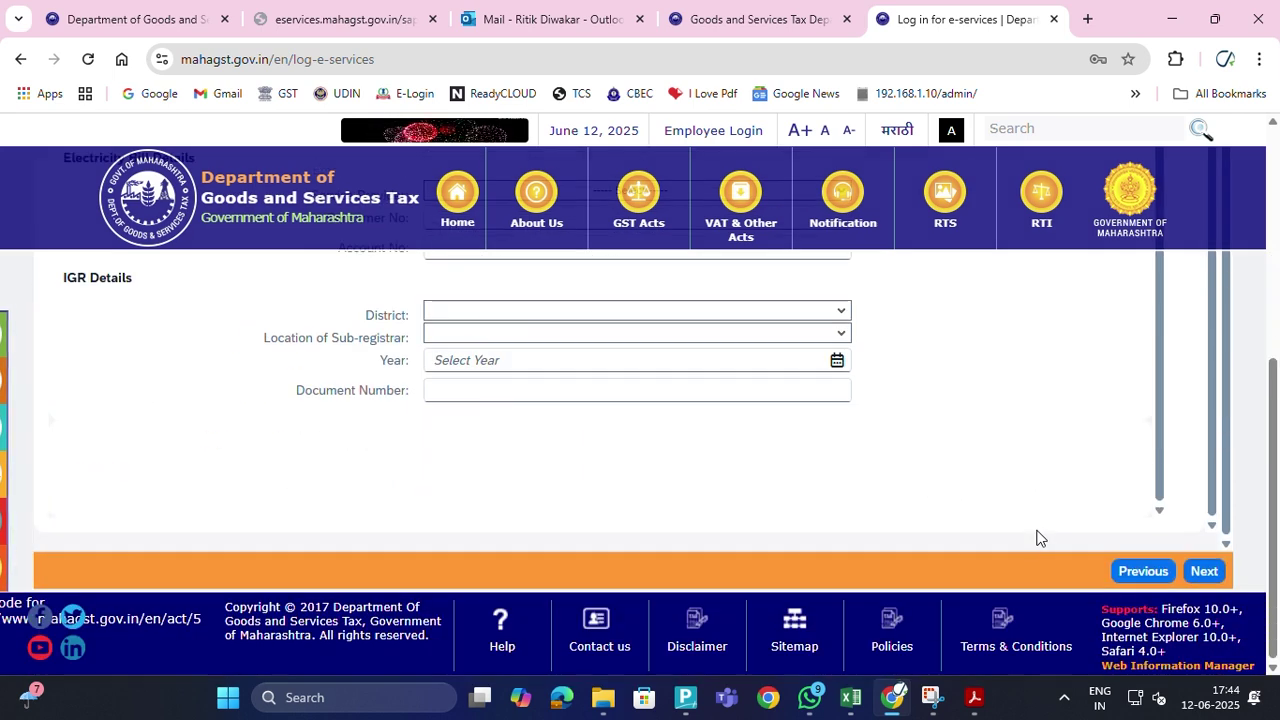
left_click(1203, 571)
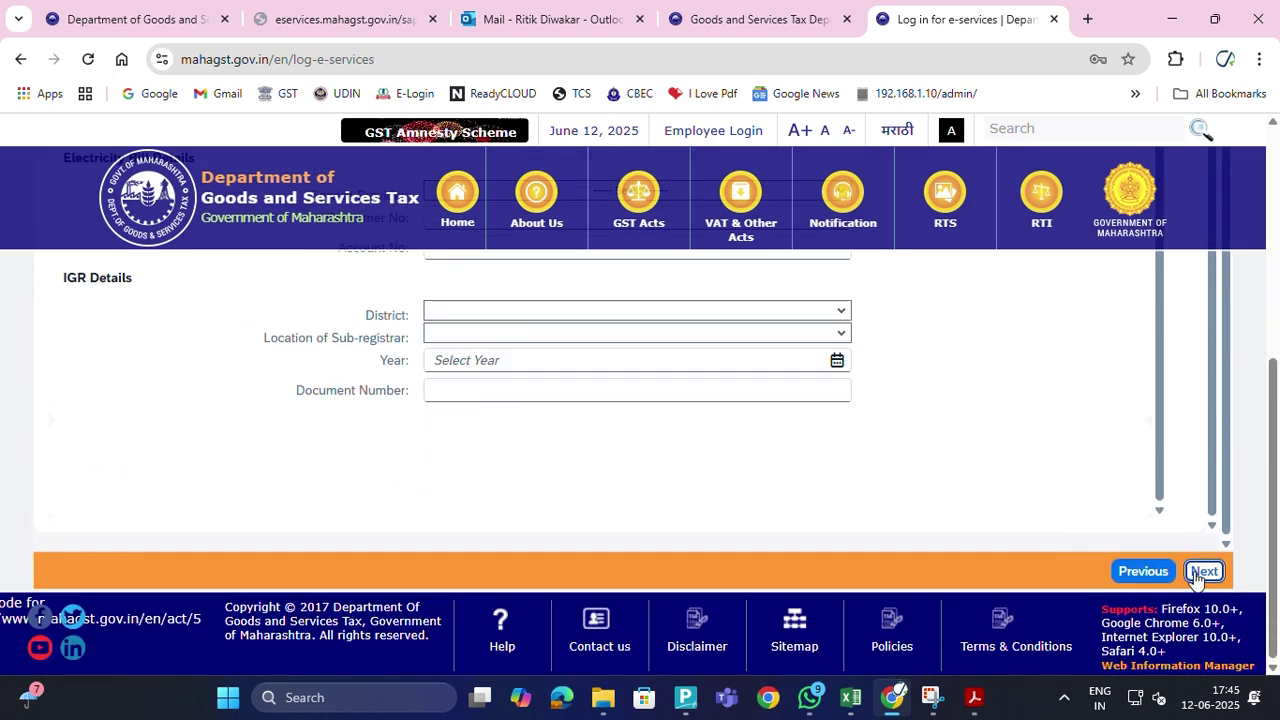
scroll(930, 485, "down", 10)
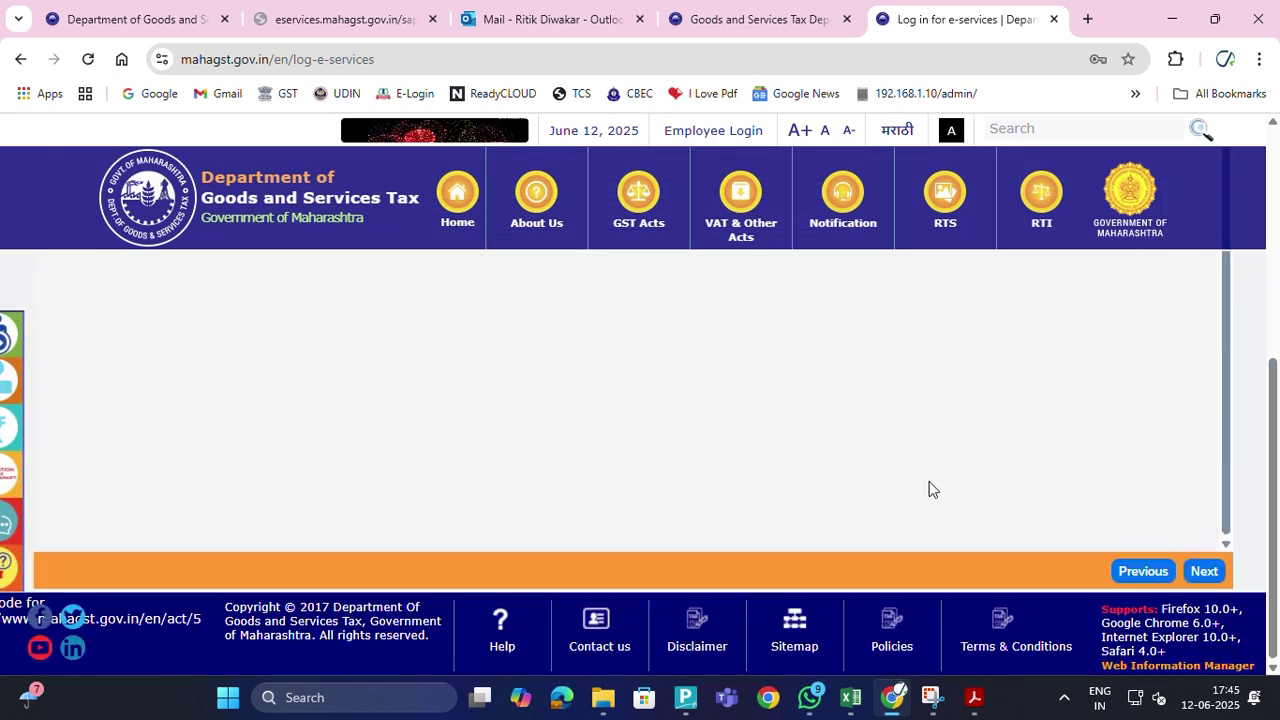
left_click(1207, 571)
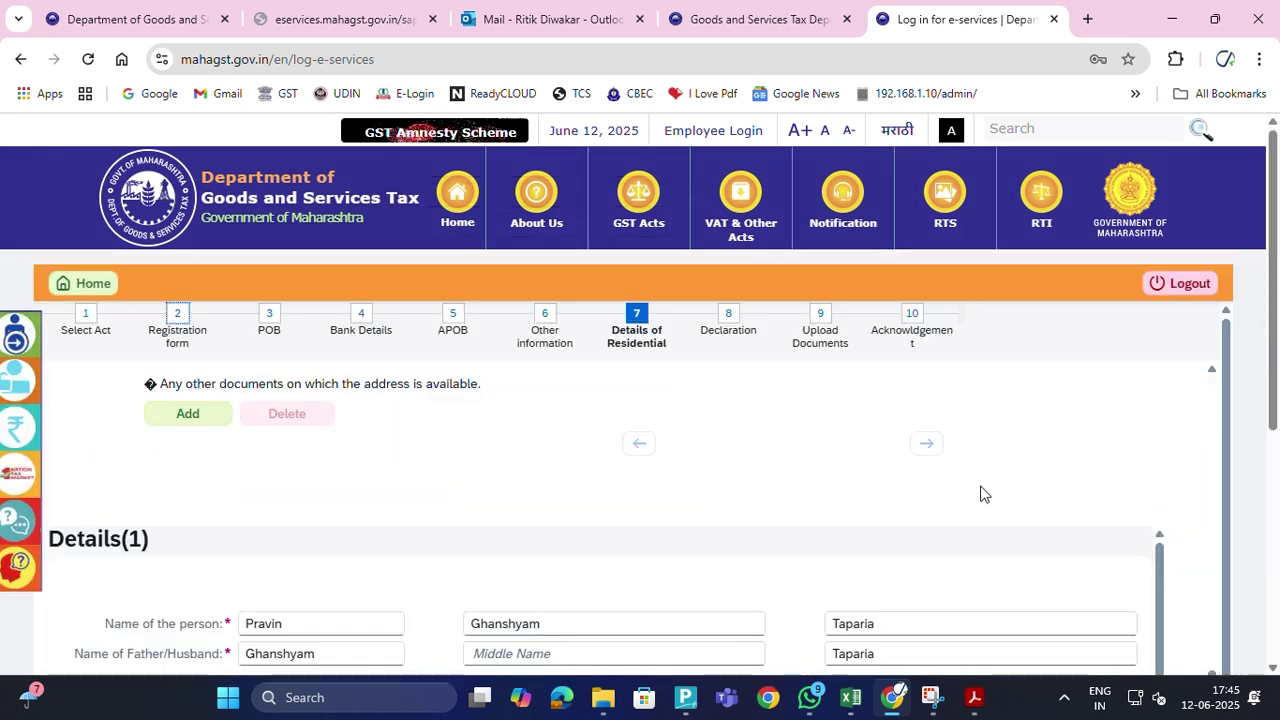
scroll(970, 498, "down", 3)
scroll(993, 517, "down", 10)
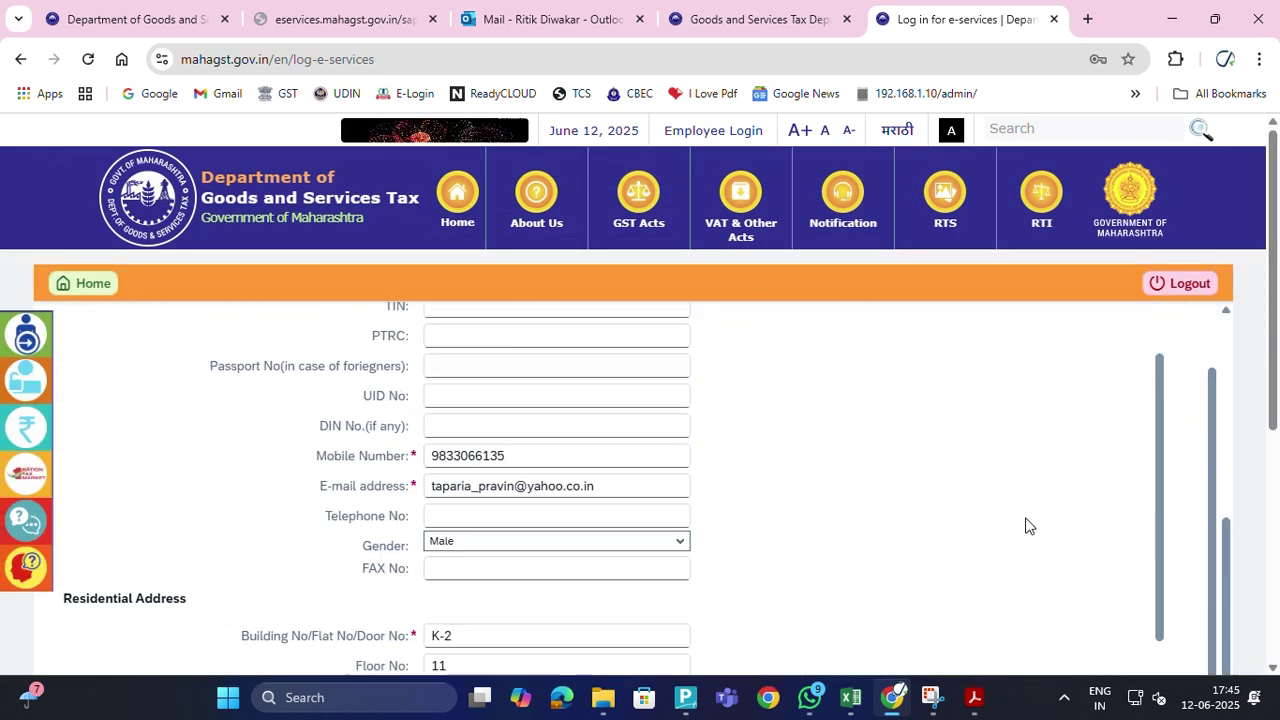
scroll(1083, 597, "down", 5)
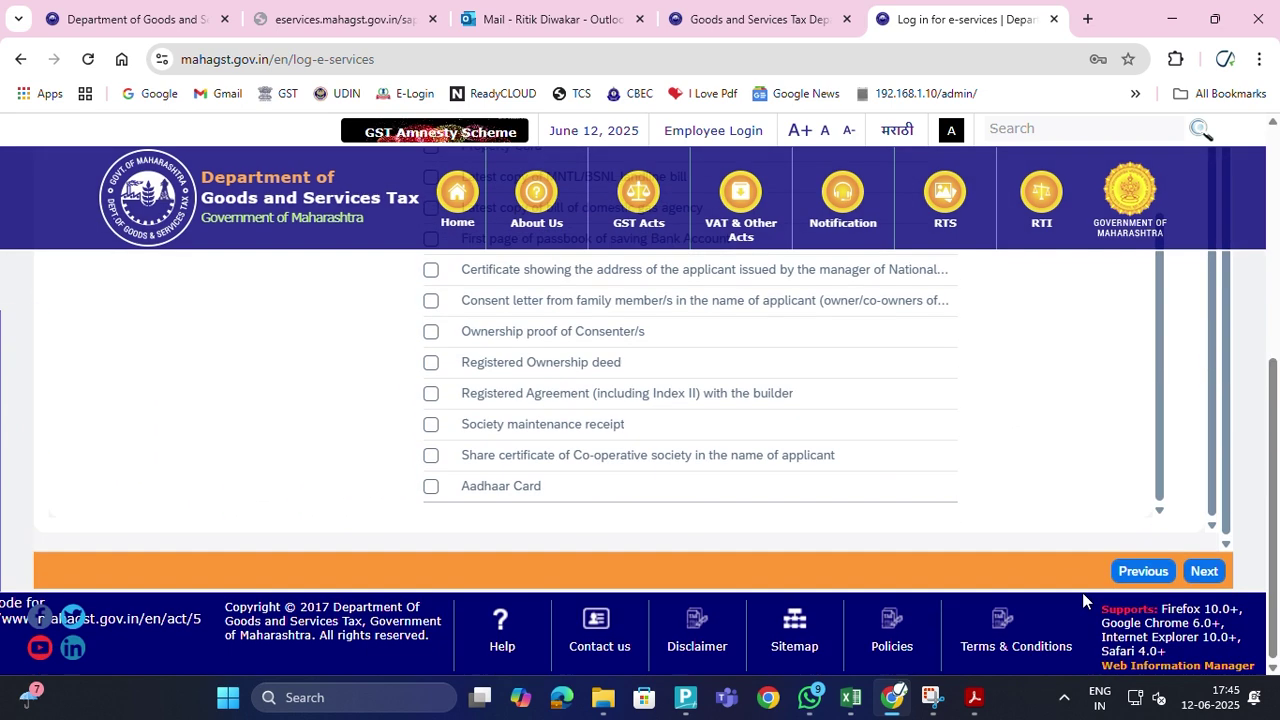
left_click(1143, 571)
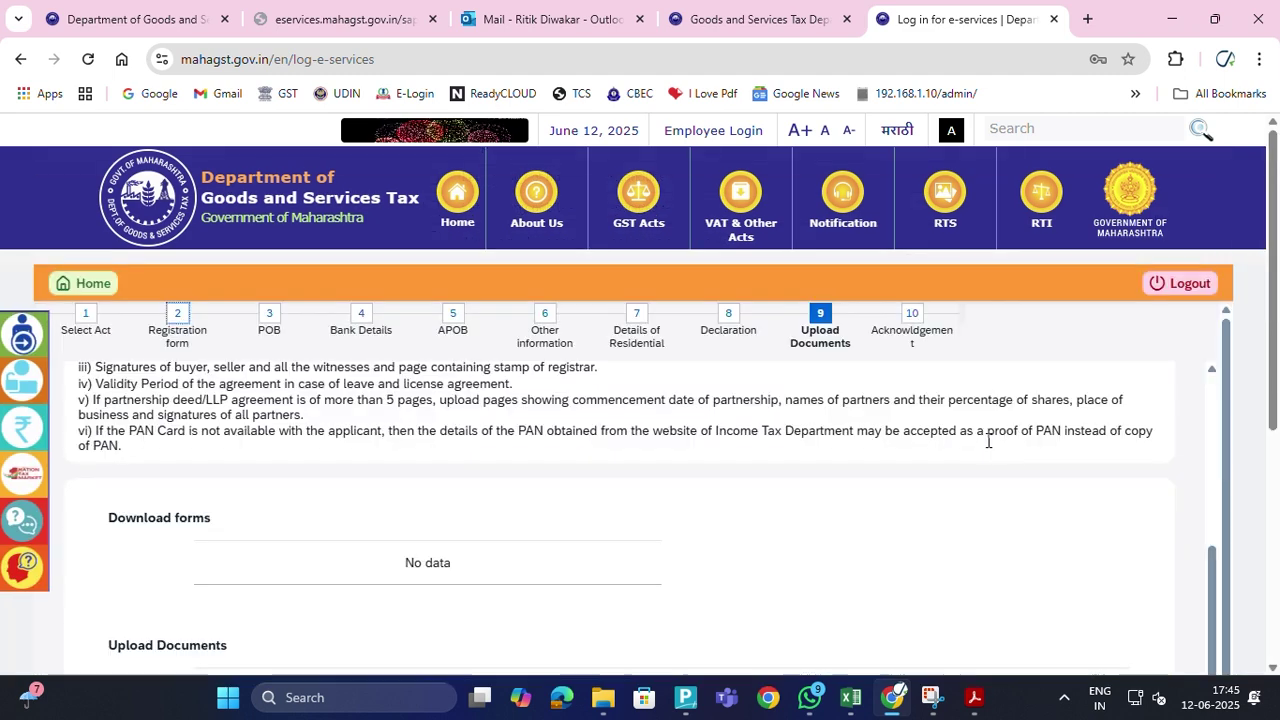
scroll(934, 494, "down", 3)
Preview and close the filled Form I, then submit with no missing mandatory fields
scroll(1055, 503, "down", 5)
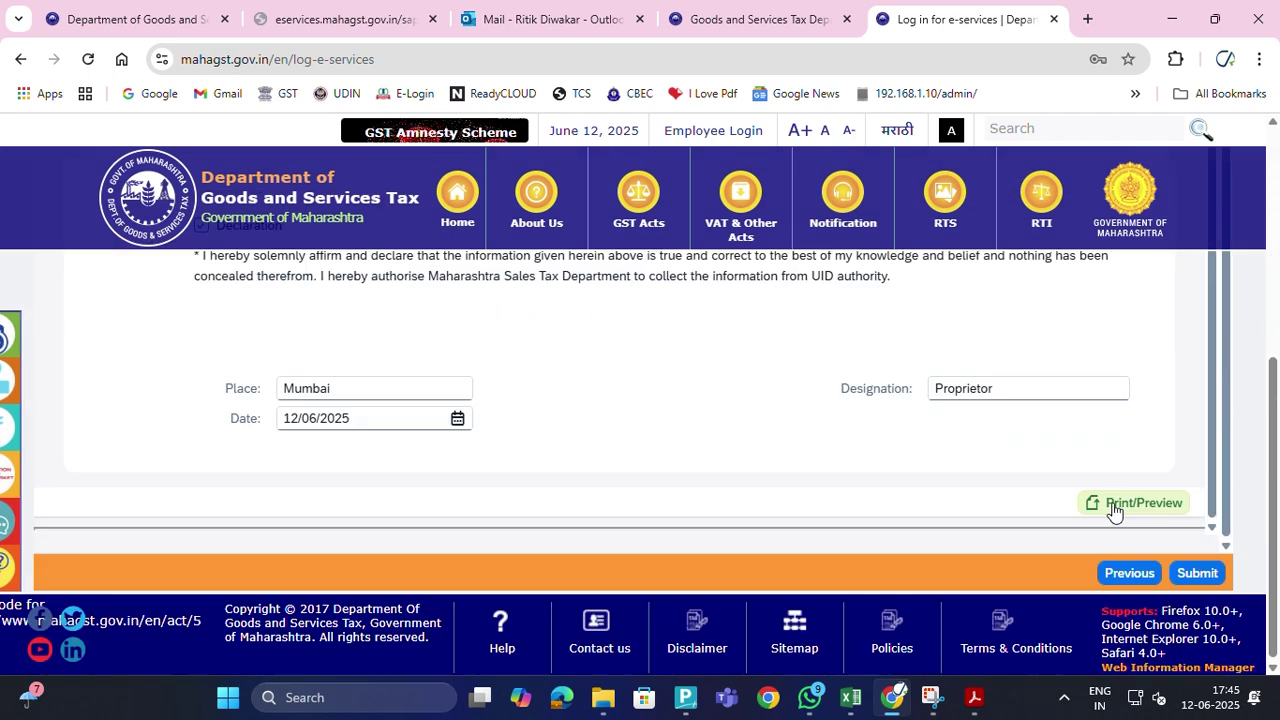
left_click(1130, 502)
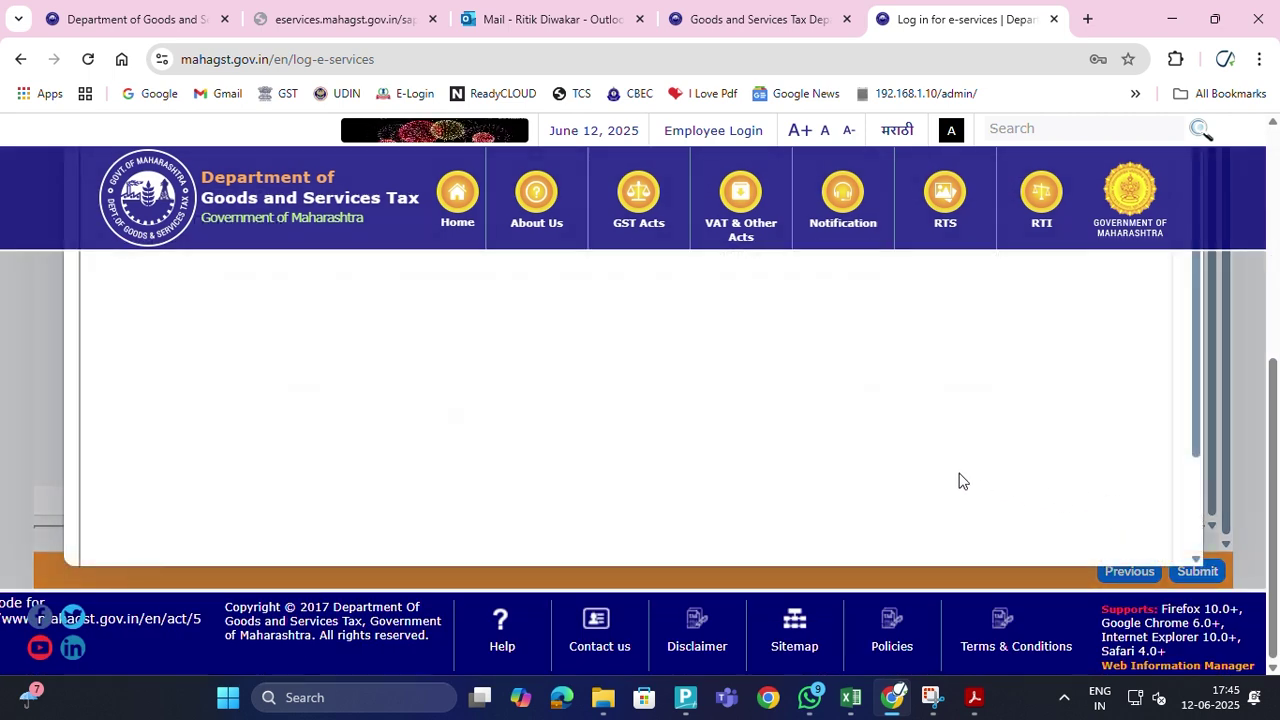
scroll(951, 466, "up", 3)
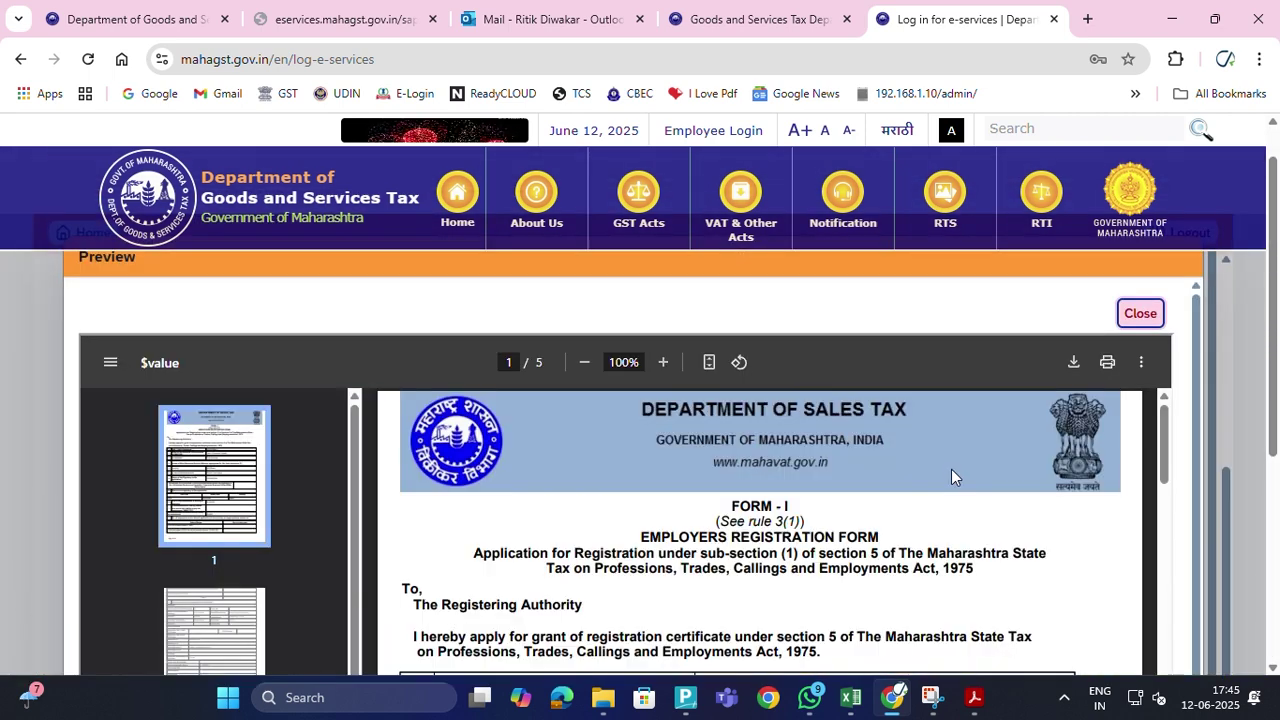
scroll(951, 476, "down", 3)
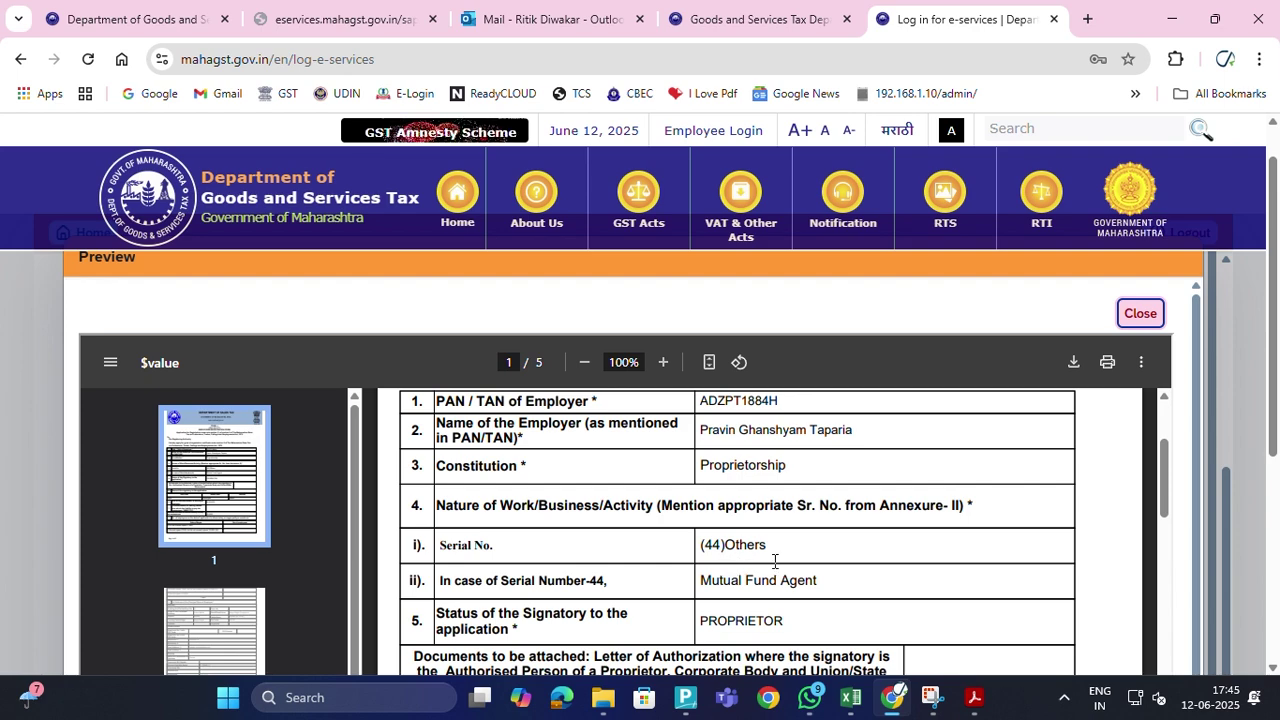
left_click(1139, 314)
scroll(1060, 470, "down", 4)
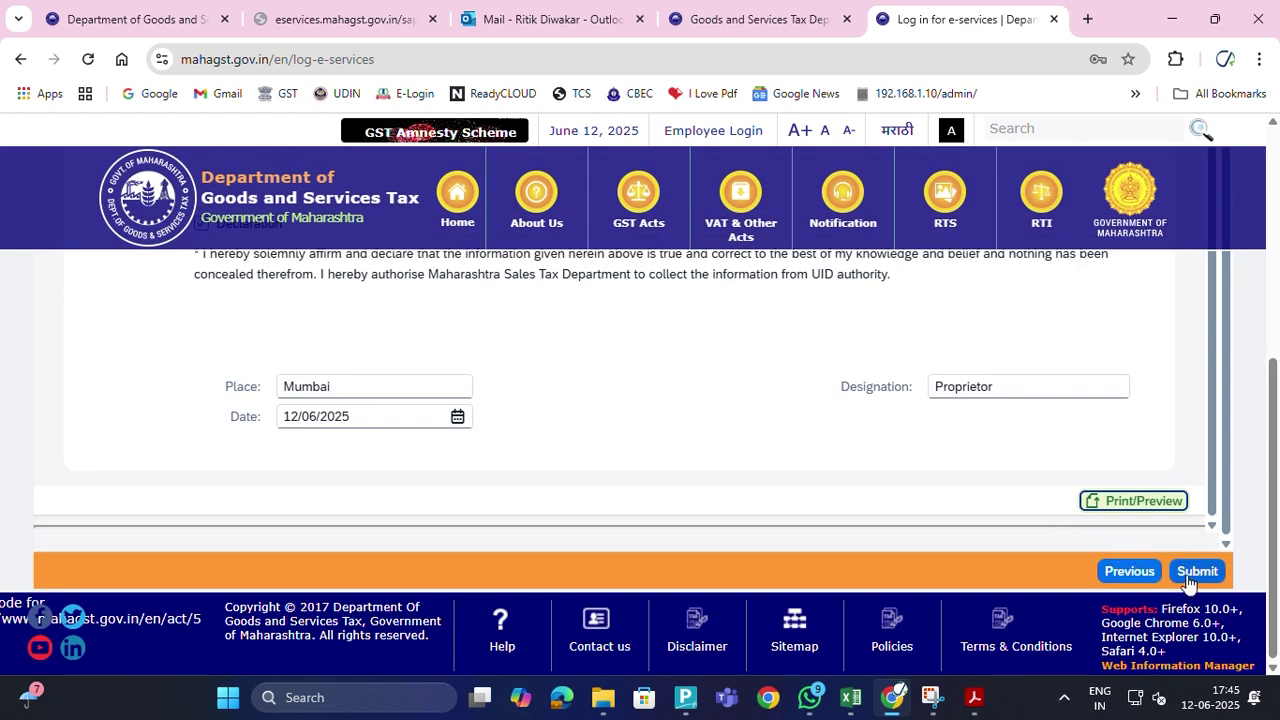
left_click(1195, 572)
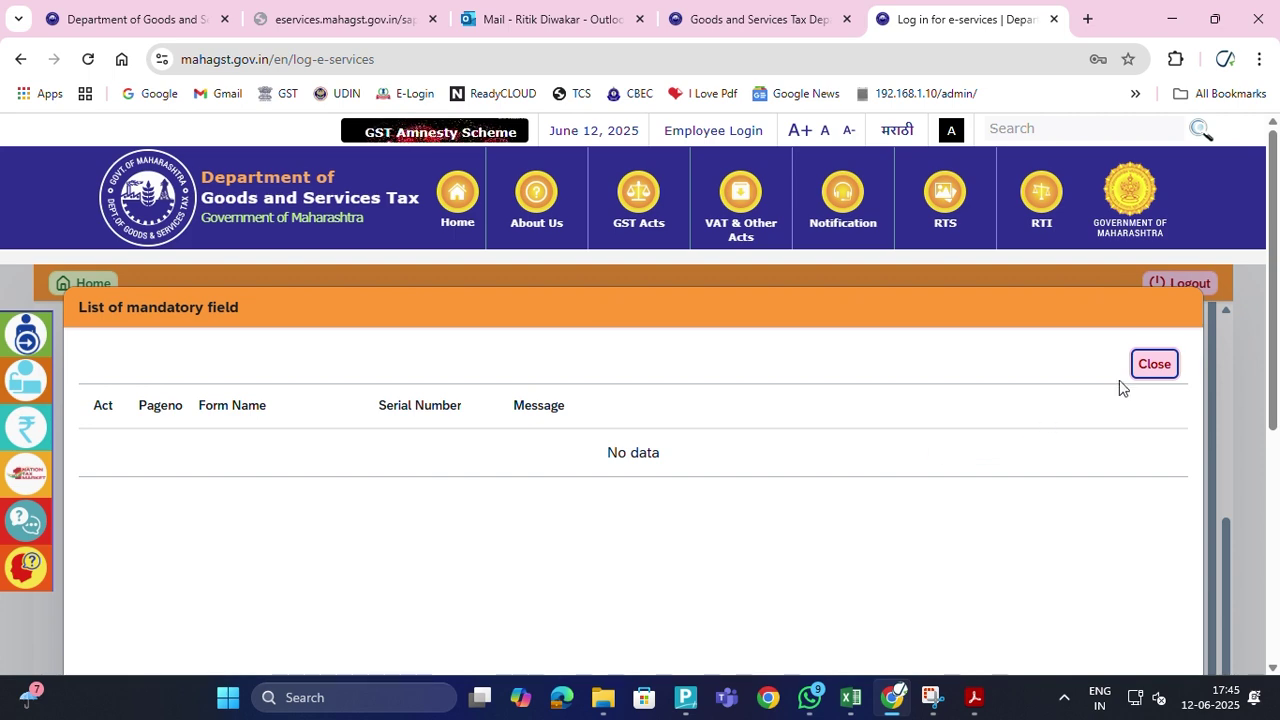
Dismiss the mandatory-field list and look through the Acknowledgement step
left_click(1155, 366)
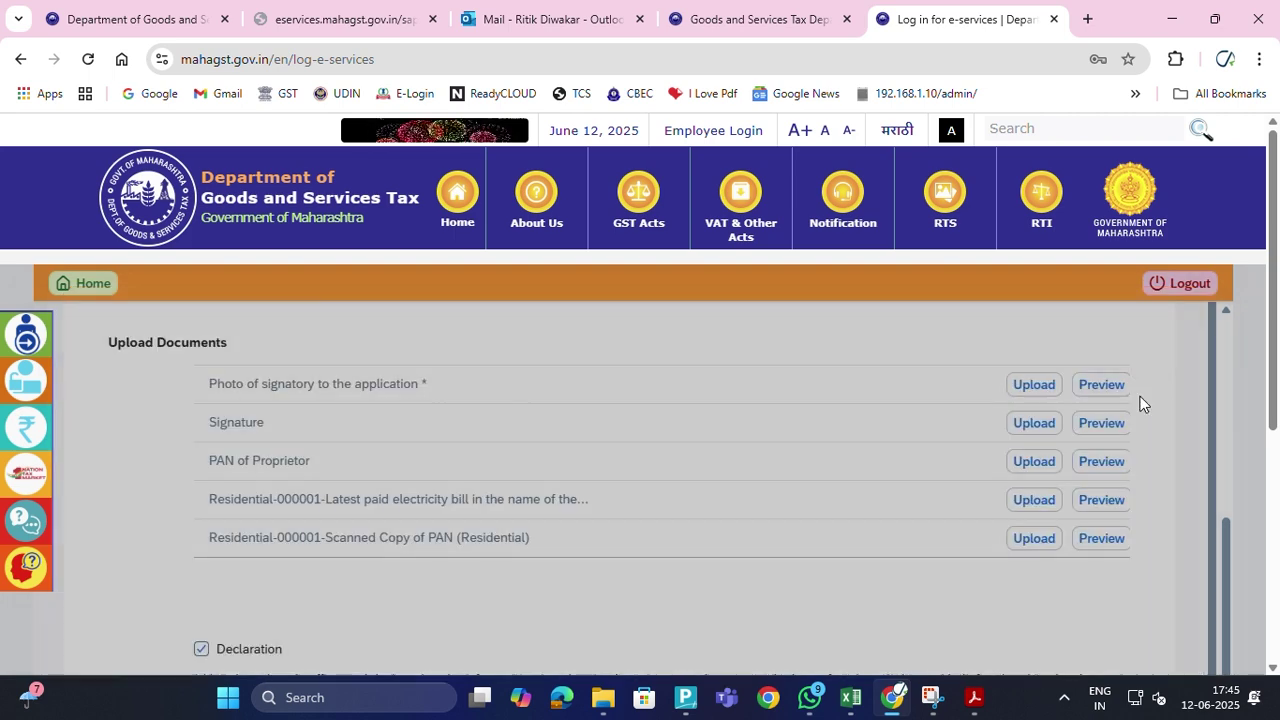
scroll(1100, 500, "down", 5)
scroll(1106, 500, "up", 2)
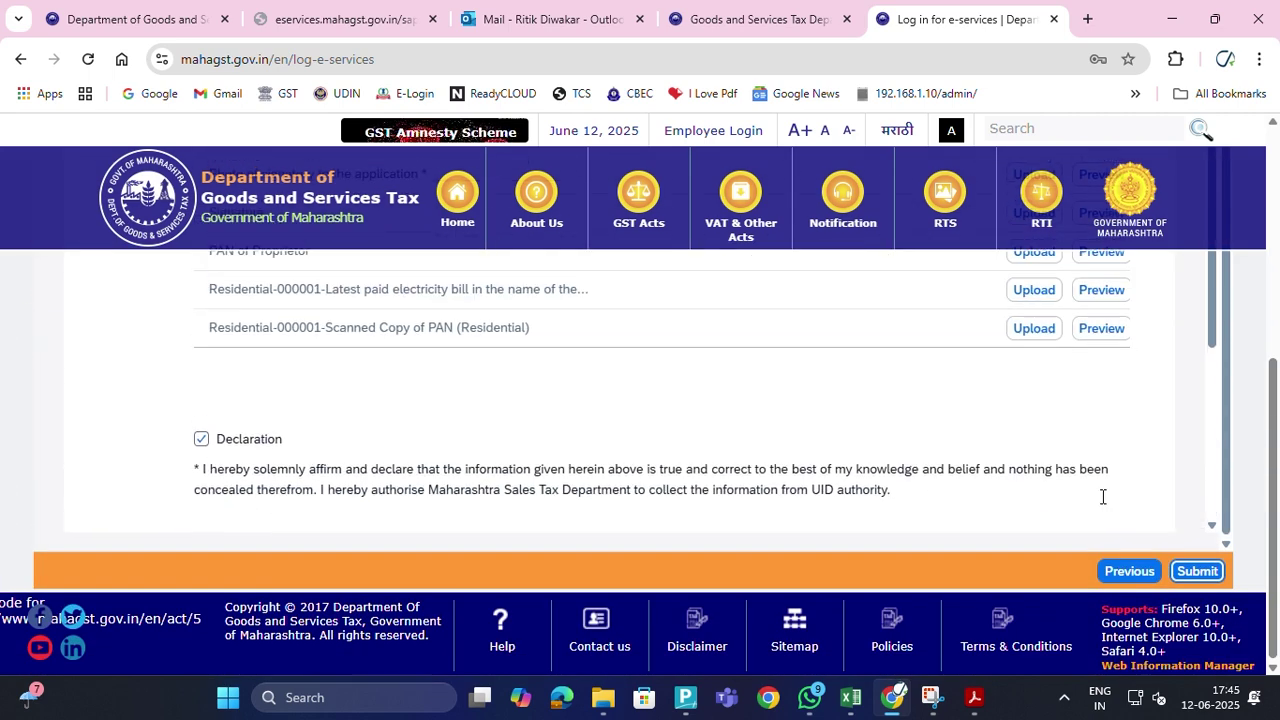
scroll(1081, 492, "up", 8)
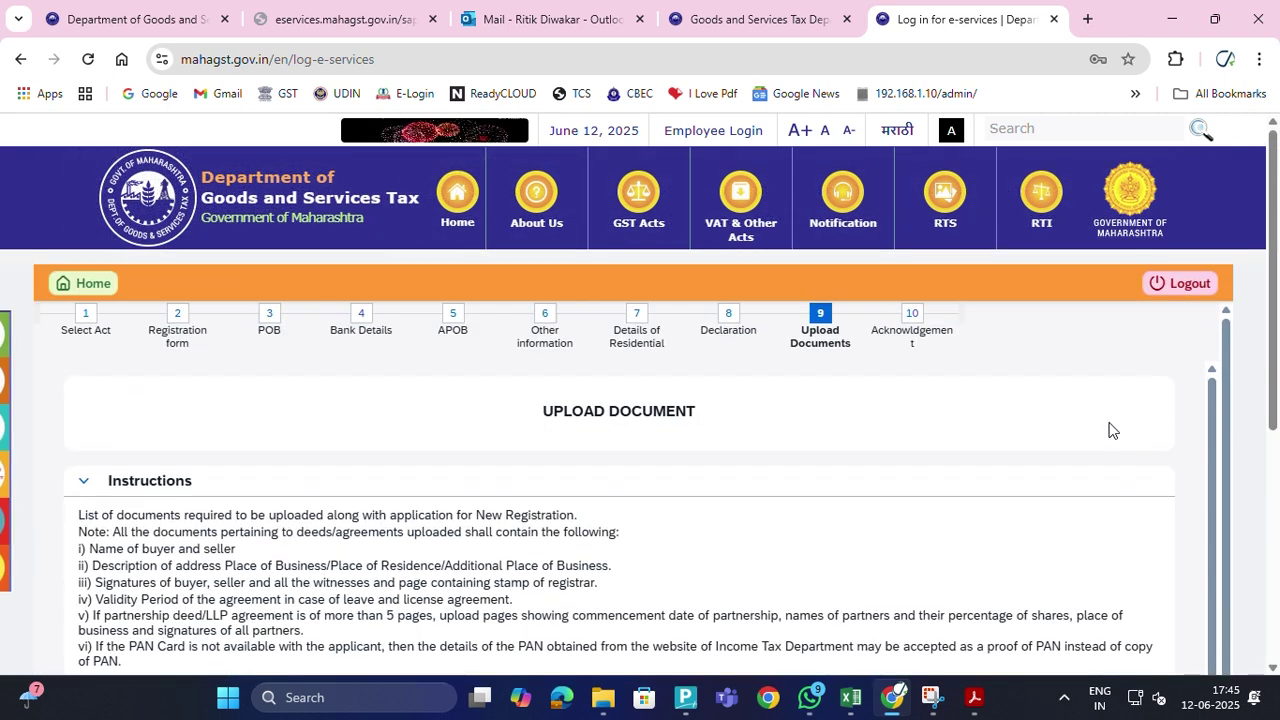
left_click(912, 333)
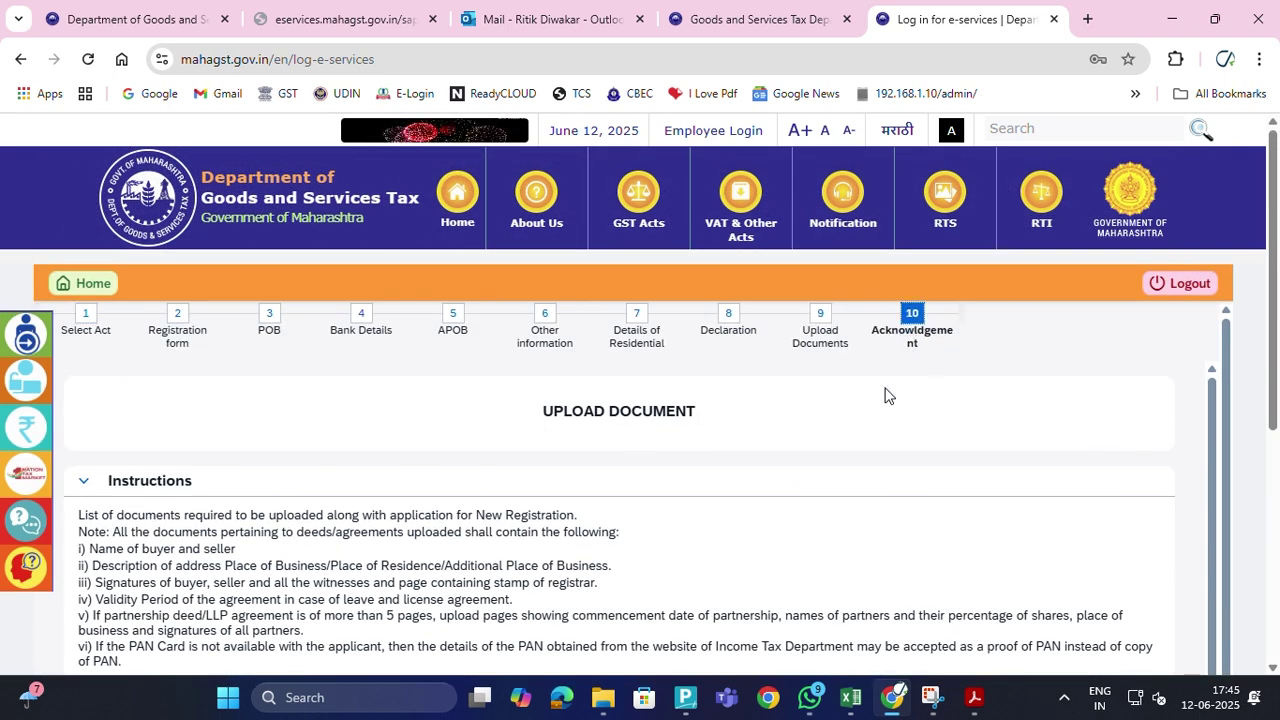
scroll(844, 427, "down", 2)
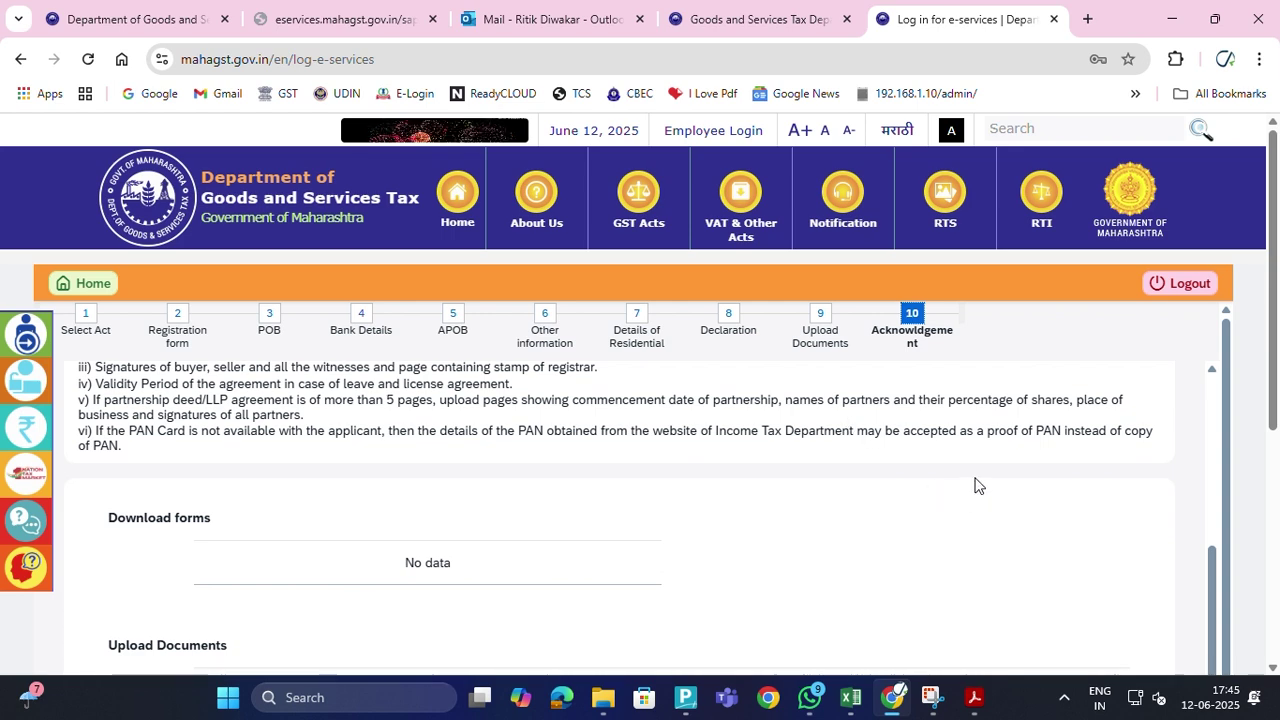
scroll(975, 485, "down", 3)
scroll(975, 485, "down", 4)
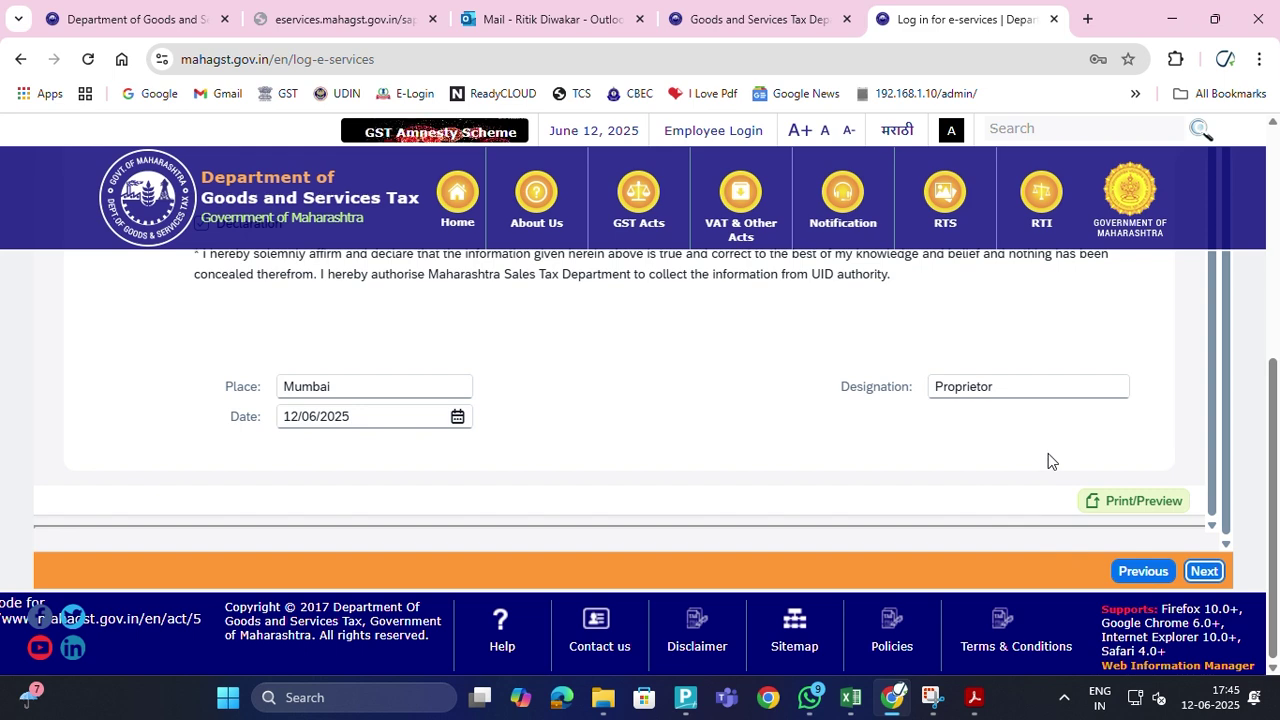
scroll(957, 485, "up", 5)
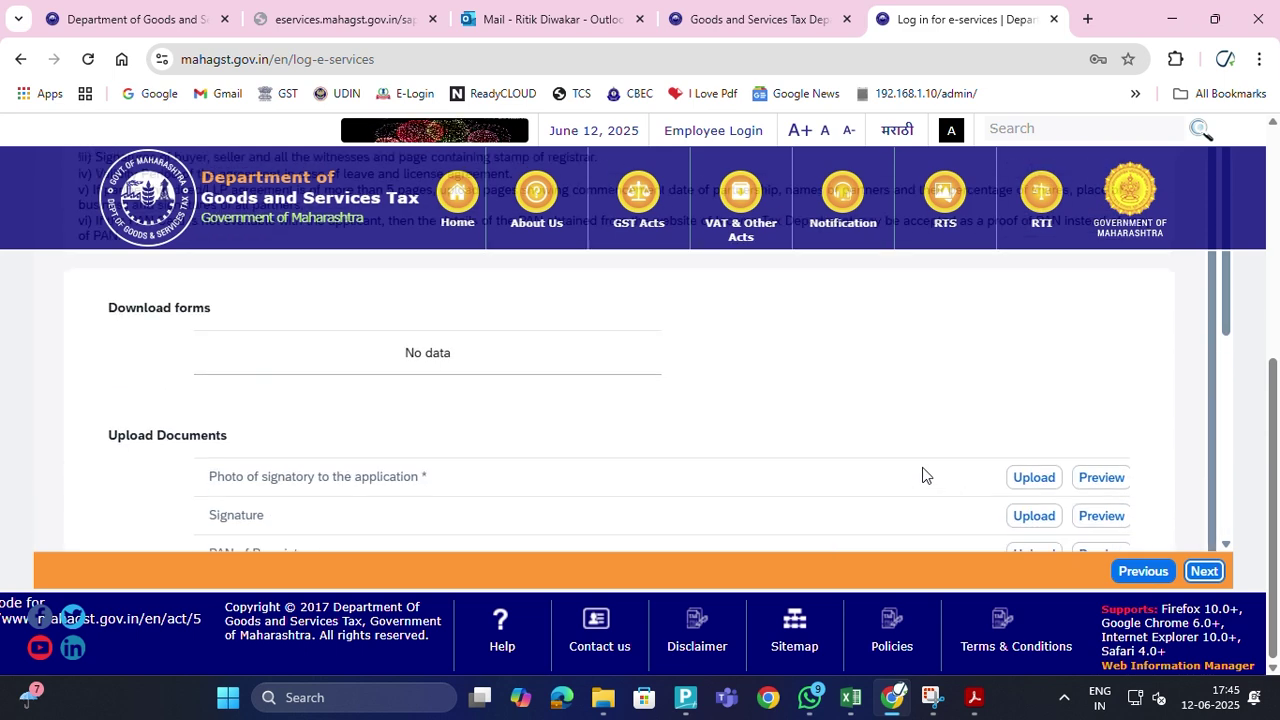
scroll(925, 473, "up", 5)
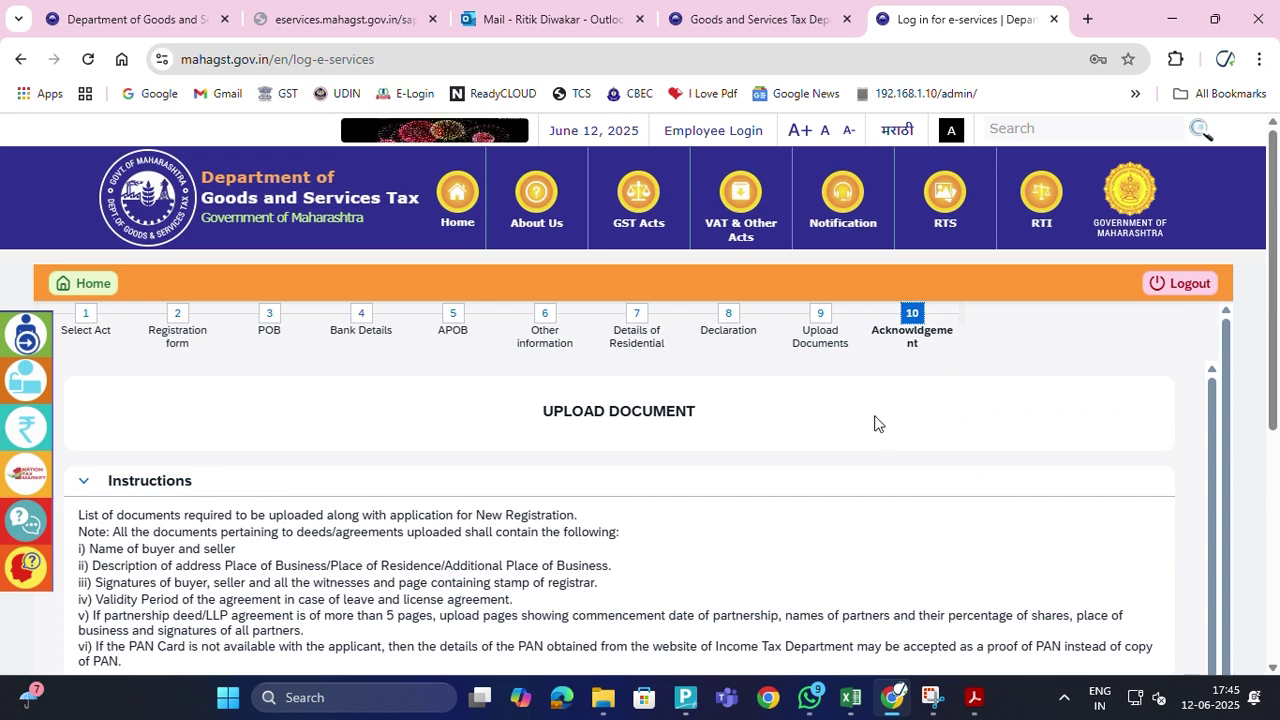
scroll(1022, 425, "down", 5)
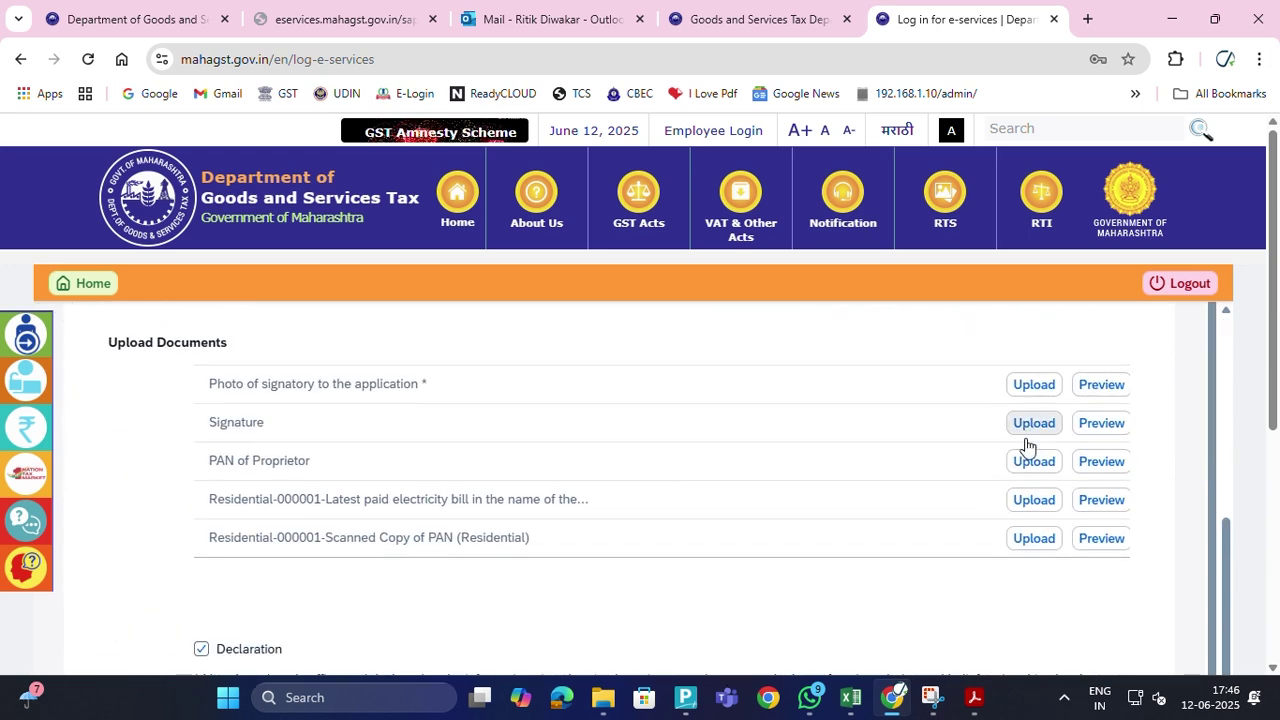
scroll(1192, 512, "down", 5)
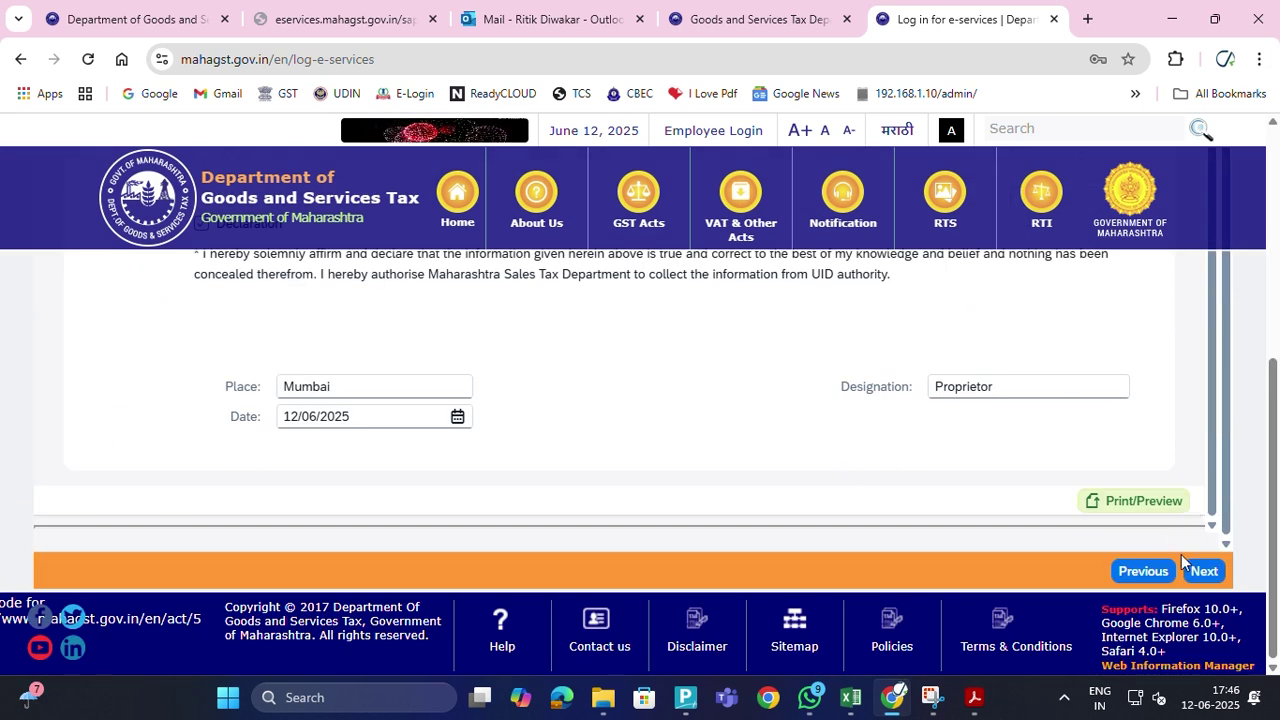
Preview the filled Form I again, close it, and try to move past the step
left_click(1128, 498)
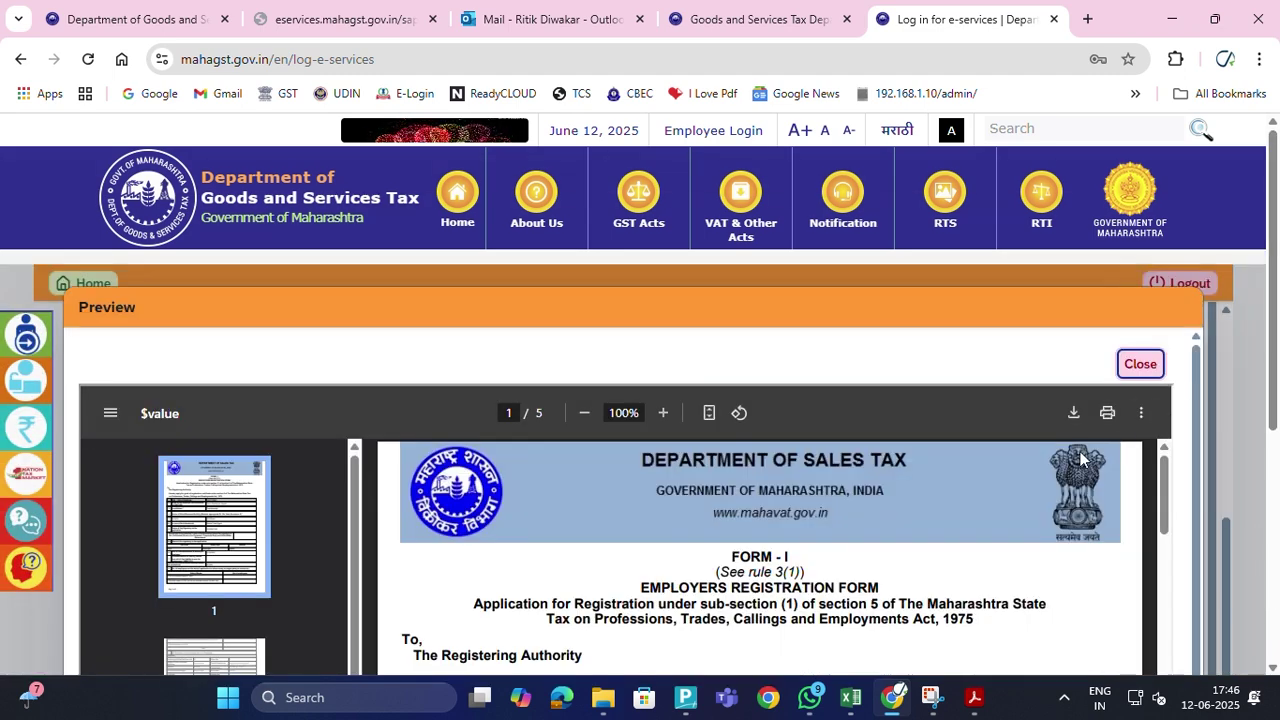
scroll(979, 503, "down", 2)
scroll(980, 547, "down", 2)
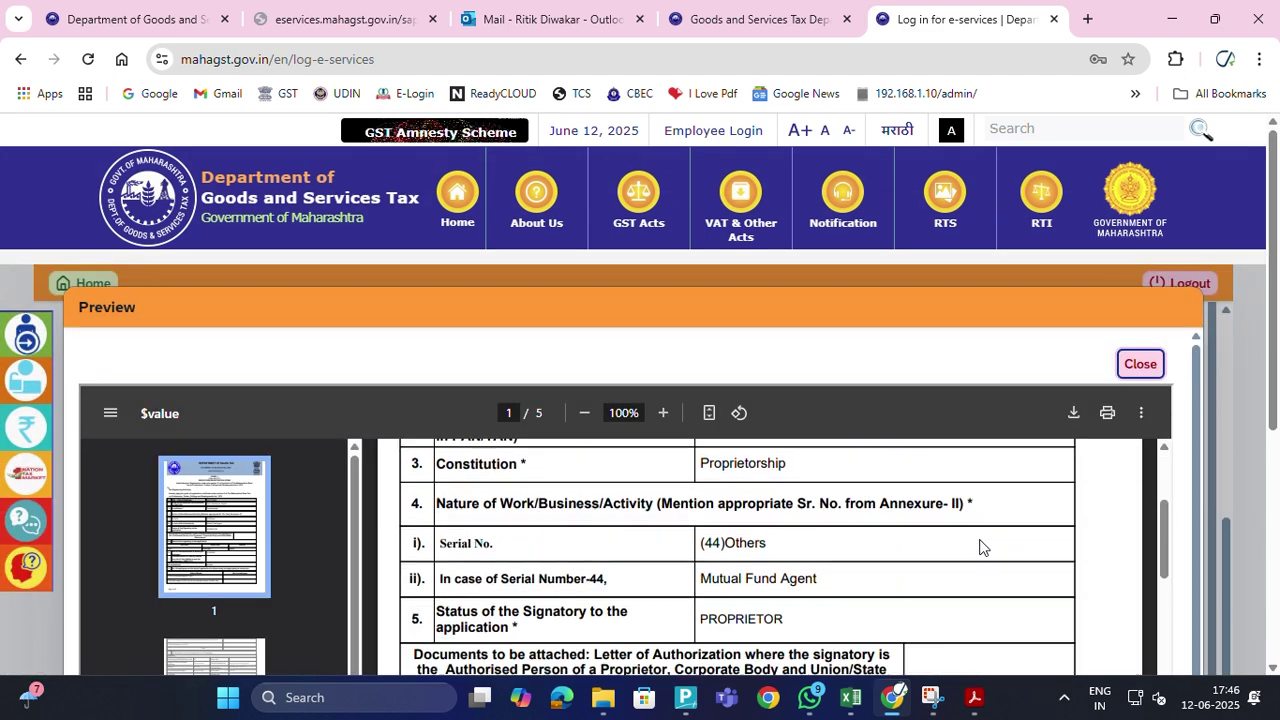
scroll(980, 547, "down", 5)
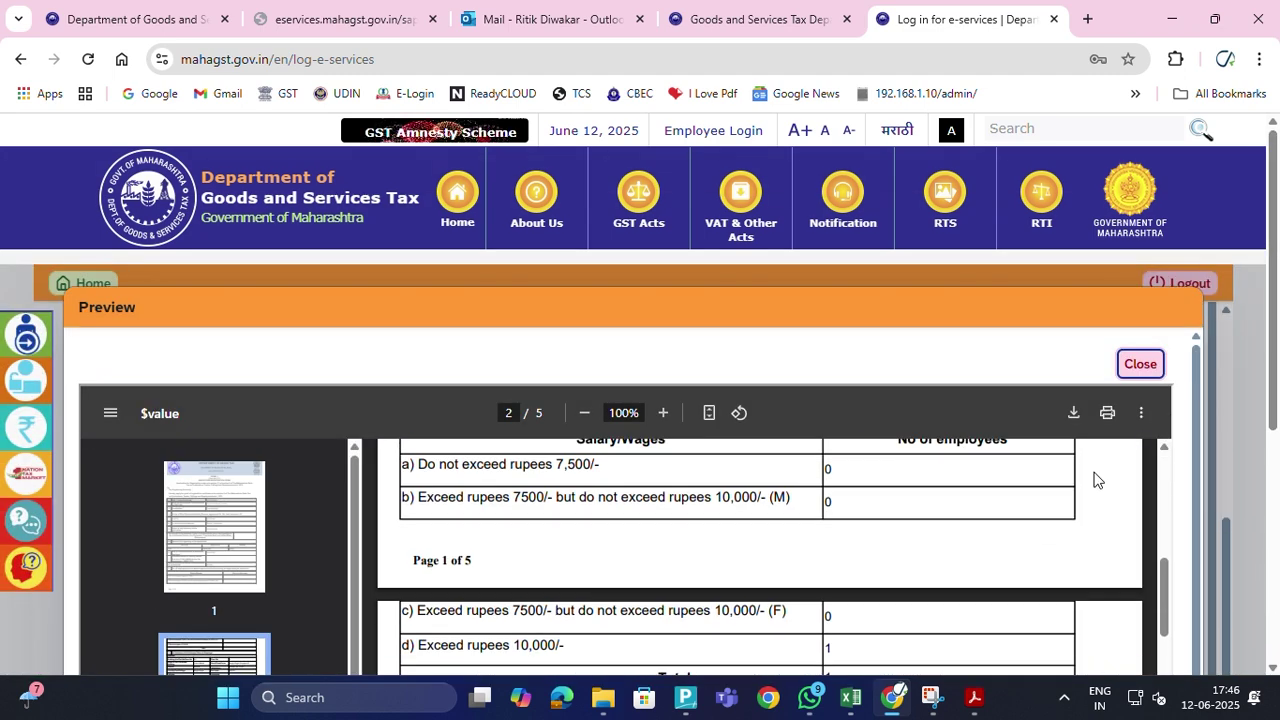
left_click(1140, 363)
scroll(1097, 455, "down", 5)
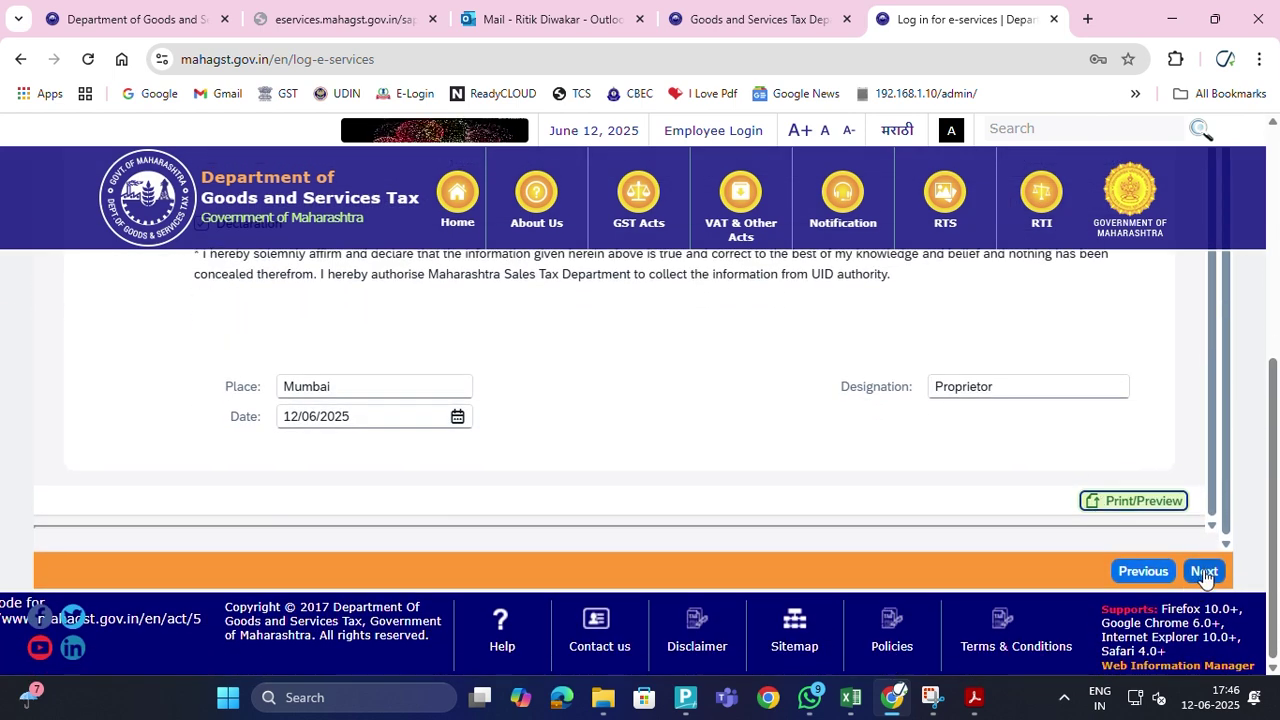
left_click(1204, 572)
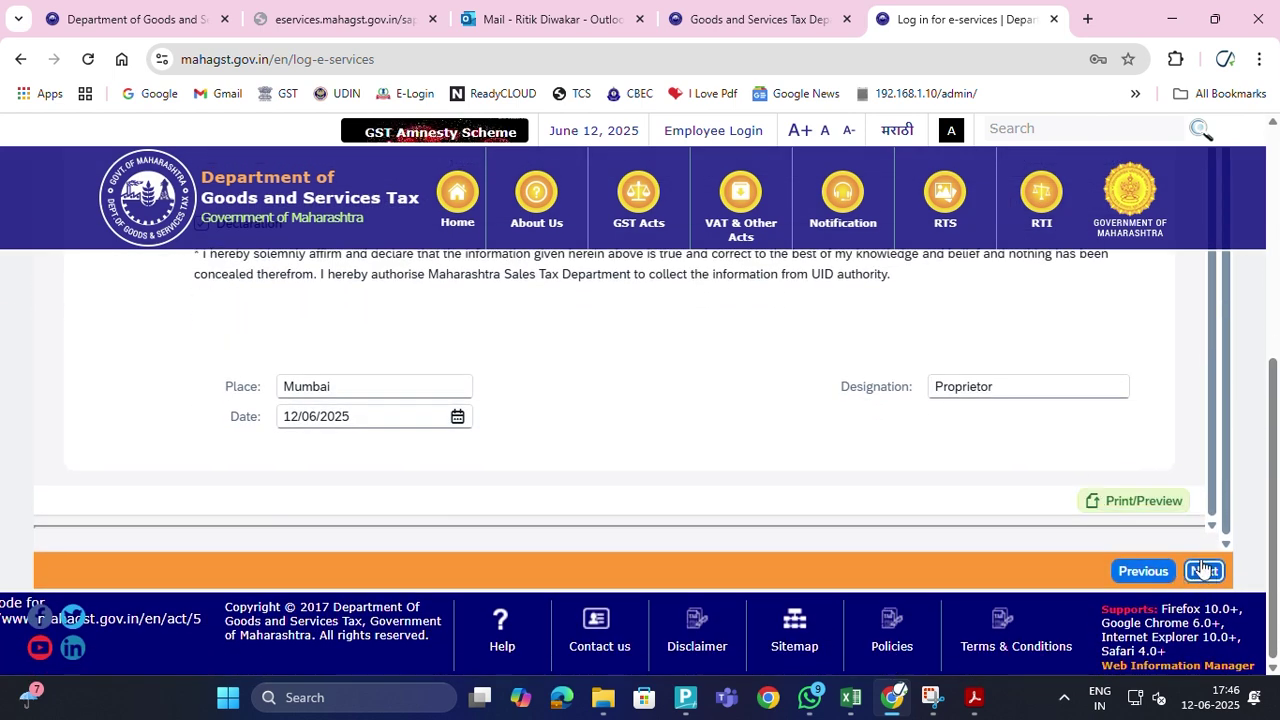
Check the declaration's Designation, Proprietor, with Place Mumbai and date 12/06/2025, then continue
left_click(1074, 383)
scroll(1146, 410, "down", 1)
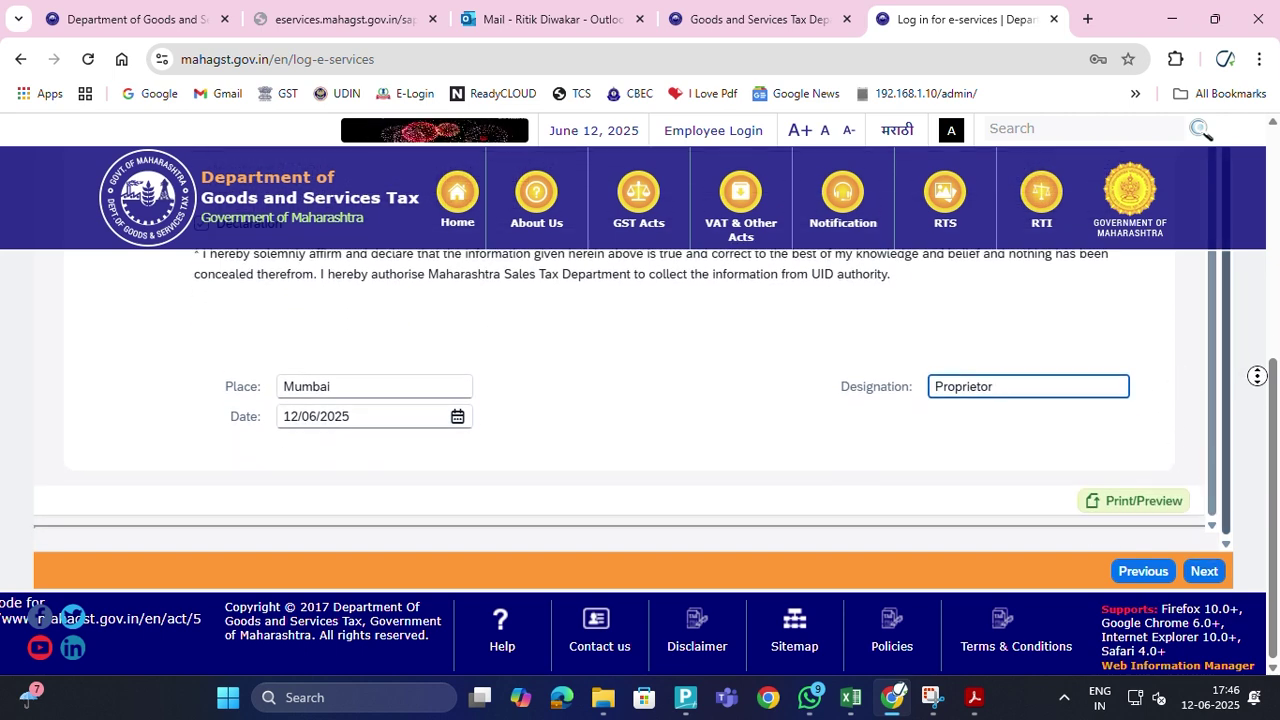
scroll(1171, 364, "up", 1)
scroll(1171, 364, "down", 1)
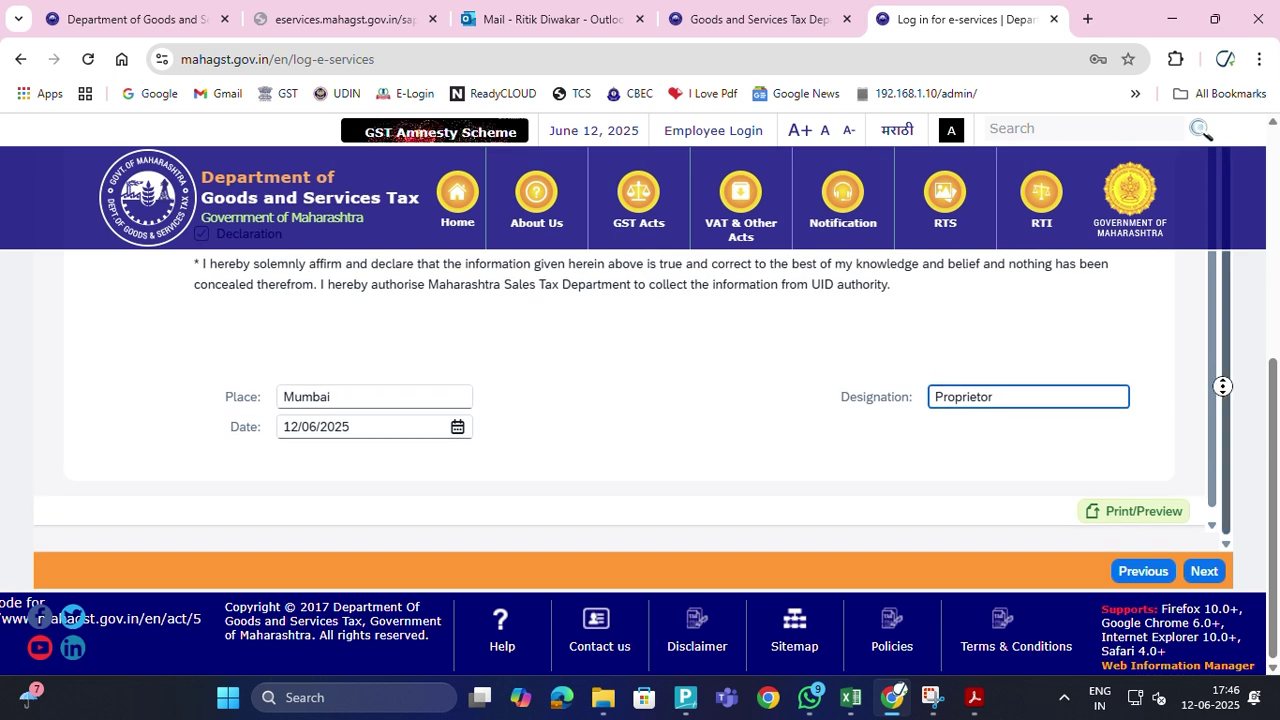
left_click_drag(1273, 379, 1273, 150)
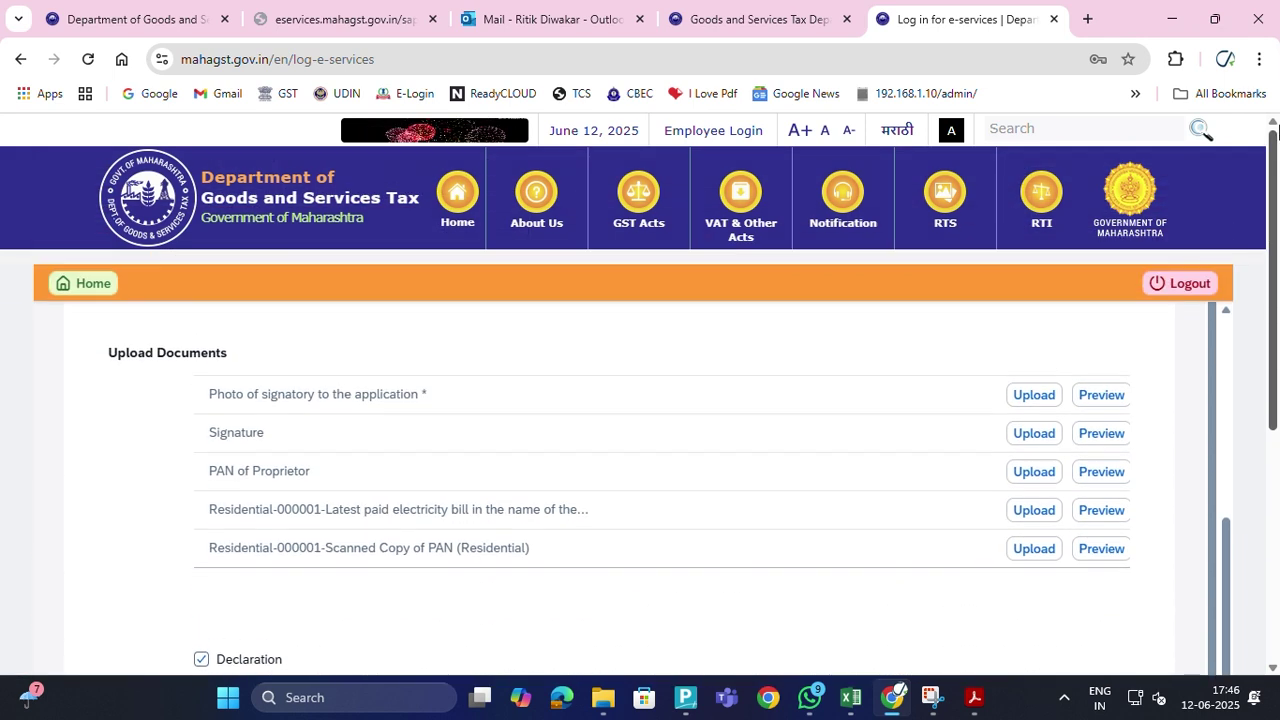
mouse_move(1035, 369)
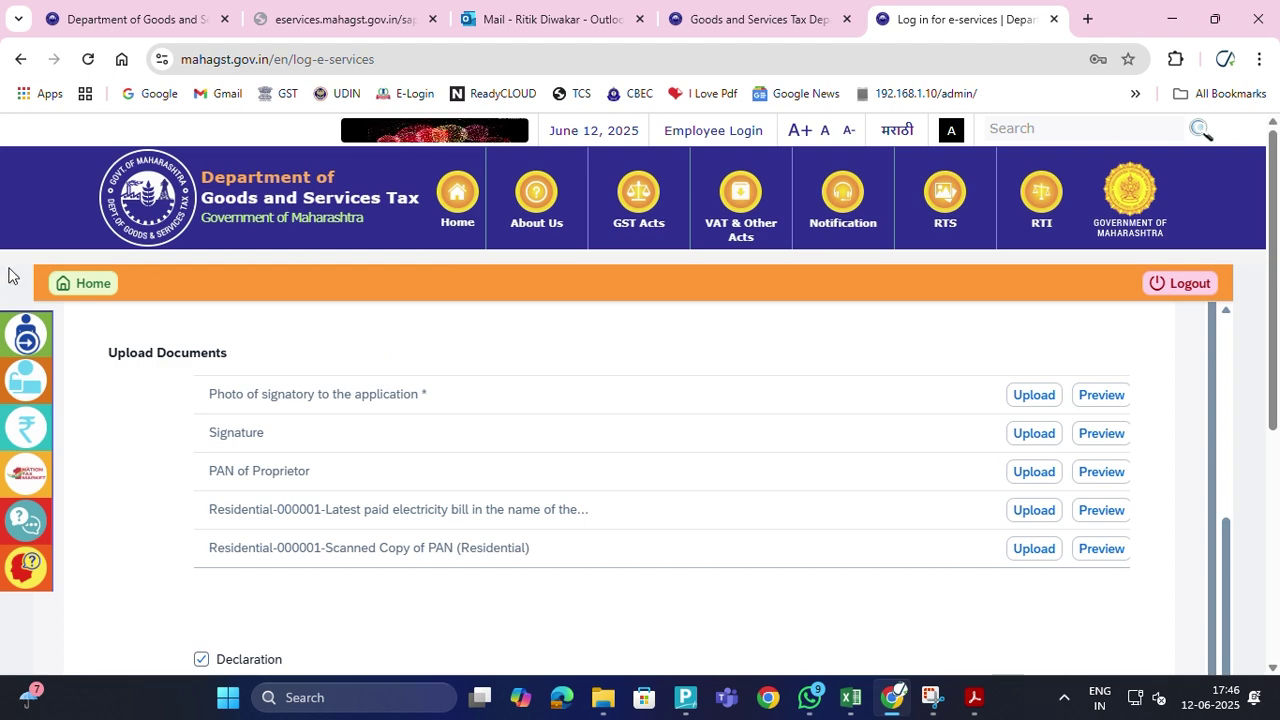
scroll(990, 480, "up", 8)
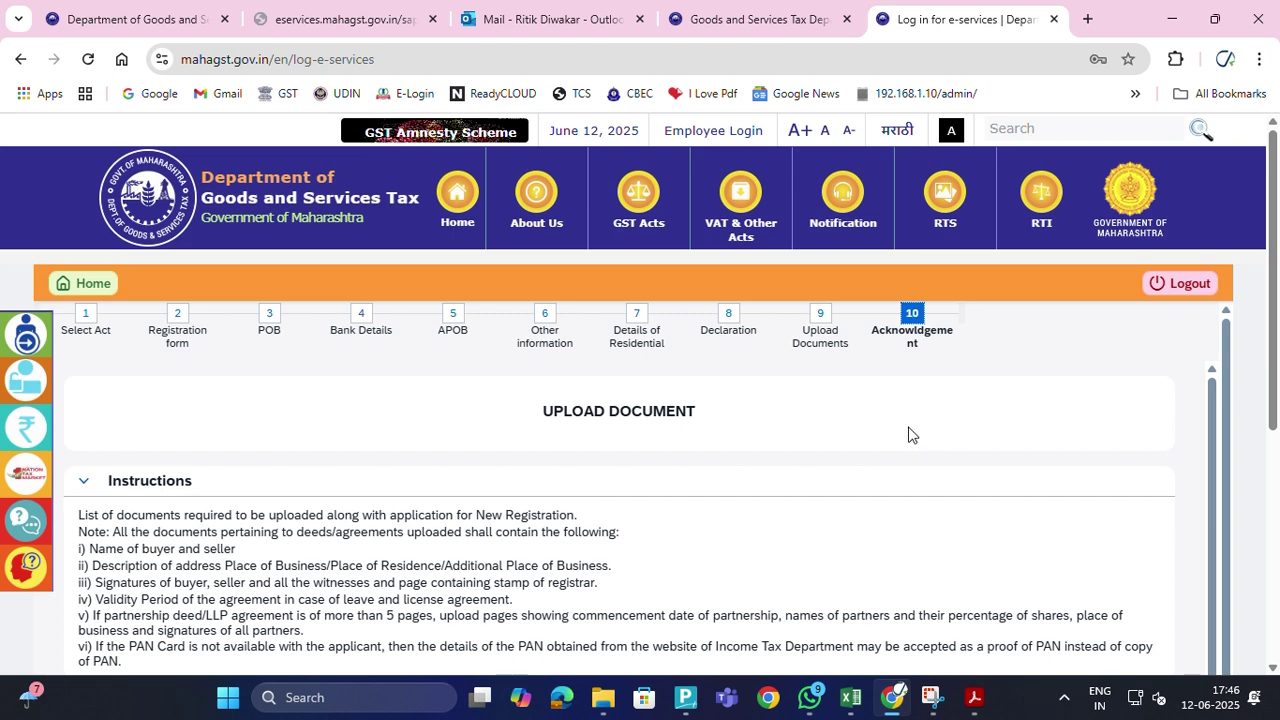
scroll(910, 430, "down", 2)
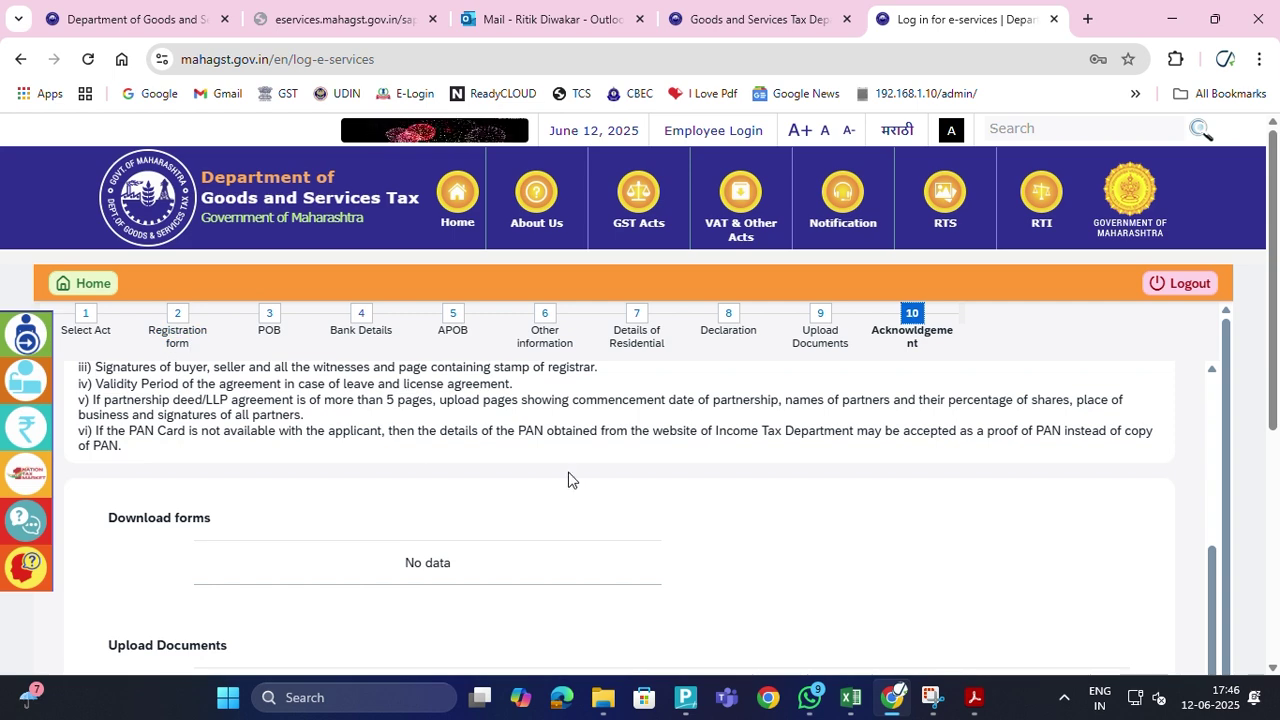
scroll(760, 508, "down", 1)
scroll(760, 508, "down", 7)
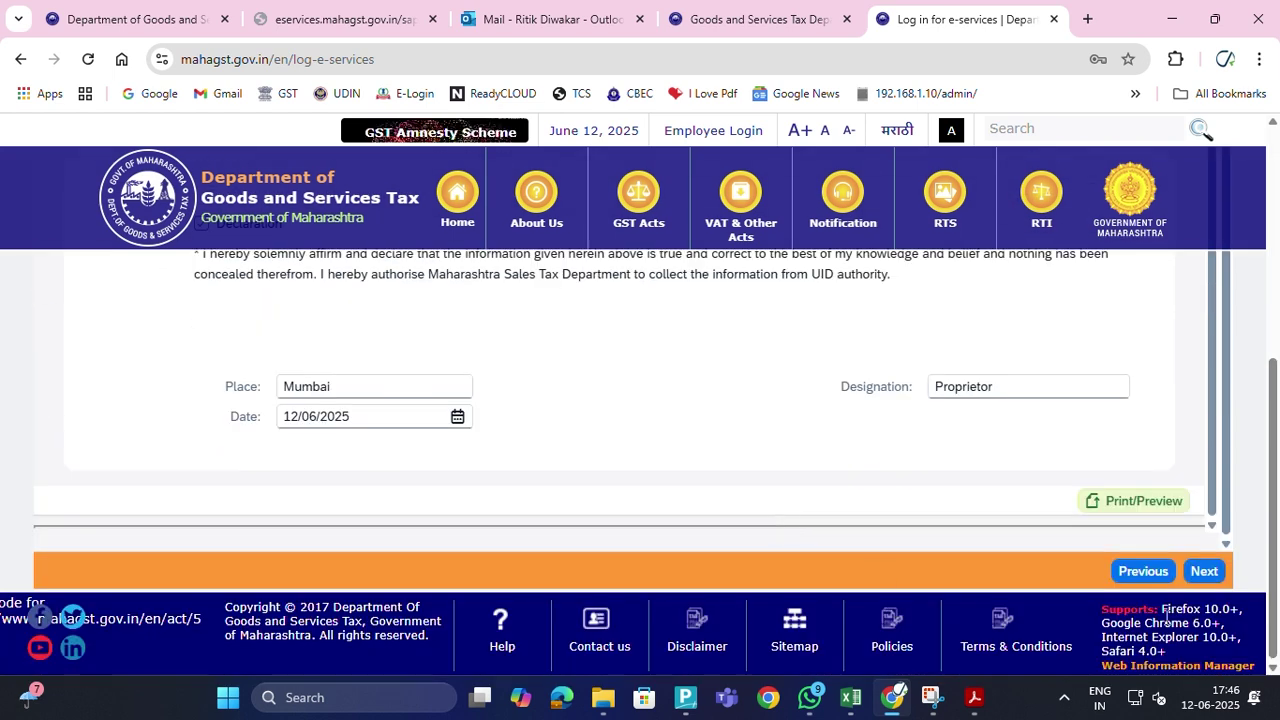
left_click(1205, 571)
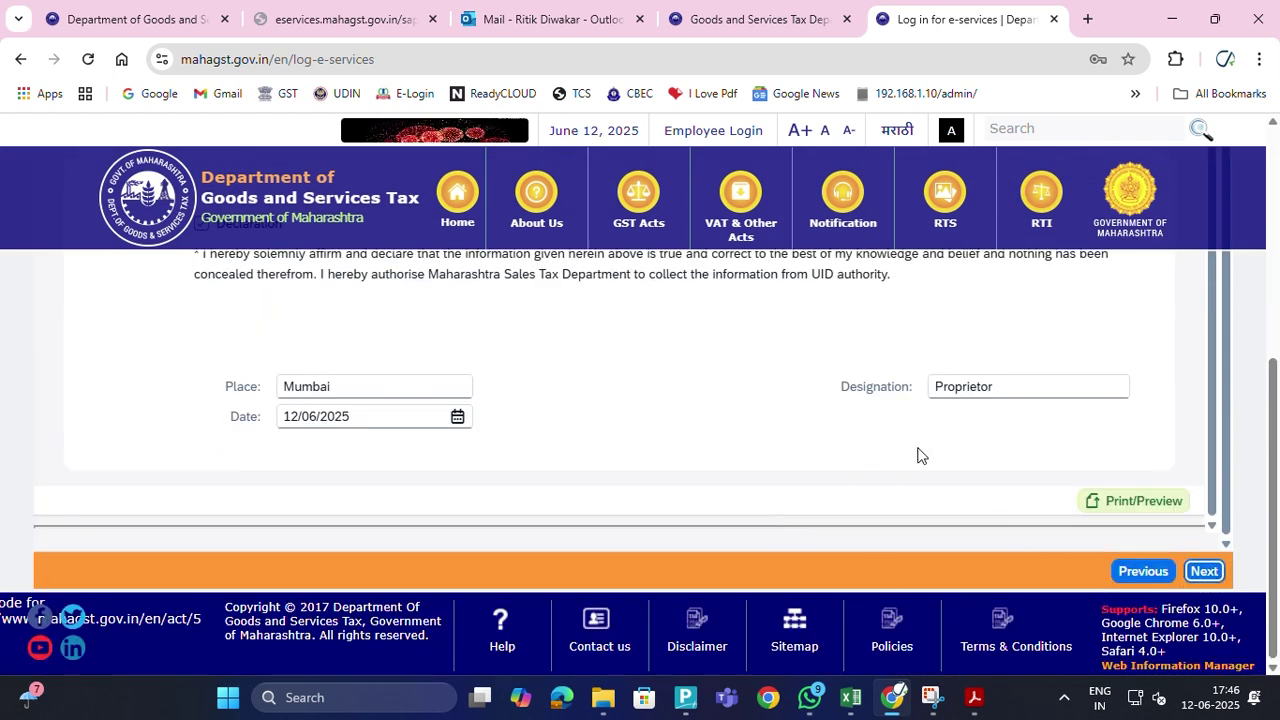
Open step 10, Acknowledgement, from the step bar and scroll through it
scroll(911, 451, "up", 2)
scroll(1134, 440, "up", 10)
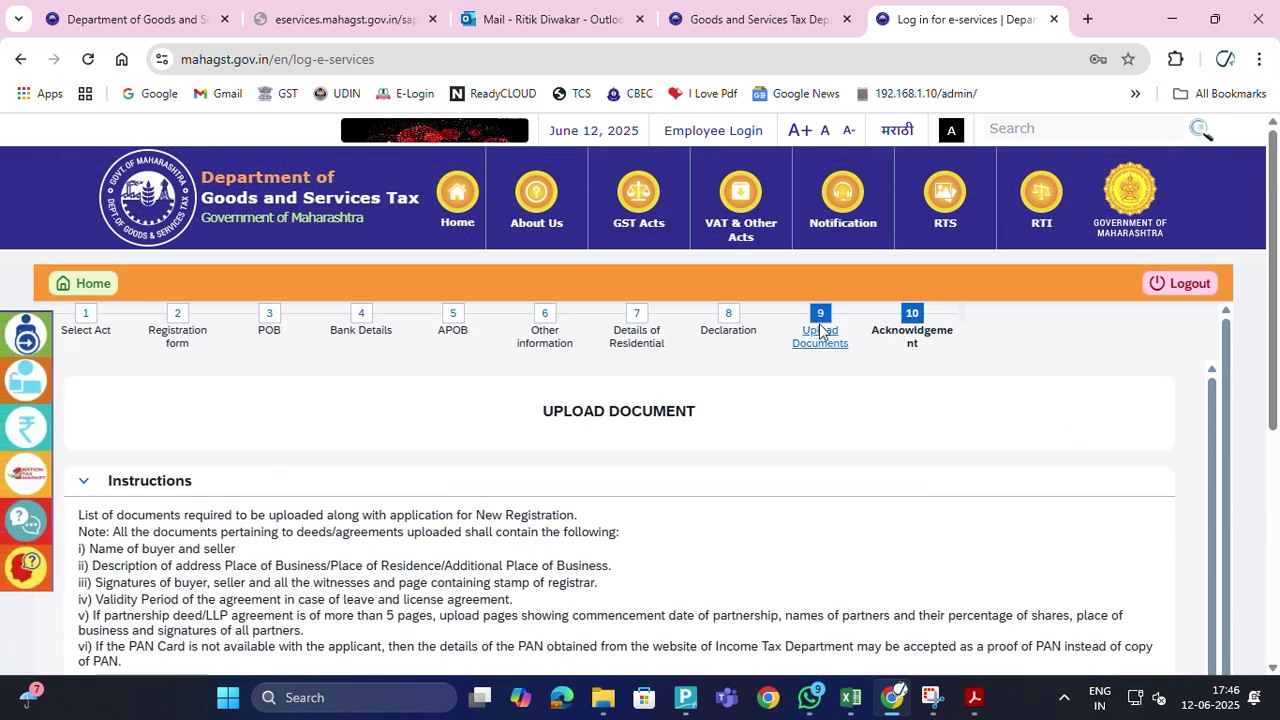
left_click(911, 333)
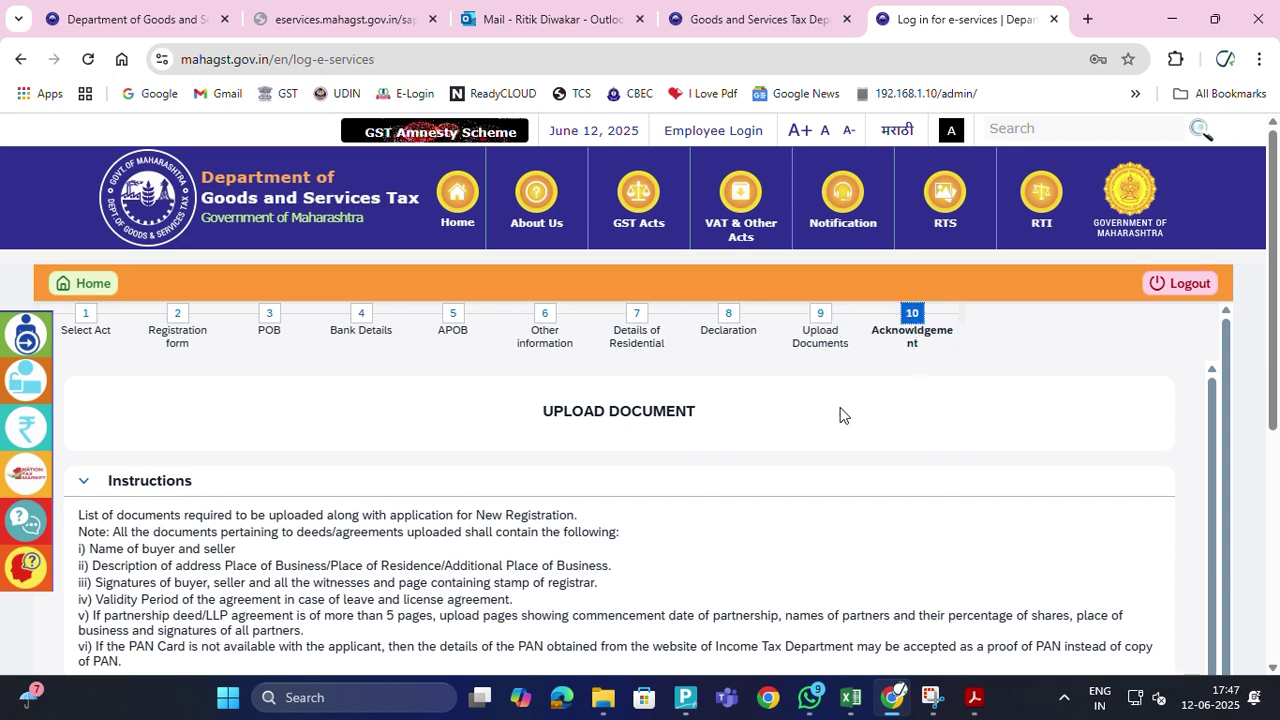
left_click(911, 313)
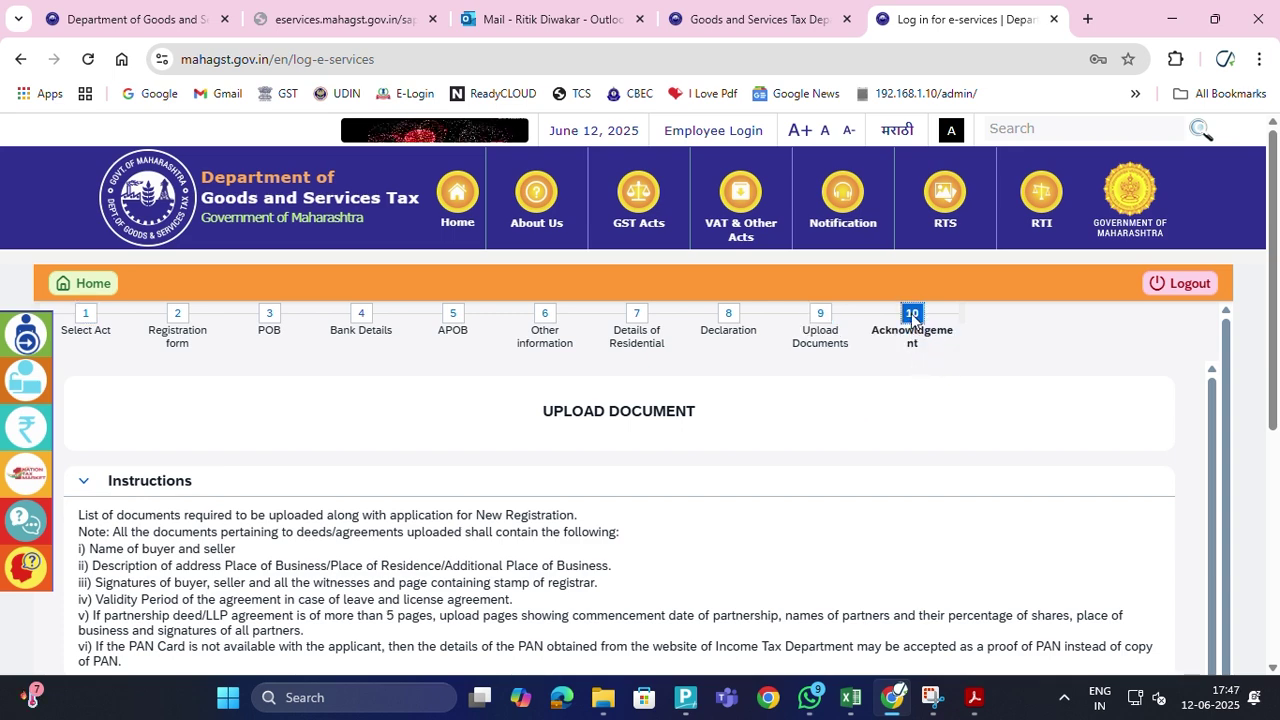
scroll(1050, 437, "down", 5)
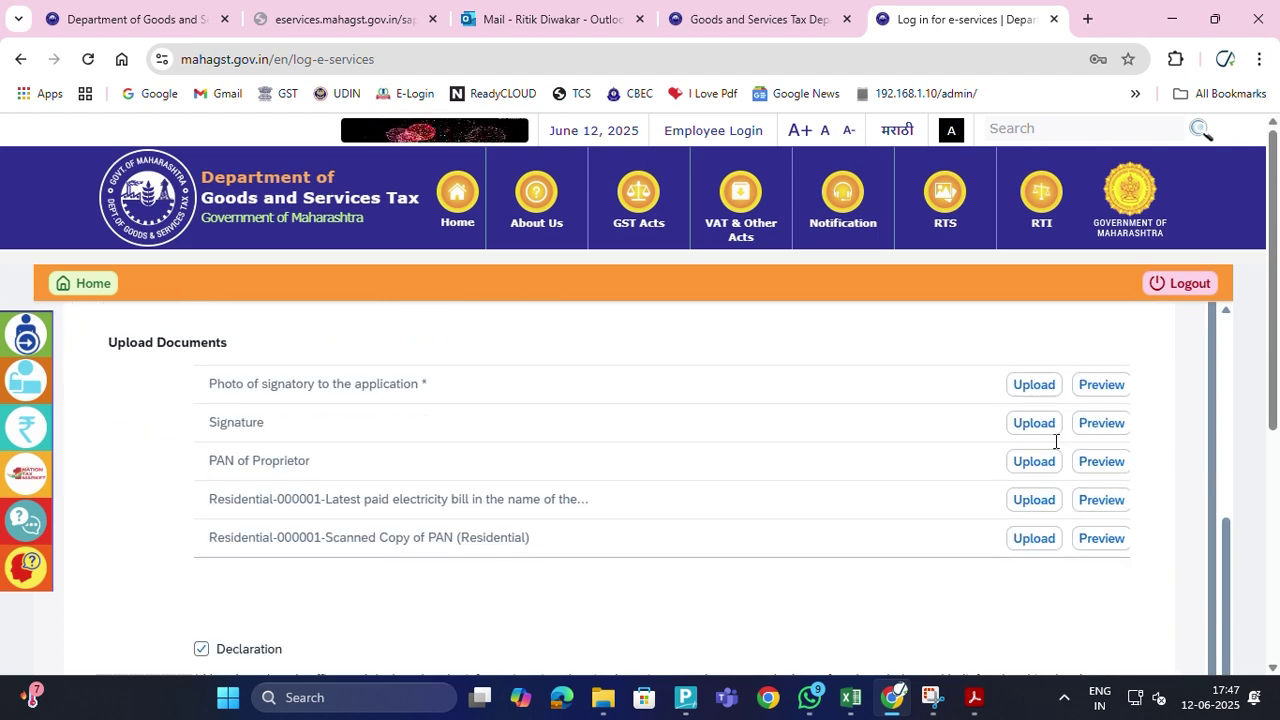
scroll(1160, 500, "down", 3)
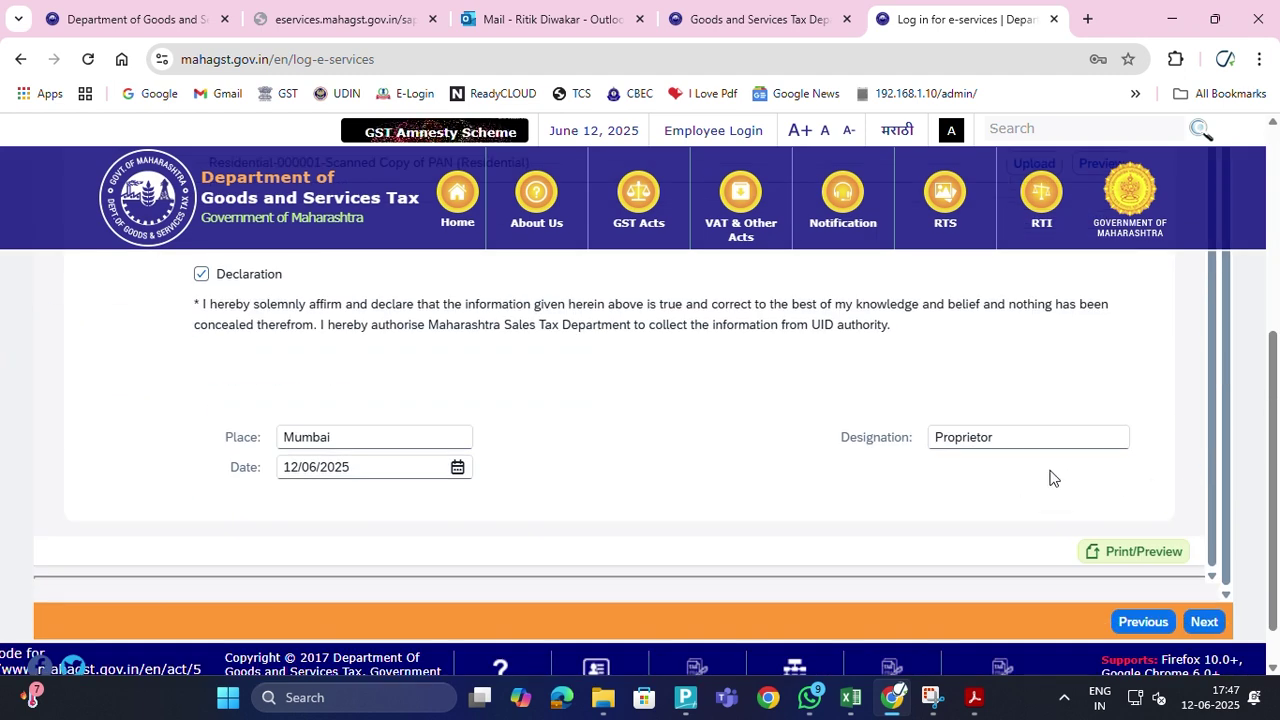
scroll(995, 500, "down", 1)
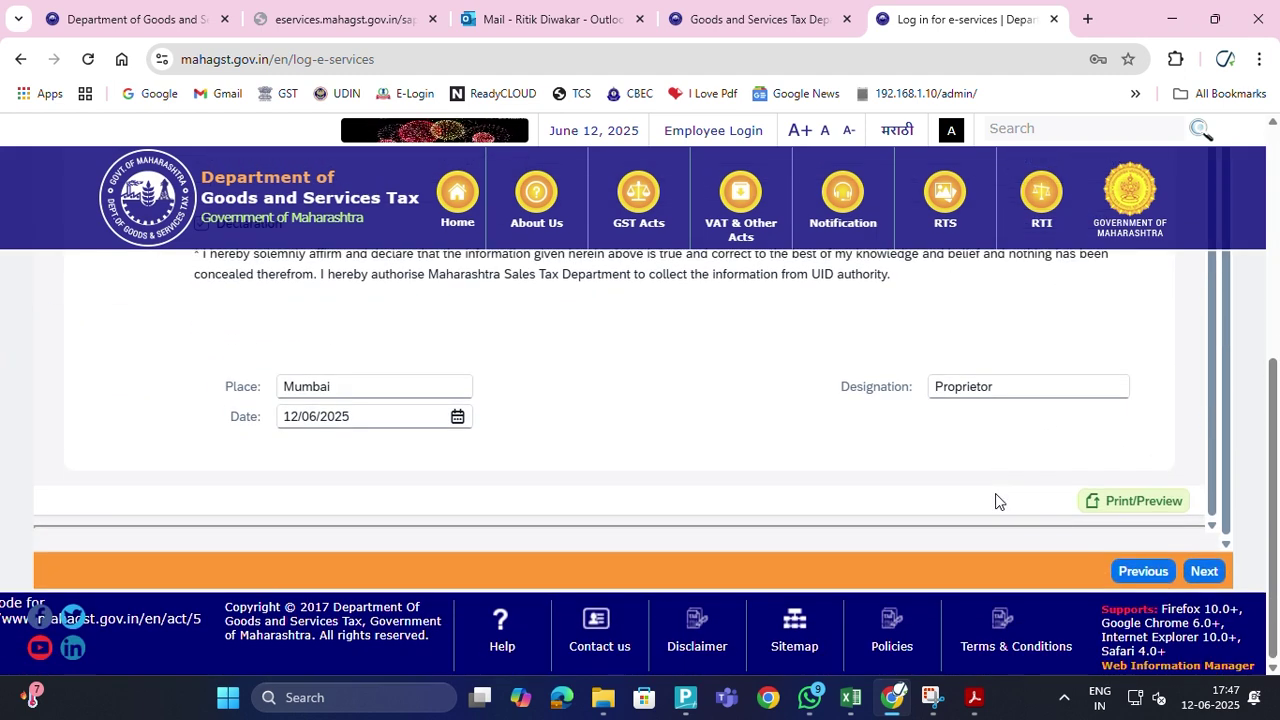
left_click(1145, 504)
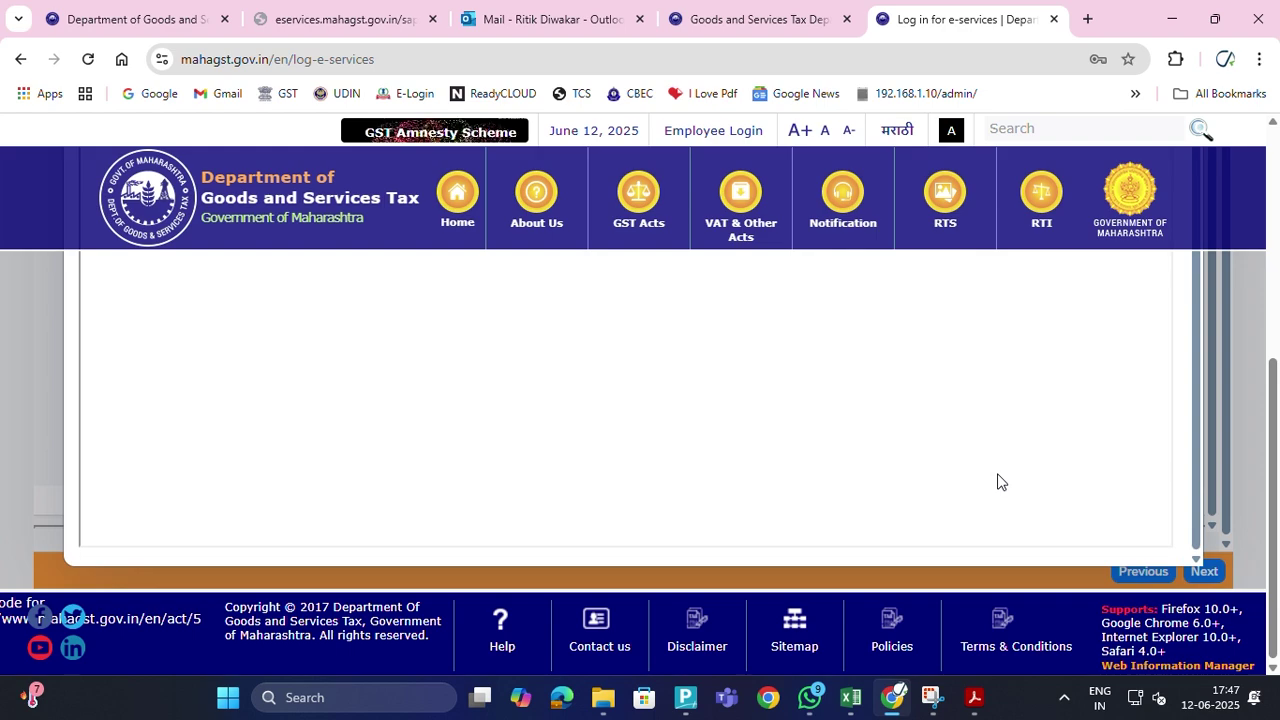
scroll(1009, 476, "down", 10)
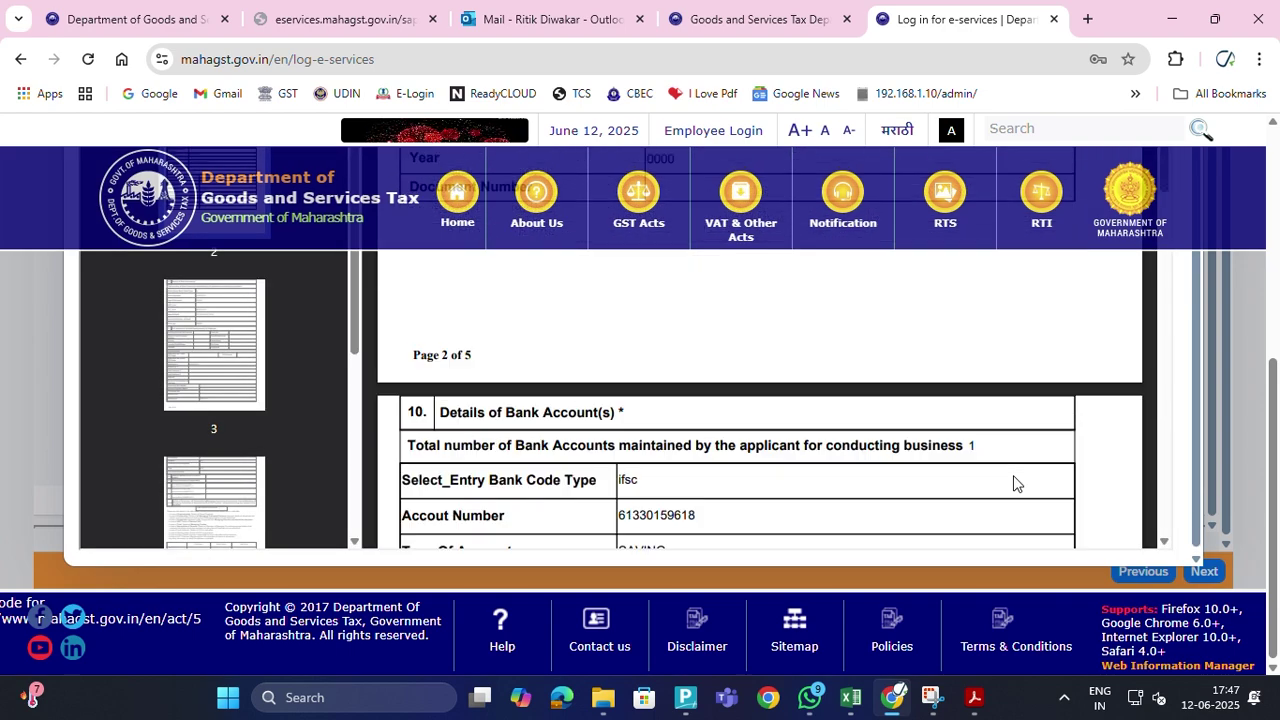
scroll(1016, 481, "down", 15)
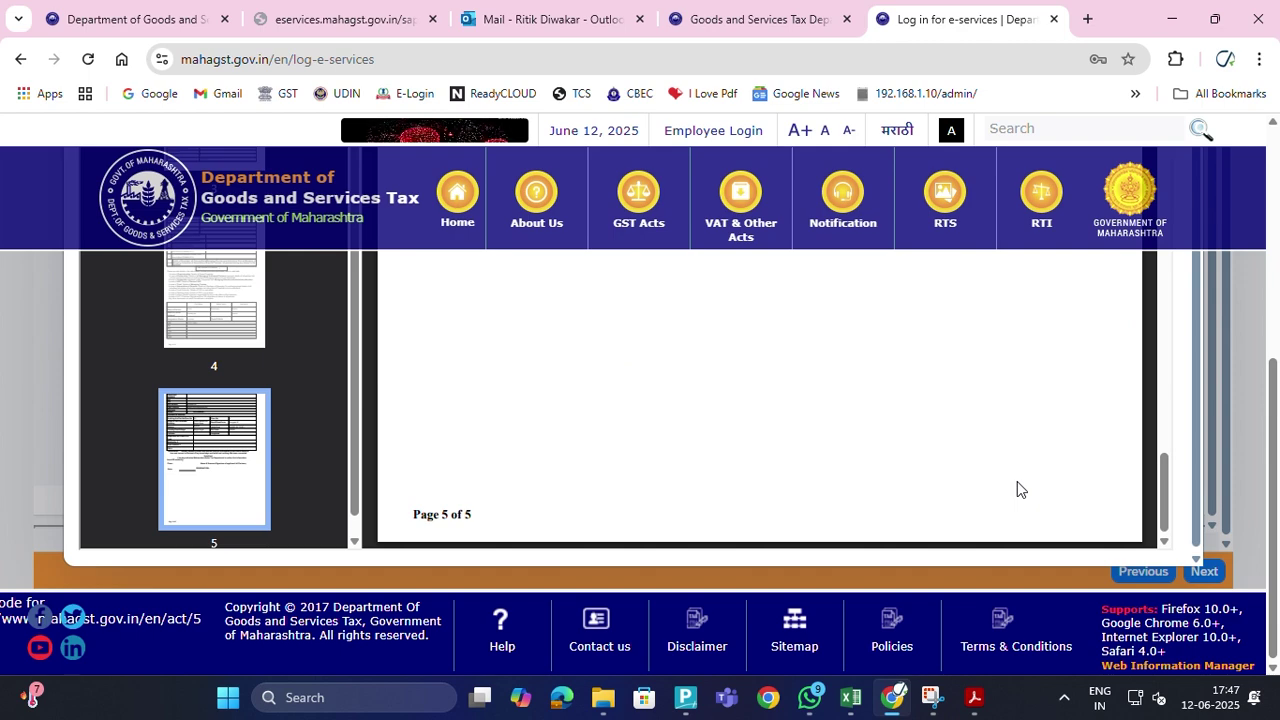
scroll(1017, 482, "up", 15)
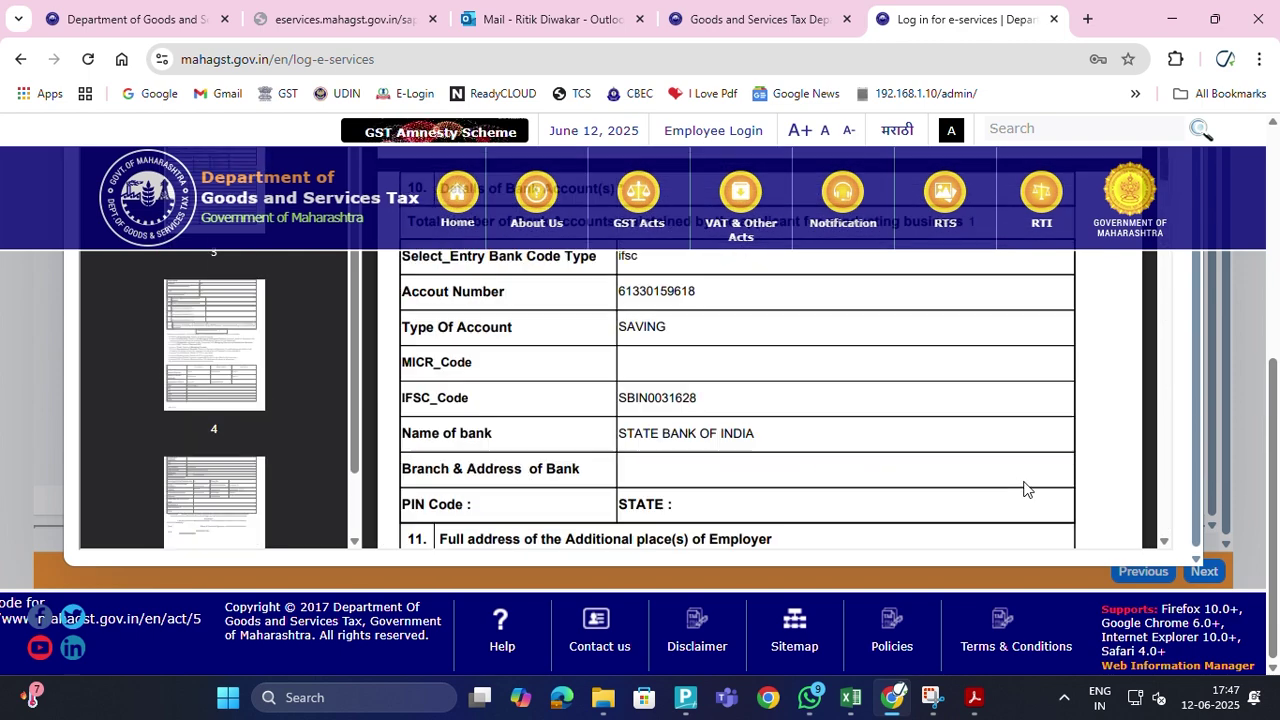
scroll(1024, 482, "up", 4)
middle_click(1024, 481)
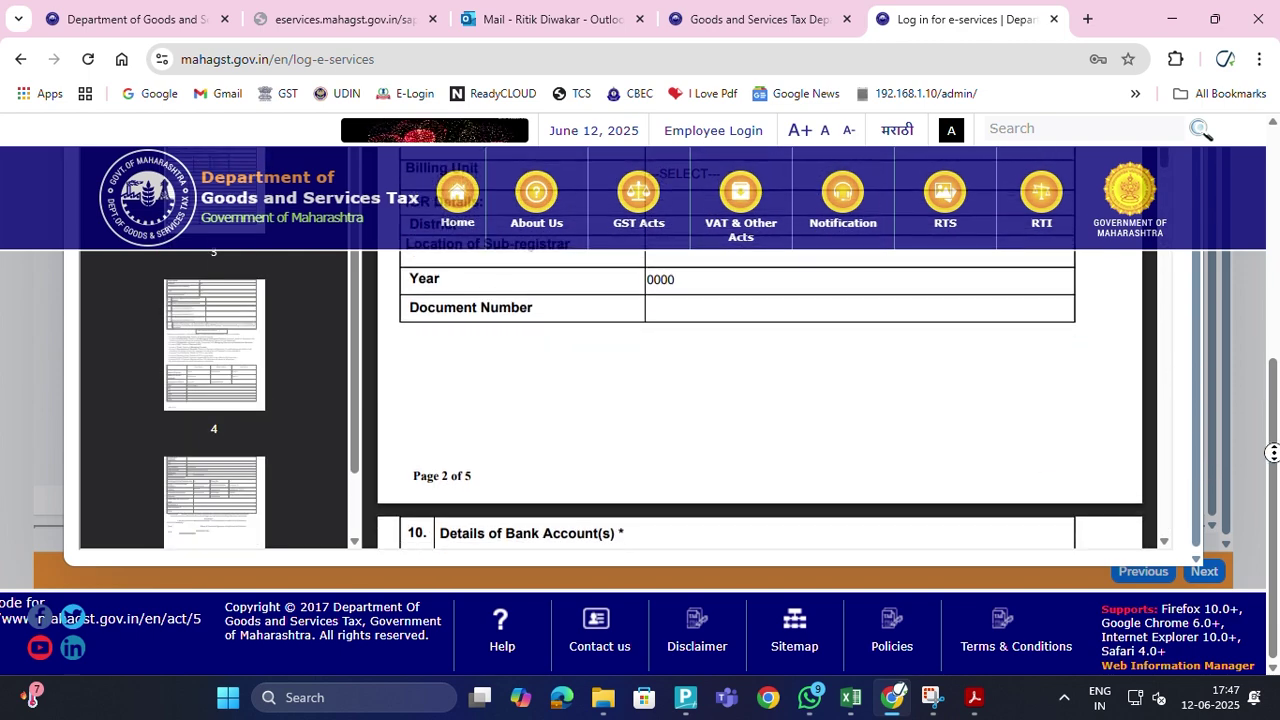
scroll(1200, 420, "up", 2)
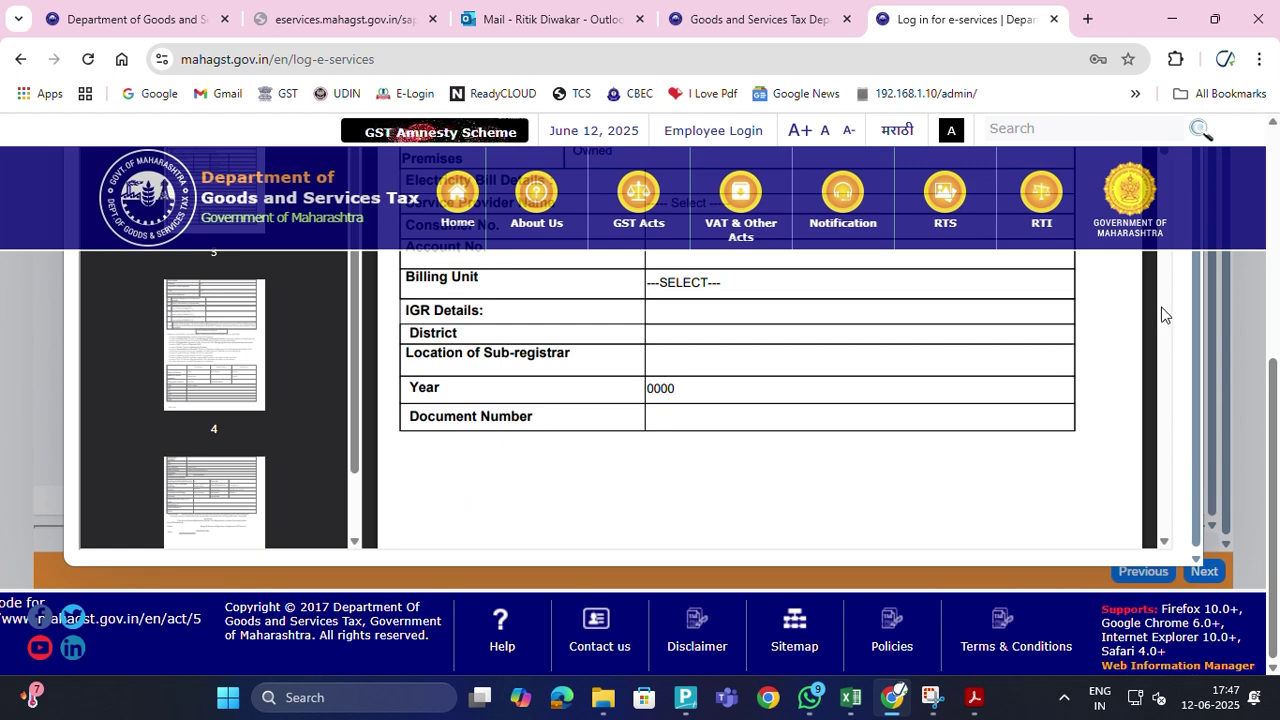
left_click_drag(1194, 296, 1256, 158)
middle_click(1135, 386)
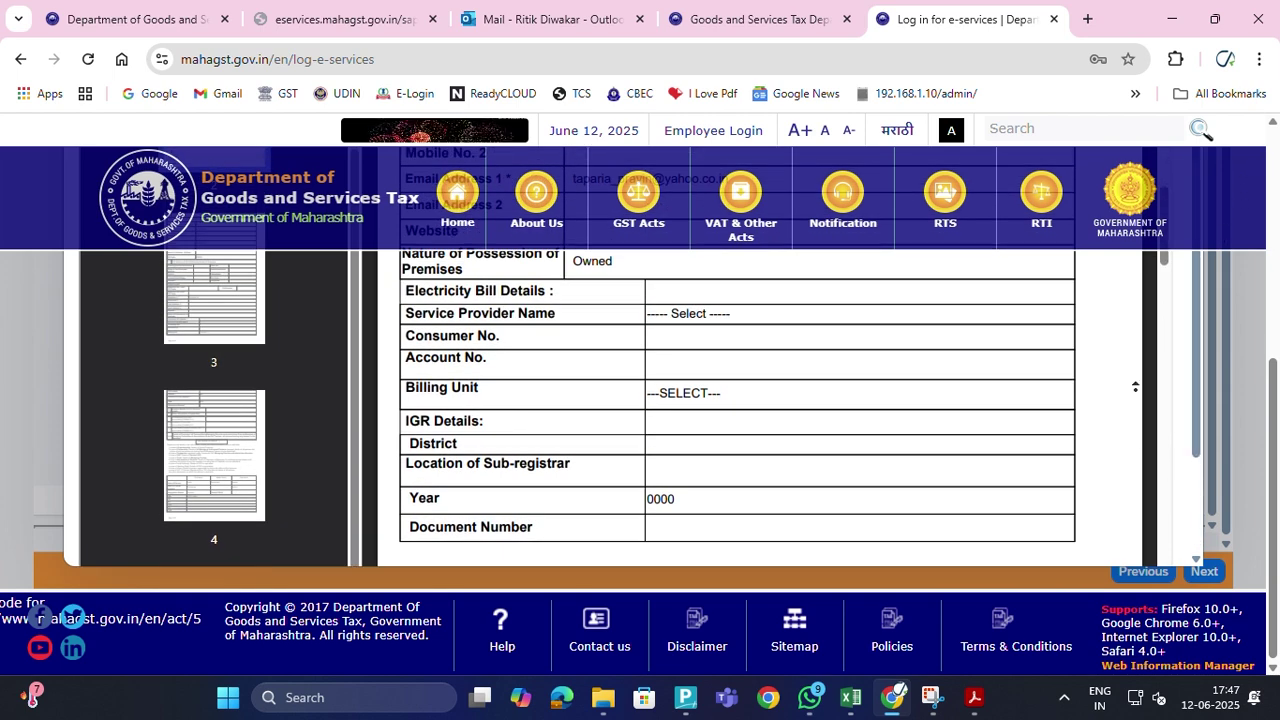
scroll(1135, 386, "up", 10)
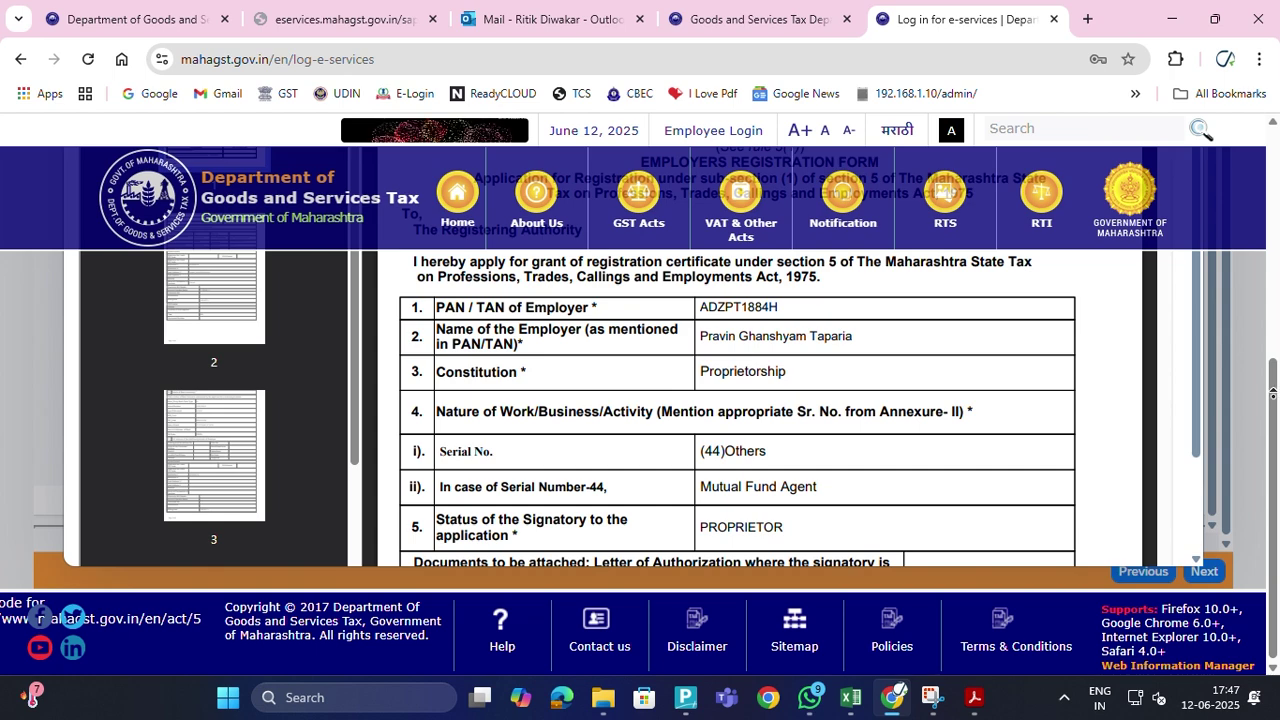
scroll(1256, 297, "up", 5)
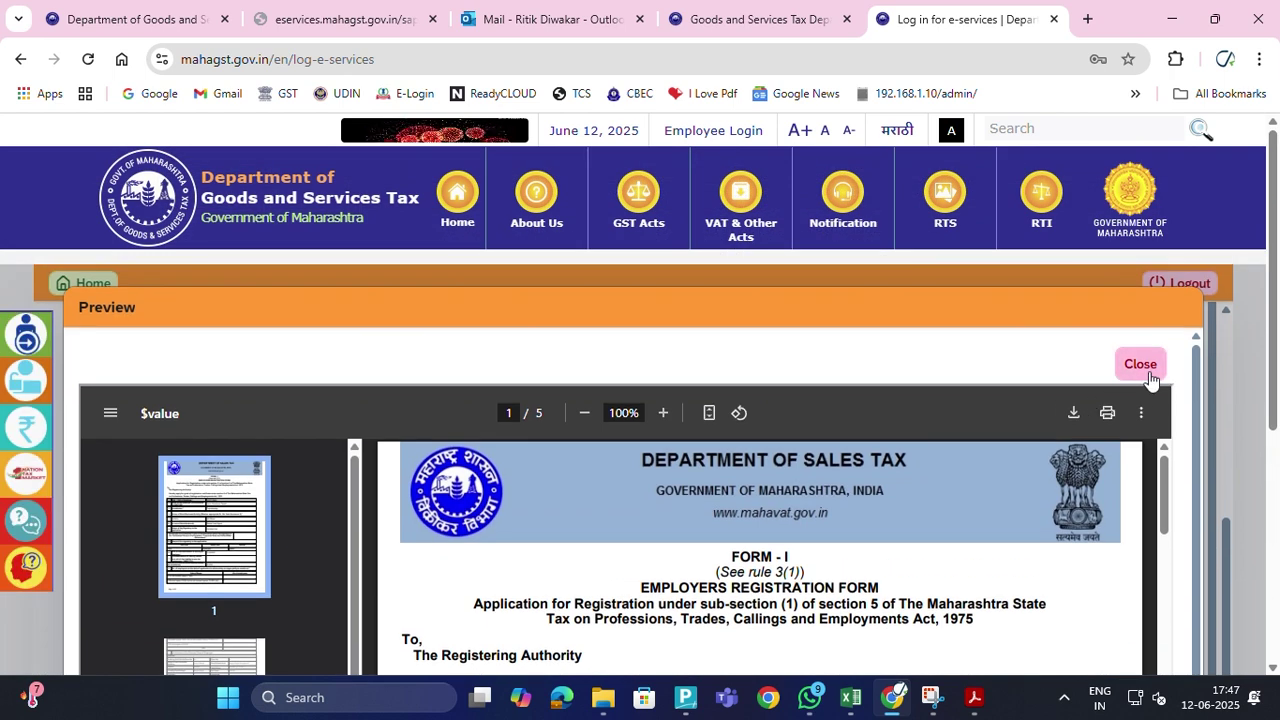
left_click(1153, 368)
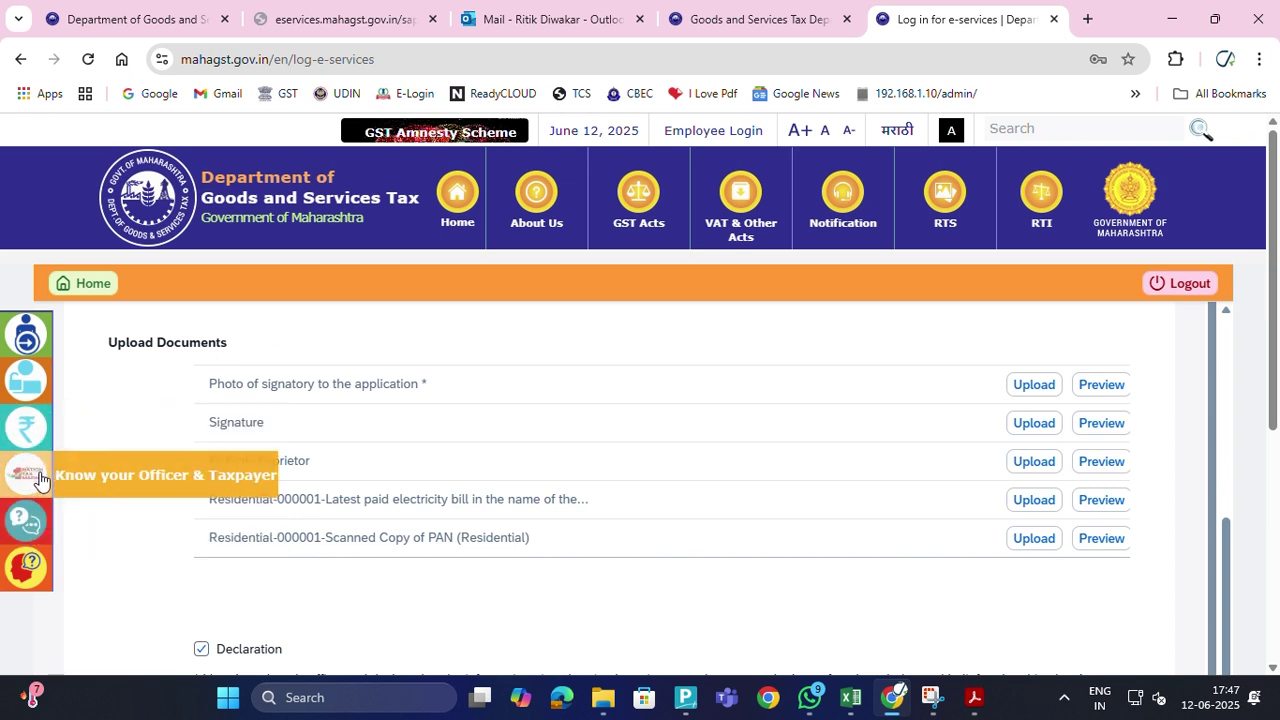
Visit Registration Details from Home, dismiss the 'TIN not genrated' error, and log out
left_click(108, 287)
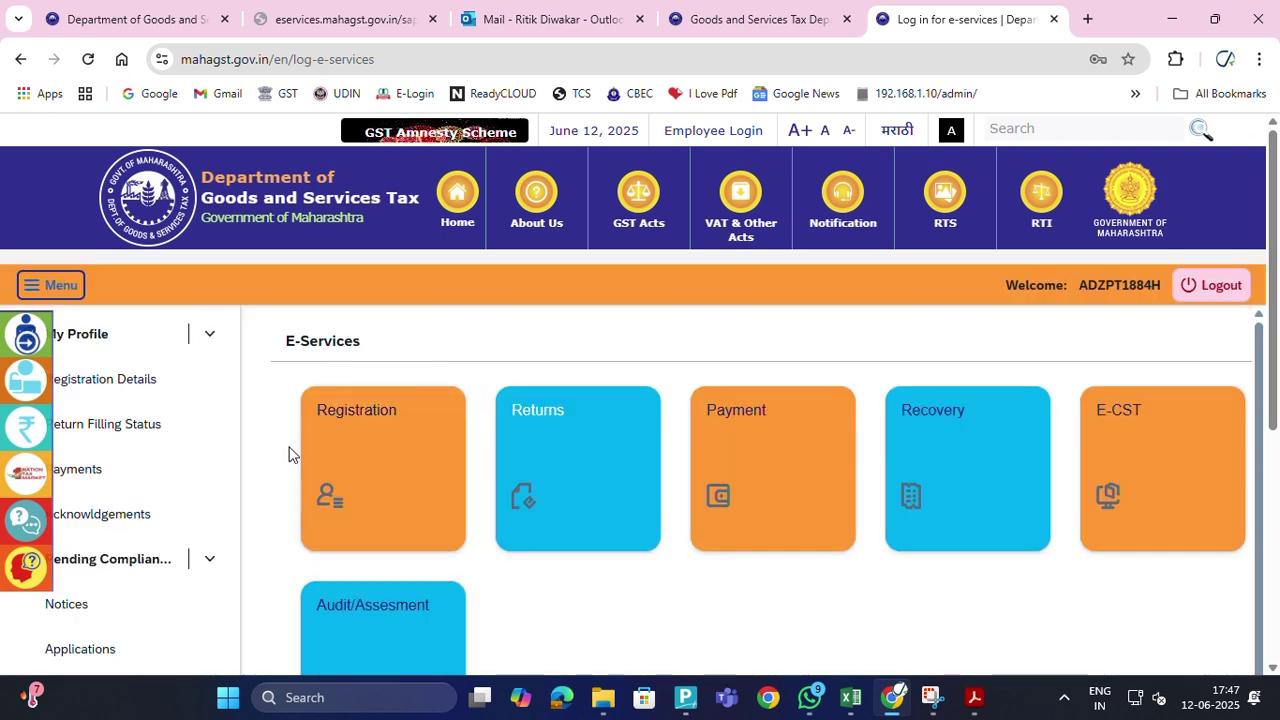
left_click(103, 384)
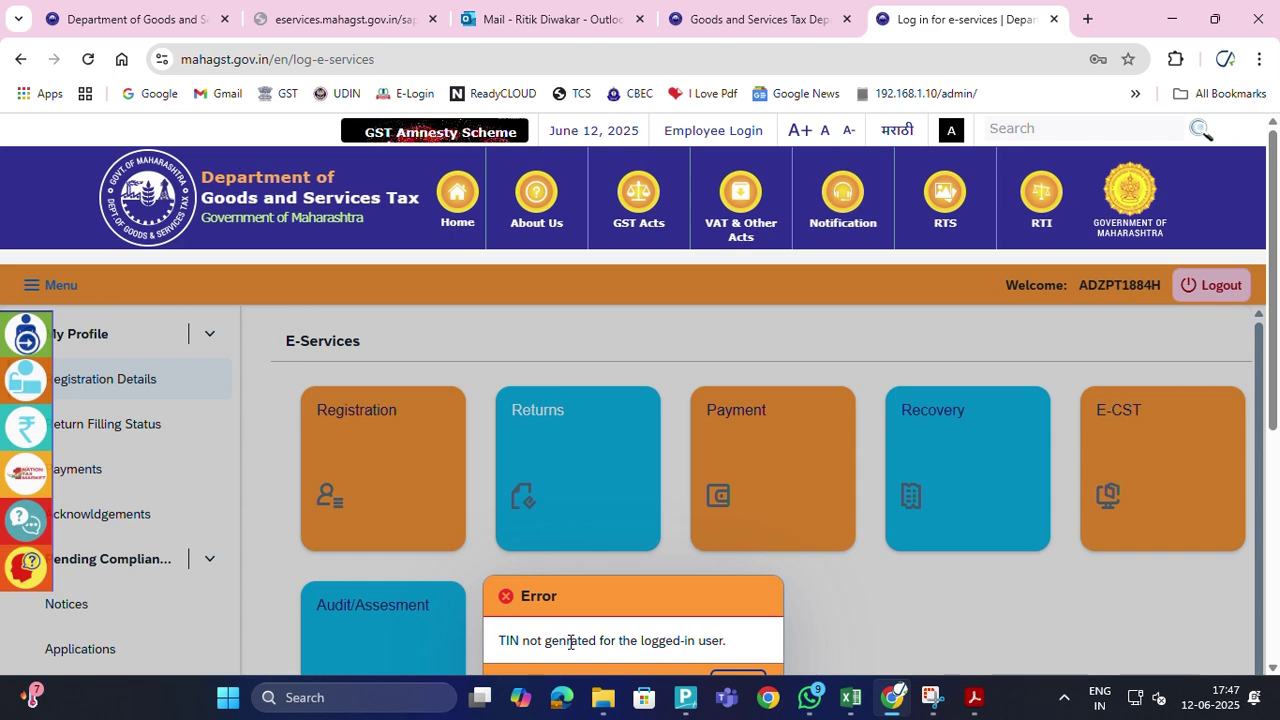
scroll(569, 641, "down", 1)
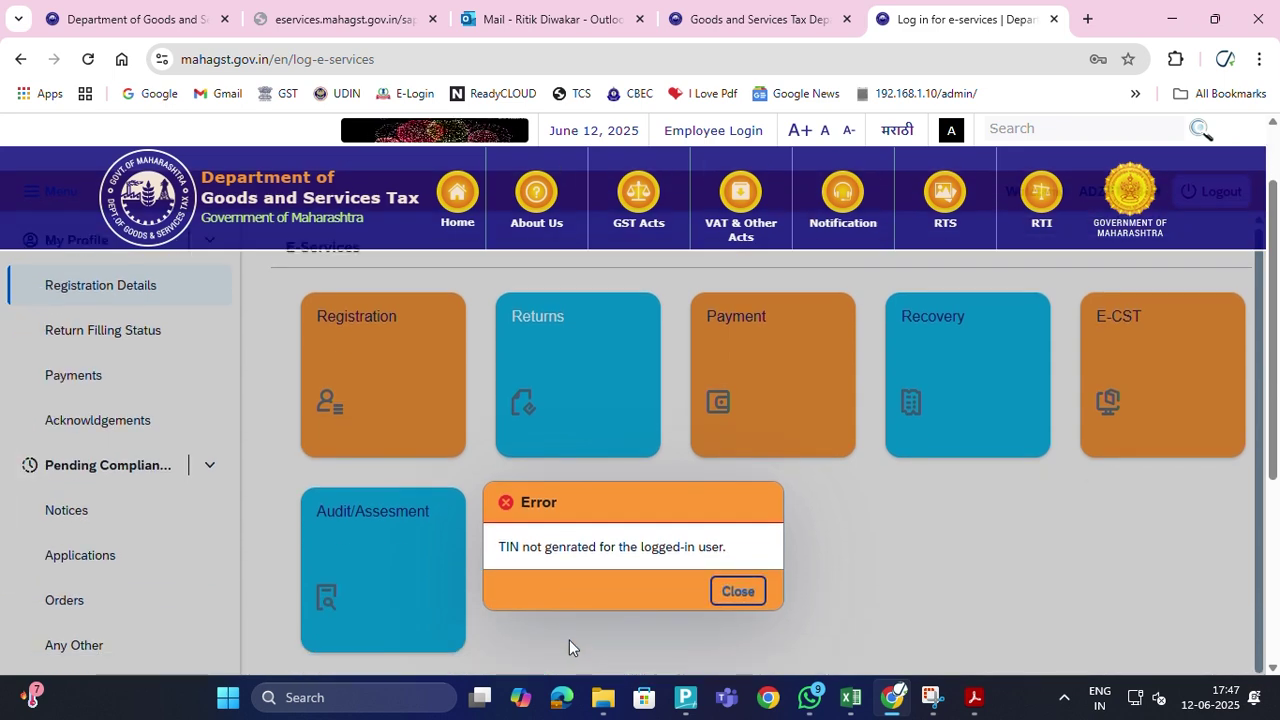
left_click(735, 592)
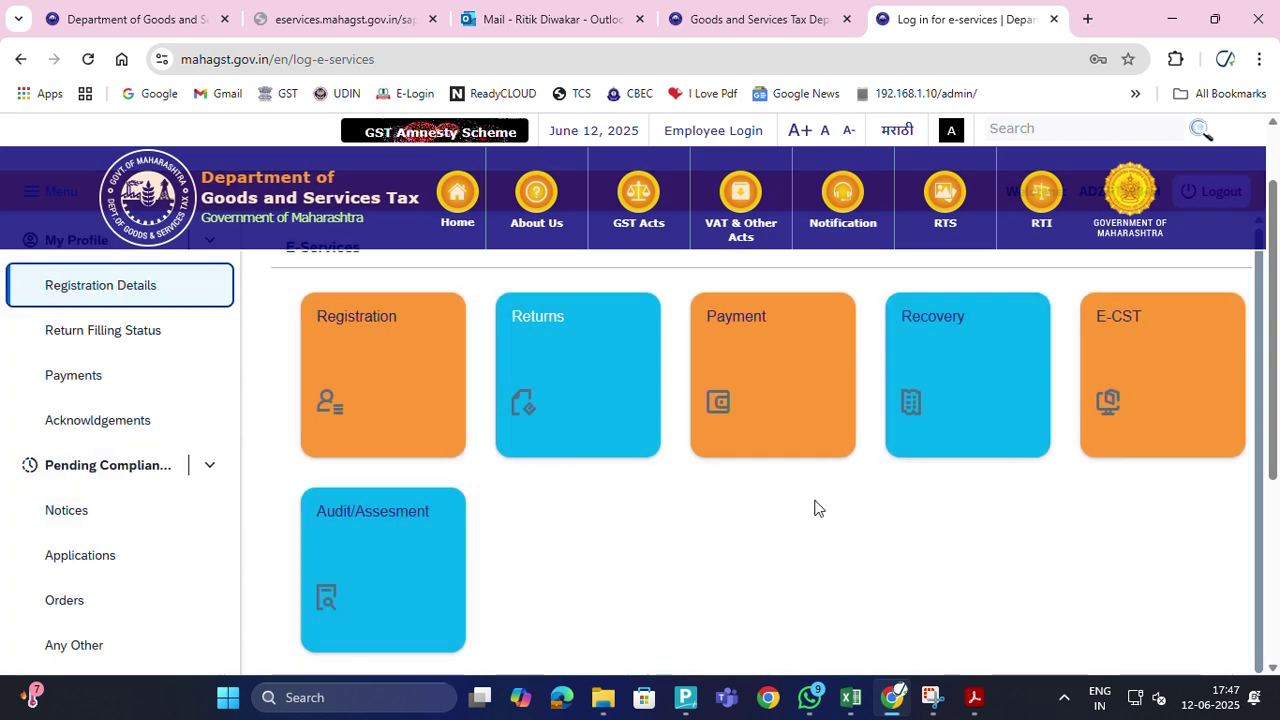
scroll(1030, 310, "up", 1)
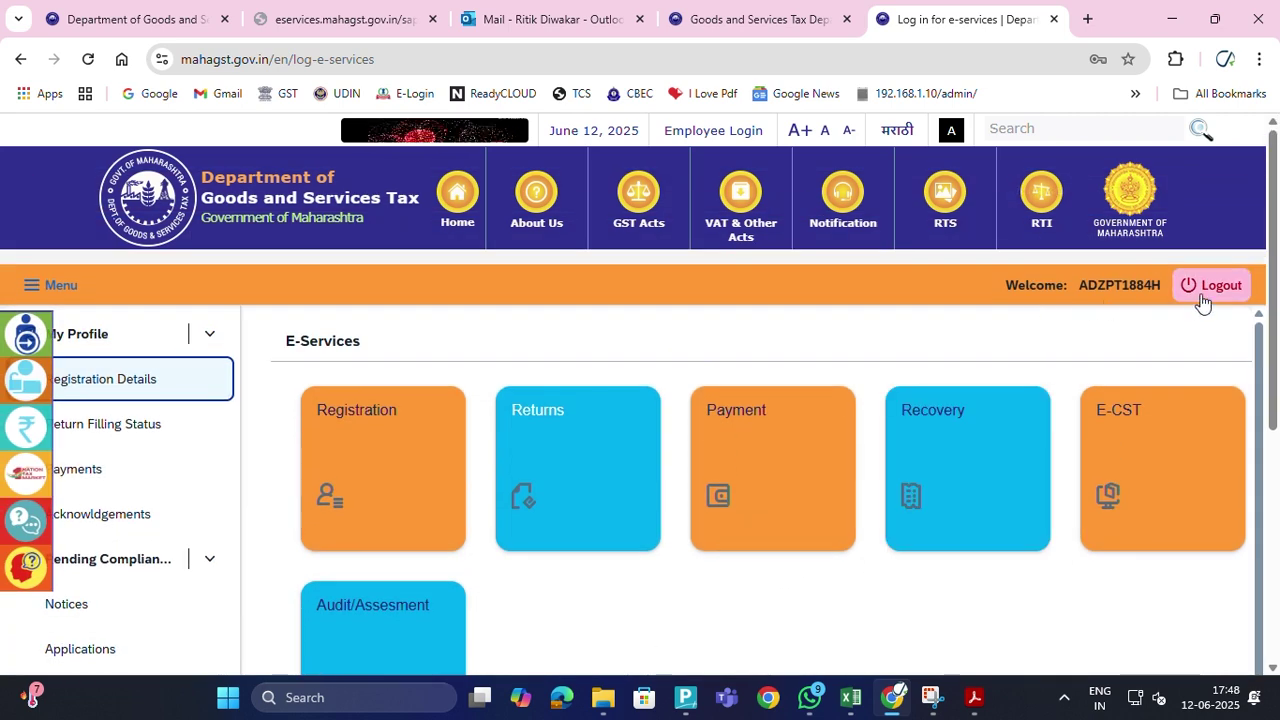
left_click(1236, 287)
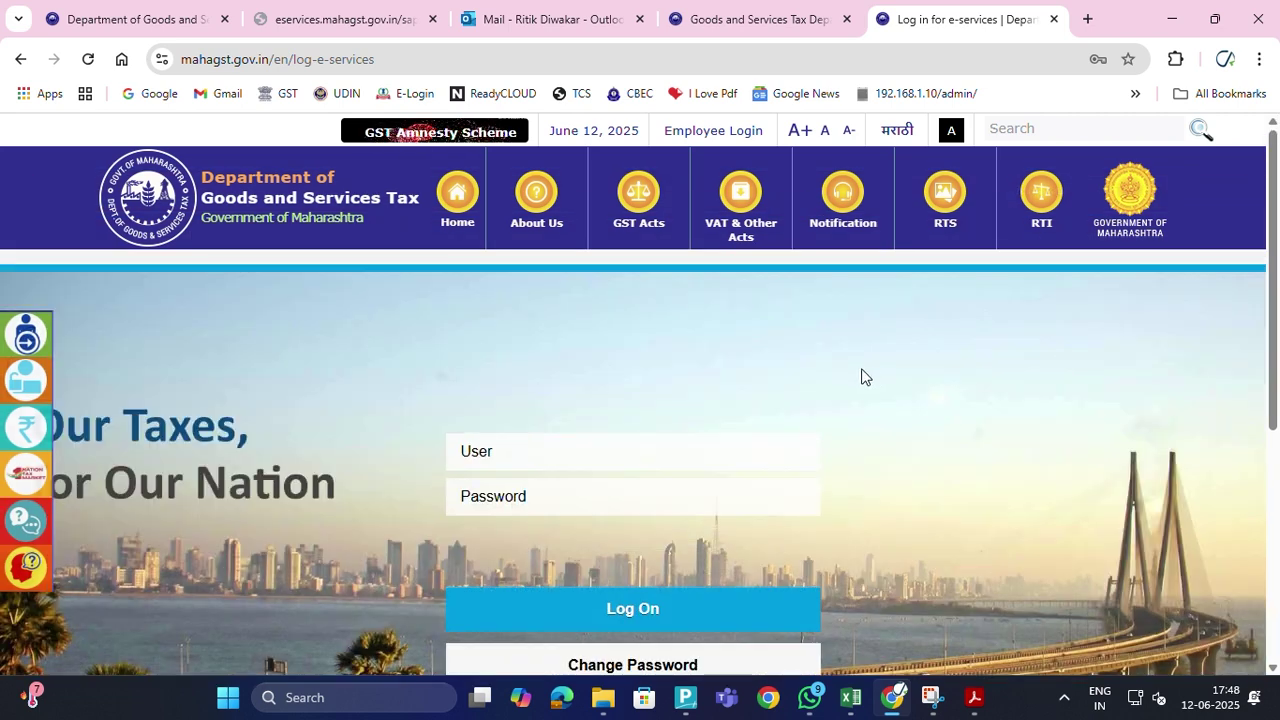
Copy the supplier's PAN from the tax invoice PDF, paste it as user ID, and log on
left_click(612, 464)
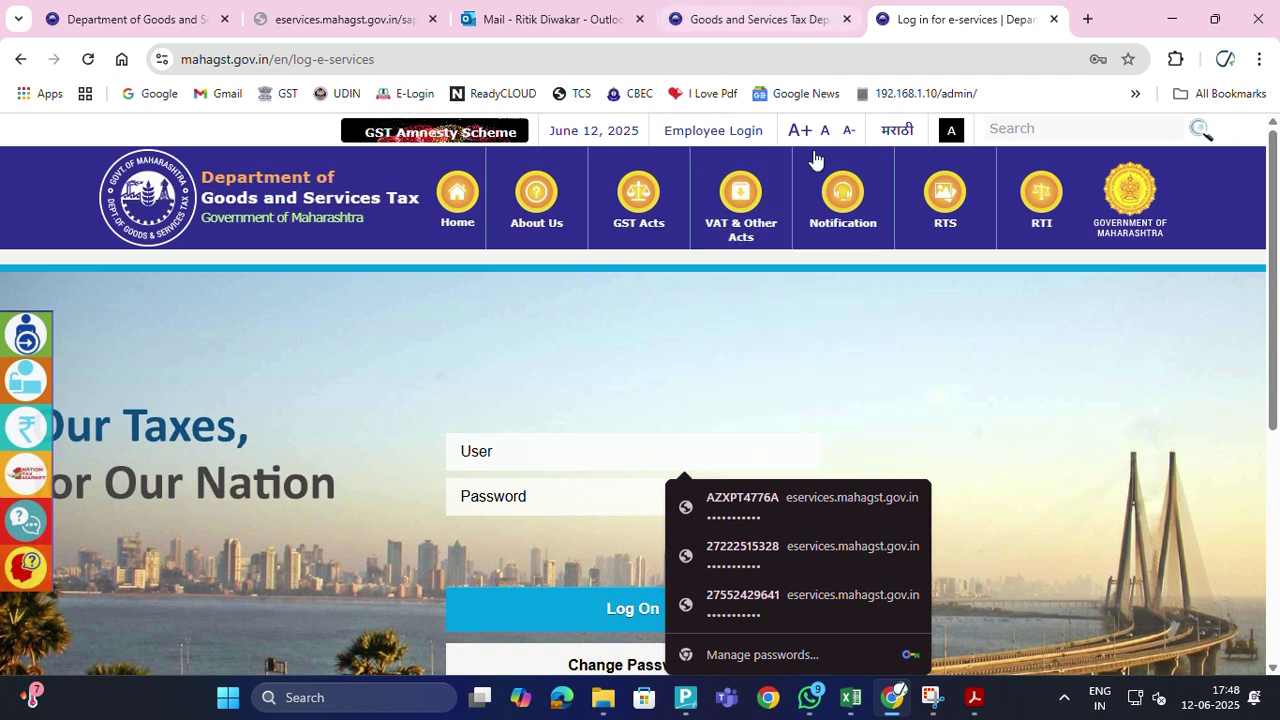
left_click(970, 700)
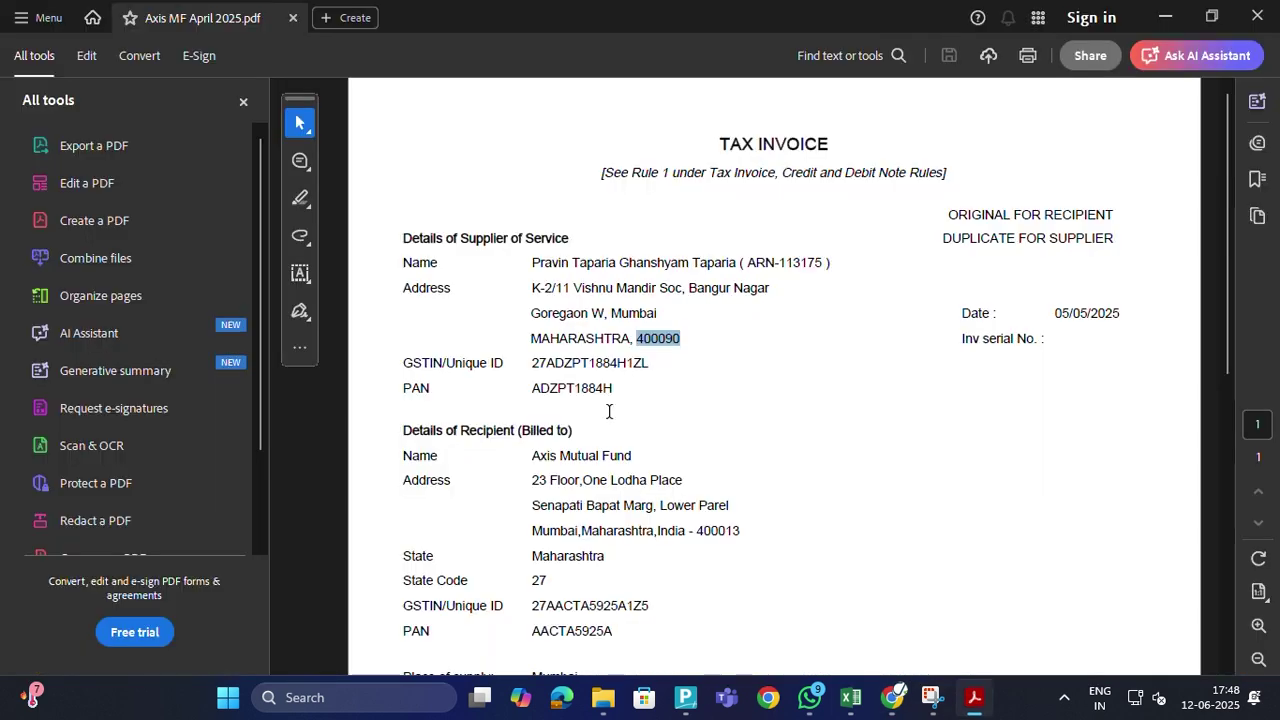
left_click_drag(528, 383, 614, 391)
key("ctrl+c")
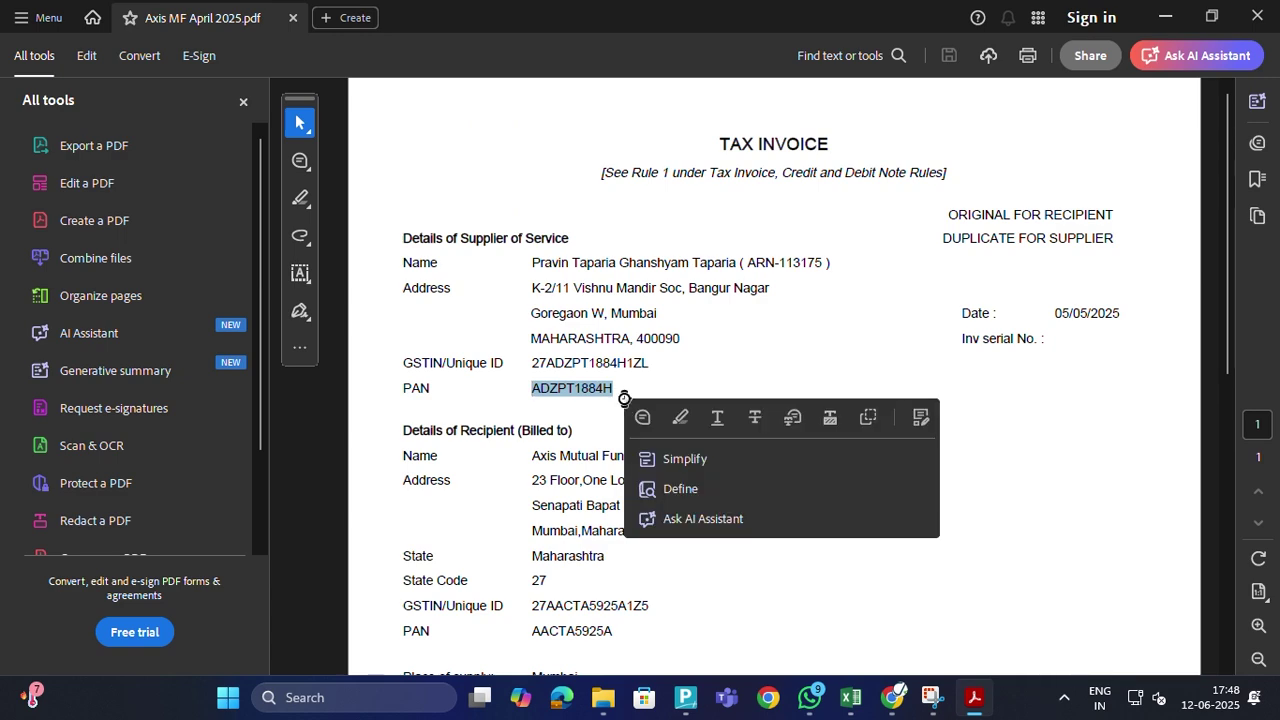
key("alt+Tab")
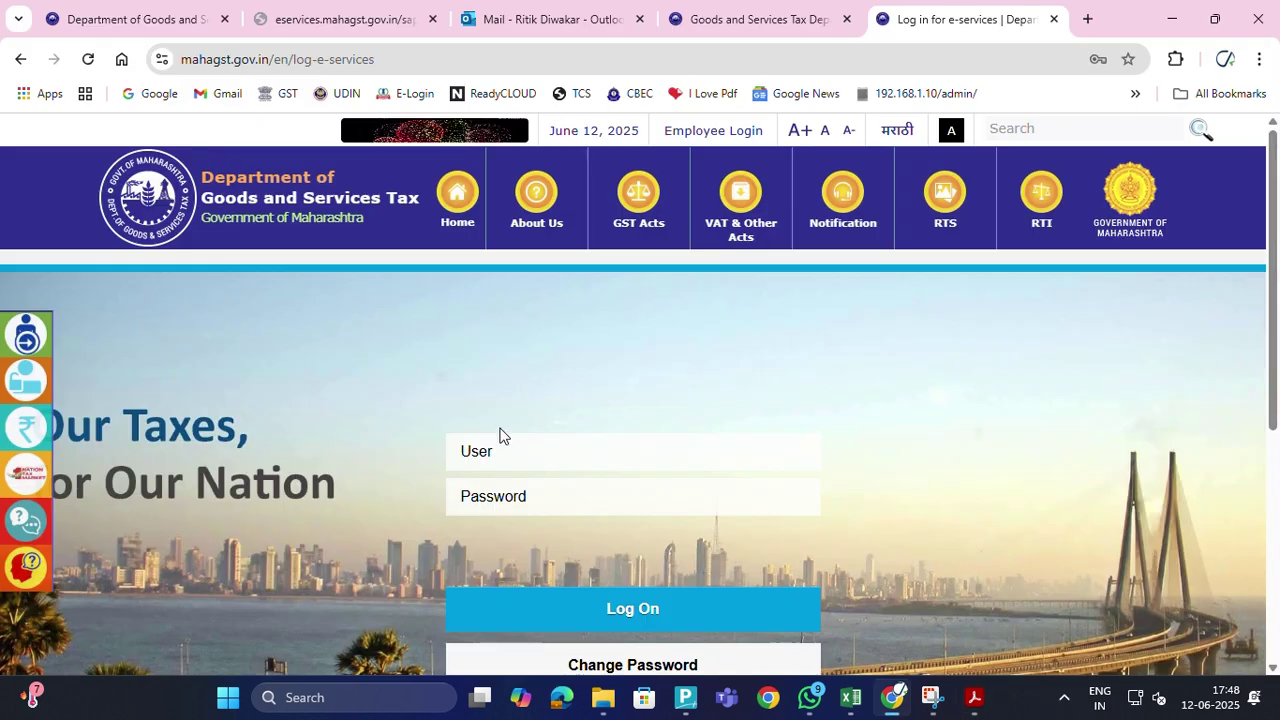
key("ctrl+v")
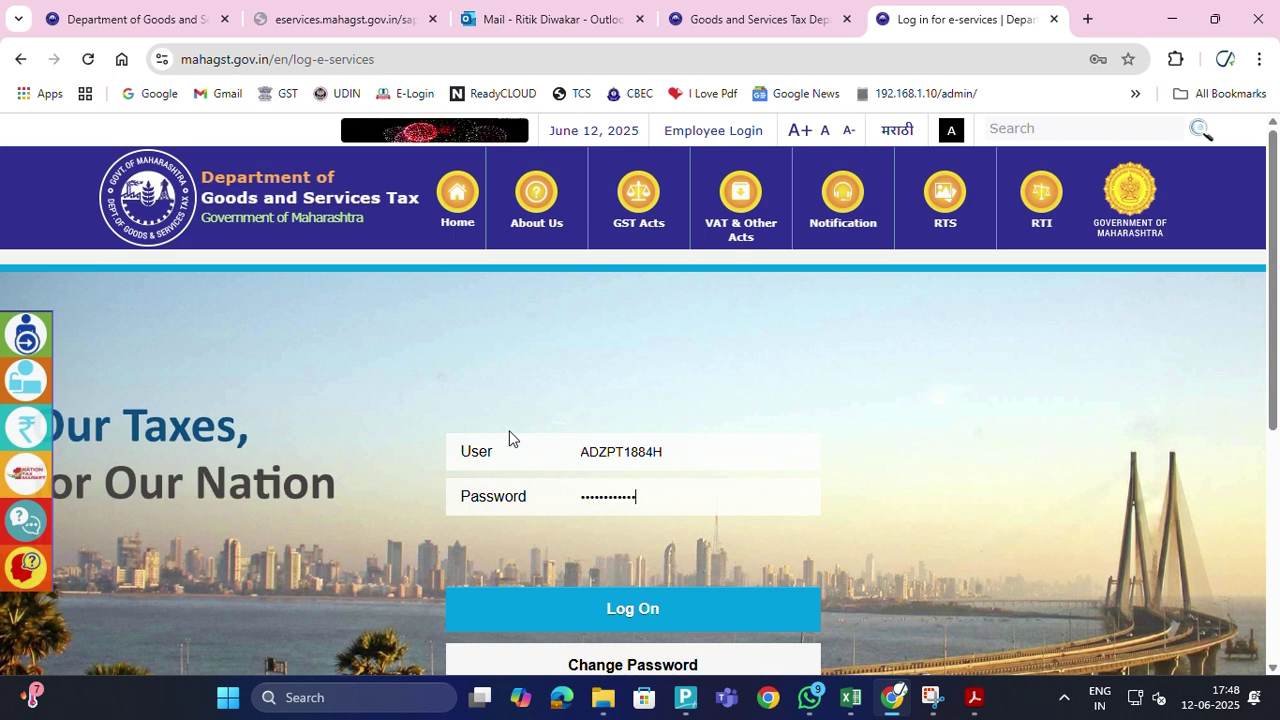
scroll(491, 491, "down", 1)
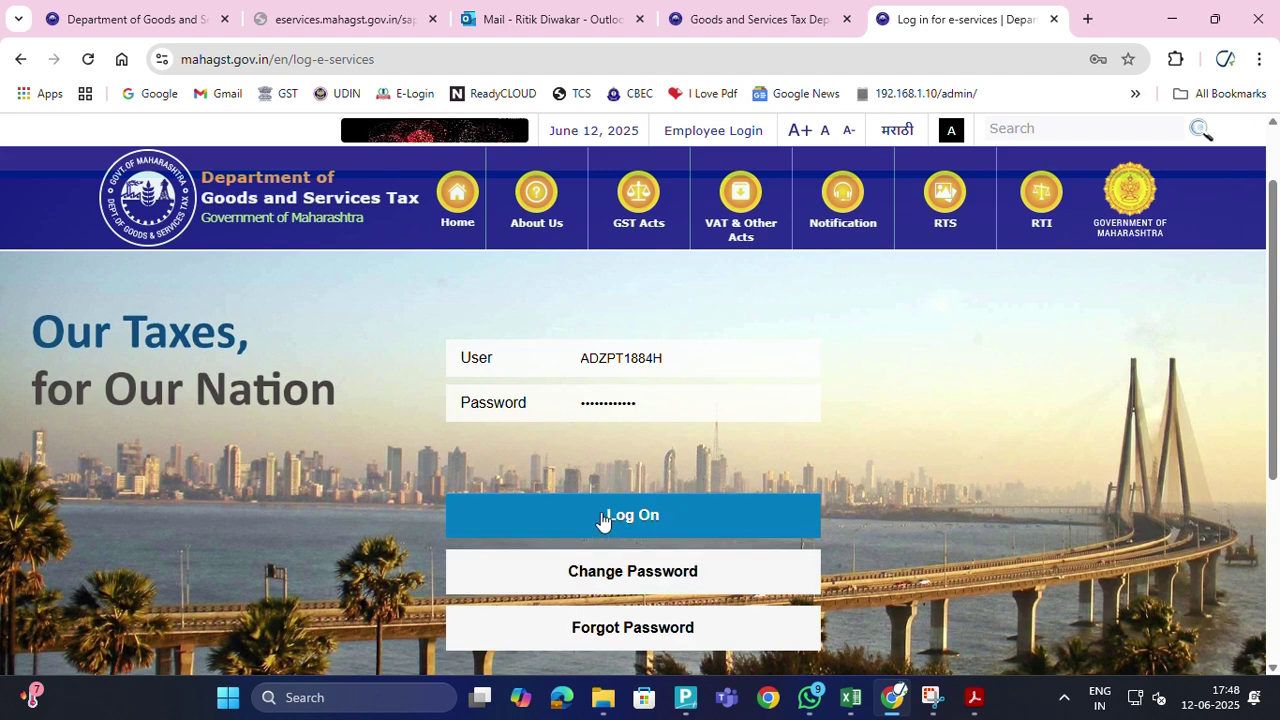
left_click(601, 519)
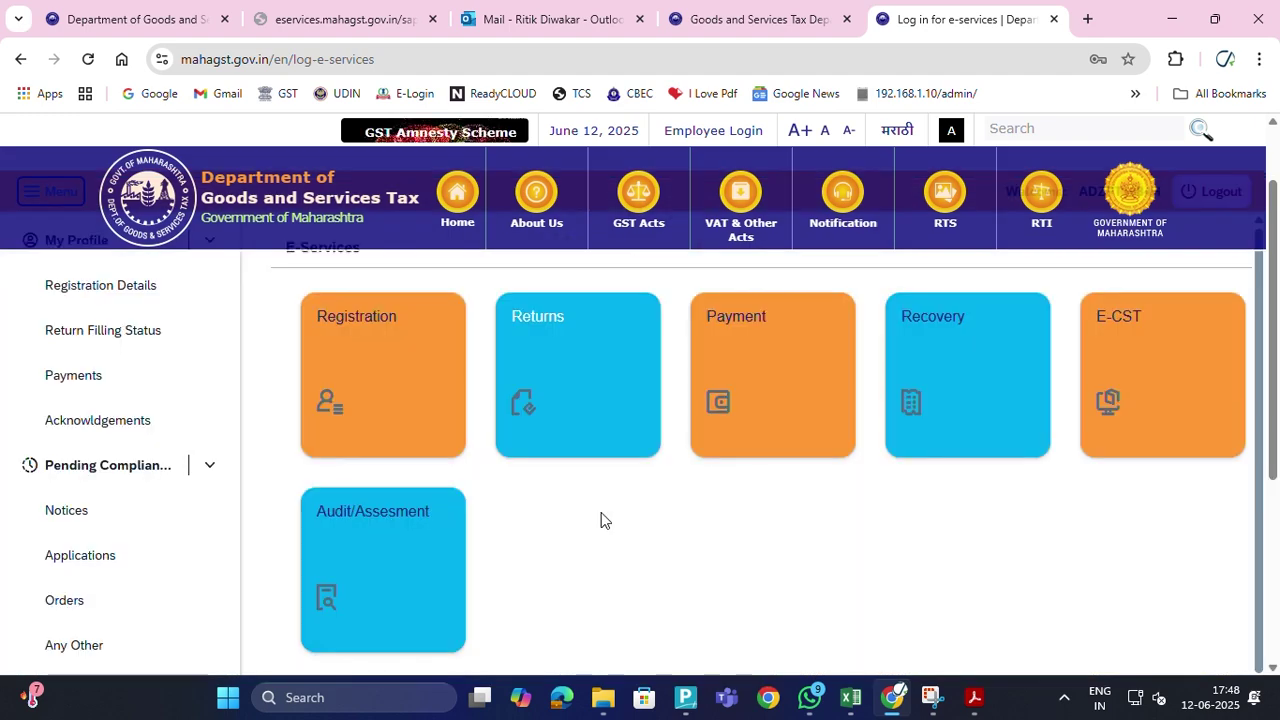
Clear the TIN error and Coming Soon alert, then open the Registration tile's menu
left_click(112, 285)
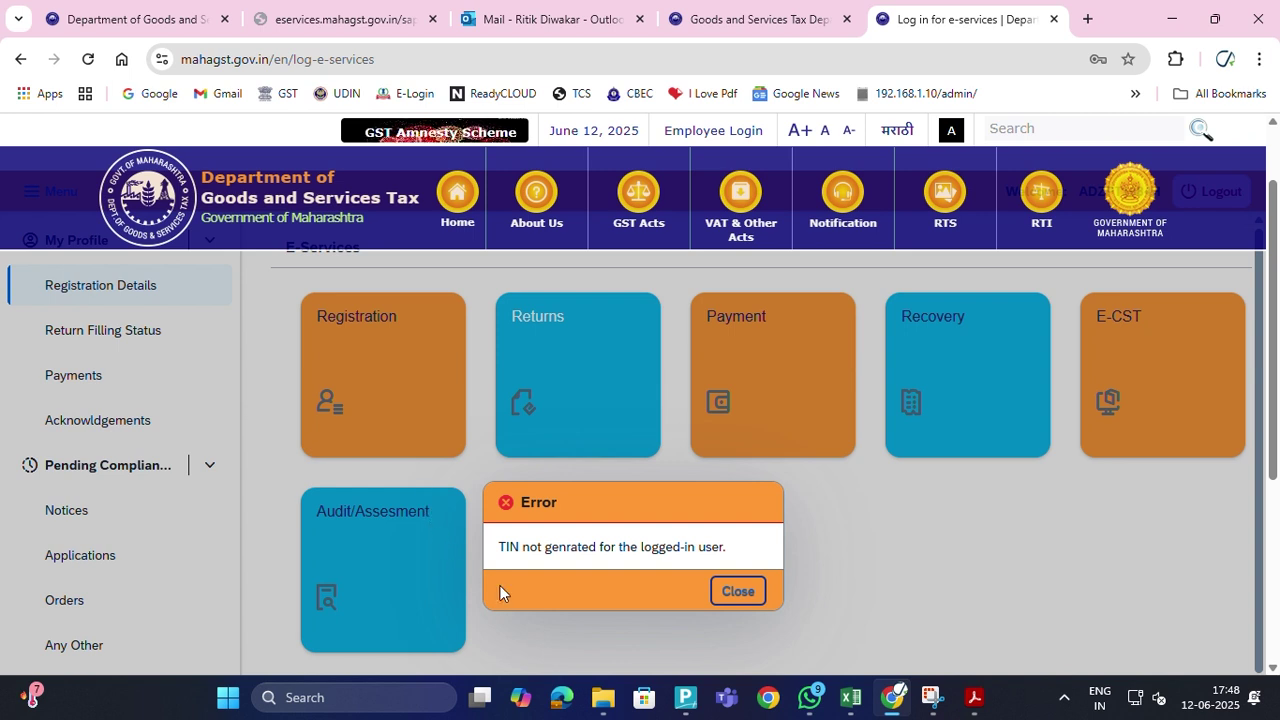
left_click(737, 592)
left_click(117, 428)
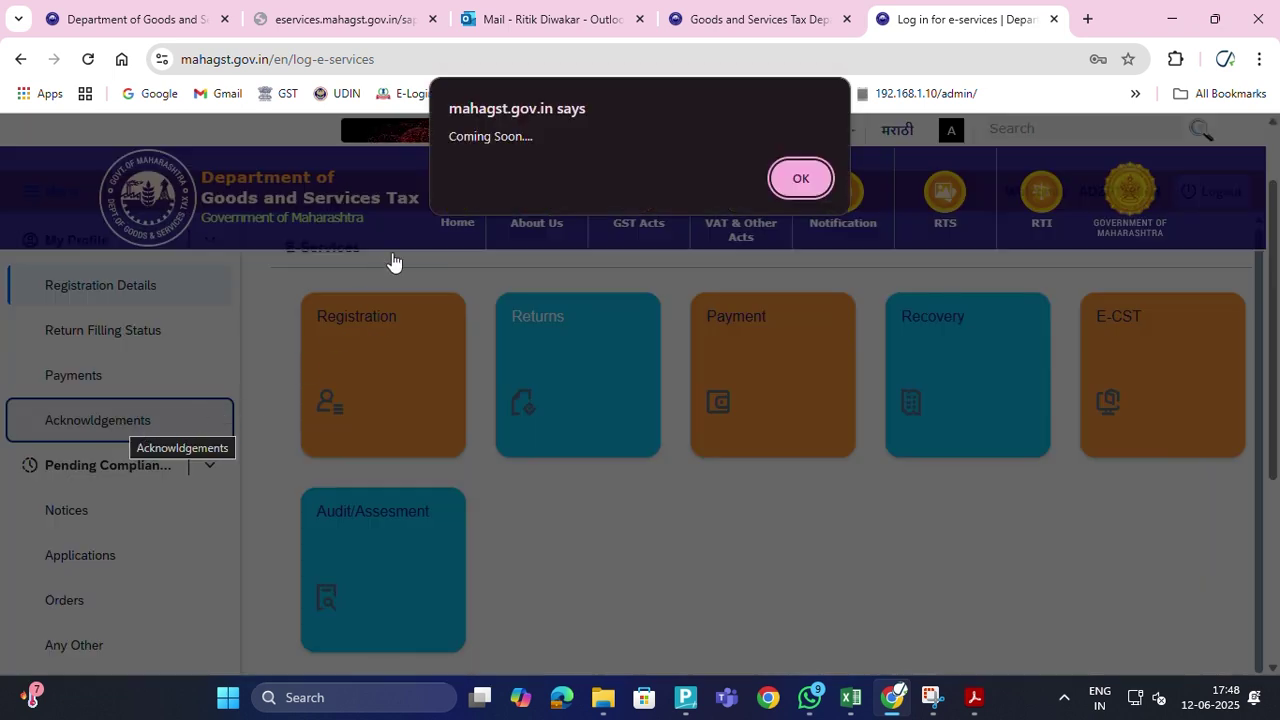
left_click(809, 179)
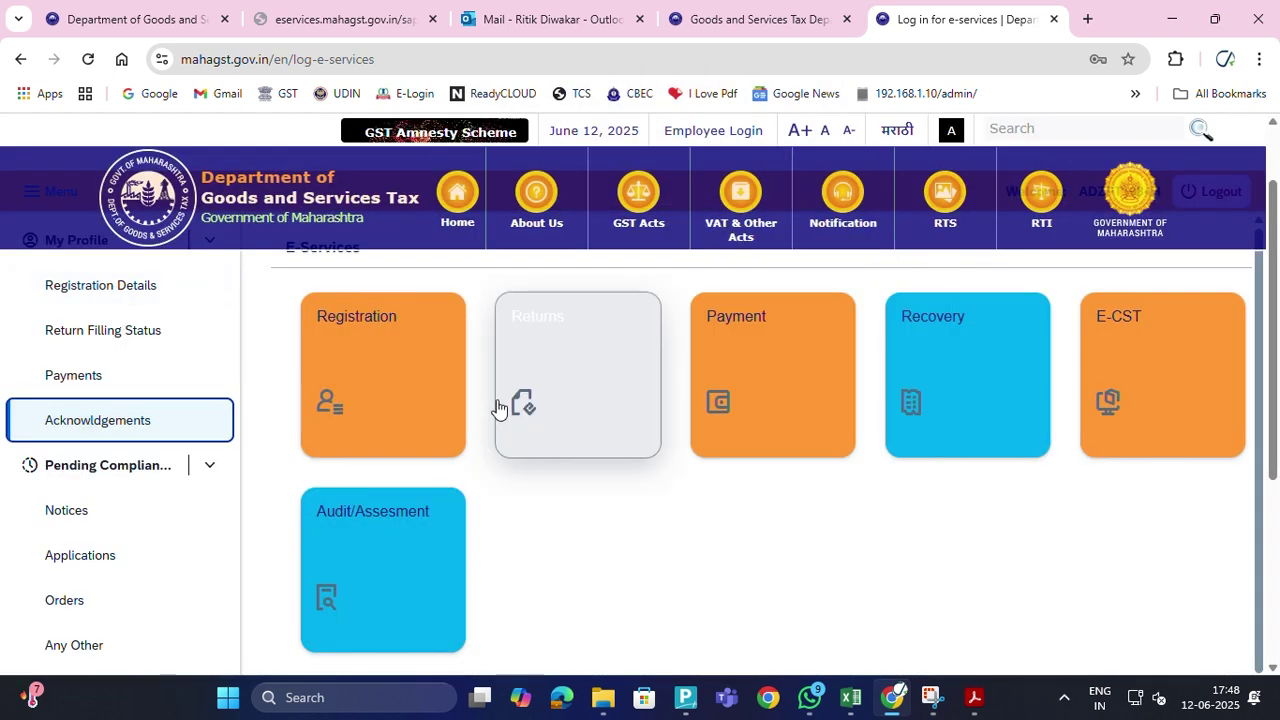
right_click(380, 366)
left_click(343, 345)
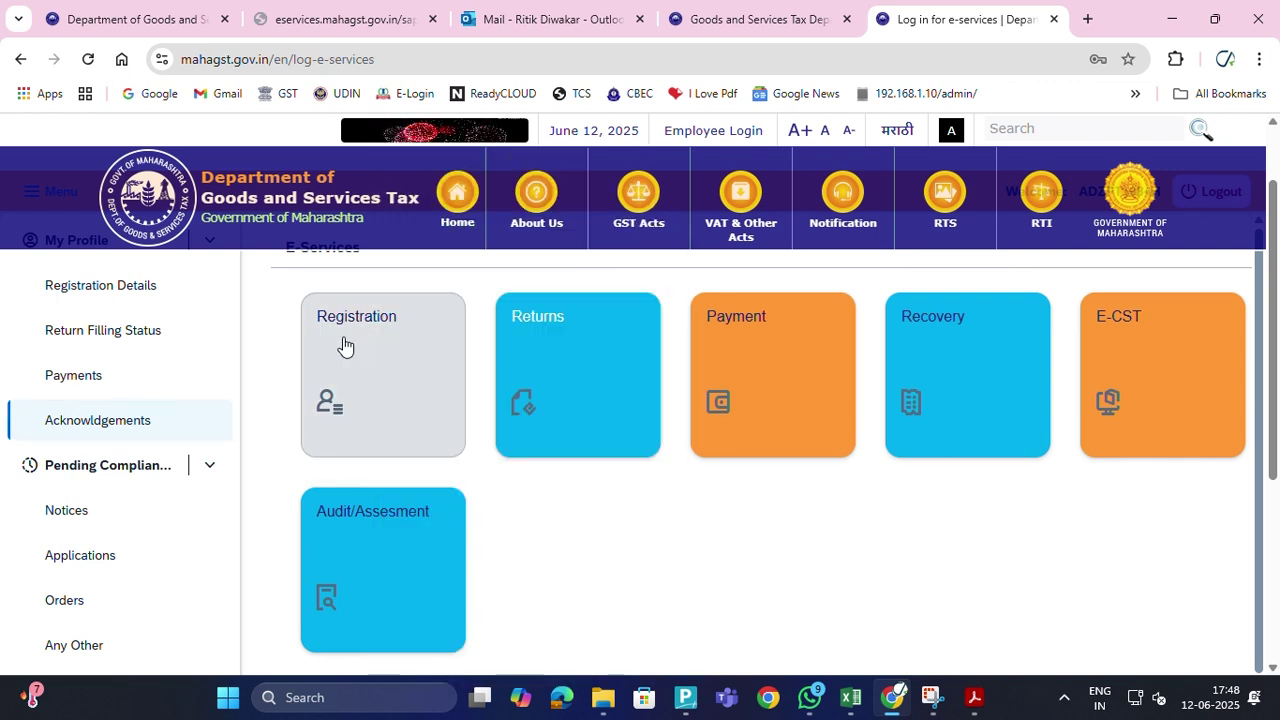
left_click(343, 346)
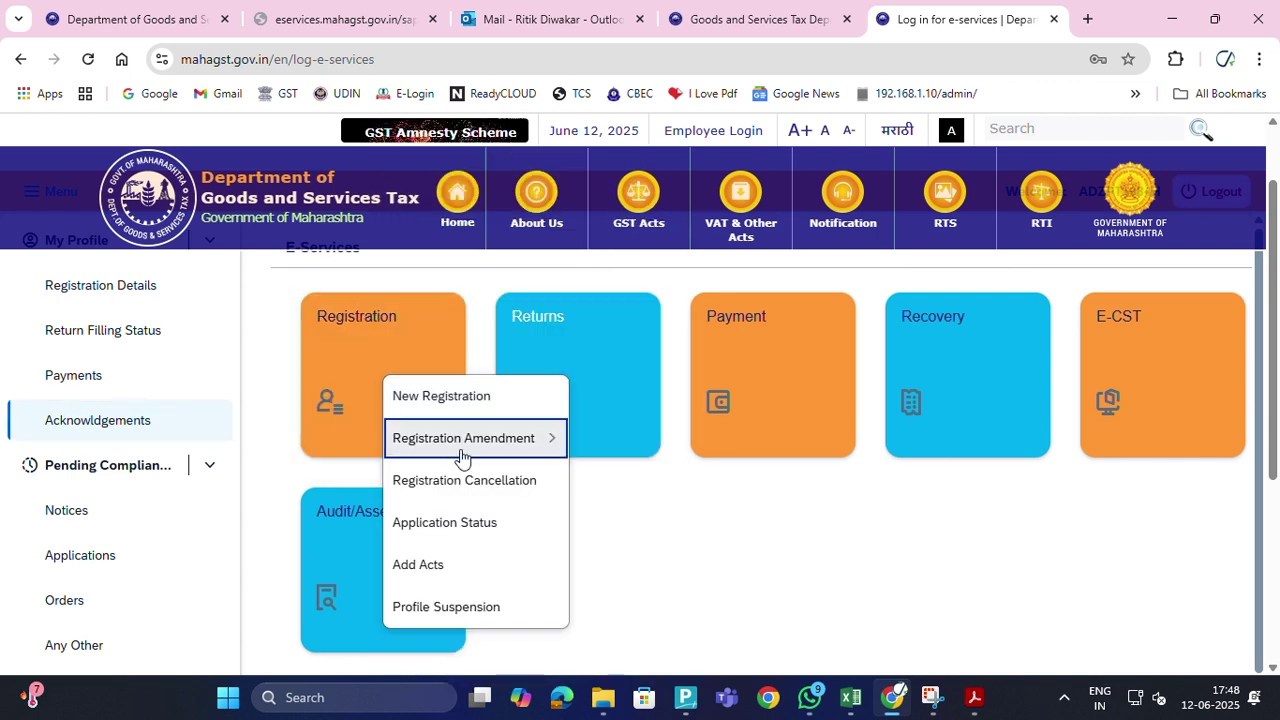
Open Application Status and review the Current Status of ACT table showing PTRC With Applicant
left_click(485, 520)
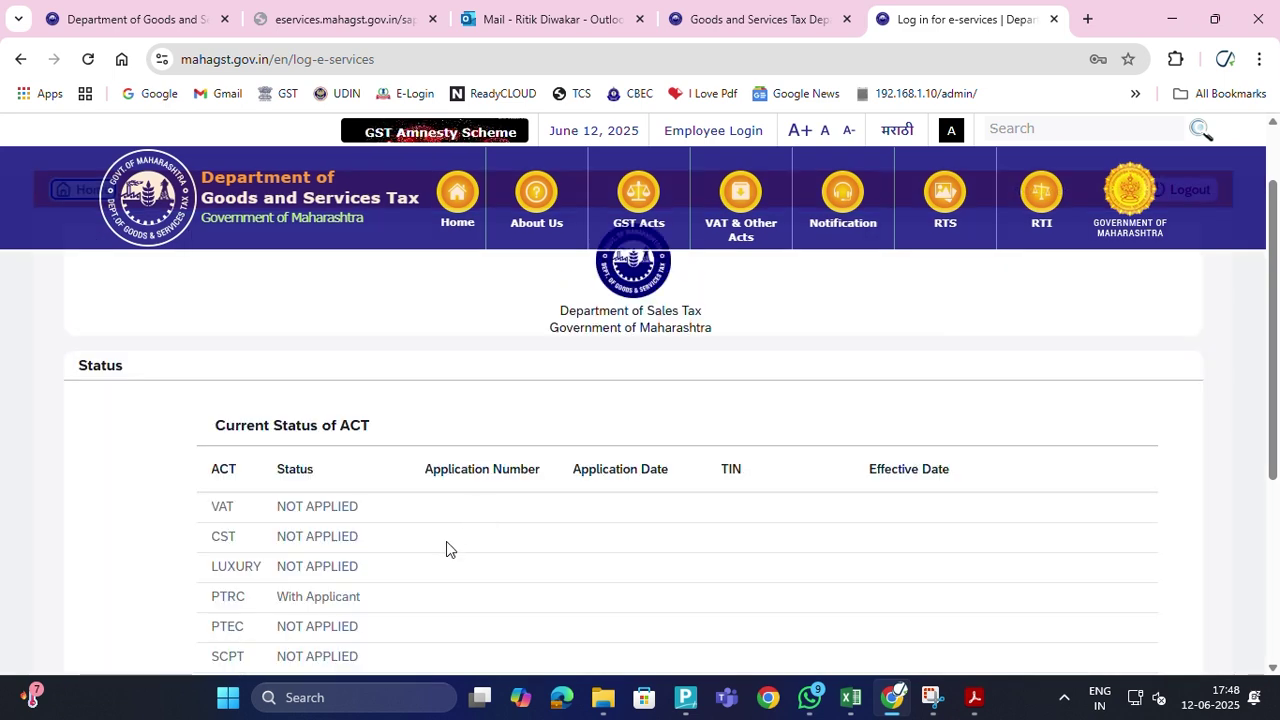
scroll(446, 542, "down", 3)
scroll(446, 542, "up", 2)
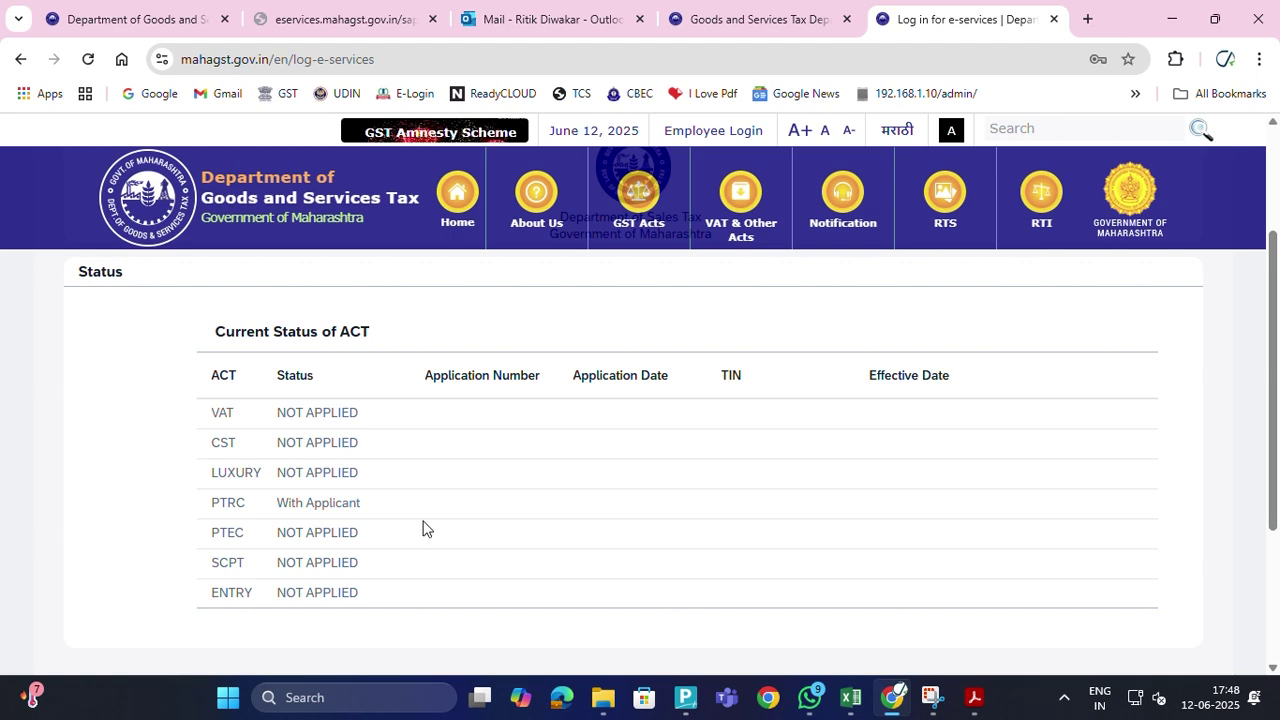
scroll(423, 528, "up", 2)
scroll(423, 528, "down", 2)
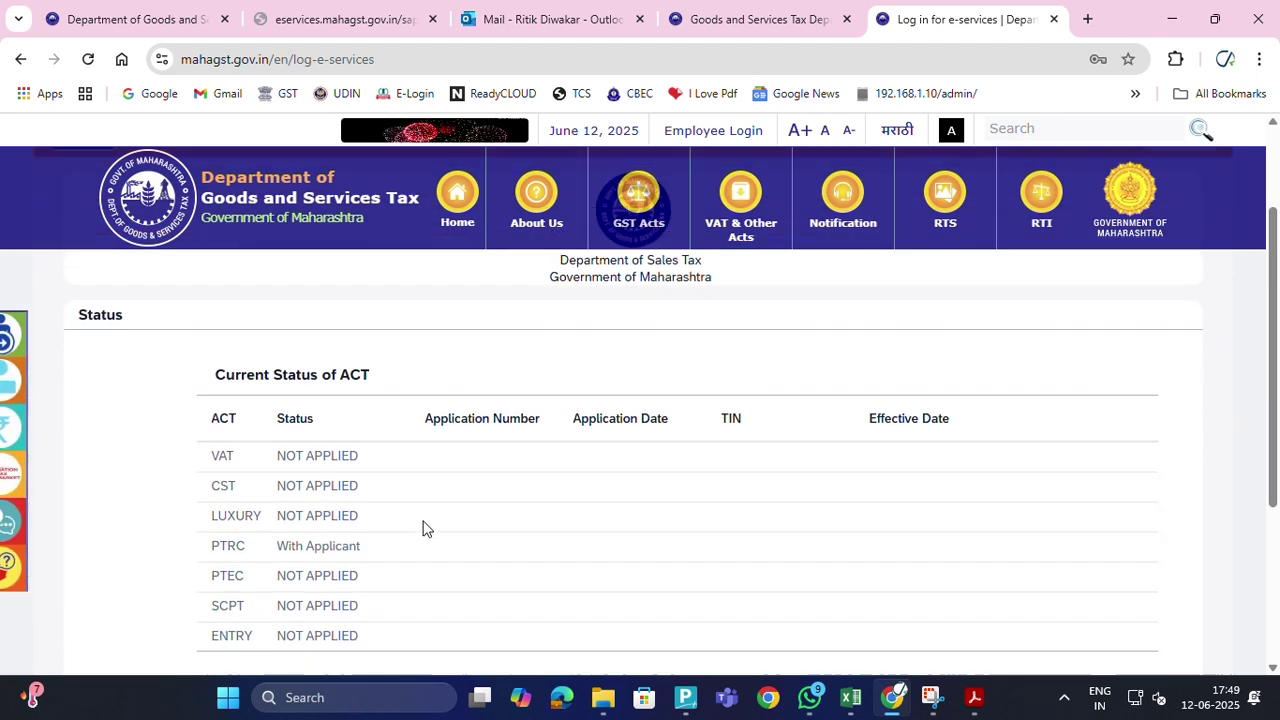
scroll(423, 528, "up", 2)
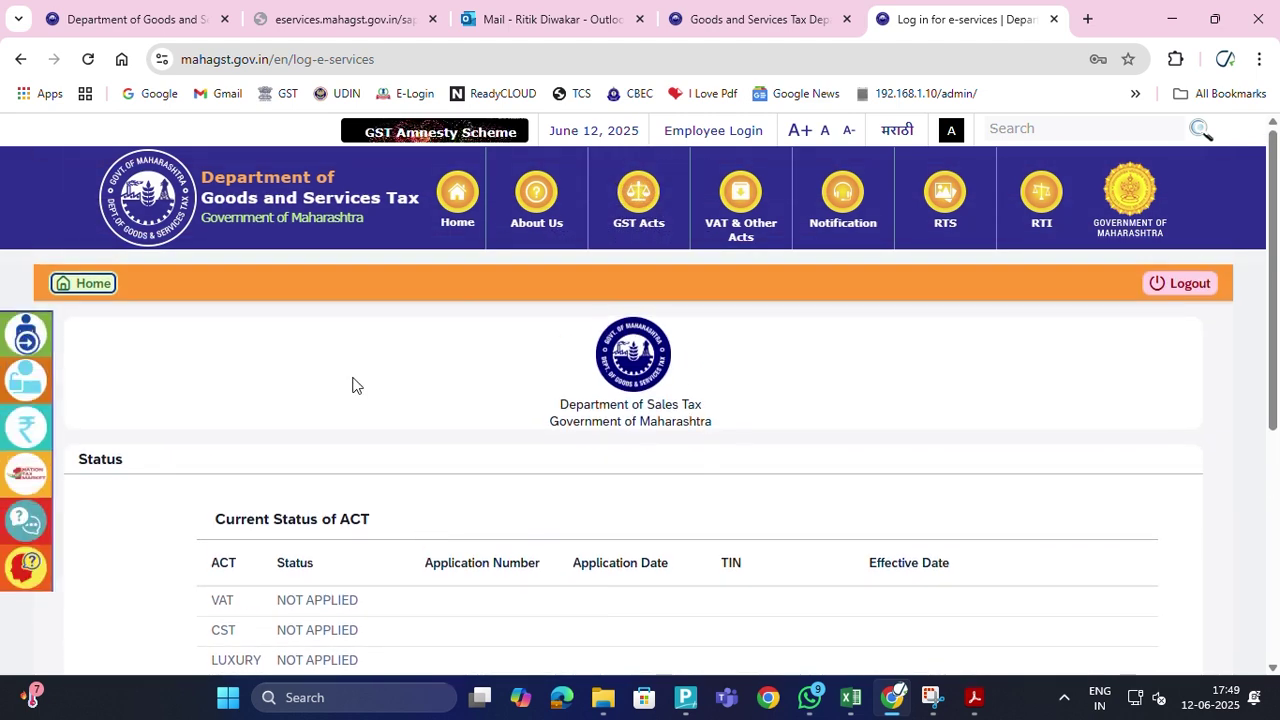
scroll(225, 484, "down", 3)
scroll(234, 486, "up", 3)
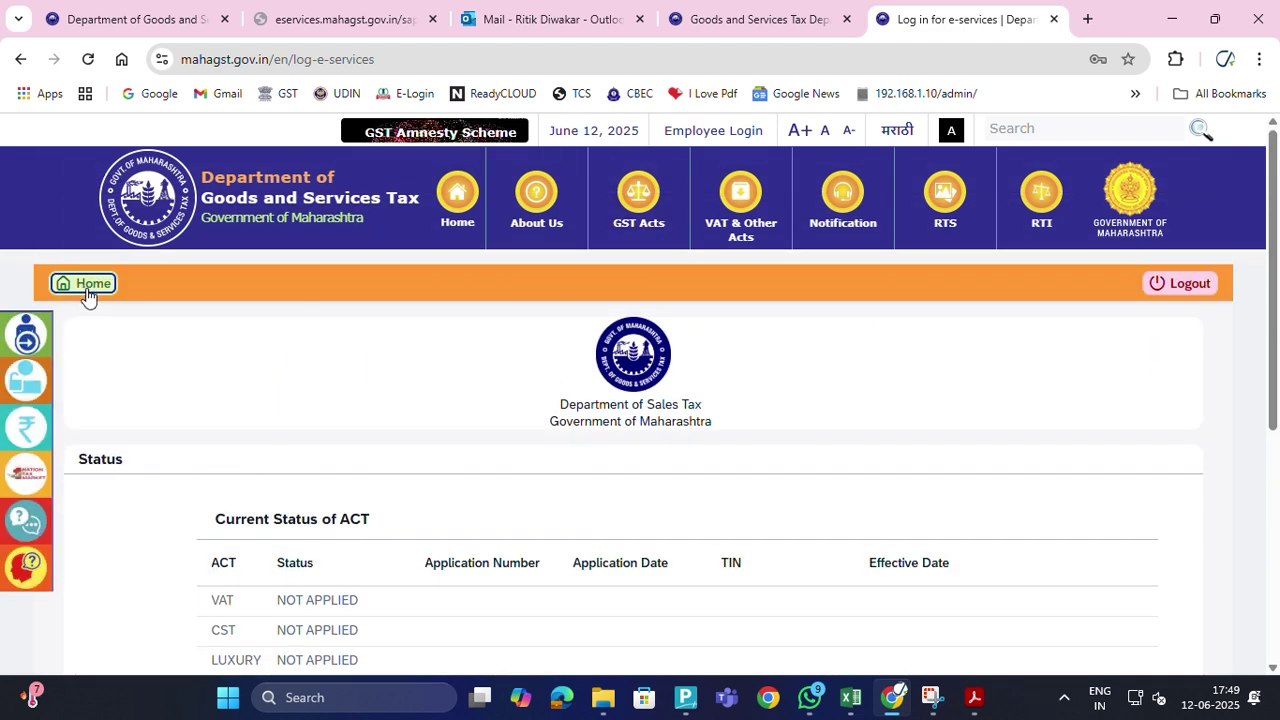
Return Home and start a New Registration, opening the saved PTRC application
left_click(89, 284)
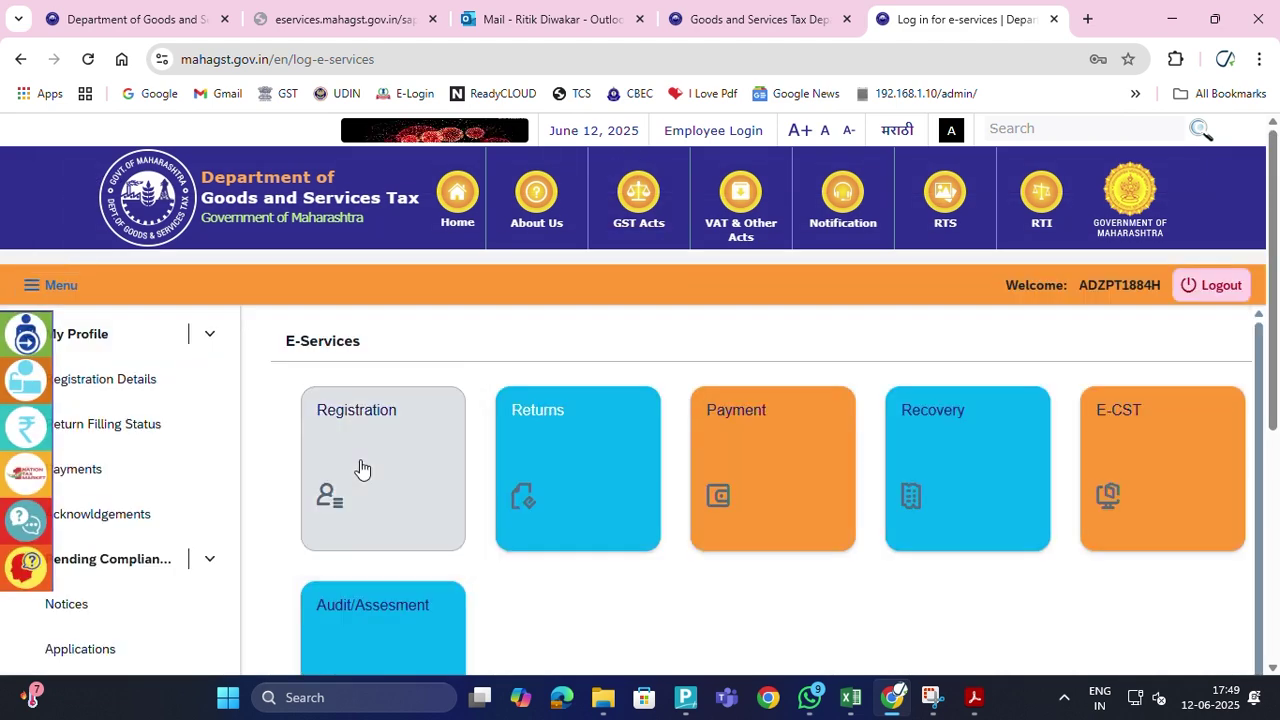
right_click(360, 459)
left_click(337, 449)
left_click(351, 469)
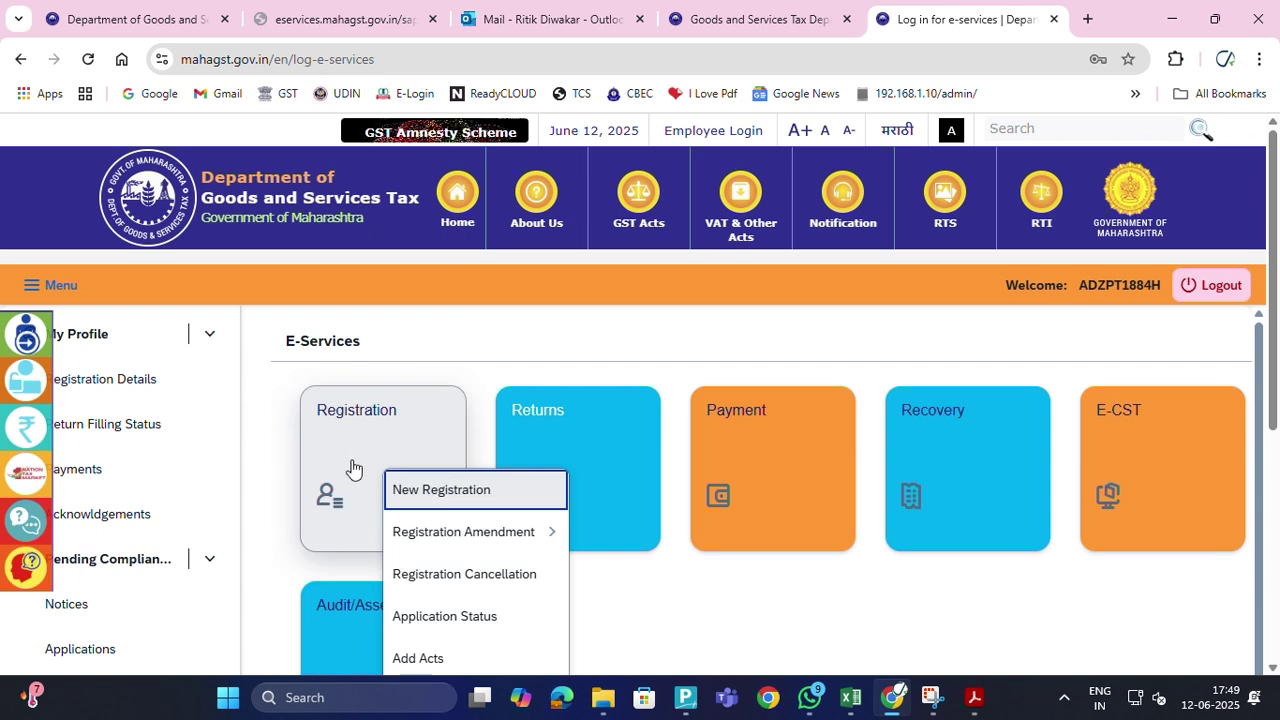
left_click(422, 495)
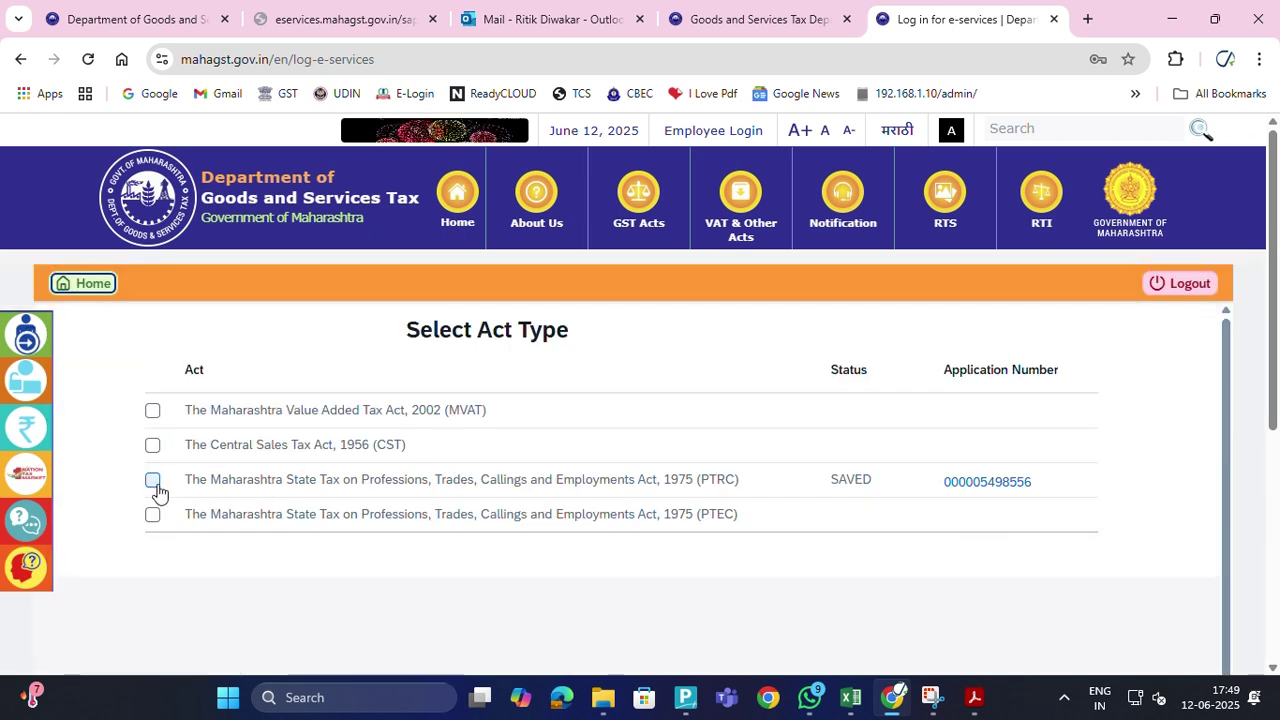
left_click(985, 484)
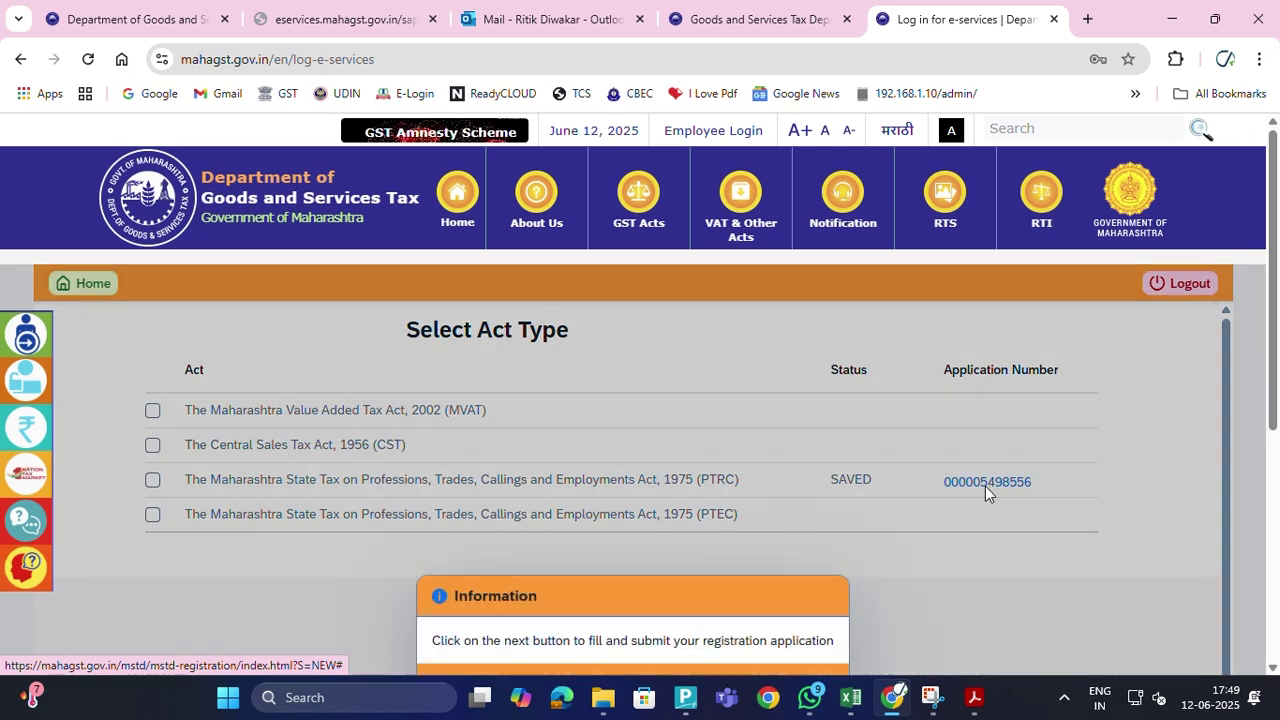
Try advancing with Next, dismissing the information message and the 'please select ACT' error
scroll(660, 577, "down", 1)
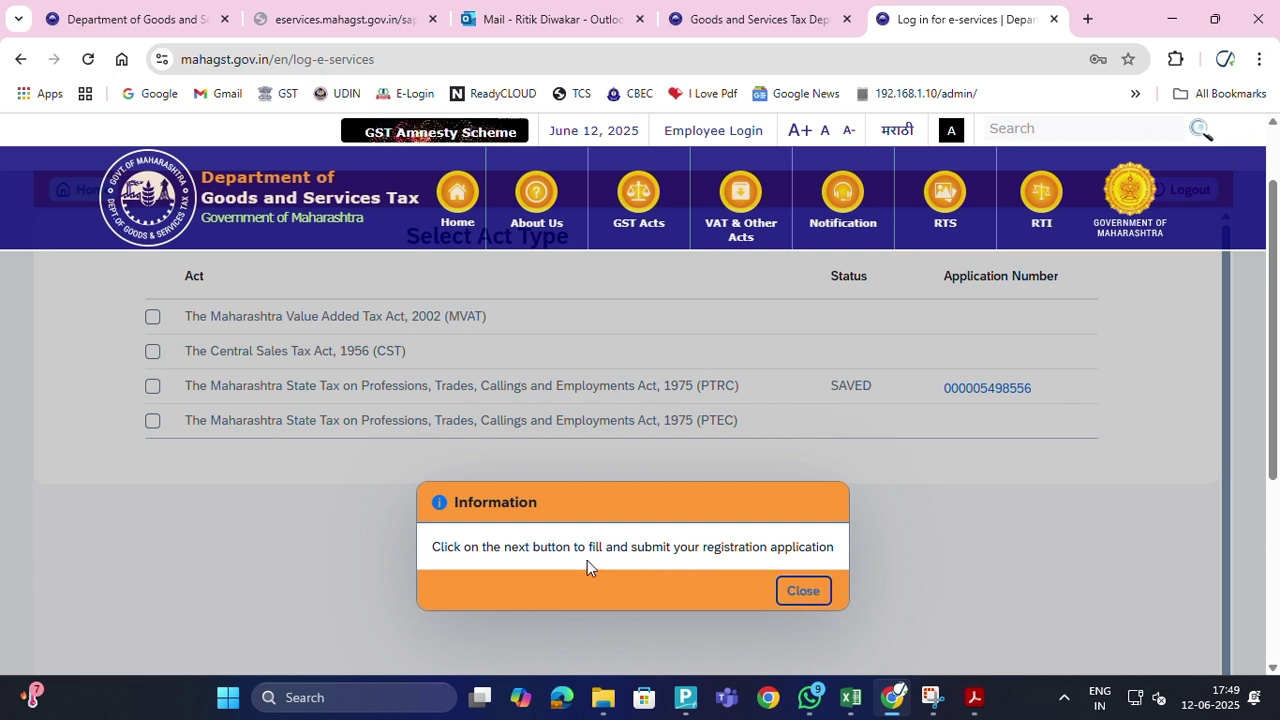
scroll(1028, 520, "down", 4)
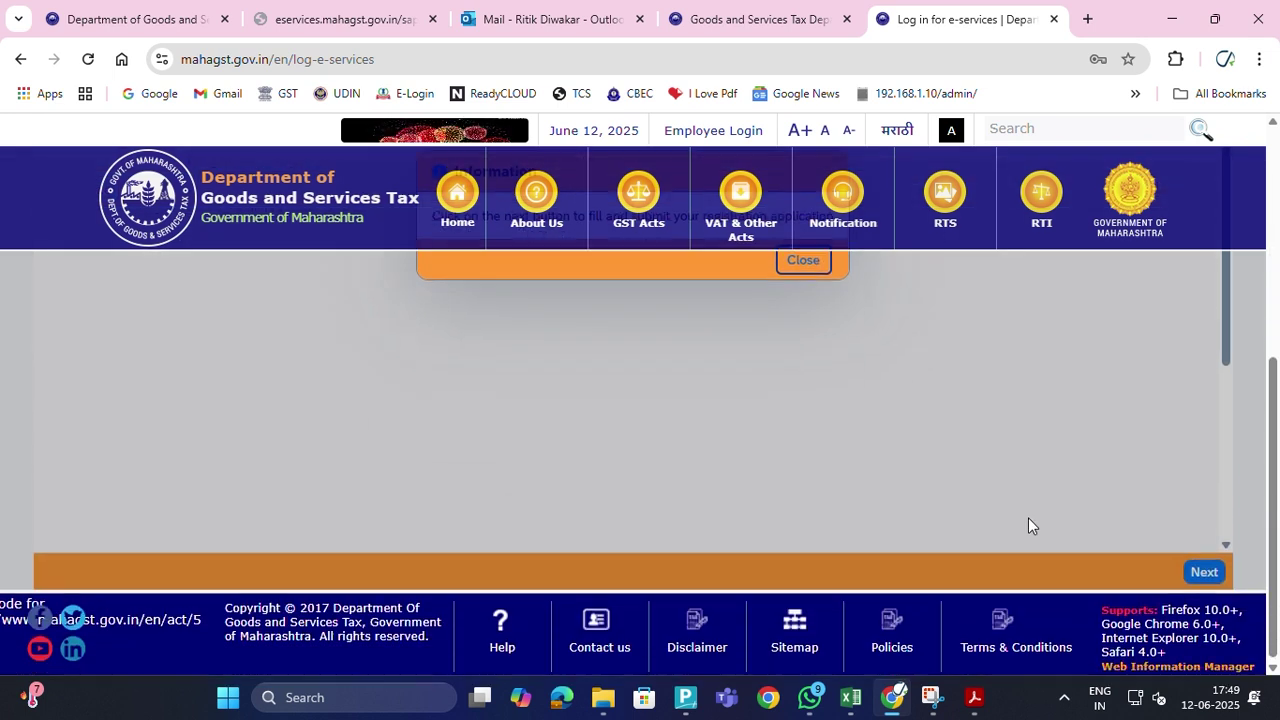
left_click(1199, 567)
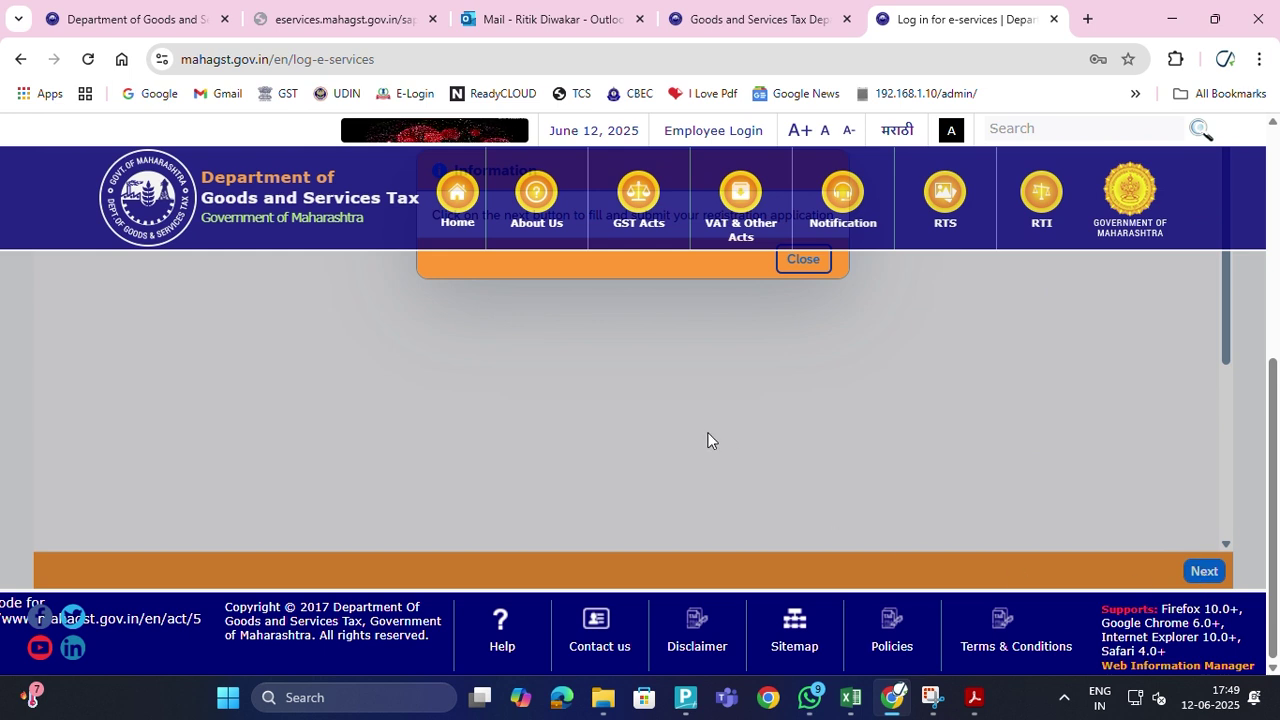
left_click(803, 541)
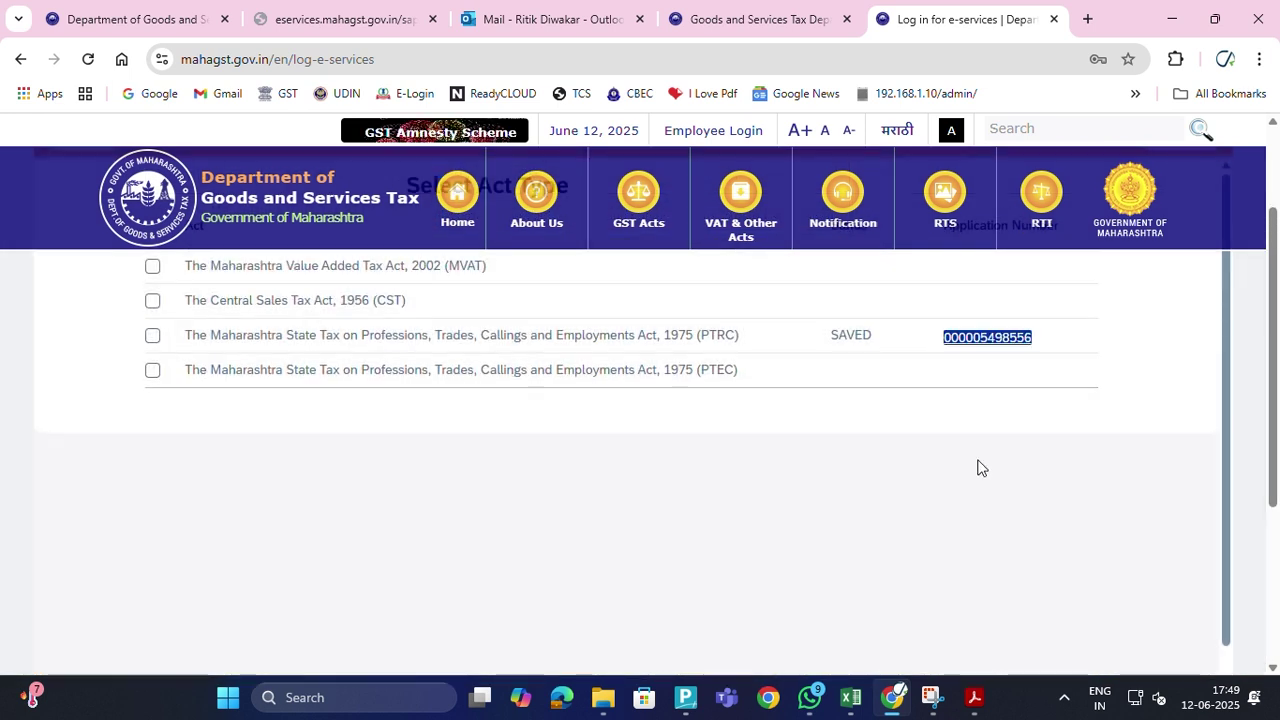
scroll(1029, 523, "down", 4)
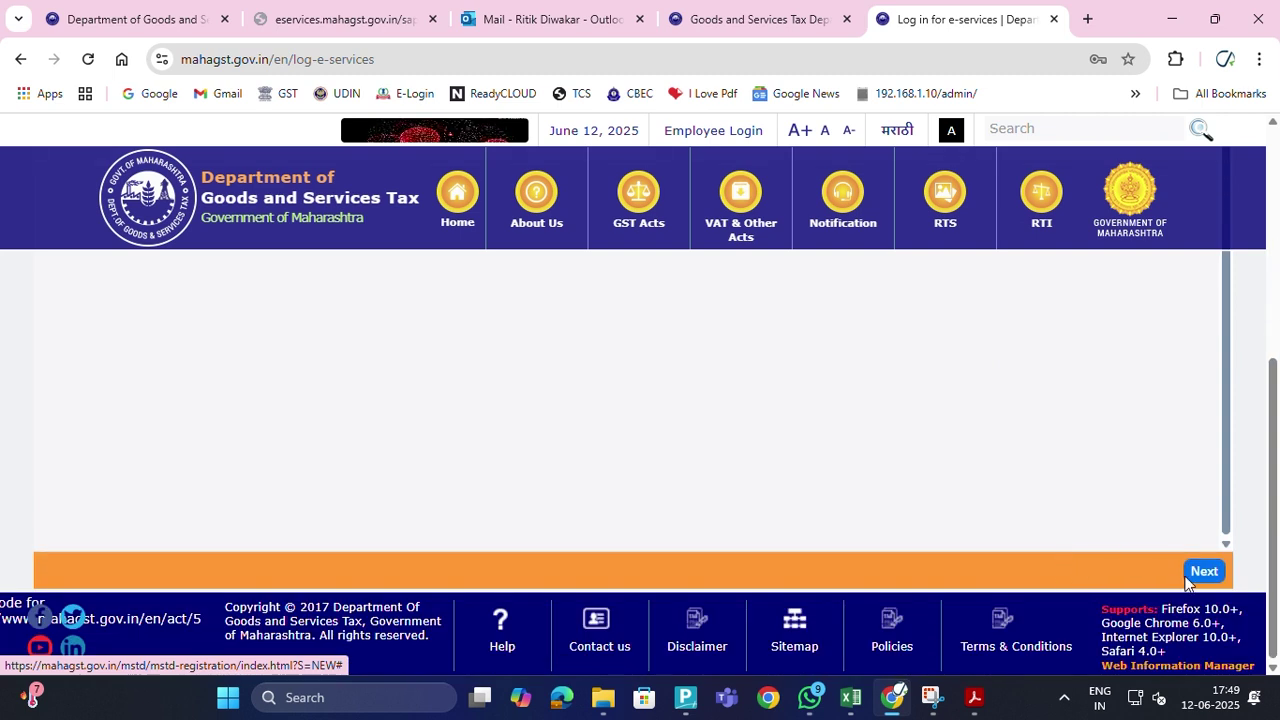
left_click(1204, 574)
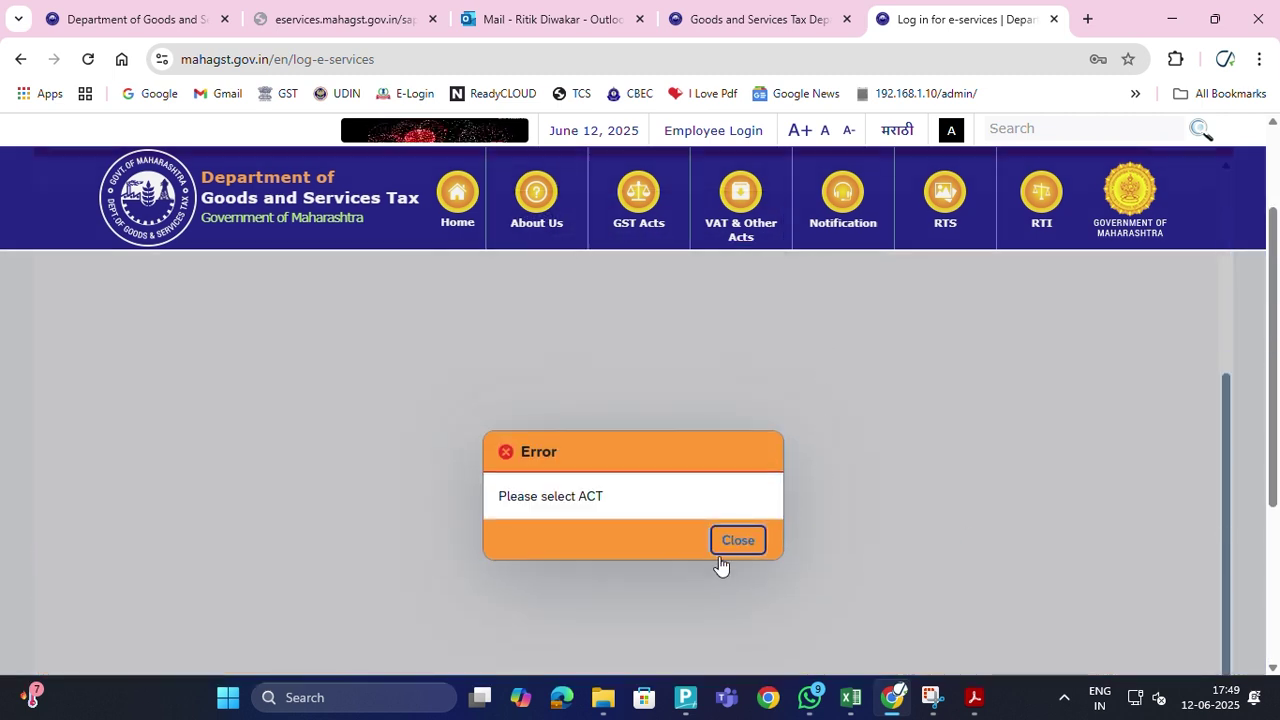
left_click(740, 541)
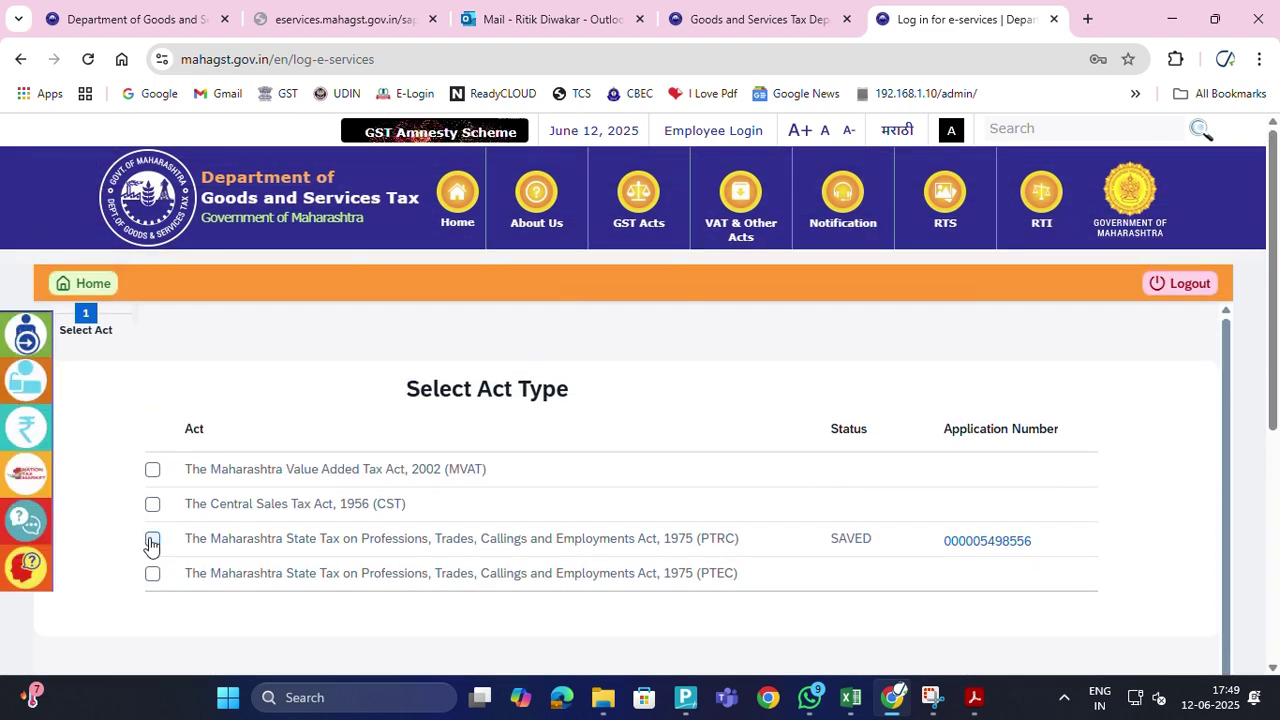
Tick the PTRC act, close the information message and continue to the document checklist
left_click(152, 542)
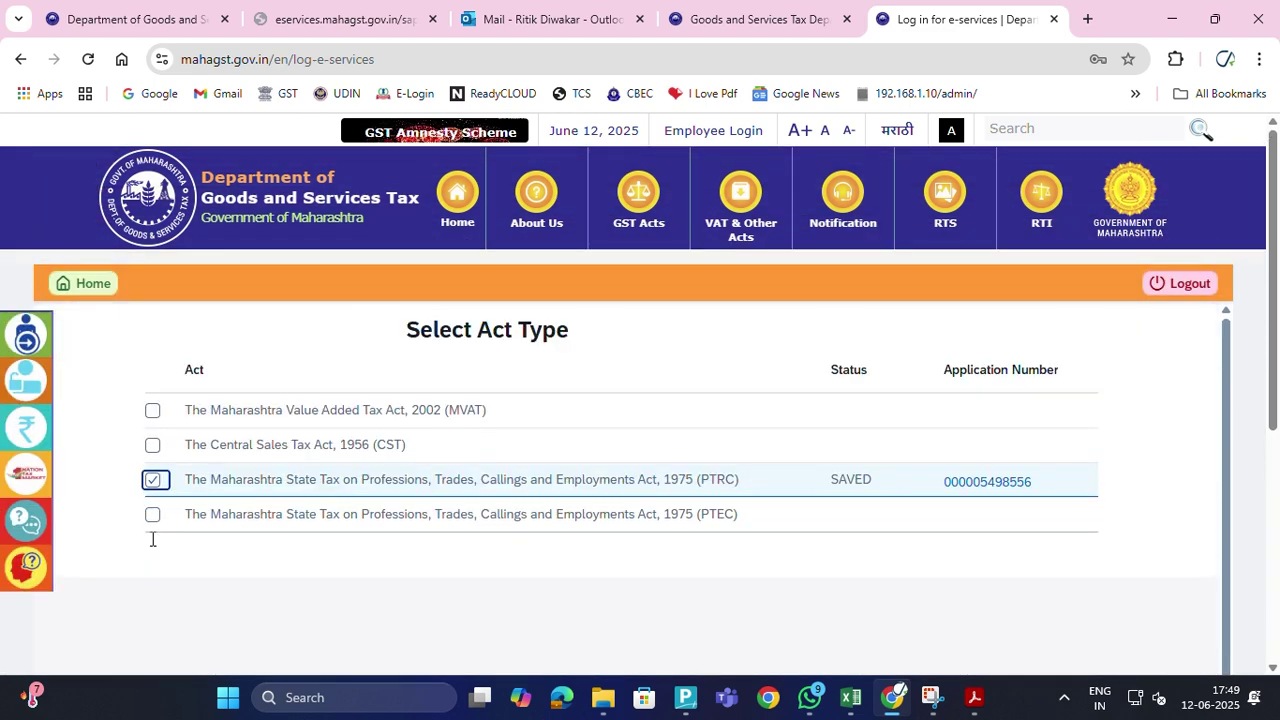
left_click(970, 480)
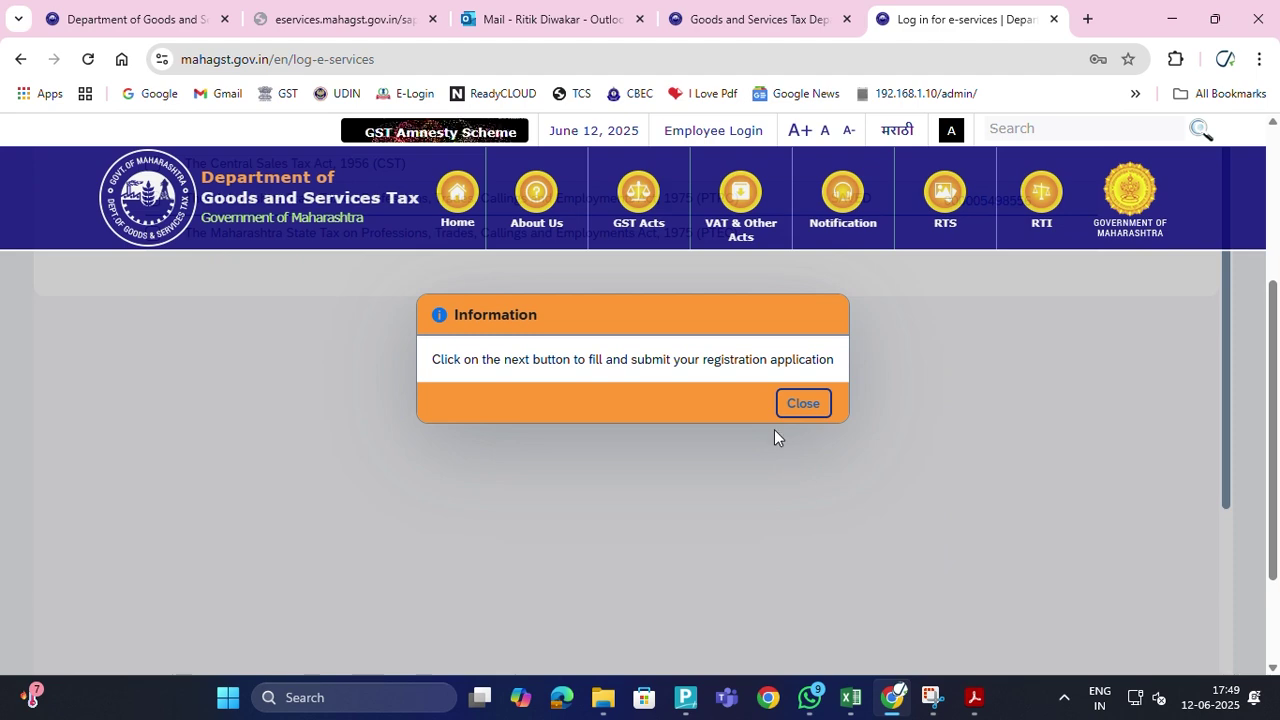
left_click(790, 406)
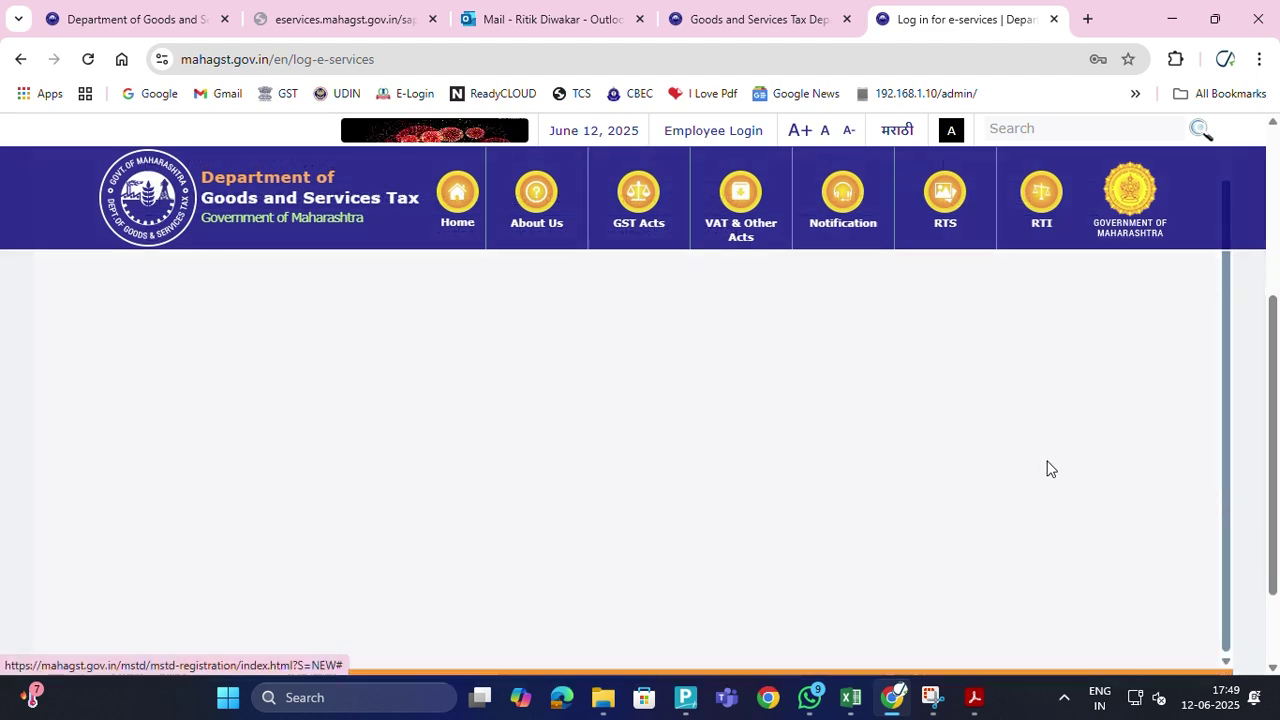
scroll(1050, 470, "down", 3)
left_click(1205, 568)
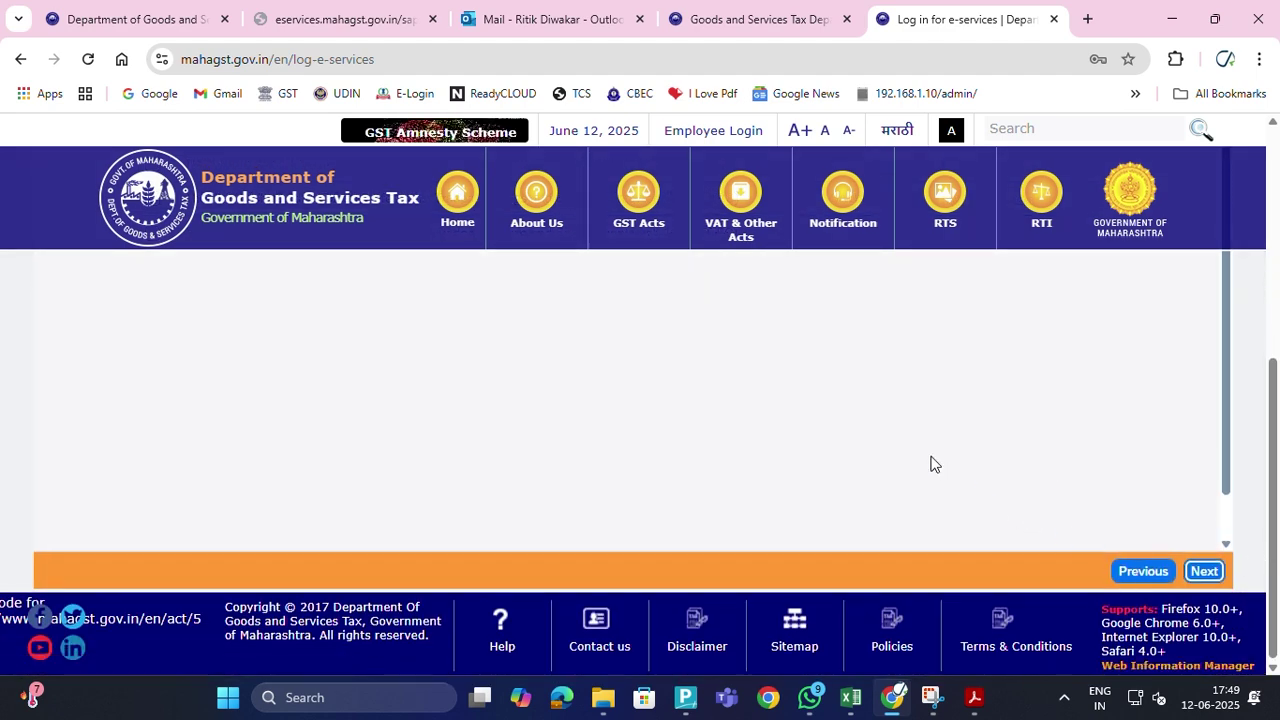
Advance the form through its early sections to the contact details section
scroll(930, 463, "up", 15)
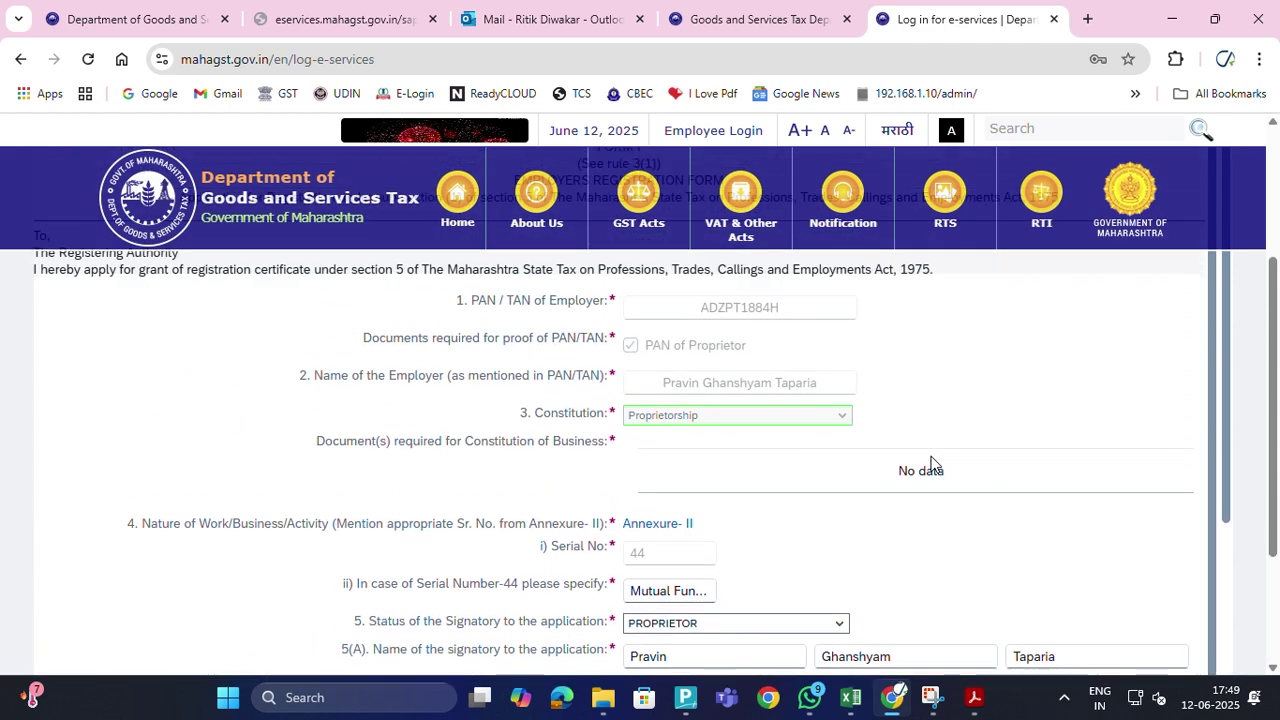
scroll(930, 460, "down", 8)
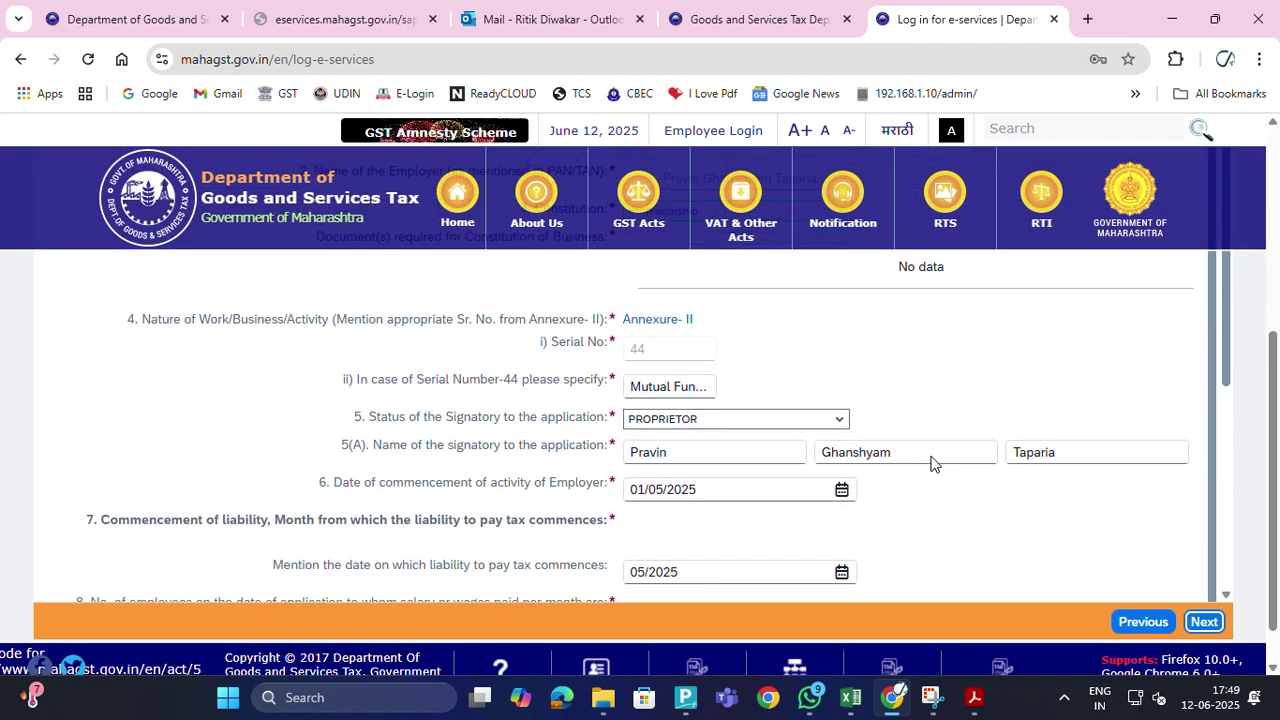
scroll(932, 456, "down", 3)
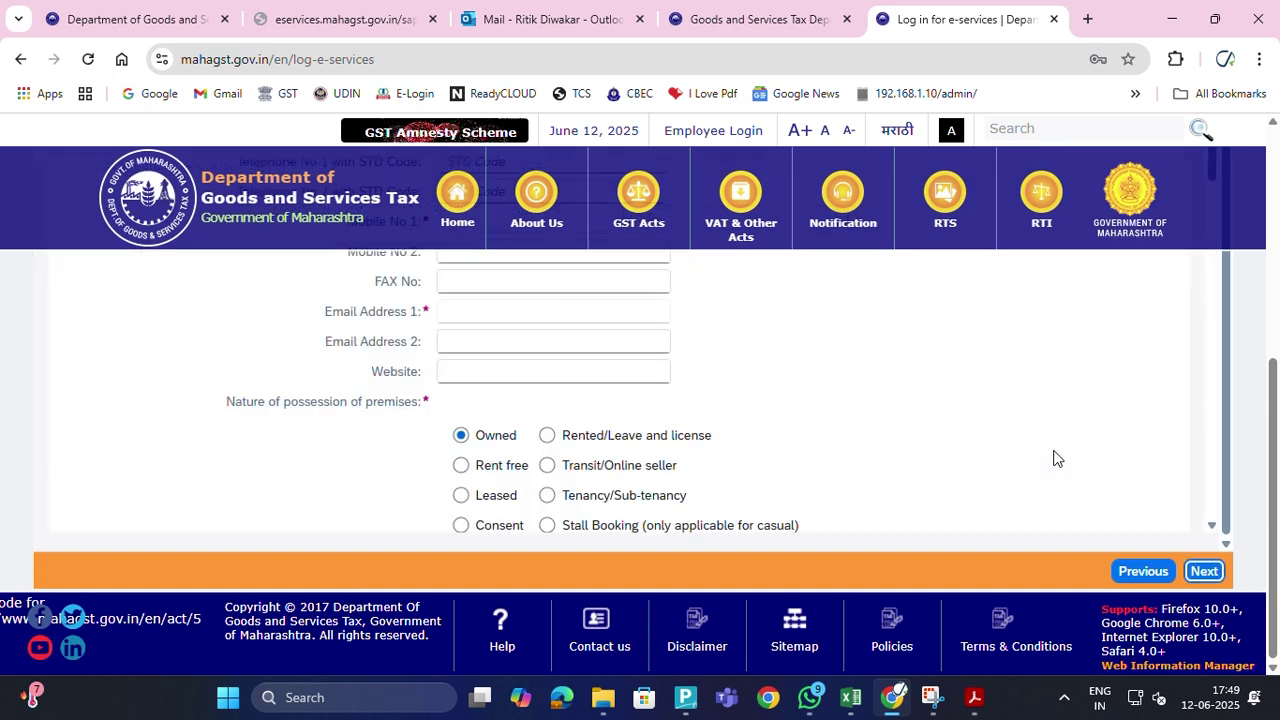
scroll(1053, 460, "down", 8)
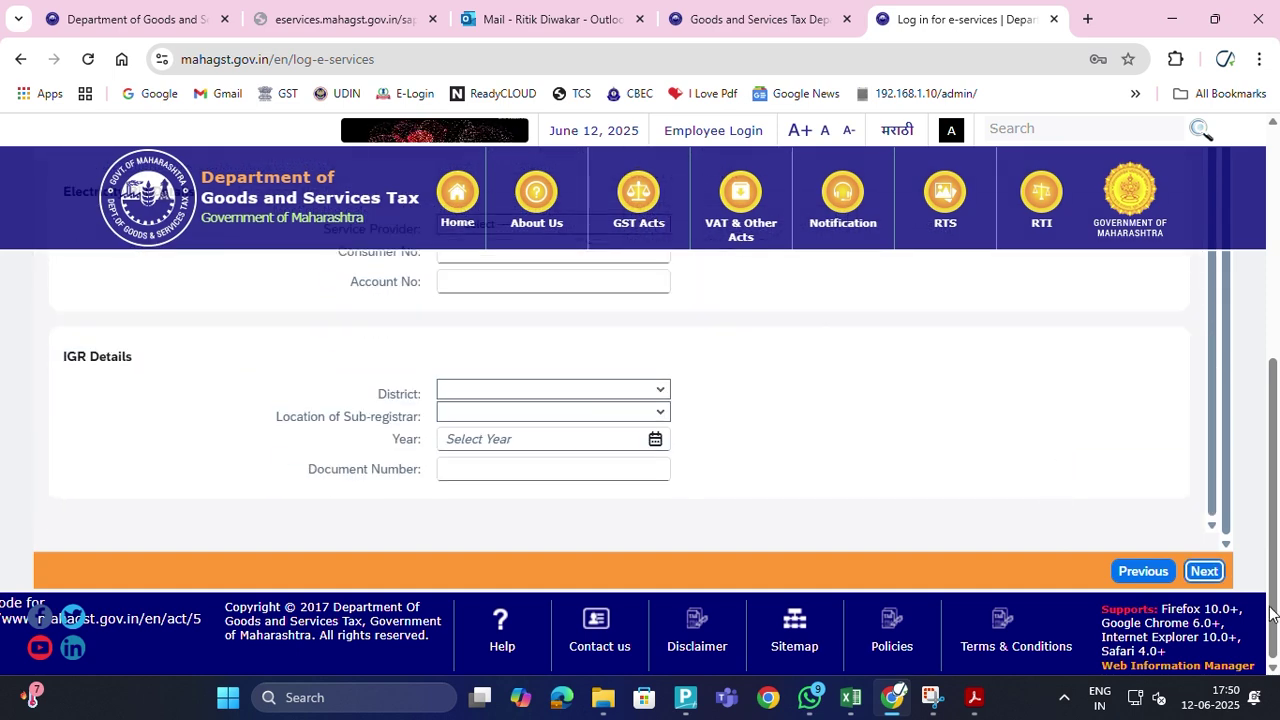
left_click(1204, 572)
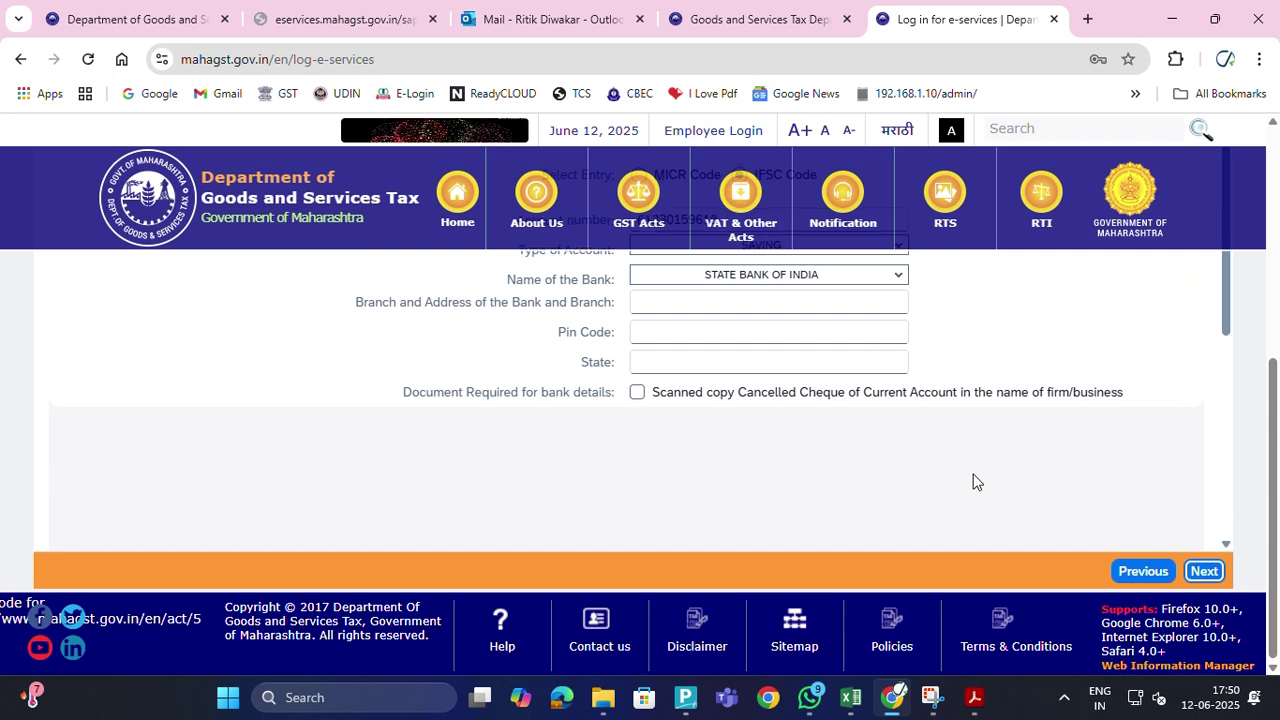
left_click(1204, 571)
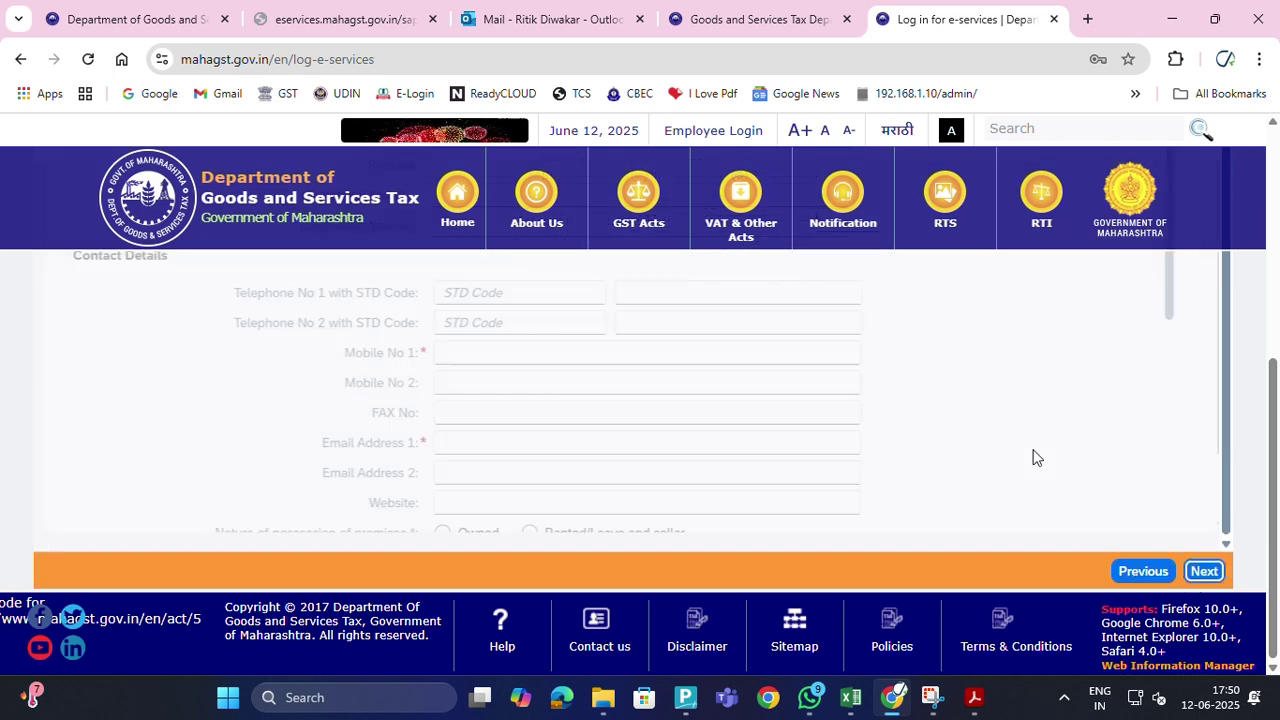
Continue past the IGR details and residence-proof document list to the declaration step
scroll(1035, 457, "down", 6)
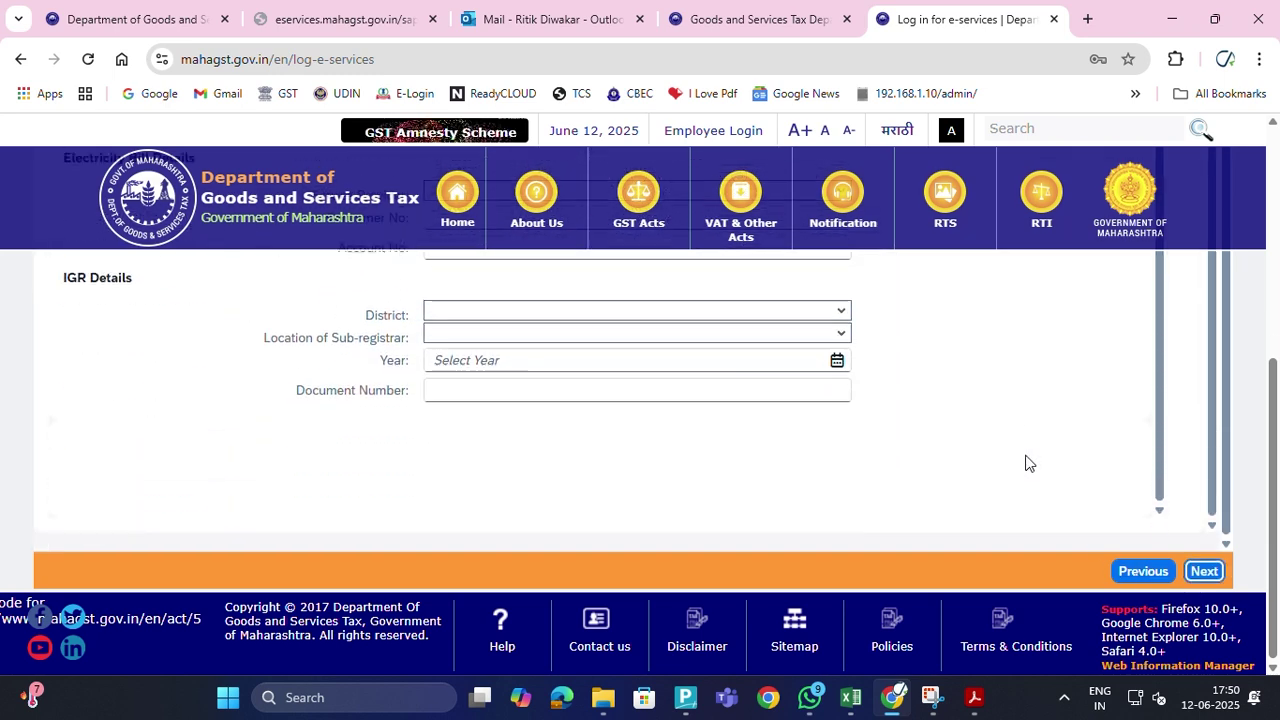
left_click(1204, 571)
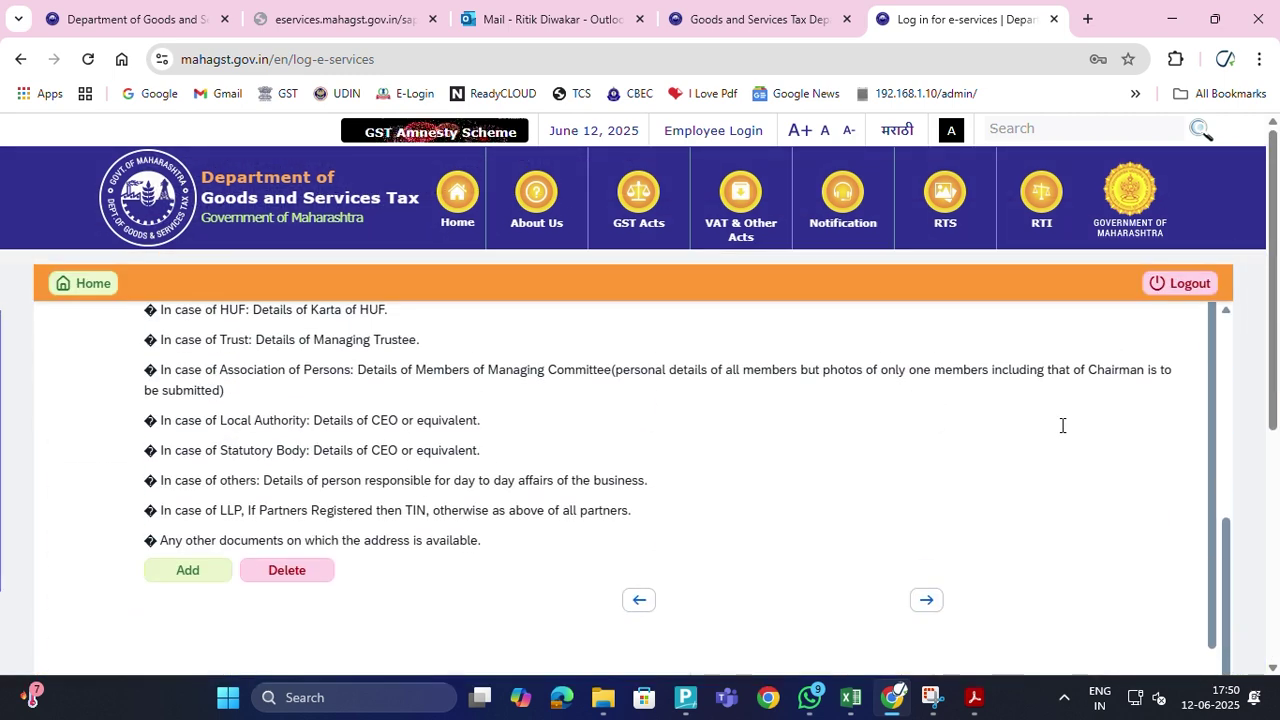
scroll(1061, 430, "down", 12)
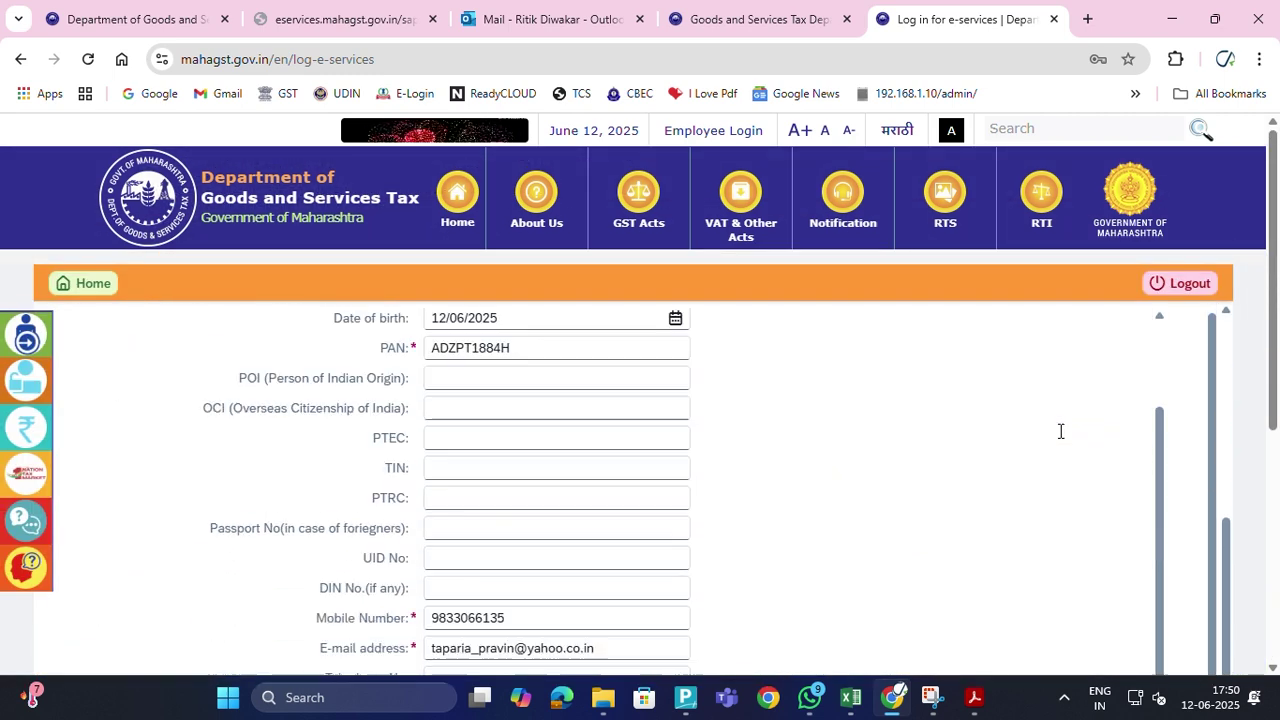
scroll(1172, 478, "down", 1)
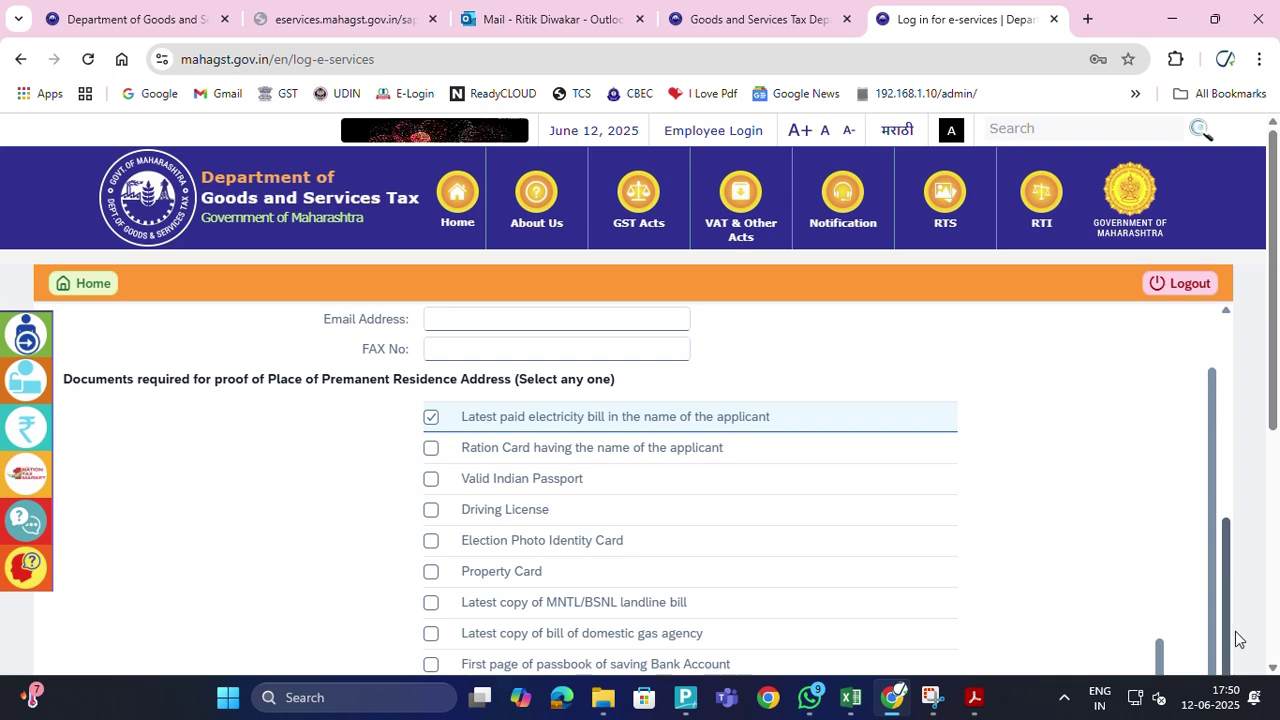
left_click_drag(1277, 410, 1277, 638)
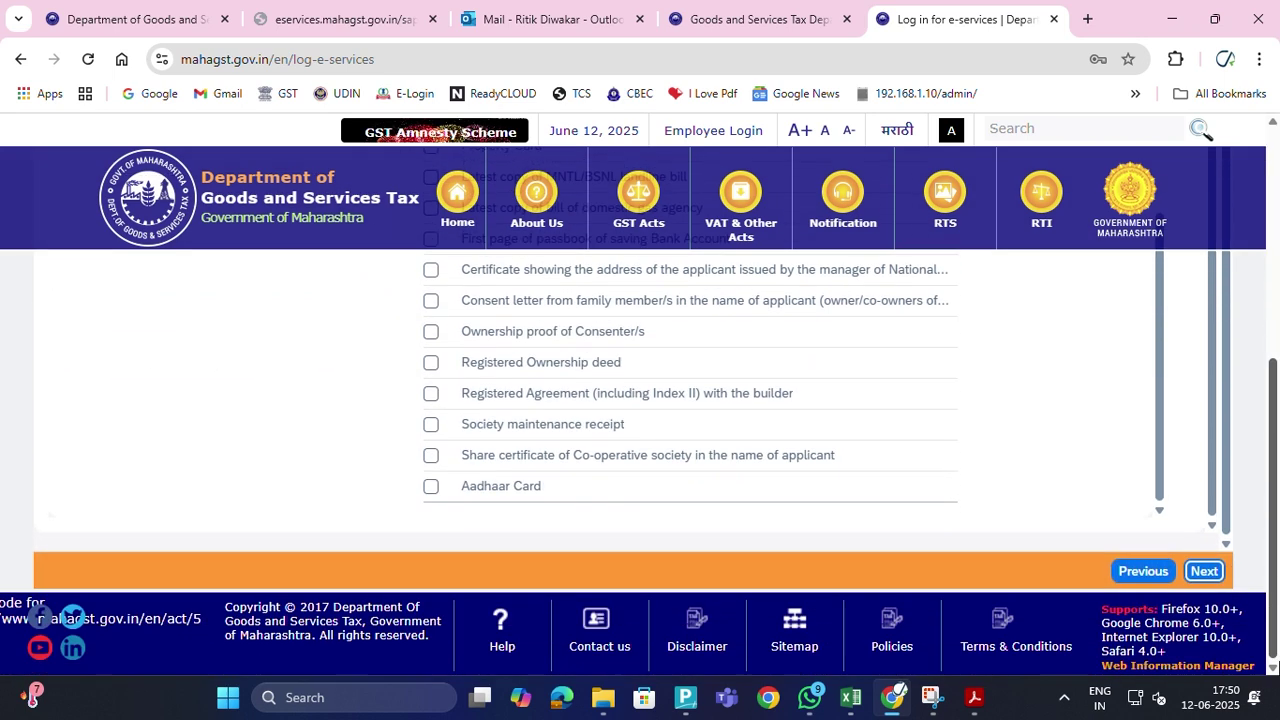
left_click(1202, 572)
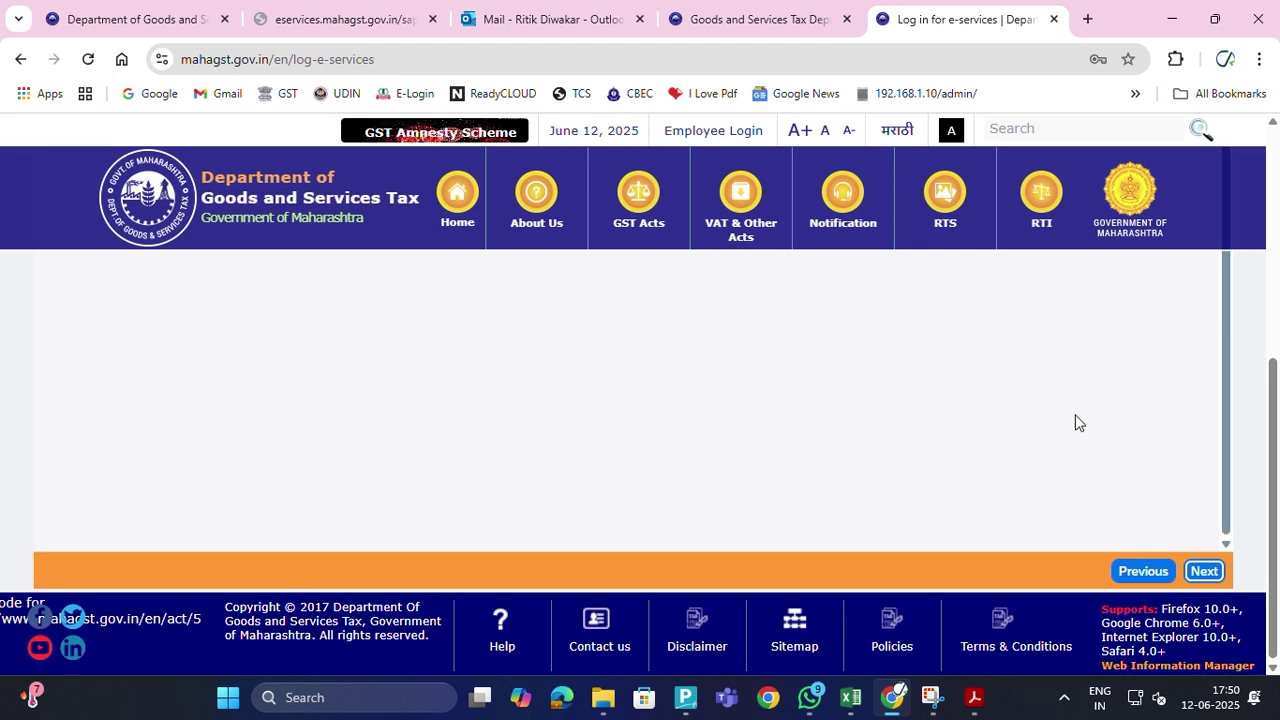
left_click(1204, 573)
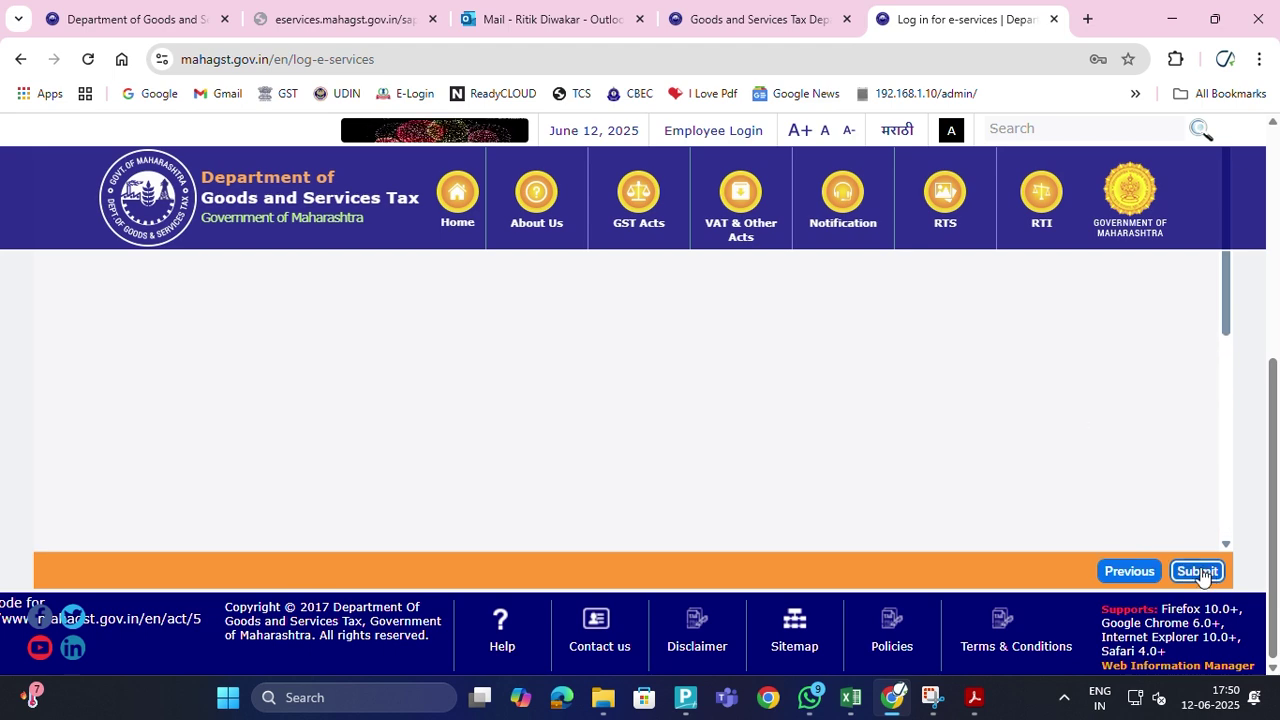
Enter place Mumbai, date 12/06/2025 and designation Proprietor, then open Print/Preview
scroll(1063, 383, "down", 2)
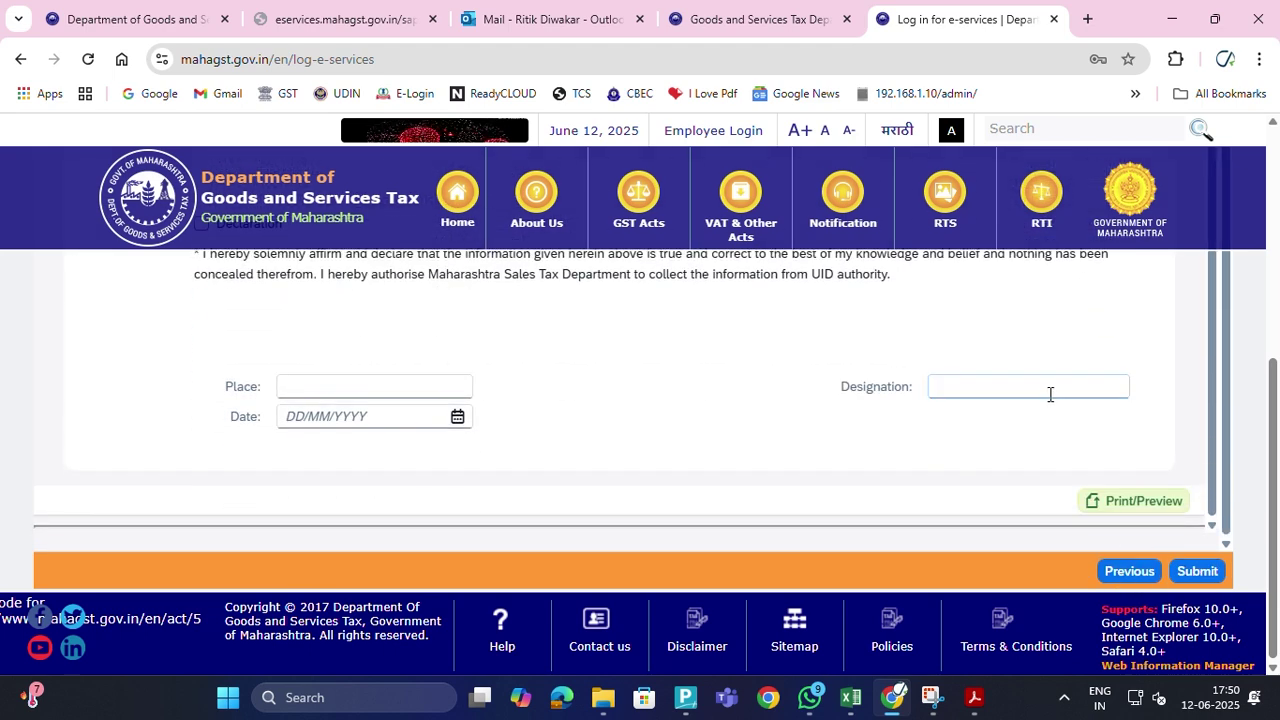
scroll(943, 440, "up", 5)
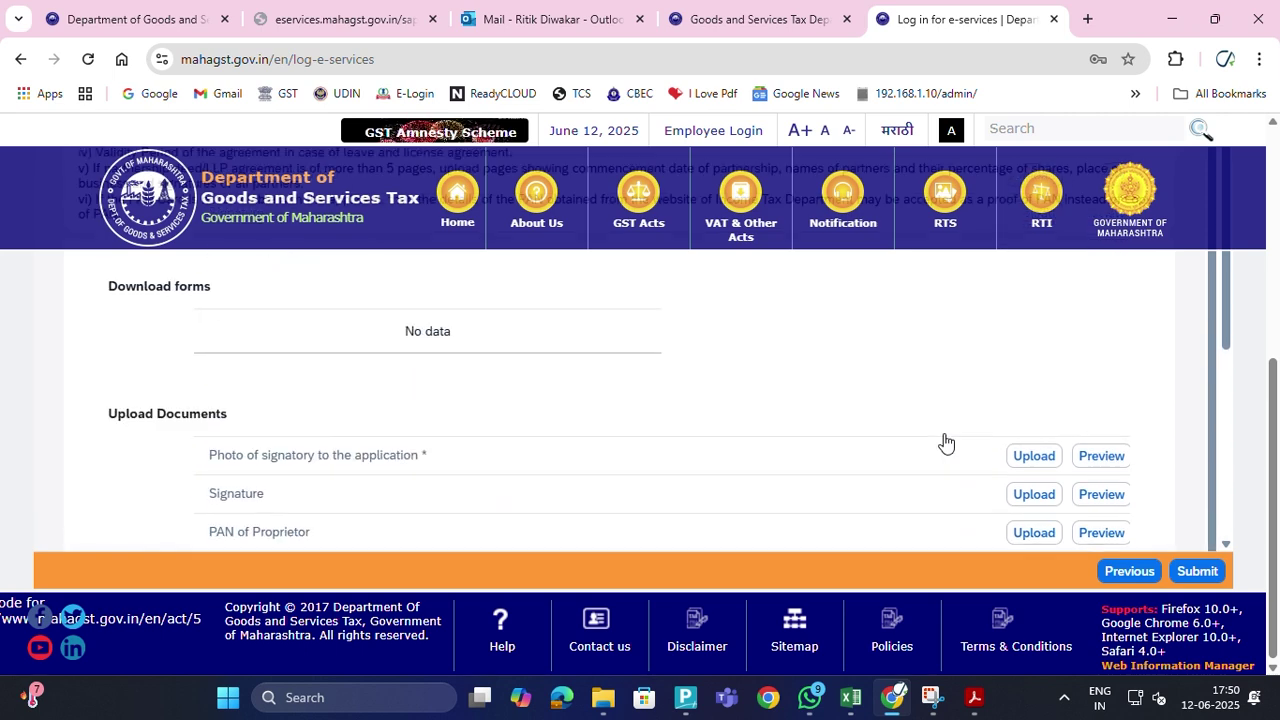
scroll(946, 442, "down", 5)
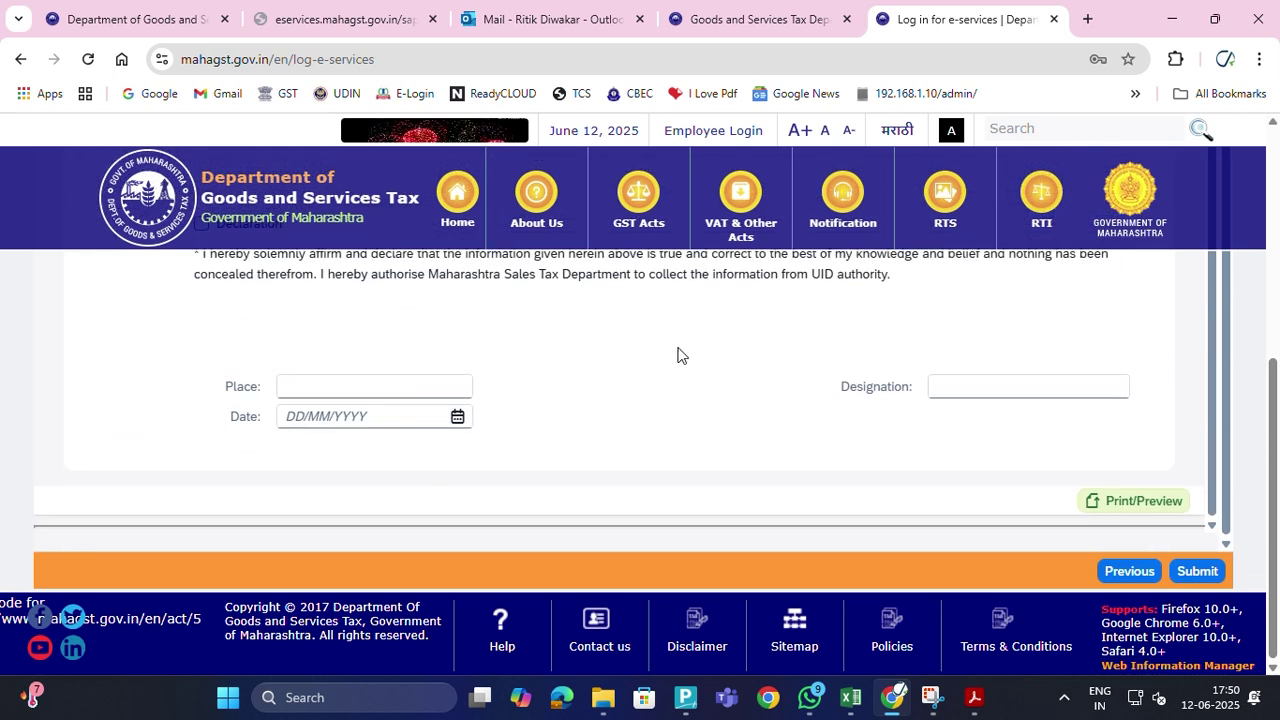
left_click(374, 394)
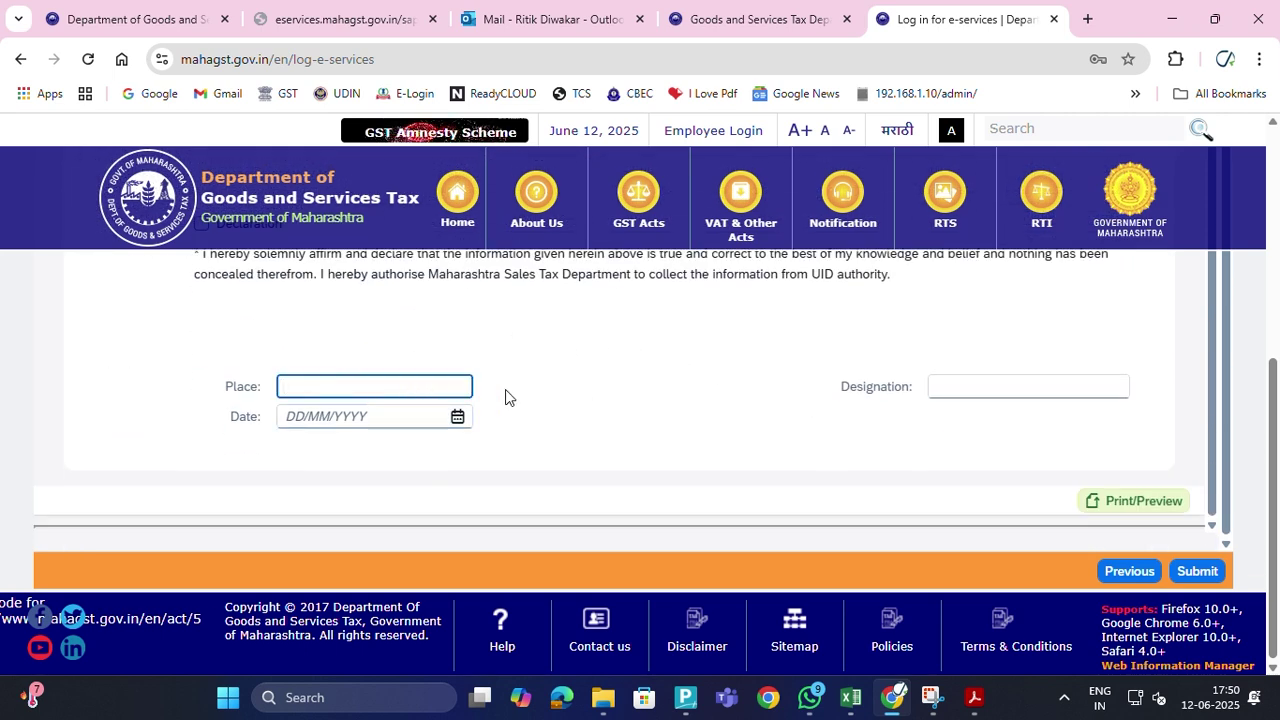
type("Mumbai")
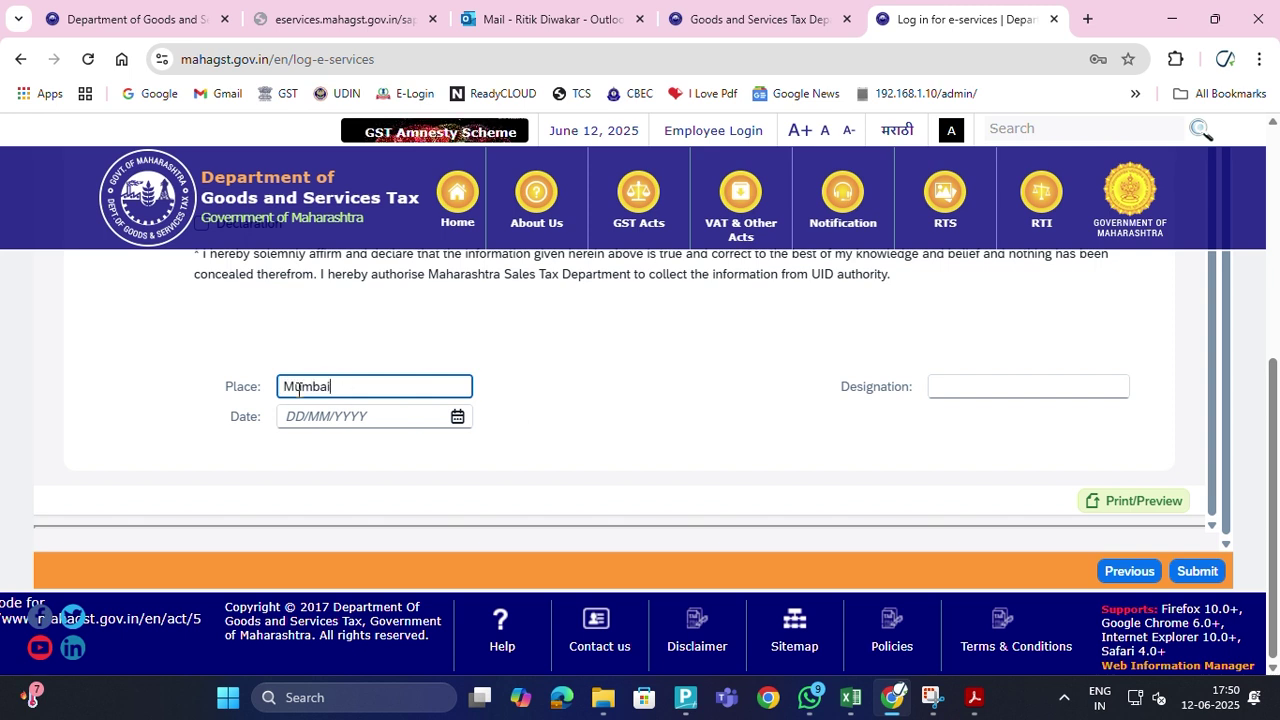
left_click(284, 424)
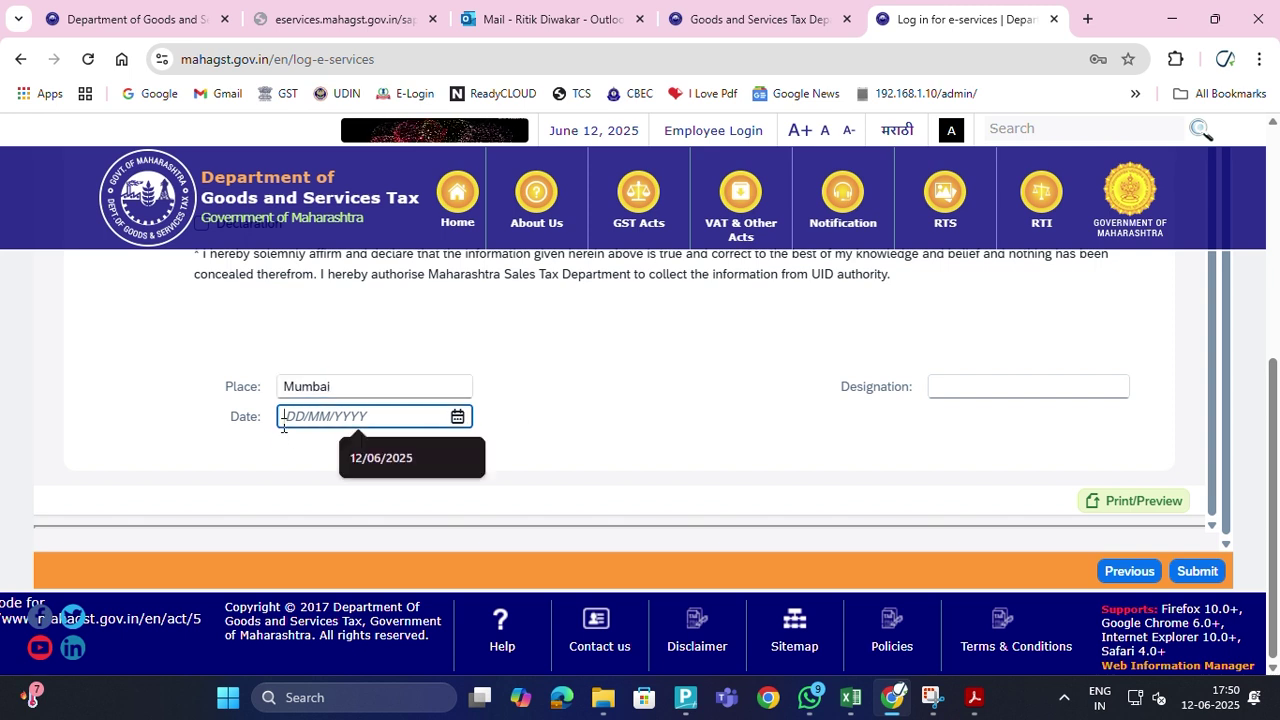
left_click(380, 458)
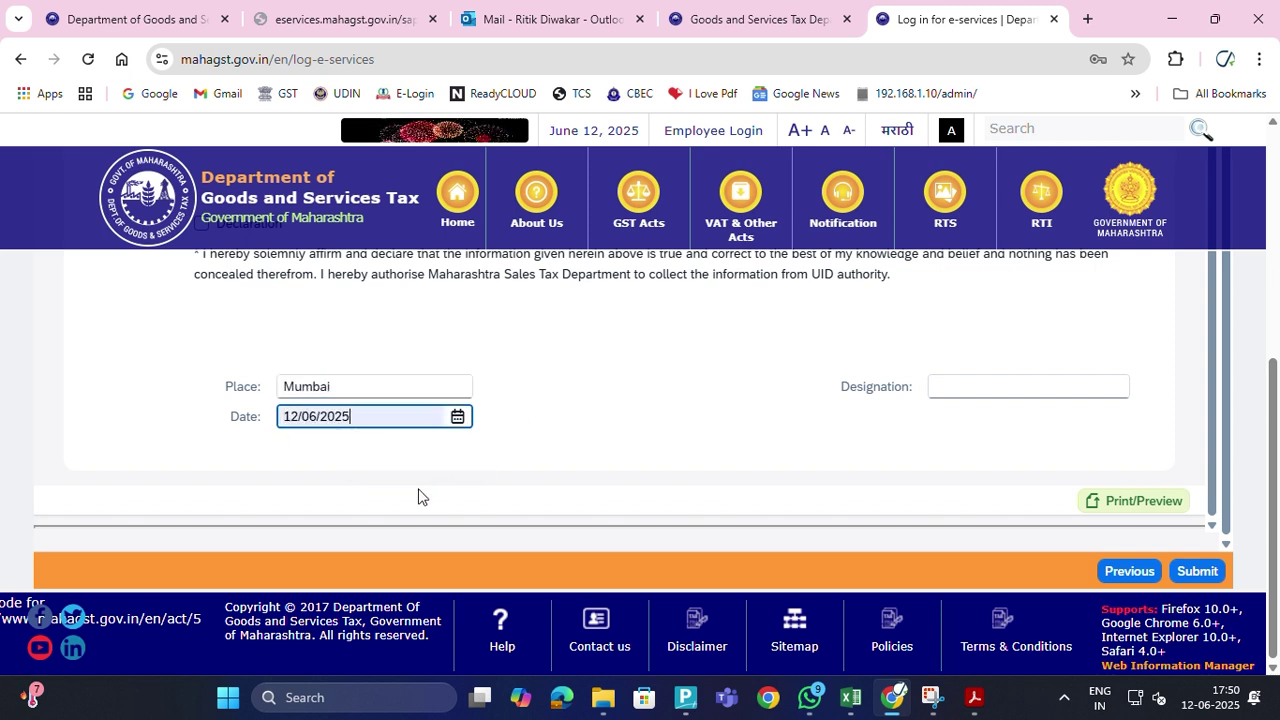
left_click(973, 386)
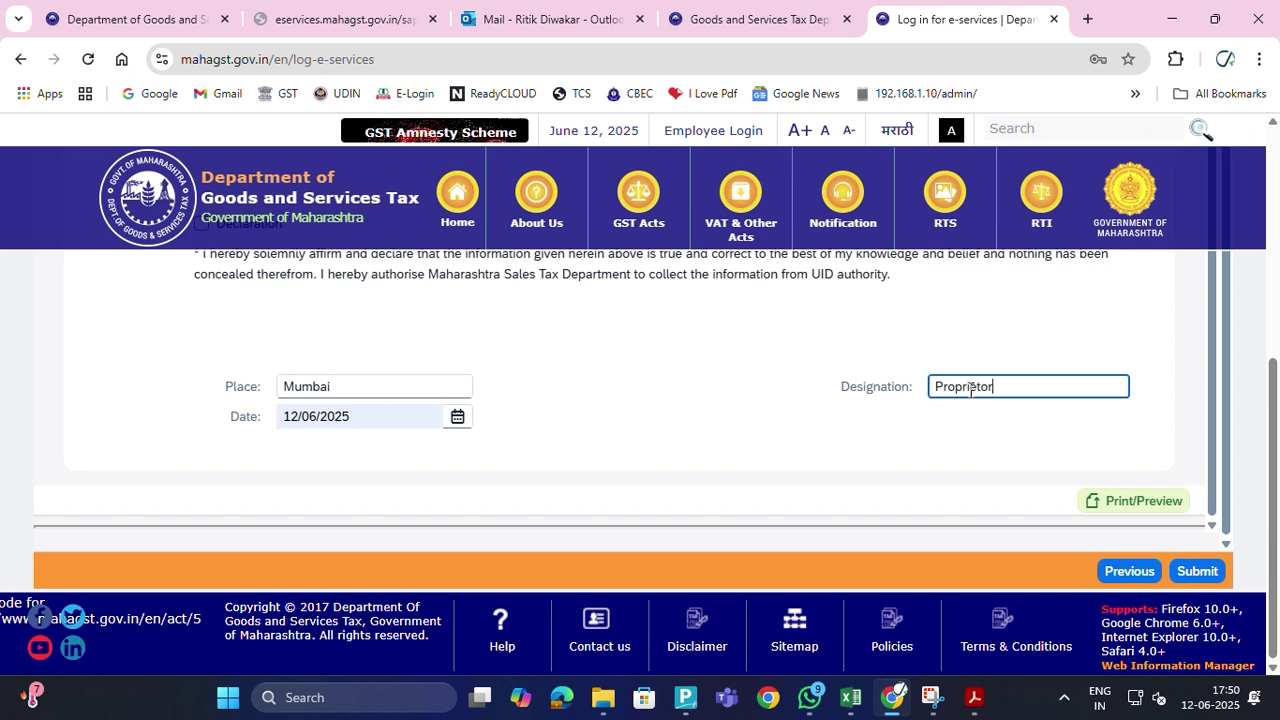
left_click(1128, 506)
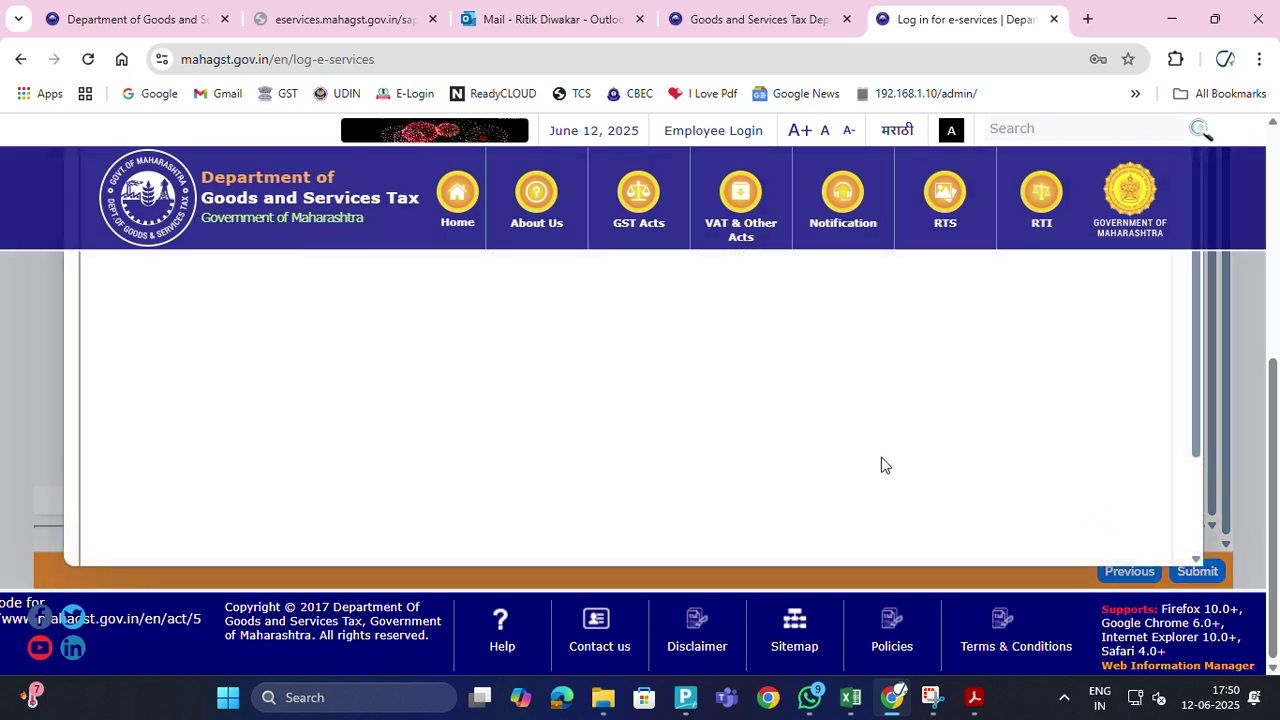
scroll(834, 409, "up", 4)
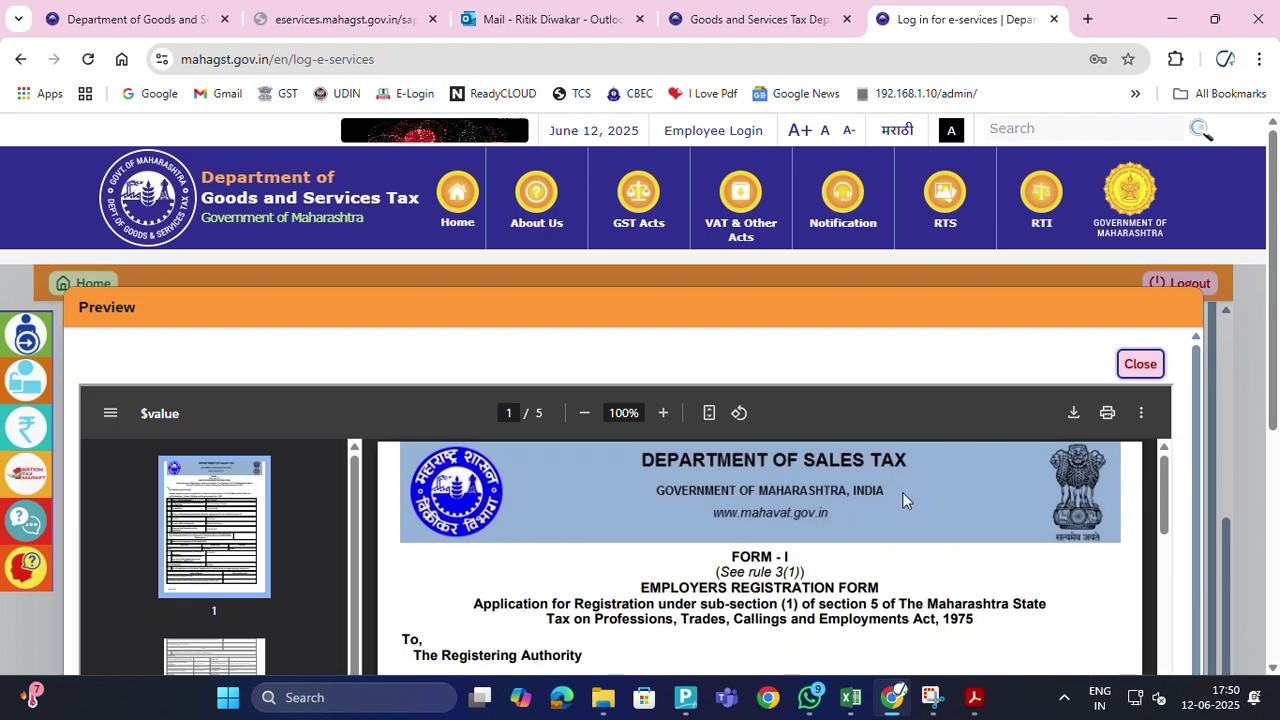
scroll(903, 494, "down", 4)
scroll(795, 515, "down", 2)
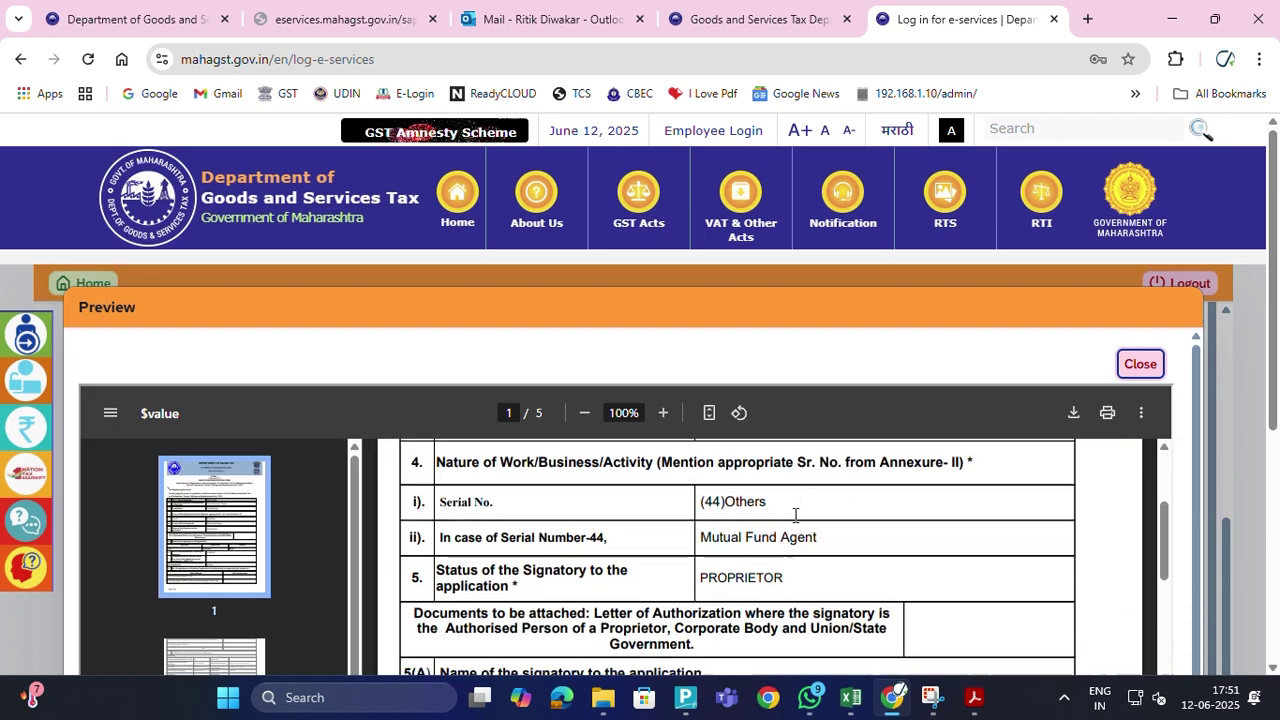
scroll(795, 515, "up", 1)
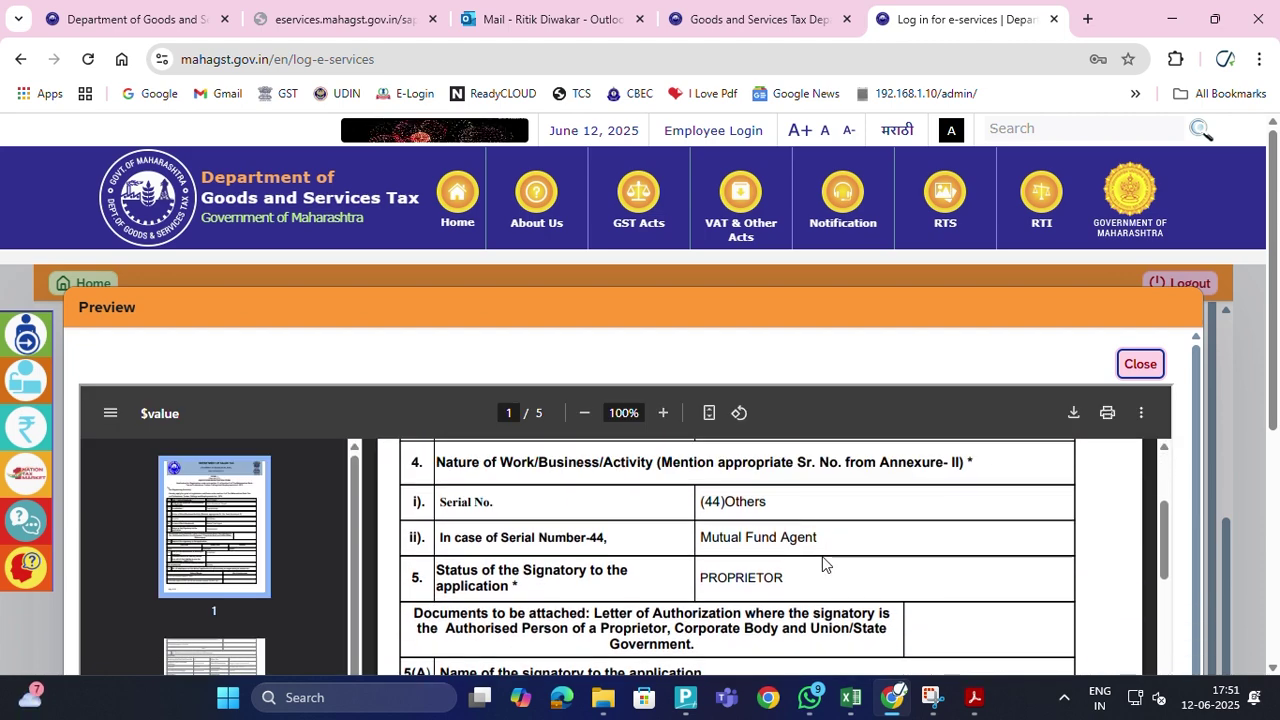
scroll(792, 575, "down", 2)
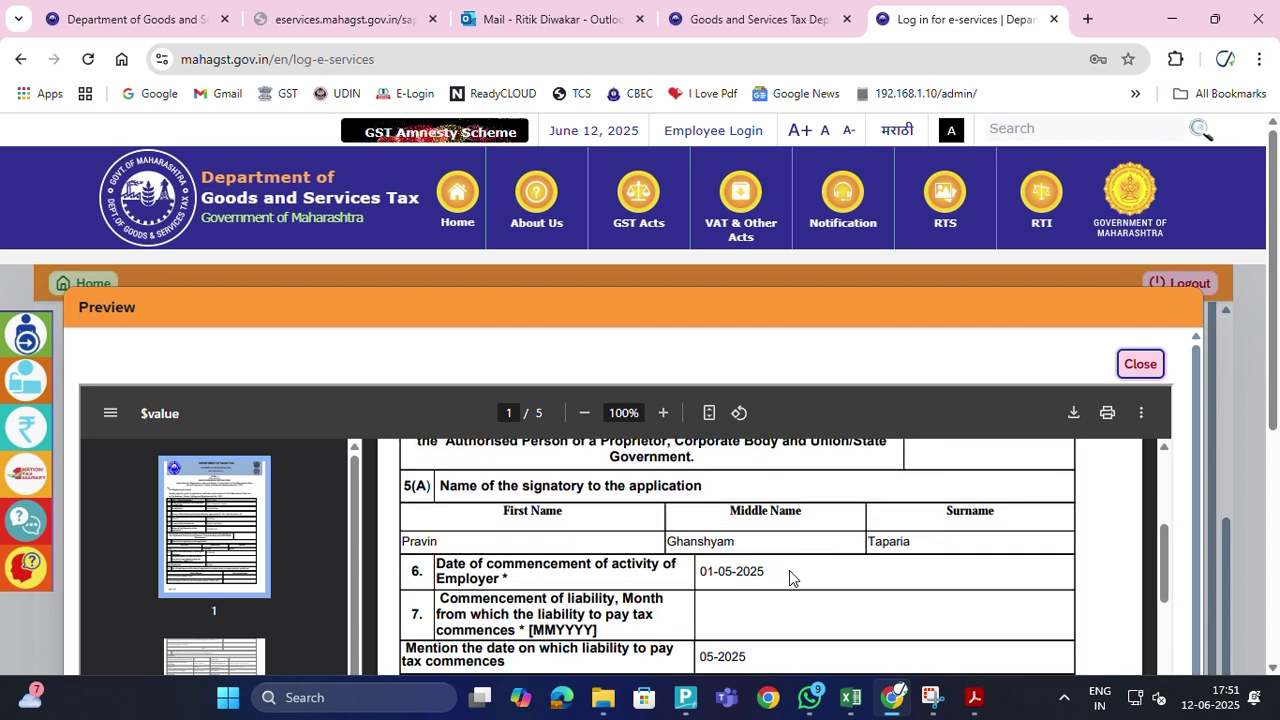
scroll(786, 580, "down", 3)
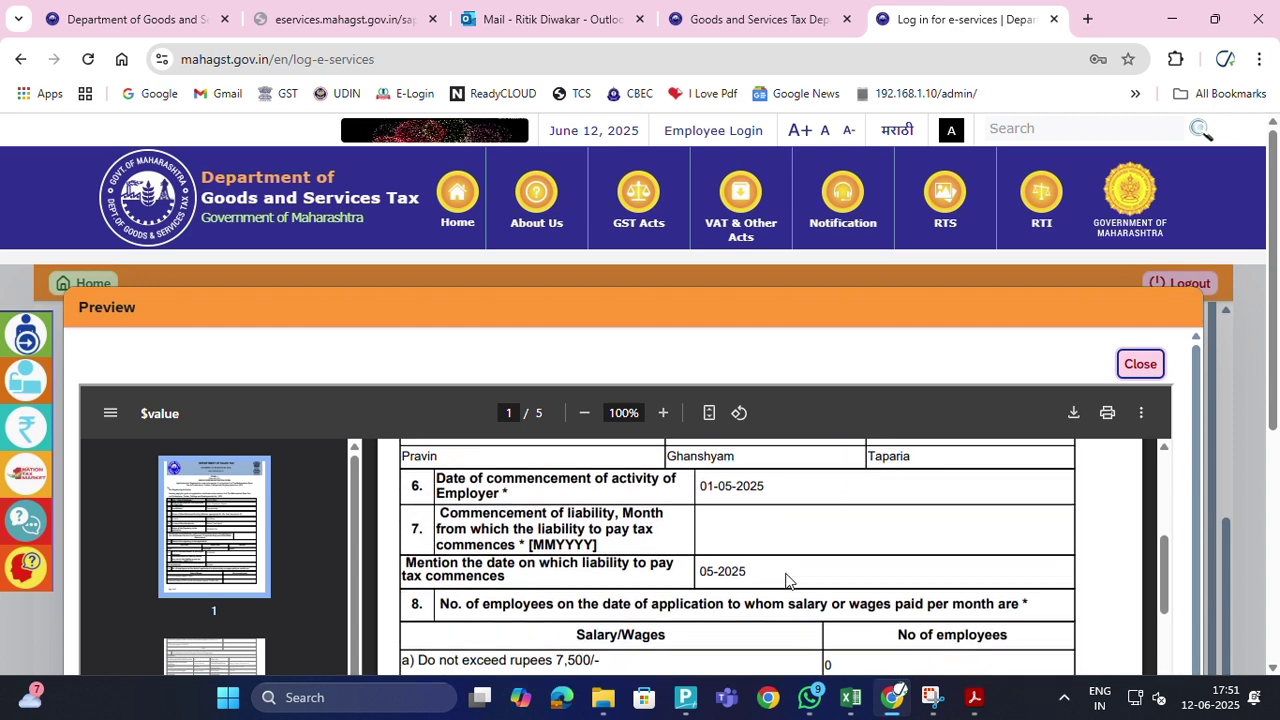
scroll(786, 580, "down", 4)
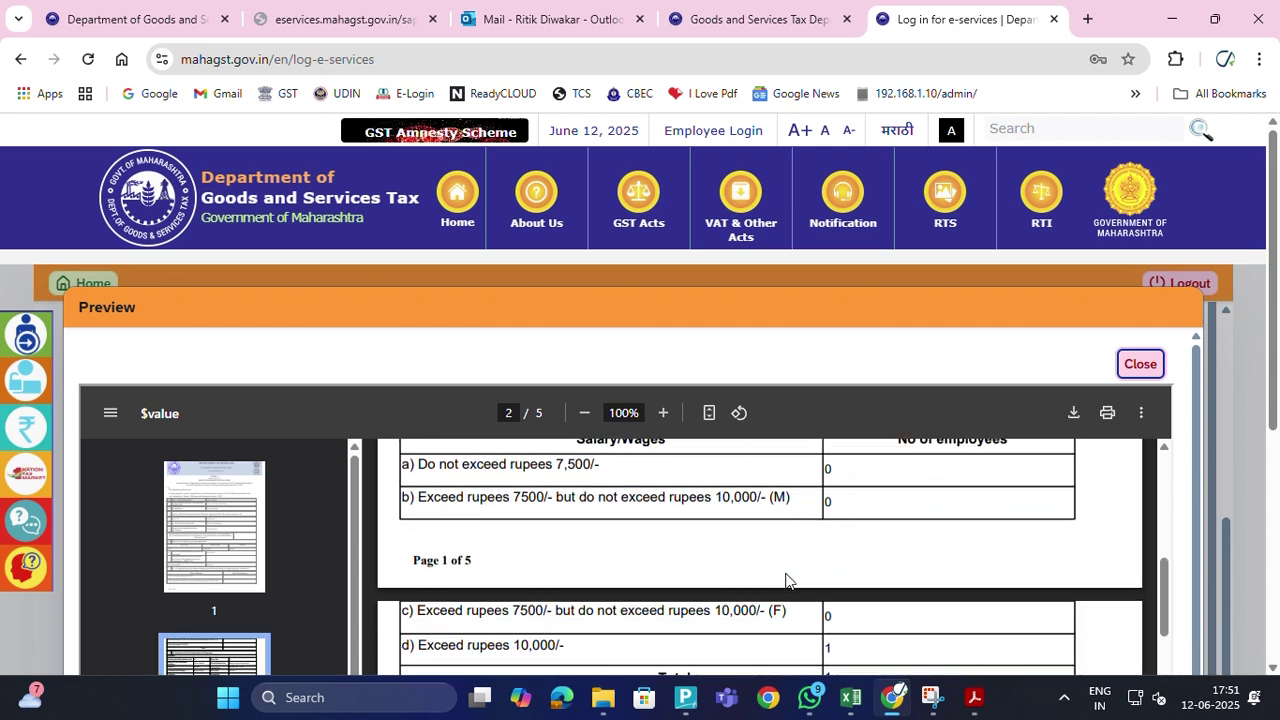
scroll(786, 580, "up", 3)
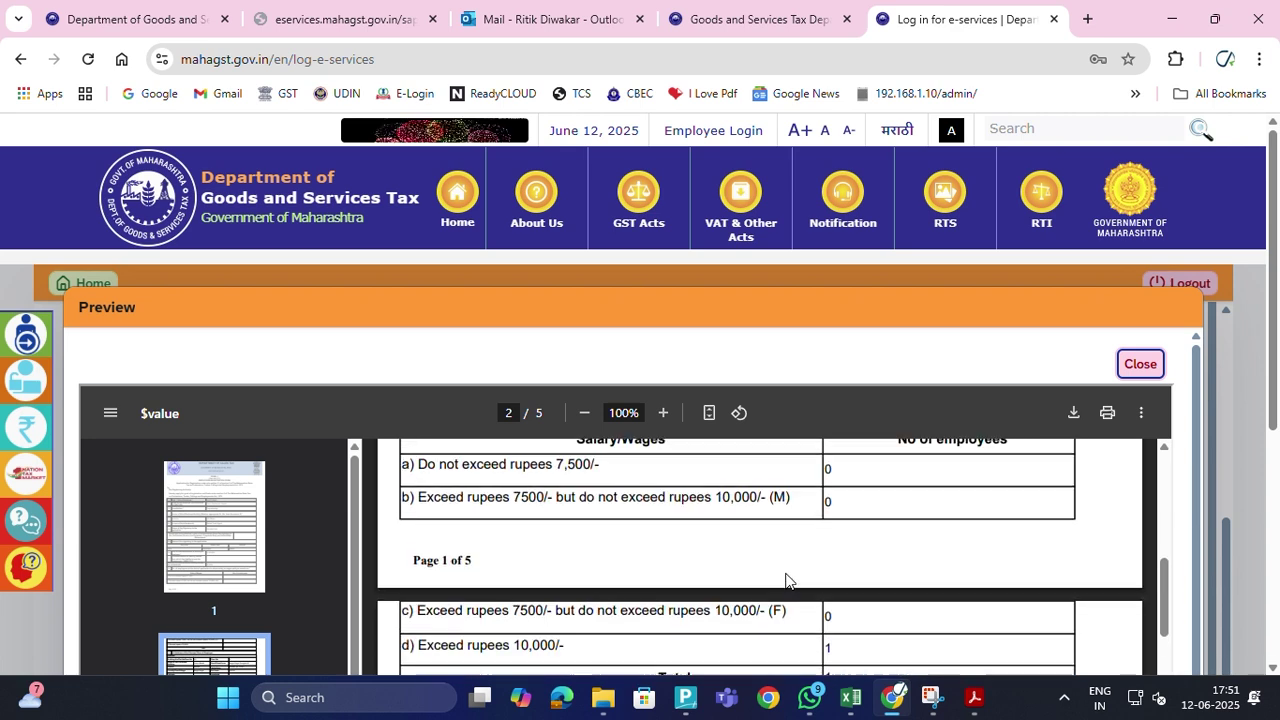
scroll(751, 535, "down", 3)
scroll(781, 568, "down", 5)
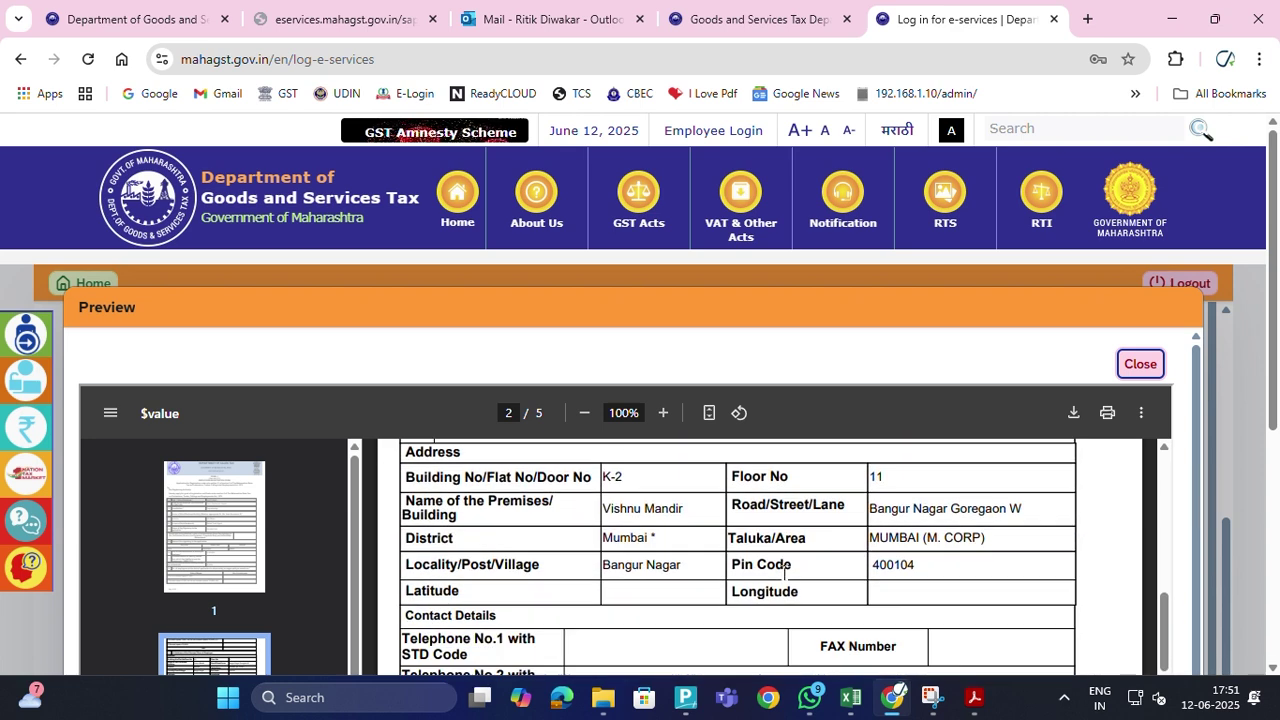
scroll(796, 597, "down", 8)
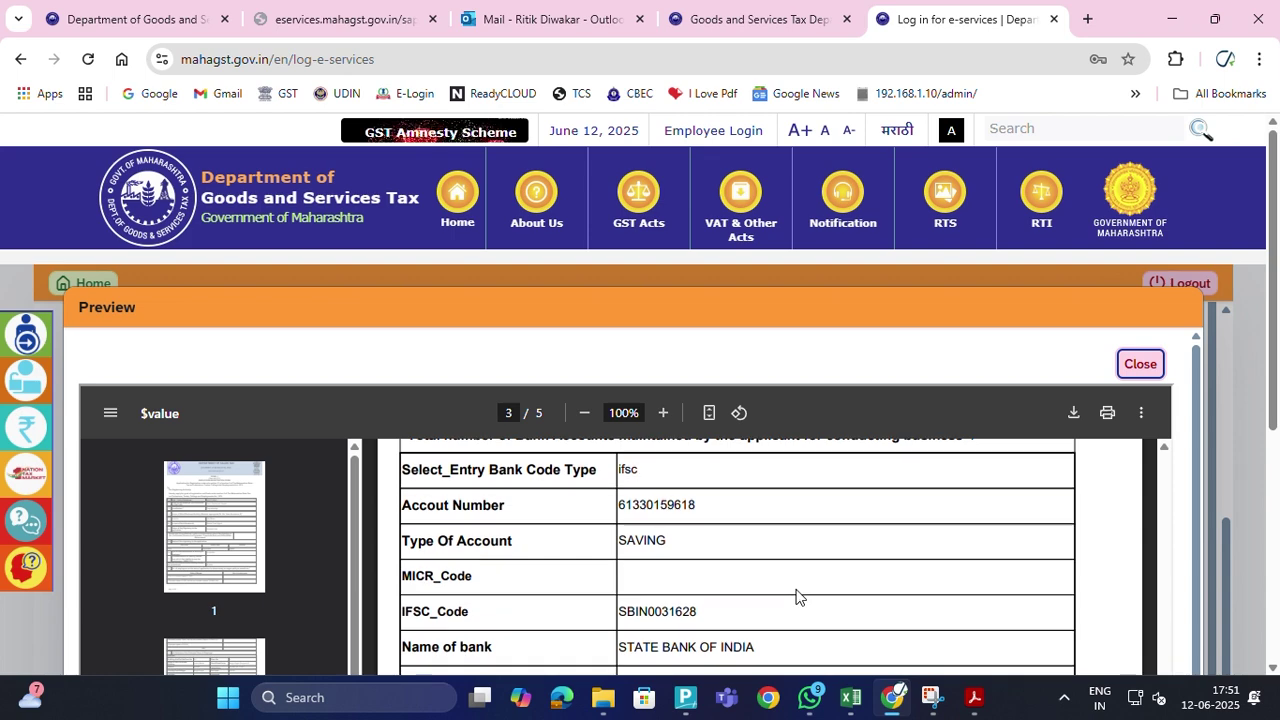
scroll(796, 597, "down", 2)
scroll(796, 597, "up", 2)
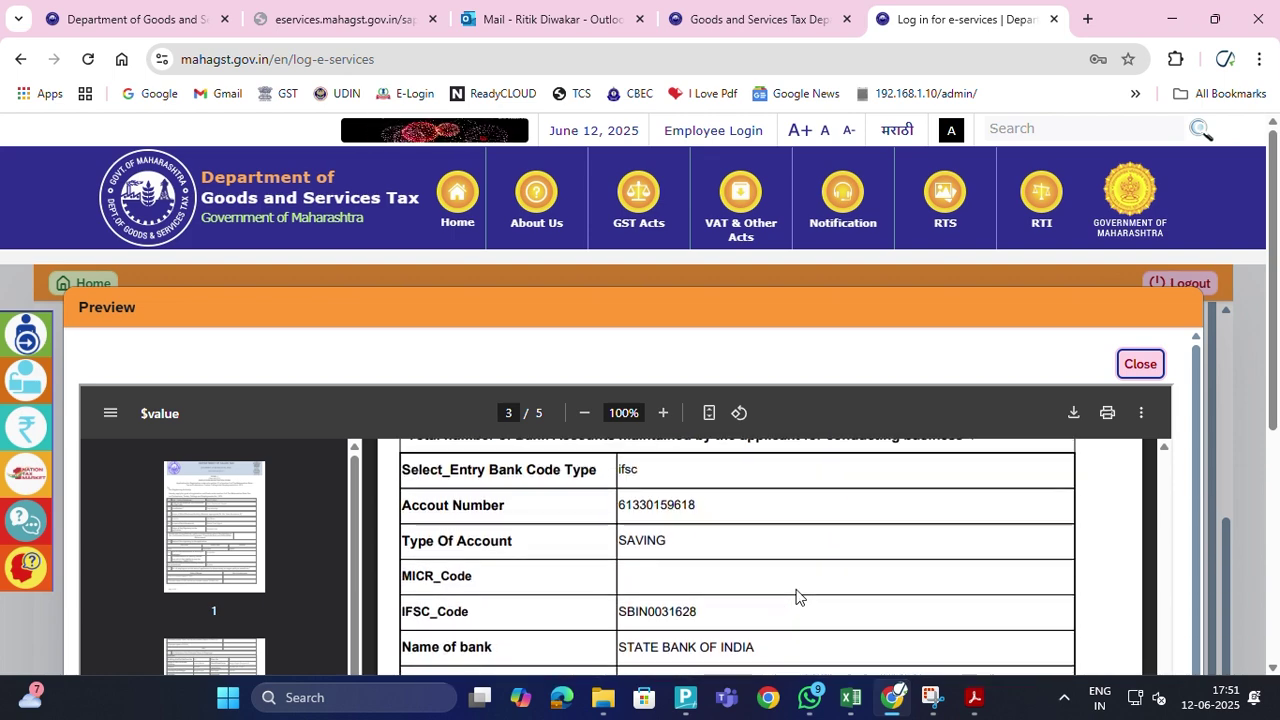
scroll(796, 597, "up", 8)
scroll(796, 597, "down", 6)
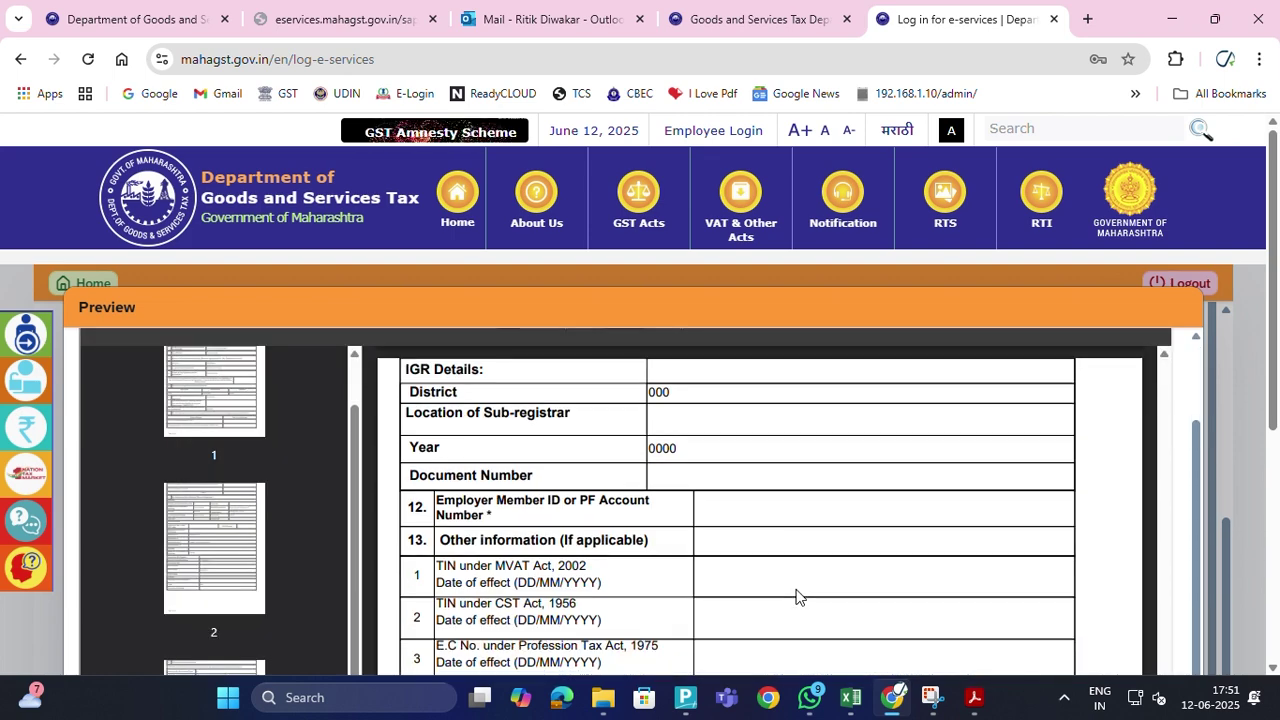
scroll(796, 597, "up", 5)
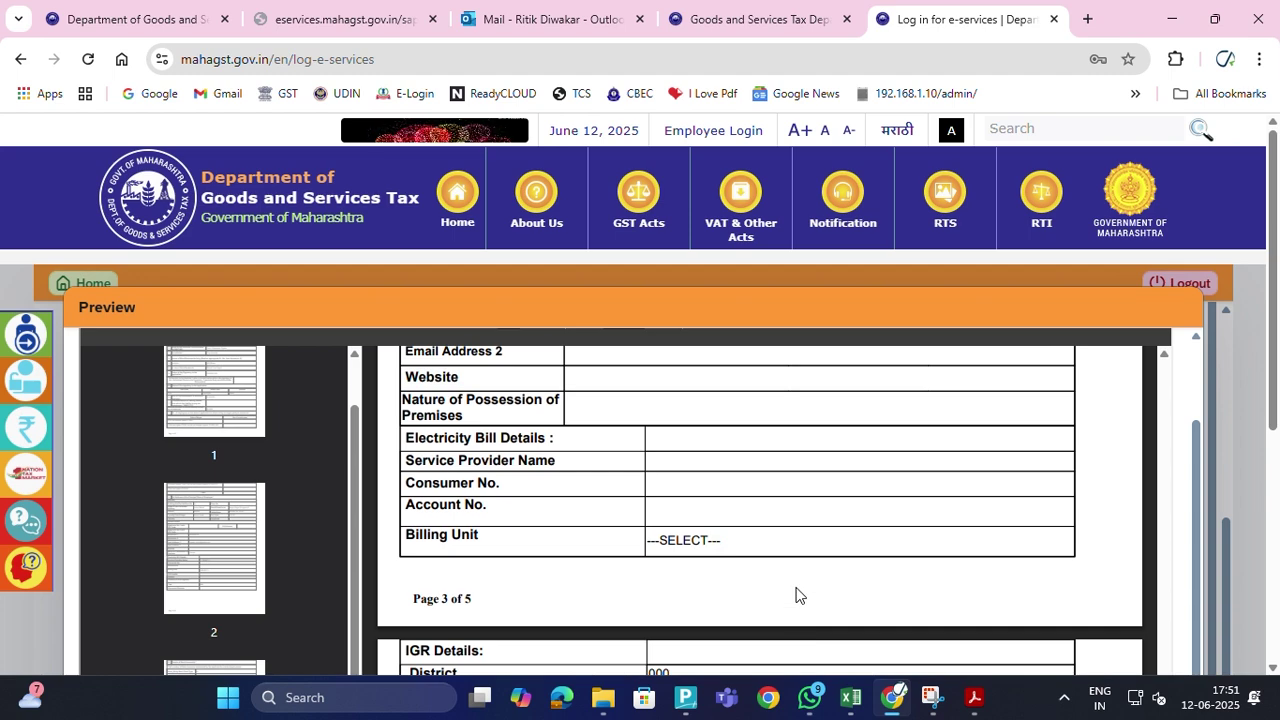
scroll(796, 597, "down", 10)
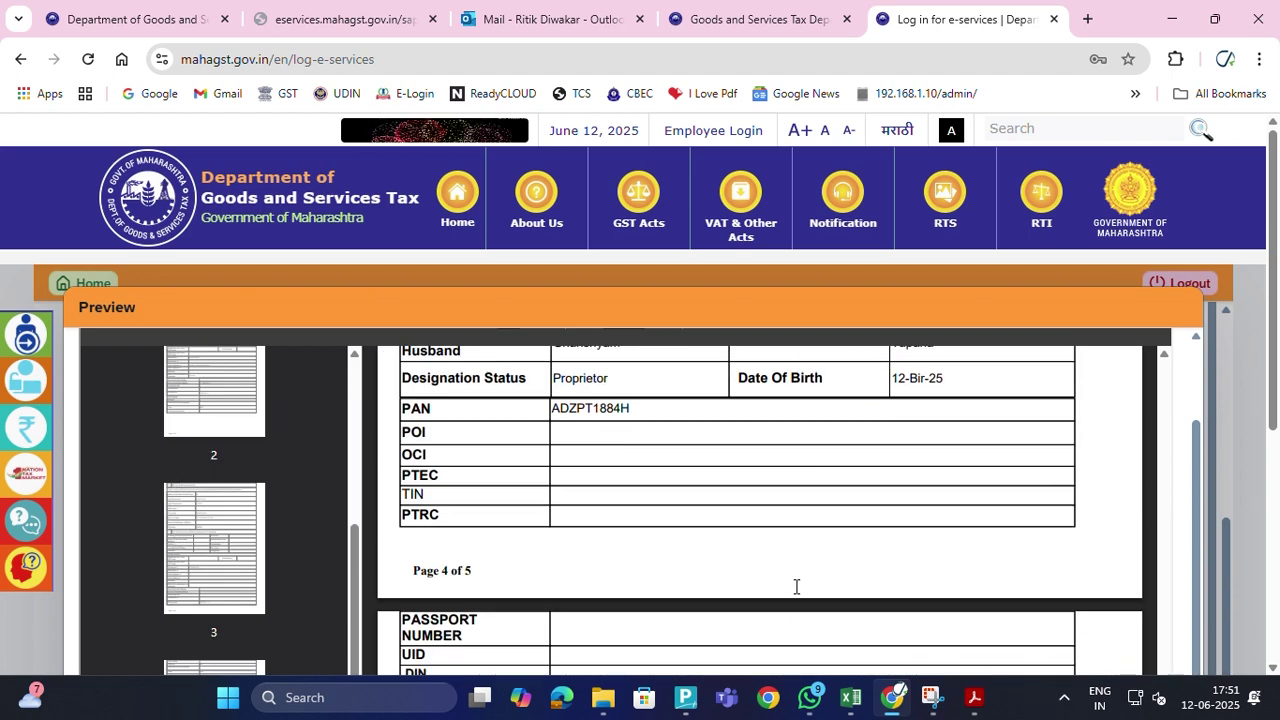
scroll(796, 586, "down", 6)
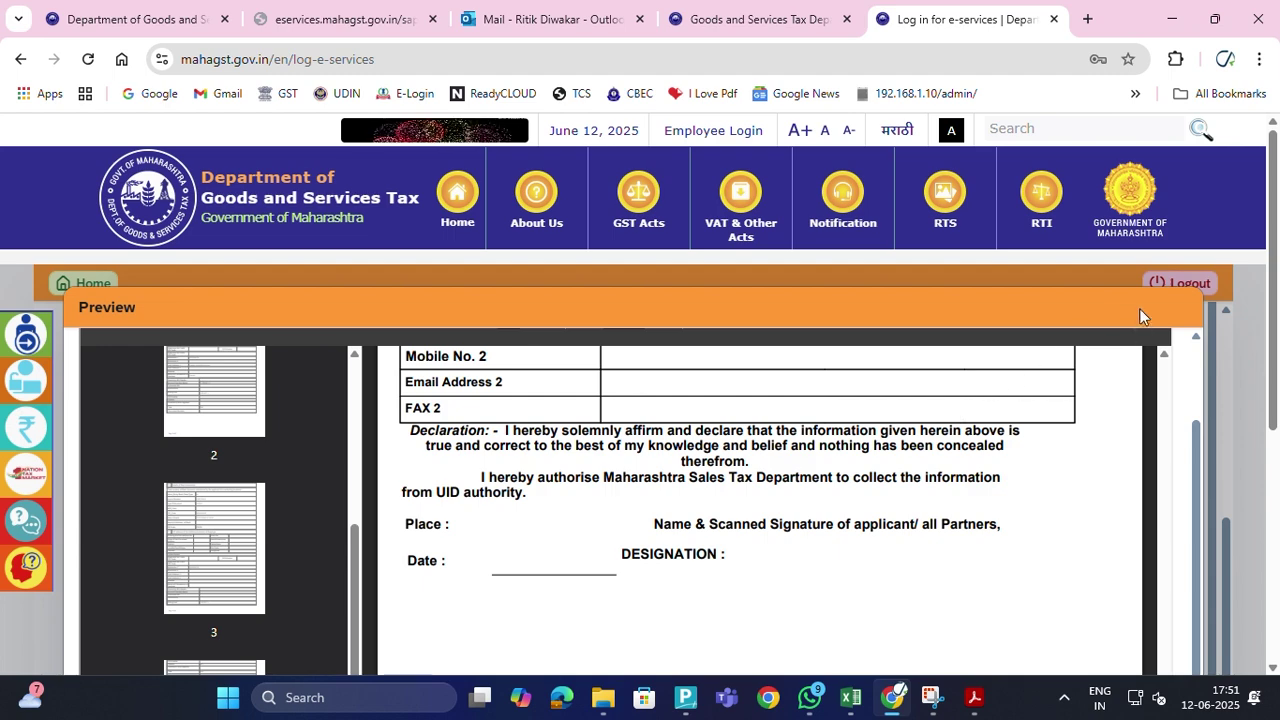
scroll(1103, 403, "up", 5)
scroll(1183, 439, "up", 1)
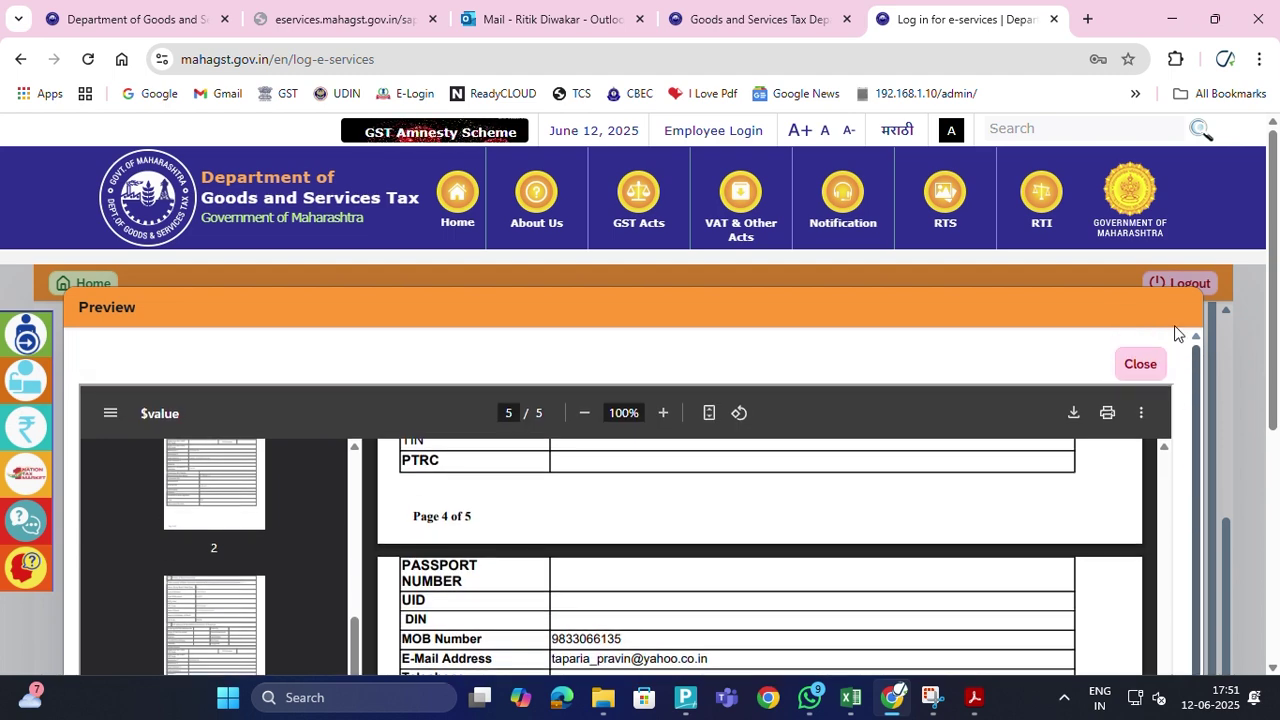
Close the preview, tick the Declaration checkbox and submit the application again
left_click(1138, 364)
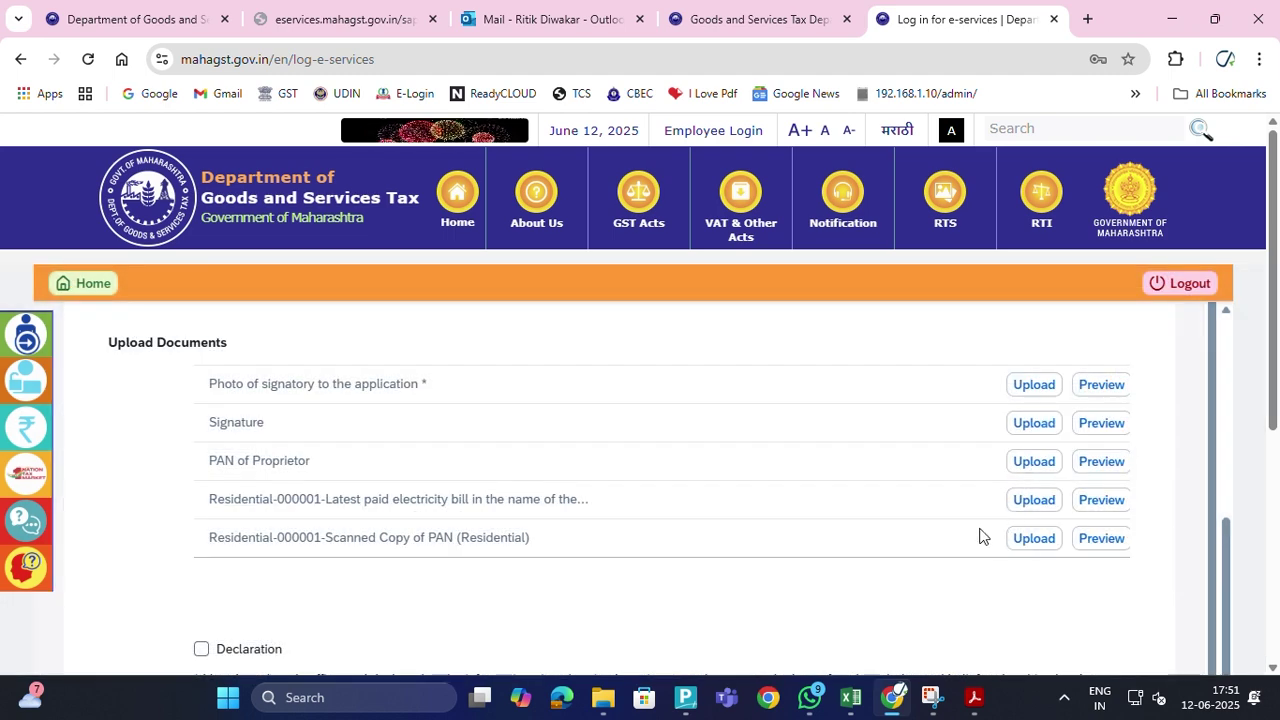
scroll(980, 537, "down", 5)
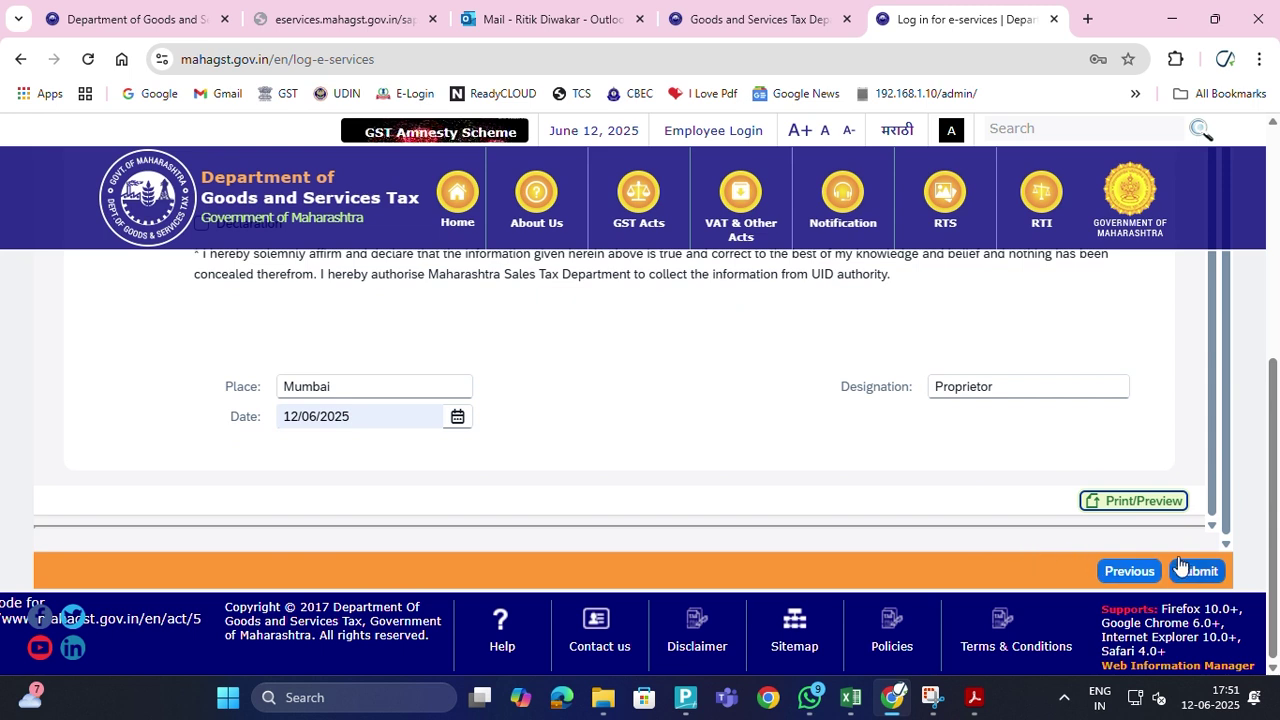
left_click(1182, 567)
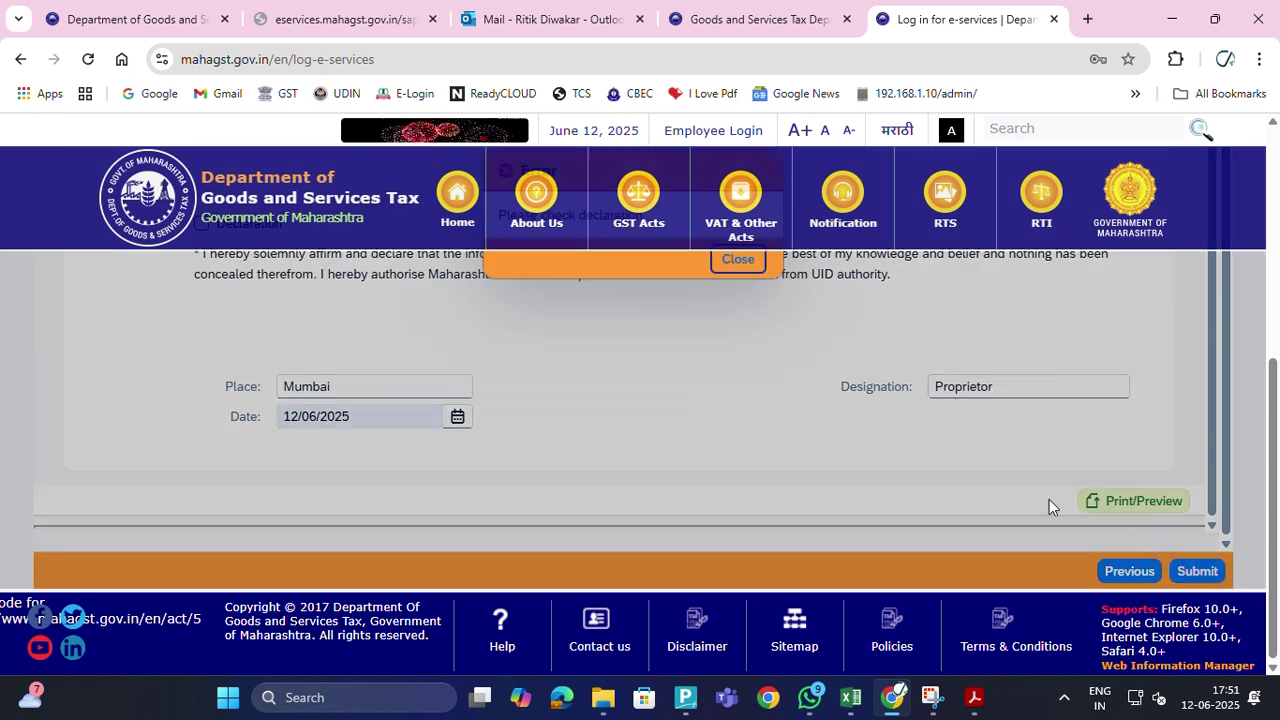
scroll(815, 408, "up", 2)
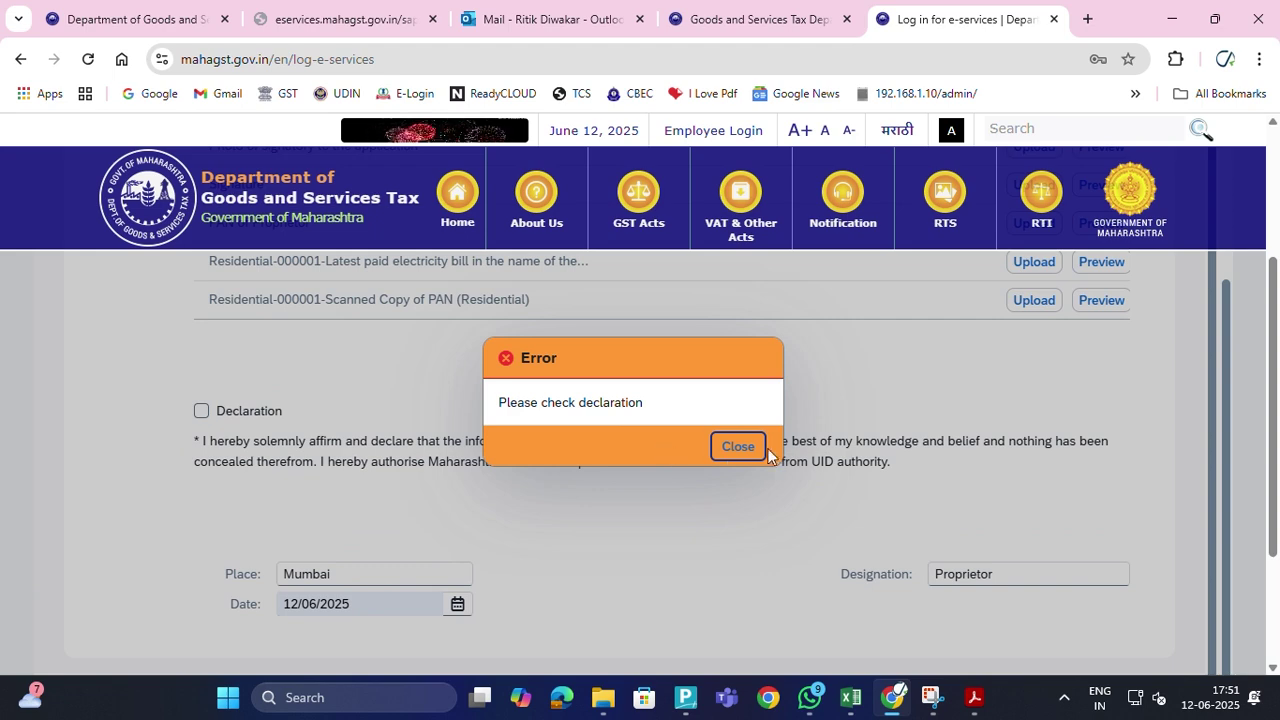
left_click(735, 447)
left_click(203, 411)
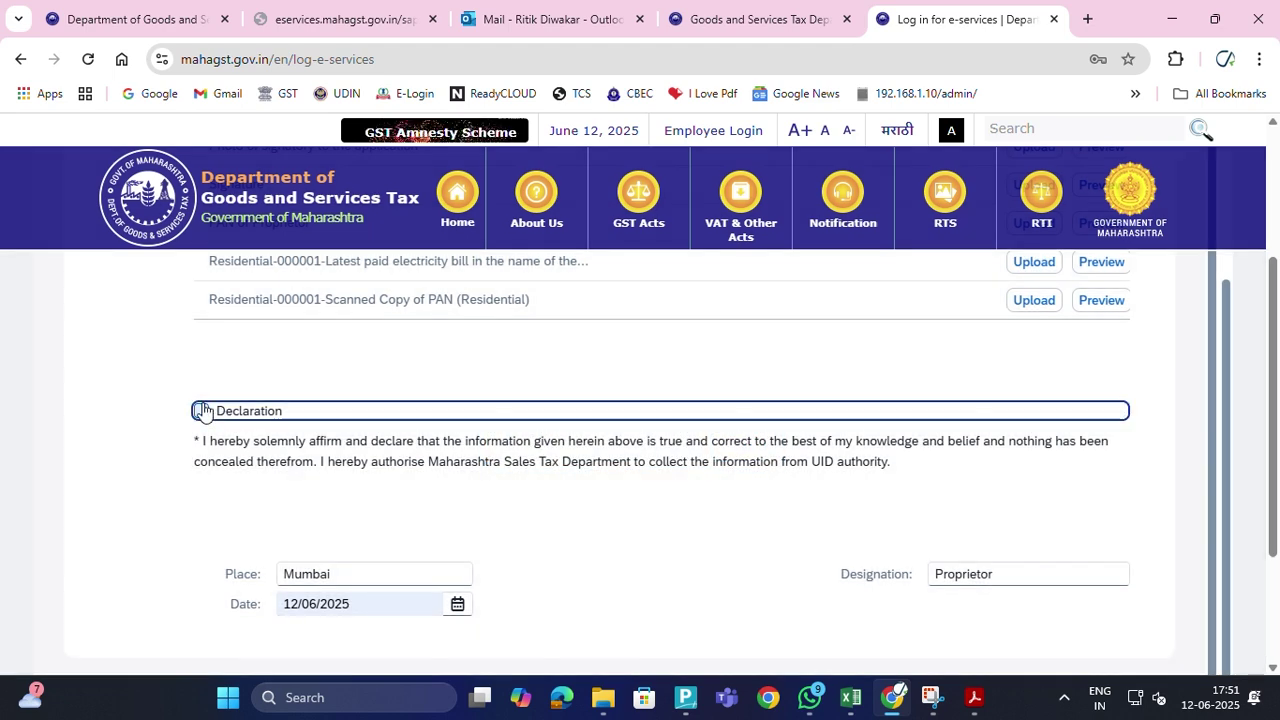
scroll(992, 514, "down", 4)
left_click(1196, 572)
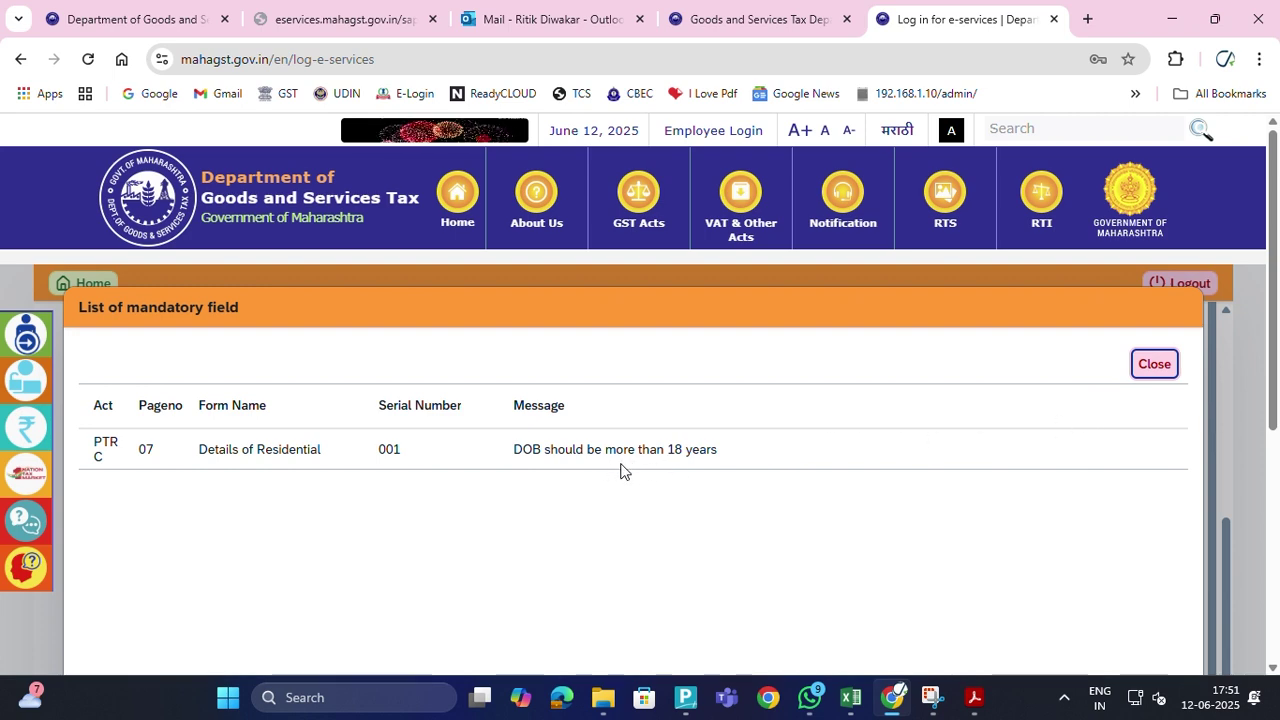
Close the mandatory-field list and return to step 7, Details of Residential
left_click(1155, 366)
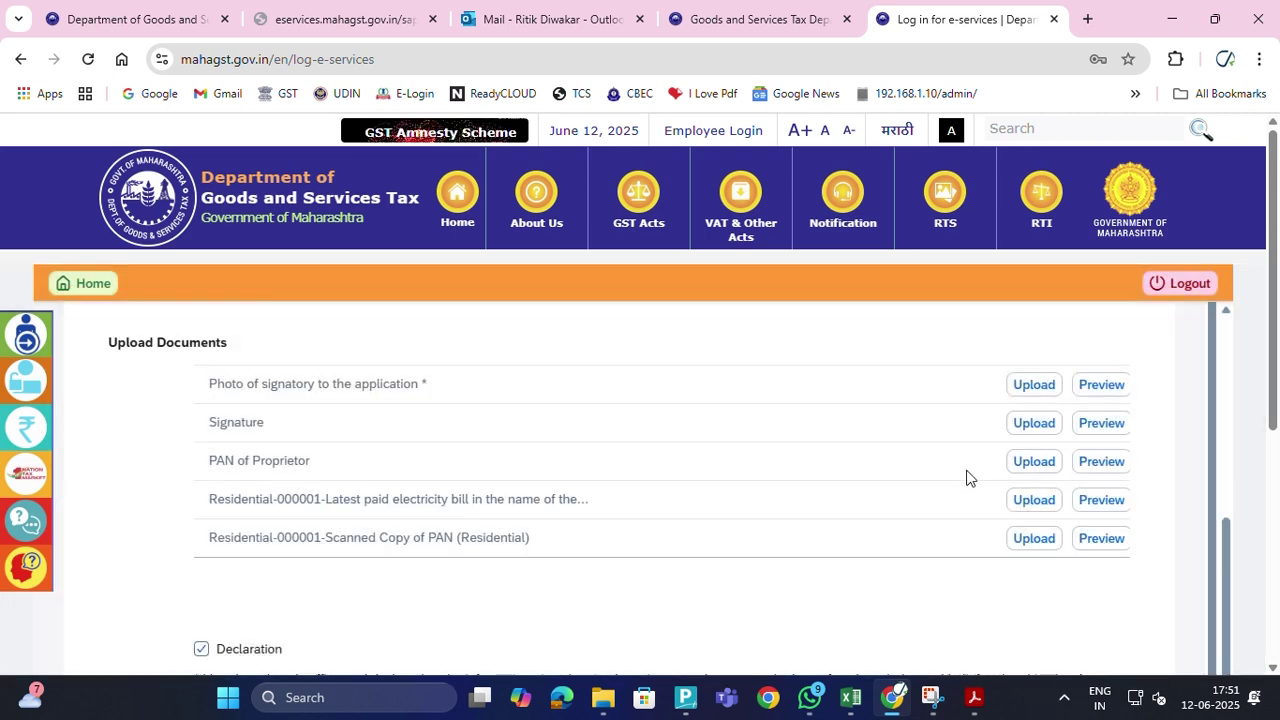
scroll(914, 494, "up", 2)
scroll(914, 494, "down", 2)
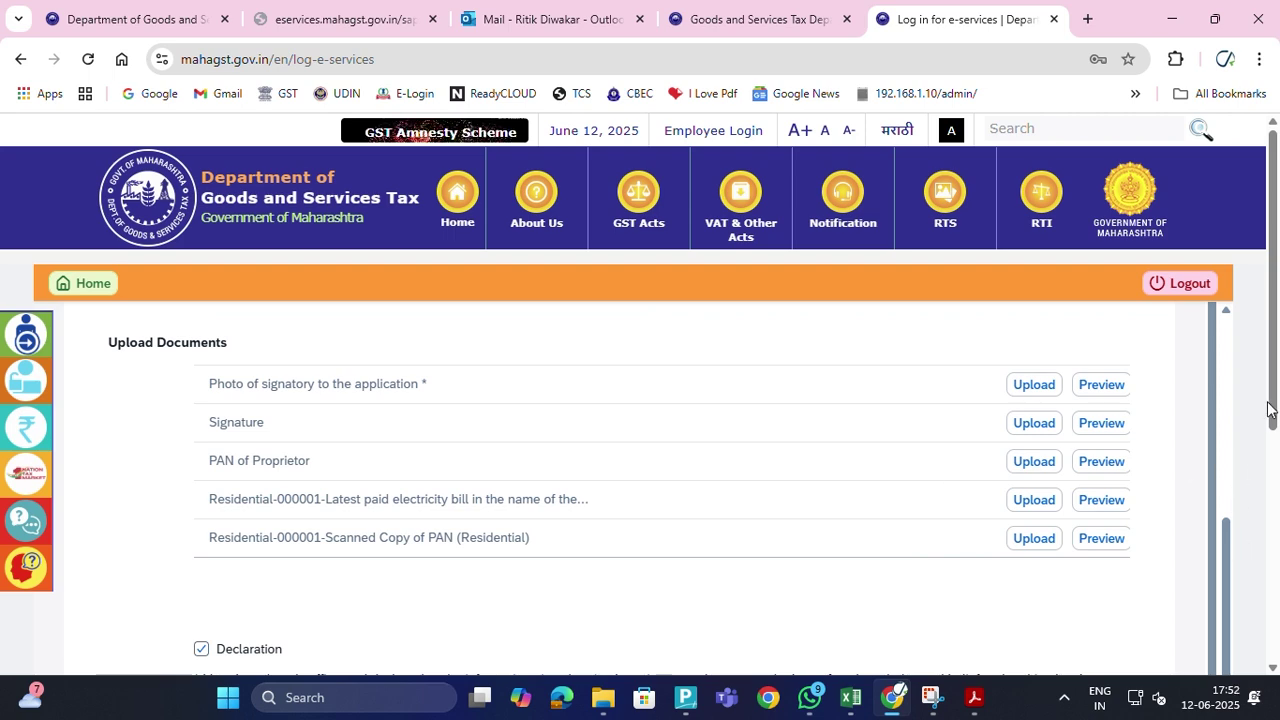
left_click_drag(1274, 410, 1278, 180)
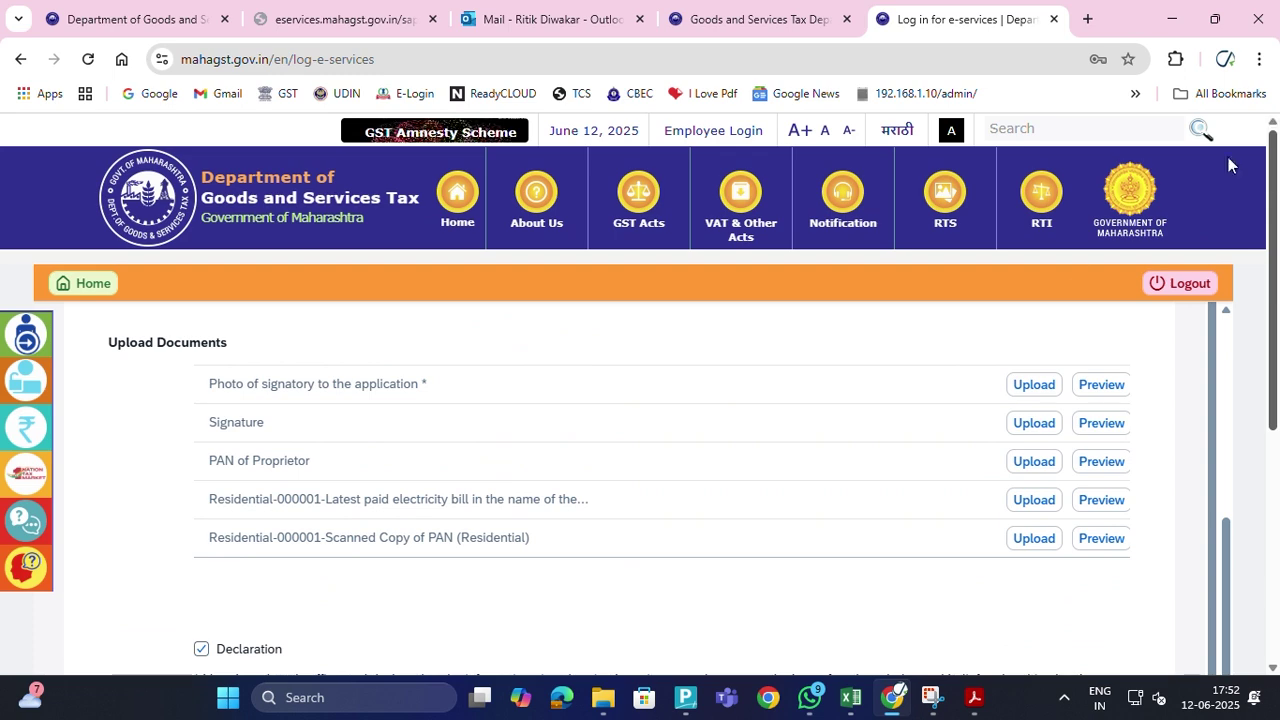
scroll(806, 317, "up", 1)
middle_click(806, 317)
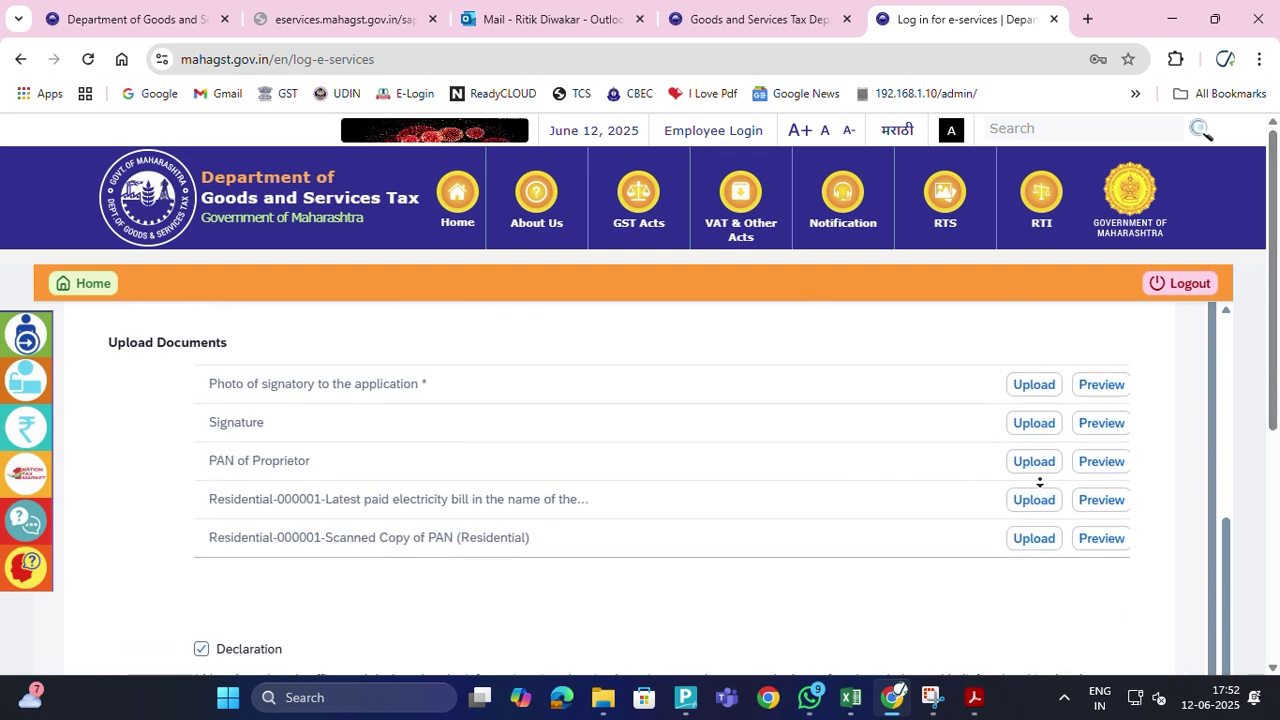
left_click_drag(1229, 535, 1218, 298)
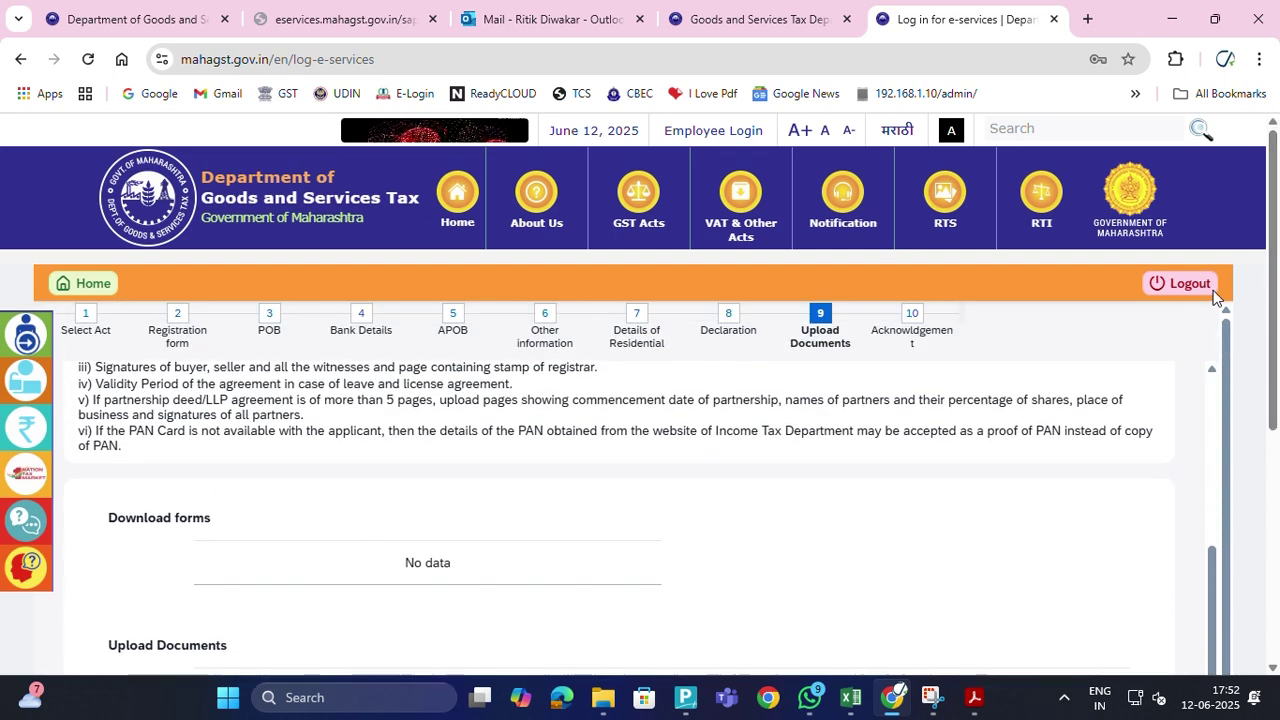
left_click(651, 336)
Scroll the panel up to Details(1), where the date of birth reads 12/06/2025
scroll(773, 544, "down", 5)
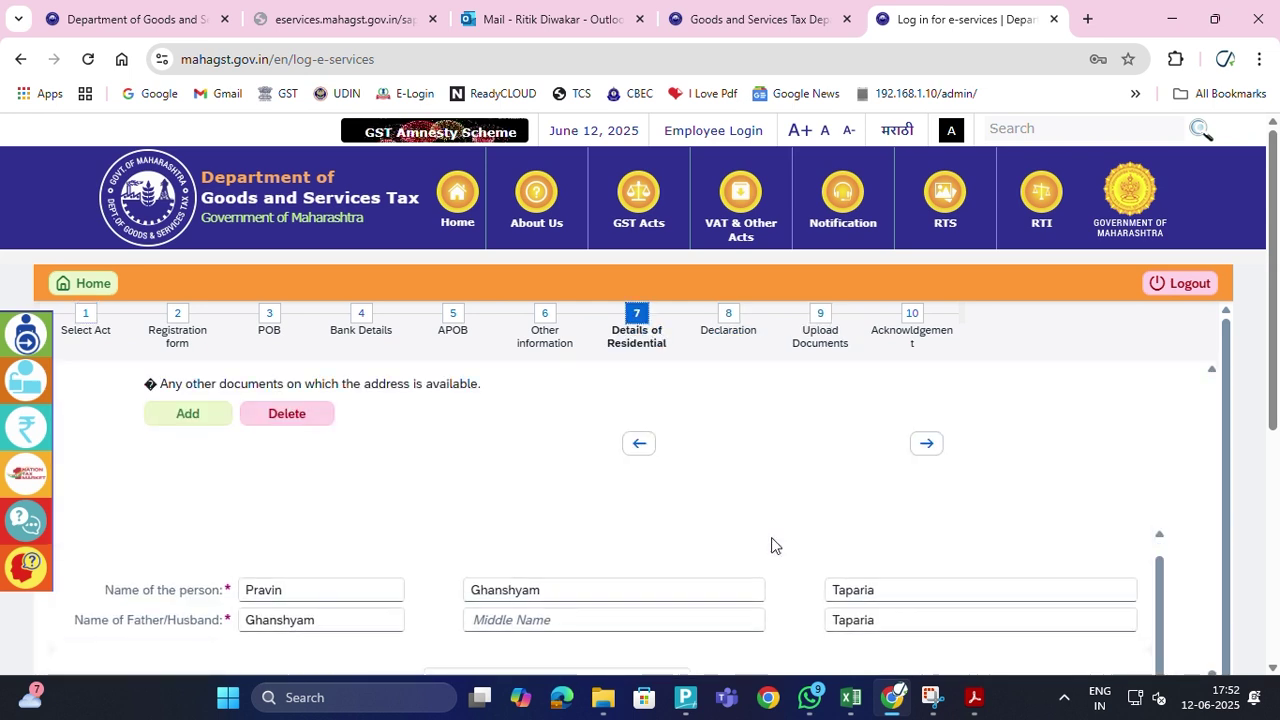
scroll(803, 592, "down", 3)
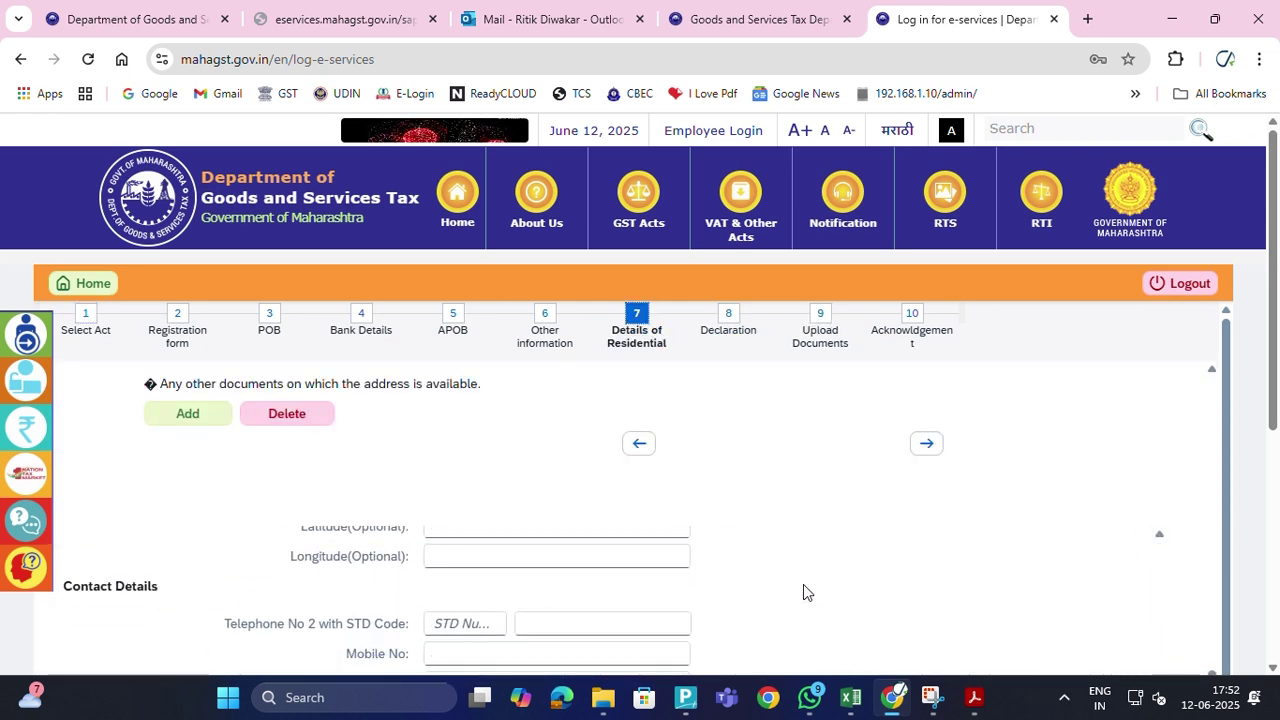
scroll(805, 592, "down", 6)
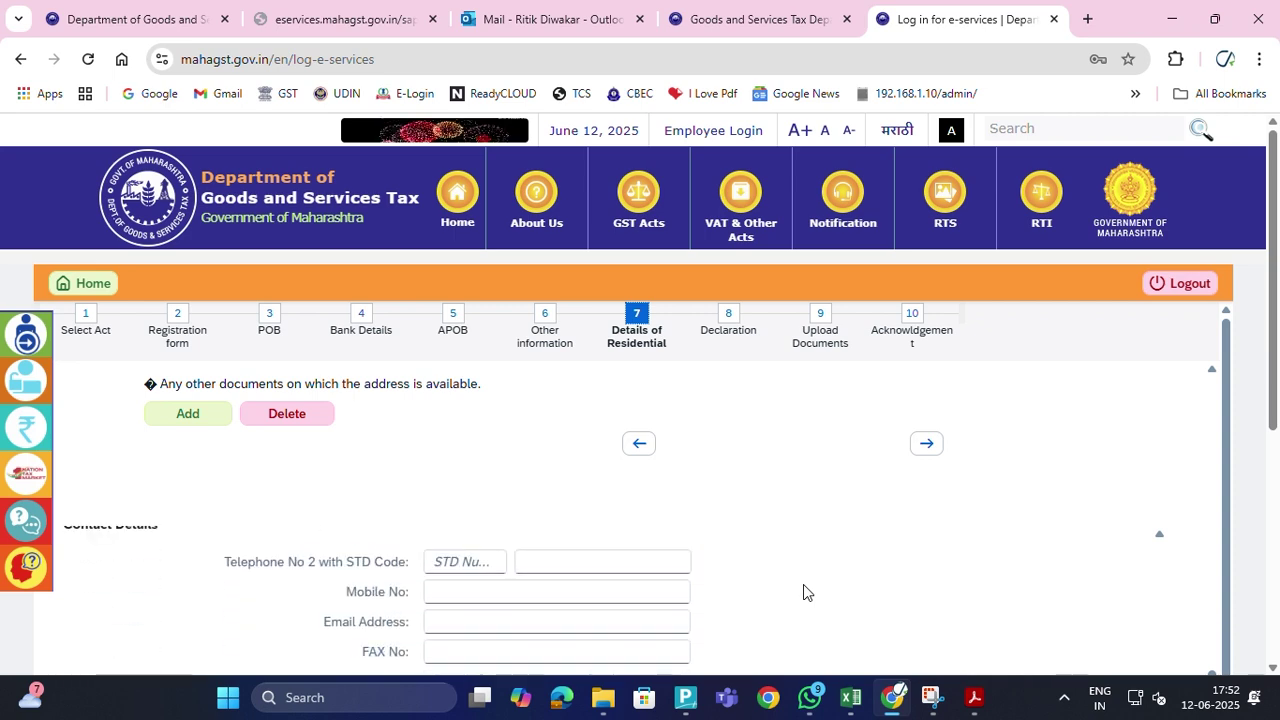
scroll(803, 590, "down", 3)
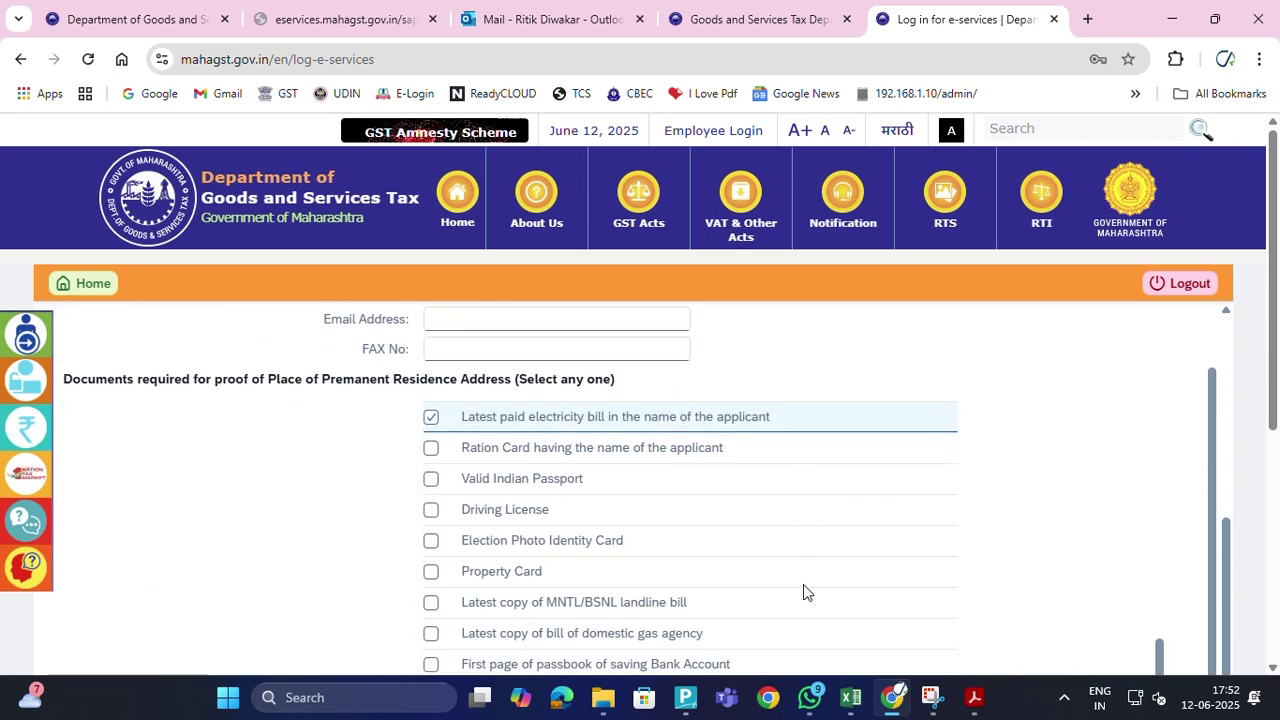
scroll(962, 518, "down", 5)
scroll(965, 515, "up", 10)
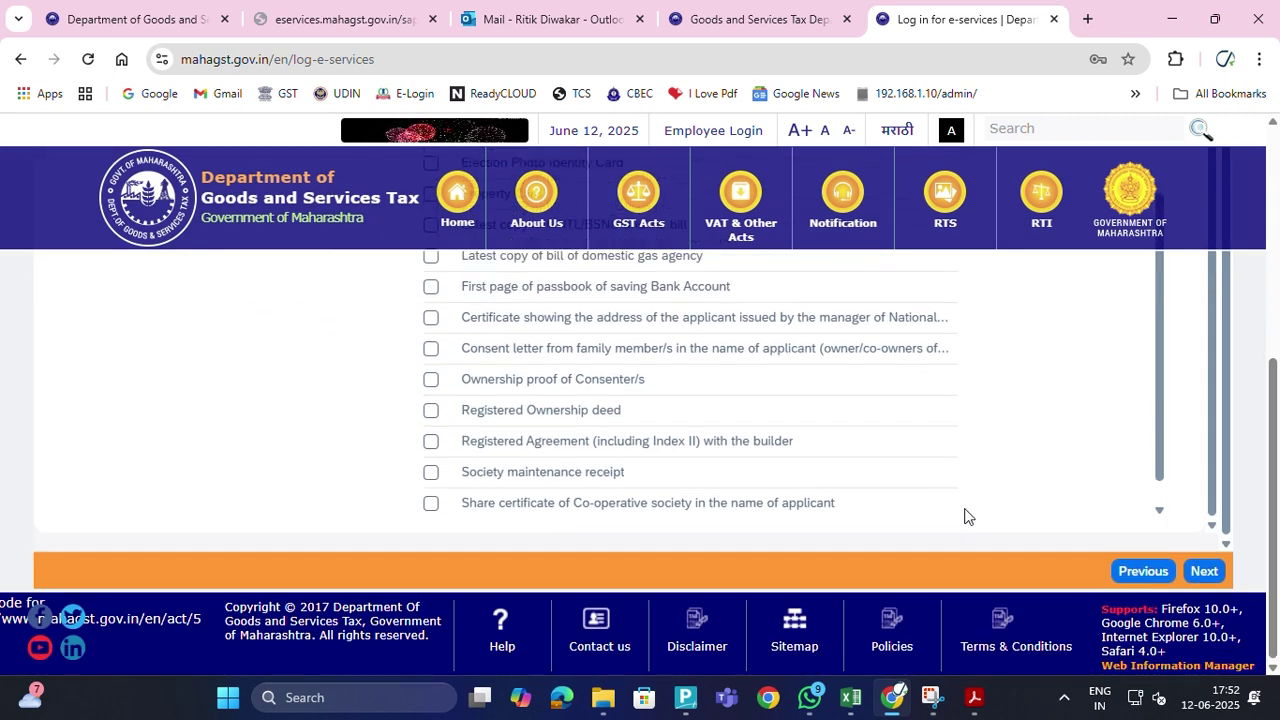
scroll(958, 514, "up", 3)
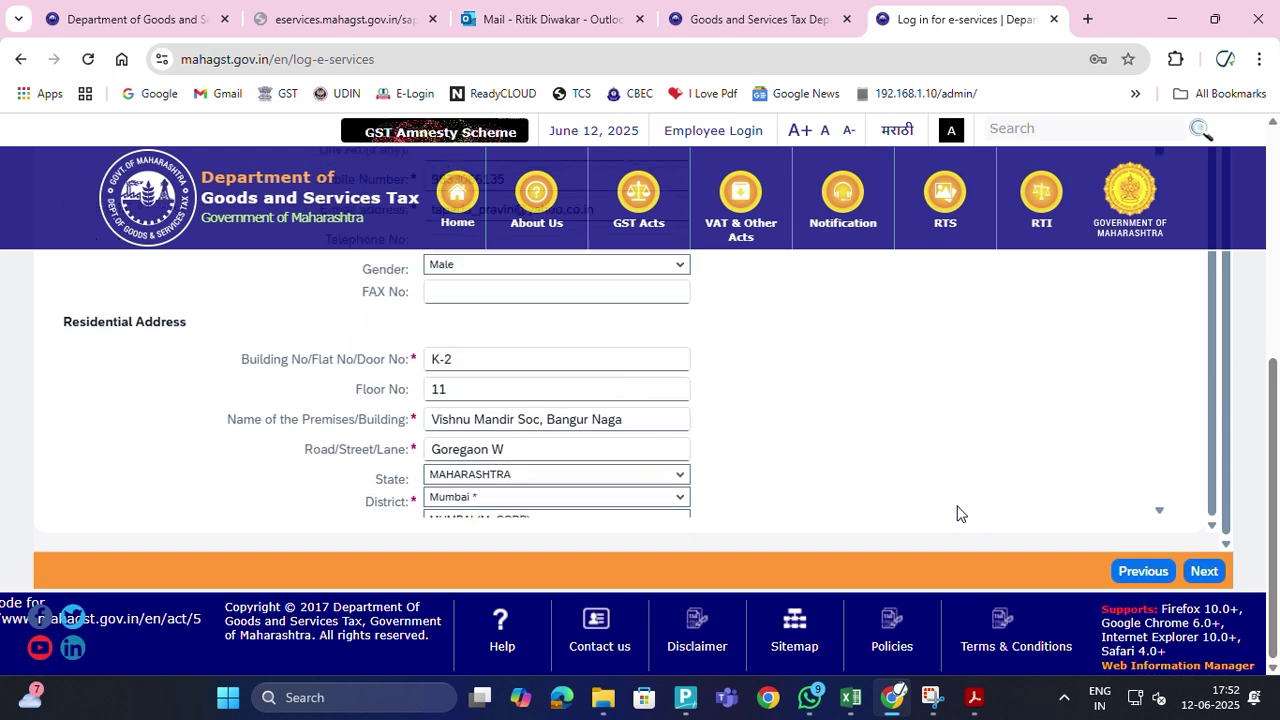
scroll(958, 514, "up", 1)
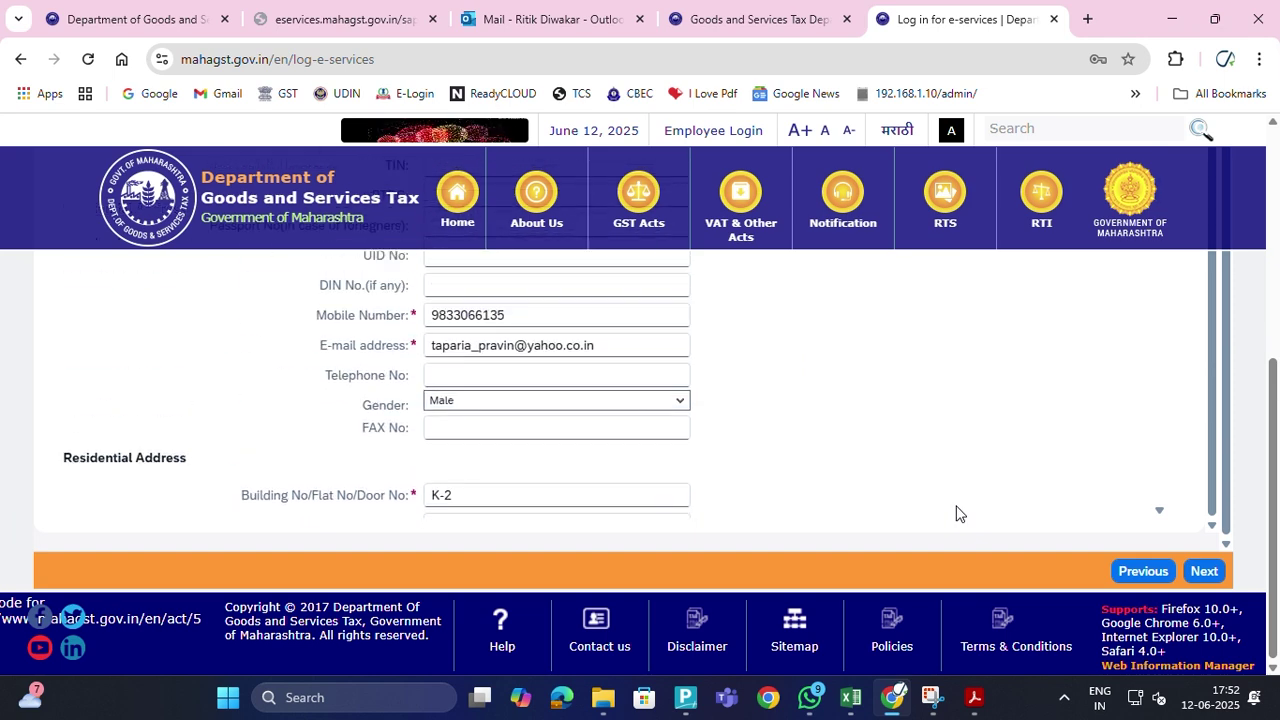
scroll(1017, 446, "up", 6)
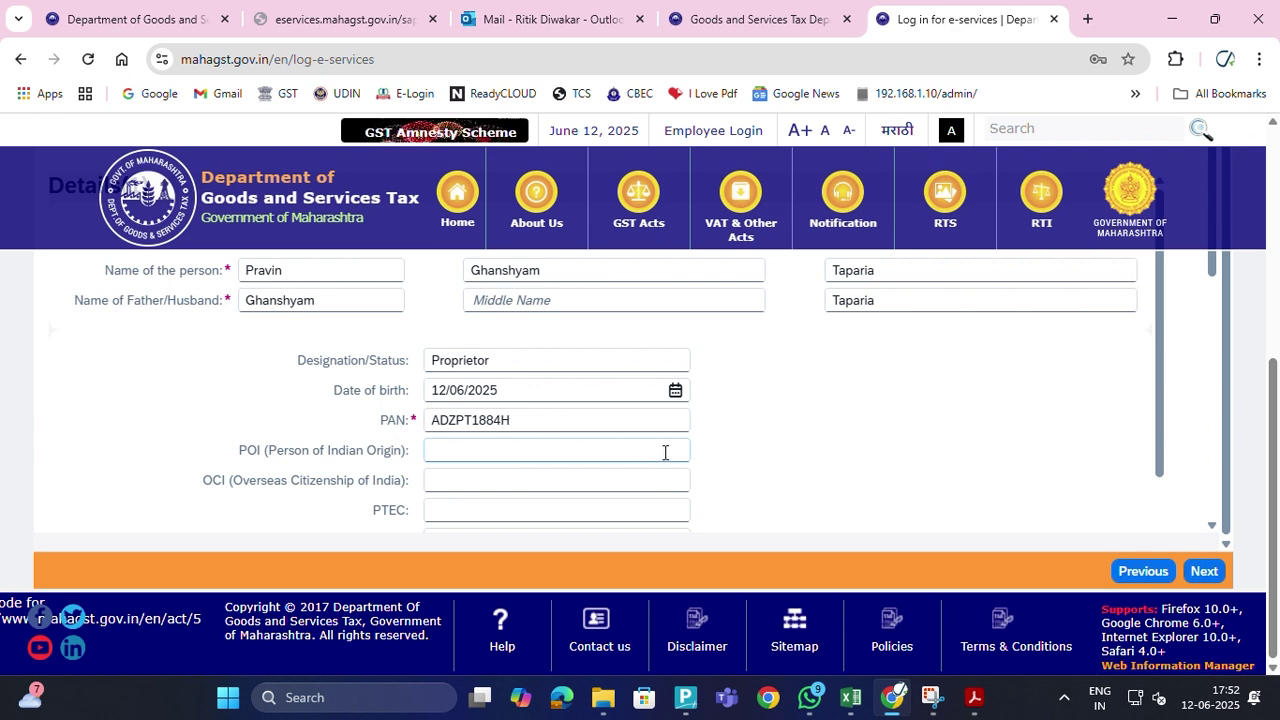
scroll(648, 446, "up", 2)
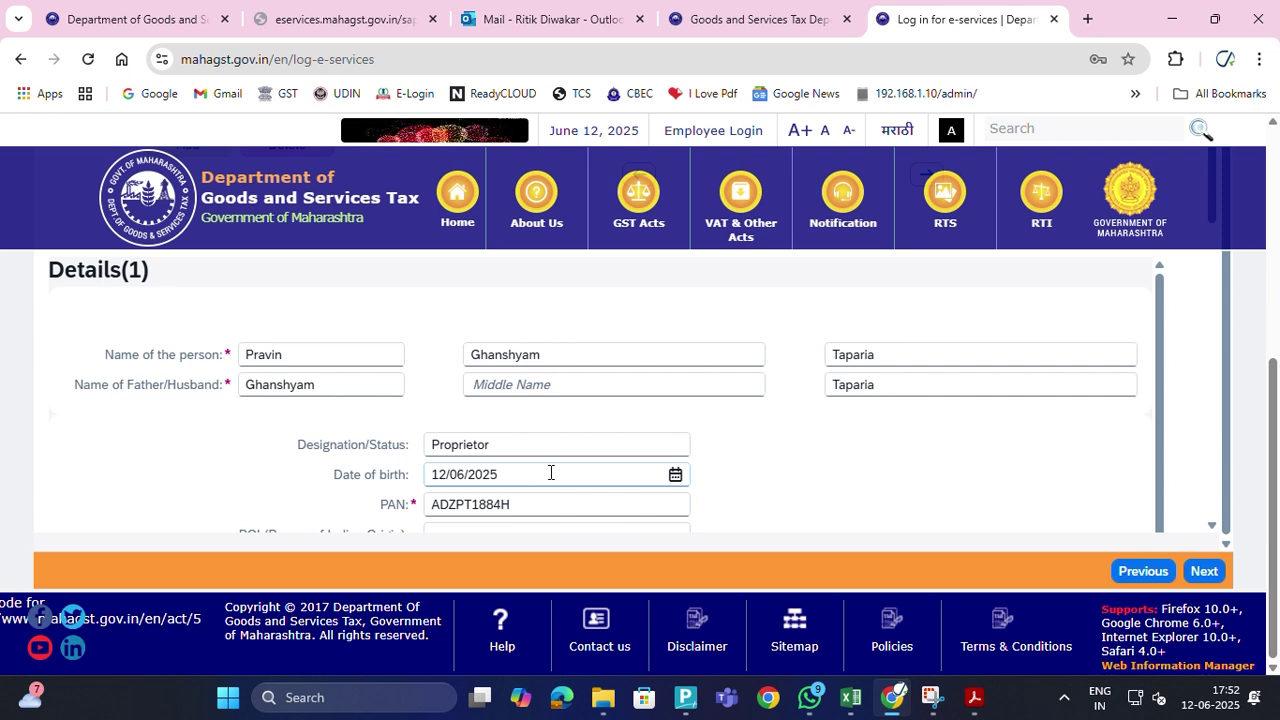
left_click(550, 472)
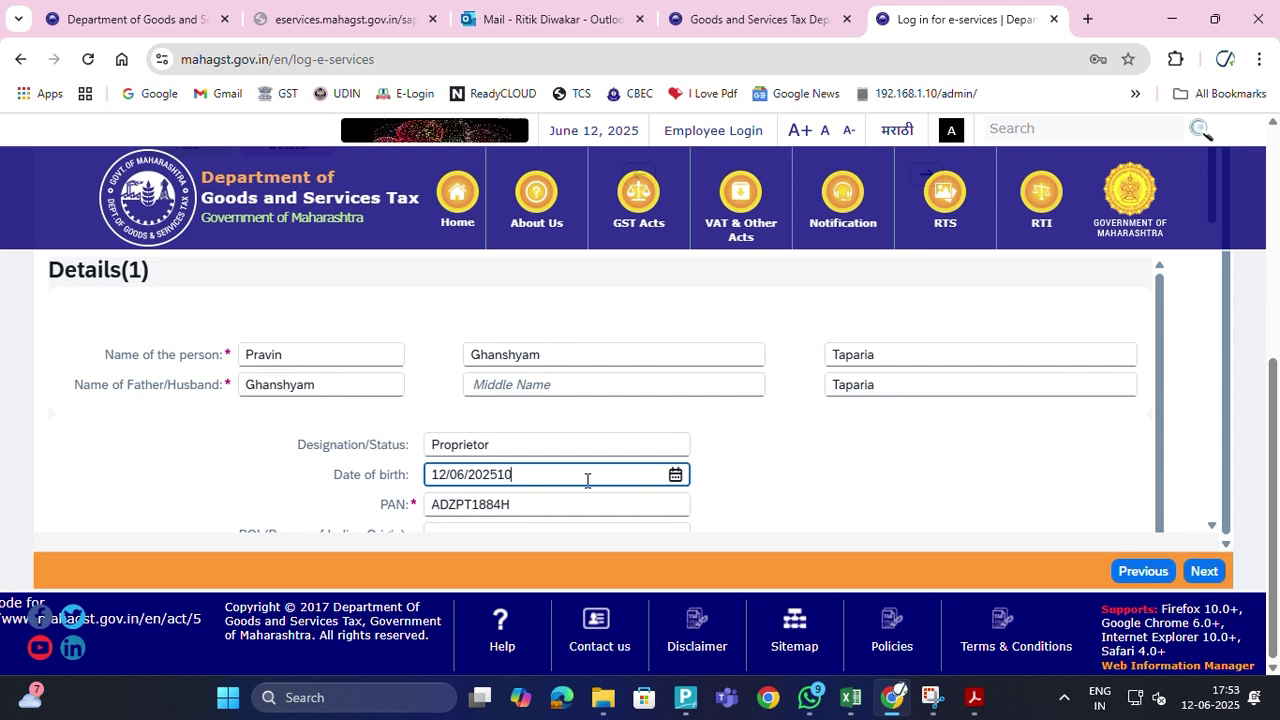
key("BackSpace")
key("BackSpace")
key("BackSpace")
key("BackSpace")
key("BackSpace")
key("BackSpace")
key("BackSpace")
key("BackSpace")
key("BackSpace")
key("BackSpace")
key("BackSpace")
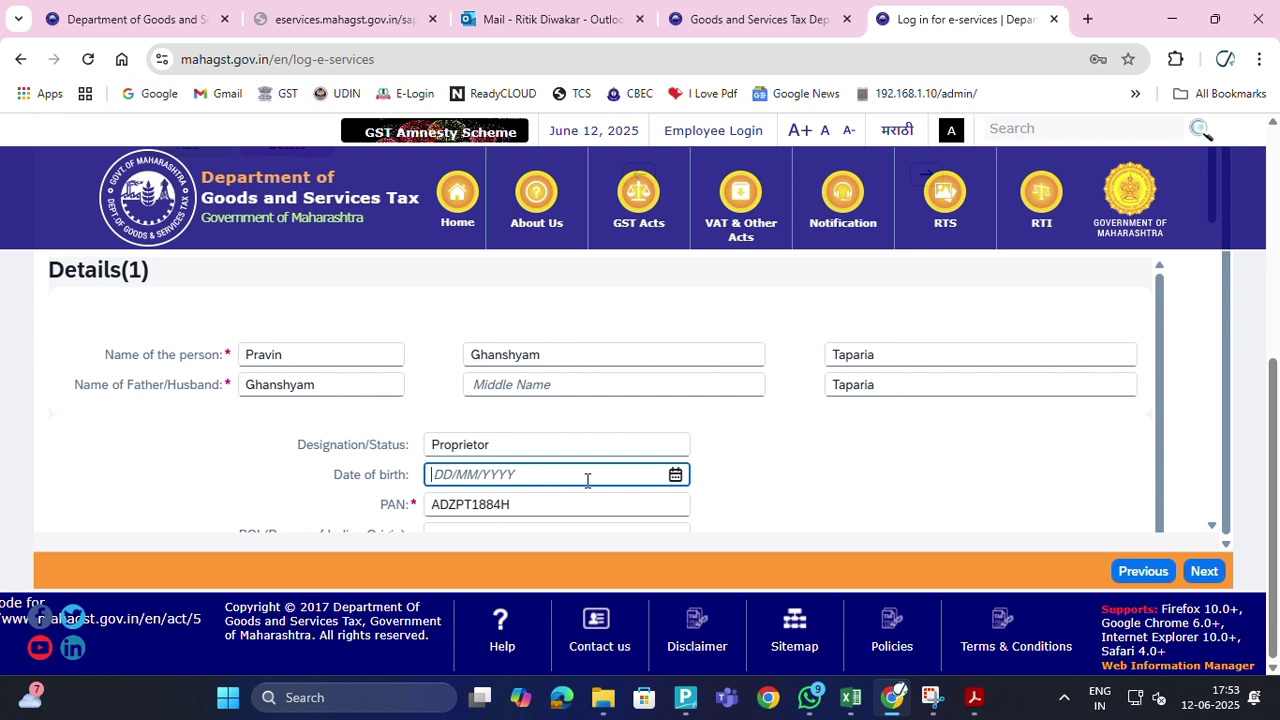
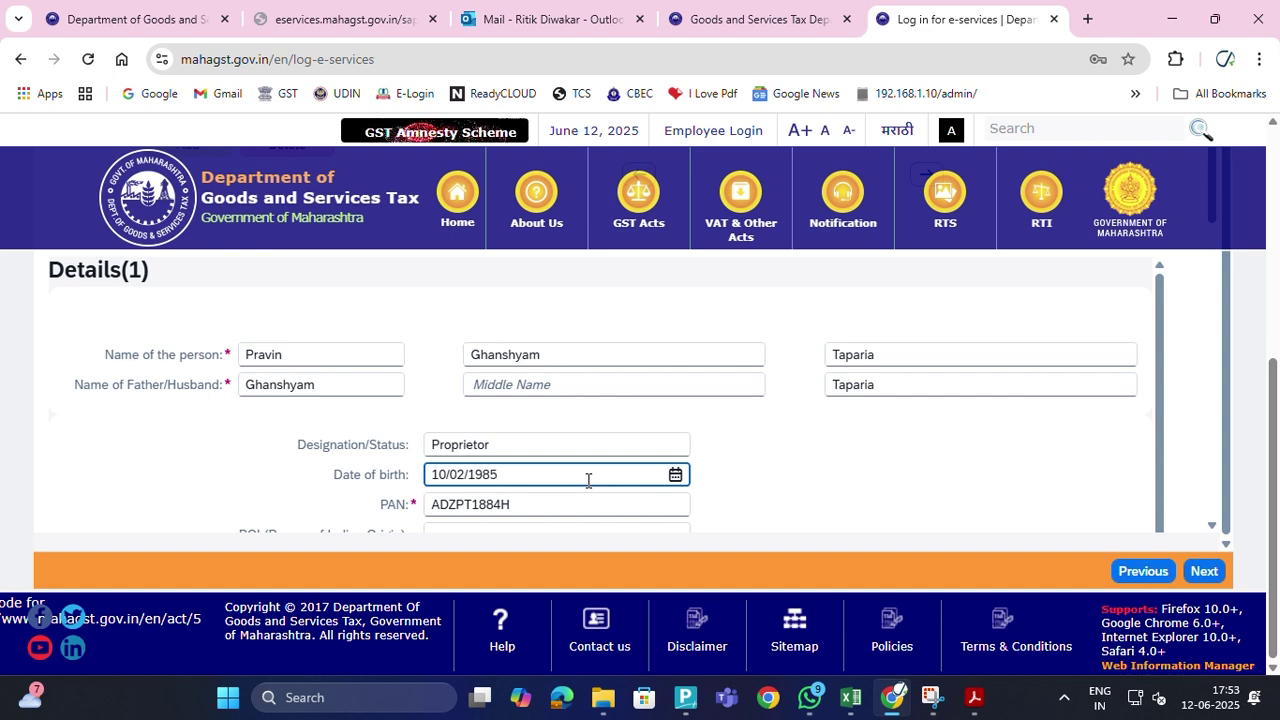
scroll(877, 424, "down", 10)
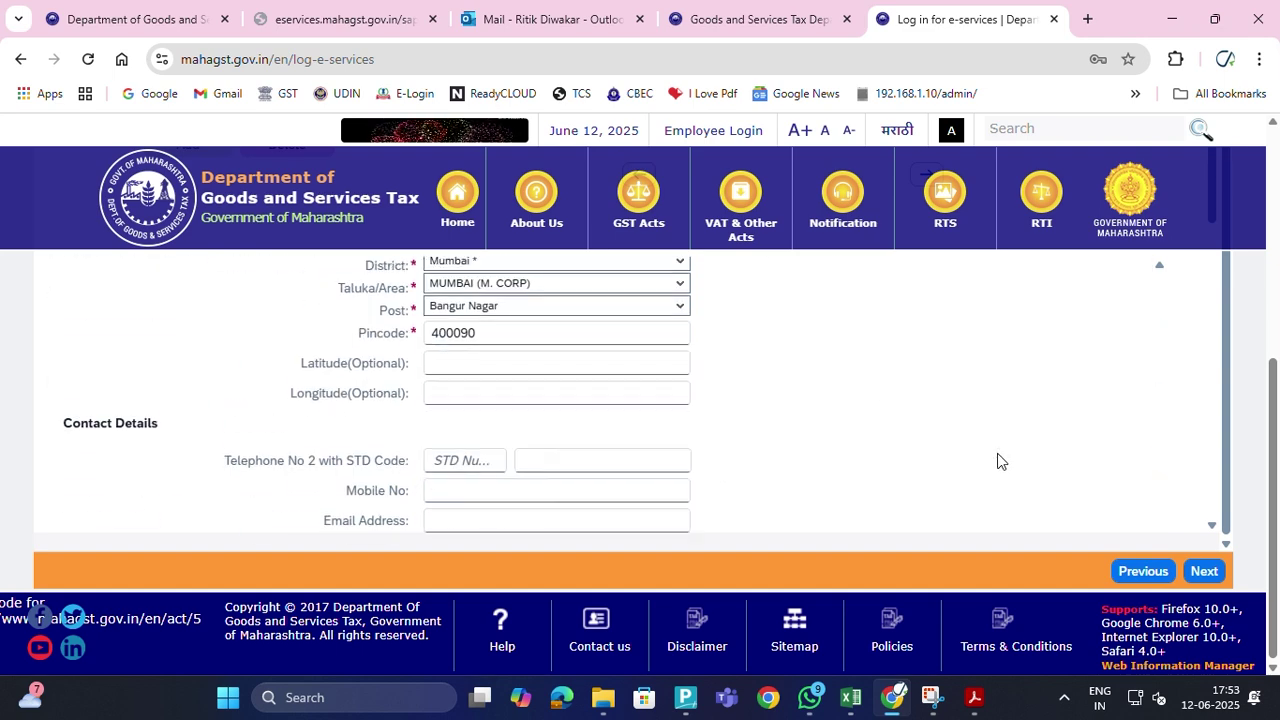
Tick the declaration agreement and advance to step 9 Upload Documents, showing its document list
left_click(1202, 572)
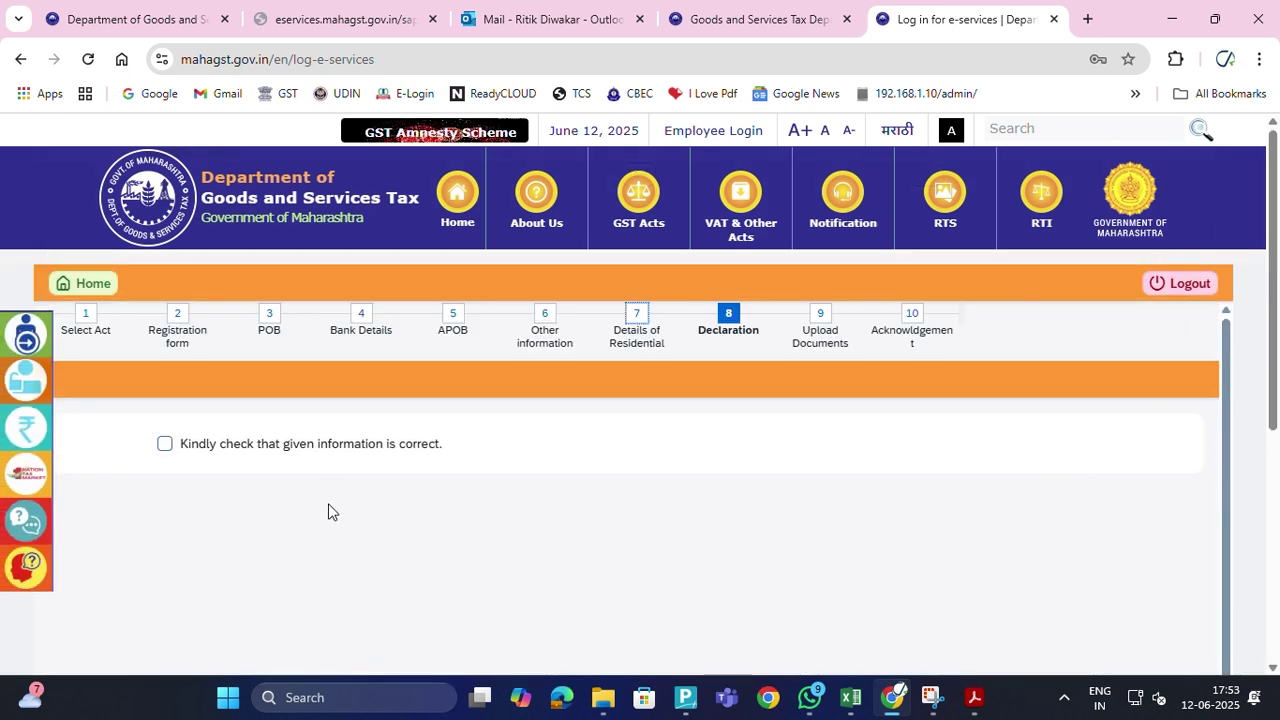
left_click(165, 446)
scroll(788, 572, "down", 5)
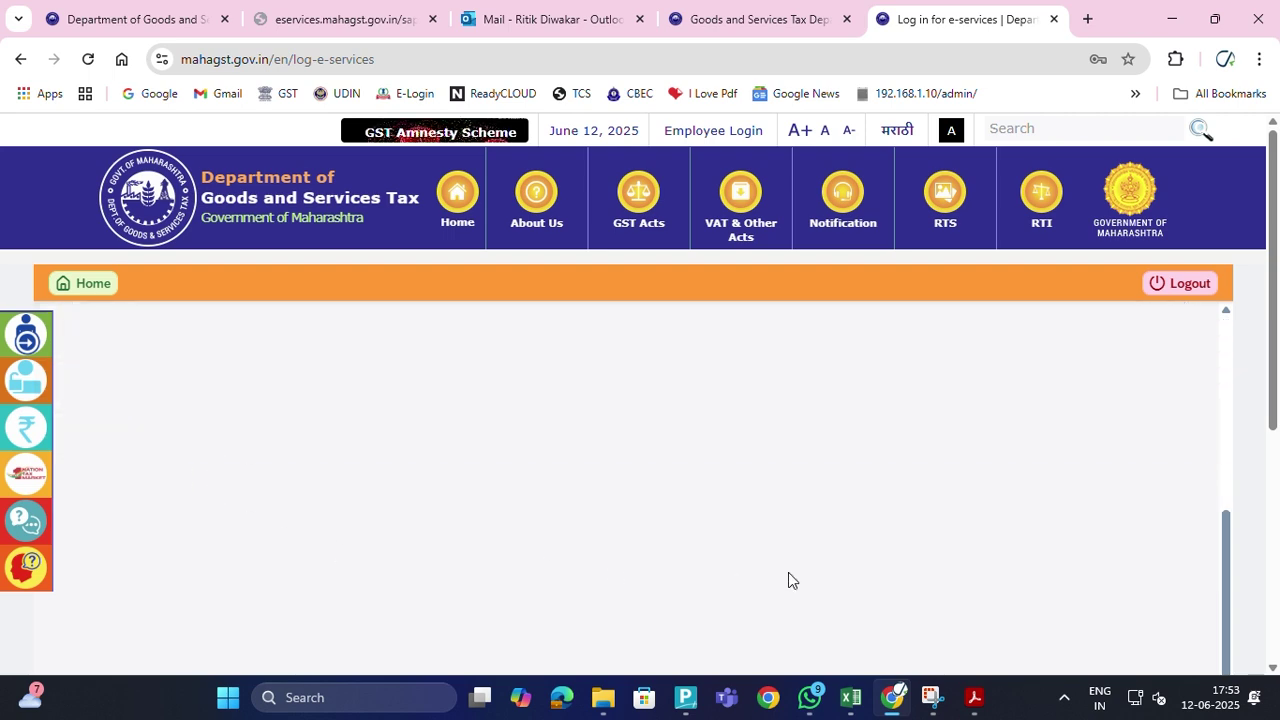
left_click(1203, 571)
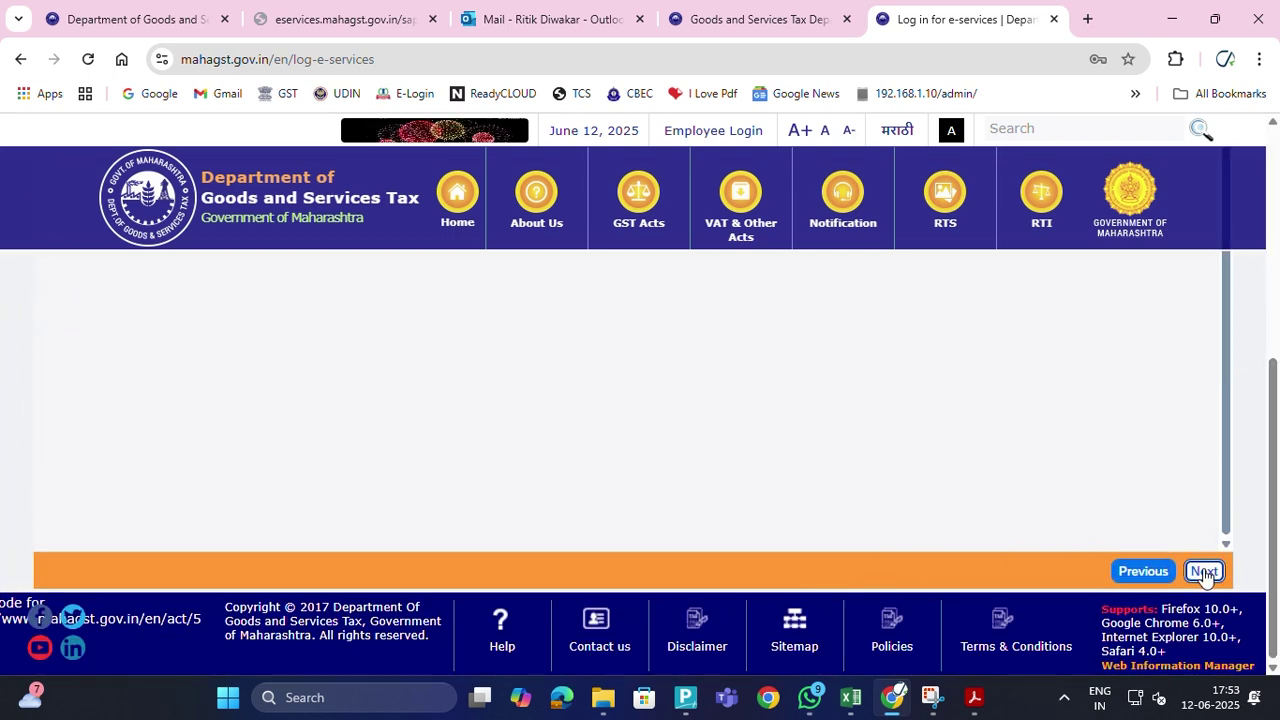
scroll(877, 448, "up", 1)
scroll(877, 451, "down", 1)
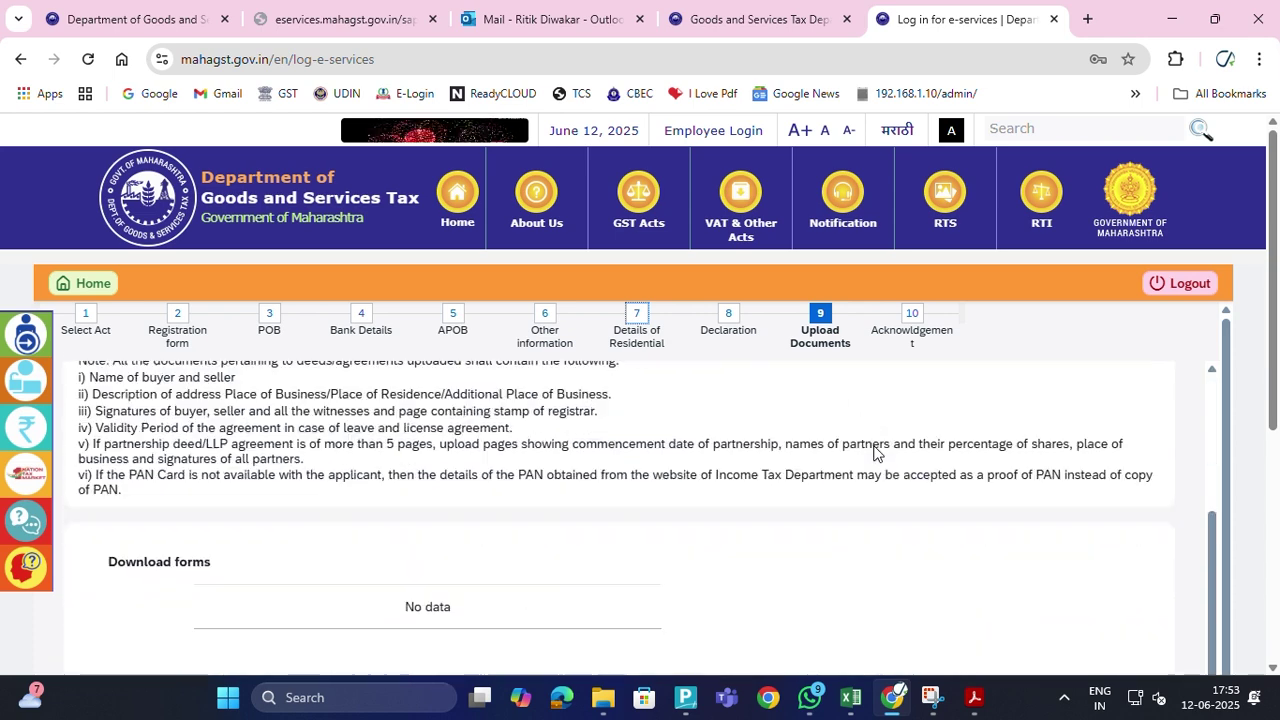
scroll(985, 491, "down", 3)
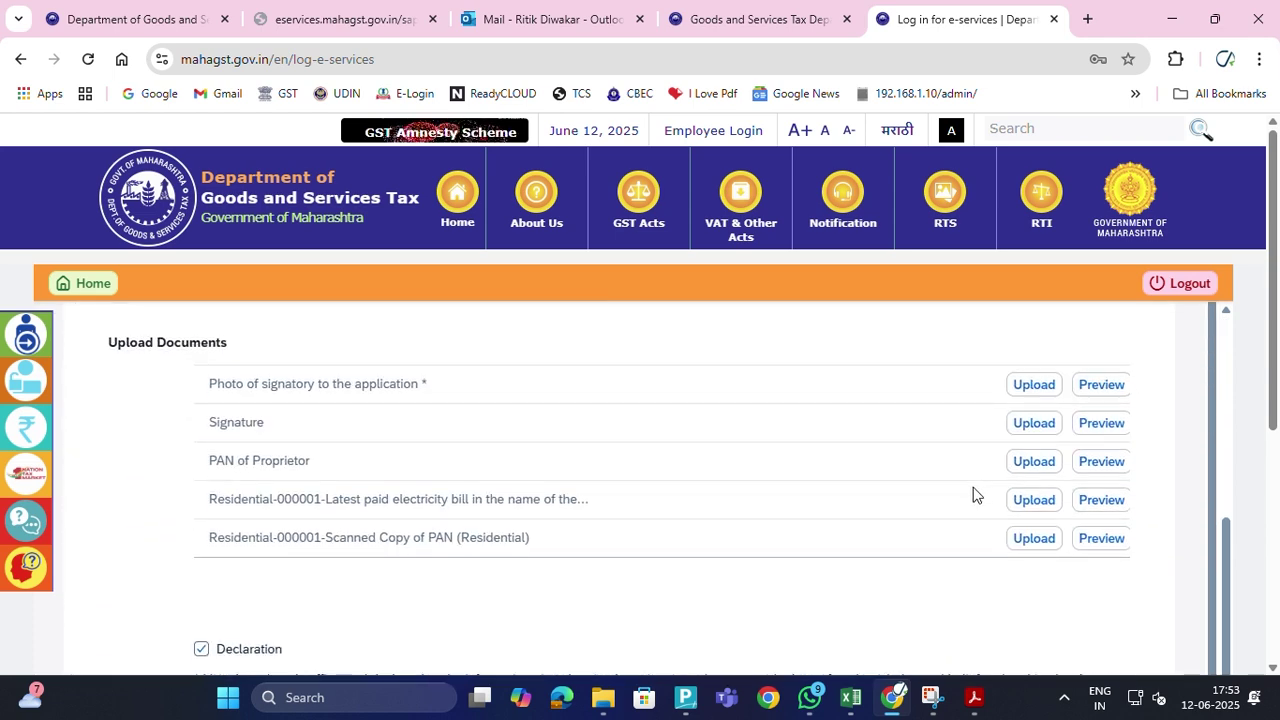
scroll(1049, 491, "down", 5)
Open the Form I preview and scroll through all five pages, then back to the top
left_click(1140, 502)
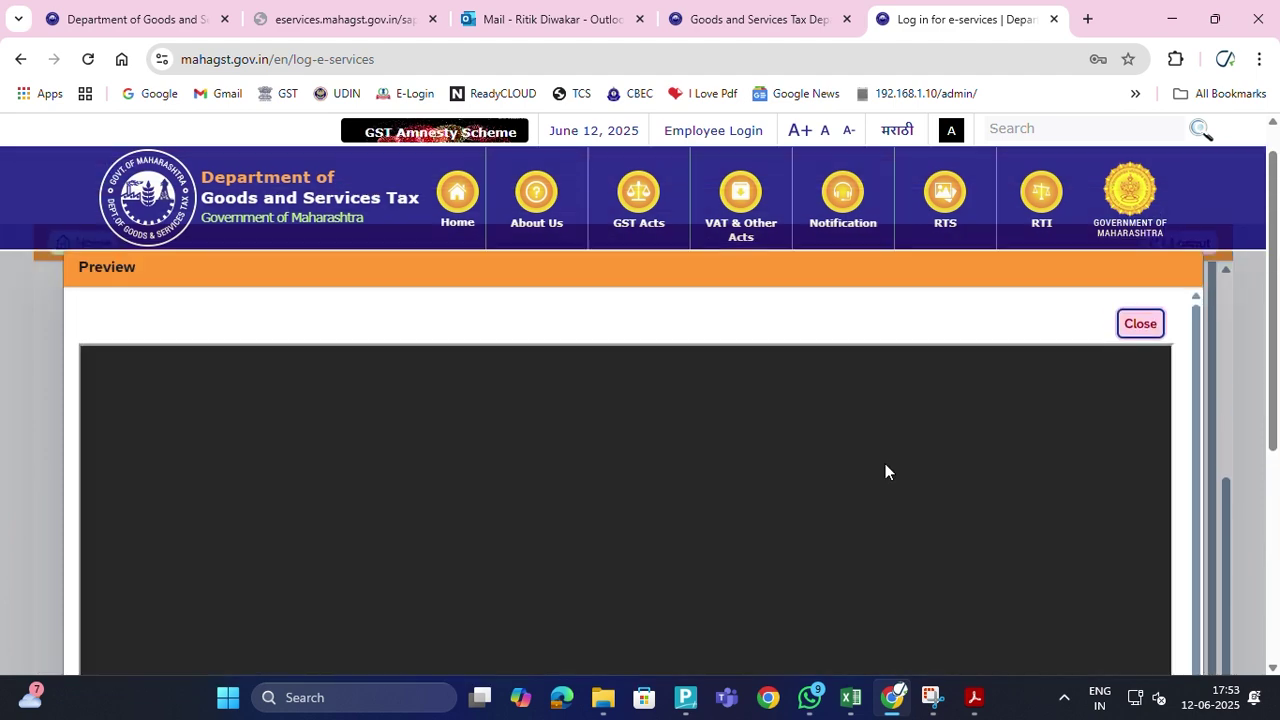
scroll(882, 465, "down", 3)
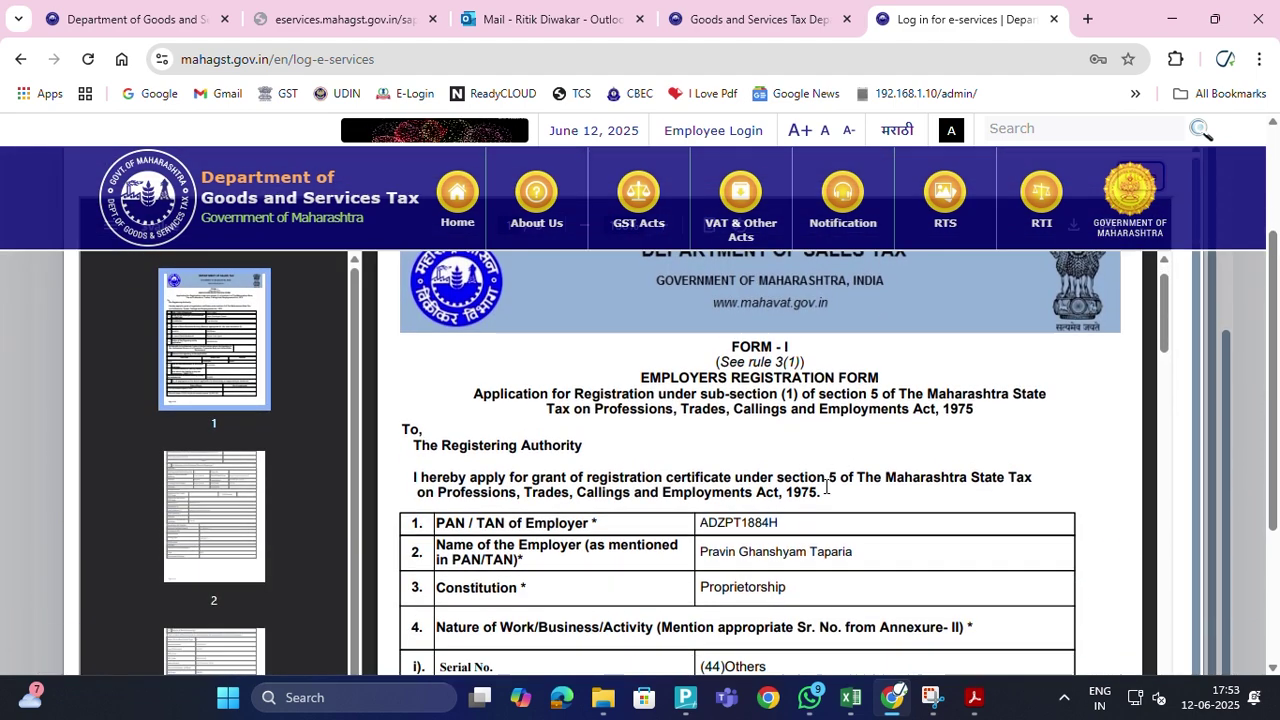
scroll(820, 490, "down", 2)
scroll(815, 485, "up", 1)
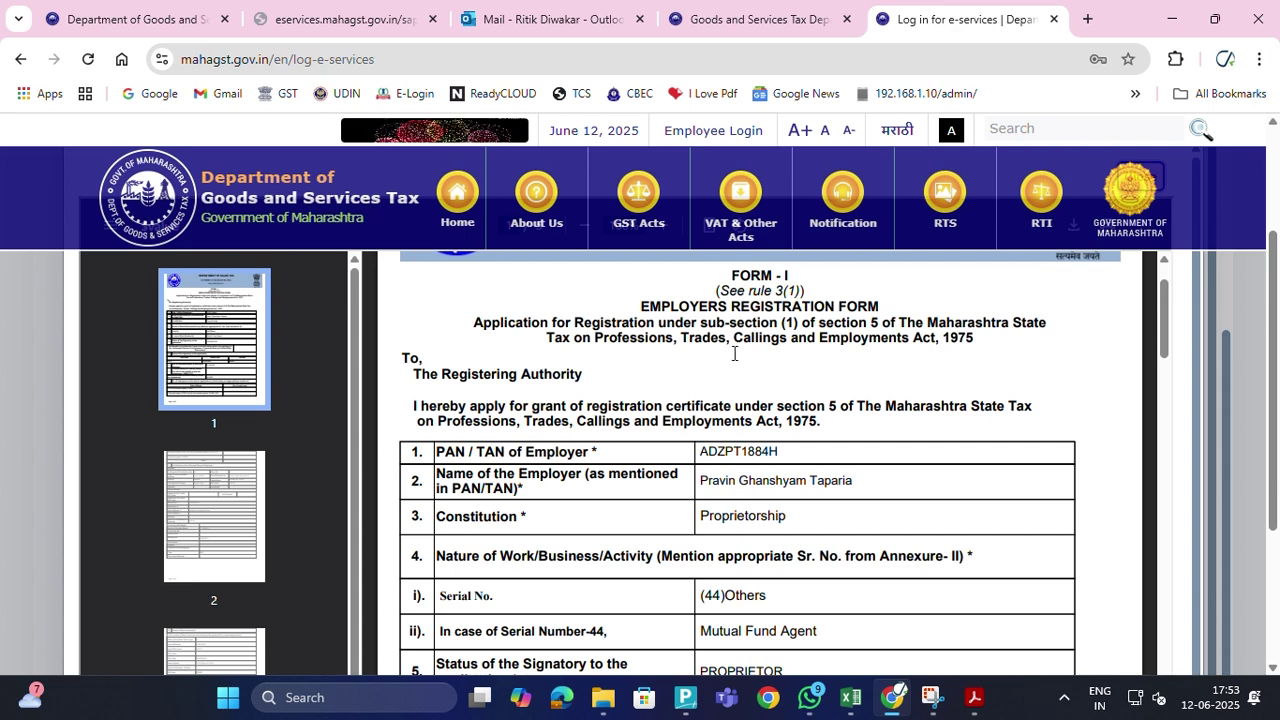
scroll(798, 543, "down", 2)
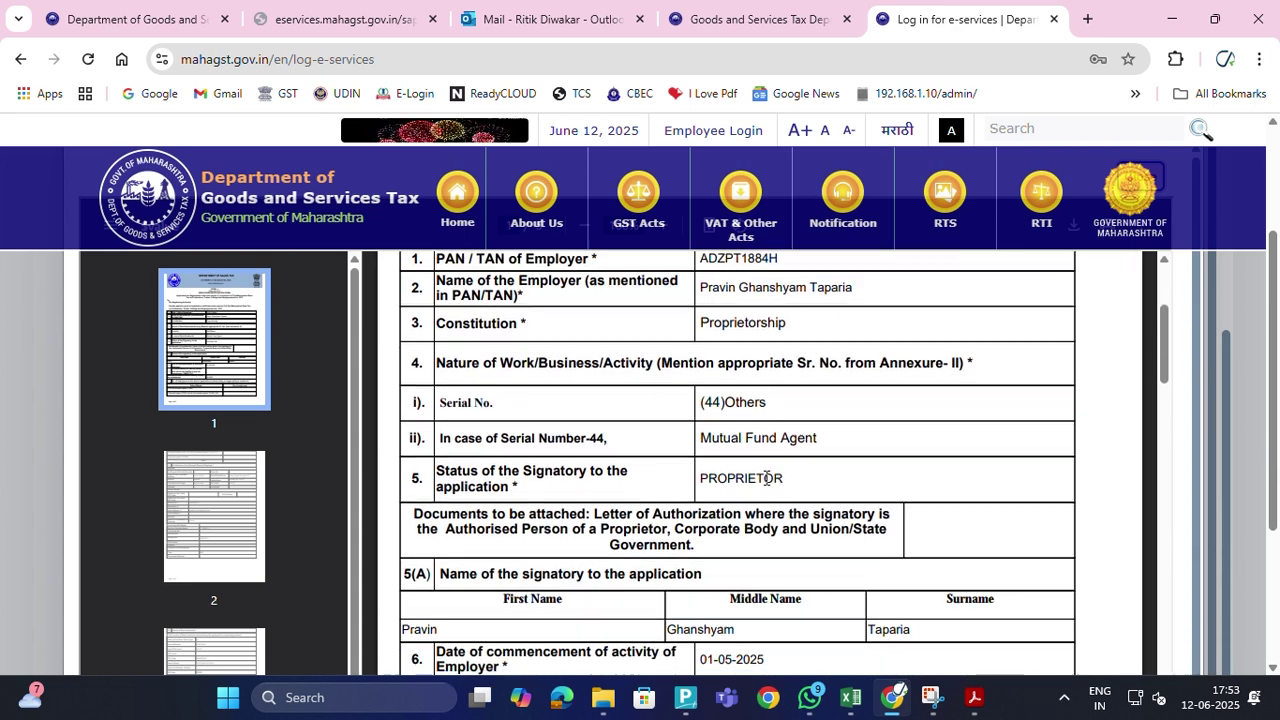
scroll(765, 468, "down", 3)
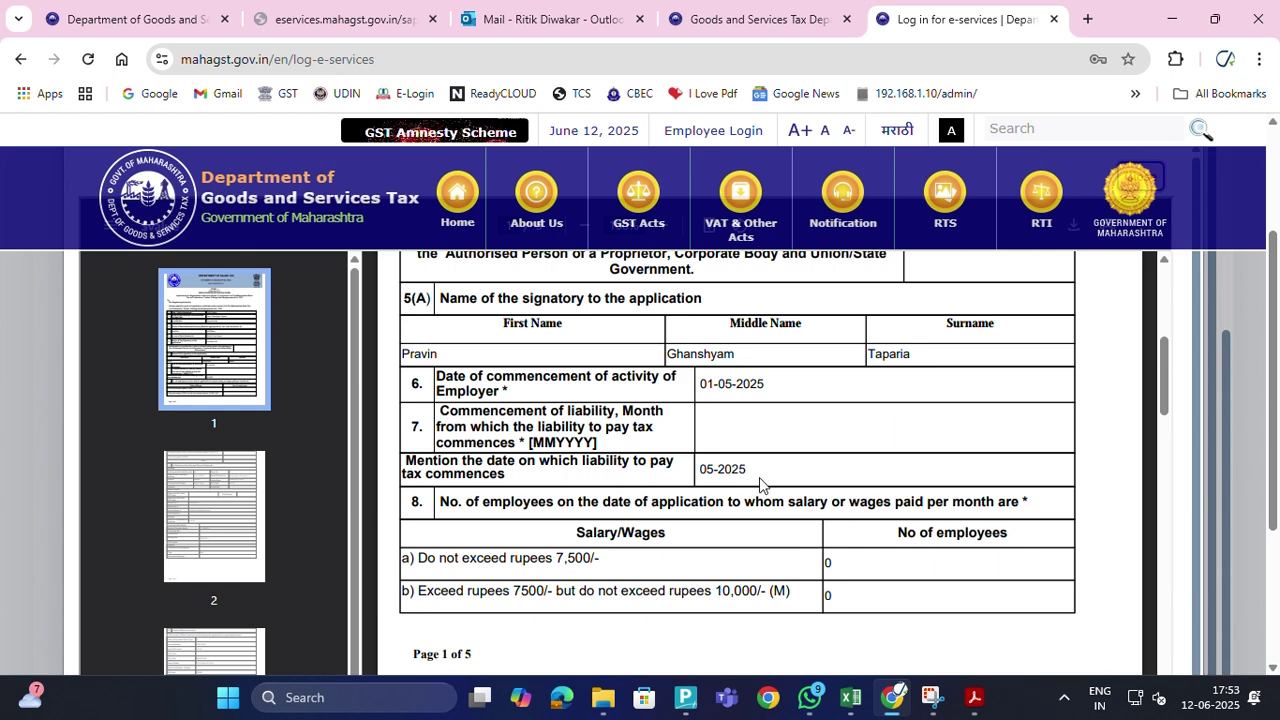
scroll(765, 480, "down", 2)
scroll(820, 490, "down", 1)
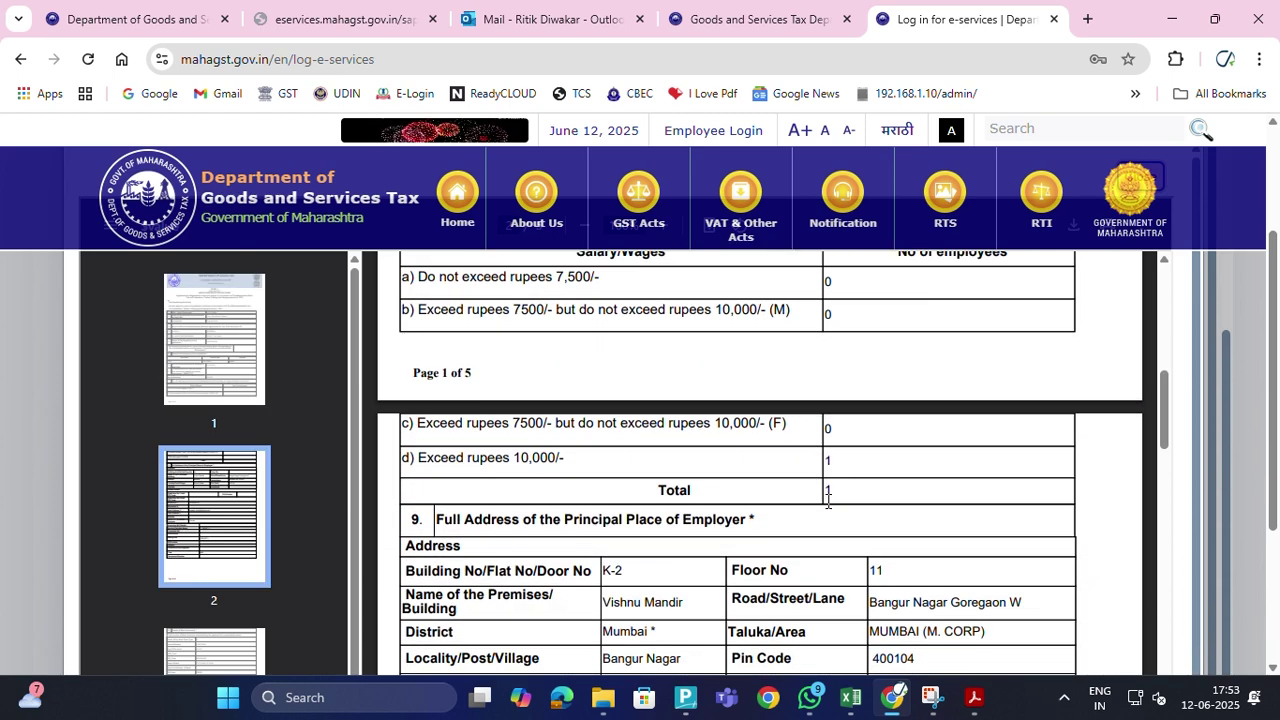
scroll(850, 504, "down", 3)
scroll(747, 500, "down", 3)
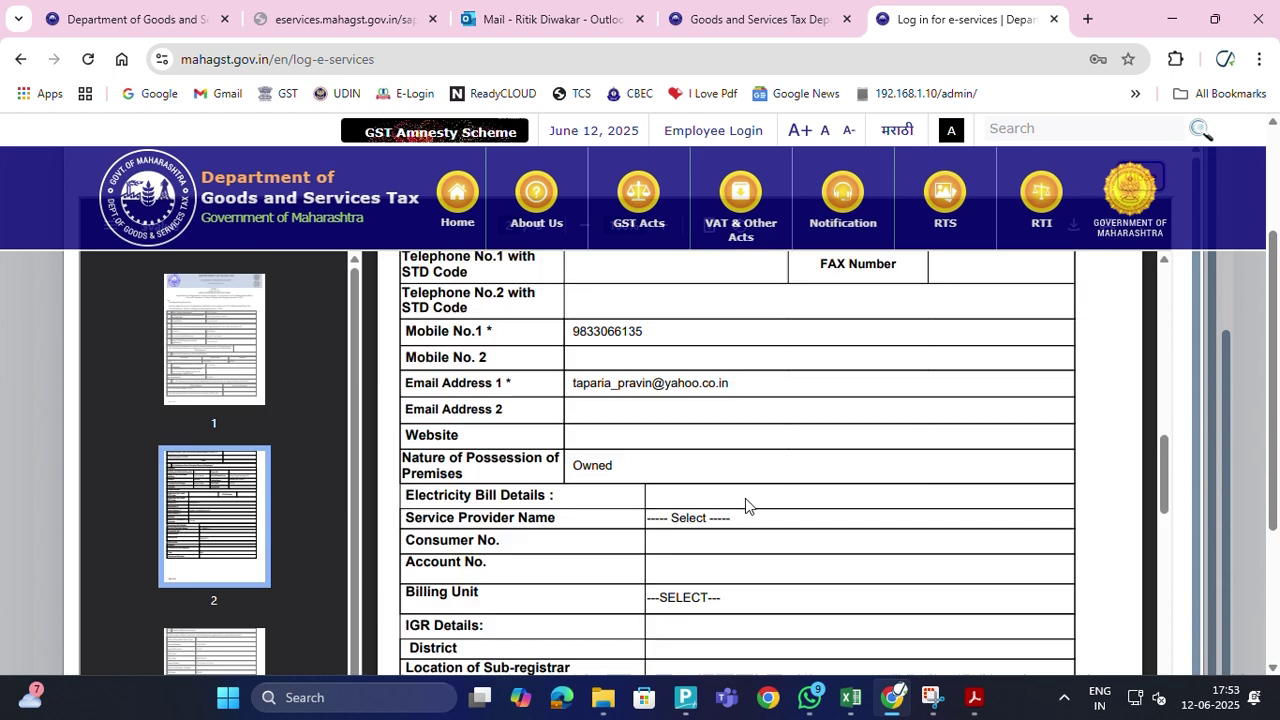
scroll(745, 505, "down", 7)
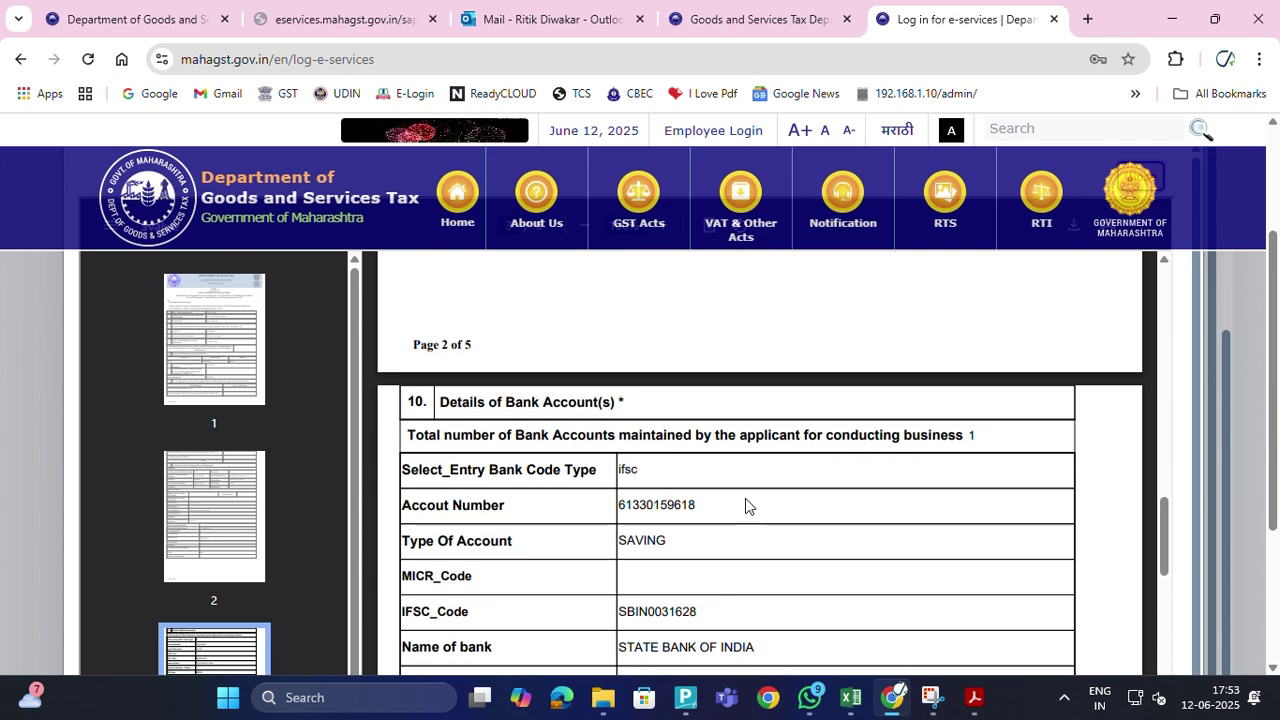
scroll(750, 505, "down", 5)
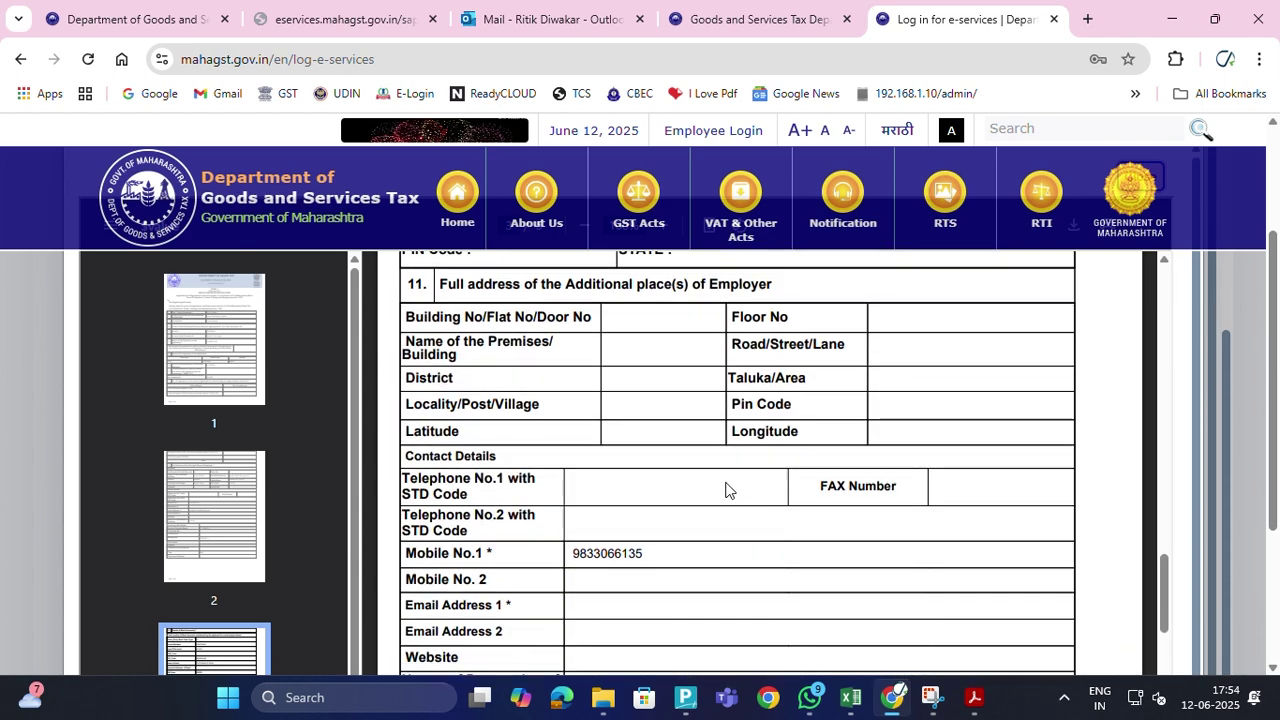
scroll(757, 517, "down", 5)
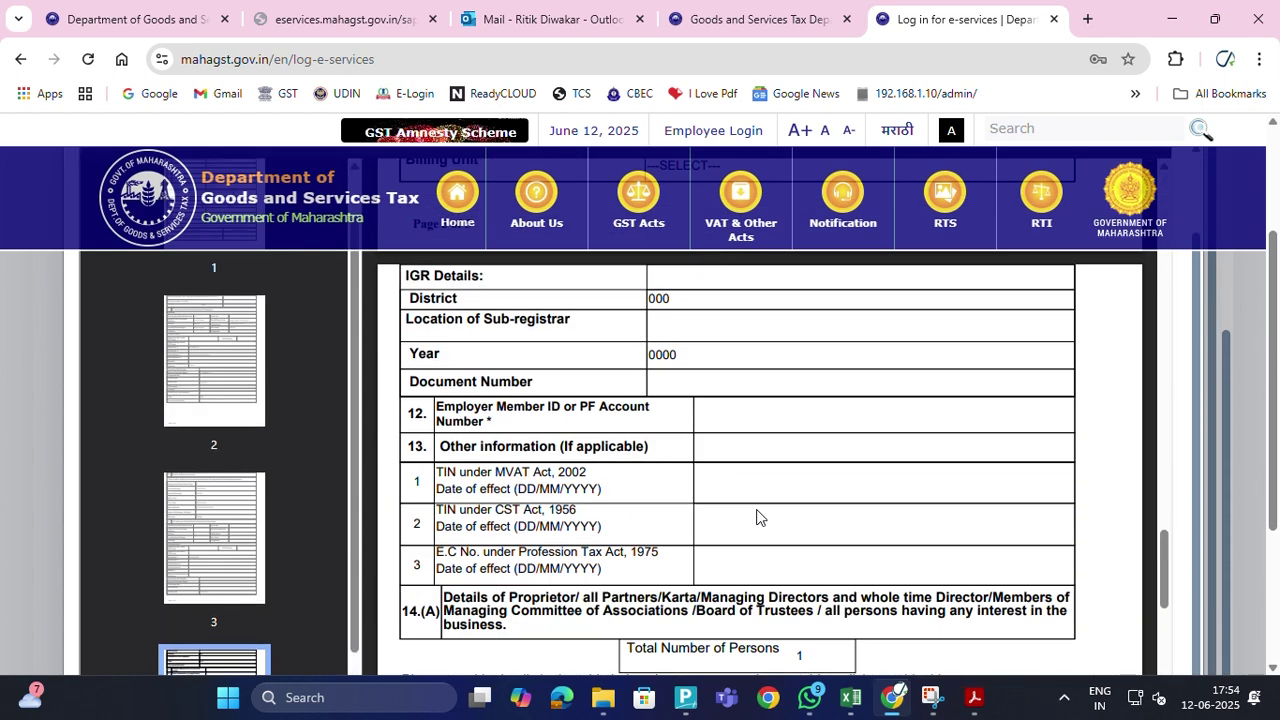
scroll(757, 517, "down", 8)
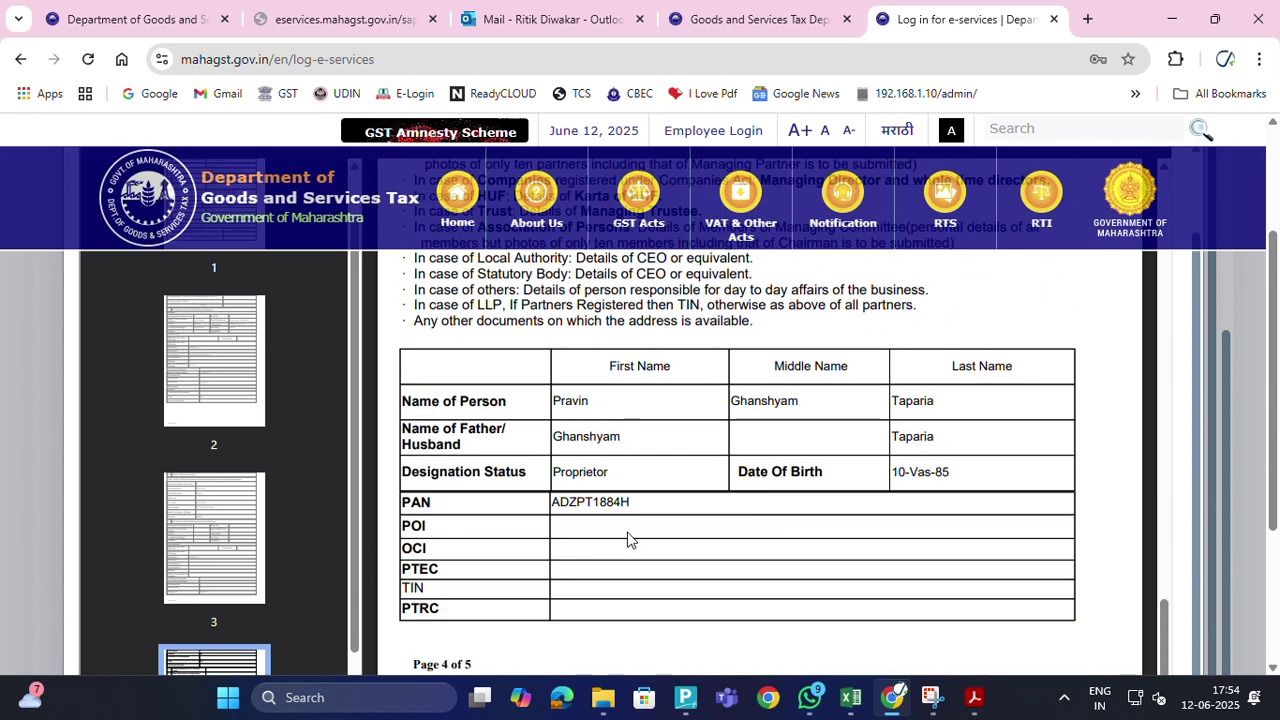
scroll(630, 537, "down", 1)
scroll(630, 537, "up", 3)
scroll(632, 537, "down", 4)
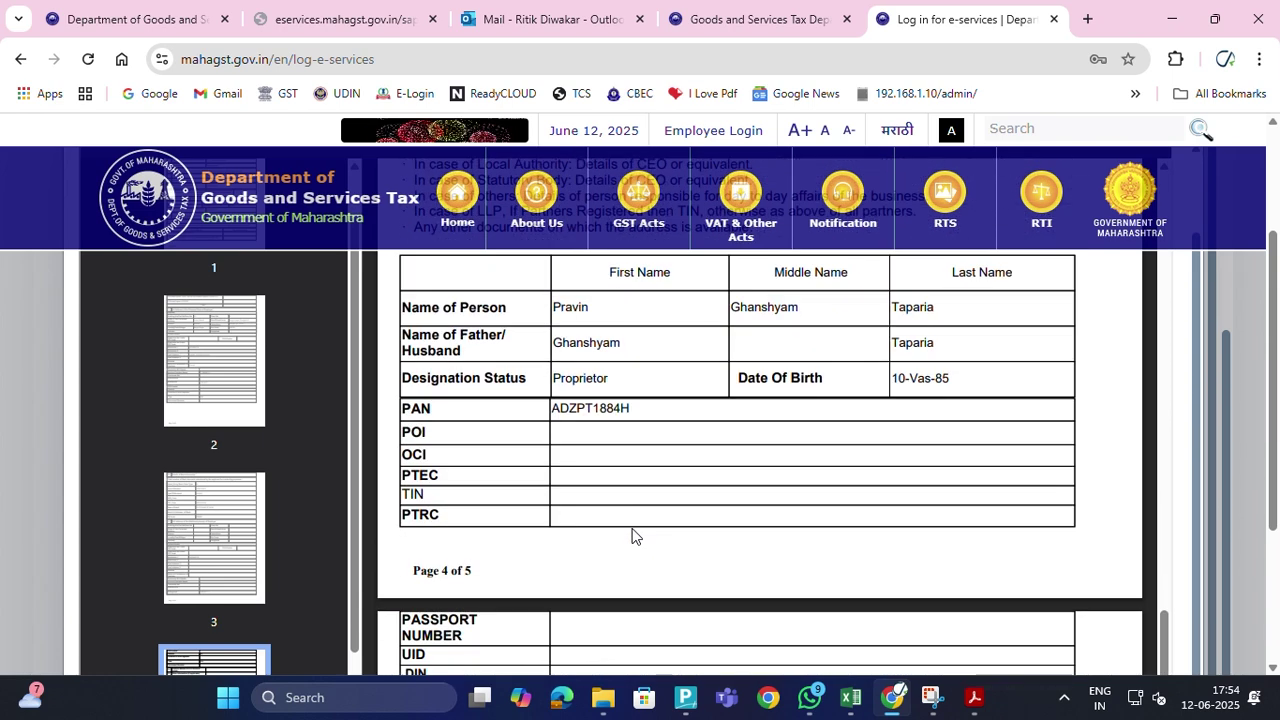
scroll(632, 537, "down", 4)
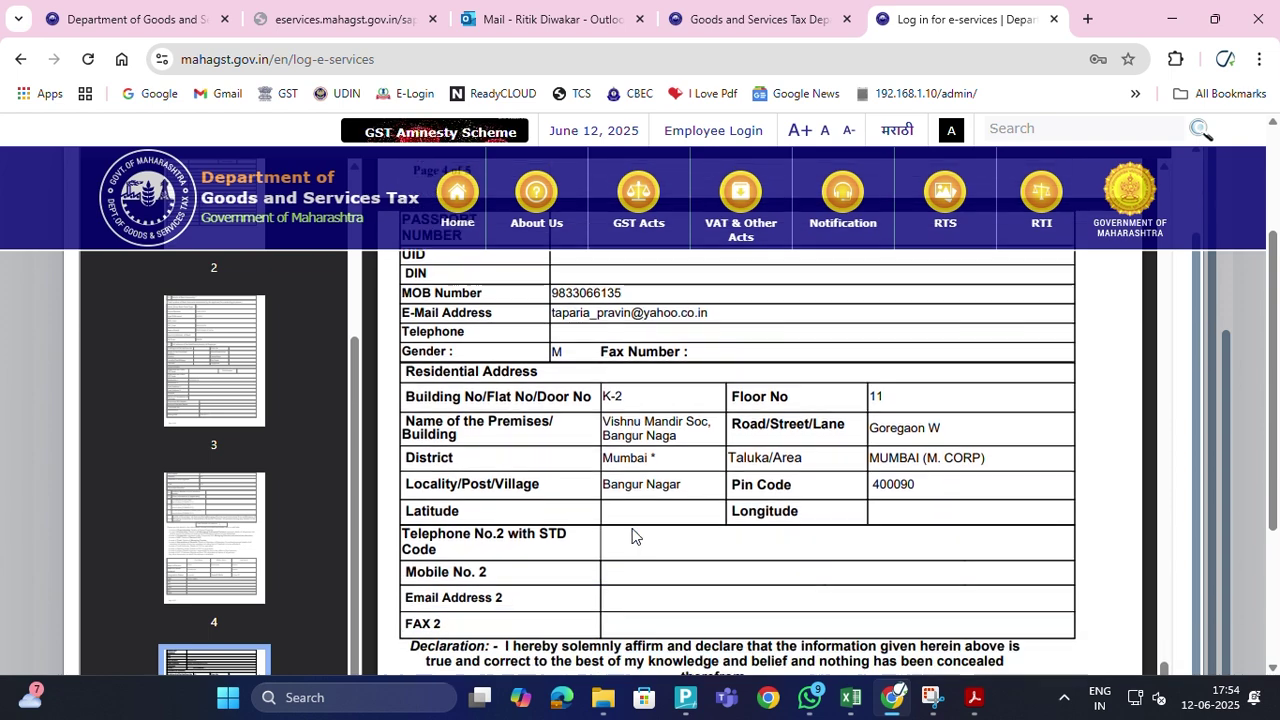
scroll(632, 537, "down", 4)
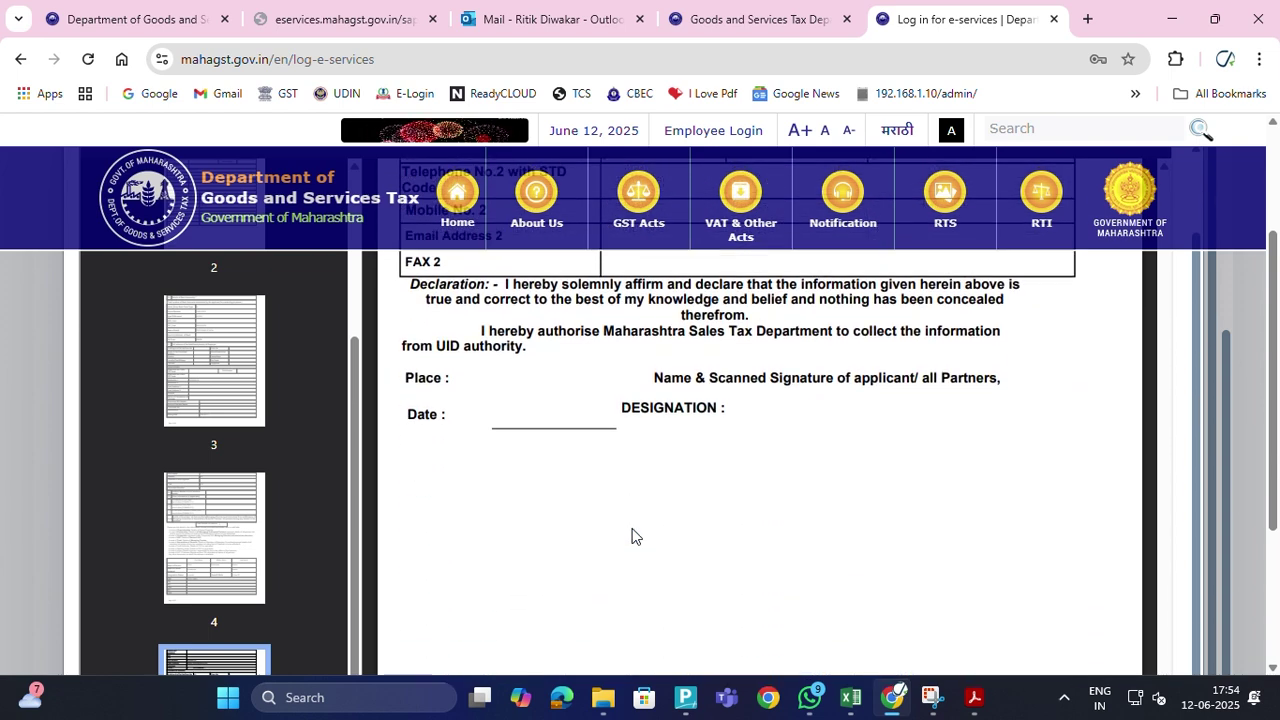
scroll(632, 537, "up", 1)
scroll(632, 537, "up", 12)
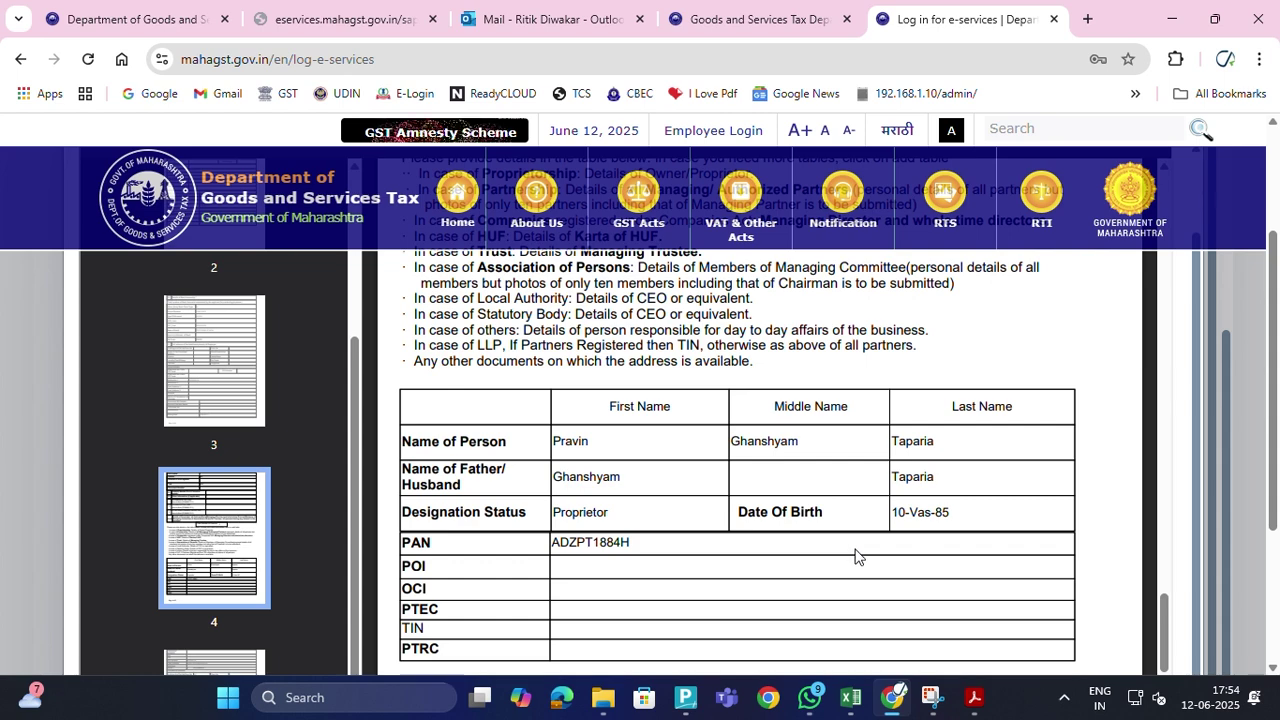
scroll(864, 557, "down", 2)
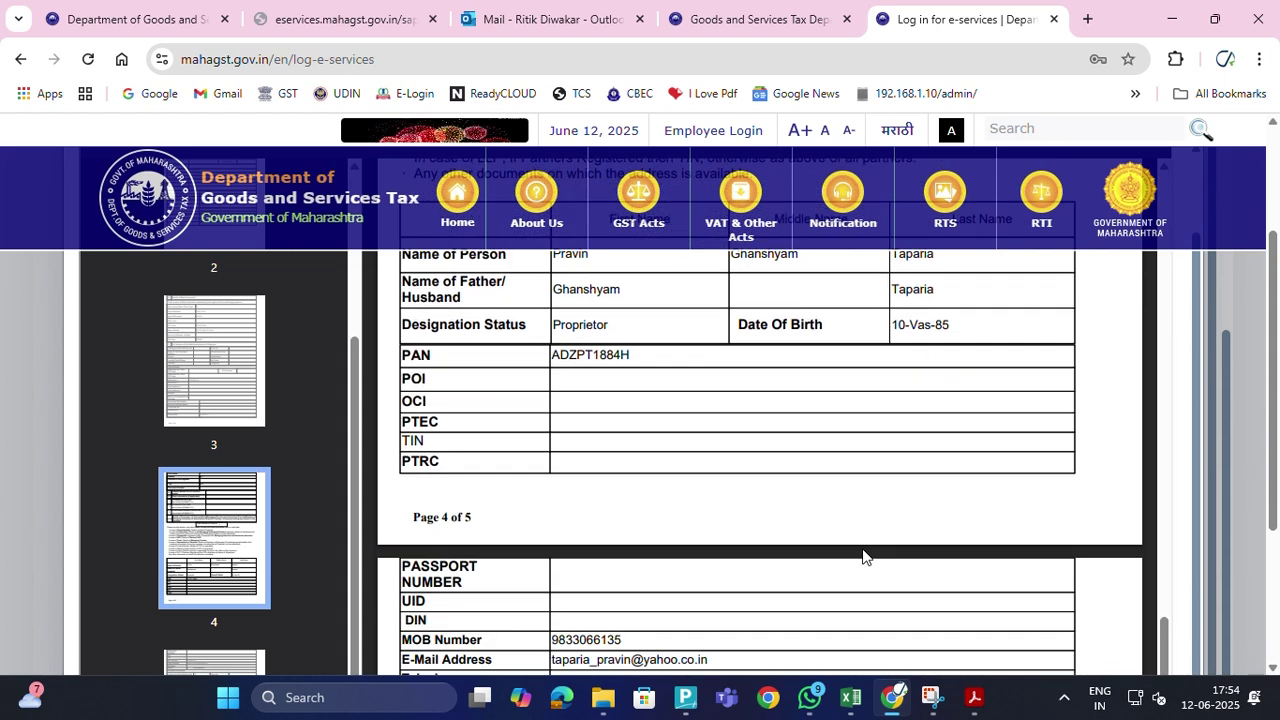
scroll(864, 557, "up", 2)
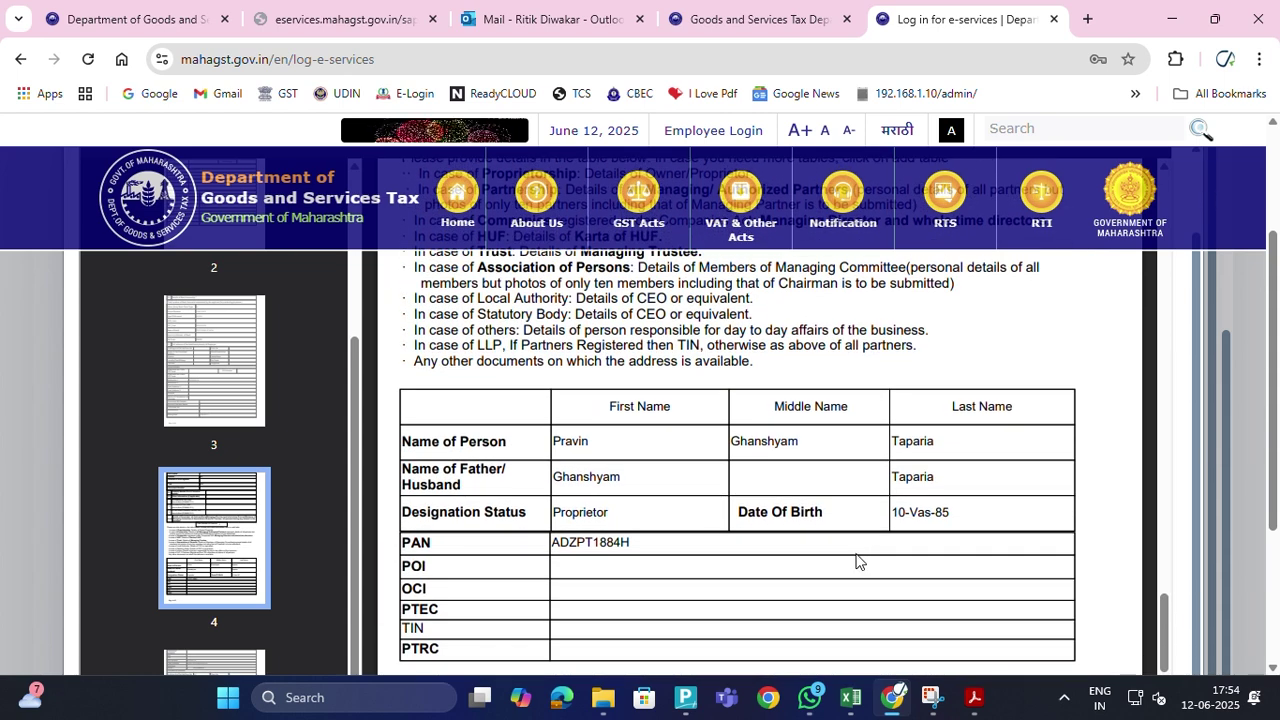
scroll(931, 597, "up", 15)
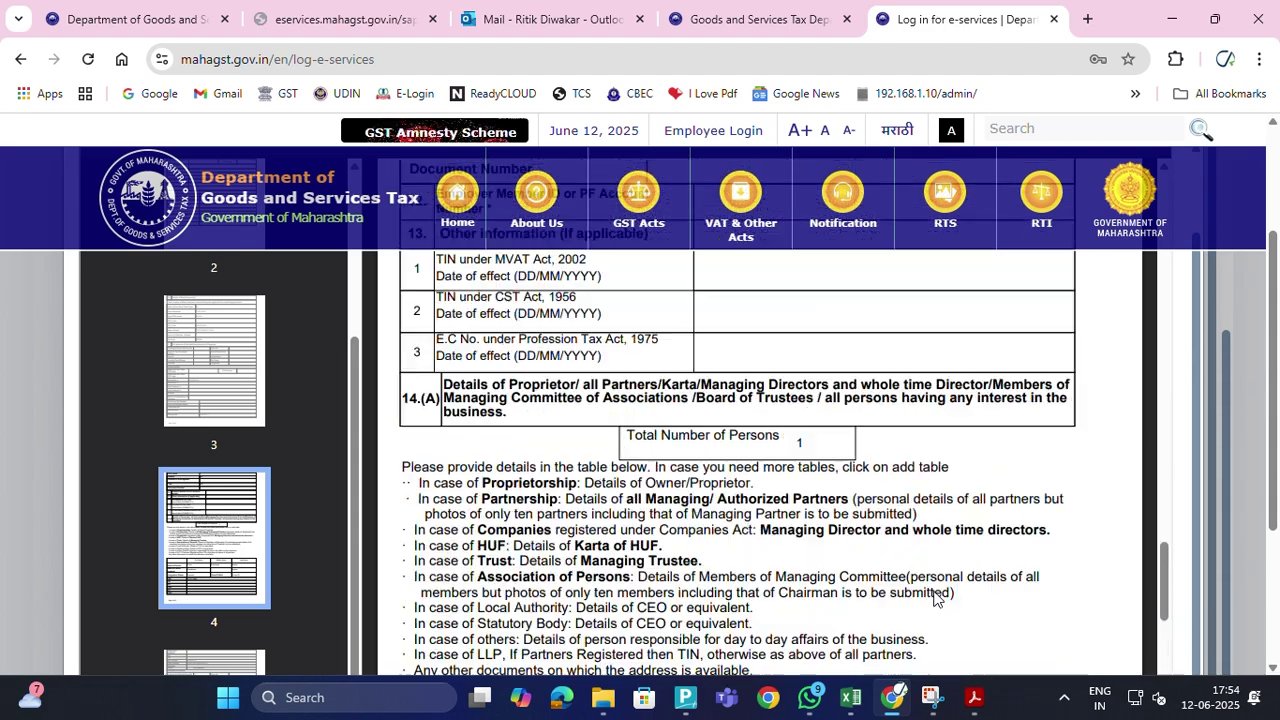
scroll(938, 598, "up", 20)
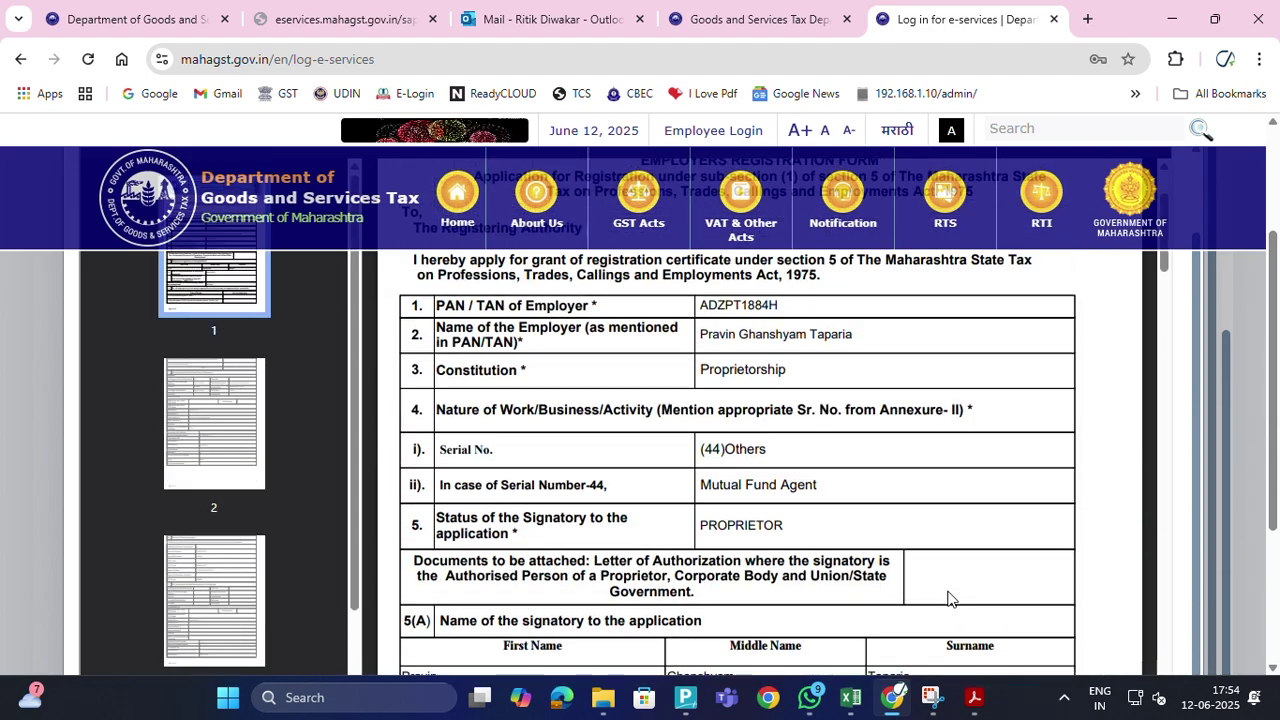
scroll(1091, 386, "up", 5)
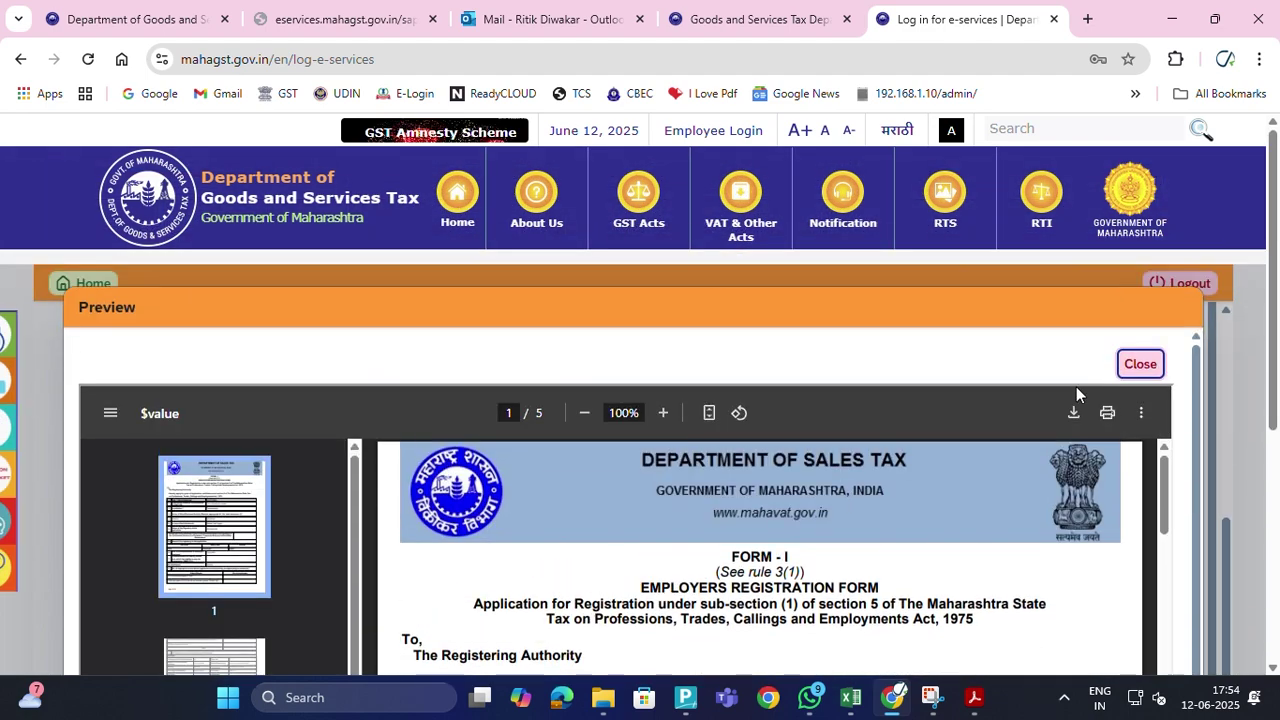
left_click(1154, 366)
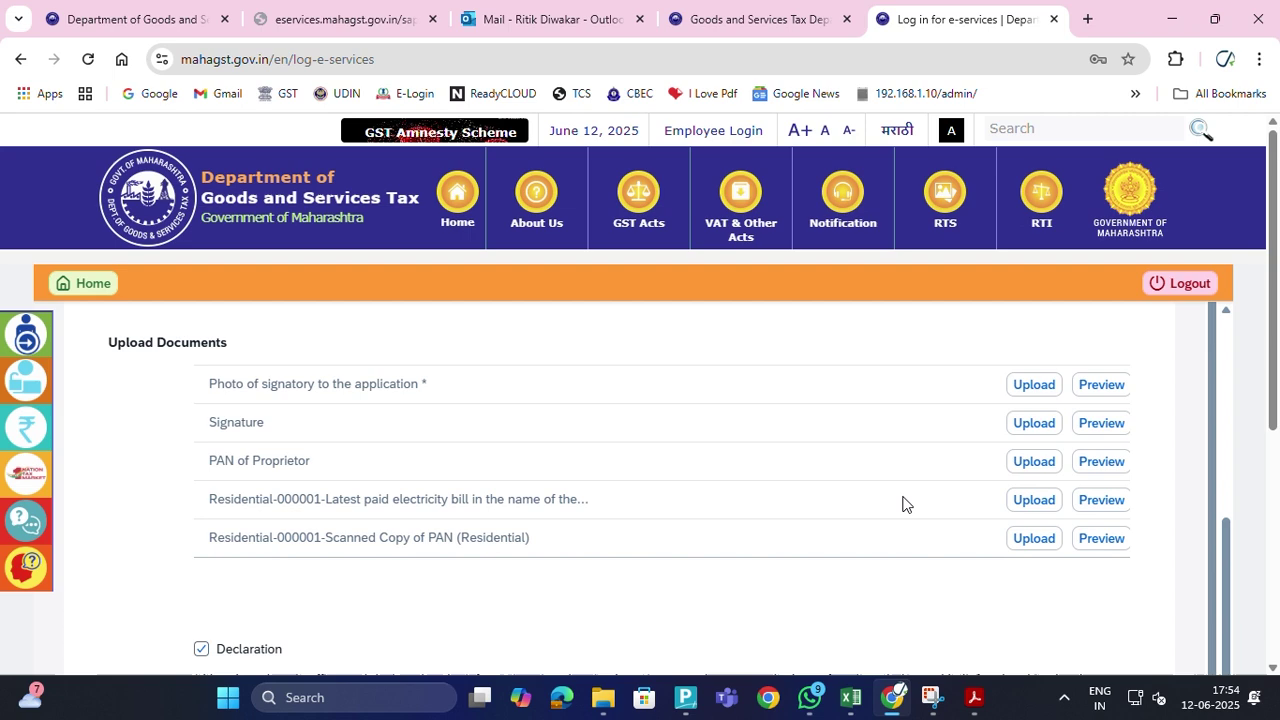
middle_click(809, 474)
scroll(1011, 485, "down", 3)
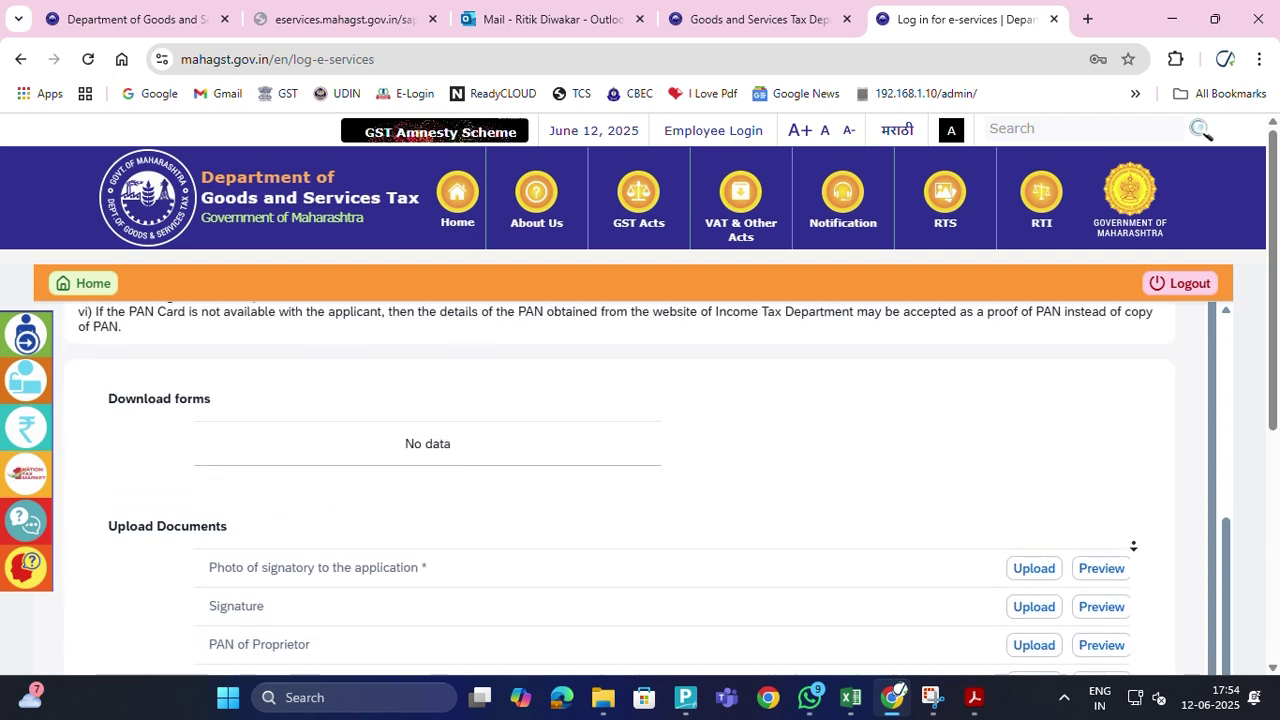
scroll(1229, 529, "up", 3)
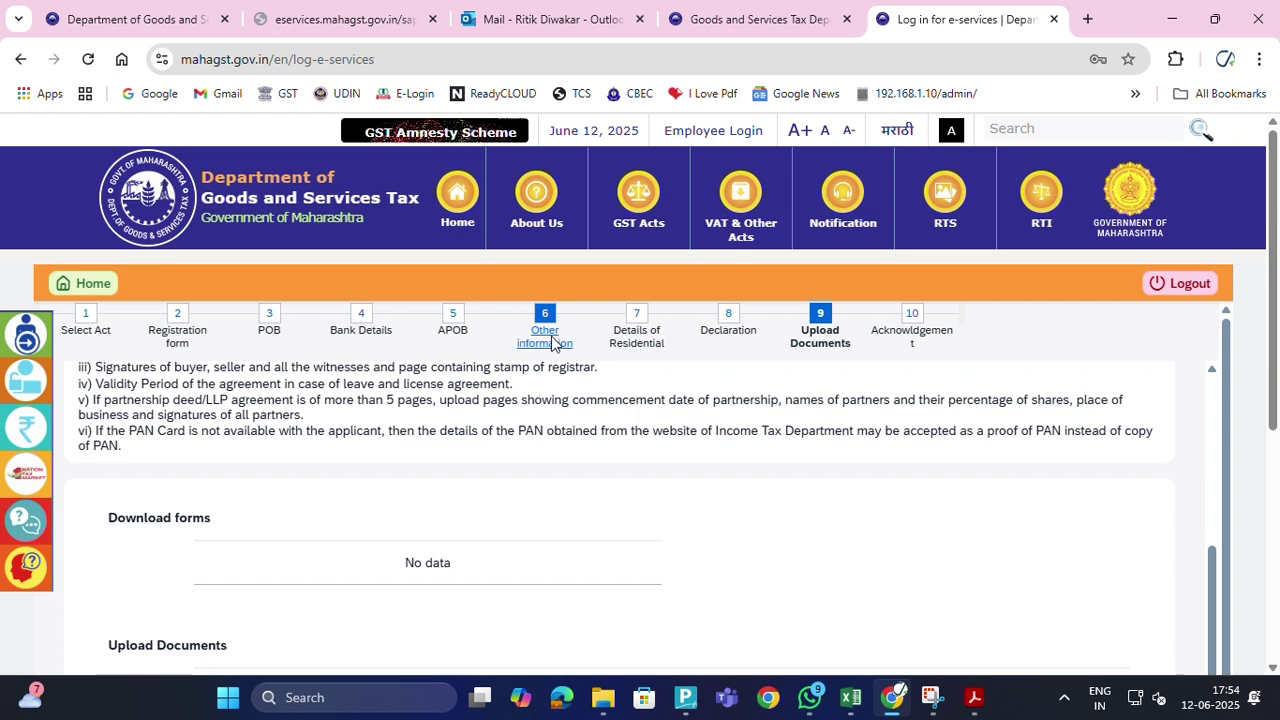
left_click(641, 318)
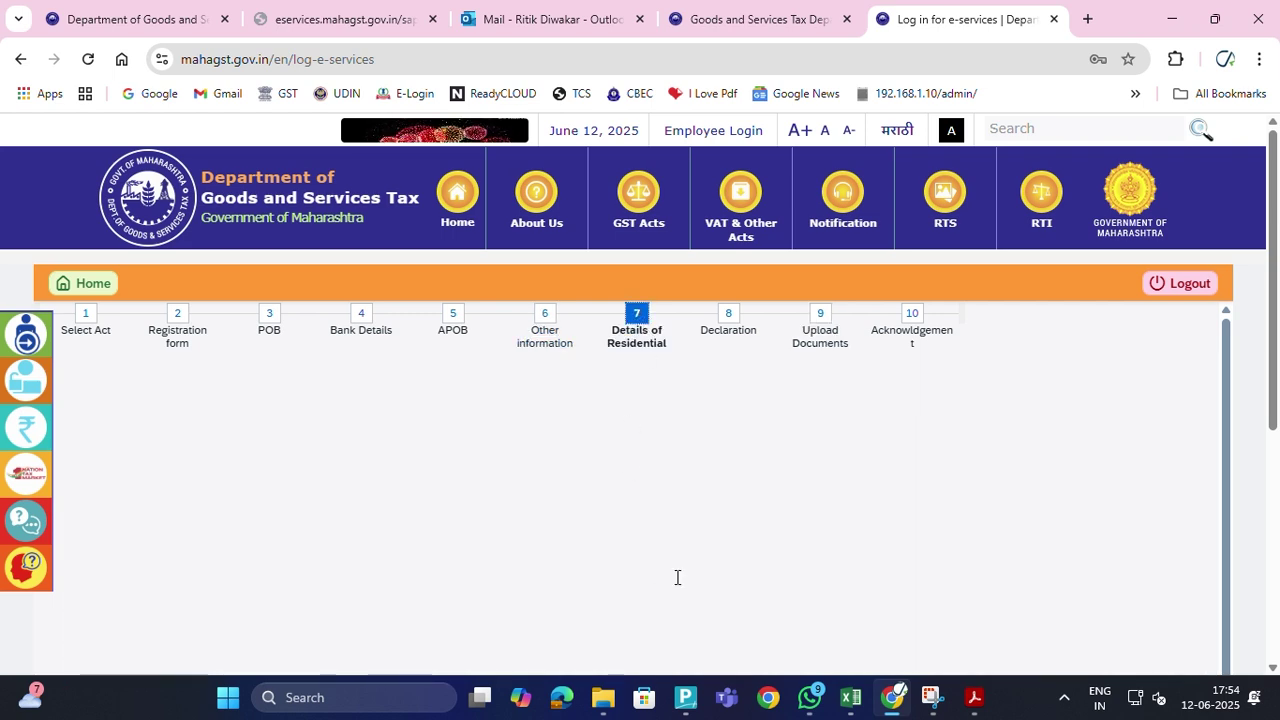
scroll(705, 568, "down", 3)
scroll(705, 568, "down", 3)
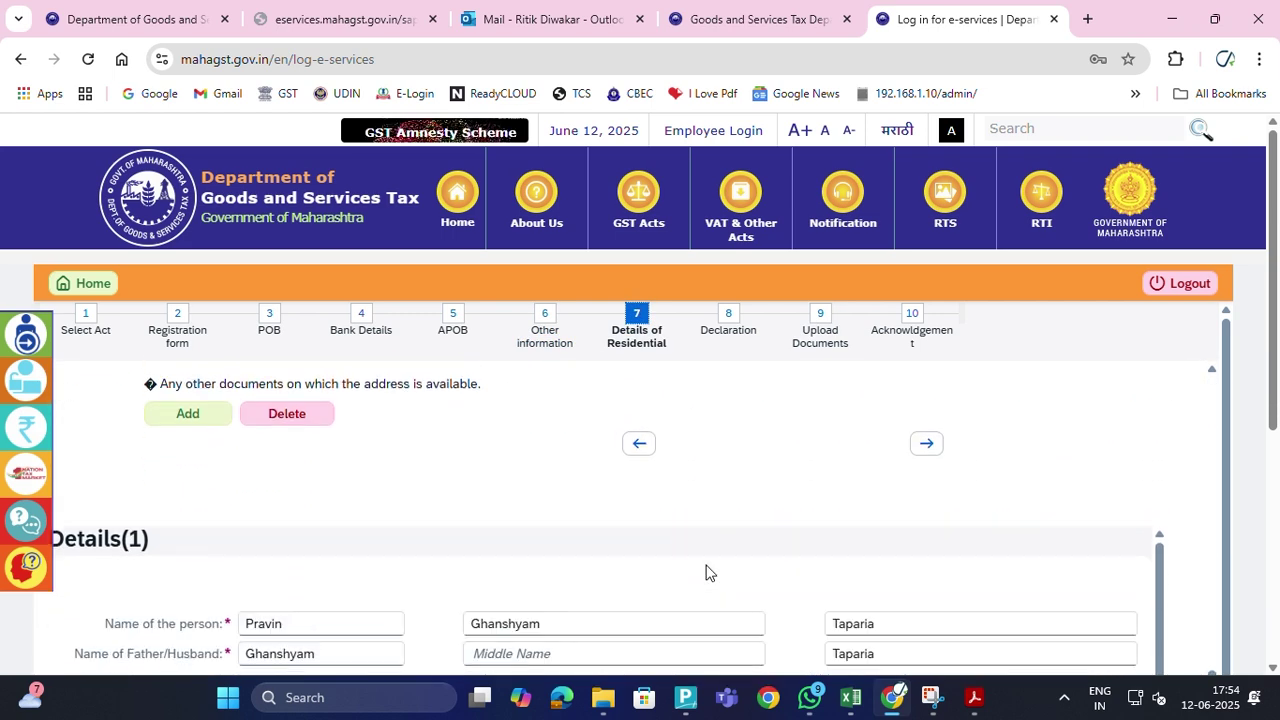
scroll(860, 528, "down", 3)
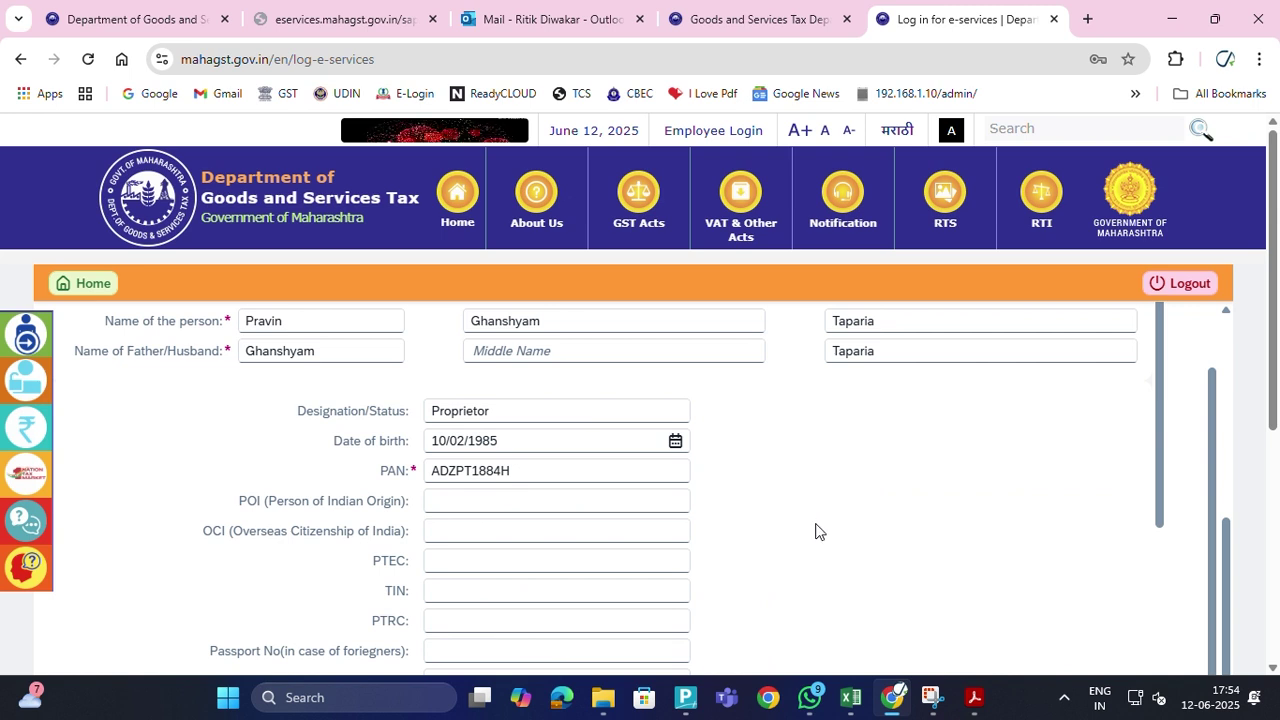
left_click(676, 441)
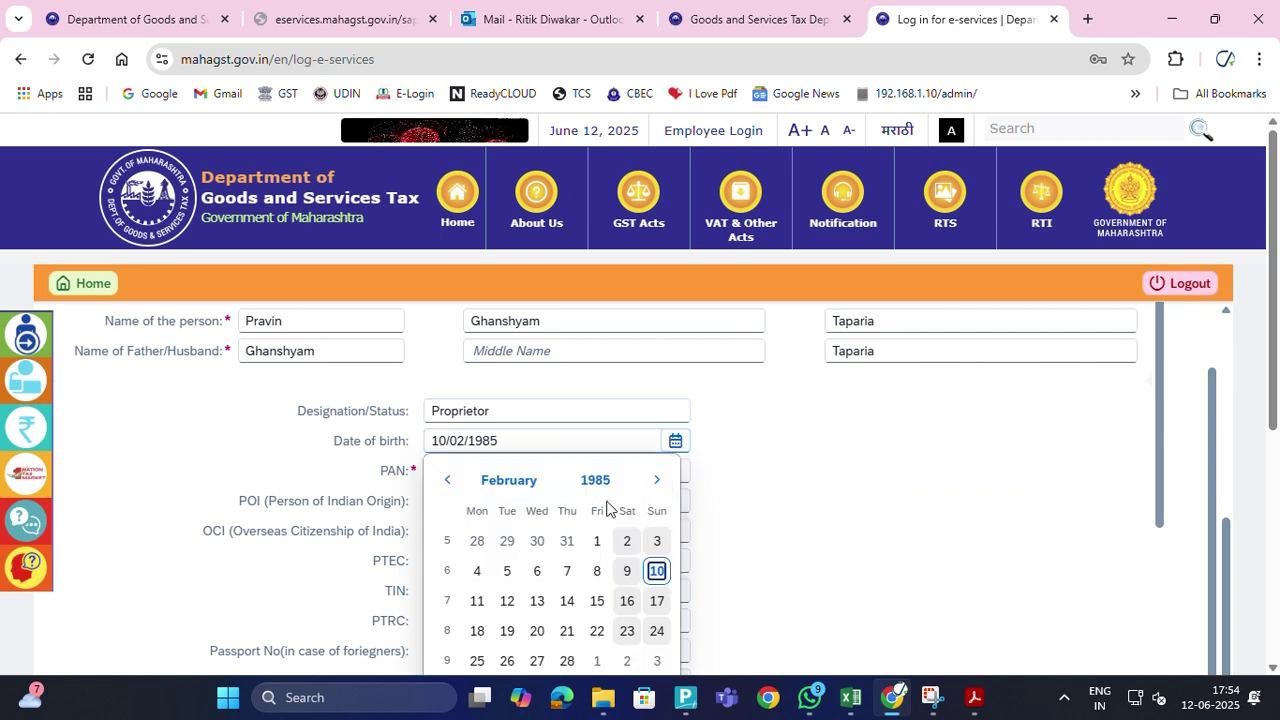
left_click(656, 571)
Advance past the residential details to the Upload Documents step
scroll(803, 509, "down", 5)
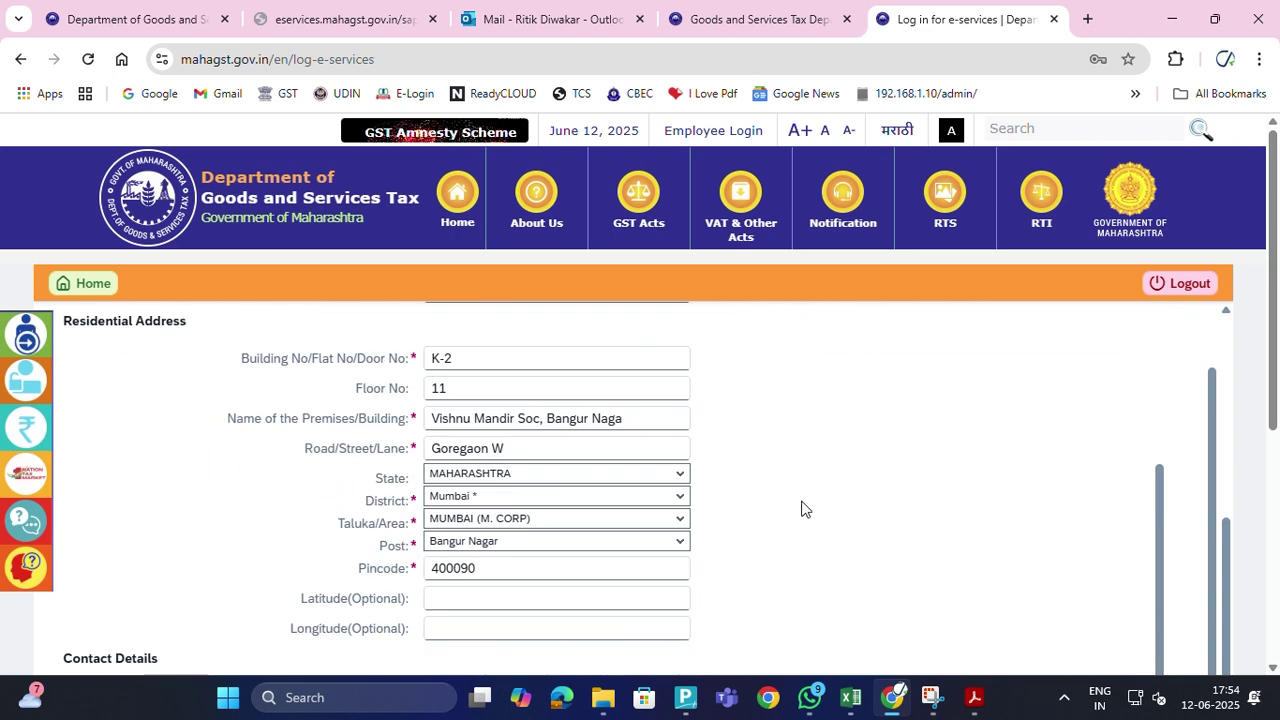
scroll(1100, 420, "down", 10)
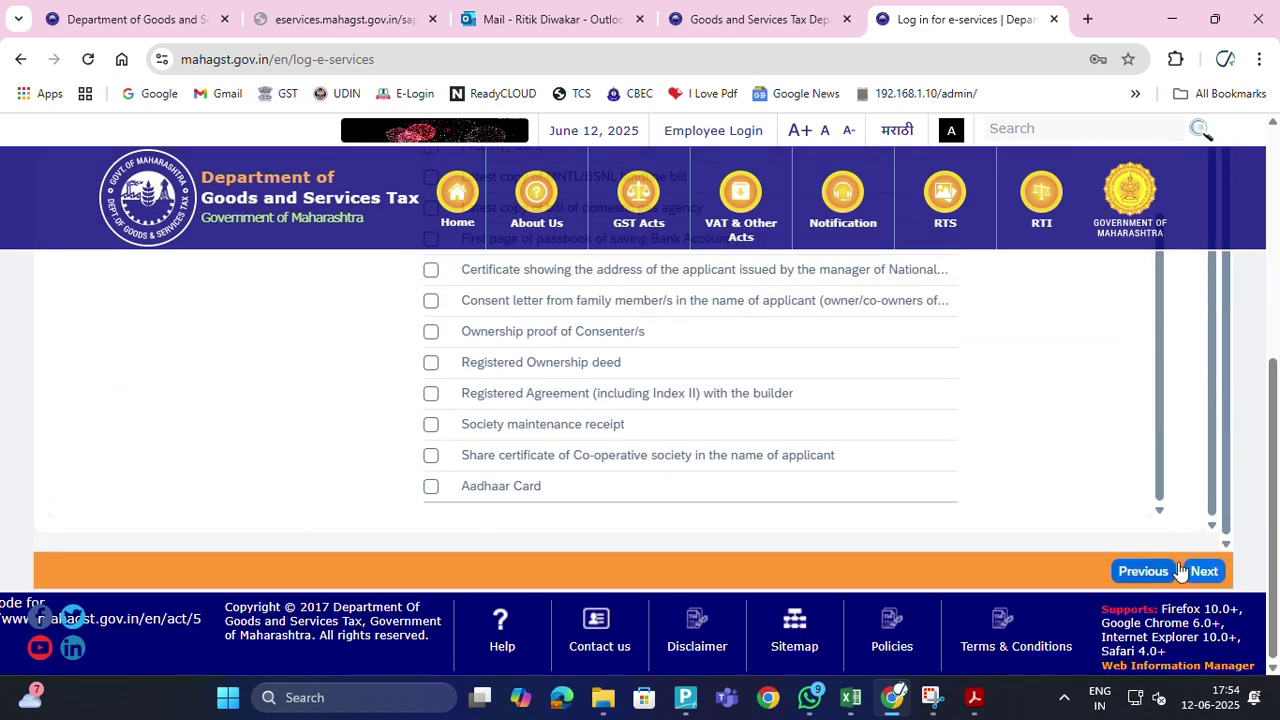
left_click(1204, 576)
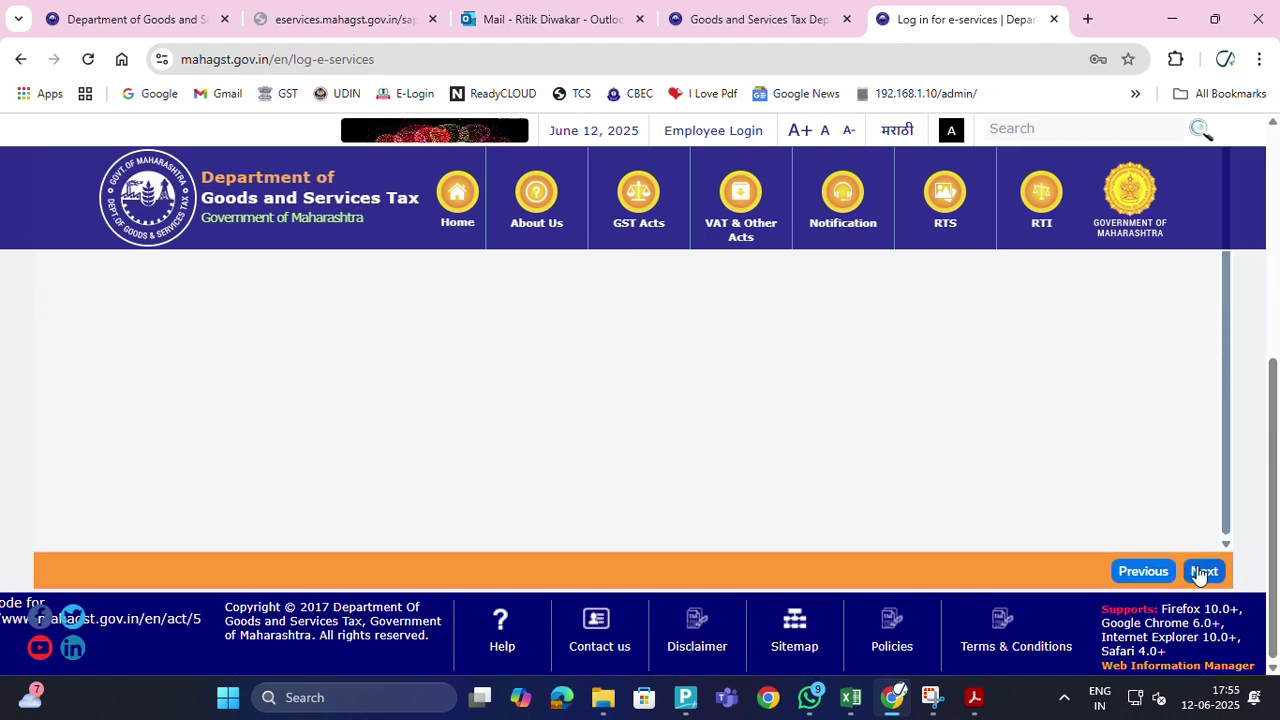
left_click(1204, 571)
Open the Print/Preview PDF and scroll down to section 14, Details of Proprietor
scroll(1086, 492, "down", 3)
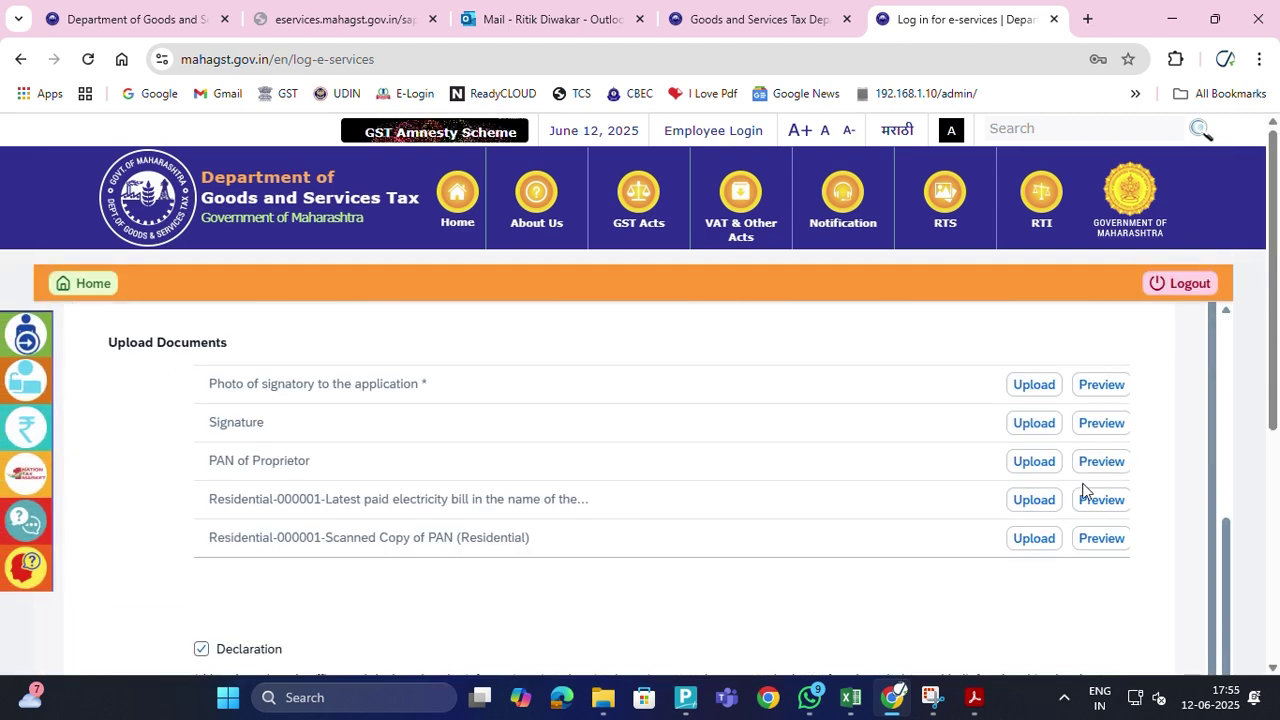
scroll(1160, 520, "down", 5)
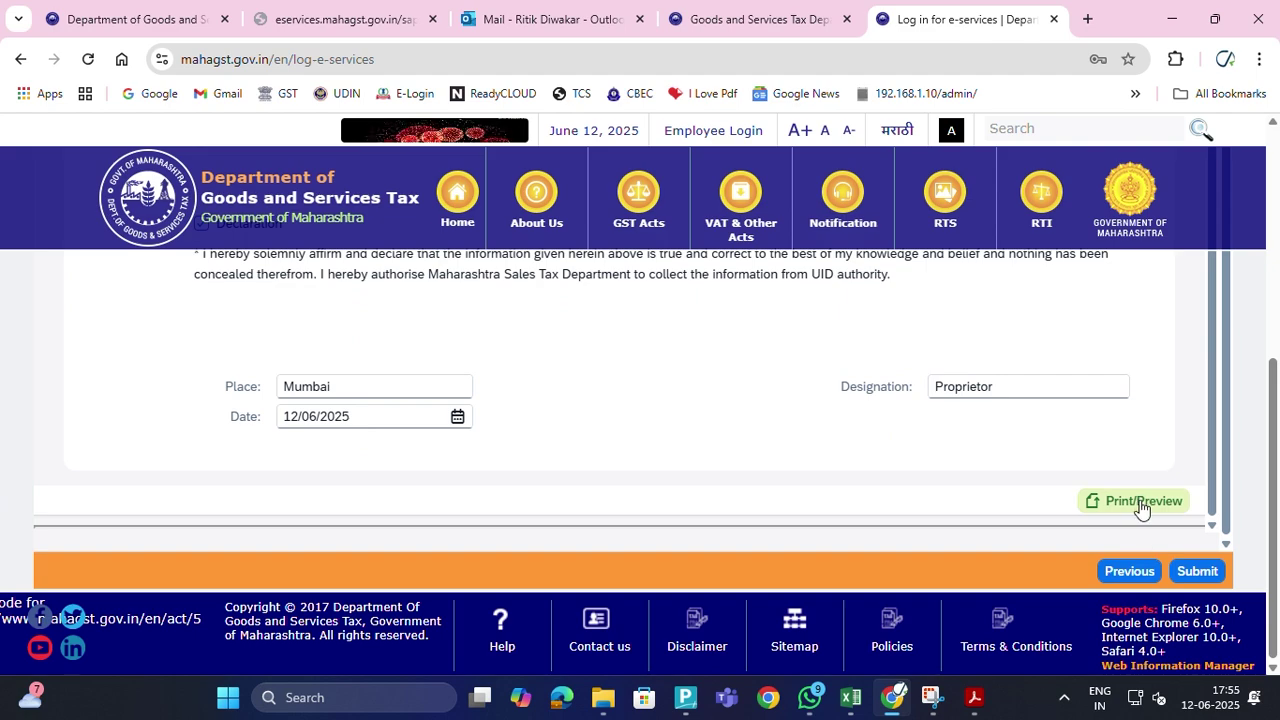
left_click(1141, 503)
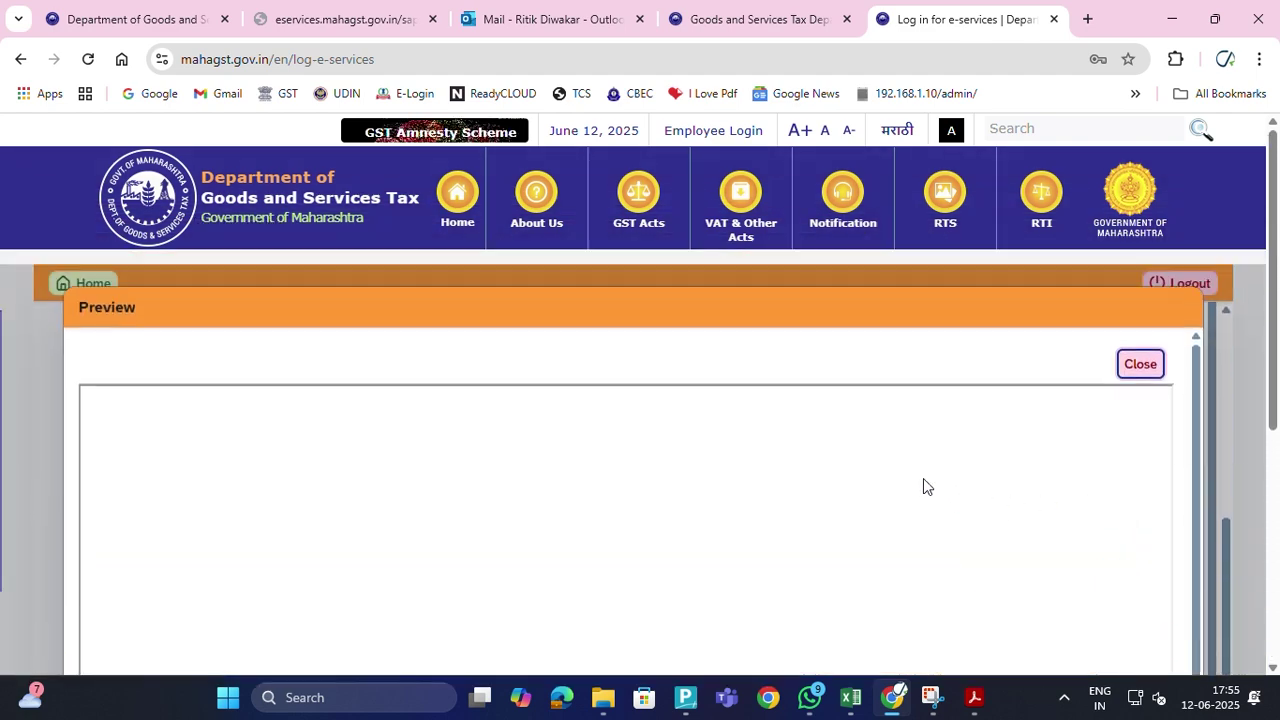
scroll(923, 479, "down", 3)
scroll(977, 554, "down", 15)
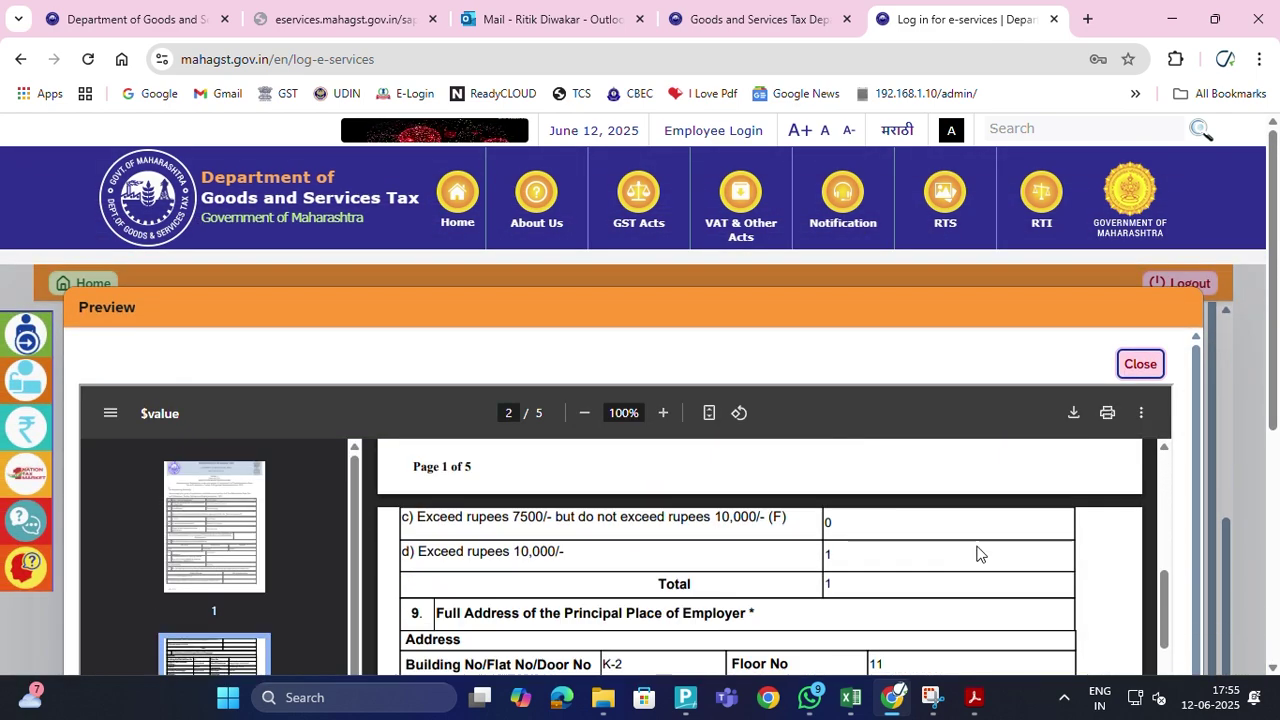
scroll(977, 554, "down", 15)
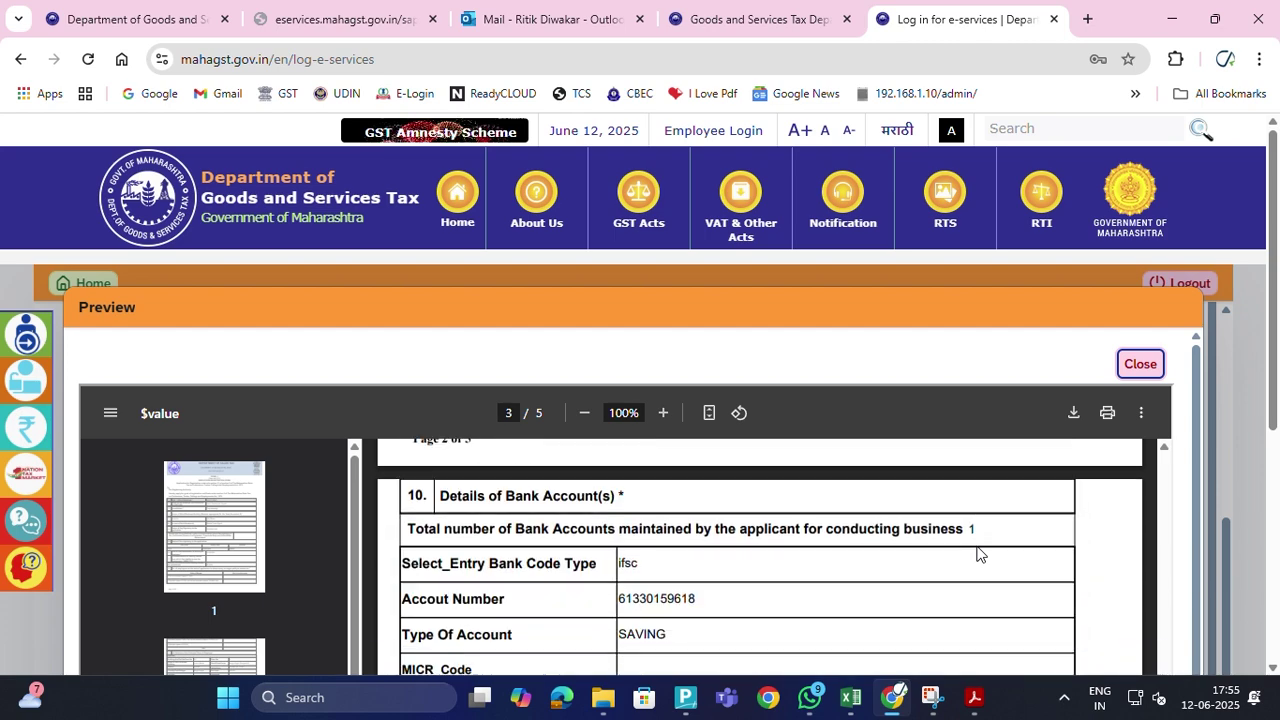
scroll(977, 554, "down", 15)
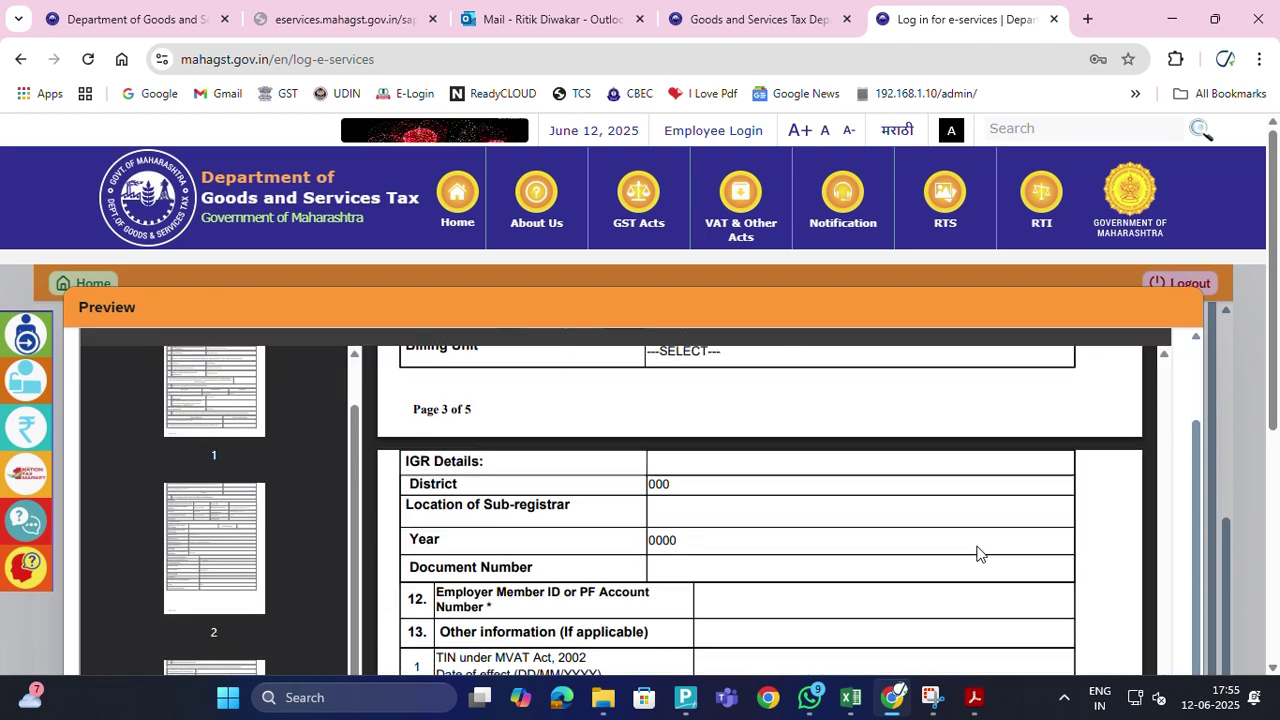
scroll(977, 552, "down", 5)
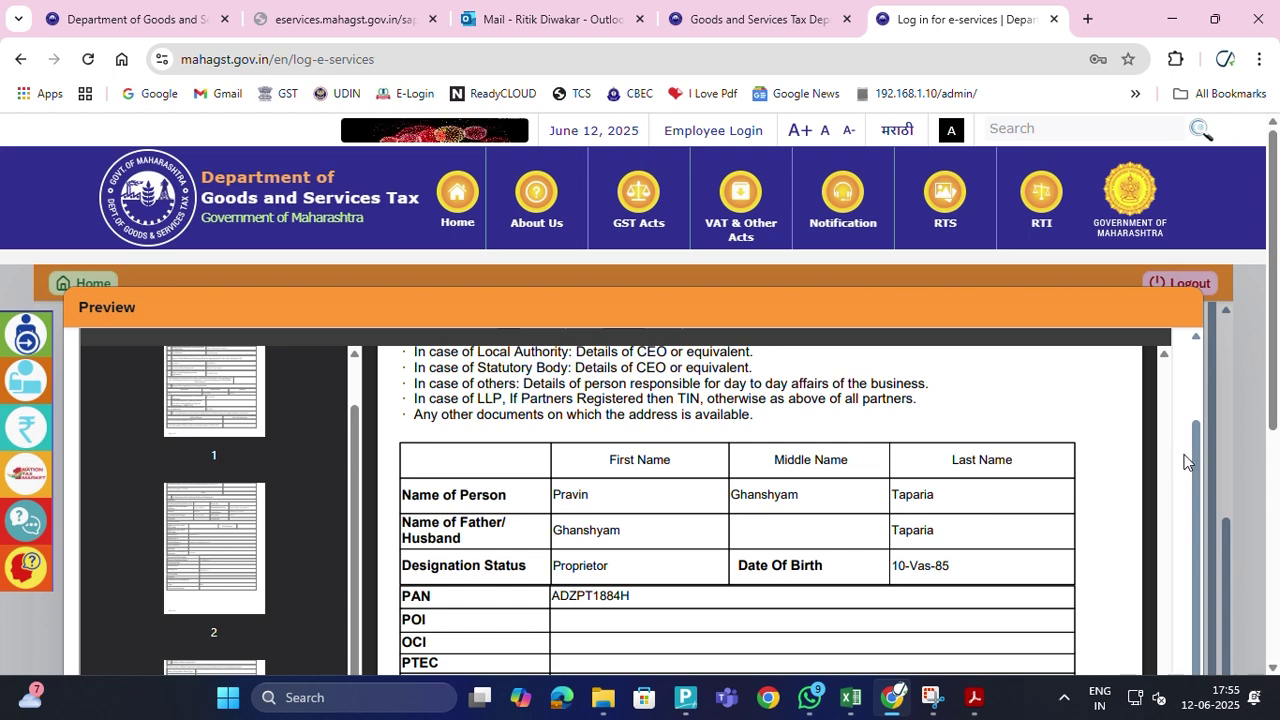
scroll(1199, 430, "up", 1)
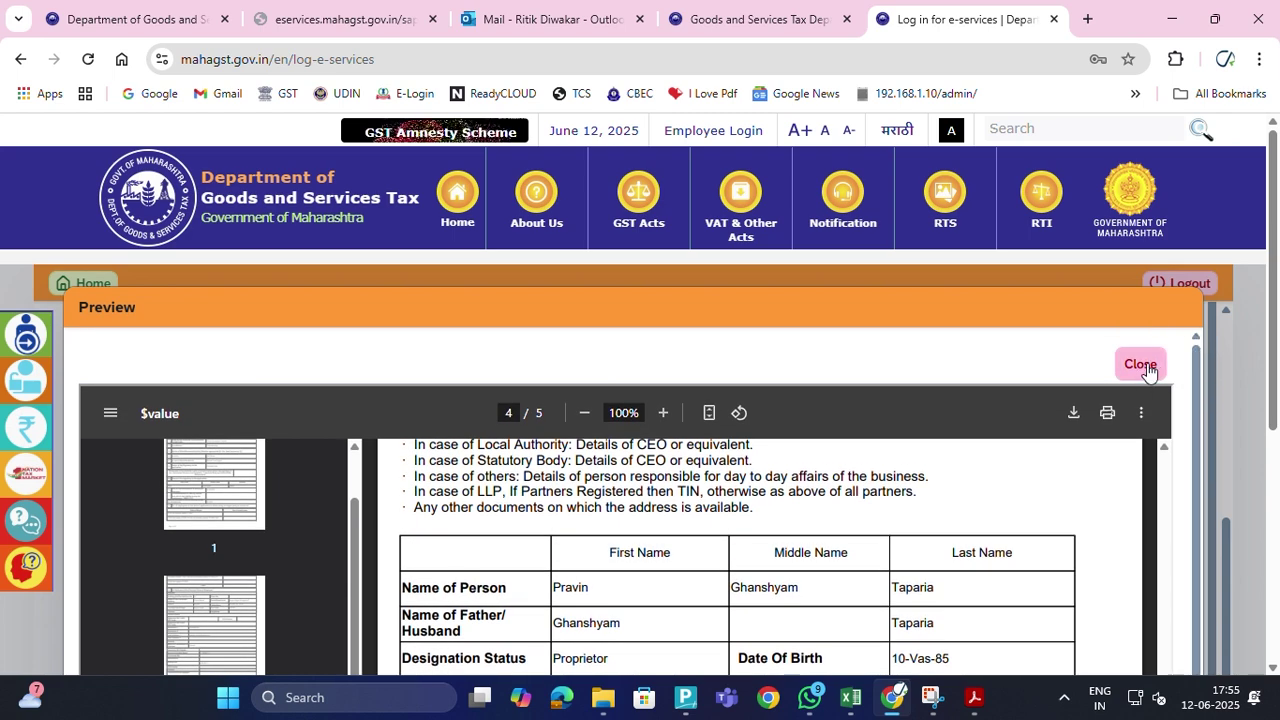
Close the application preview and return to the Details of Residential step
left_click(1137, 364)
scroll(866, 476, "up", 2)
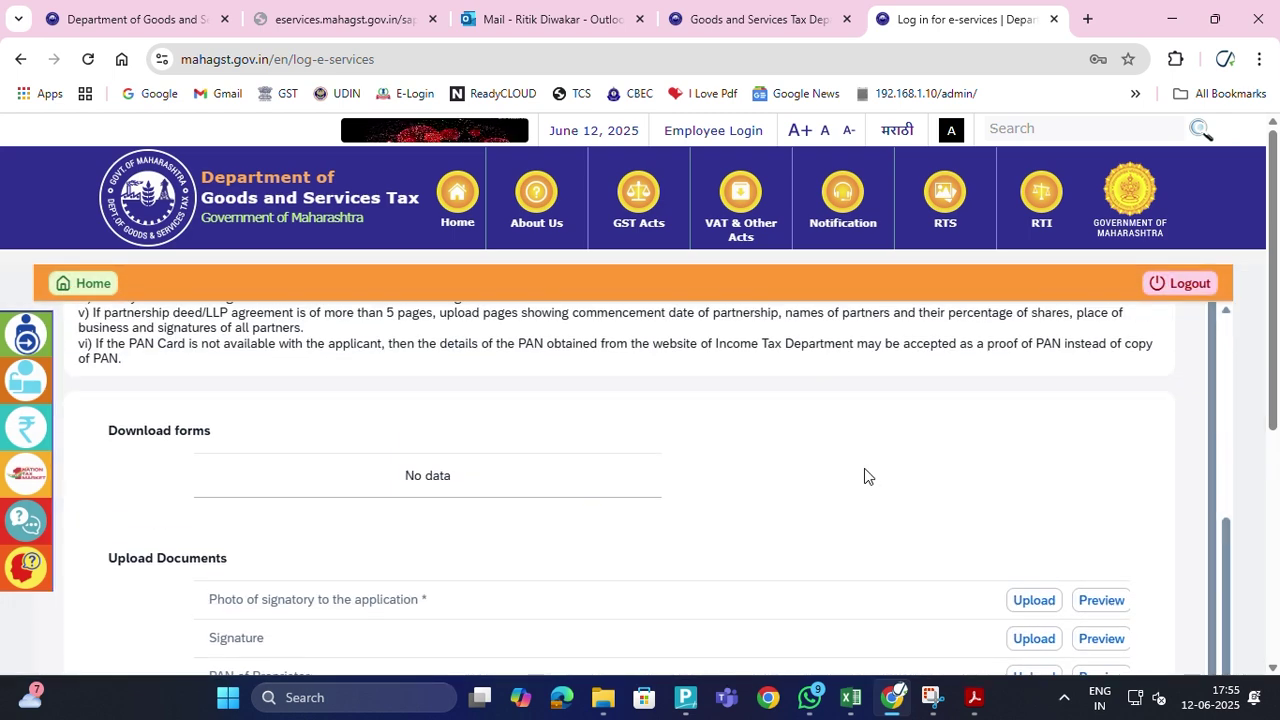
scroll(948, 481, "up", 3)
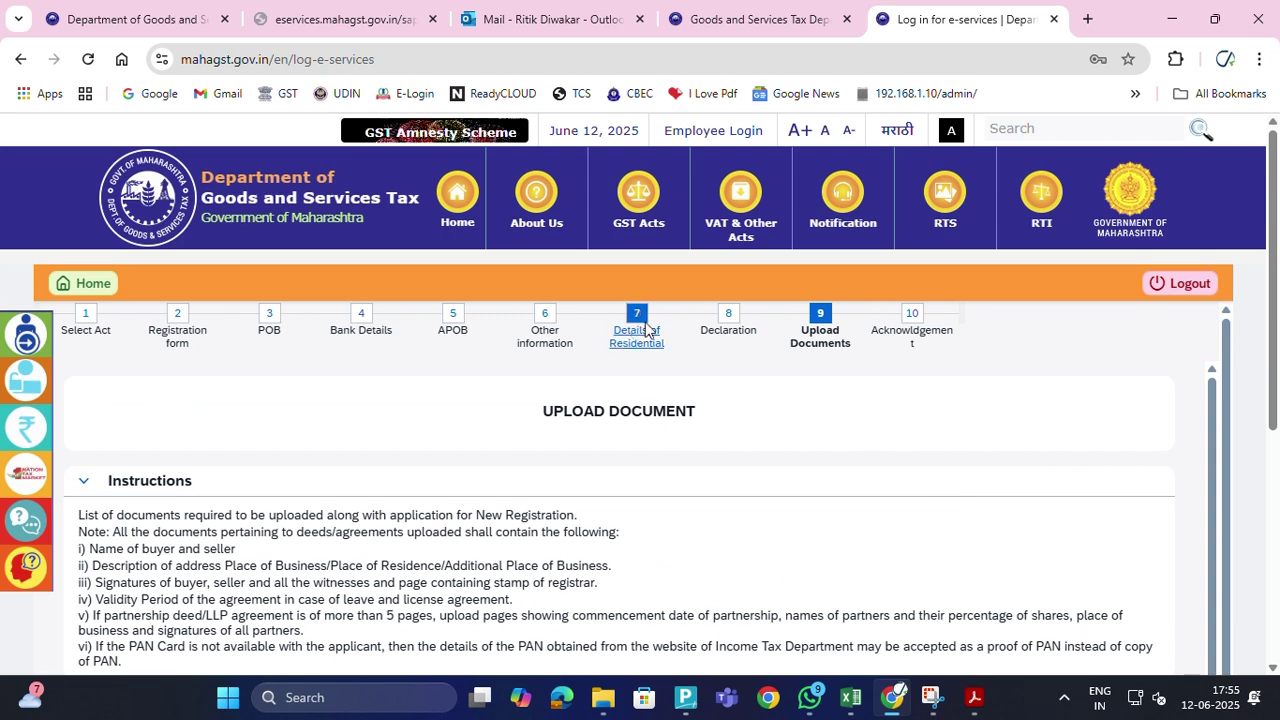
left_click(637, 325)
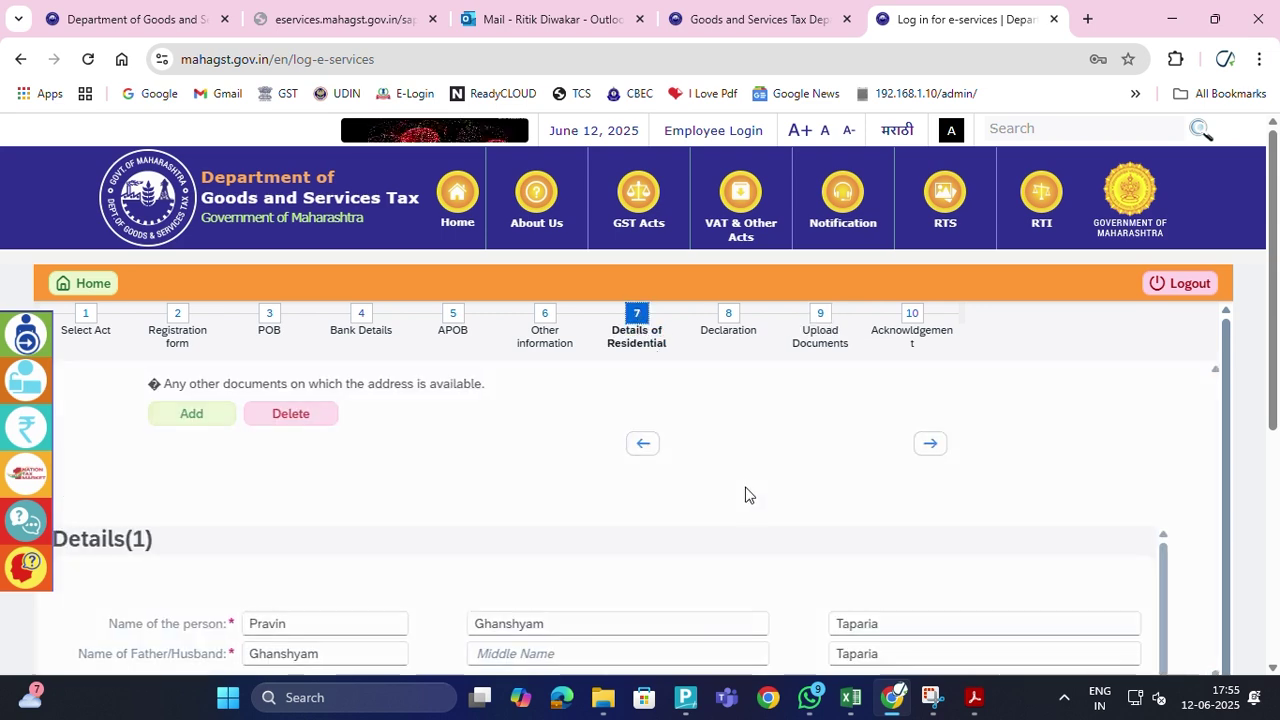
scroll(778, 526, "down", 3)
scroll(781, 529, "down", 1)
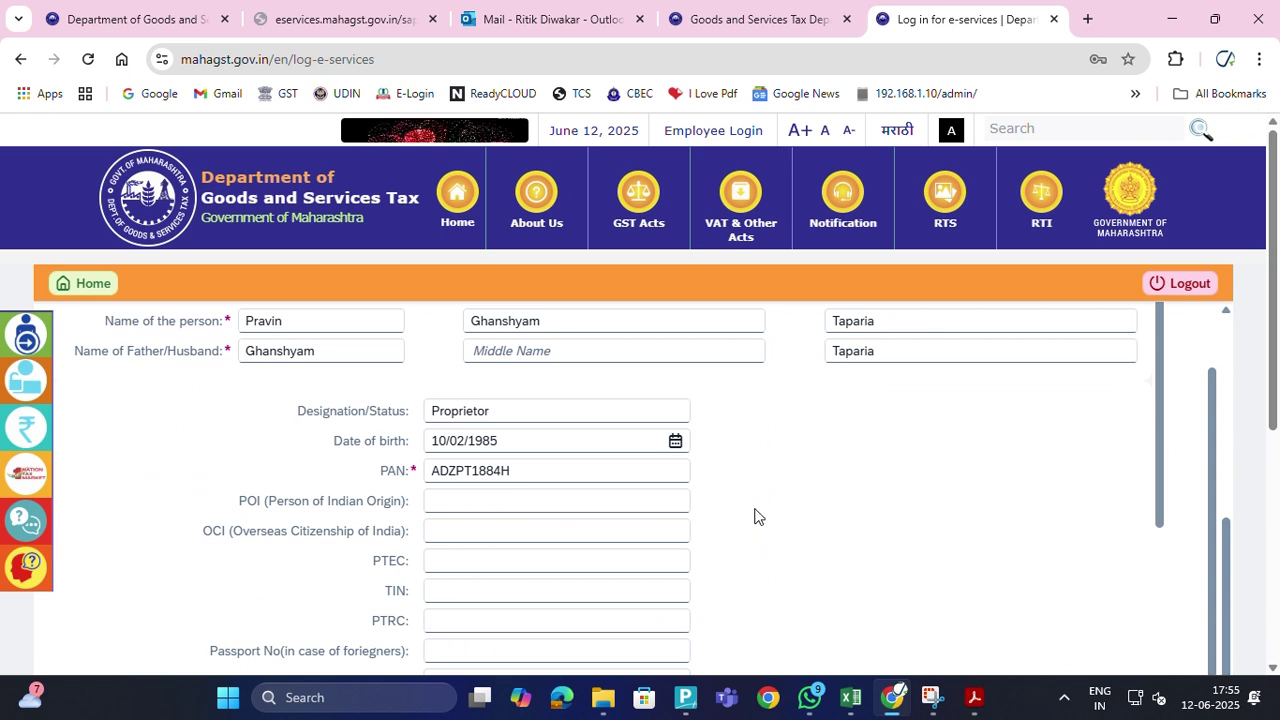
left_click(676, 443)
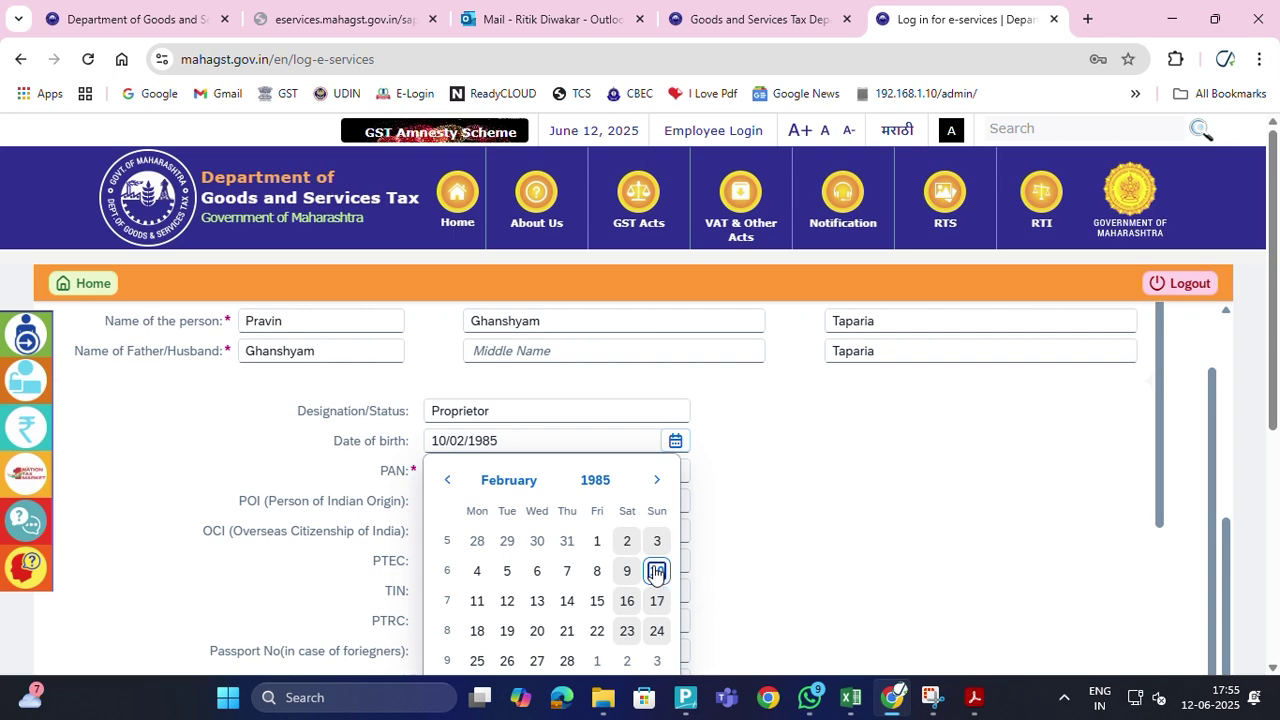
left_click(656, 571)
scroll(818, 535, "down", 10)
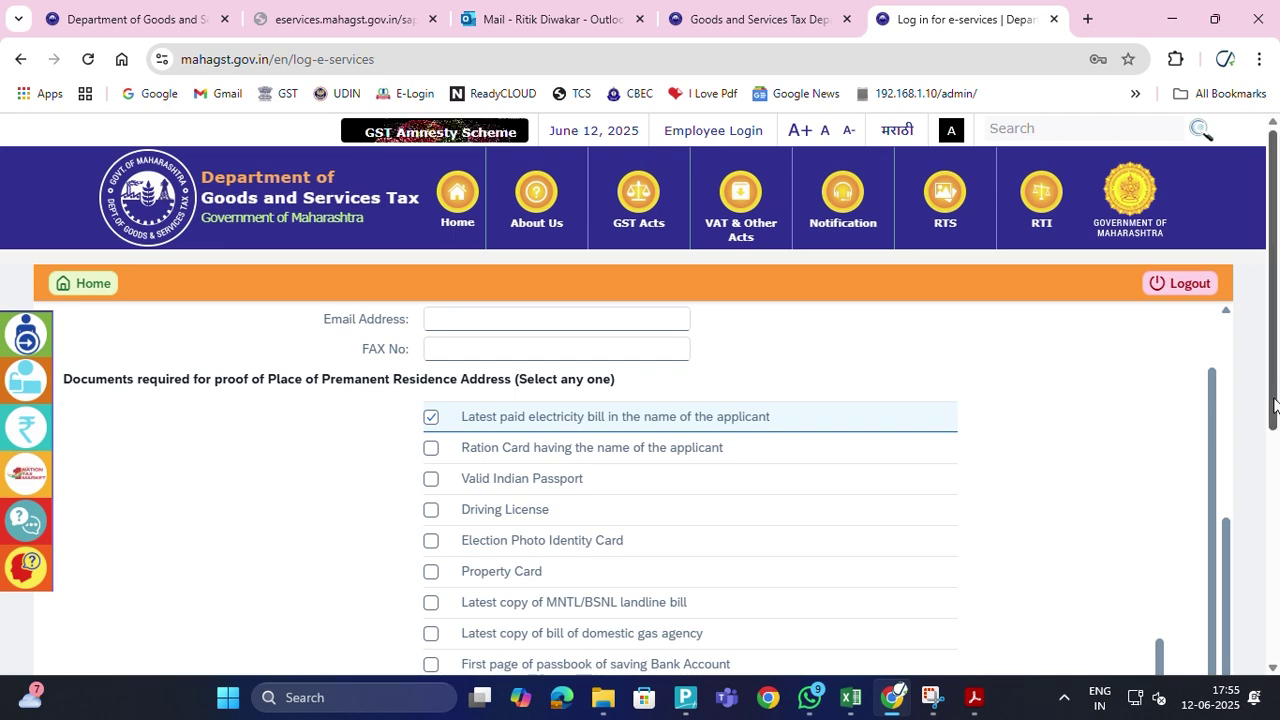
left_click_drag(1262, 405, 1266, 633)
left_click(1203, 572)
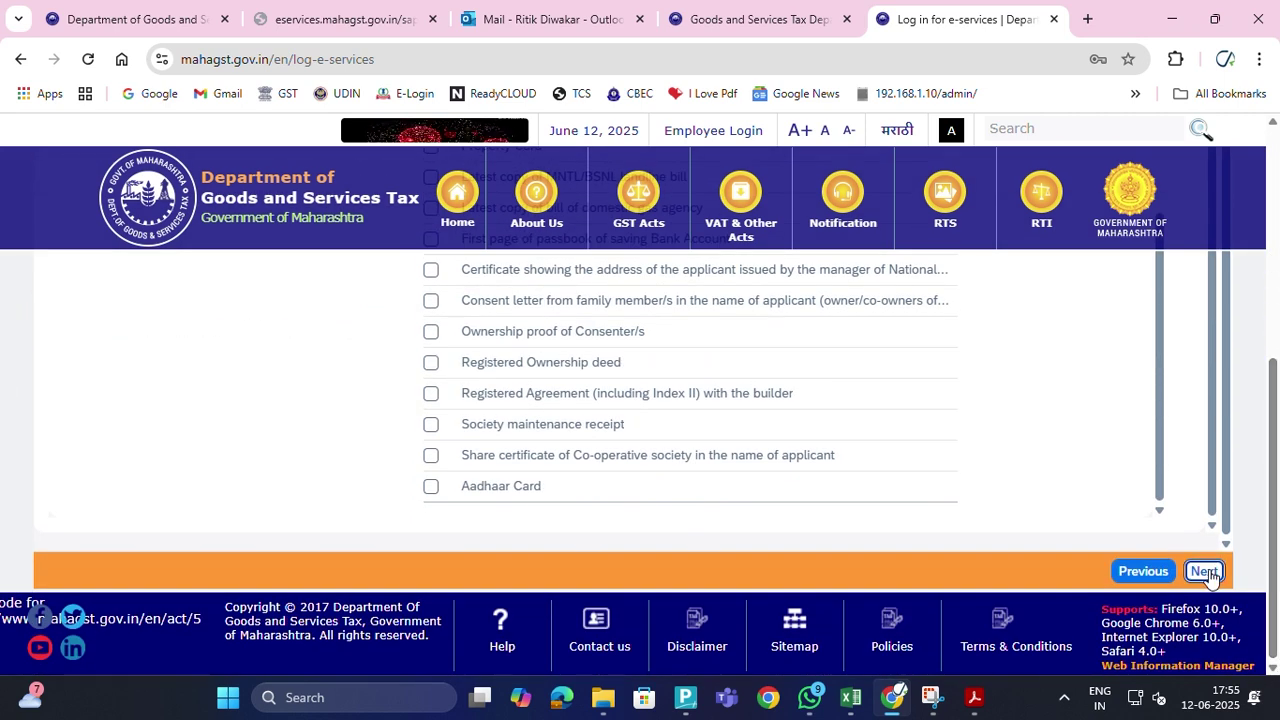
Advance the registration form to the Upload Documents step
scroll(1074, 475, "down", 5)
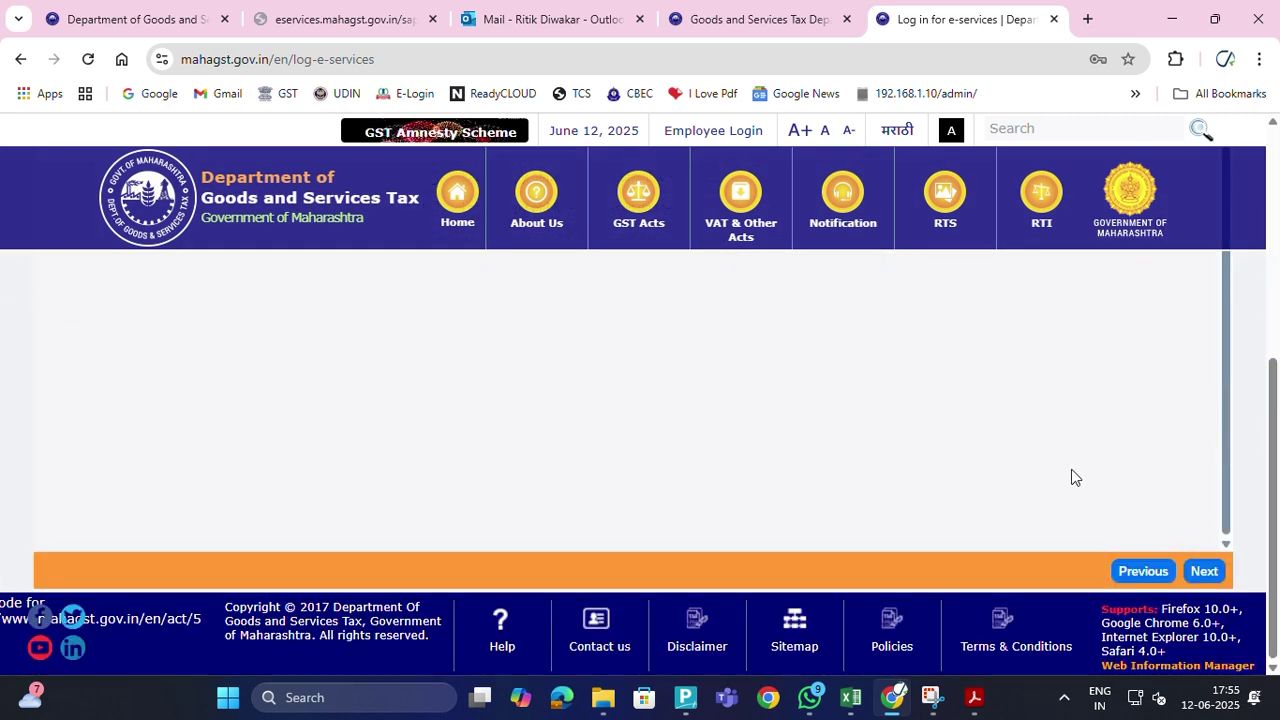
left_click(1213, 575)
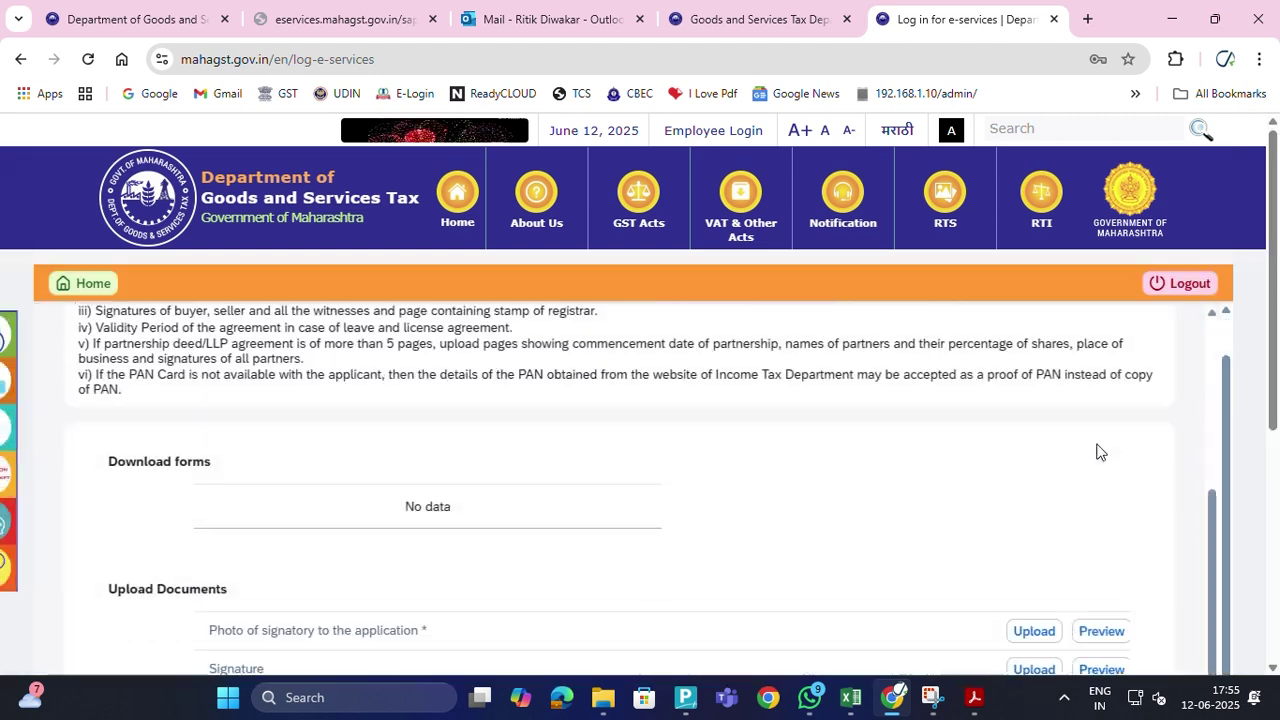
scroll(1090, 462, "down", 5)
scroll(1088, 466, "up", 4)
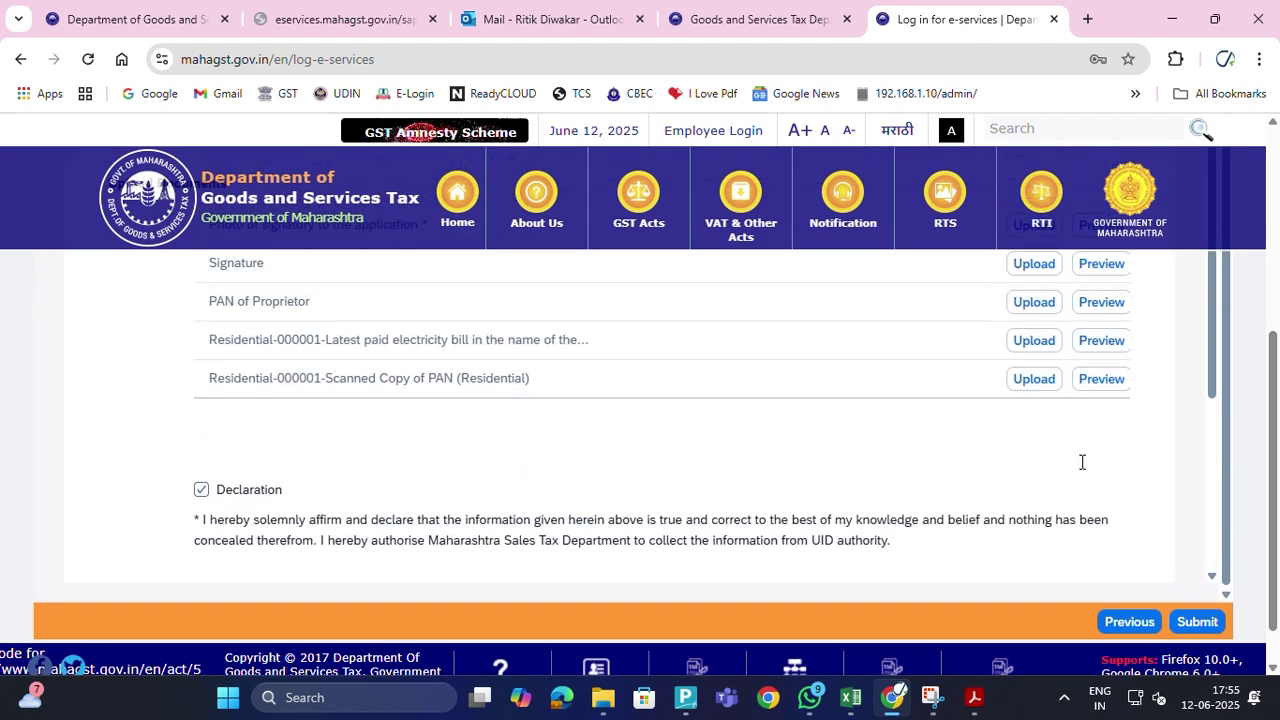
scroll(1080, 466, "down", 2)
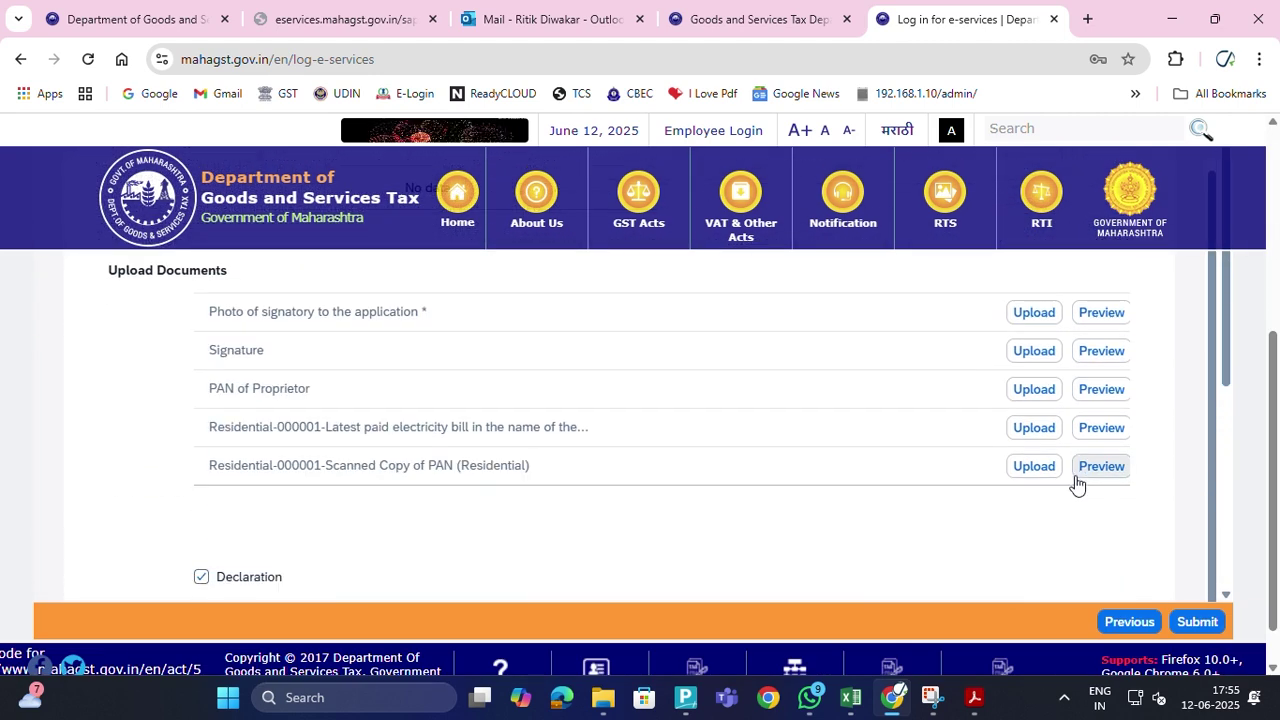
Submit the application, dismiss the empty missing-fields list, and submit again
left_click(1197, 622)
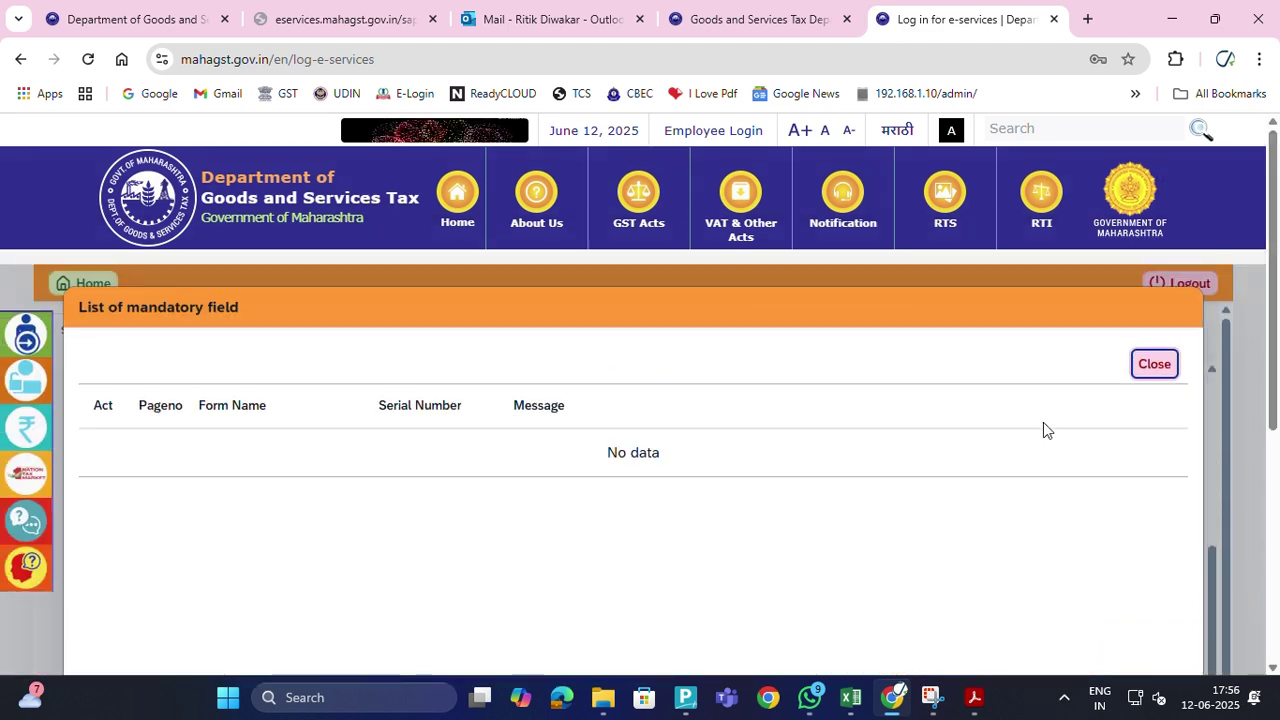
left_click(1154, 364)
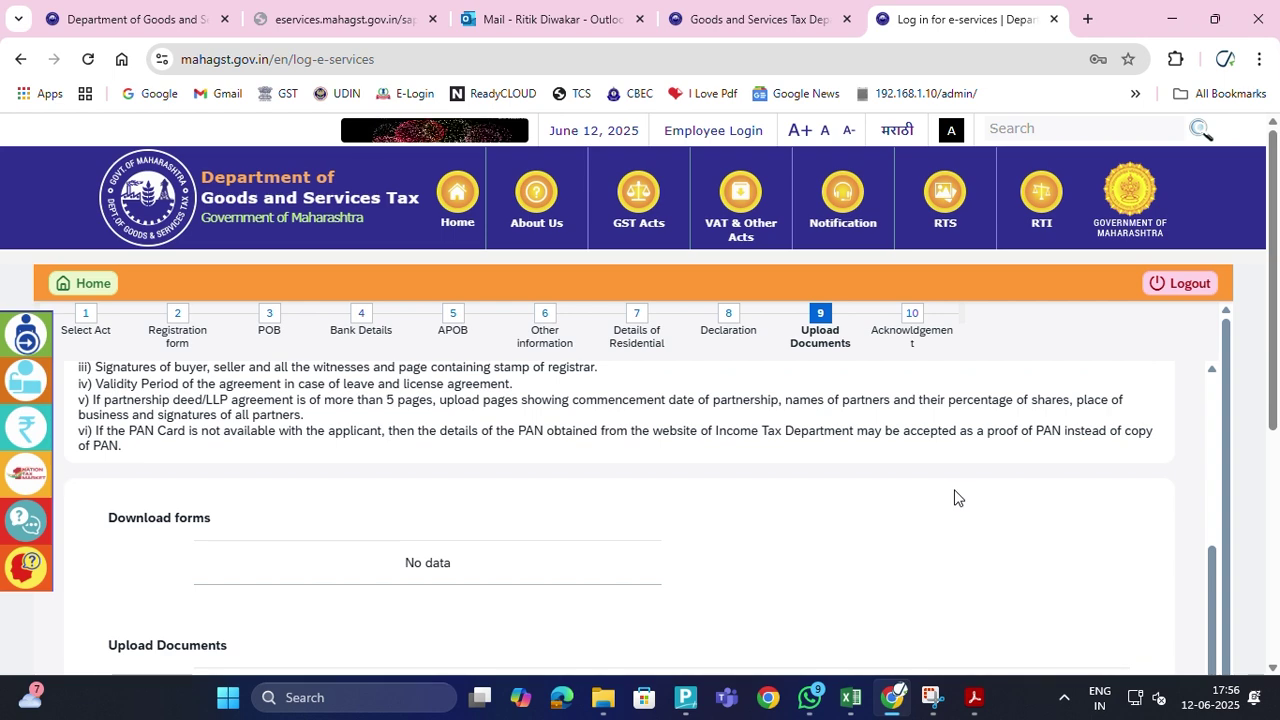
scroll(957, 497, "down", 3)
scroll(1103, 480, "down", 5)
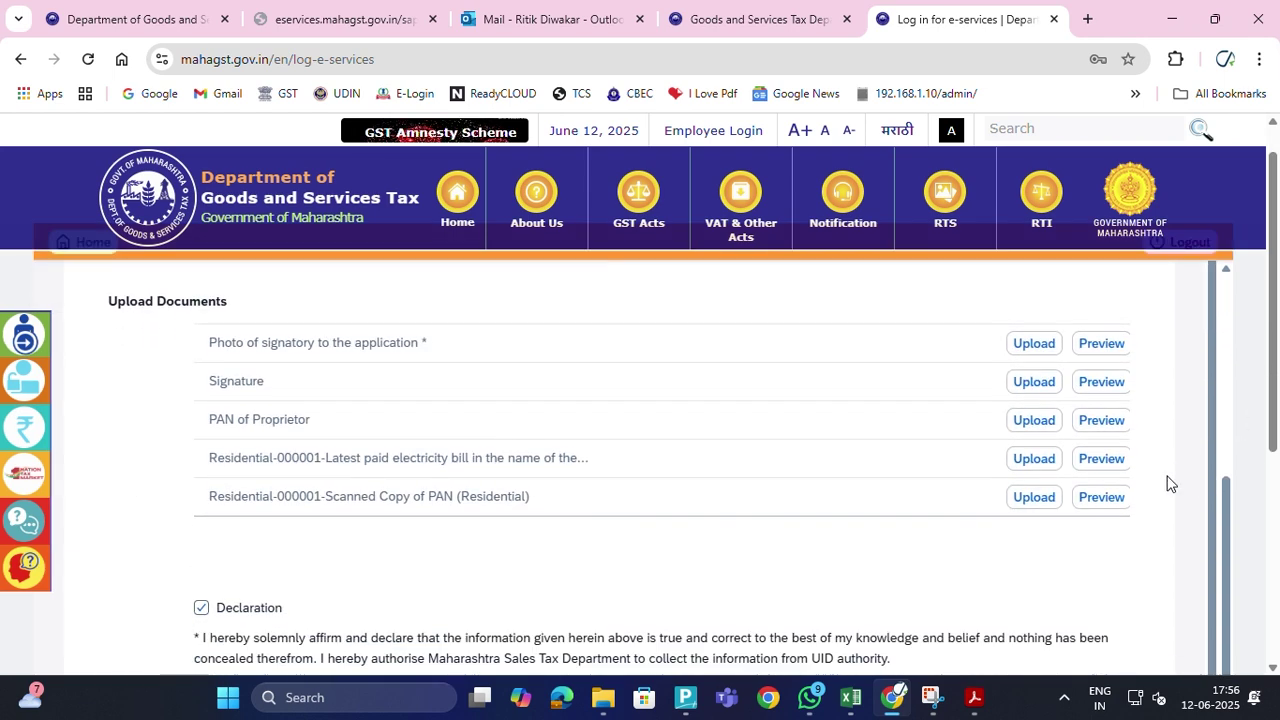
left_click(1197, 622)
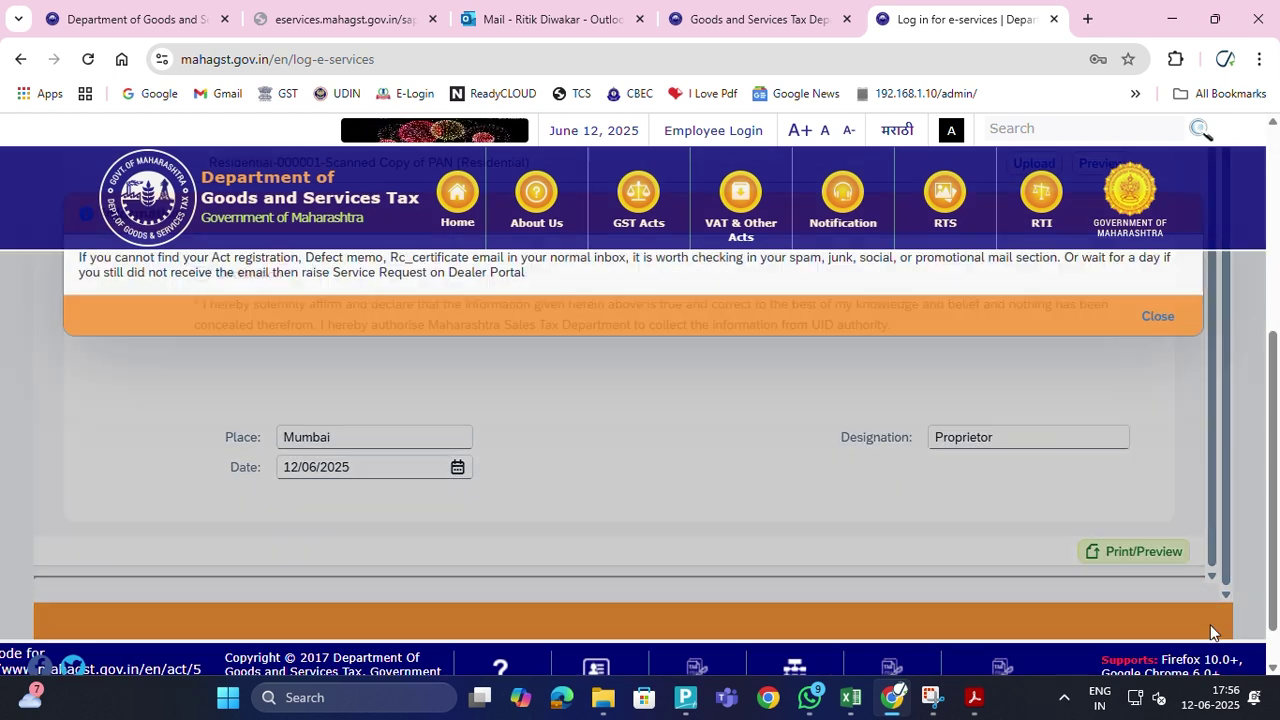
scroll(1040, 412, "up", 2)
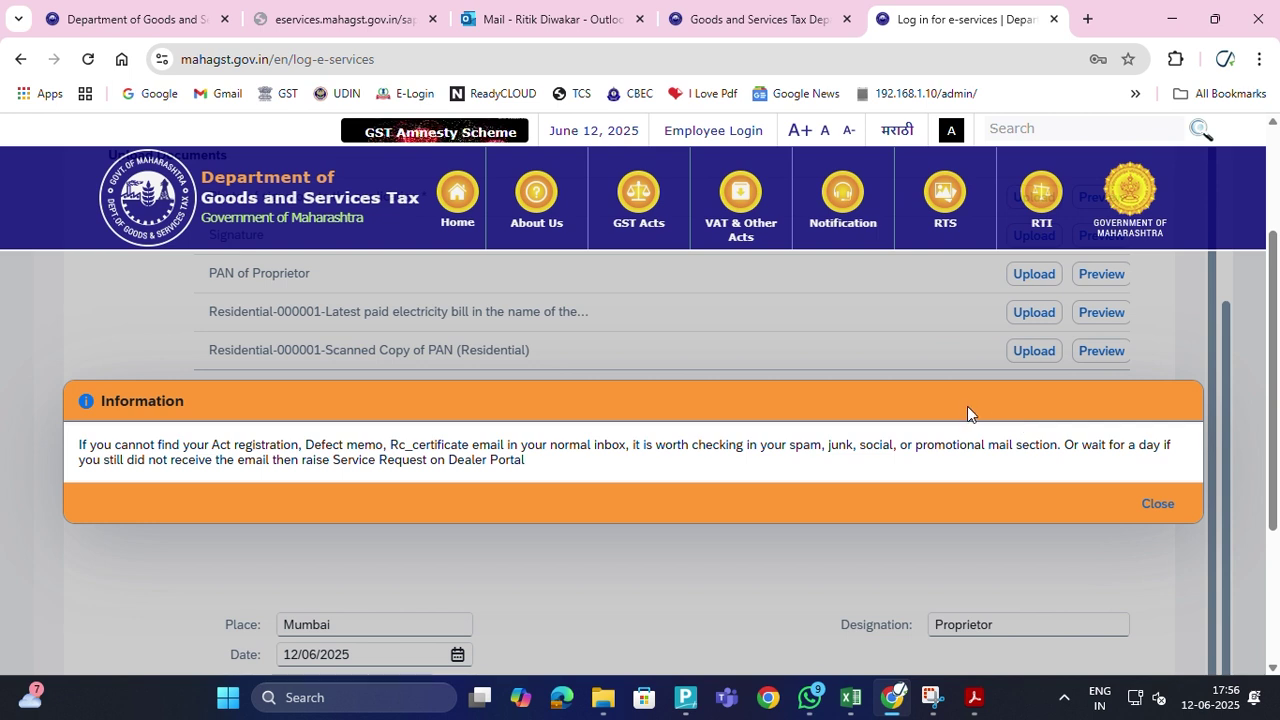
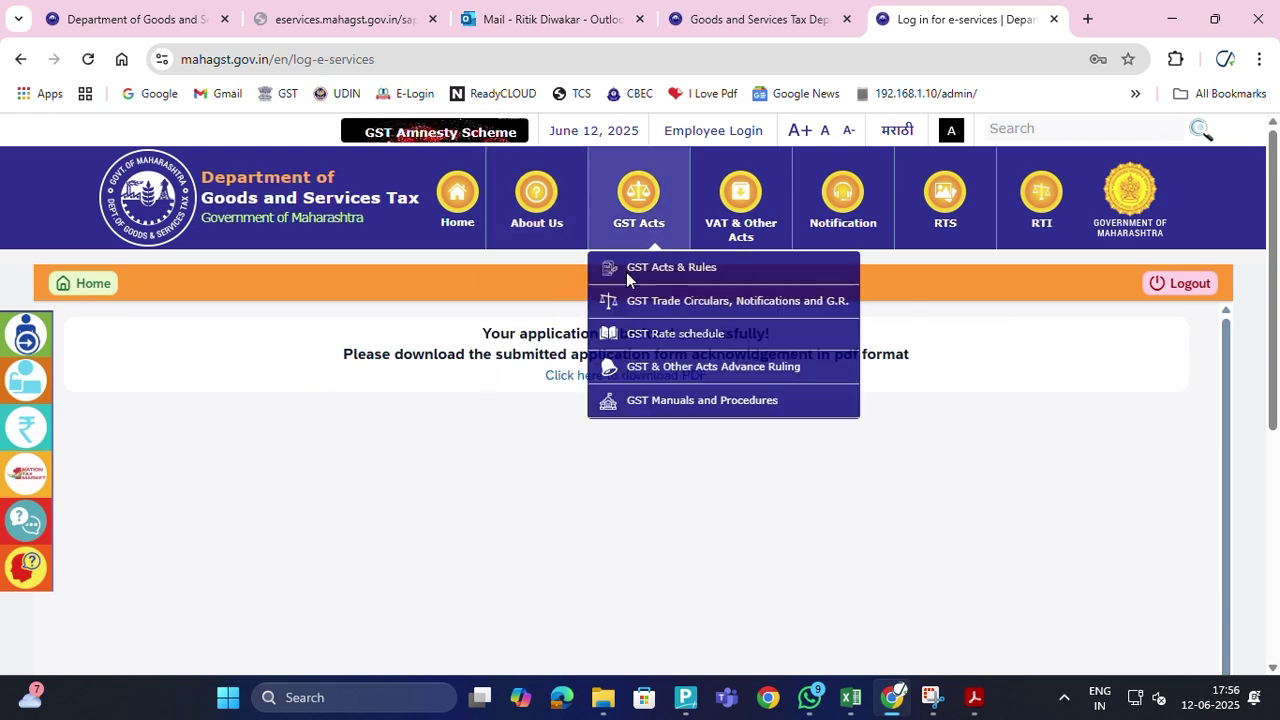
Open the application's acknowledgement PDF and scroll through its registration details
triple_click(631, 378)
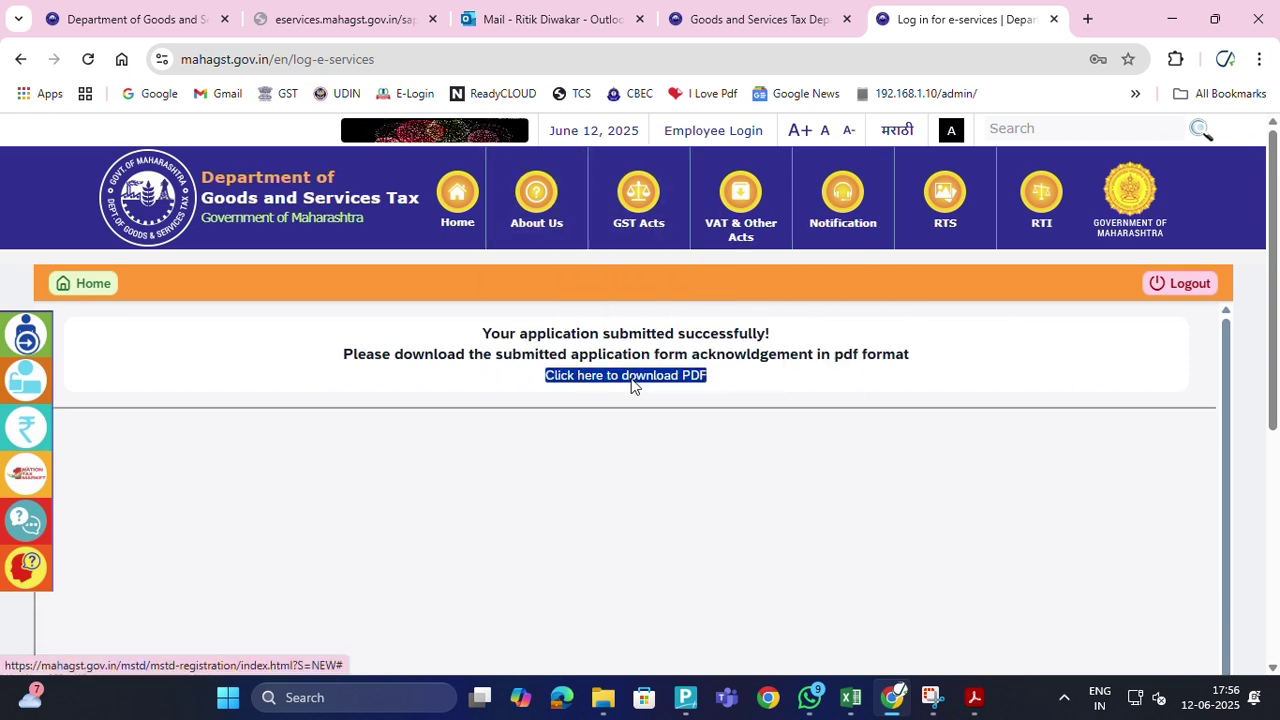
scroll(631, 400, "down", 5)
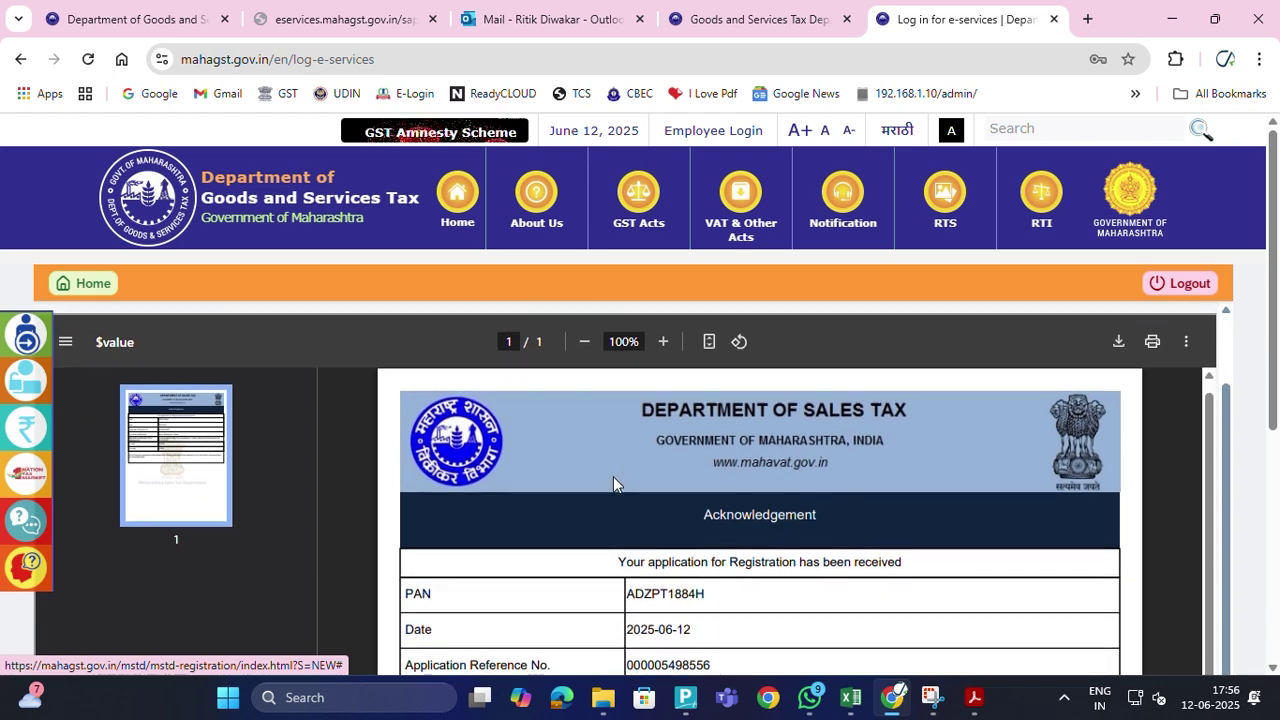
scroll(621, 421, "down", 5)
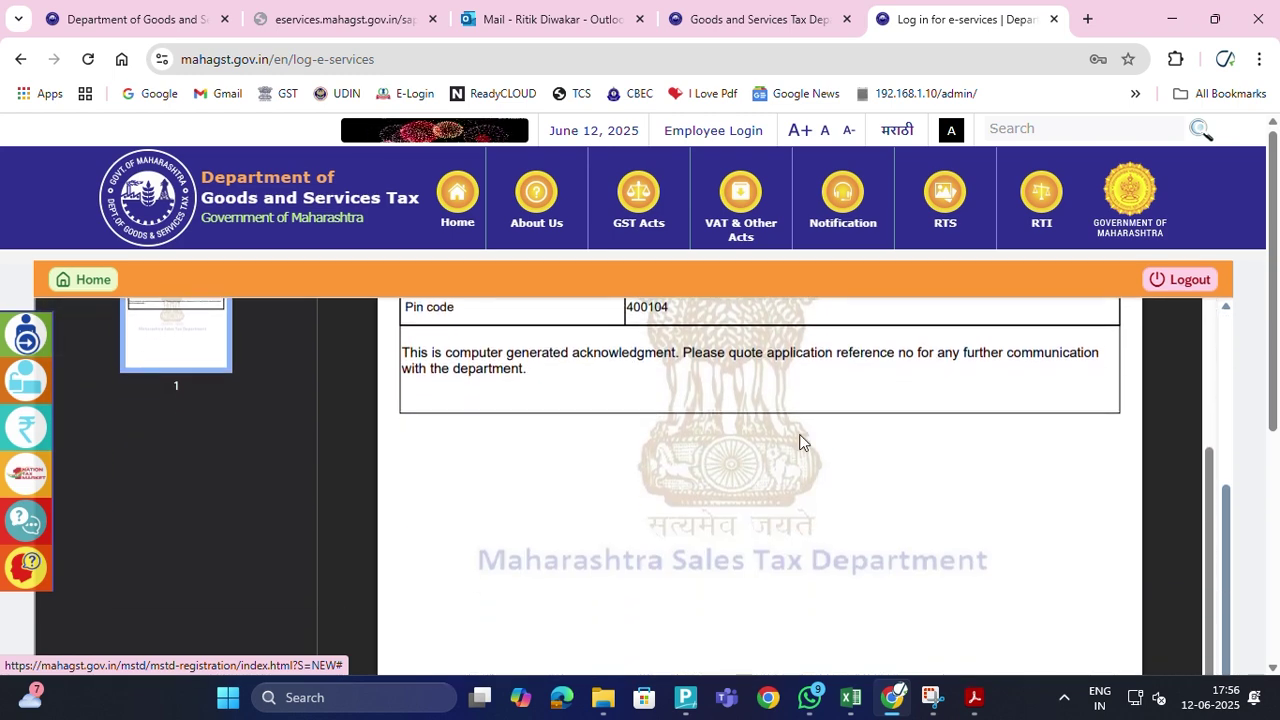
scroll(211, 296, "up", 3)
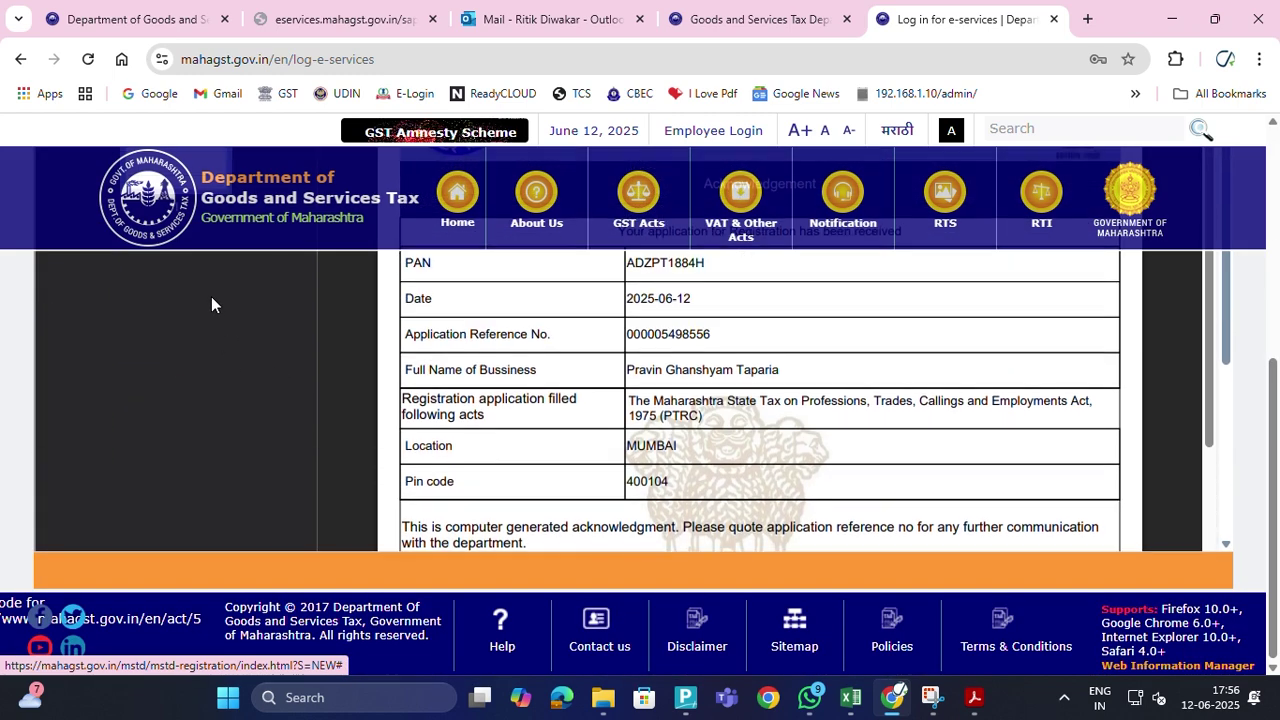
scroll(937, 508, "up", 5)
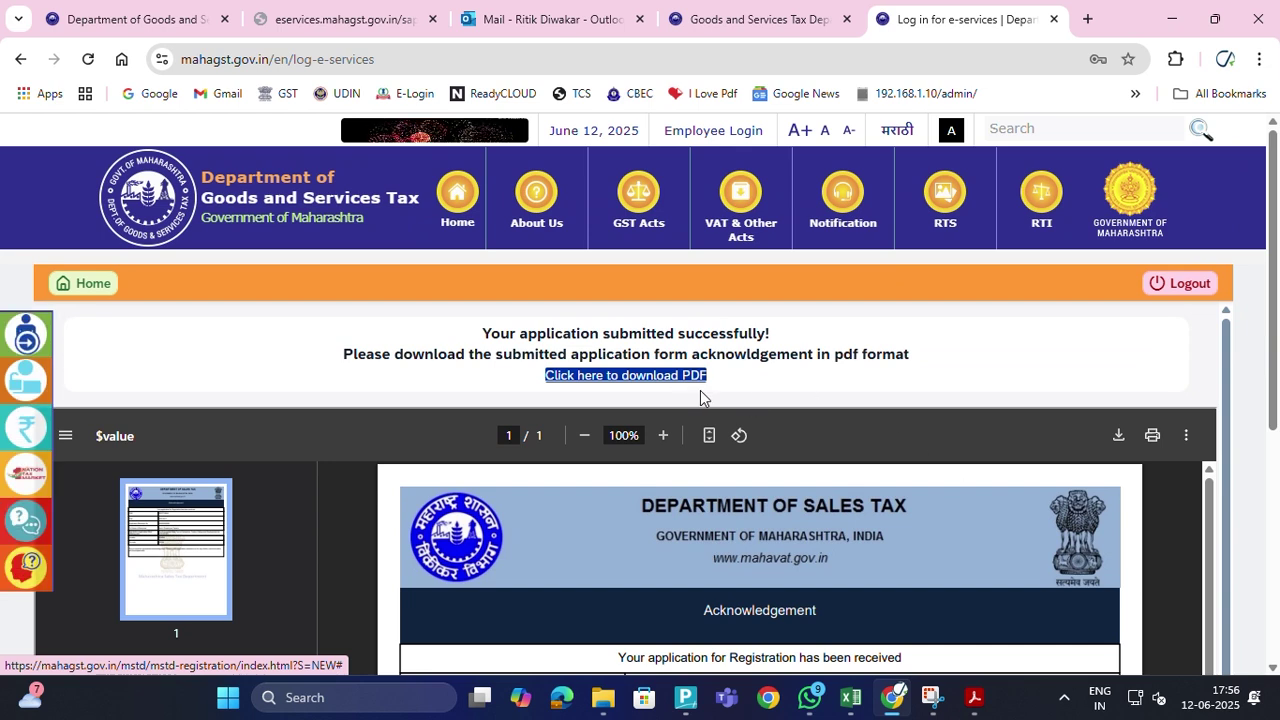
scroll(700, 398, "down", 3)
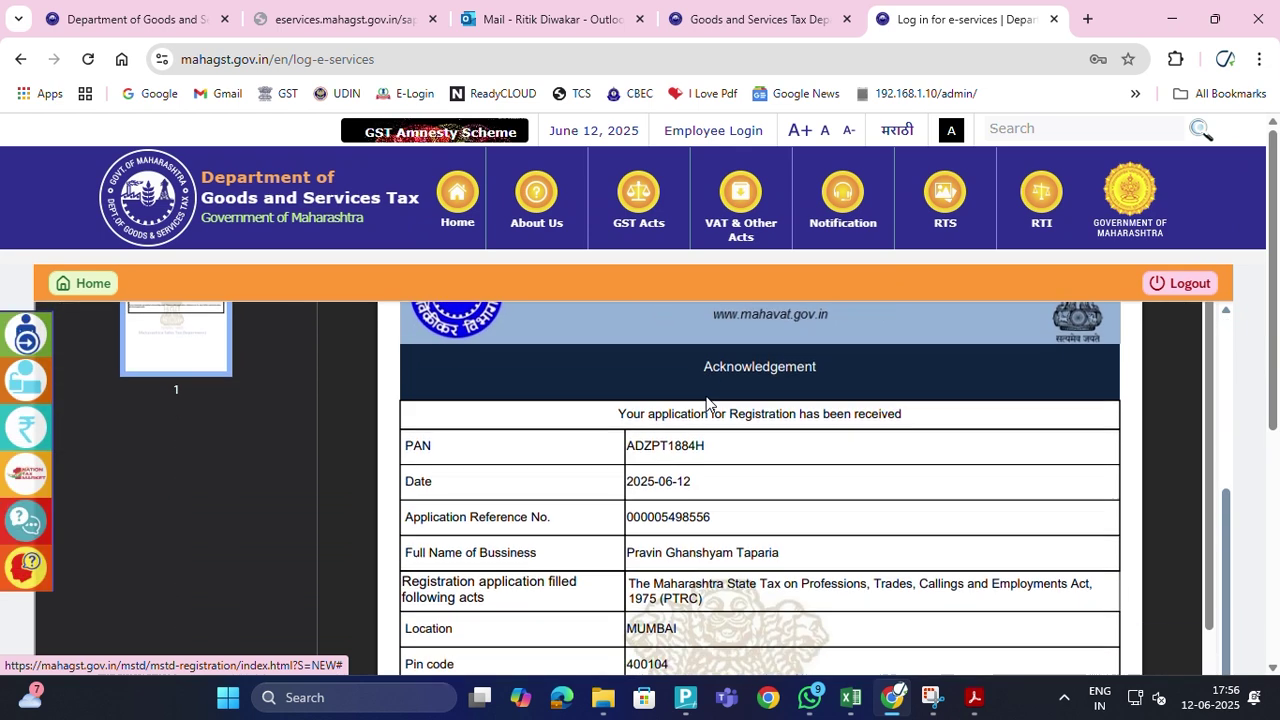
scroll(737, 389, "up", 3)
scroll(741, 383, "up", 1)
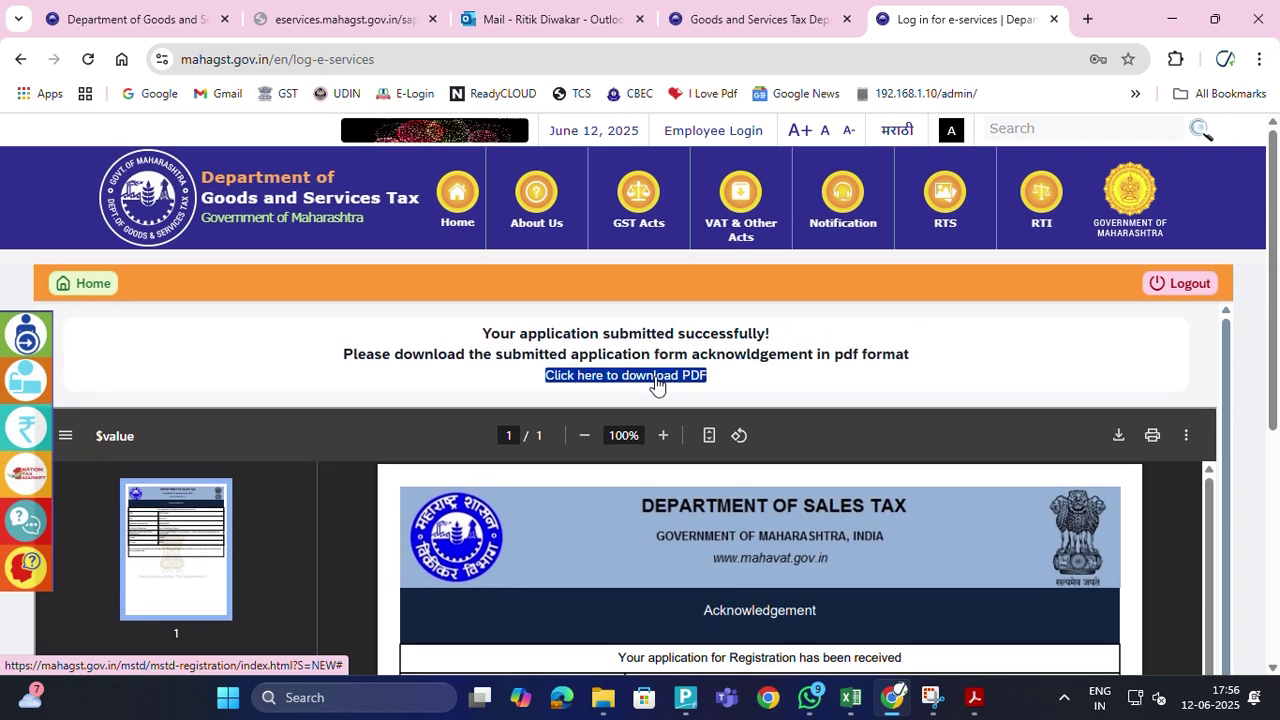
Print the acknowledgement page with the destination set to Save as PDF
left_click(656, 378)
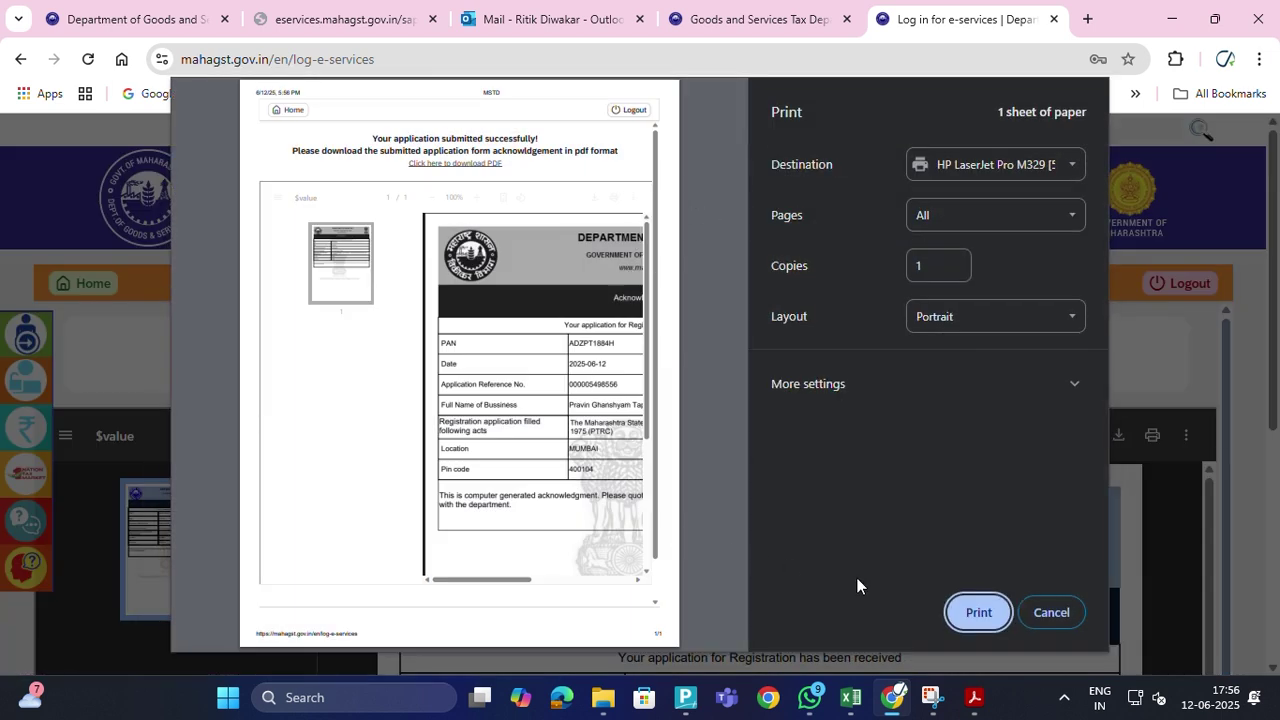
left_click(1069, 172)
left_click(1013, 219)
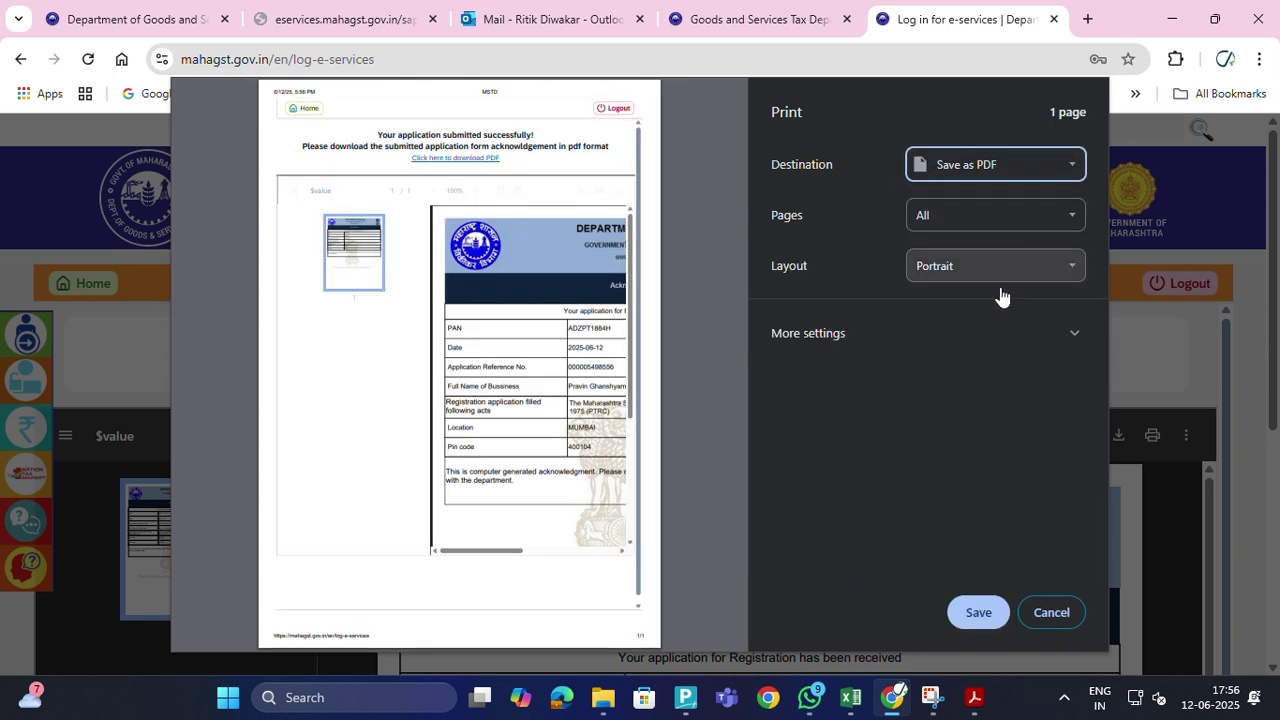
left_click(980, 614)
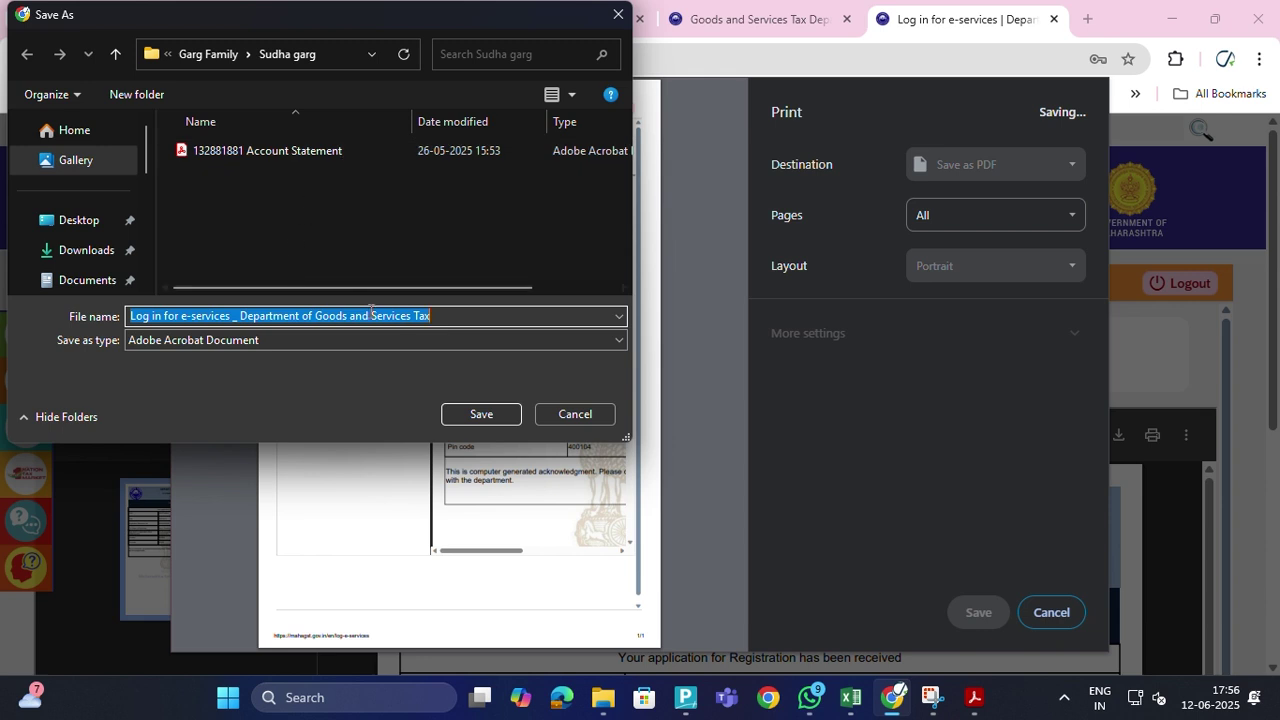
Save the PDF to the Desktop, appending the applicant's name and PTRC to the file name
scroll(92, 205, "down", 3)
scroll(92, 205, "up", 3)
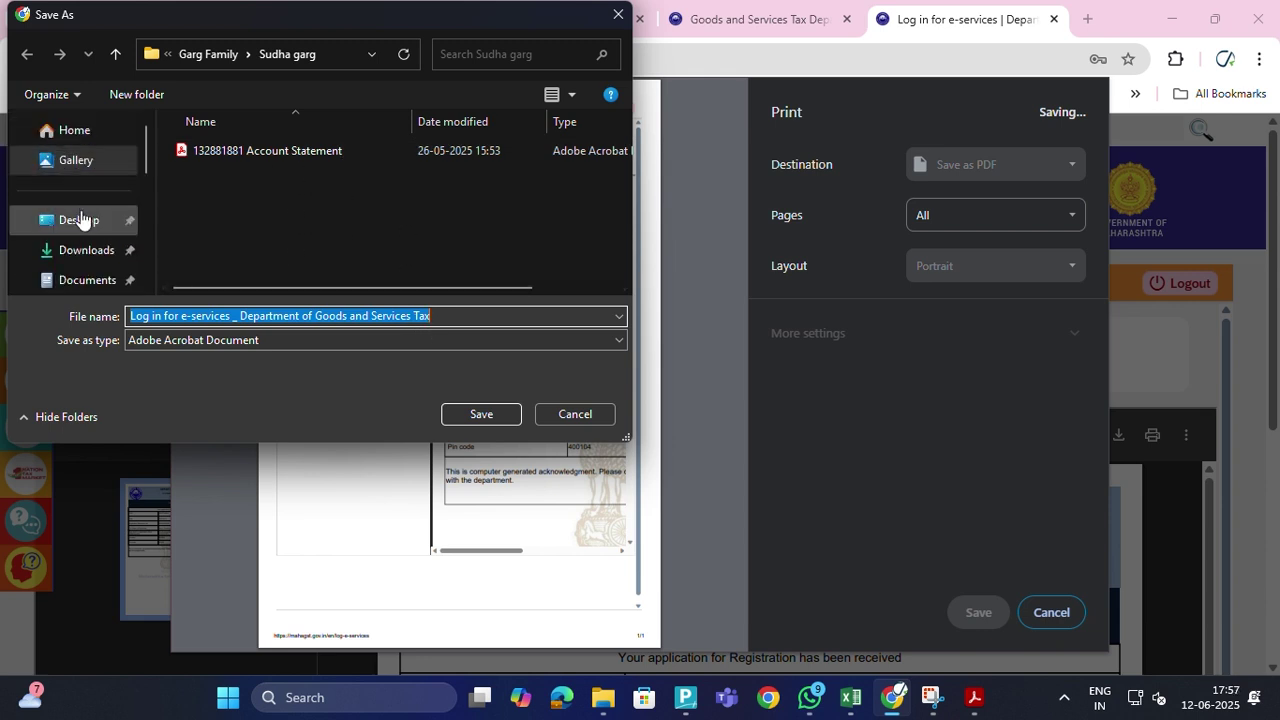
left_click(82, 219)
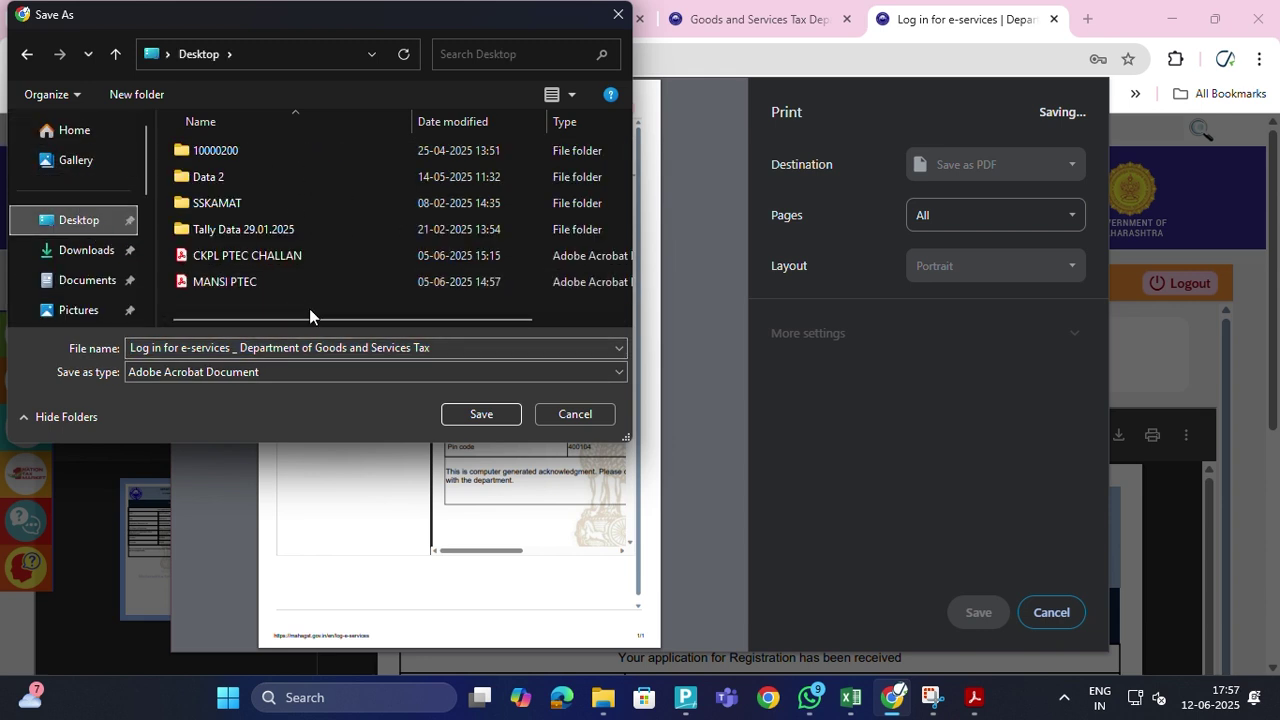
left_click(455, 346)
left_click(455, 346)
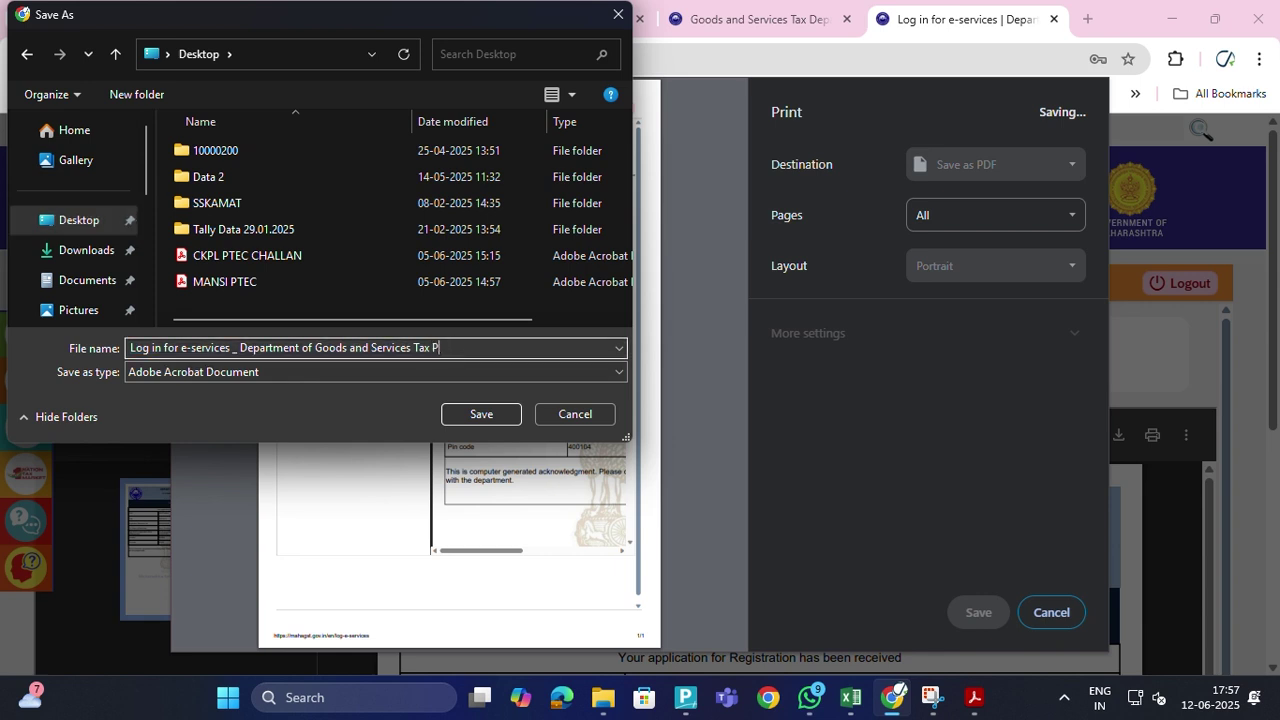
type("Pravin PTRC")
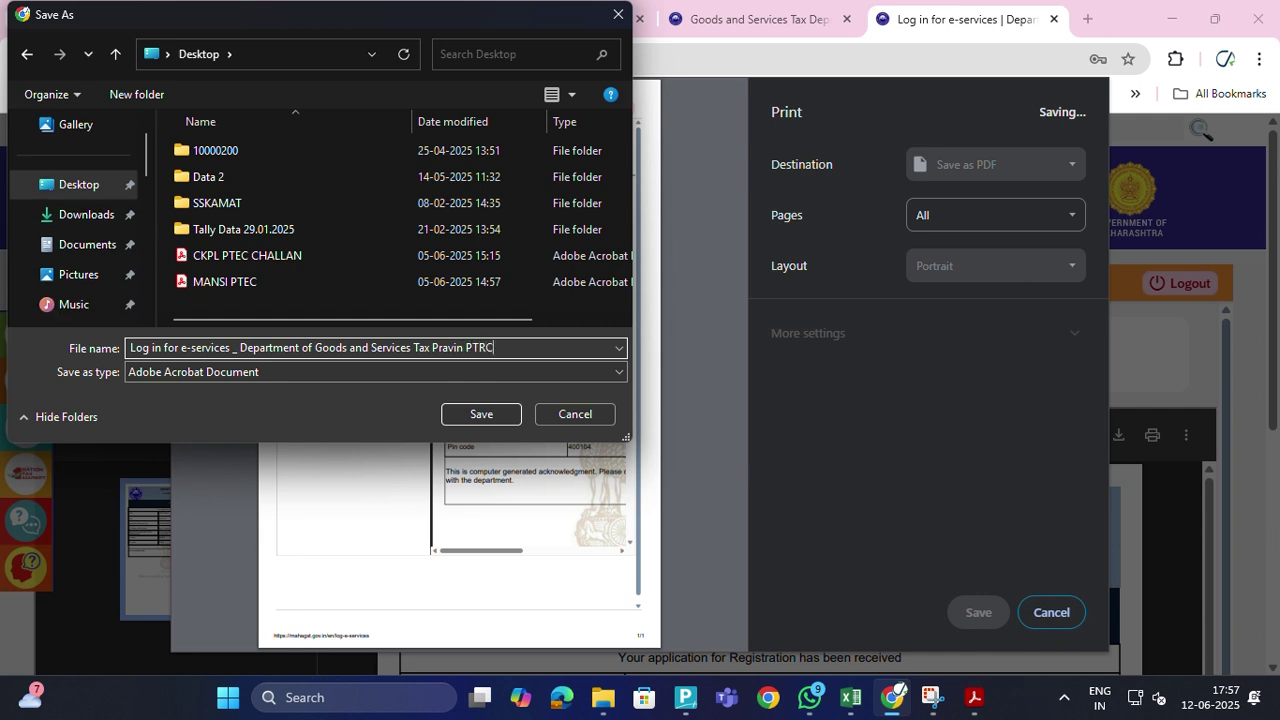
left_click(476, 416)
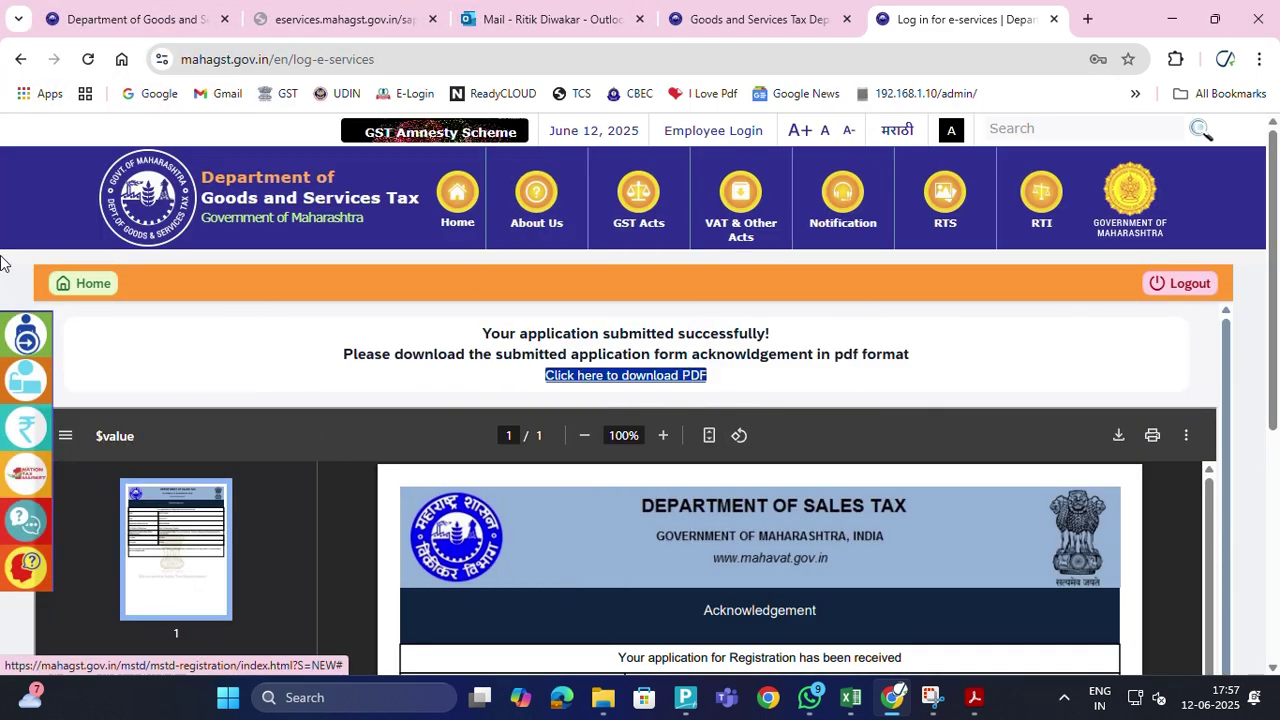
Return to the dashboard, try Registration Details, and dismiss the TIN-not-generated error
left_click(88, 283)
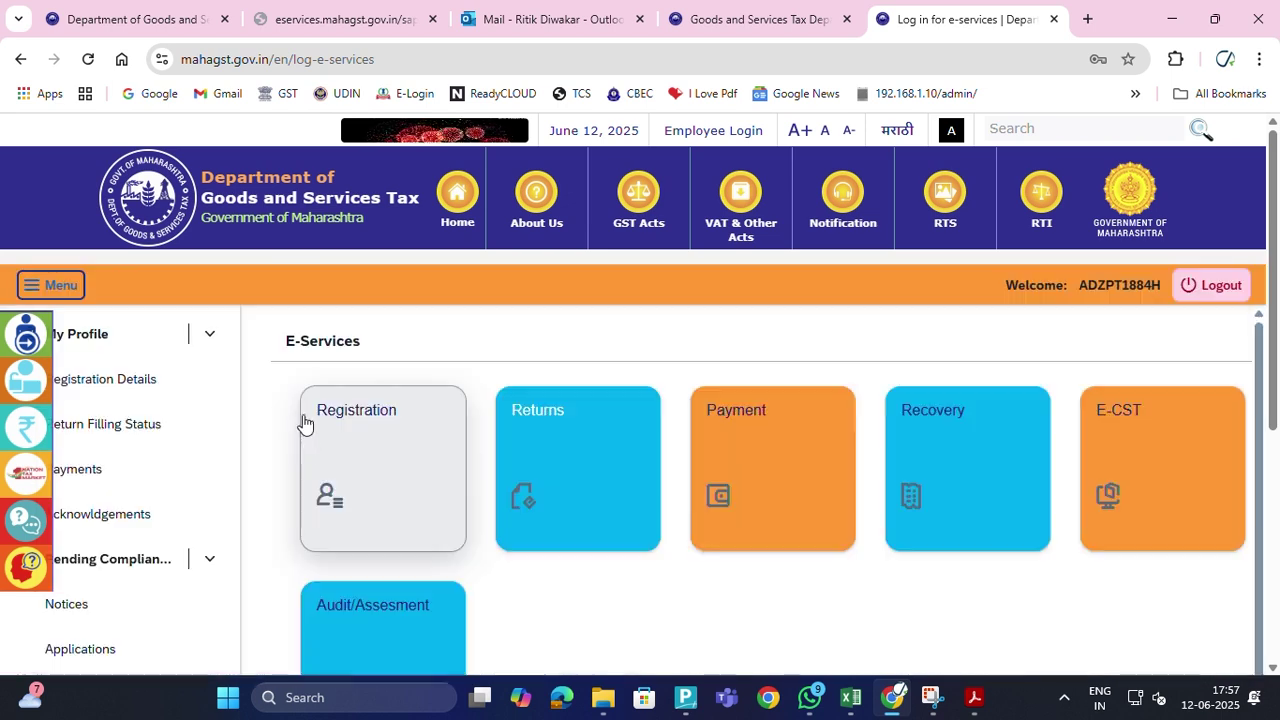
left_click(120, 381)
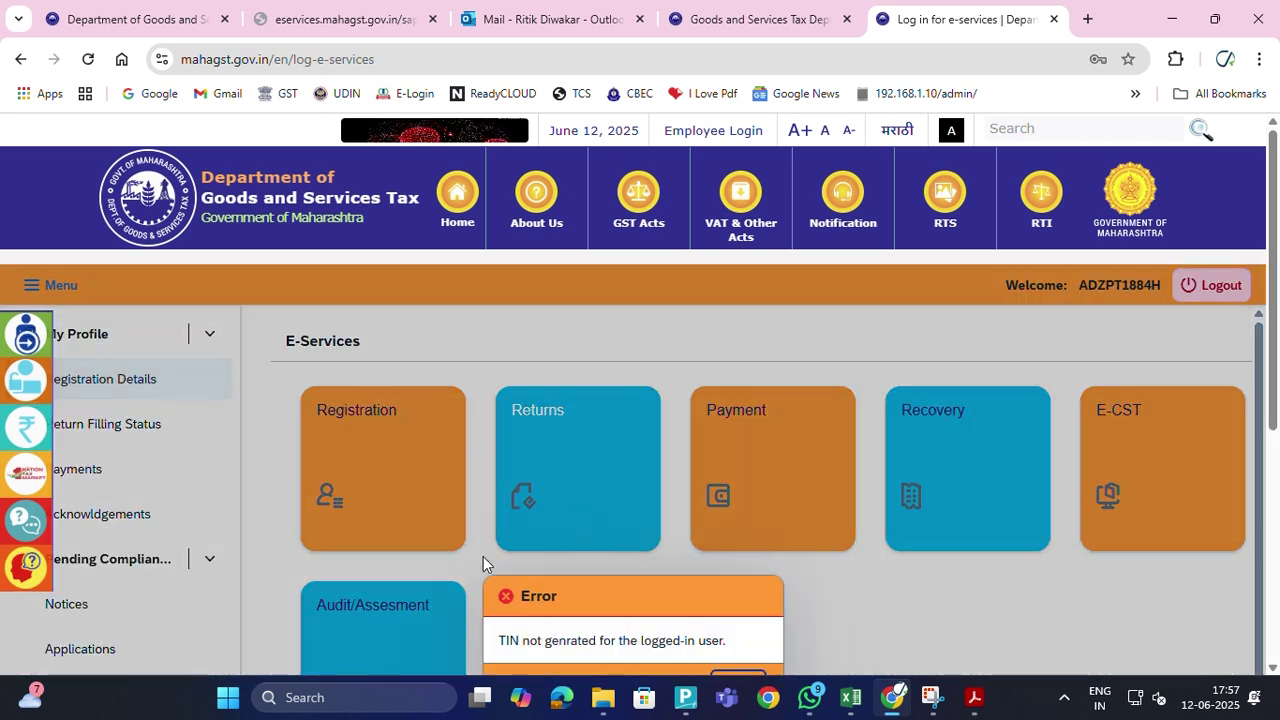
scroll(73, 320, "down", 2)
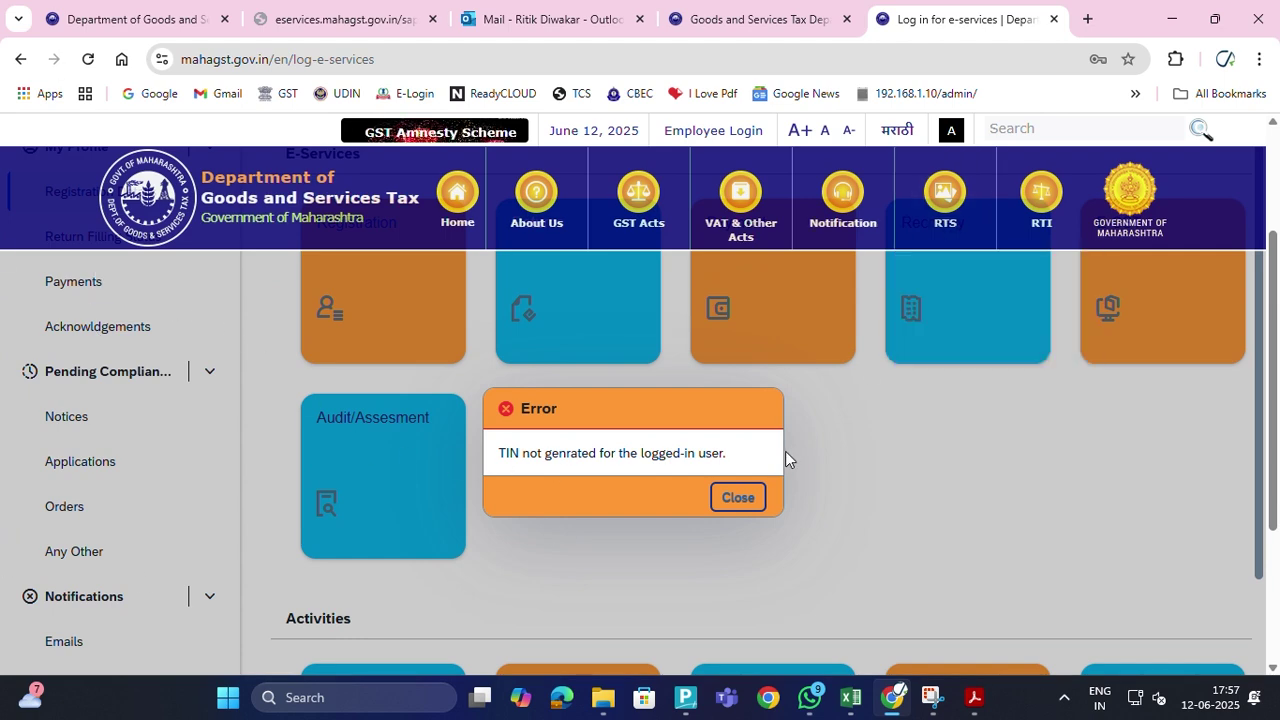
left_click(726, 502)
Check Acknowledgements, dismiss the Coming Soon notice, and bring up the Registration options
left_click(91, 329)
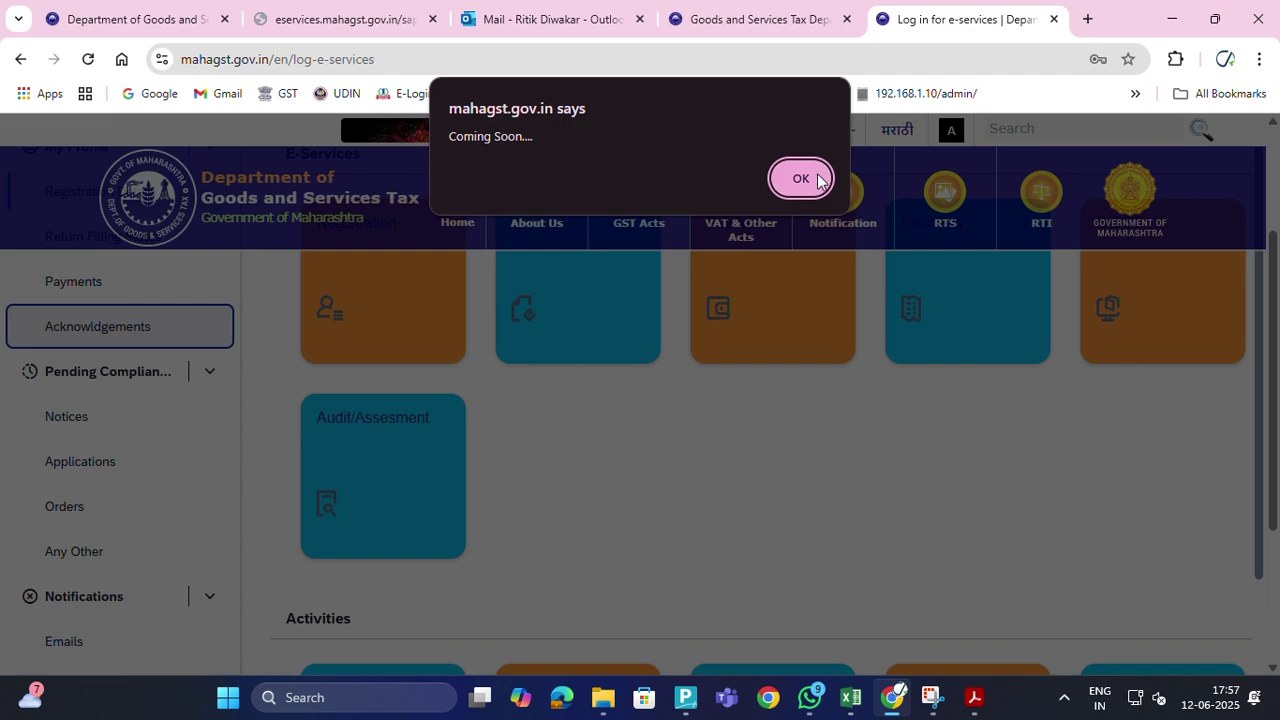
left_click(800, 178)
scroll(194, 443, "up", 2)
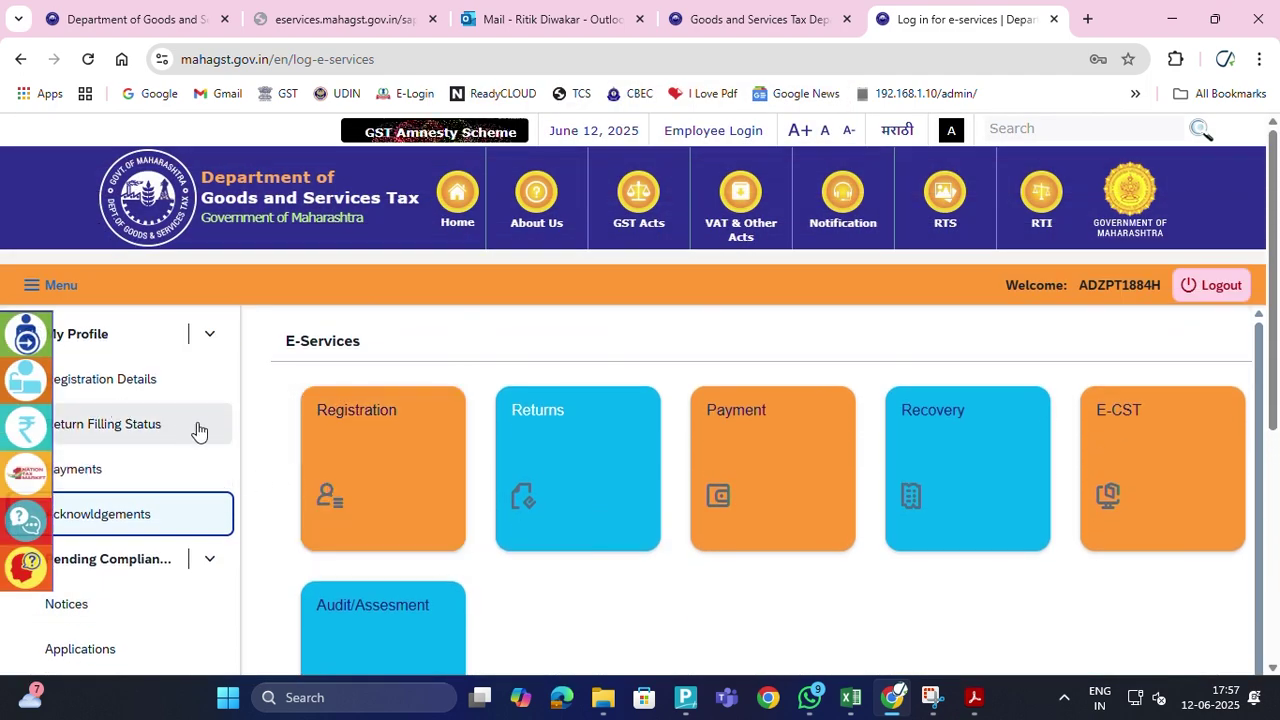
left_click(368, 476)
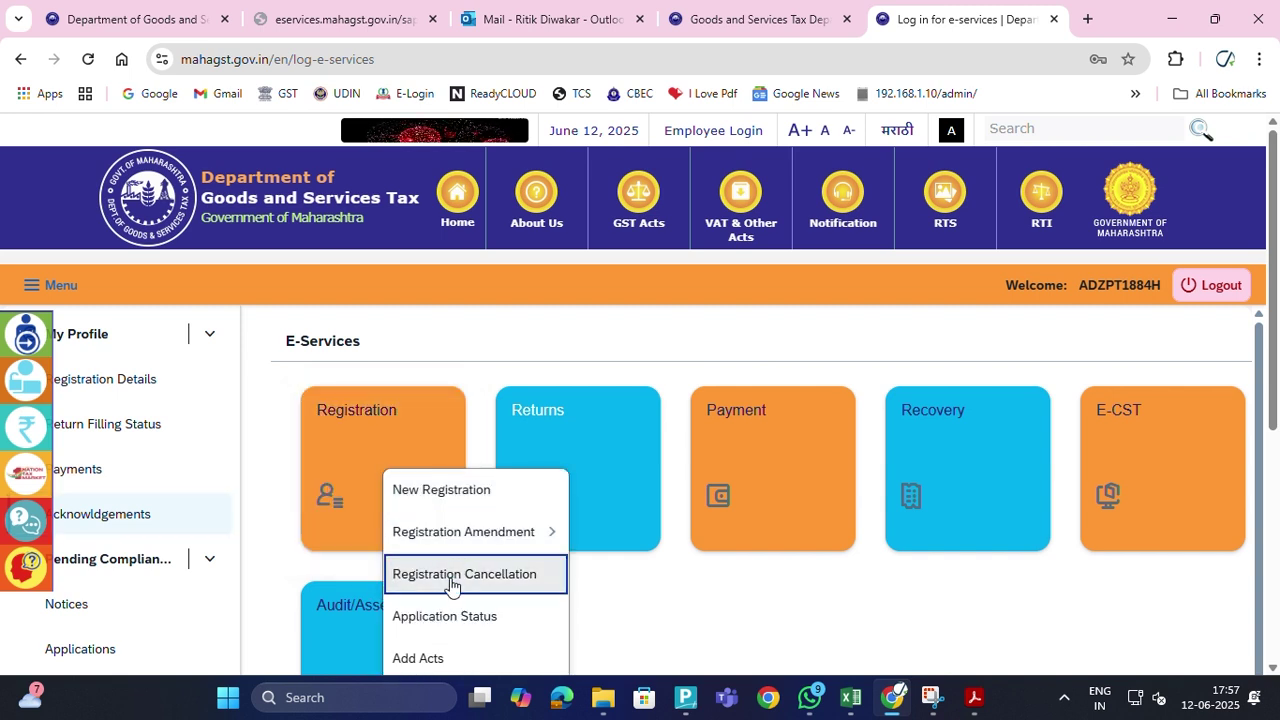
Confirm PTRC shows RC Generated, then preview and close the Certificate of Registration
left_click(443, 616)
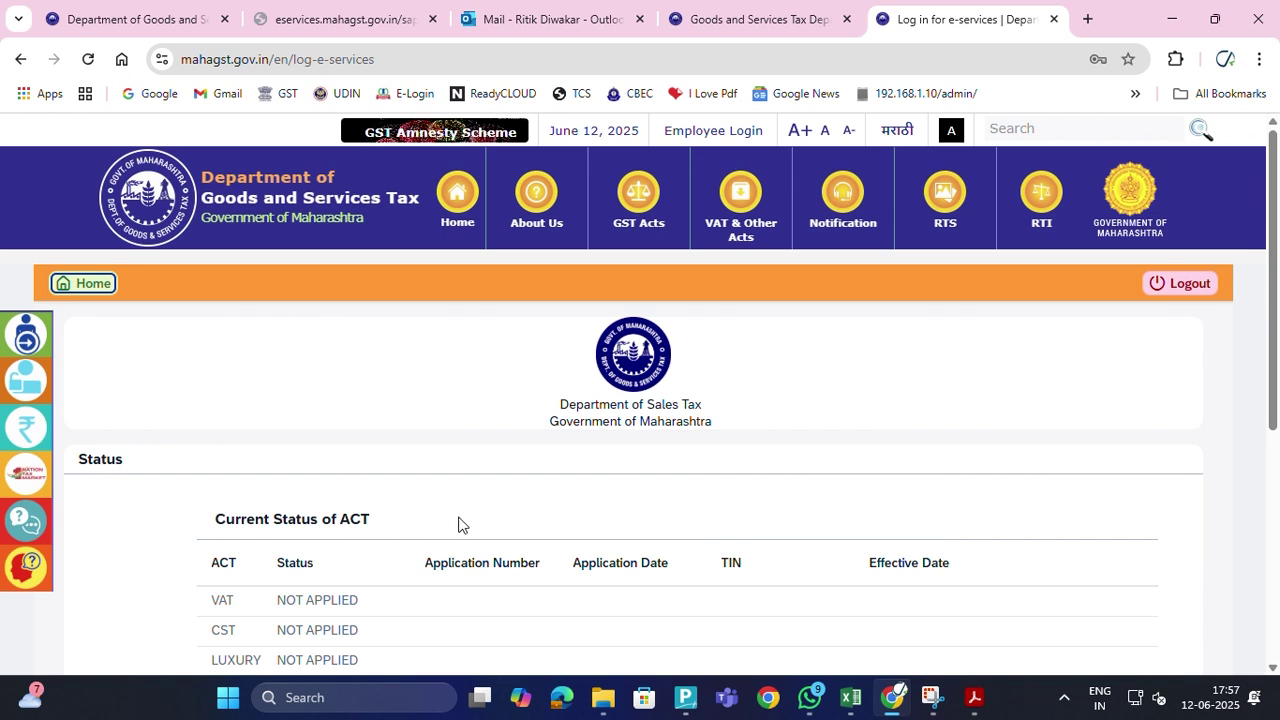
scroll(459, 524, "down", 2)
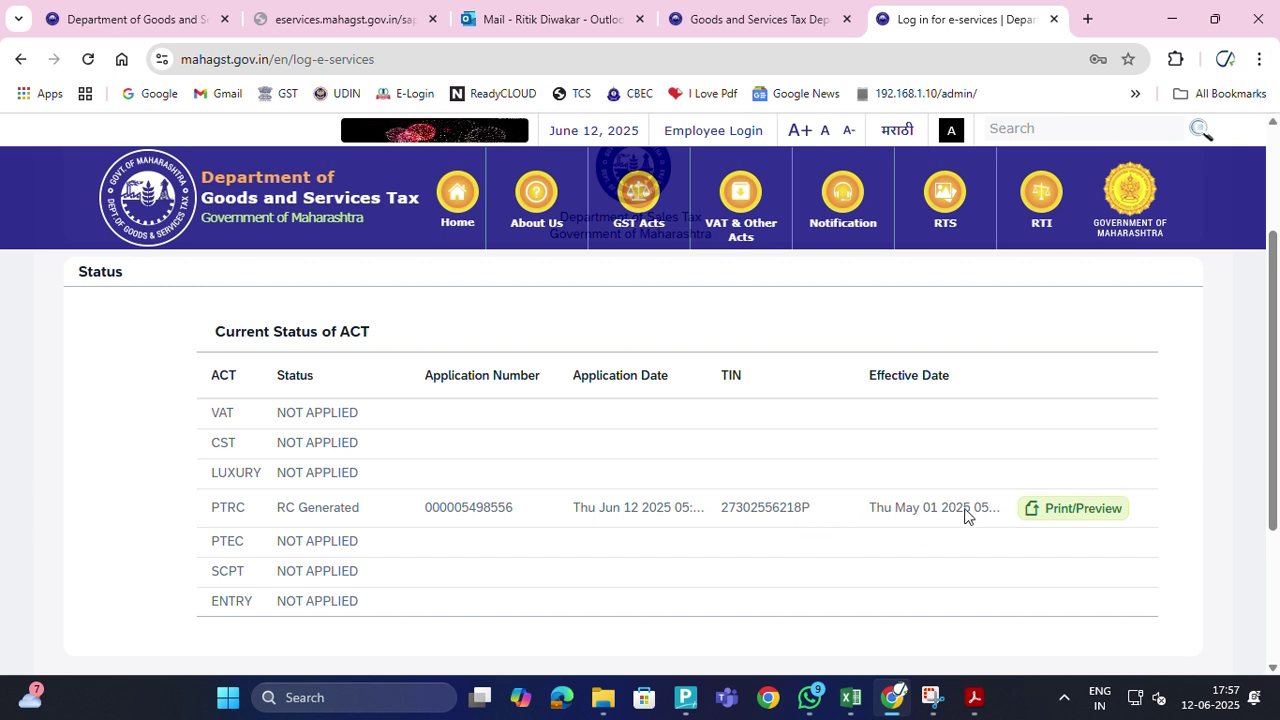
left_click(1071, 510)
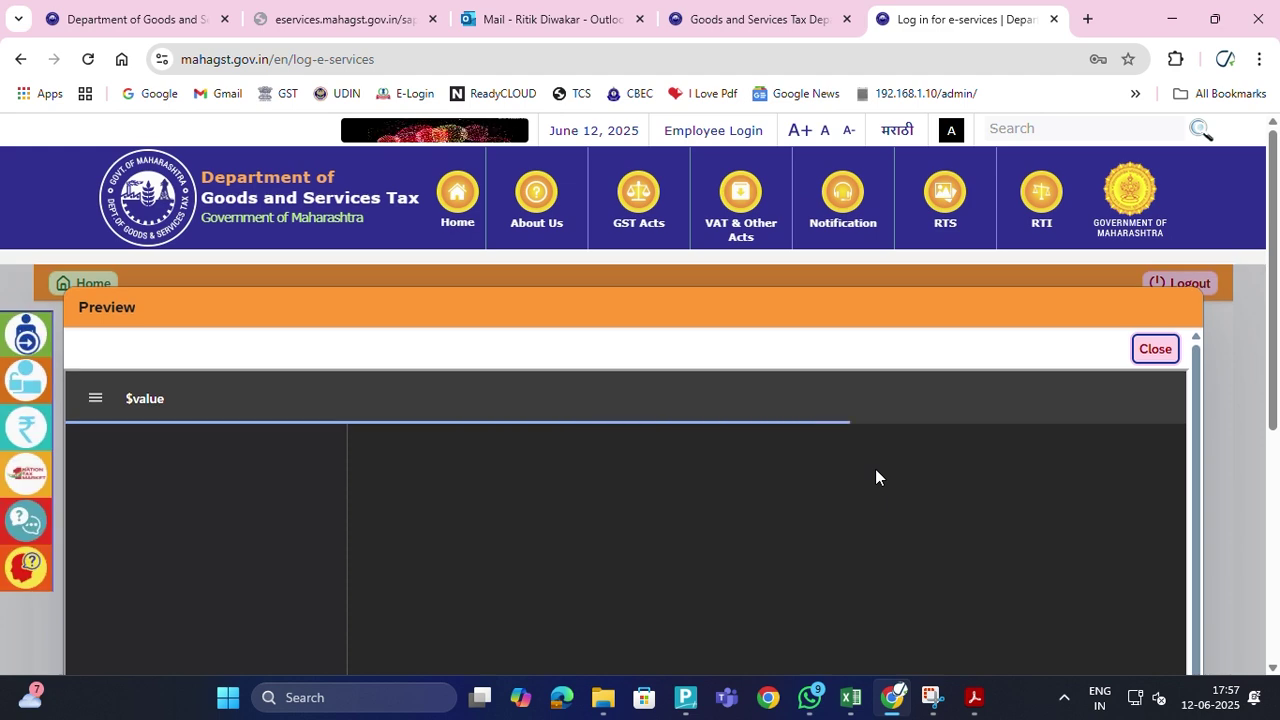
scroll(876, 477, "down", 2)
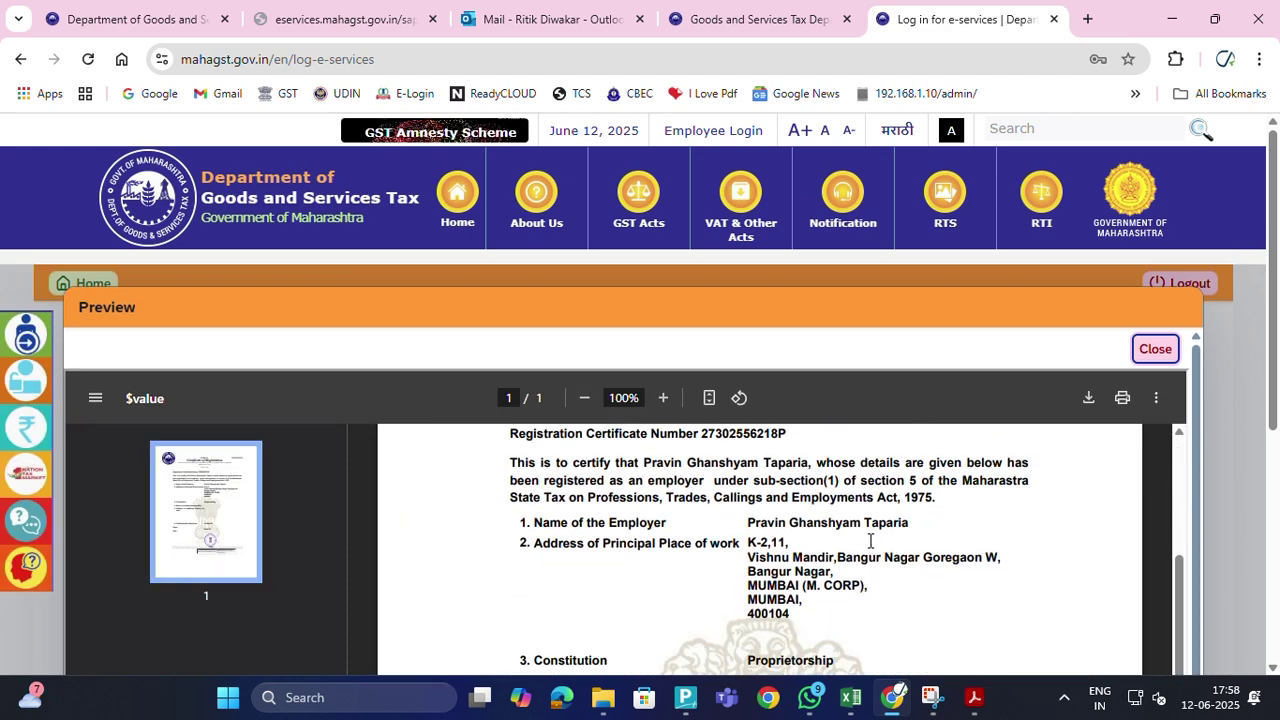
scroll(858, 540, "up", 1)
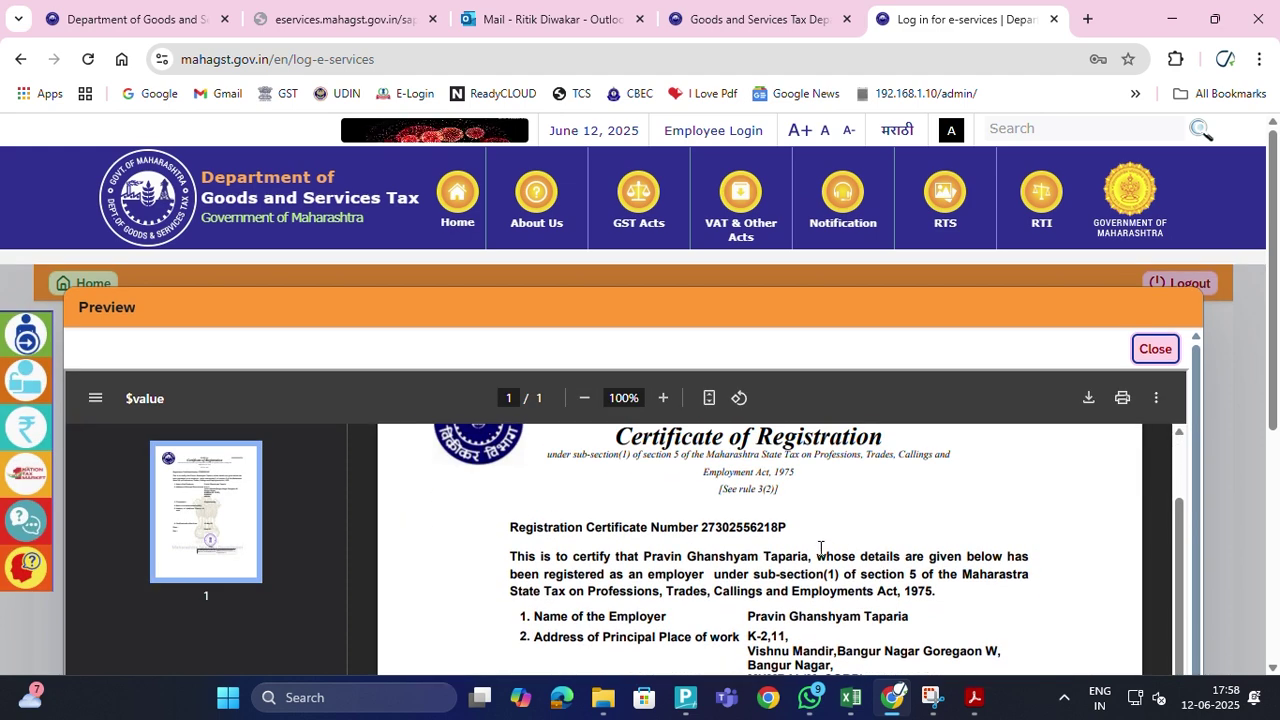
scroll(822, 548, "up", 1)
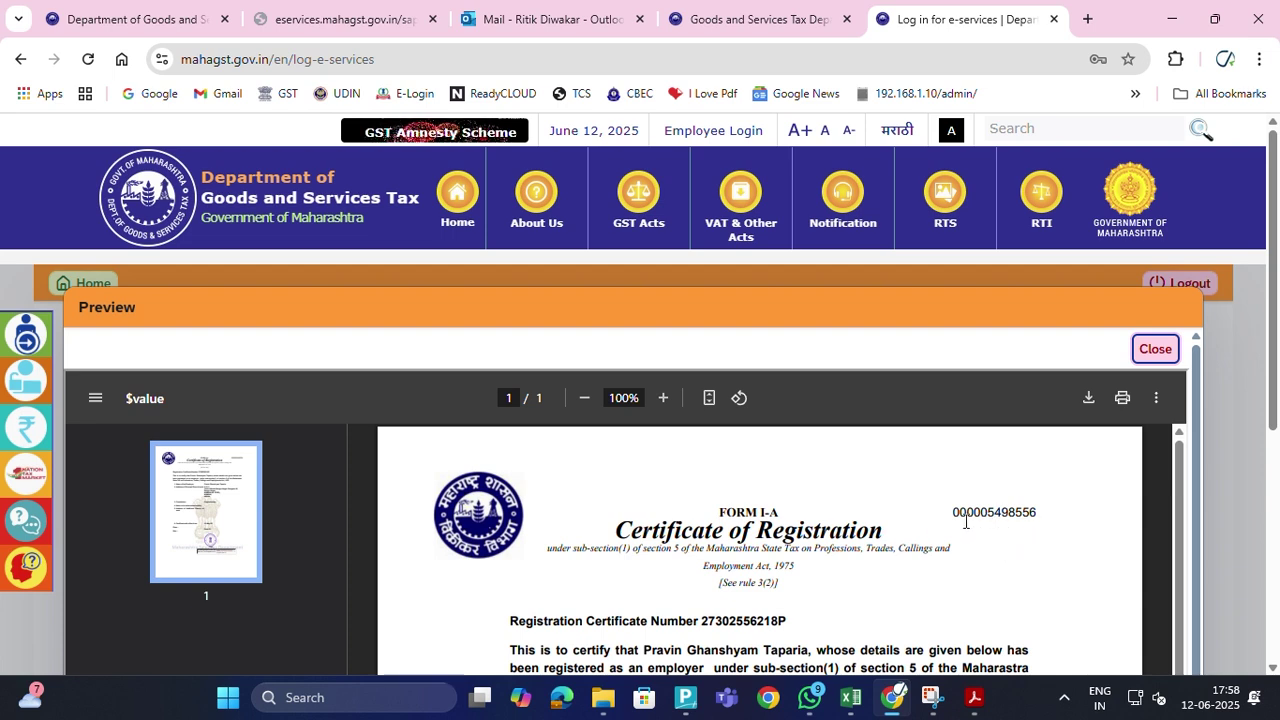
scroll(940, 530, "down", 1)
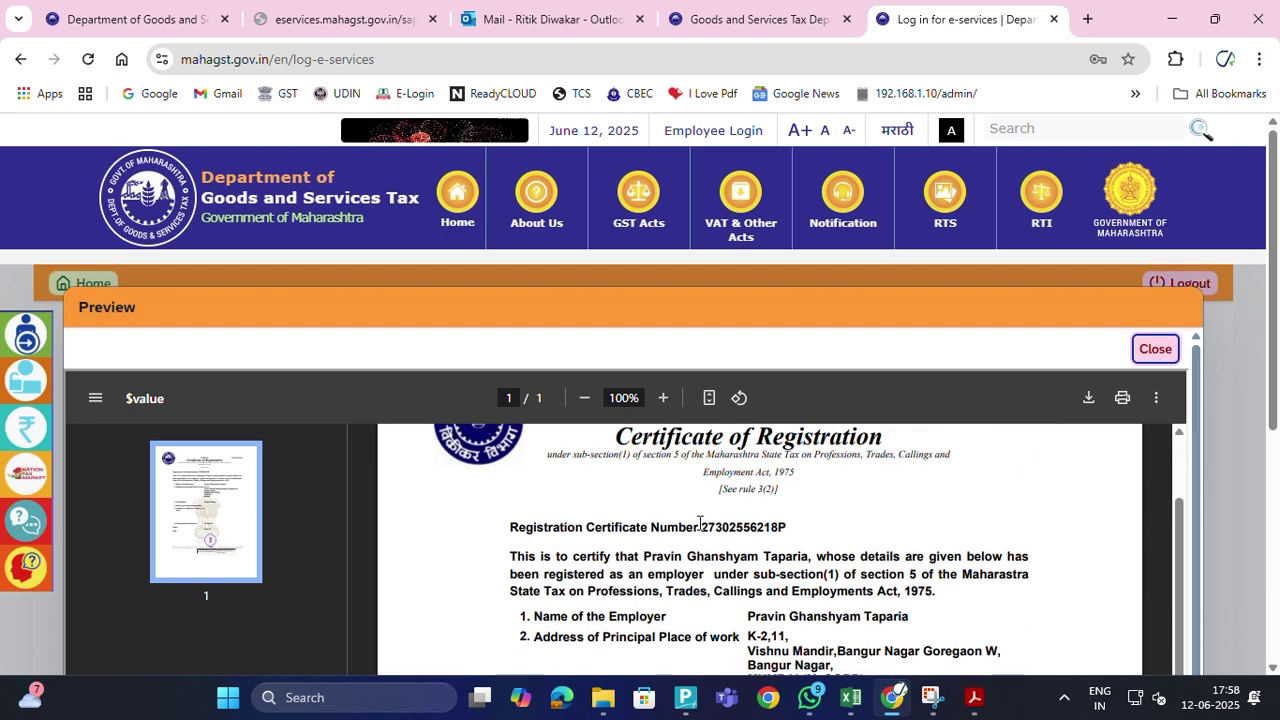
left_click(1155, 348)
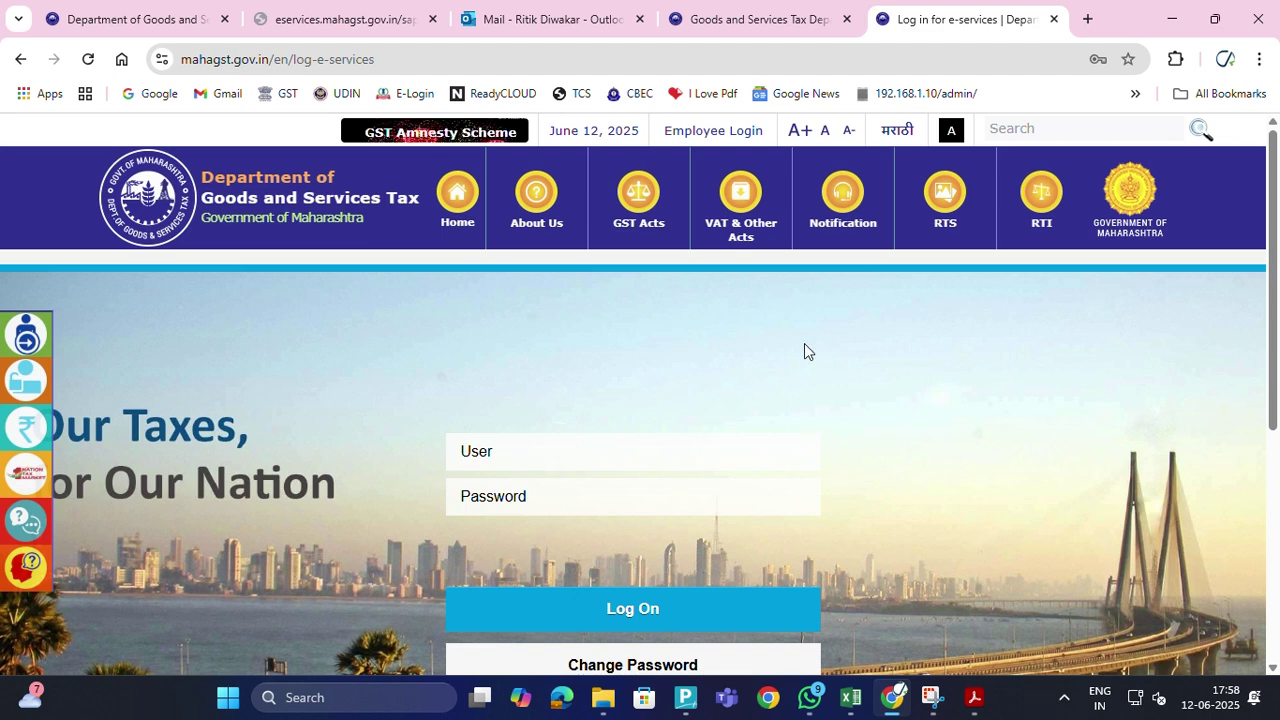